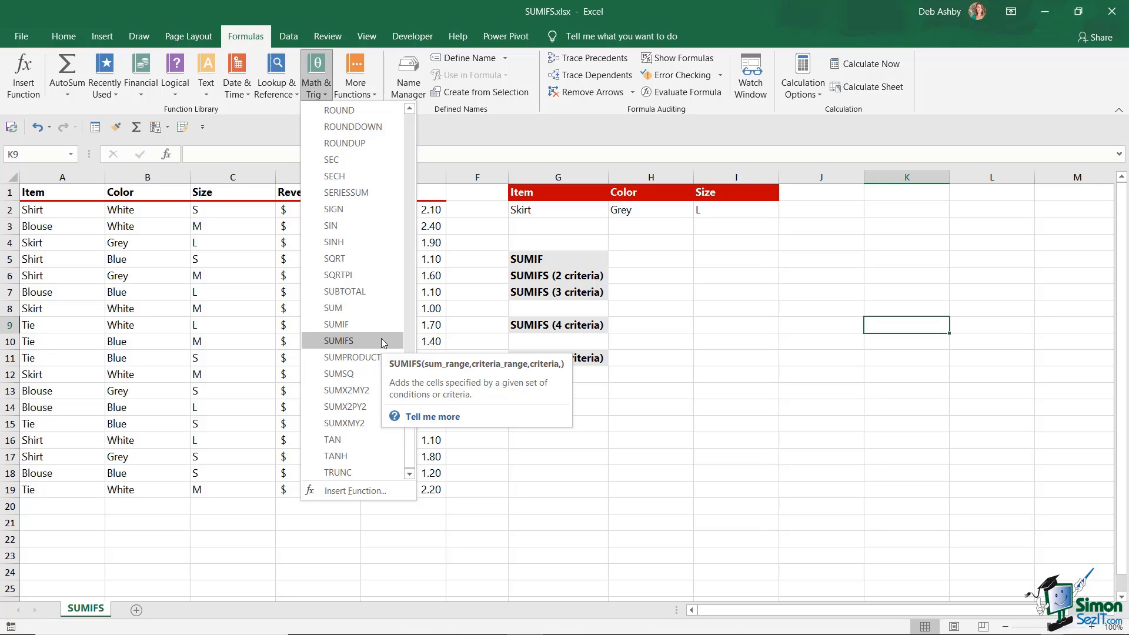
# Examine the Item, Color, Size, Revenue and Profit columns of the sales data.
pyautogui.click(678, 328)
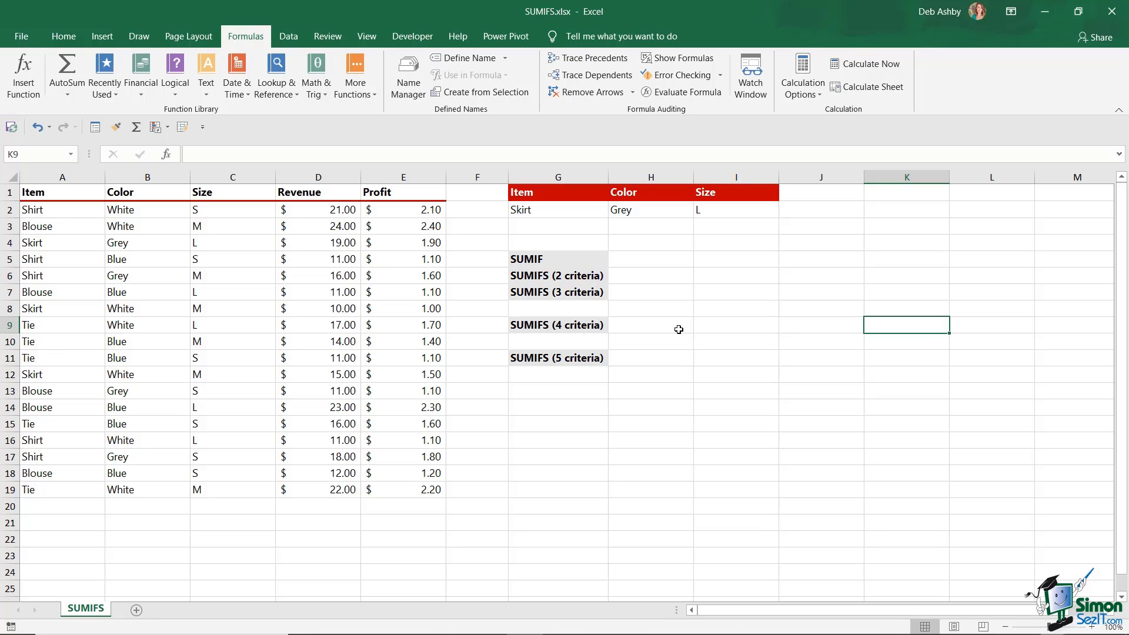
pyautogui.click(648, 261)
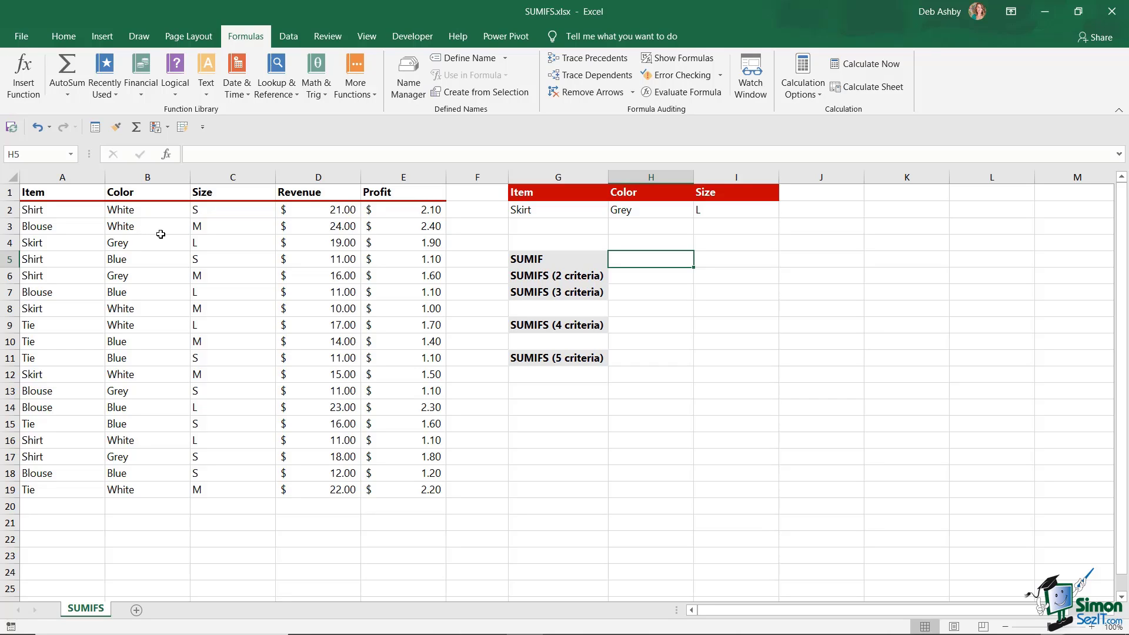
pyautogui.moveTo(66, 210); pyautogui.dragTo(55, 377)
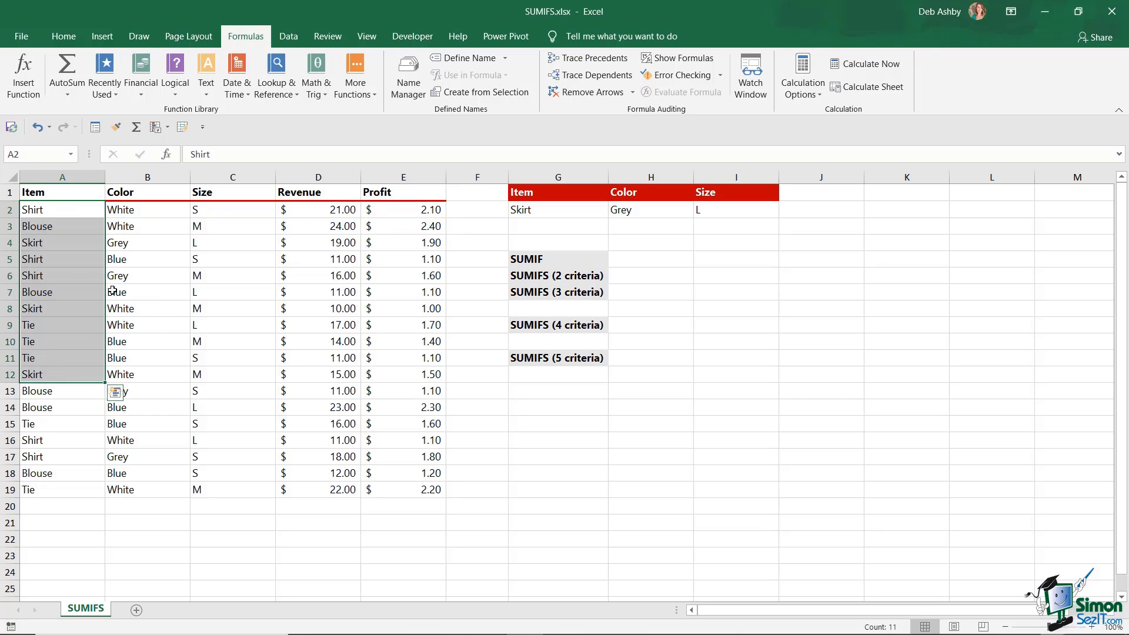
pyautogui.click(156, 213)
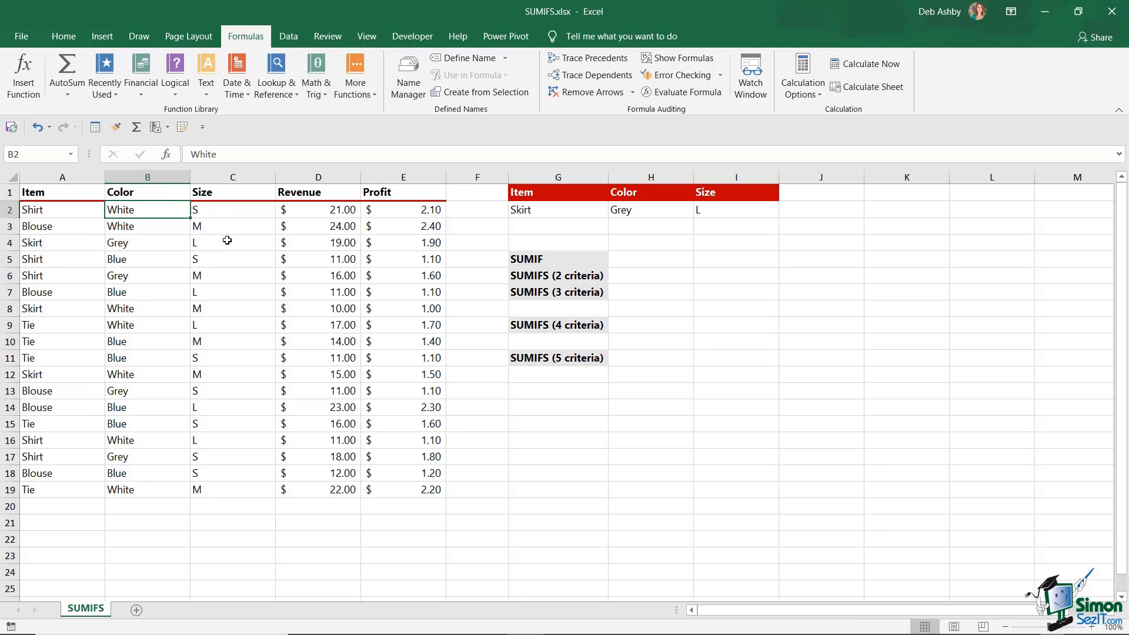
pyautogui.click(233, 214)
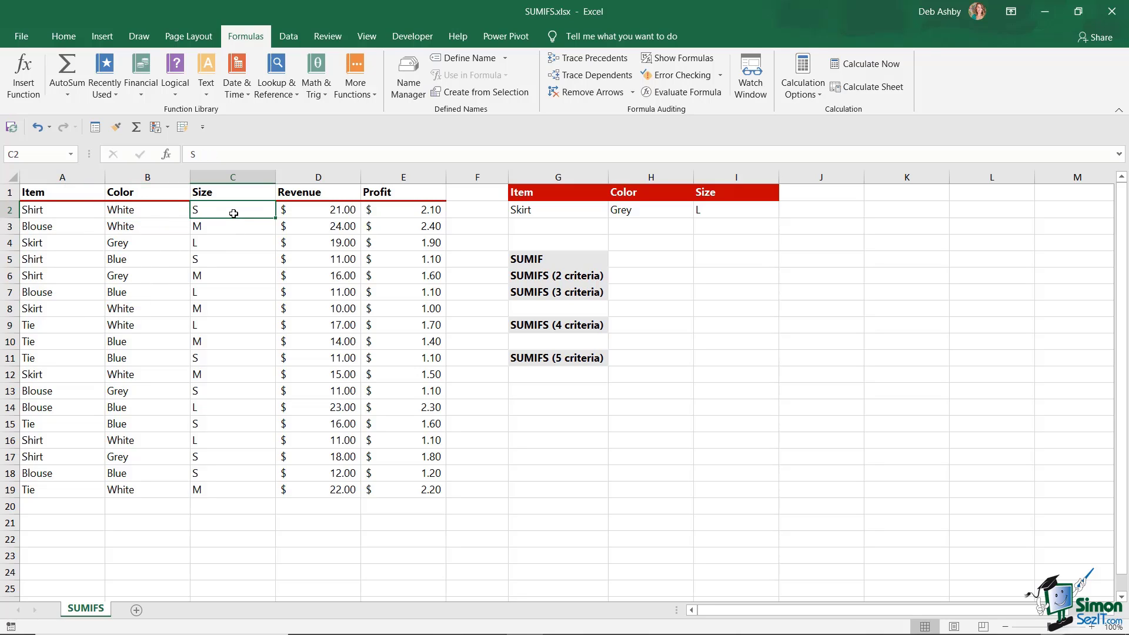
pyautogui.click(324, 210)
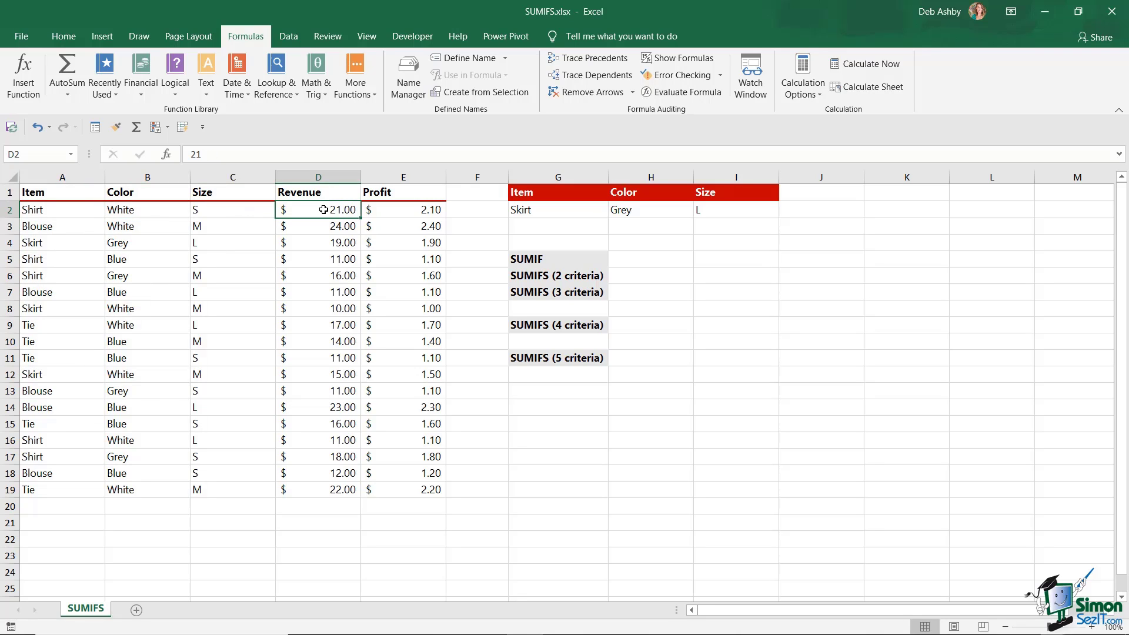
pyautogui.click(420, 213)
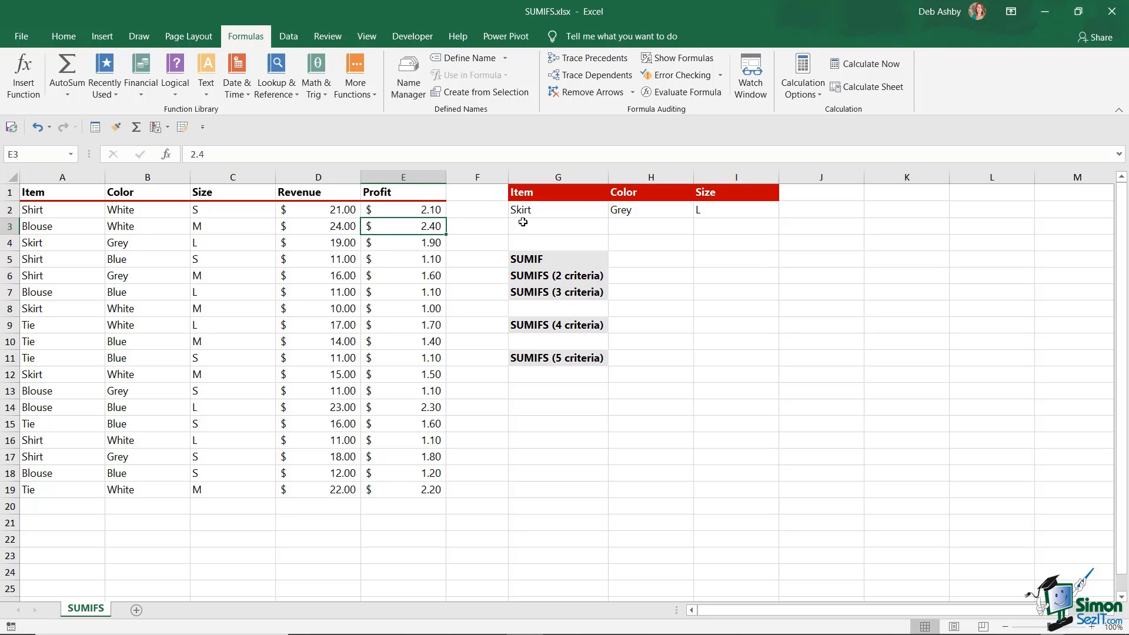
# Review the criteria cells G2:I2, including the Item choices, and the result cells for the SUMIF and SUMIFS formulas.
pyautogui.click(556, 210)
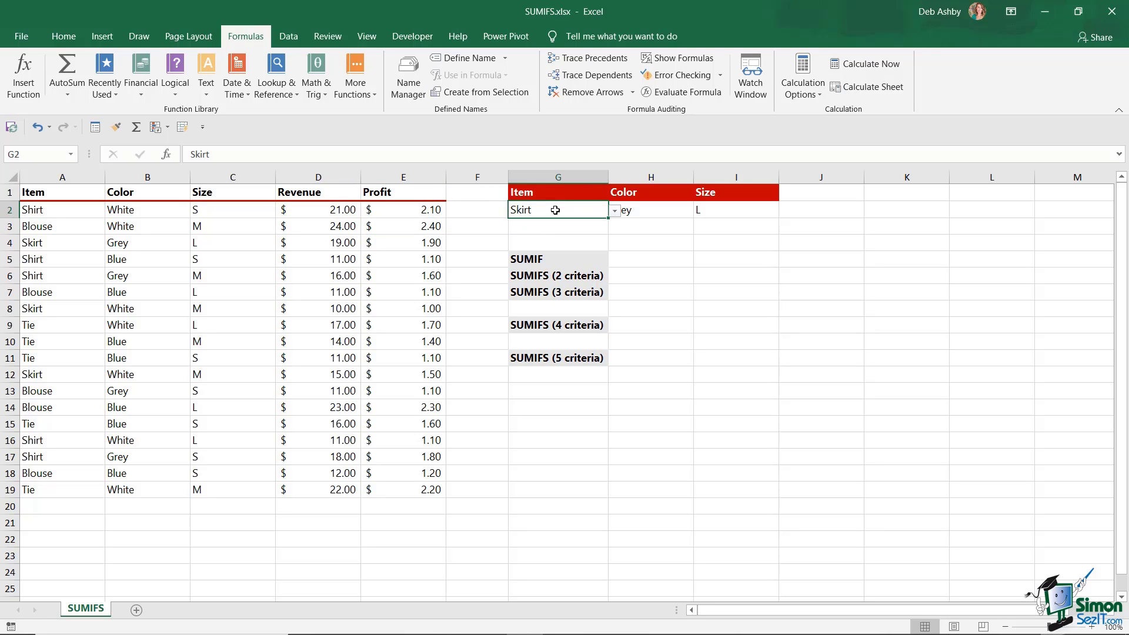
pyautogui.click(616, 211)
pyautogui.click(688, 271)
pyautogui.click(654, 213)
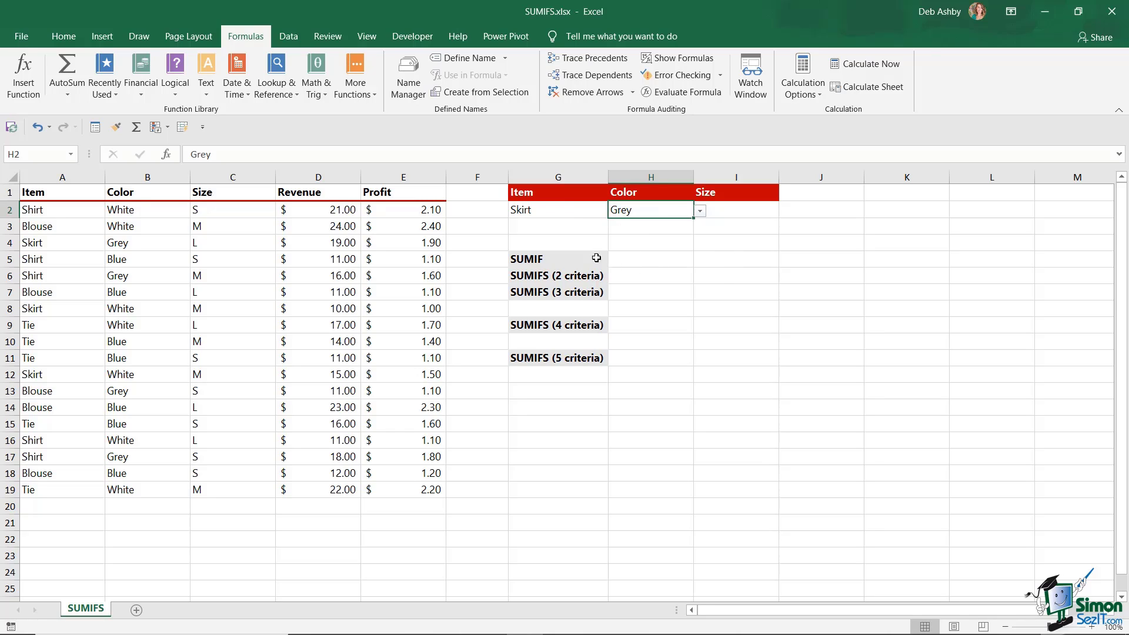
pyautogui.moveTo(550, 209); pyautogui.dragTo(744, 213)
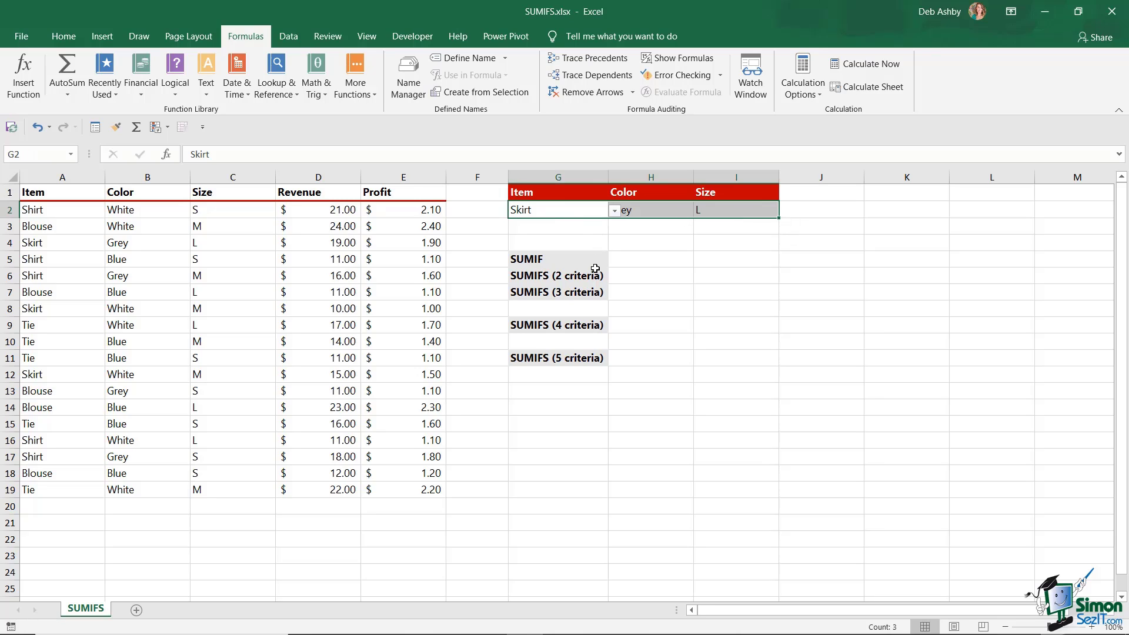
pyautogui.click(650, 257)
pyautogui.click(647, 278)
pyautogui.click(643, 293)
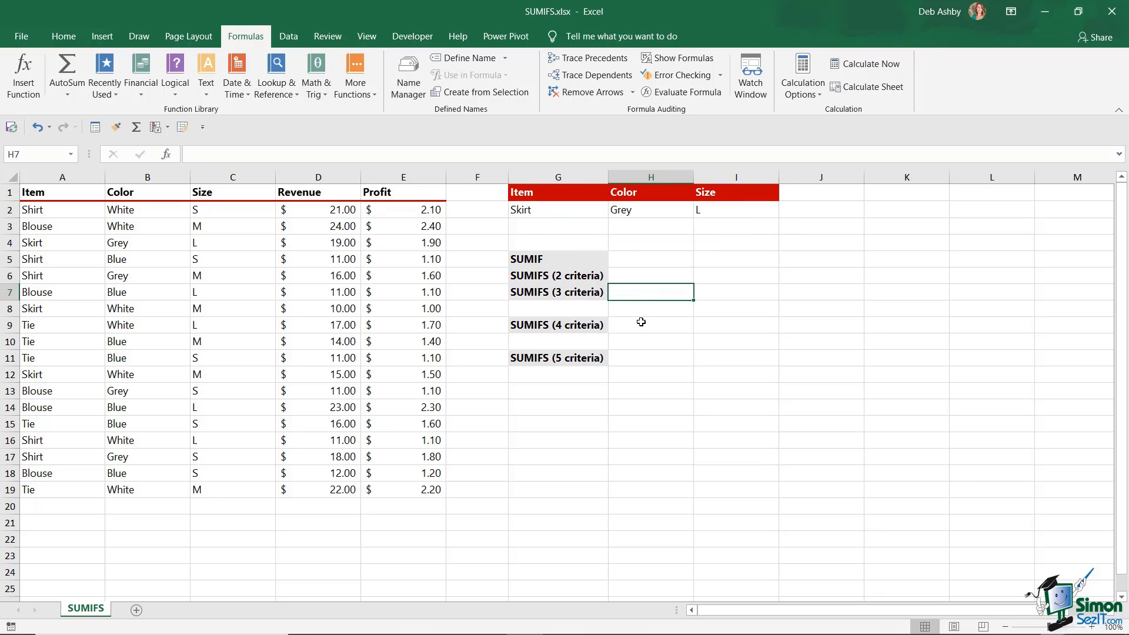
pyautogui.click(641, 325)
pyautogui.click(637, 359)
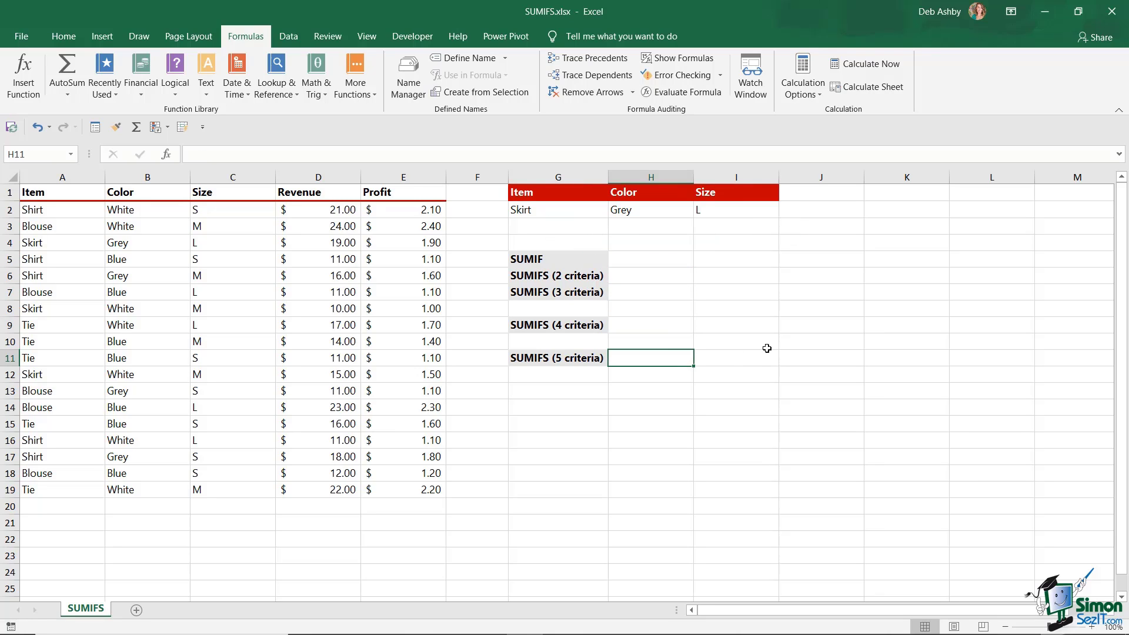
# Total the revenue for the item chosen in G2 by entering =SUMIF(A2:A19,G2,D2:D19) in H5.
pyautogui.click(667, 265)
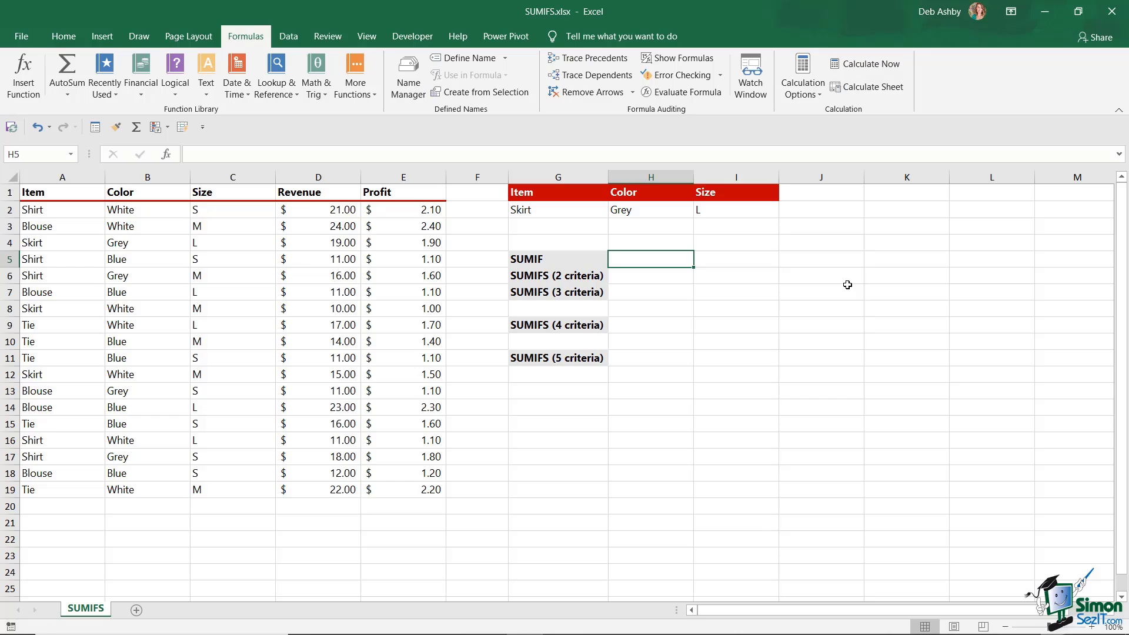
pyautogui.write('=')
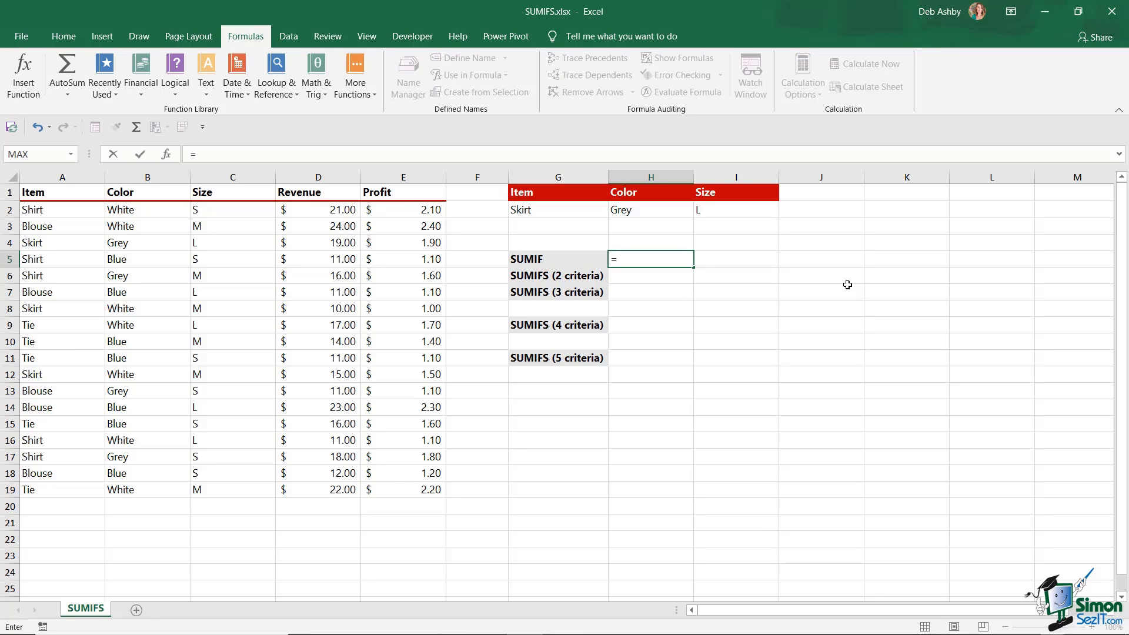
pyautogui.write('SUMIF')
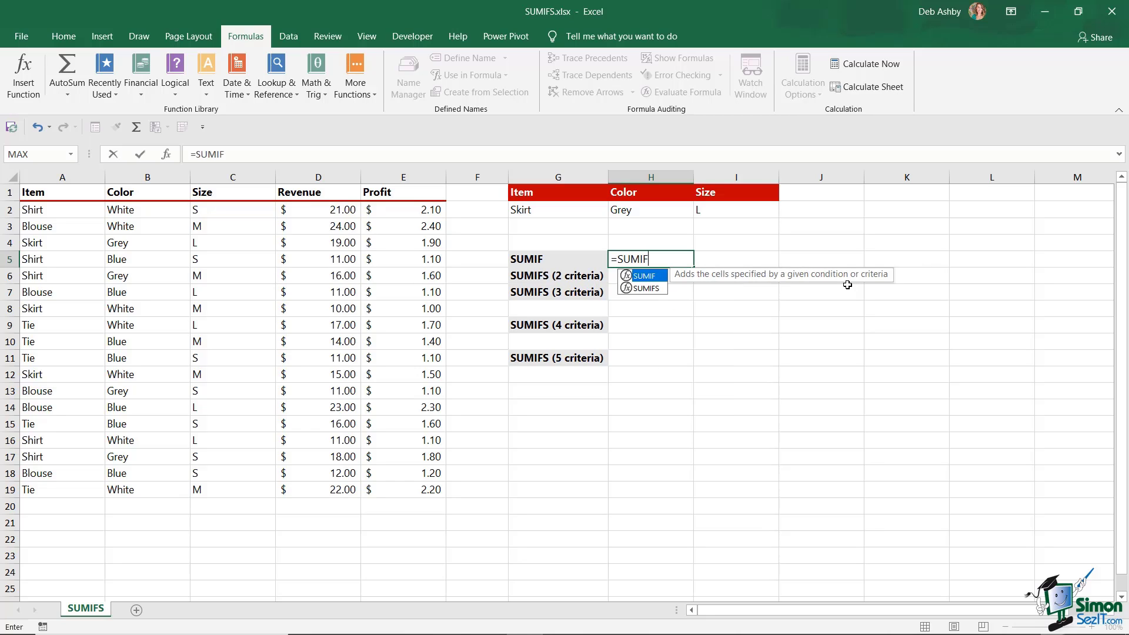
pyautogui.write('(')
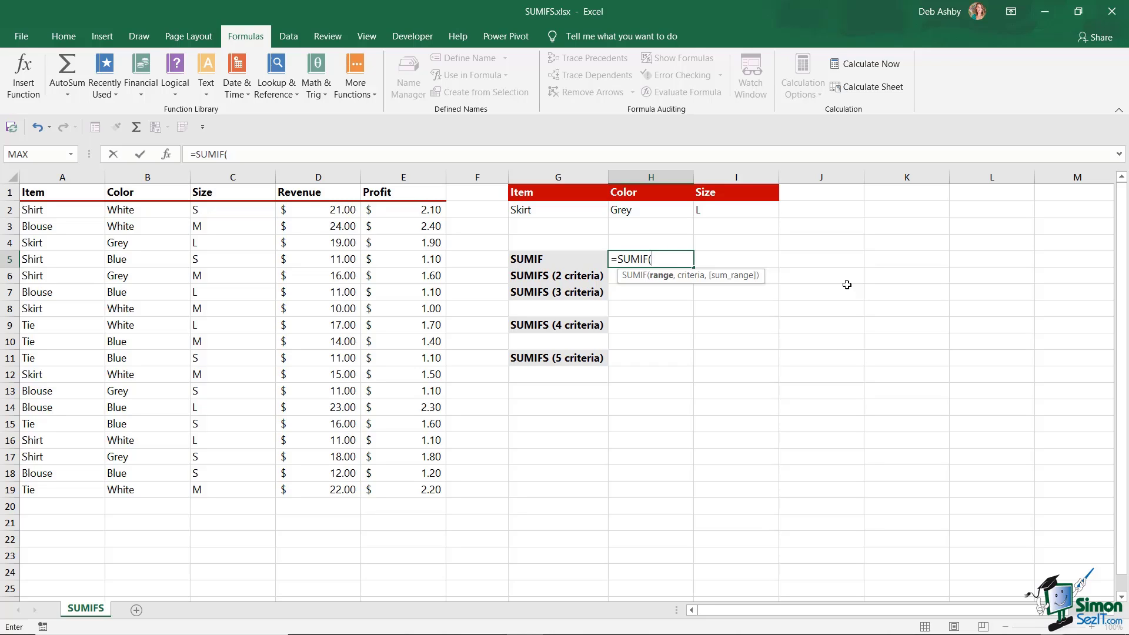
pyautogui.moveTo(71, 209); pyautogui.dragTo(69, 491)
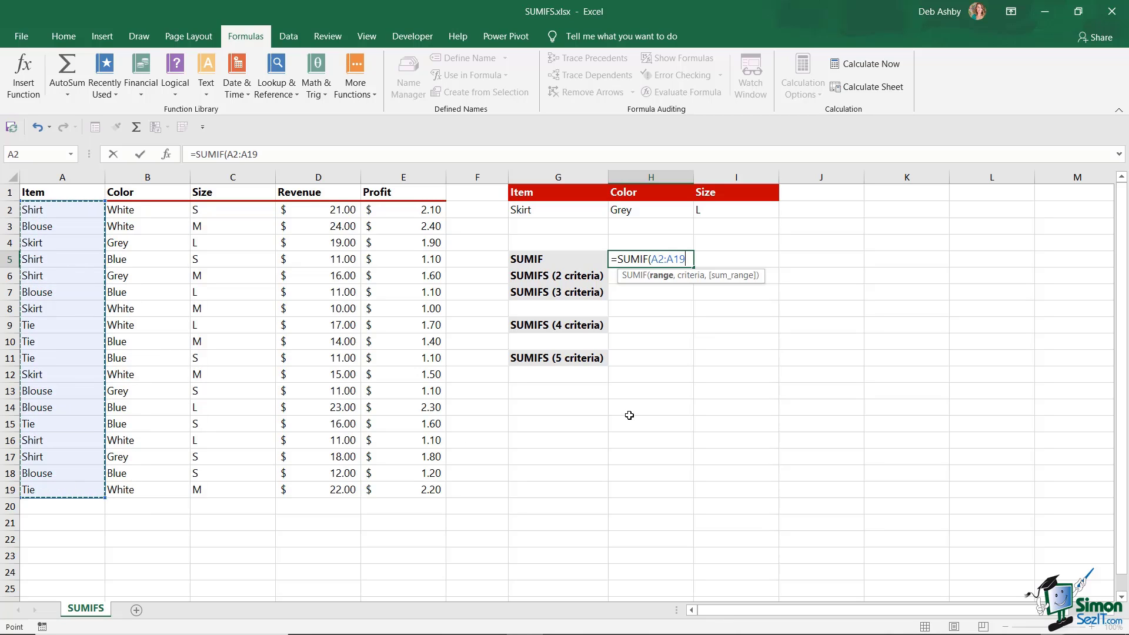
pyautogui.write(',')
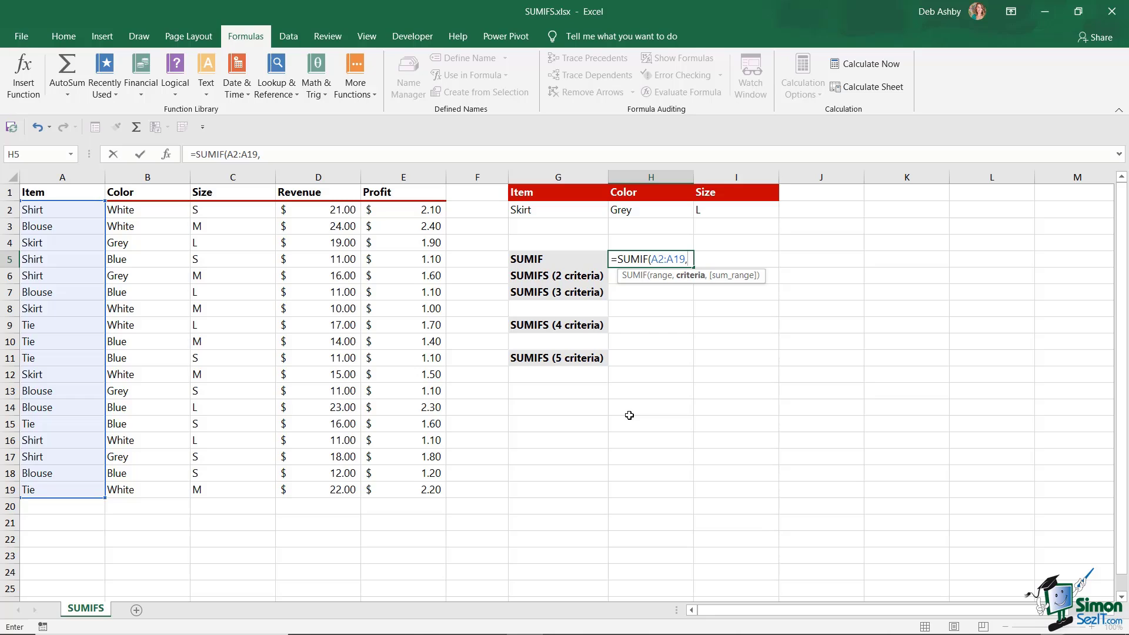
pyautogui.click(566, 211)
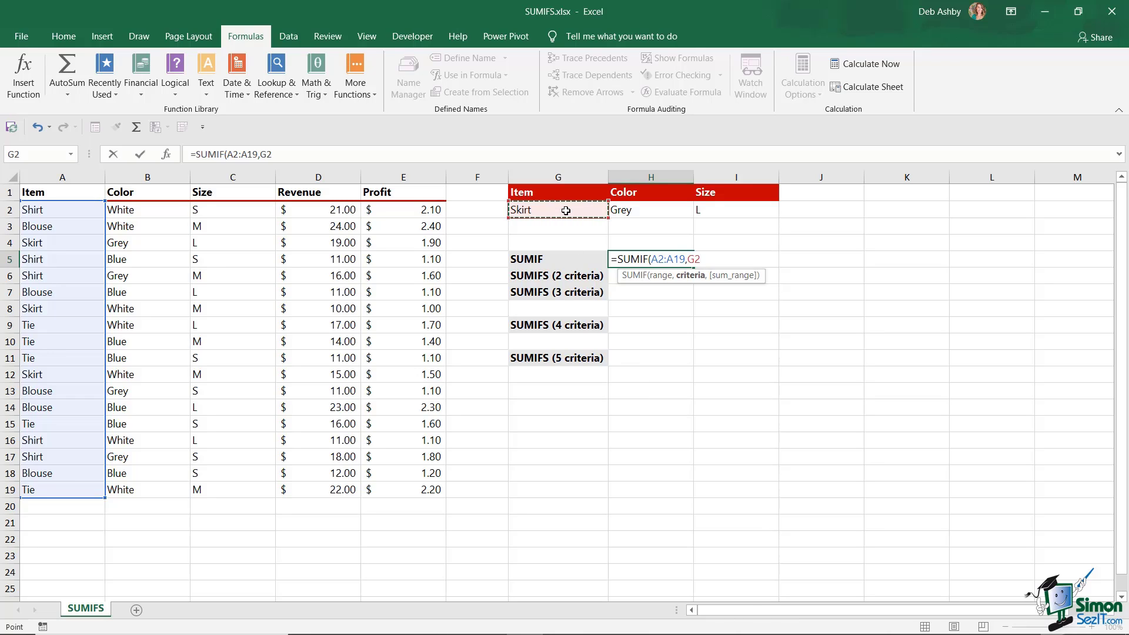
pyautogui.write(',')
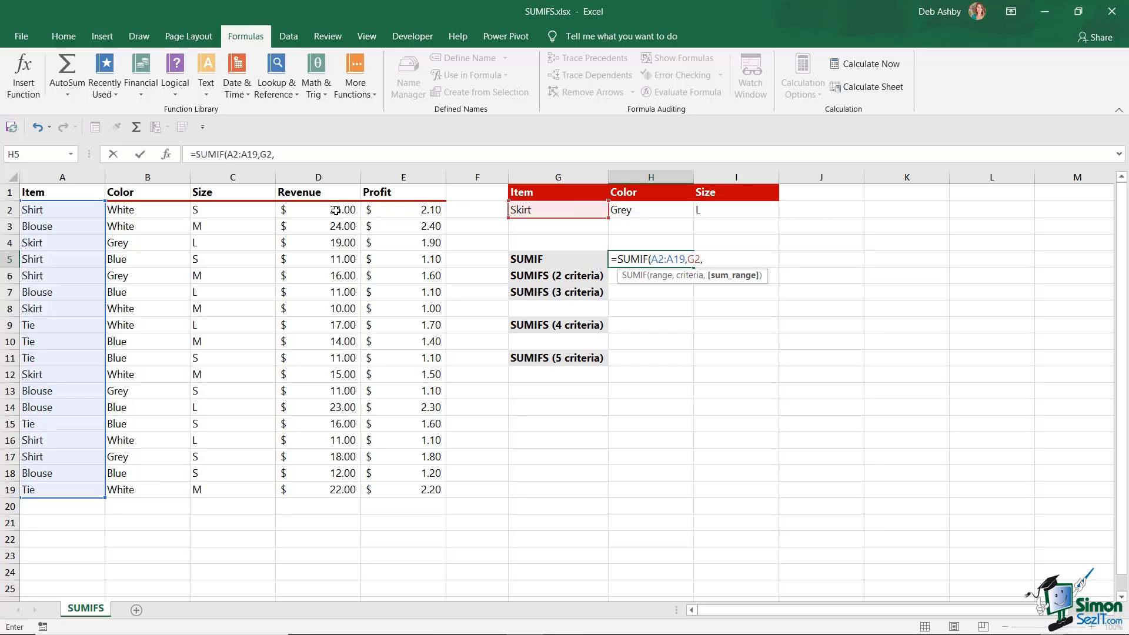
pyautogui.moveTo(338, 211); pyautogui.dragTo(327, 484)
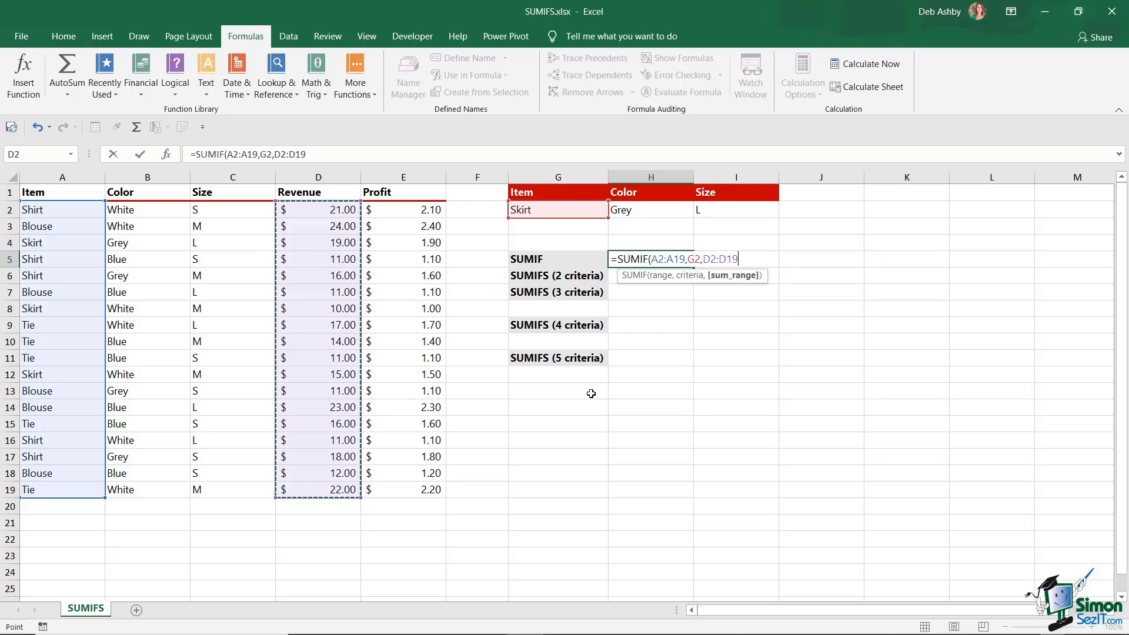
pyautogui.write(')')
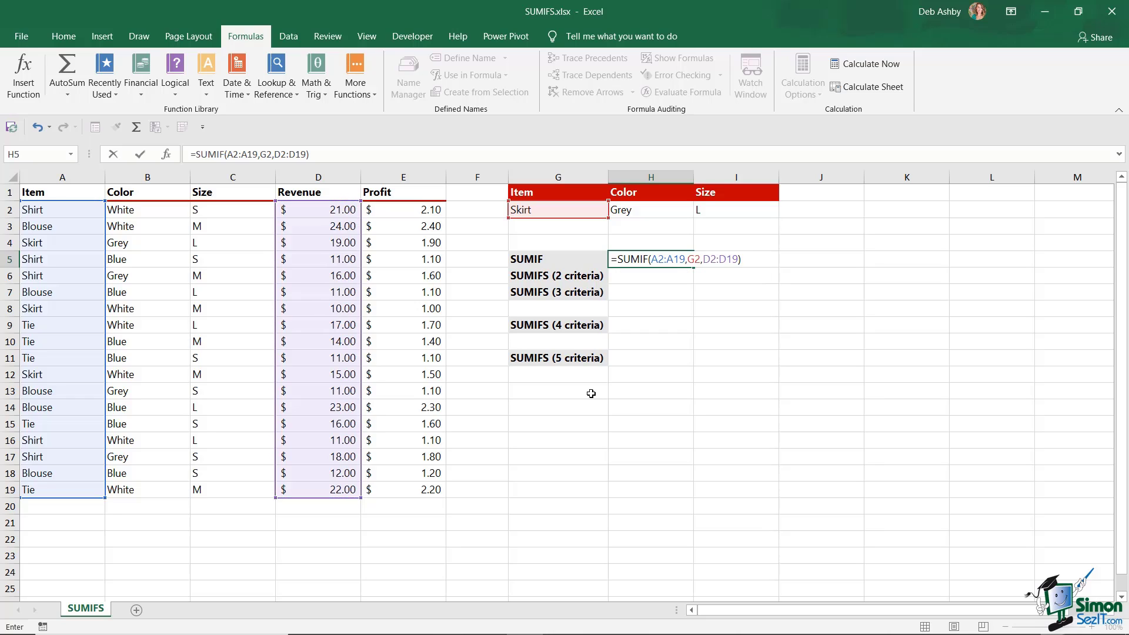
pyautogui.press('Return')
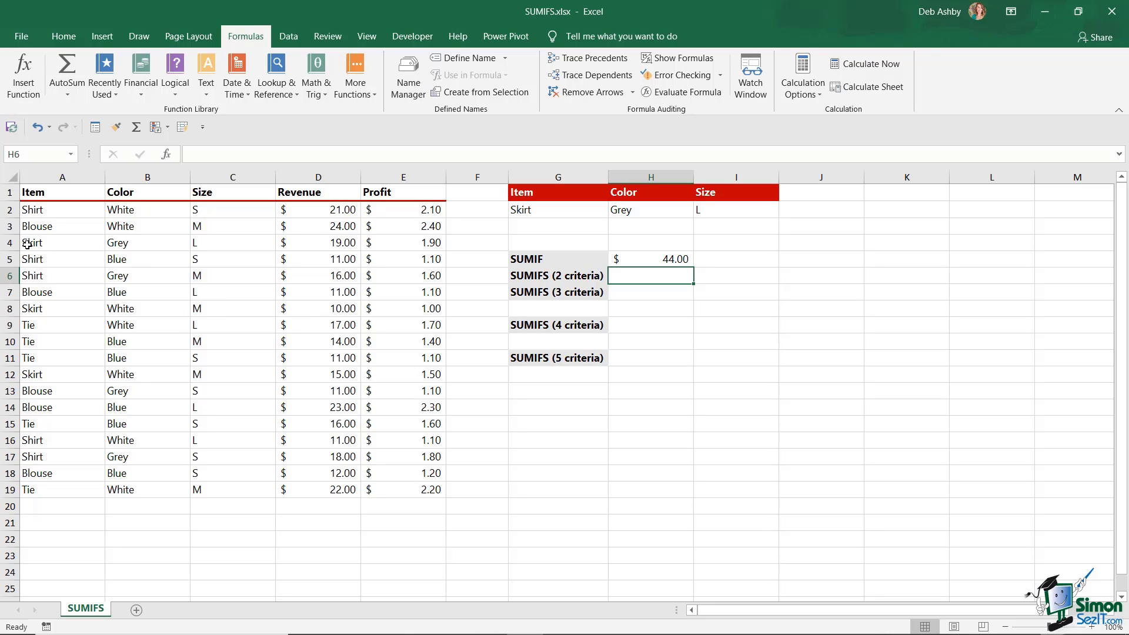
# Check the SUMIF result against the combined Item-to-Revenue cells of the Skirt rows 4, 8 and 12.
pyautogui.moveTo(27, 245); pyautogui.dragTo(321, 245)
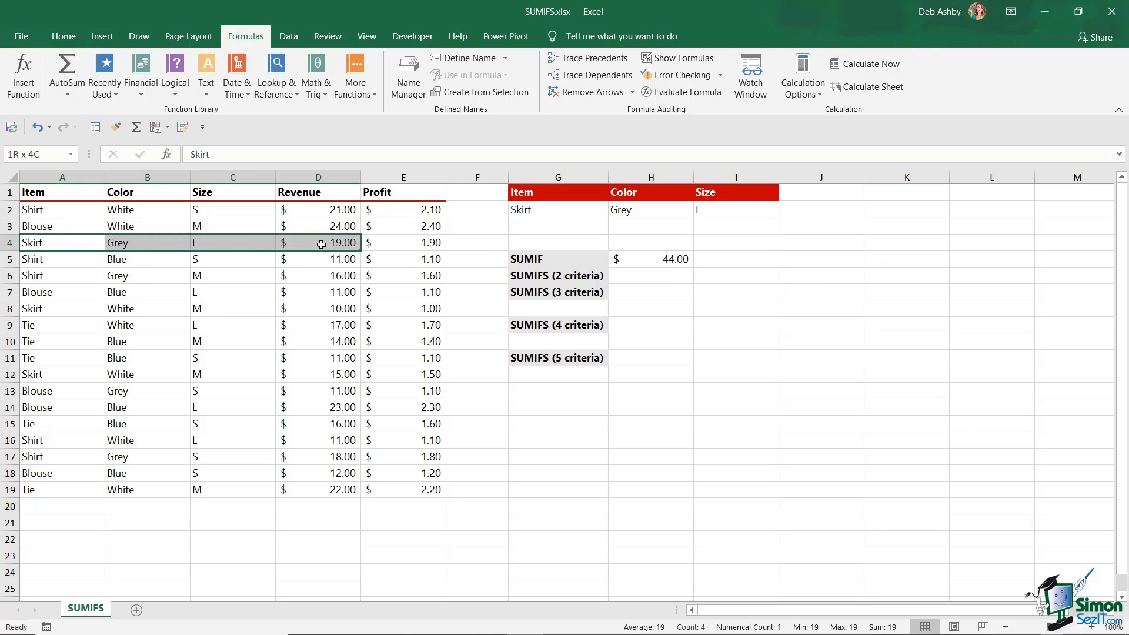
pyautogui.moveTo(30, 308); pyautogui.dragTo(316, 308)
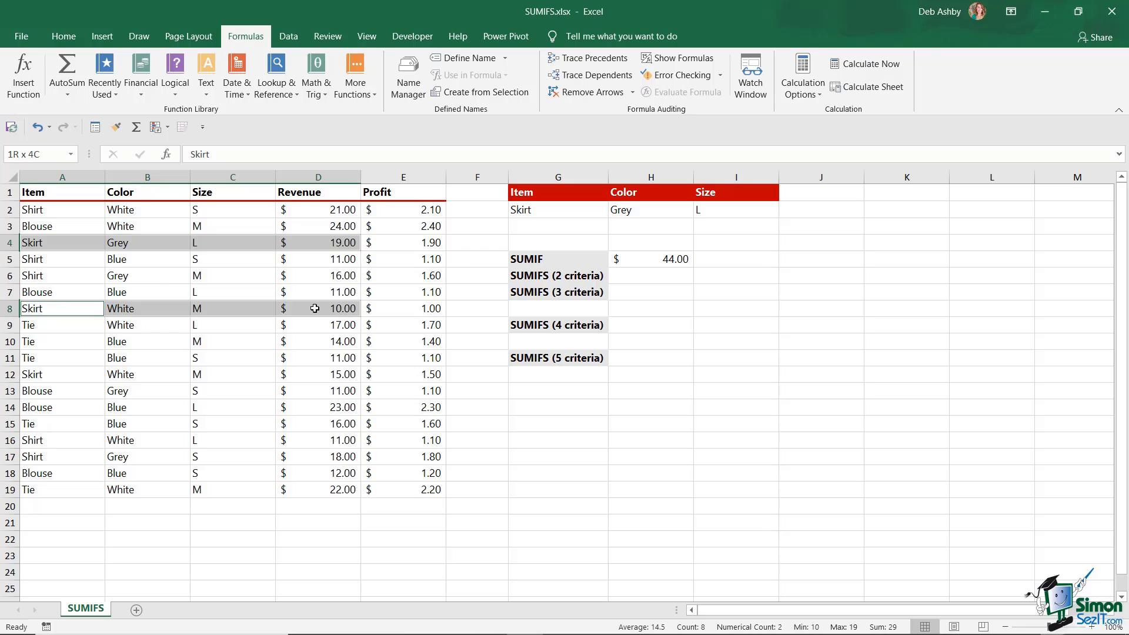
pyautogui.moveTo(27, 375); pyautogui.dragTo(307, 376)
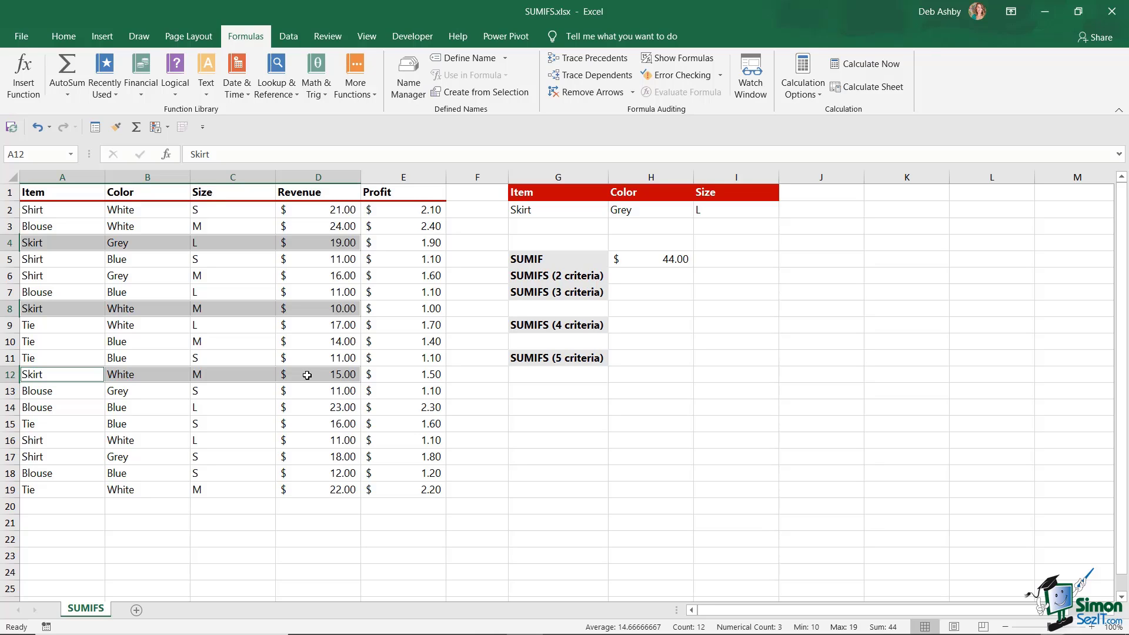
pyautogui.click(671, 266)
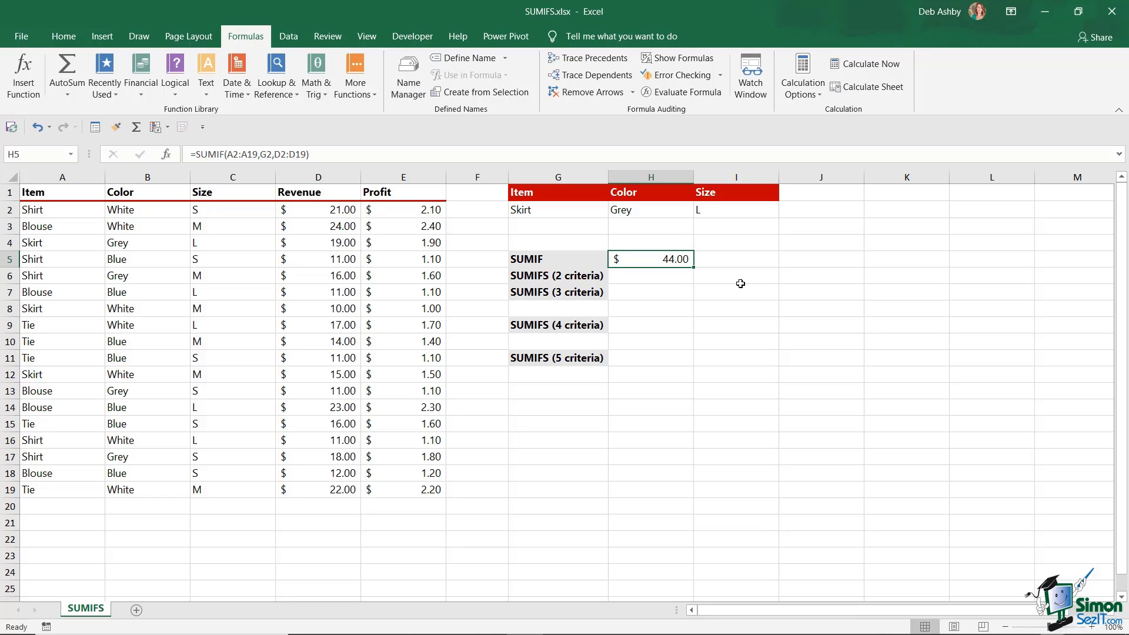
# Begin a SUMIFS formula in H6 that sums D2:D19, with A2:A19 matching the item in G2 as first criterion.
pyautogui.press('Down')
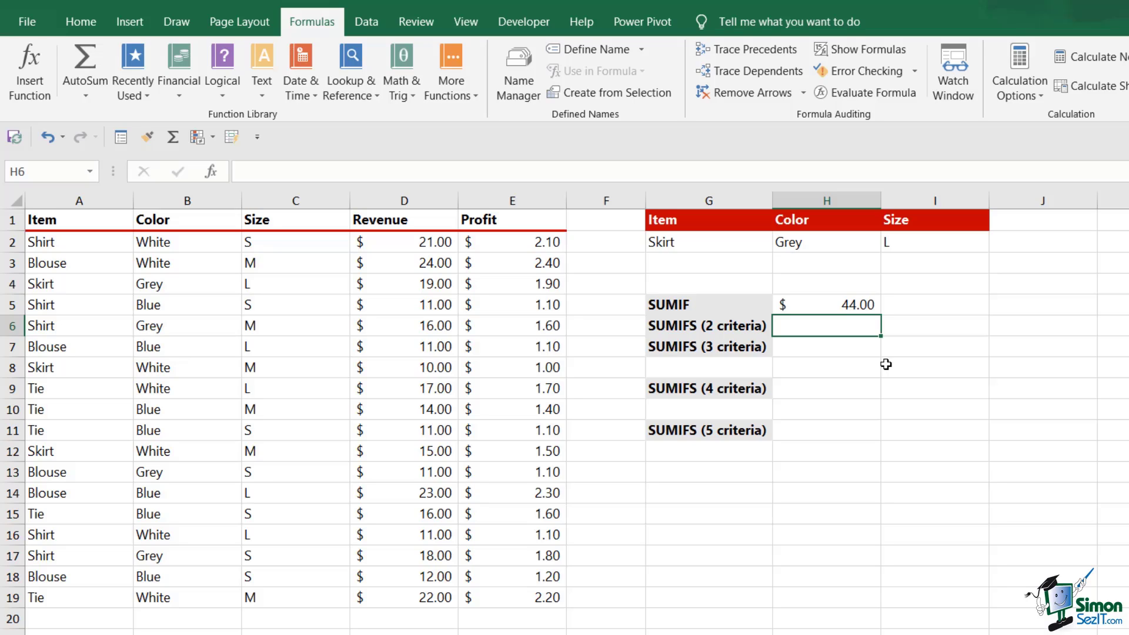
pyautogui.write('=SU')
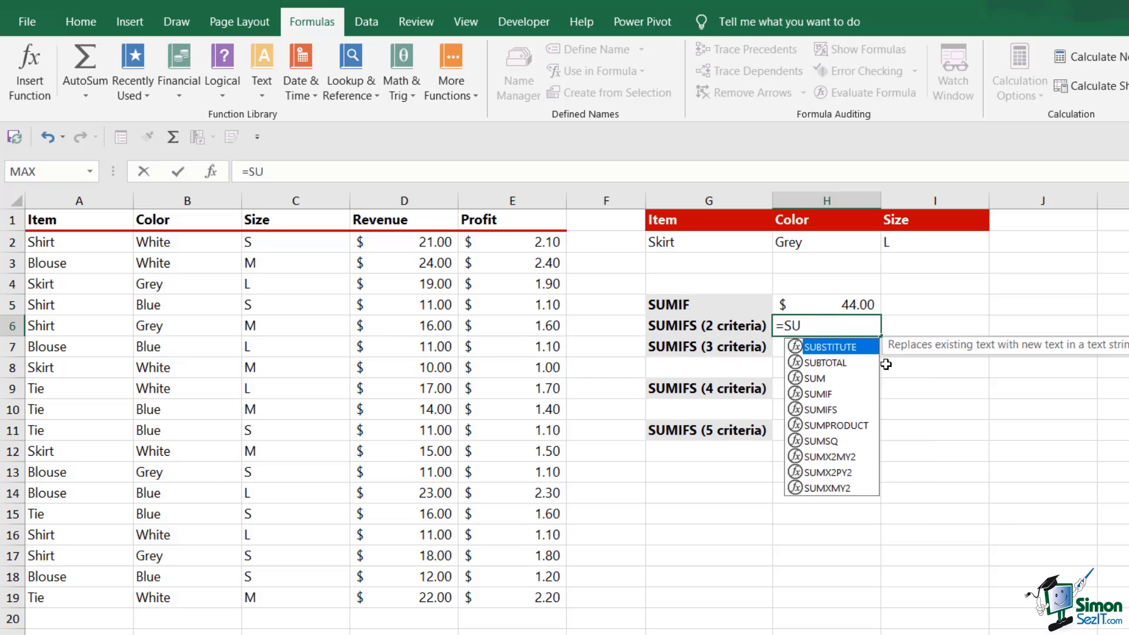
pyautogui.write('MIFS(')
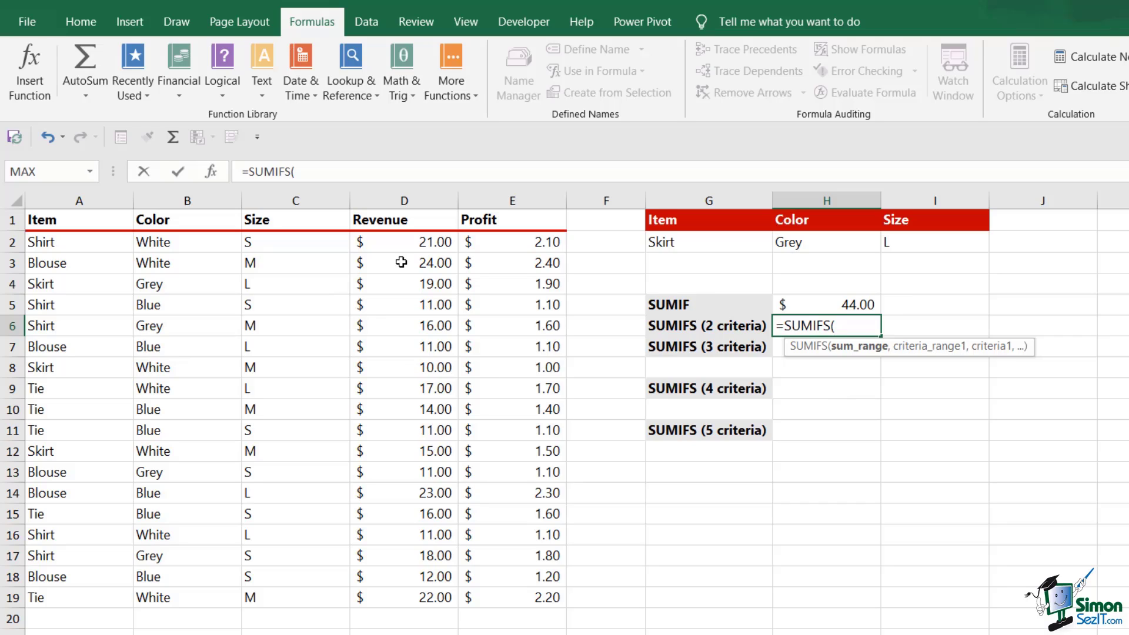
pyautogui.moveTo(414, 242); pyautogui.dragTo(412, 596)
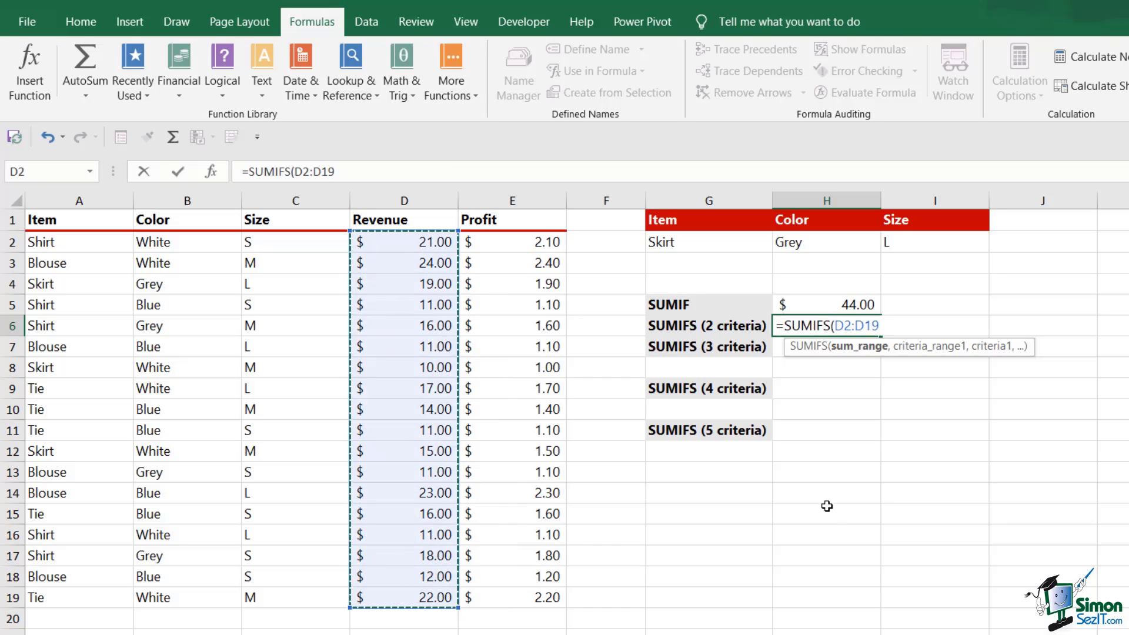
pyautogui.write(',')
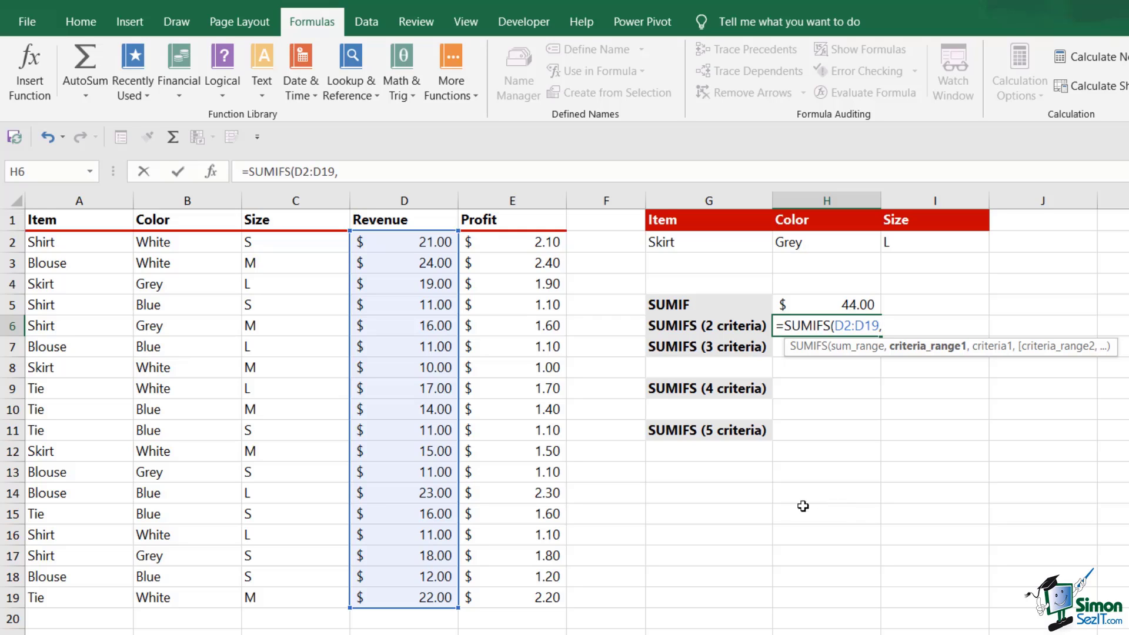
pyautogui.moveTo(88, 242); pyautogui.dragTo(89, 598)
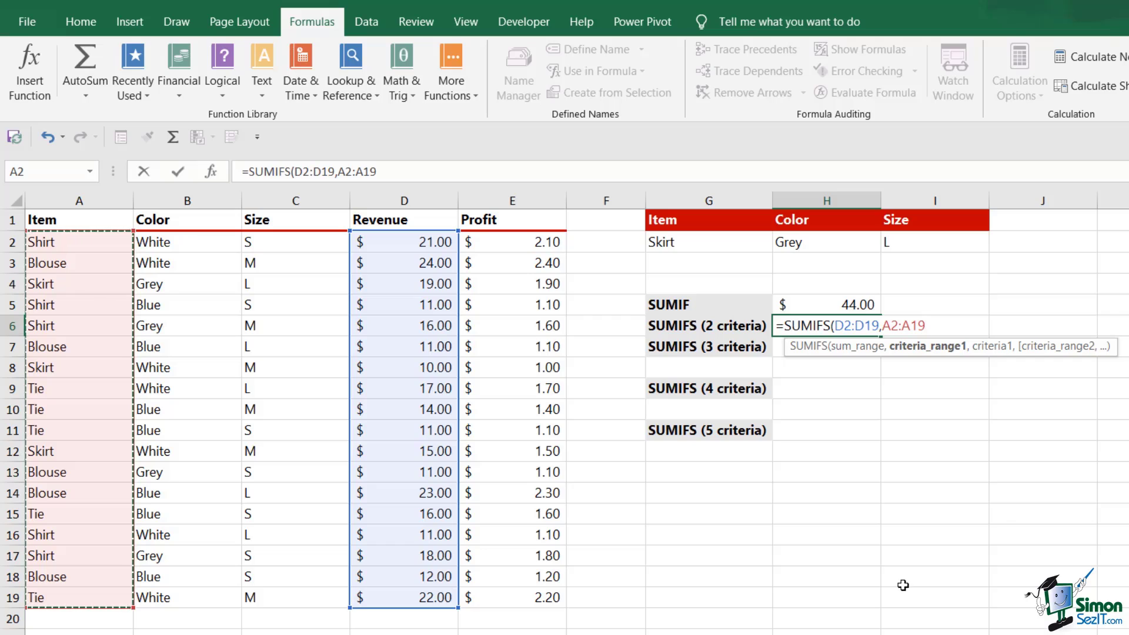
pyautogui.write(',')
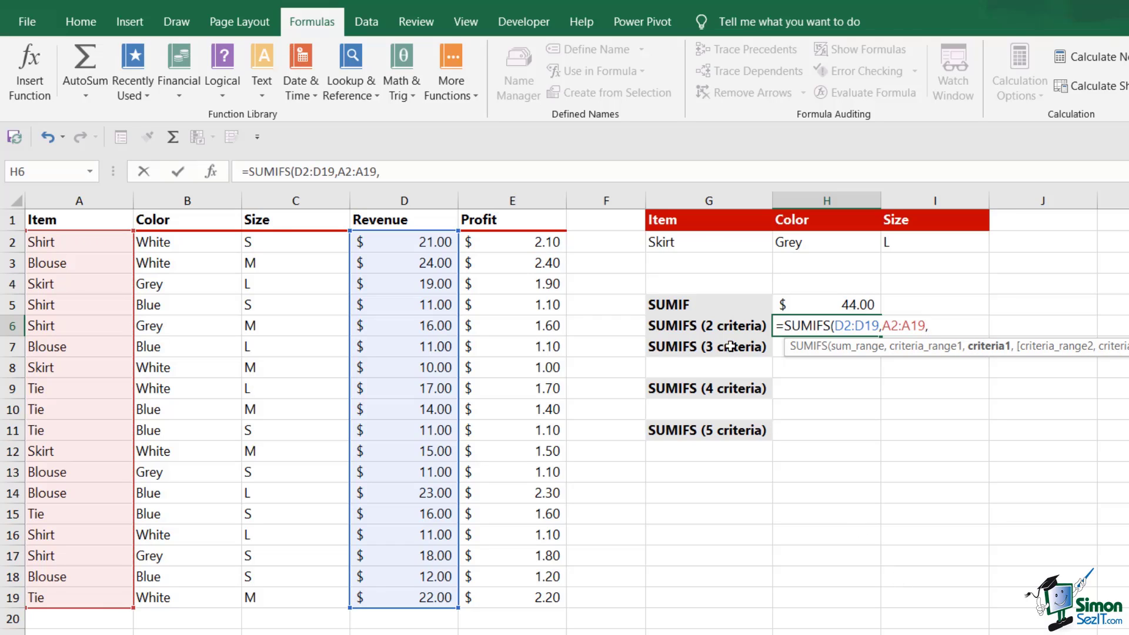
pyautogui.click(717, 245)
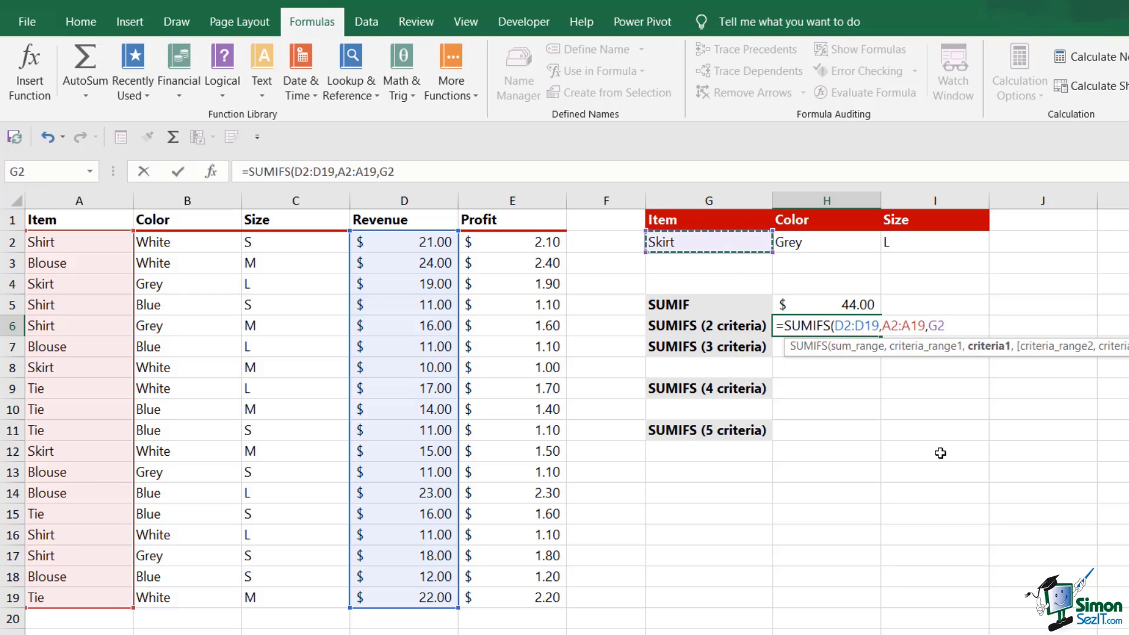
pyautogui.write(',')
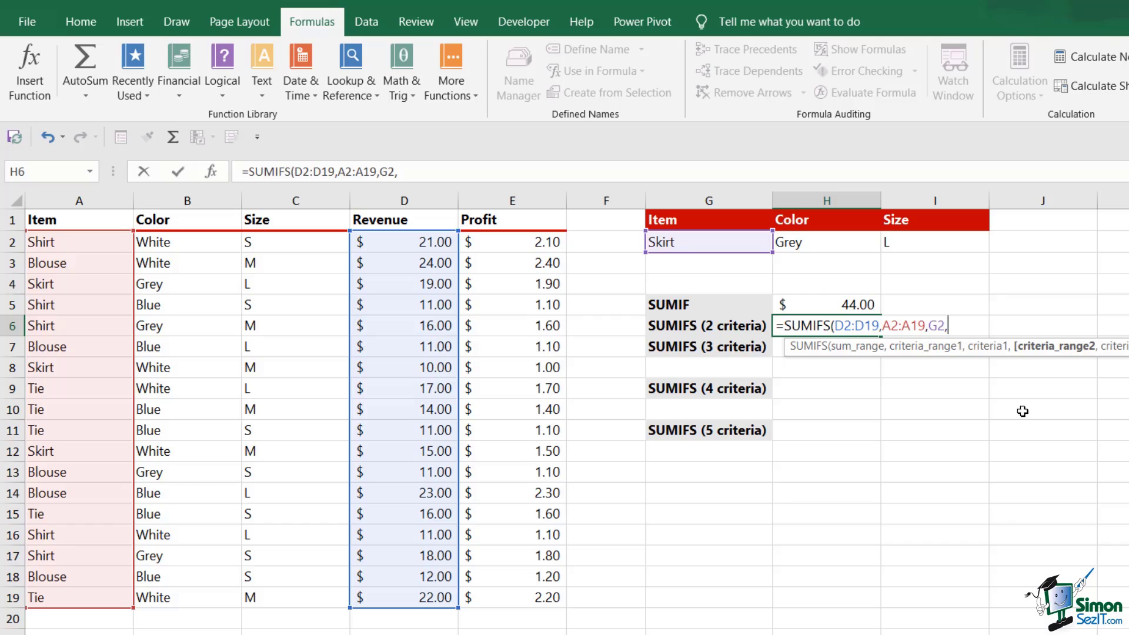
# Add B2:B19 matching the color in H2 as the second criterion and complete the SUMIFS formula in H6.
pyautogui.moveTo(184, 241); pyautogui.dragTo(189, 597)
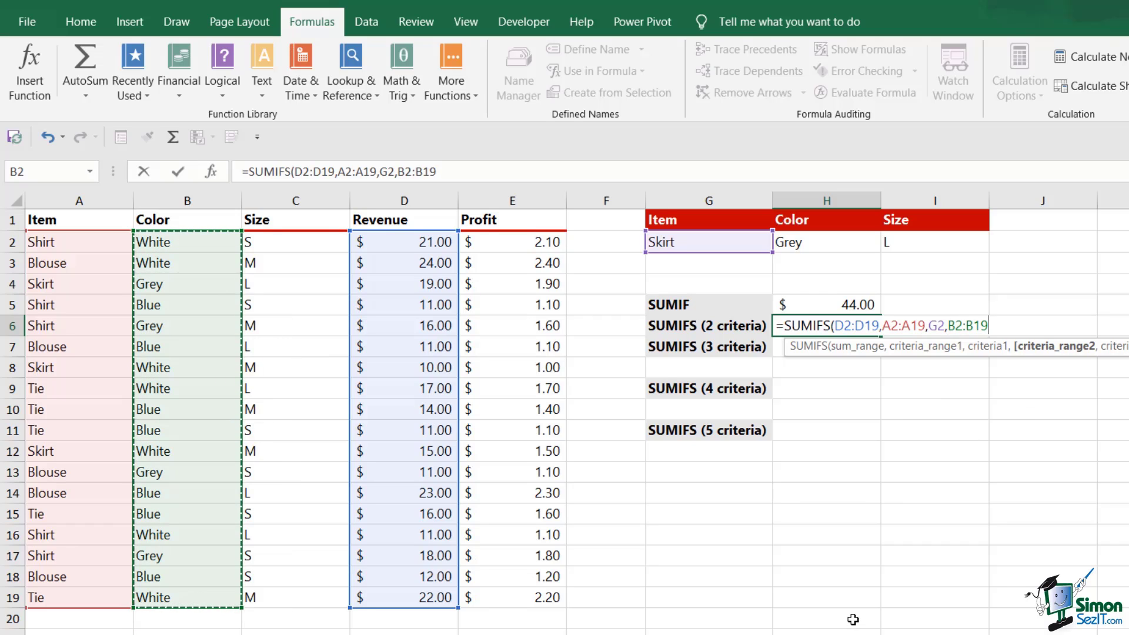
pyautogui.write(',')
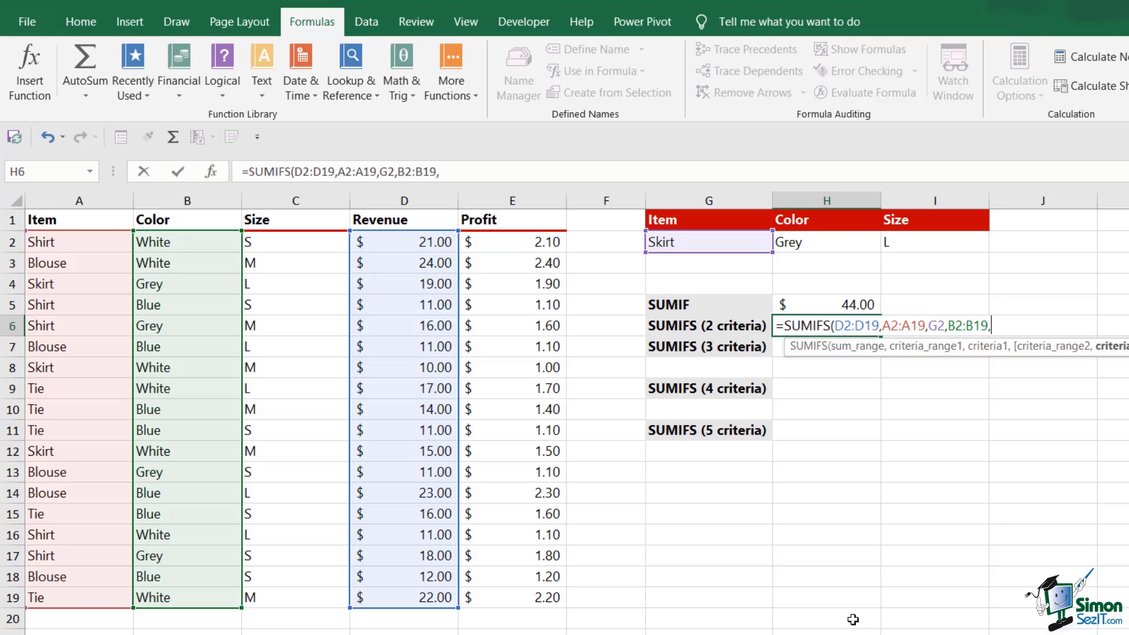
pyautogui.click(834, 246)
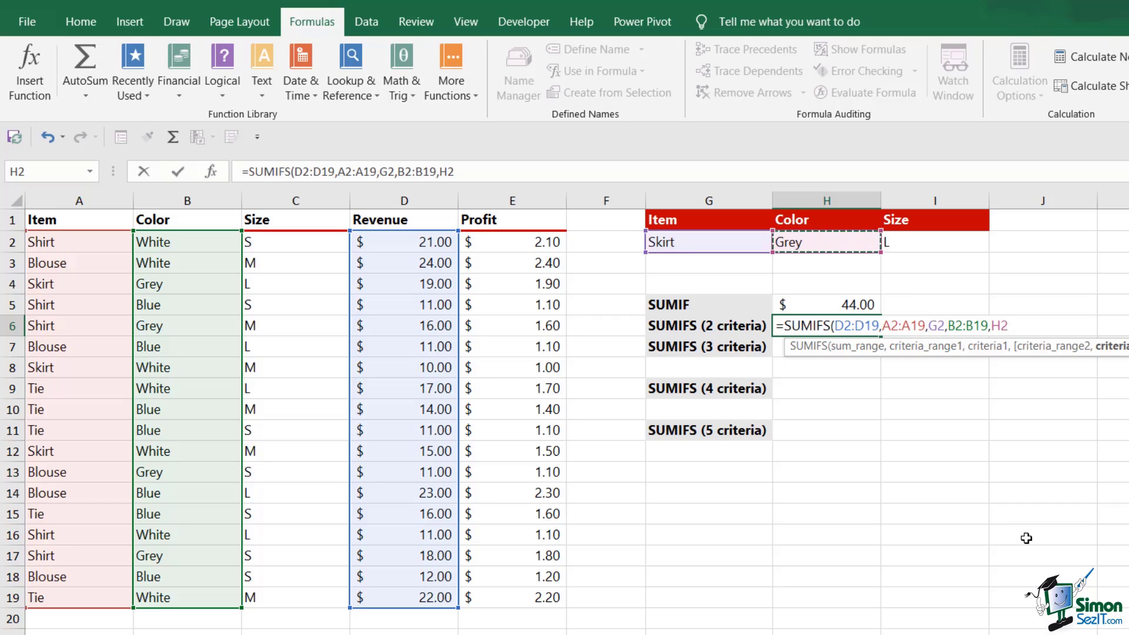
pyautogui.write(')')
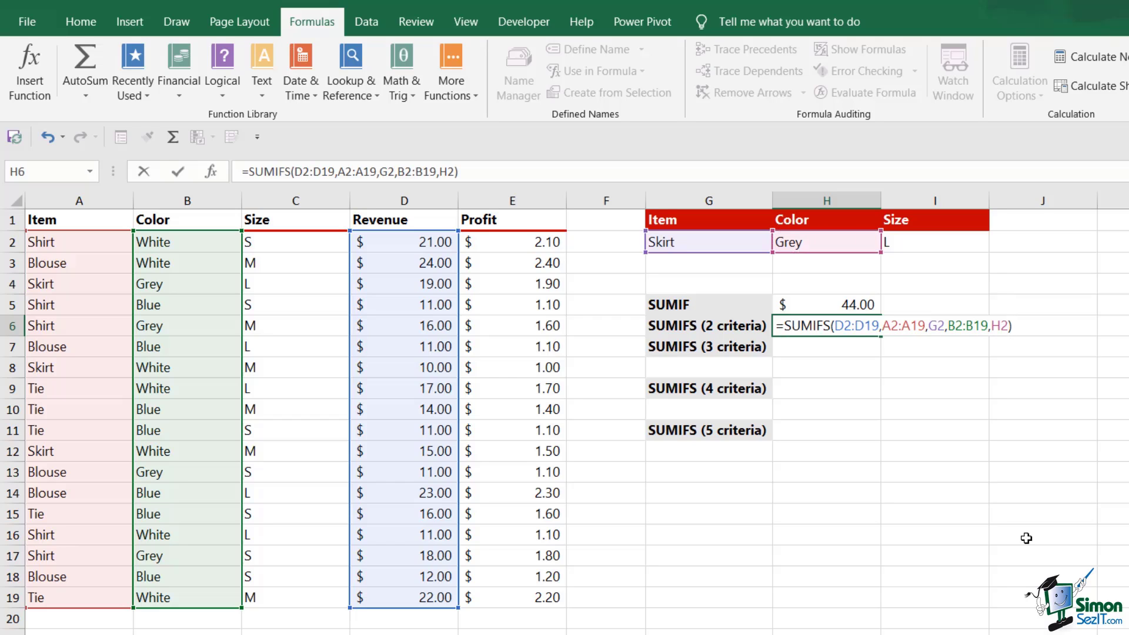
pyautogui.press('Return')
pyautogui.click(829, 327)
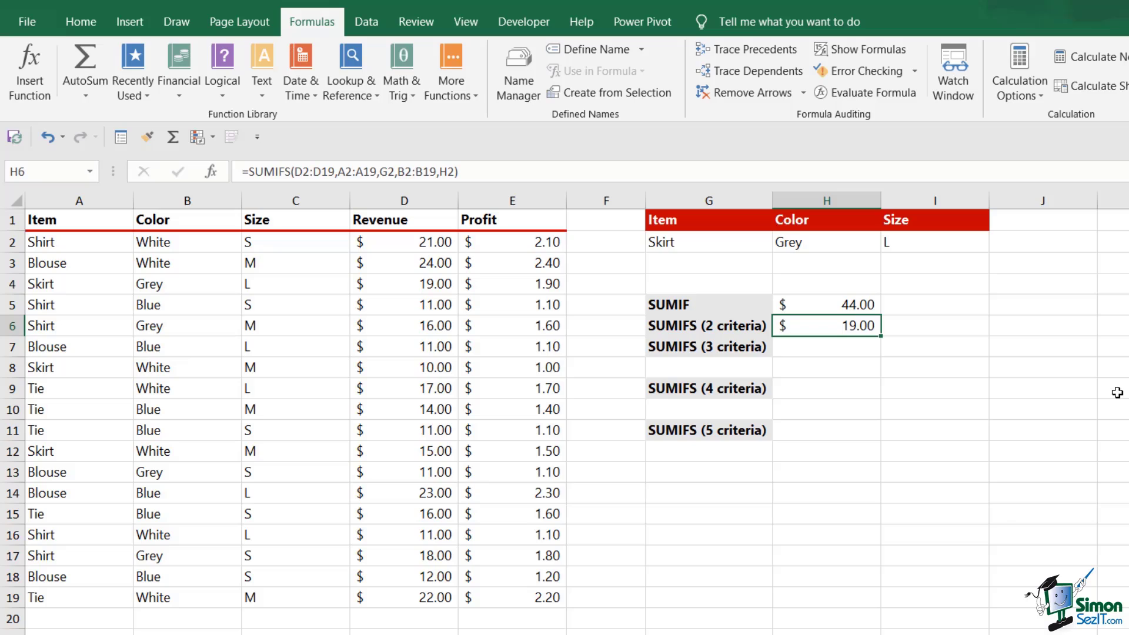
# Begin a SUMIFS formula in H7 that sums D2:D19, with A2:A19 matching "Blouse" as first criterion.
pyautogui.click(847, 347)
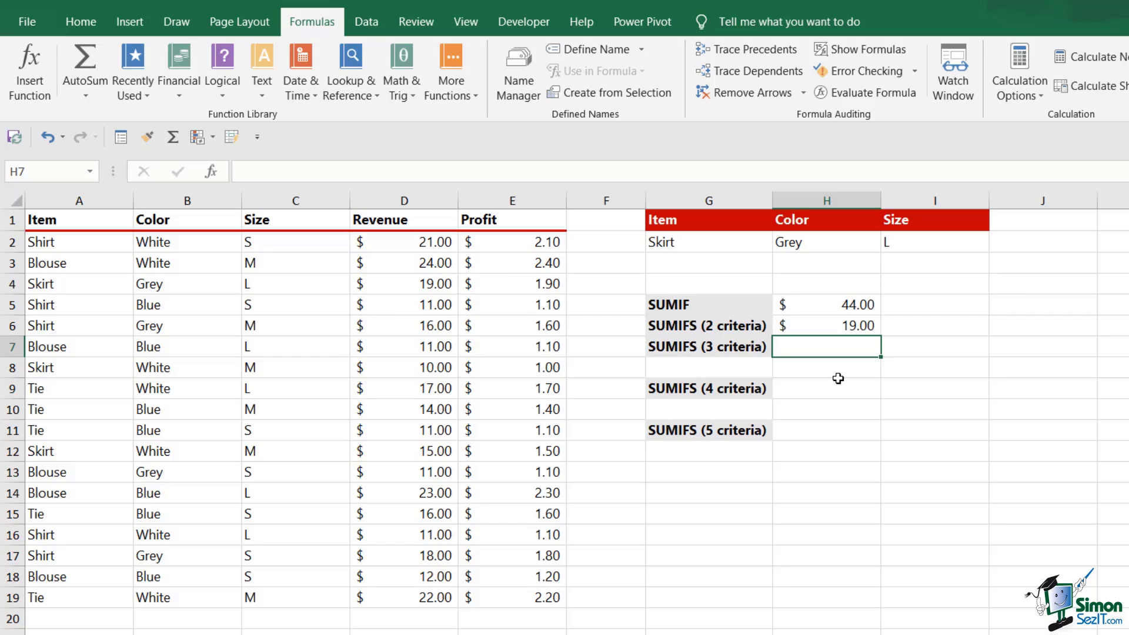
pyautogui.write('=SUMIFS(')
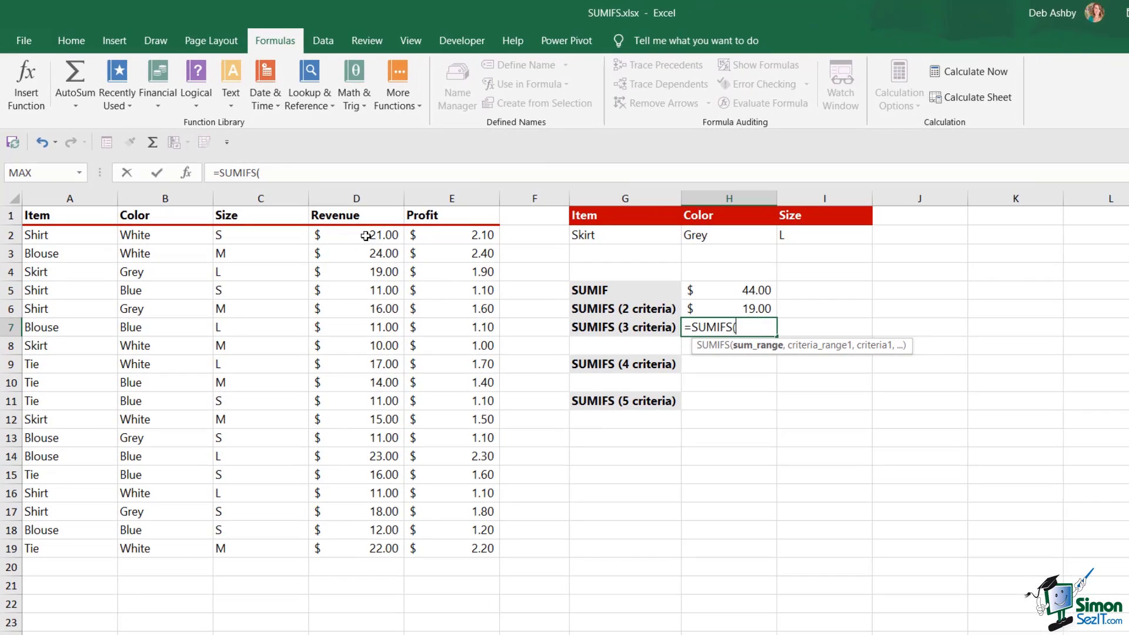
pyautogui.moveTo(366, 236); pyautogui.dragTo(366, 550)
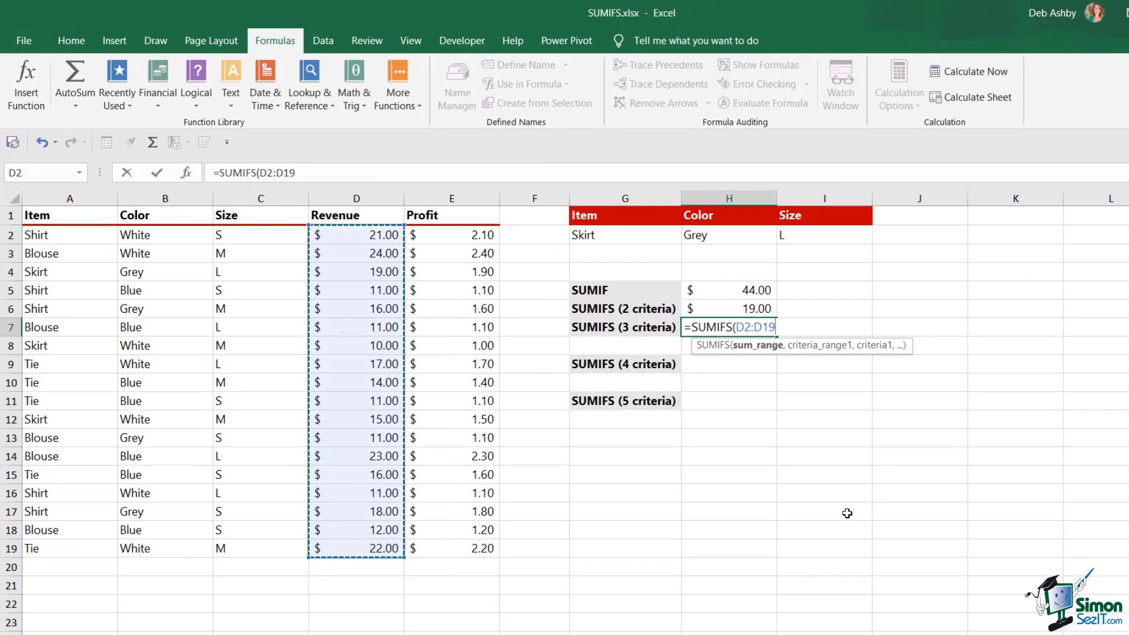
pyautogui.write(',')
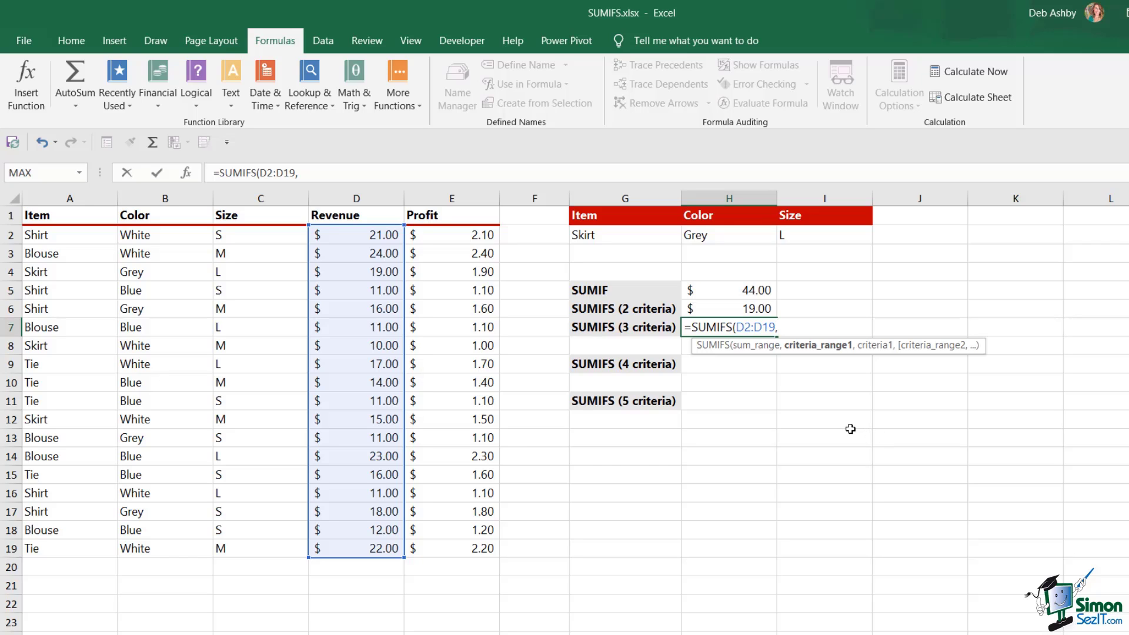
pyautogui.moveTo(81, 235); pyautogui.dragTo(59, 550)
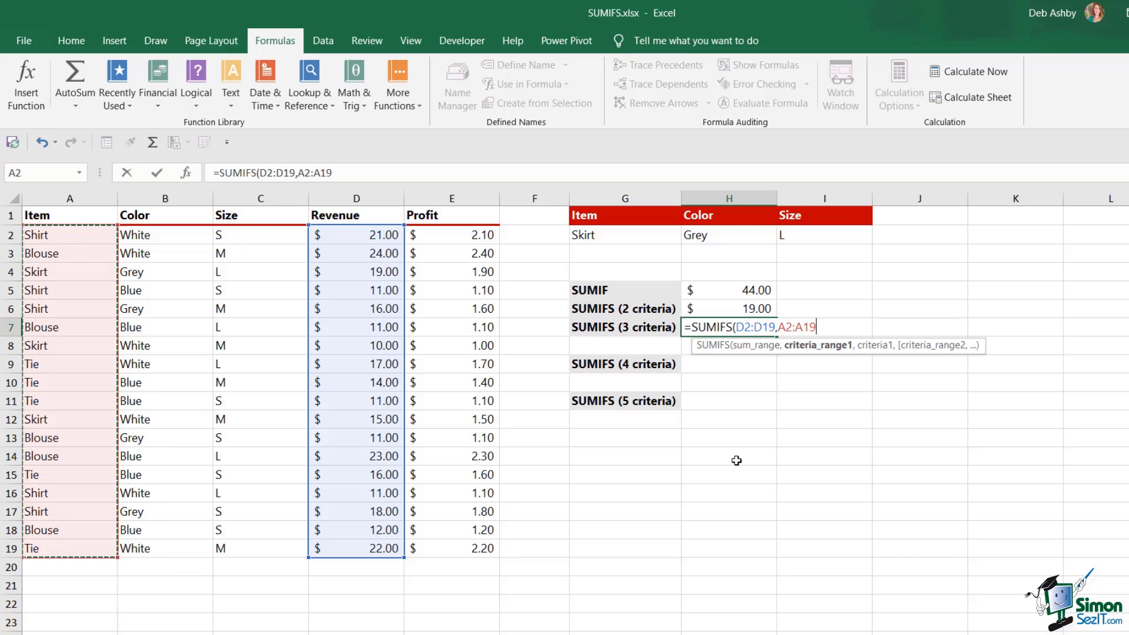
pyautogui.write(',')
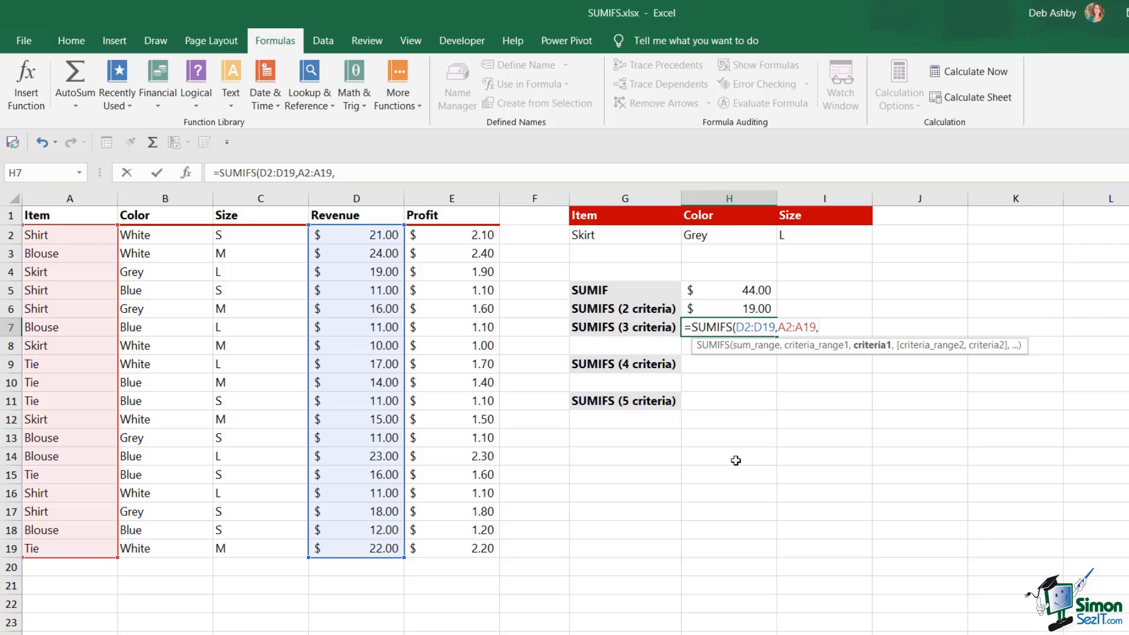
pyautogui.write('"Blouse",')
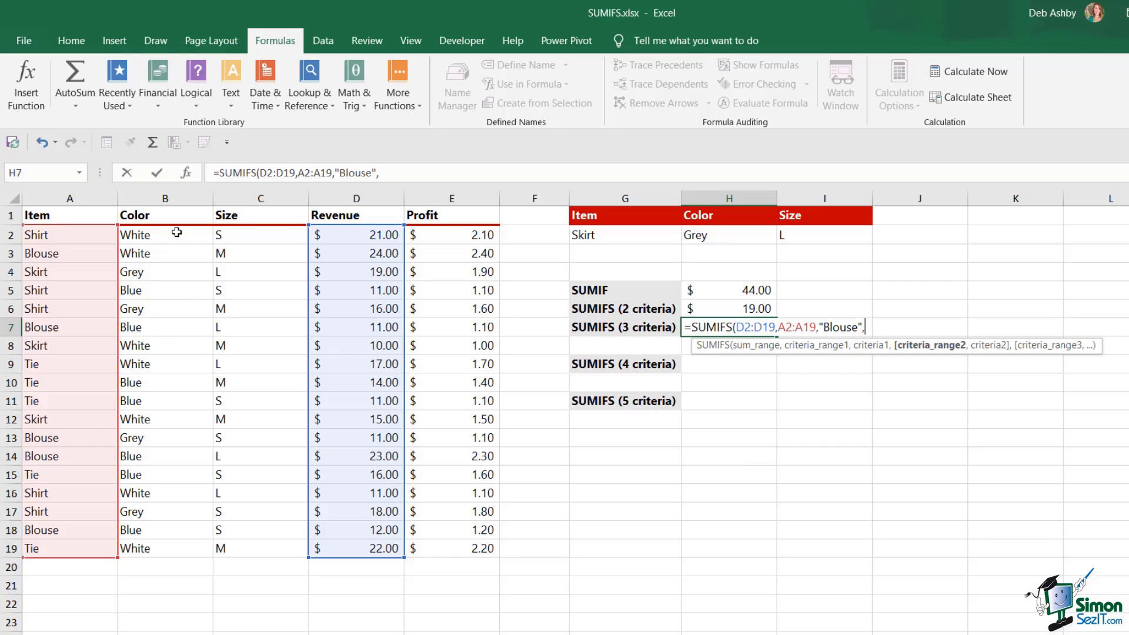
# Complete the H7 formula with B2:B19 matching "Blue" and C2:C19 matching "L" as second and third criteria.
pyautogui.moveTo(177, 232); pyautogui.dragTo(176, 551)
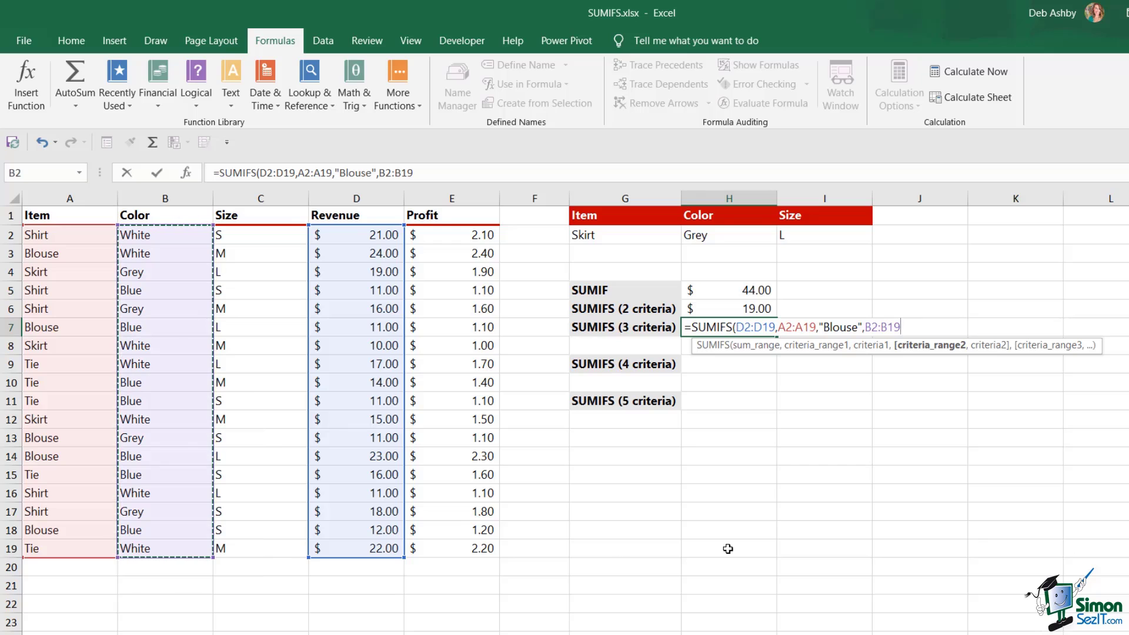
pyautogui.write(',"')
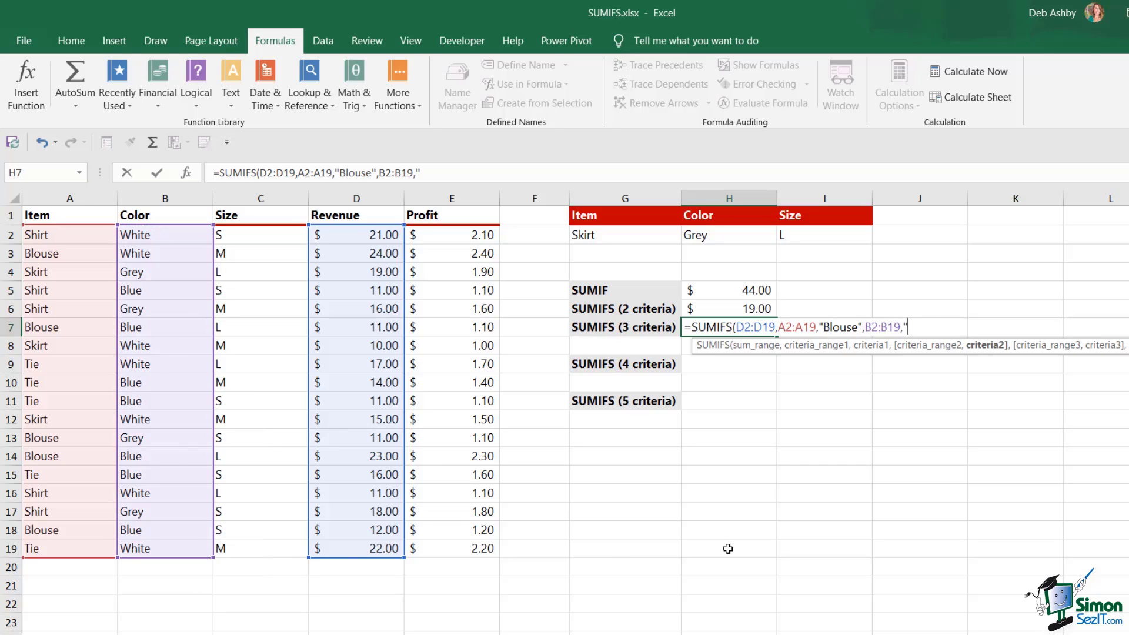
pyautogui.write('Blue",')
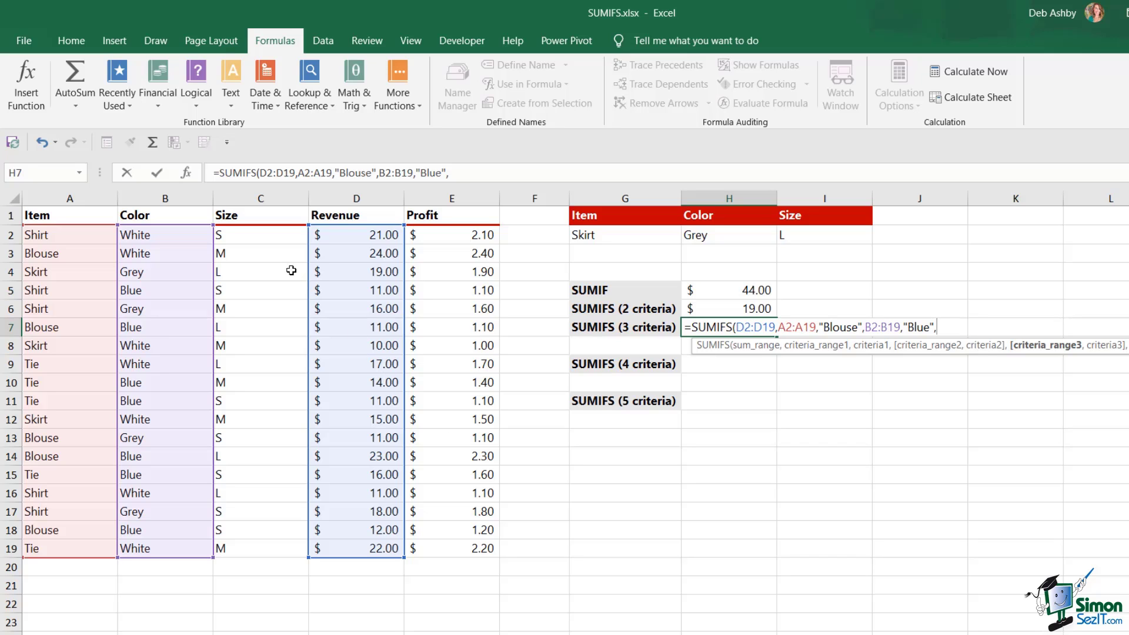
pyautogui.moveTo(271, 233); pyautogui.dragTo(245, 549)
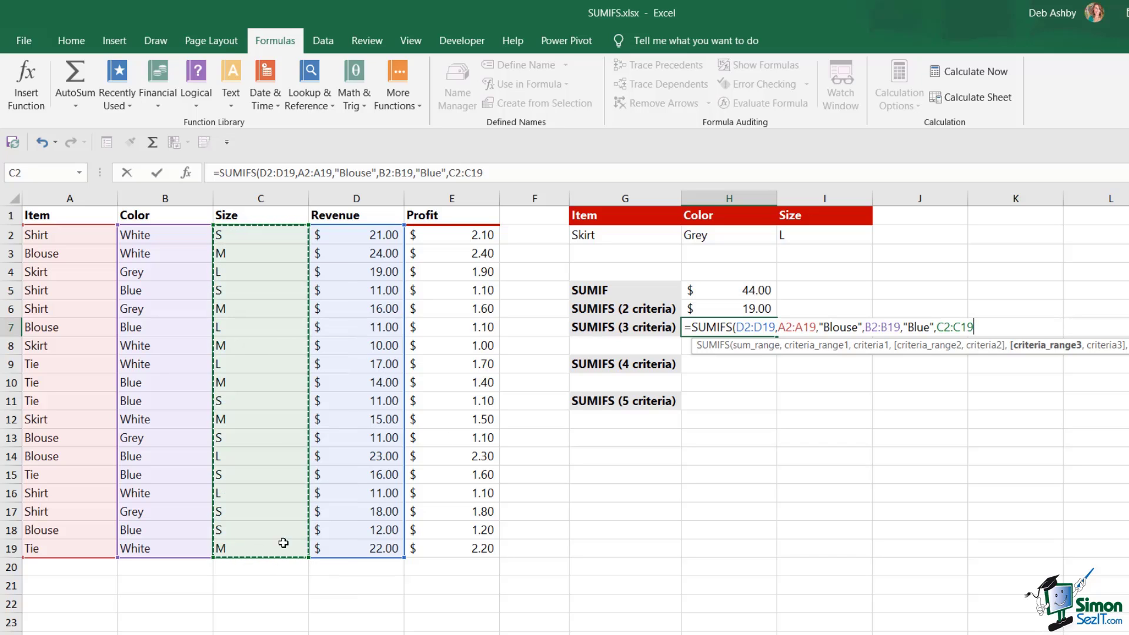
pyautogui.write(',')
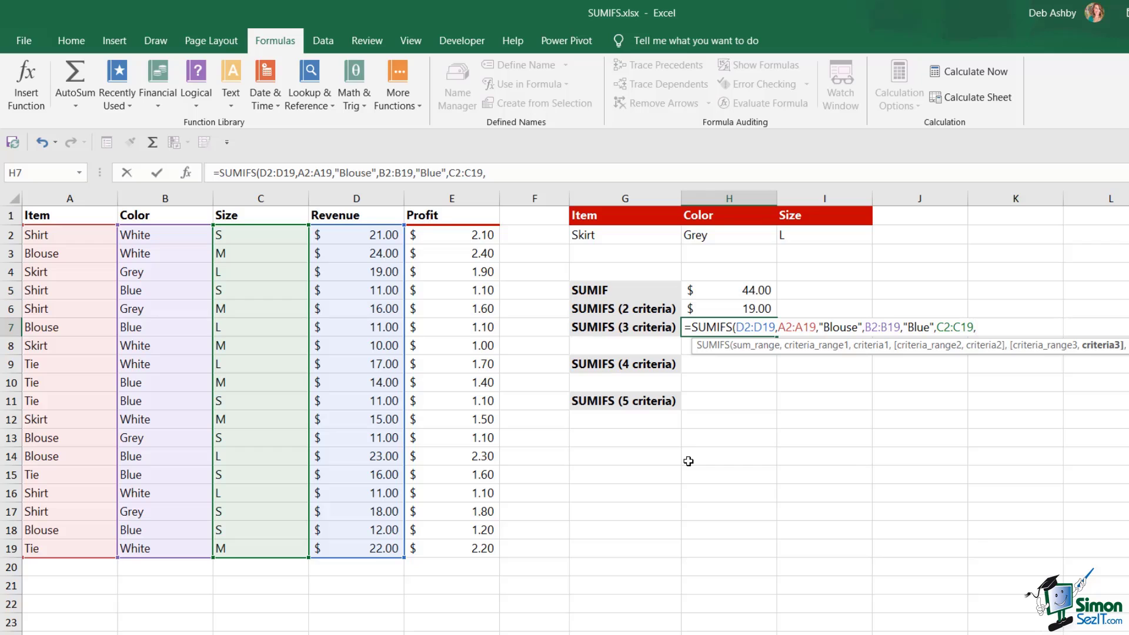
pyautogui.write('"L")')
pyautogui.press('Return')
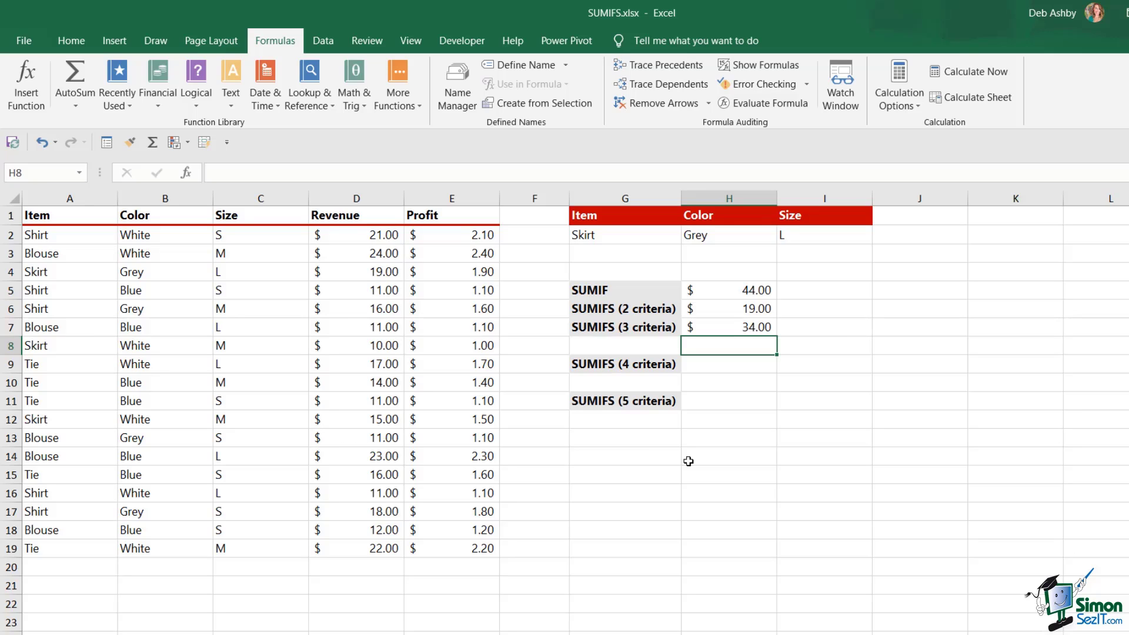
# Begin a SUMIFS formula in H9 that sums D2:D19, with A2:A19 matching "Blouse" as first criterion.
pyautogui.click(724, 375)
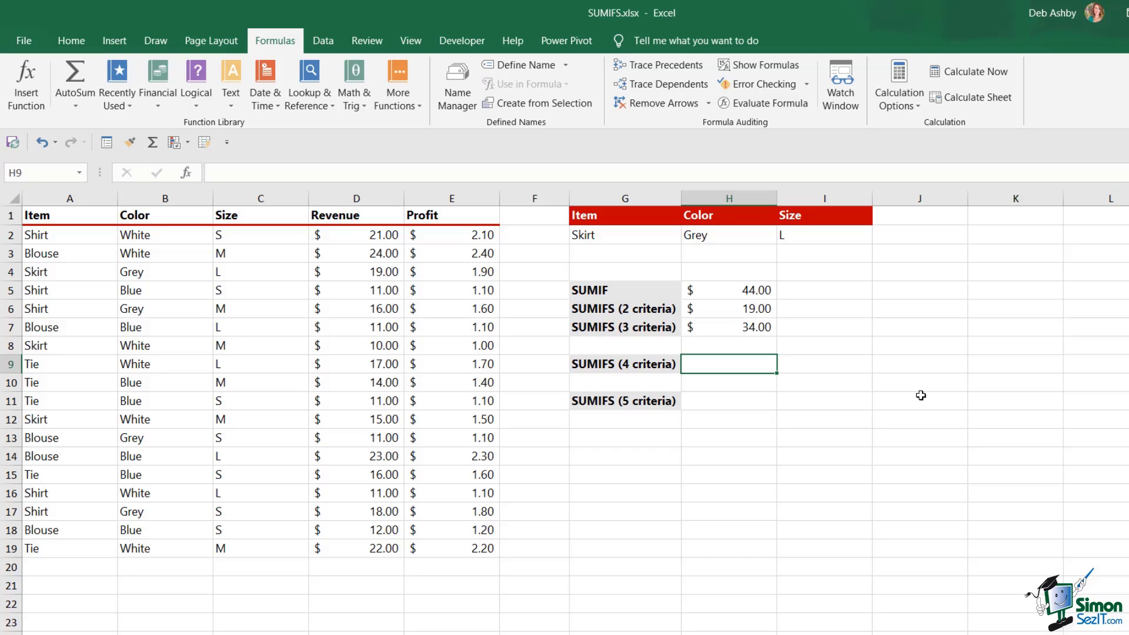
pyautogui.write('=')
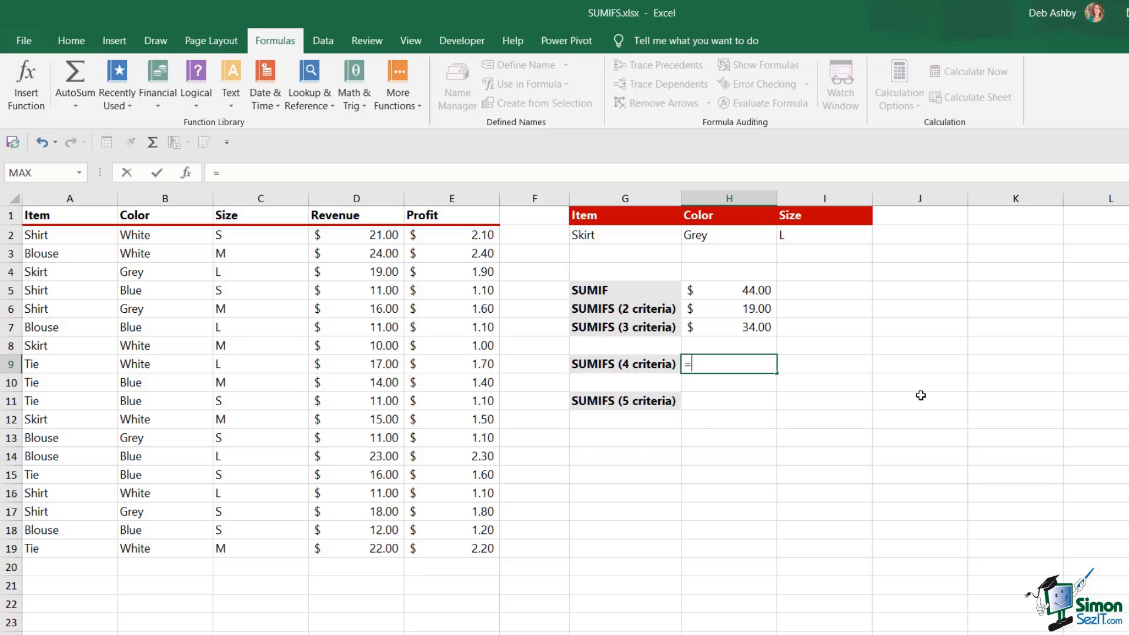
pyautogui.write('SUMIFS(')
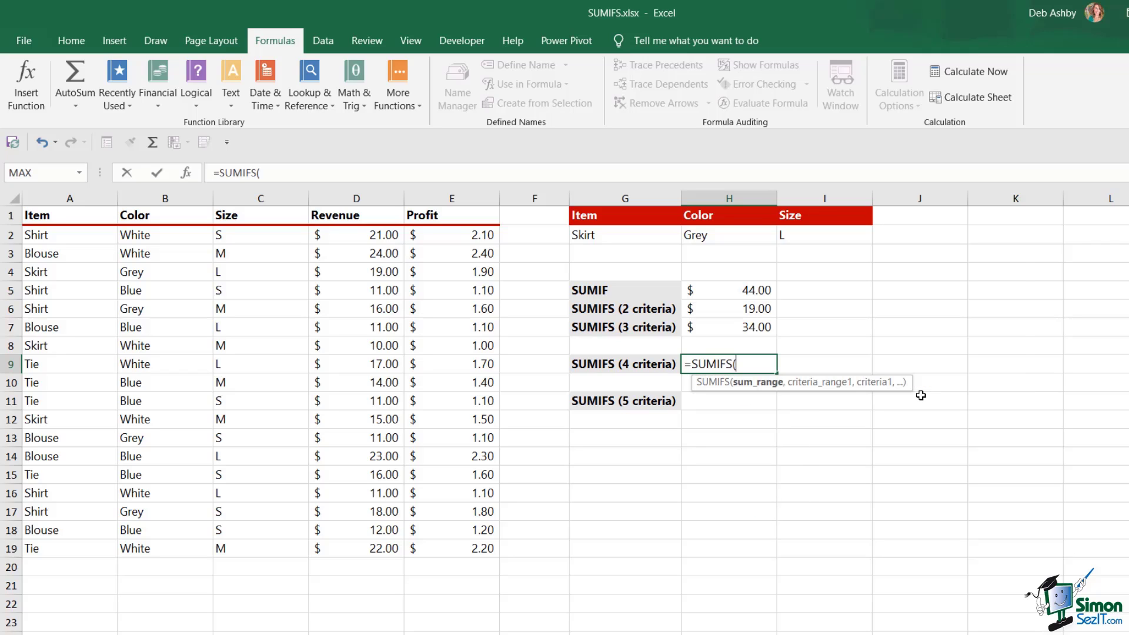
pyautogui.moveTo(347, 235); pyautogui.dragTo(348, 553)
pyautogui.write(',')
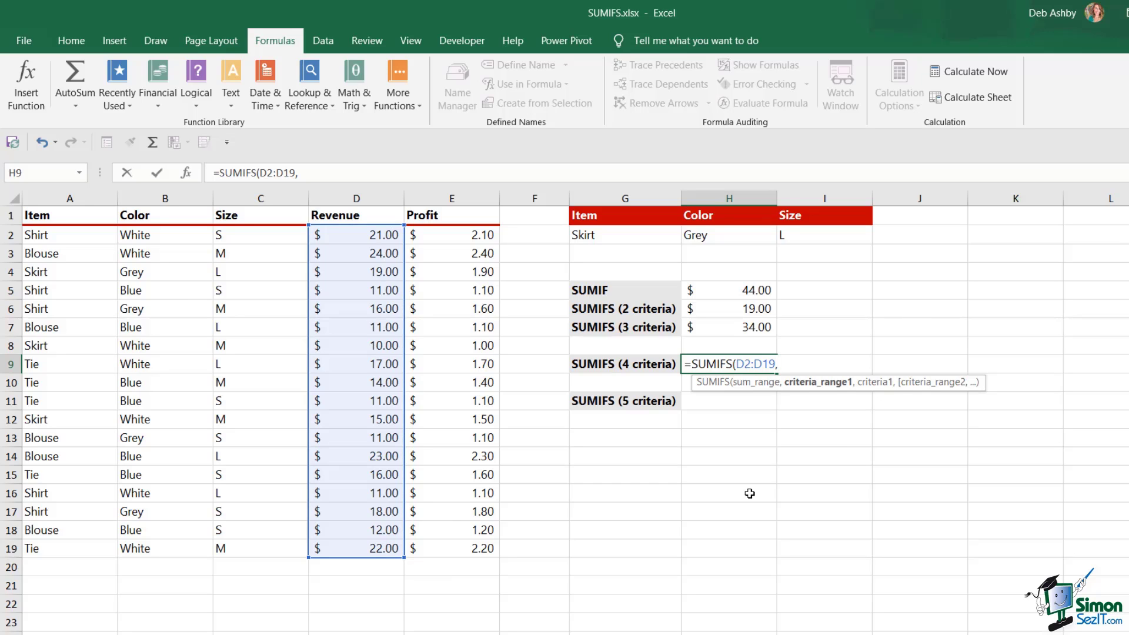
pyautogui.click(75, 238)
pyautogui.moveTo(74, 256); pyautogui.dragTo(82, 550)
pyautogui.write(',')
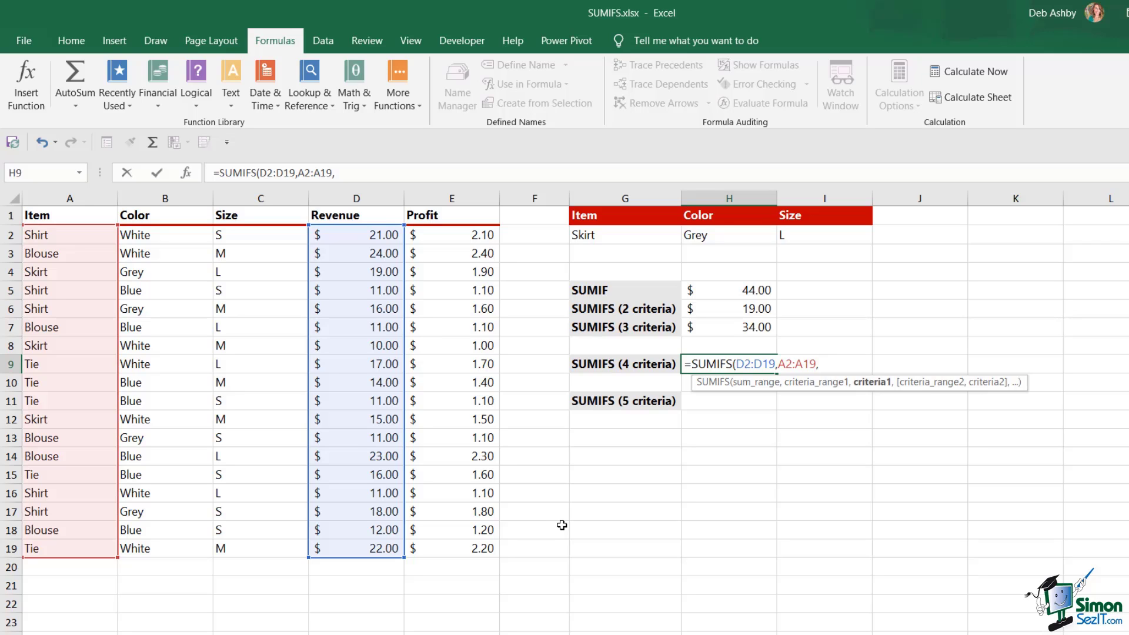
pyautogui.write('"Blouse",')
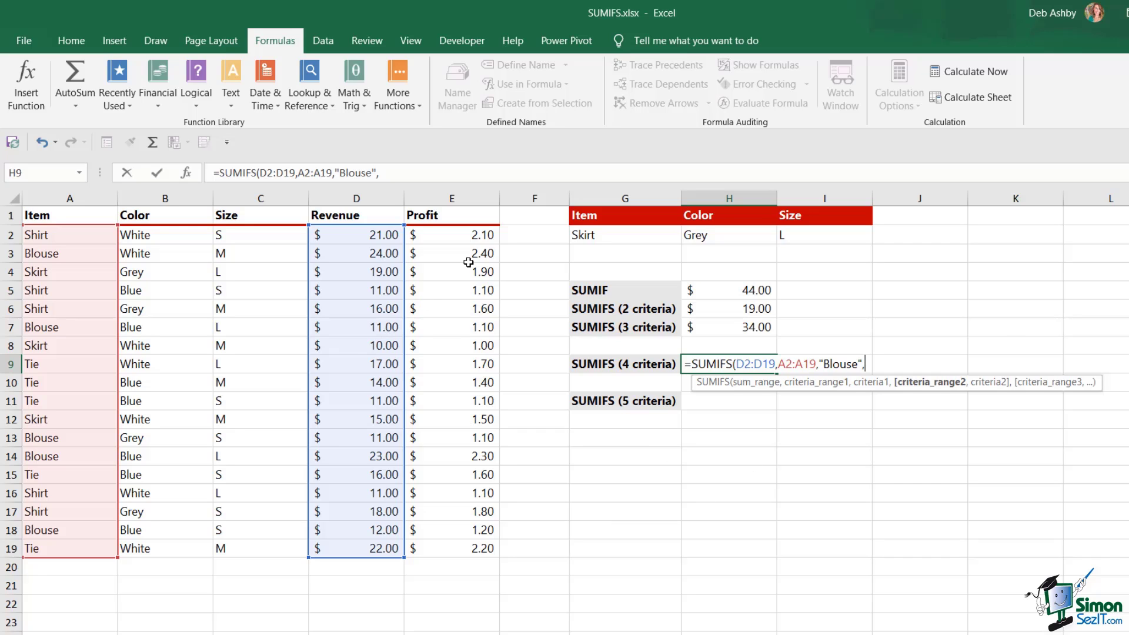
# Complete the H9 formula with E2:E19 matching ">2.00" as the profit criterion.
pyautogui.moveTo(465, 233); pyautogui.dragTo(478, 553)
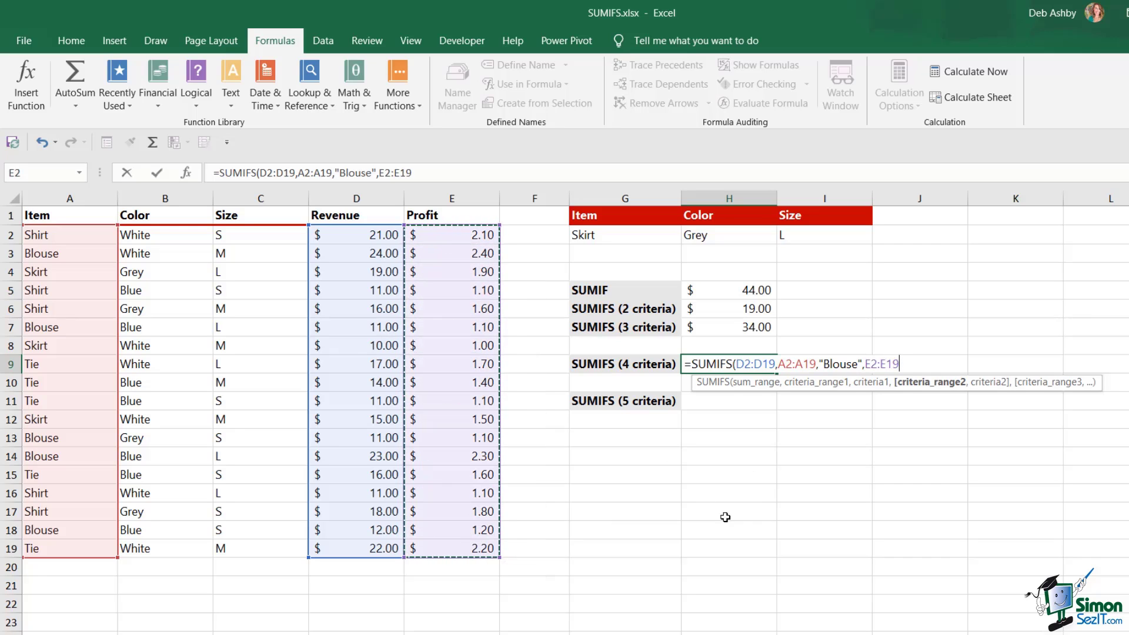
pyautogui.write(',')
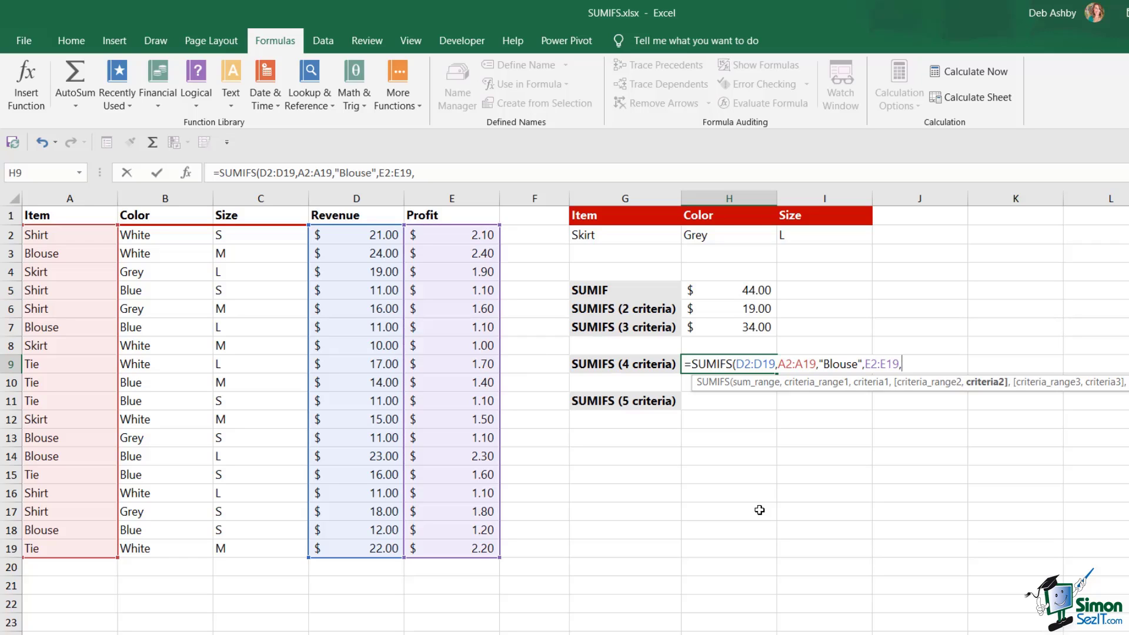
pyautogui.write('">2.00")')
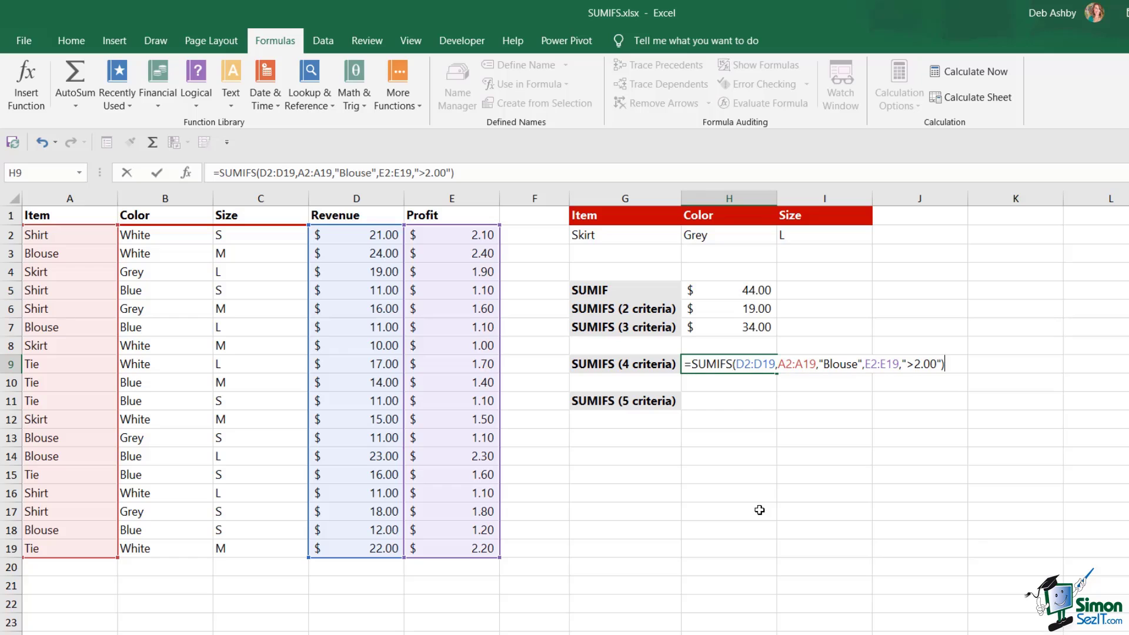
pyautogui.press('Return')
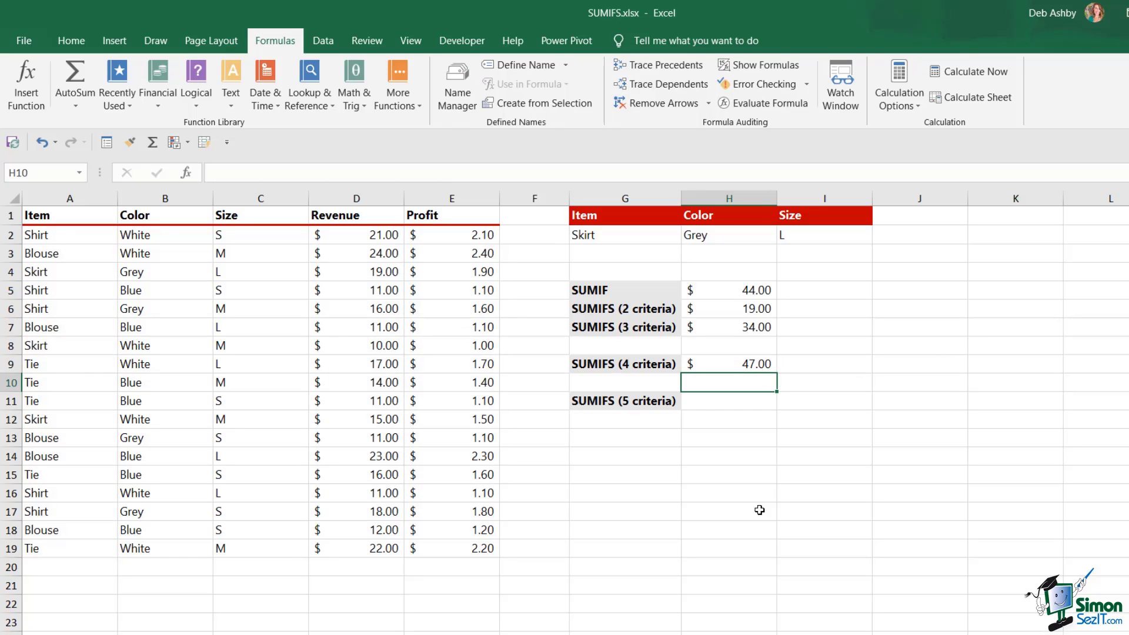
# Set the lookup criteria in G2:I2 to item Blouse, color Blue and size L.
pyautogui.click(715, 403)
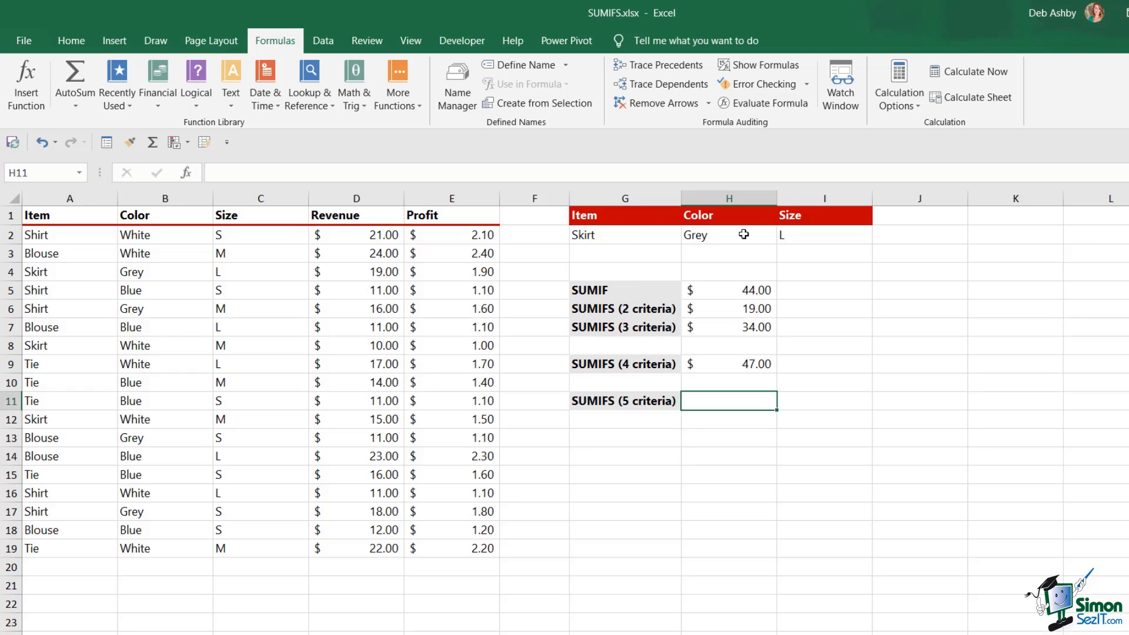
pyautogui.click(672, 236)
pyautogui.click(689, 236)
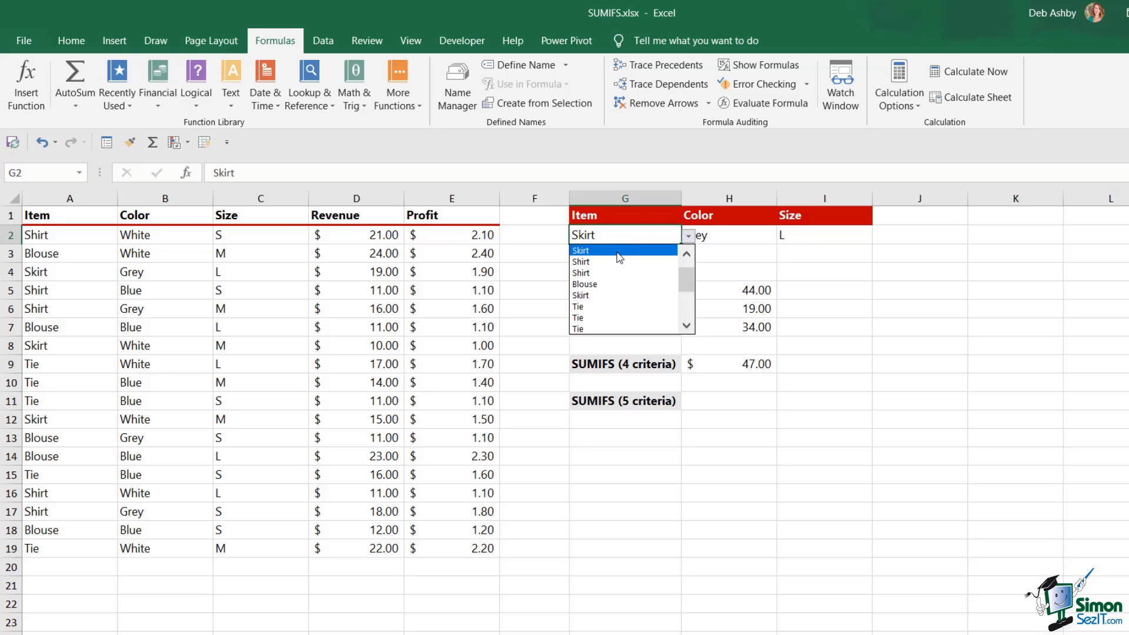
pyautogui.click(611, 284)
pyautogui.click(749, 233)
pyautogui.click(783, 238)
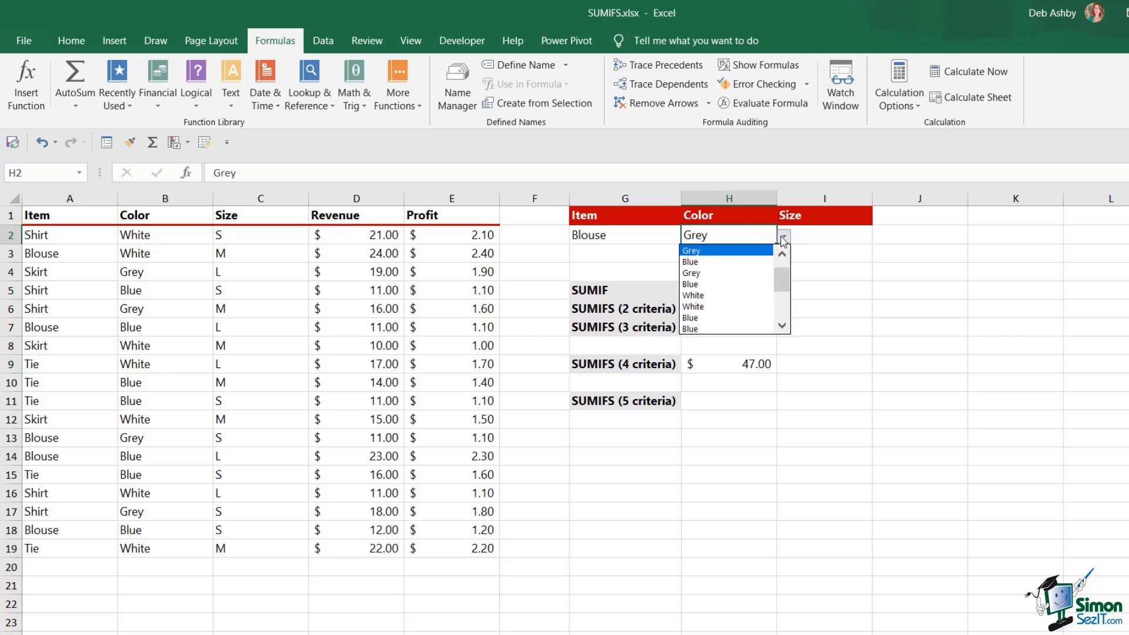
pyautogui.click(757, 261)
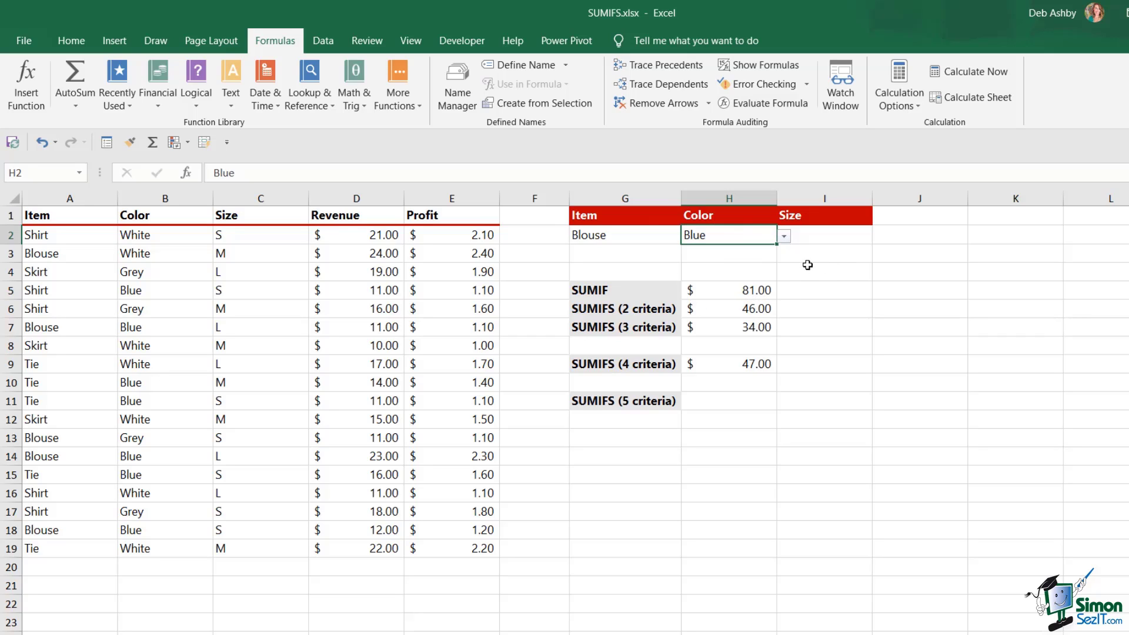
pyautogui.click(830, 234)
pyautogui.write('L')
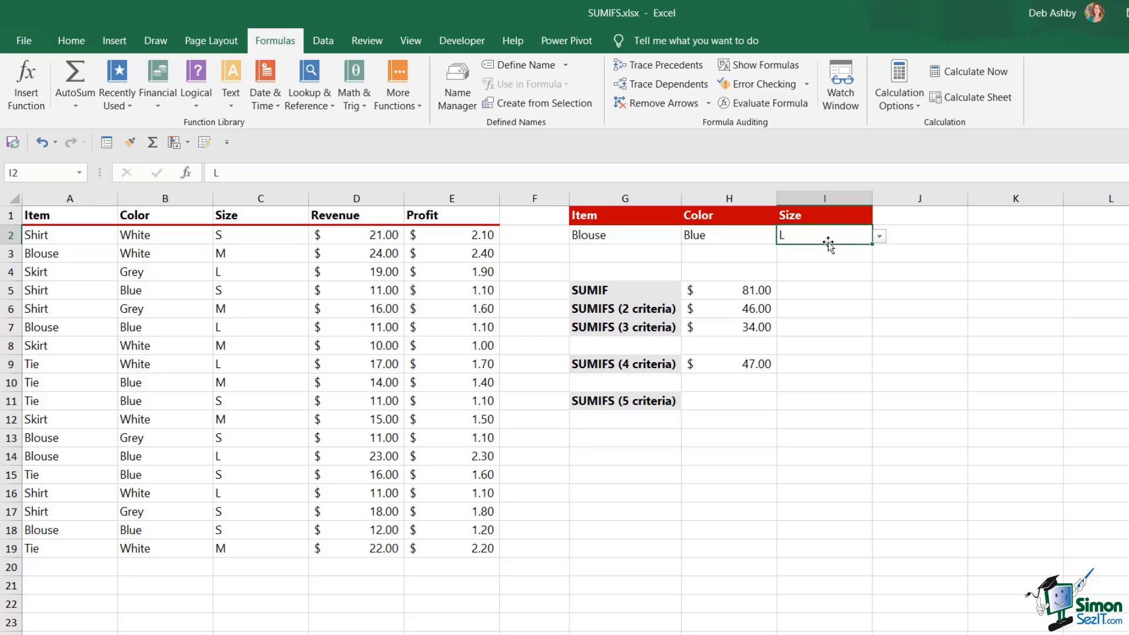
# Begin a SUMIFS formula in H11 that sums D2:D19, with A2:A19 matching the item in G2 as first criterion.
pyautogui.click(764, 401)
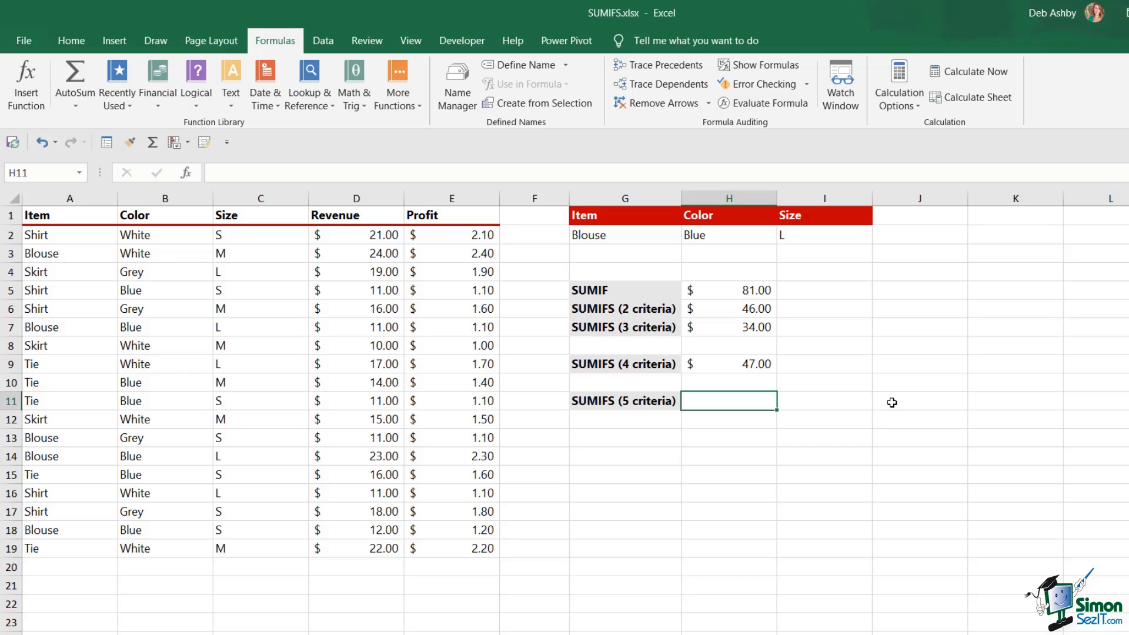
pyautogui.write('=SUMIFS')
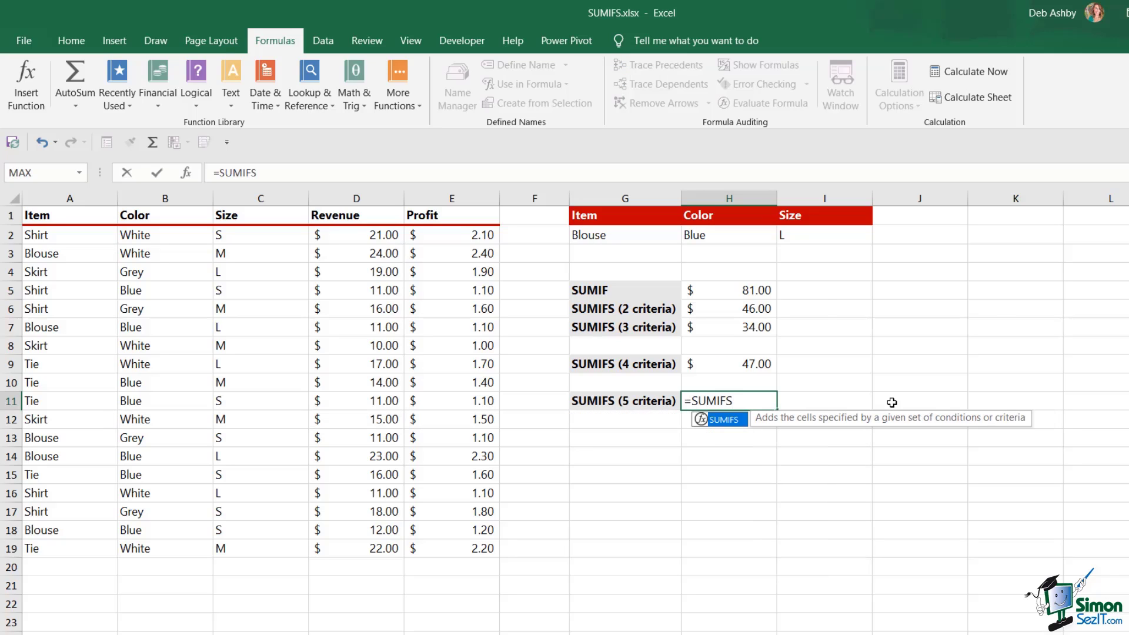
pyautogui.write('(')
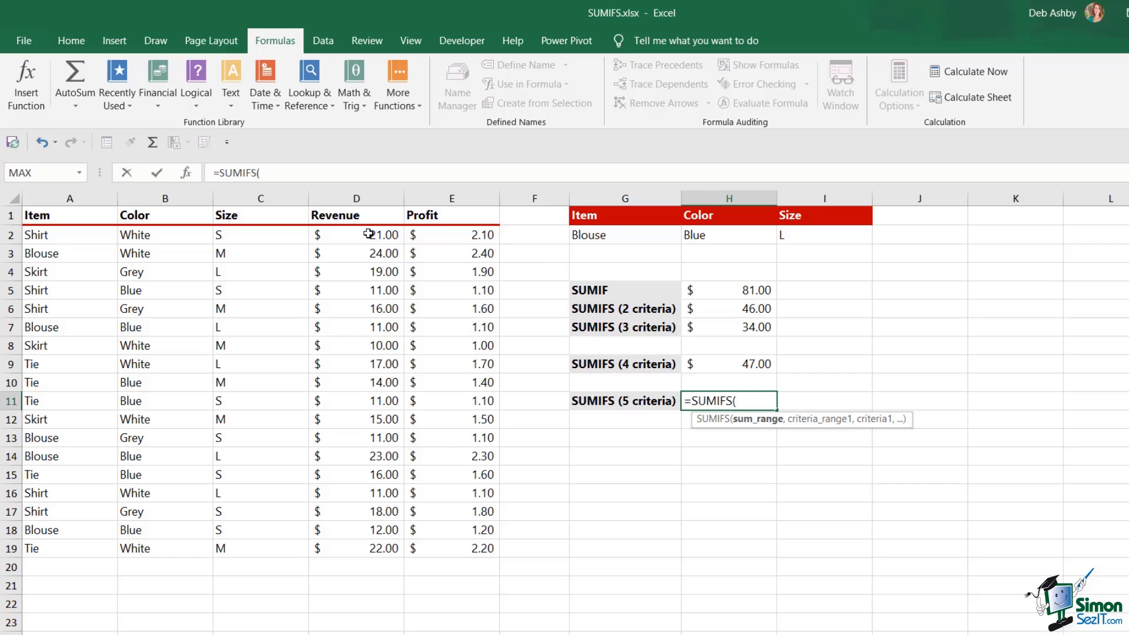
pyautogui.moveTo(369, 234); pyautogui.dragTo(374, 549)
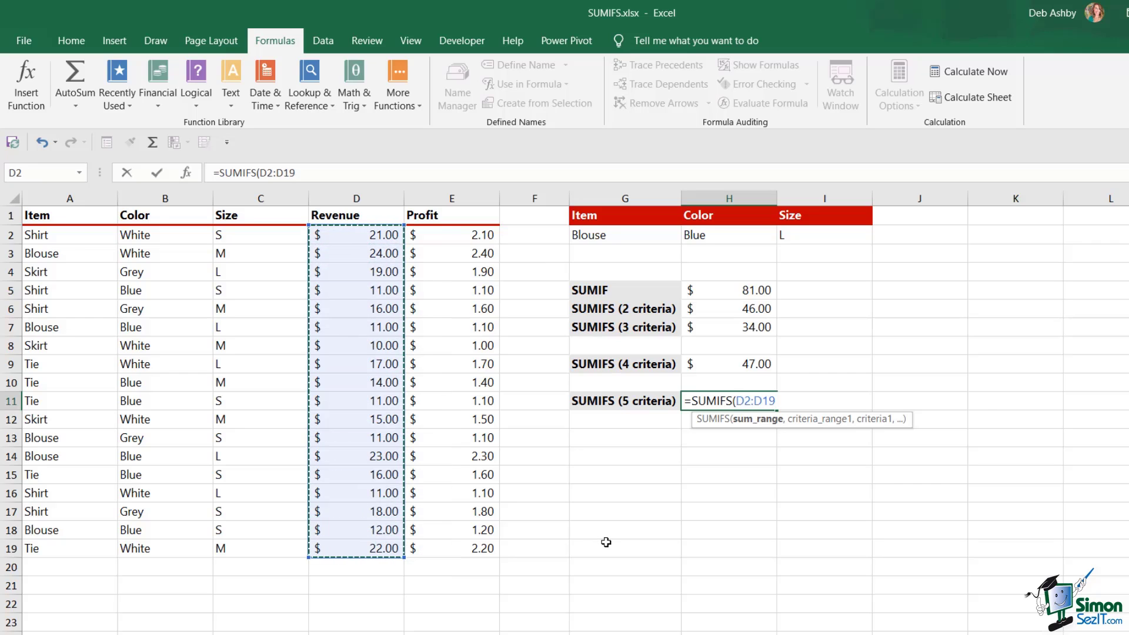
pyautogui.write(',')
pyautogui.moveTo(76, 231); pyautogui.dragTo(79, 547)
pyautogui.write(',')
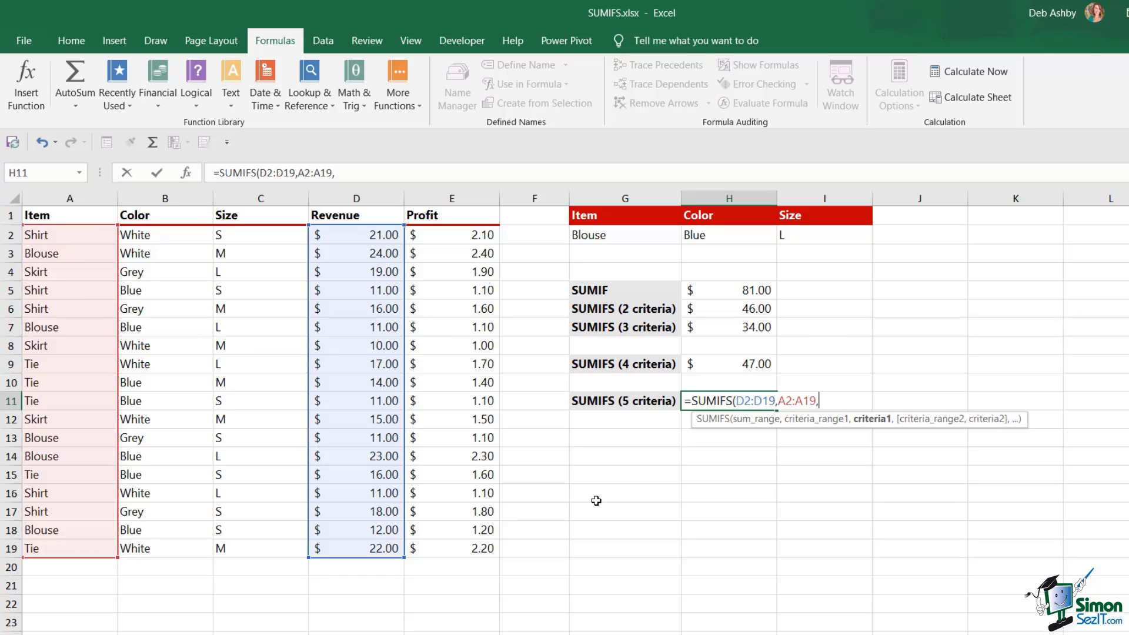
pyautogui.click(625, 235)
pyautogui.write(',')
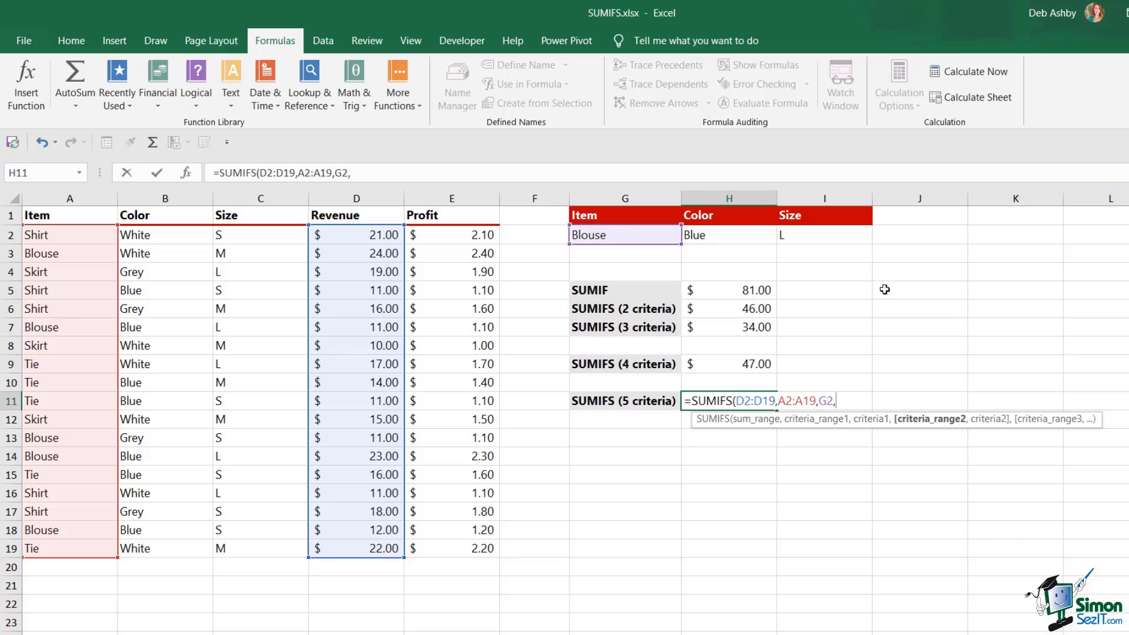
# Add B2:B19 matching the color in H2 and C2:C19 matching the size in I2 to the H11 formula.
pyautogui.moveTo(166, 235); pyautogui.dragTo(152, 545)
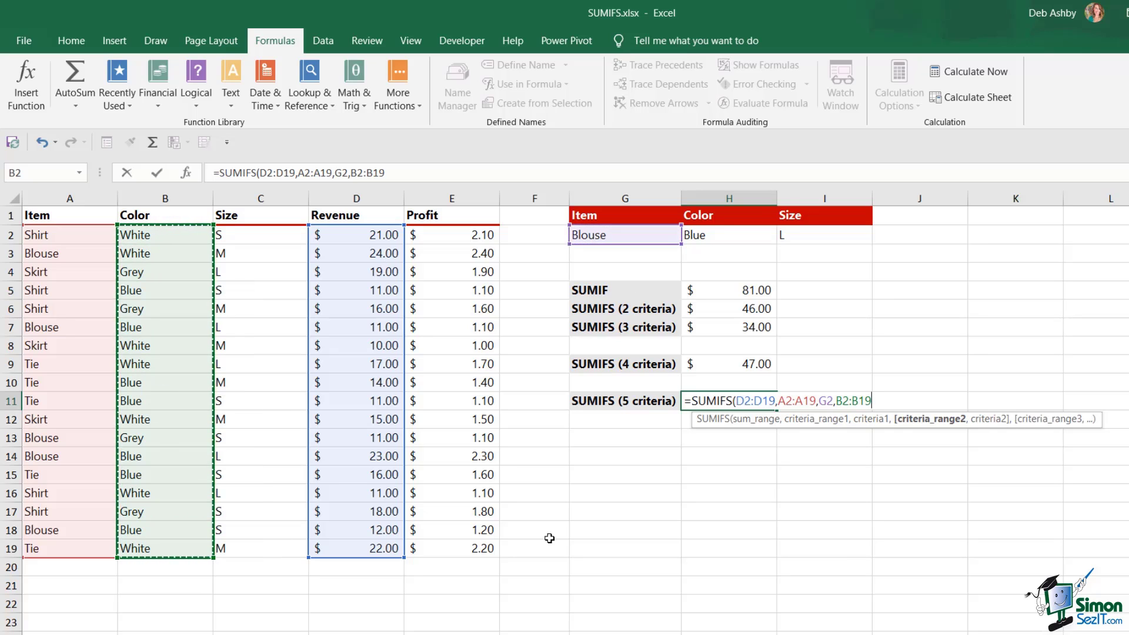
pyautogui.write(',')
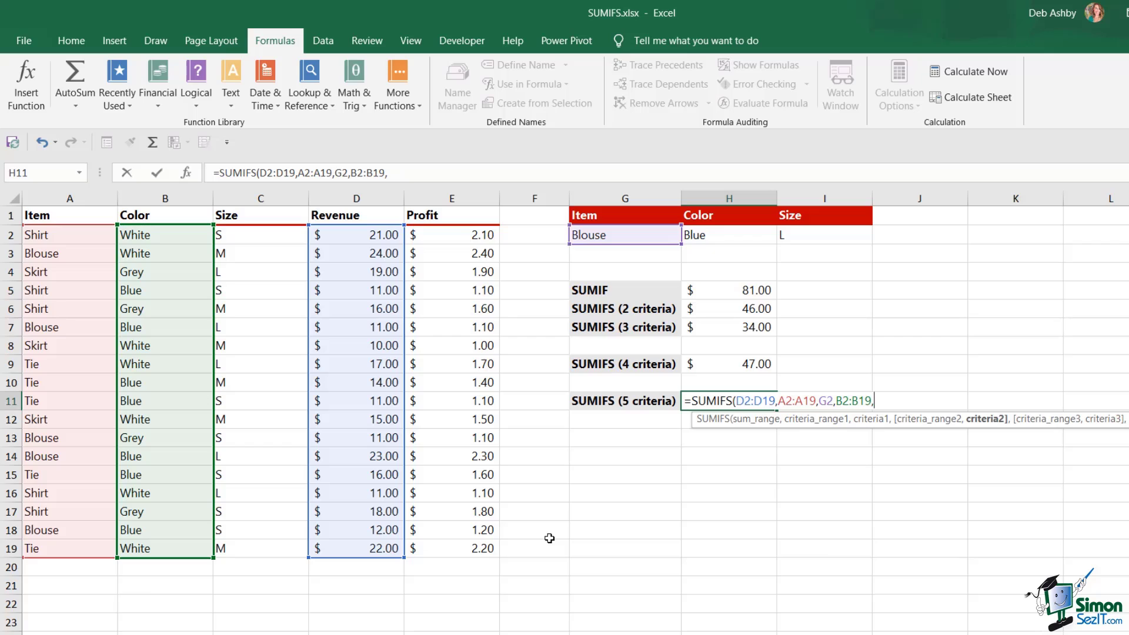
pyautogui.click(733, 237)
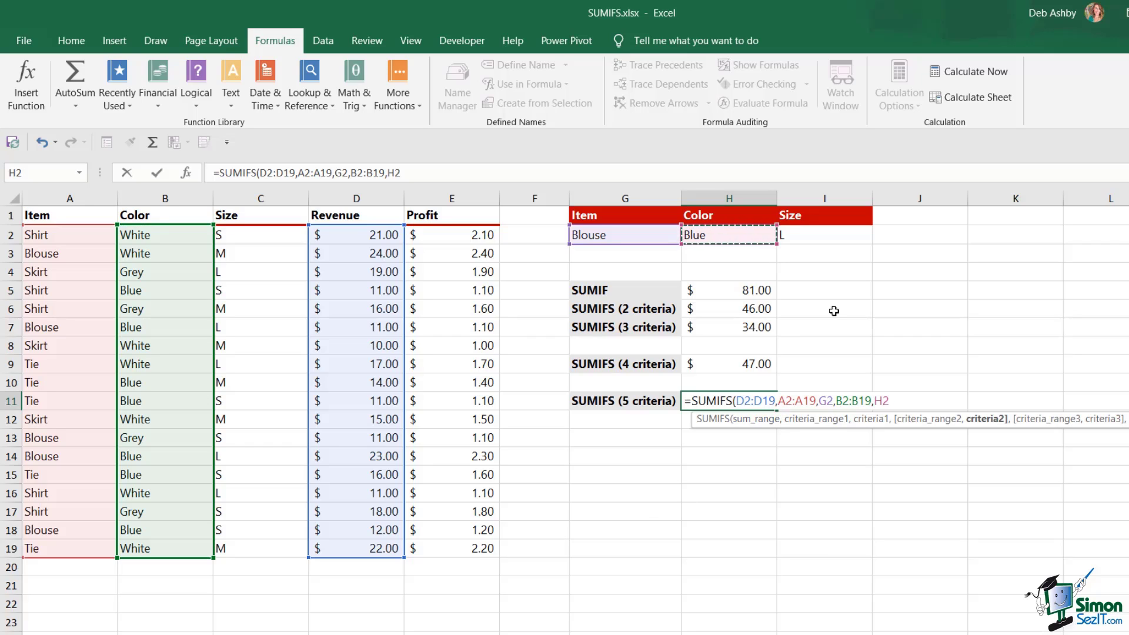
pyautogui.write(',')
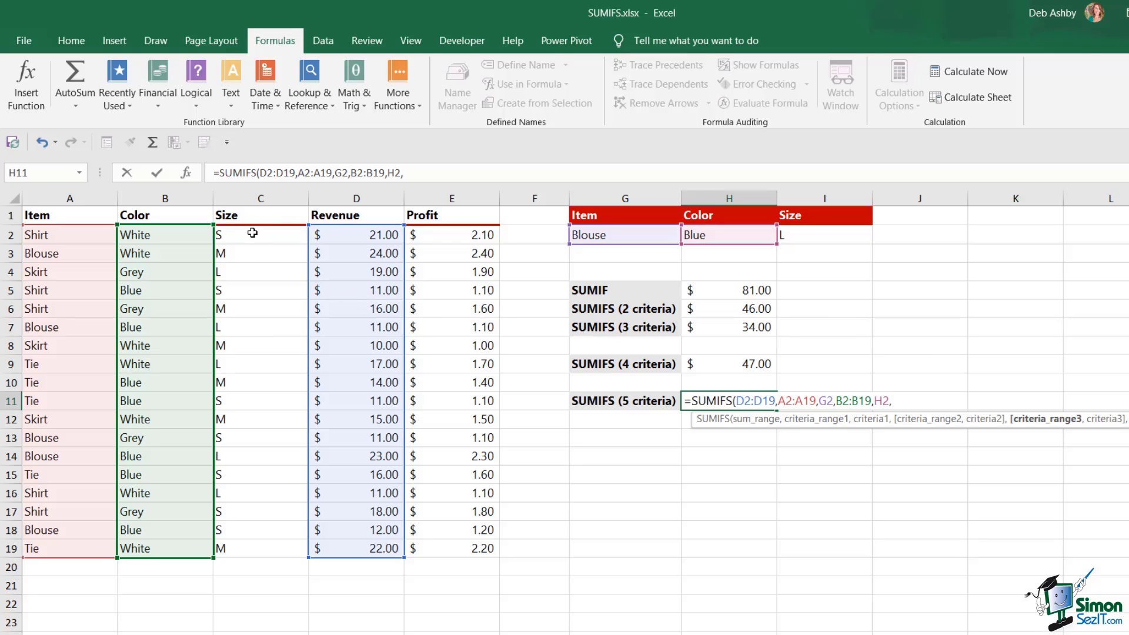
pyautogui.moveTo(249, 233); pyautogui.dragTo(253, 549)
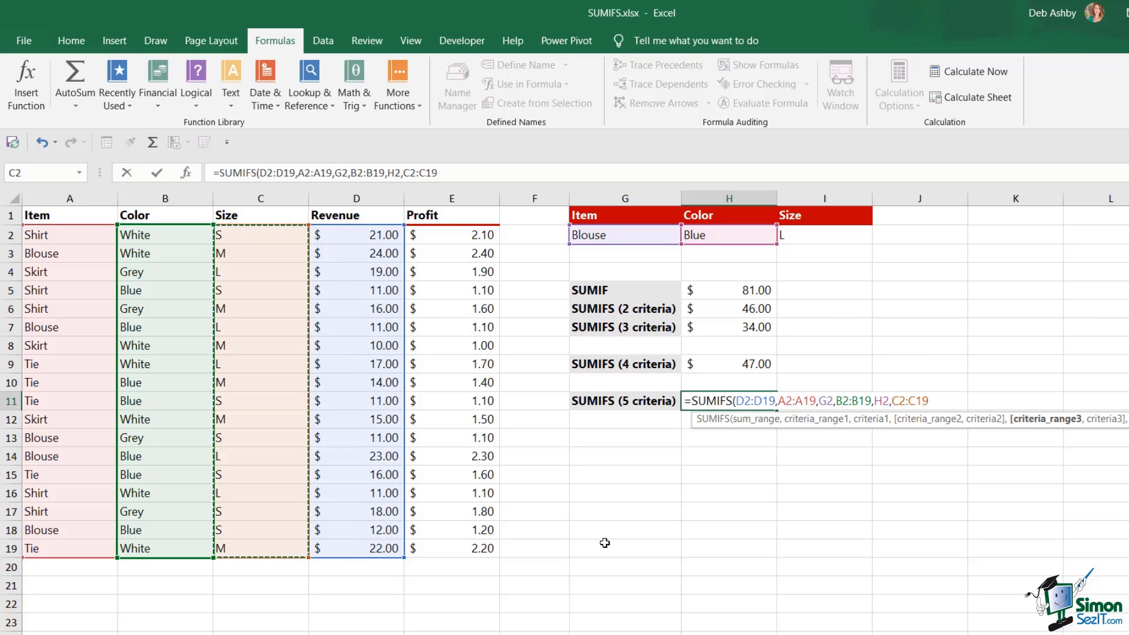
pyautogui.write(',')
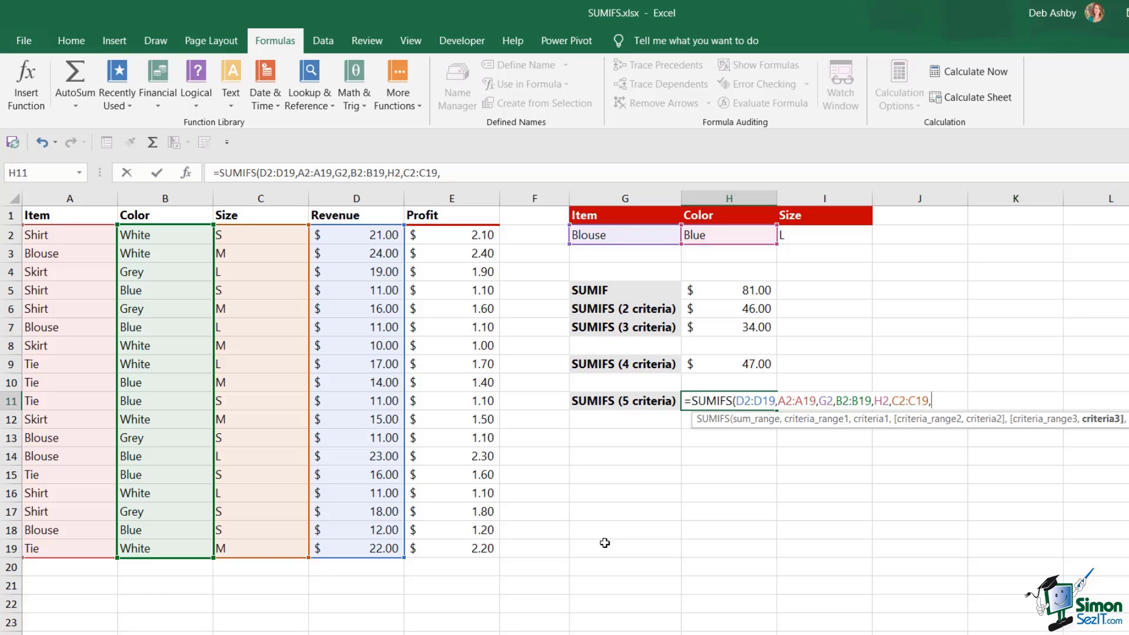
pyautogui.click(818, 239)
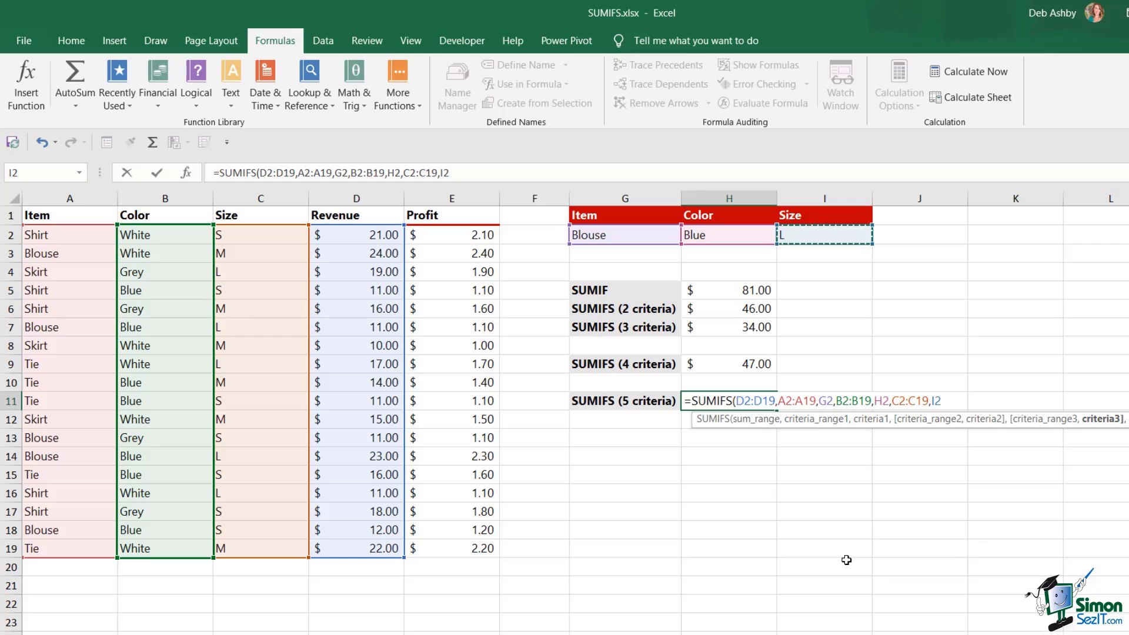
pyautogui.write(',')
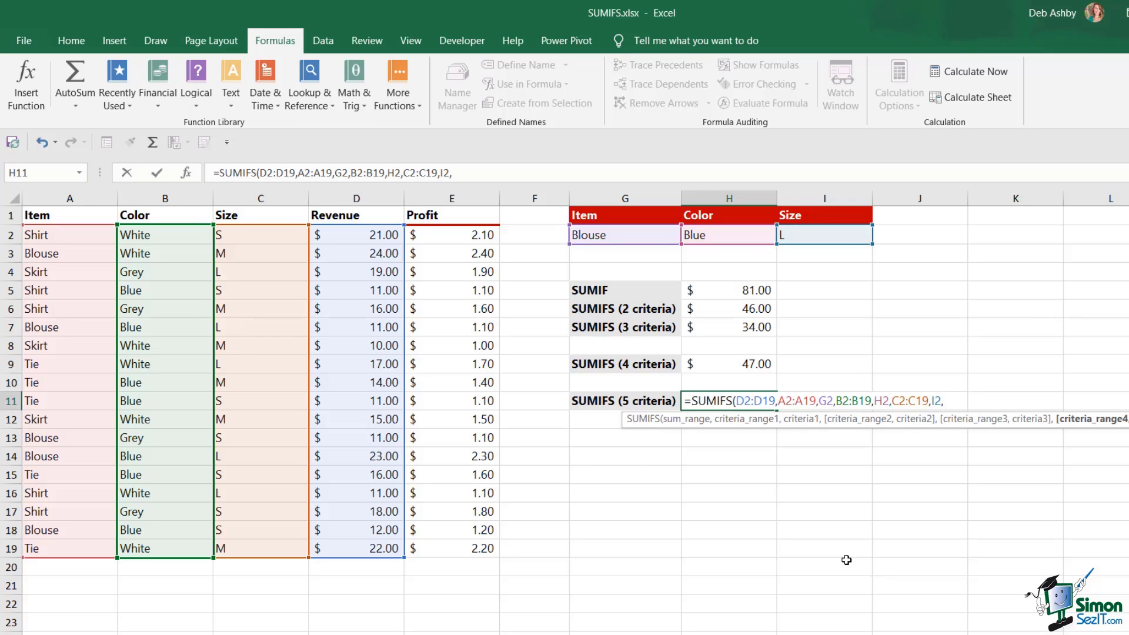
# Complete the H11 formula with E2:E19 matching ">1.40" as the profit criterion.
pyautogui.moveTo(465, 235); pyautogui.dragTo(486, 540)
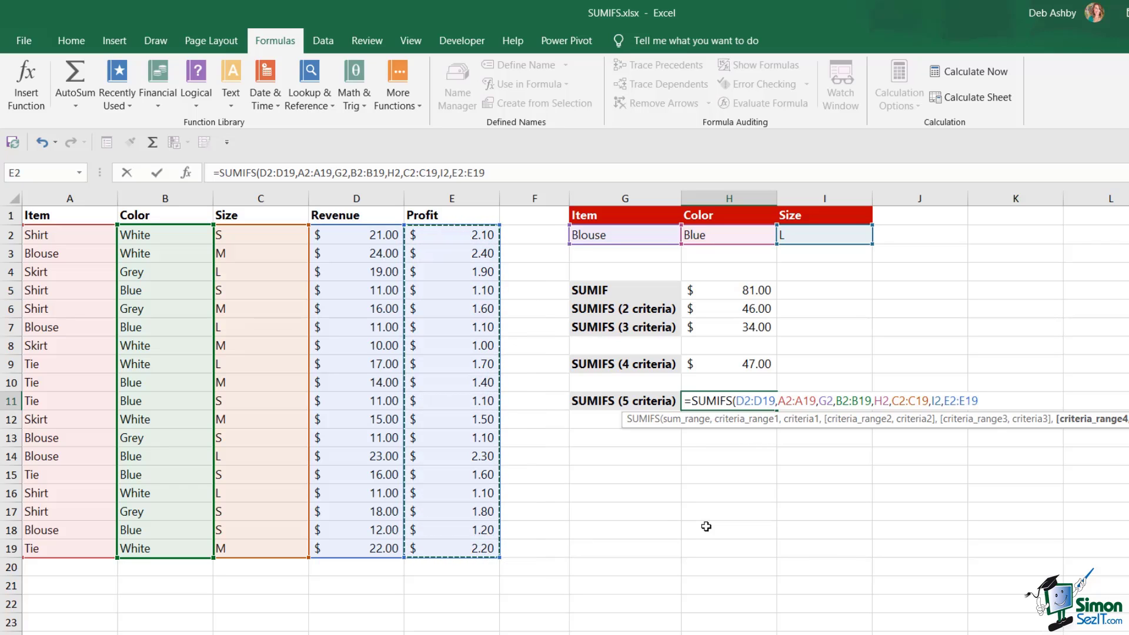
pyautogui.write(', ')
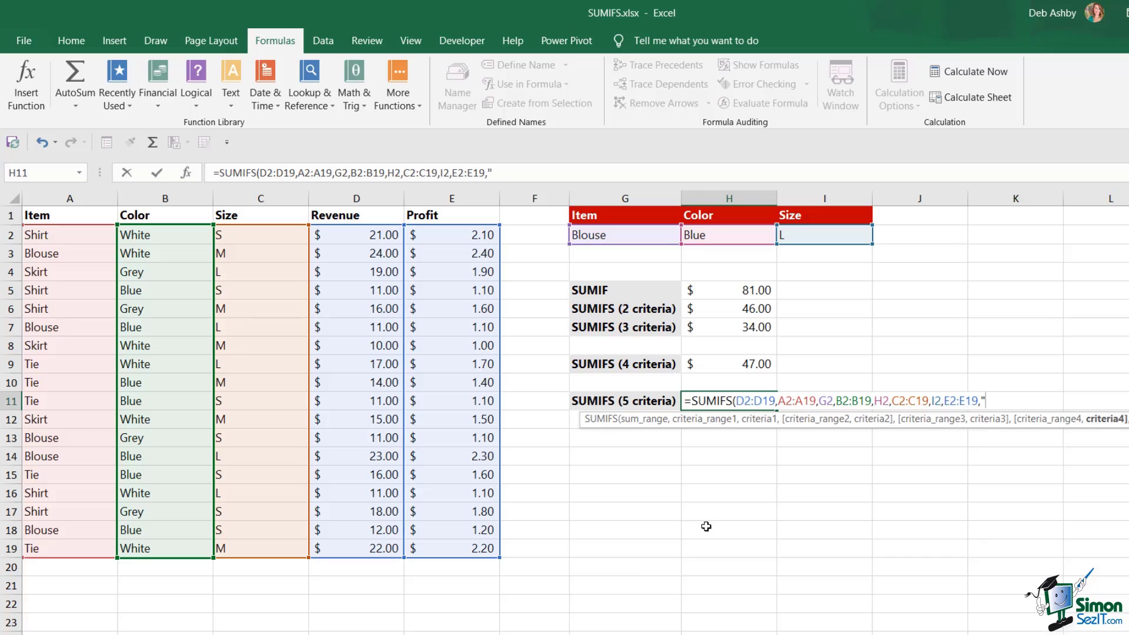
pyautogui.write('>1.40")')
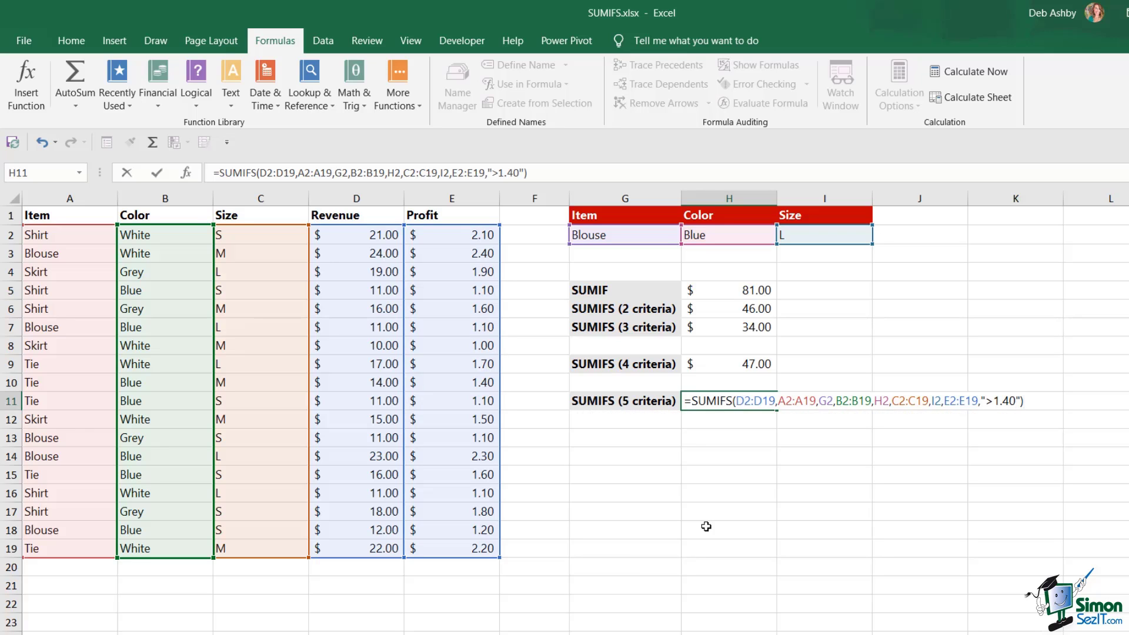
pyautogui.press('Return')
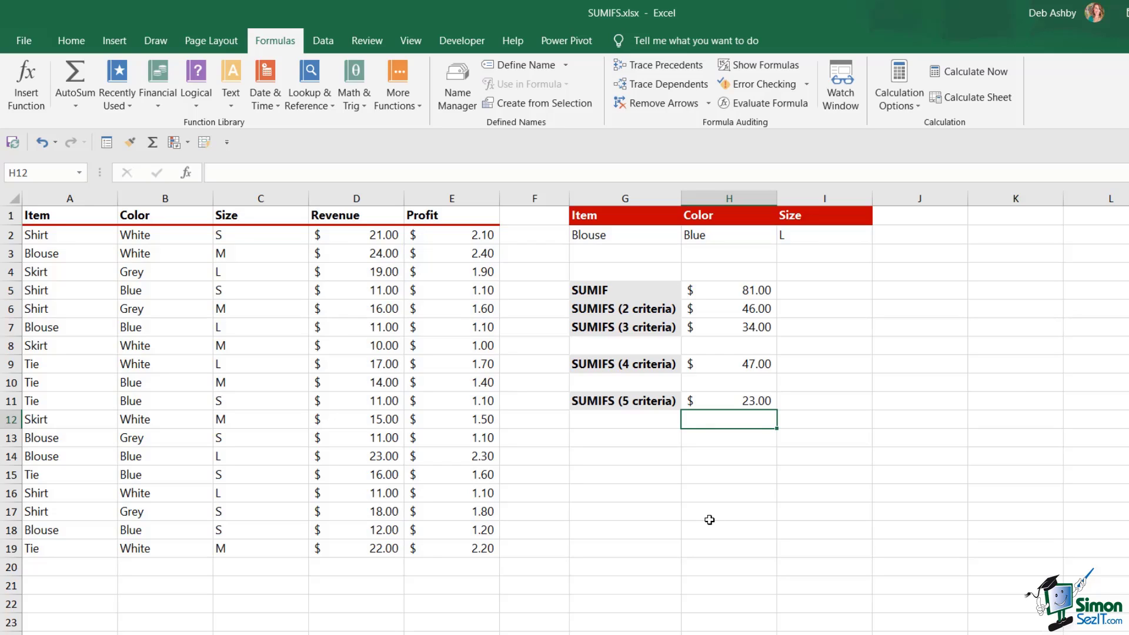
# Check the H11 SUMIFS formula against the matching blue, size L blouse records in A7:E7 and A14:E14.
pyautogui.click(736, 402)
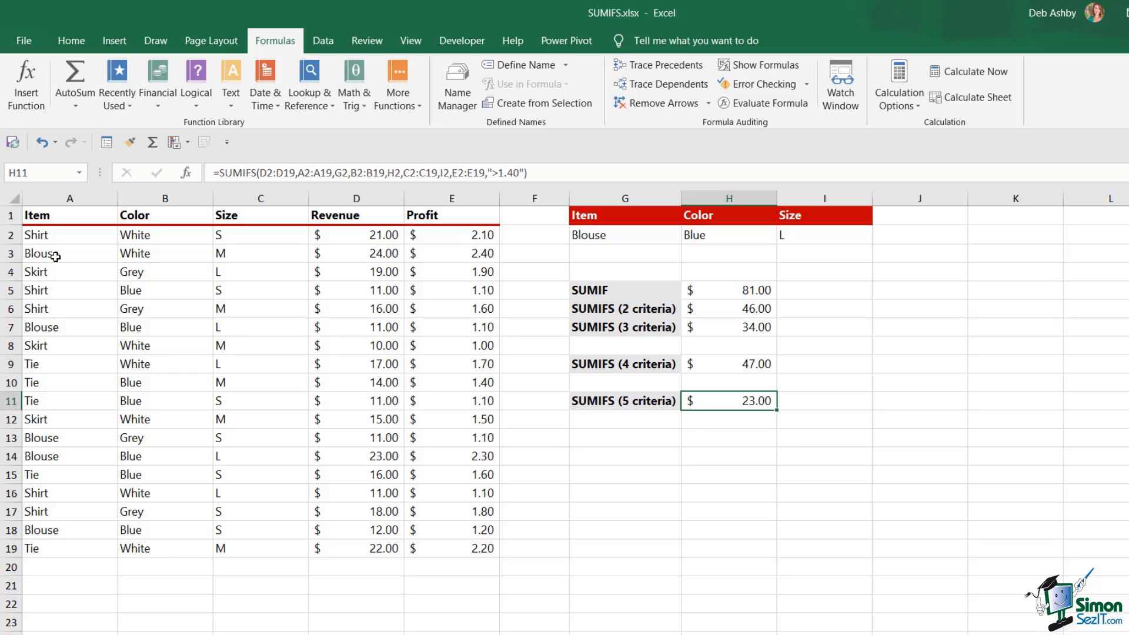
pyautogui.moveTo(33, 327); pyautogui.dragTo(457, 323)
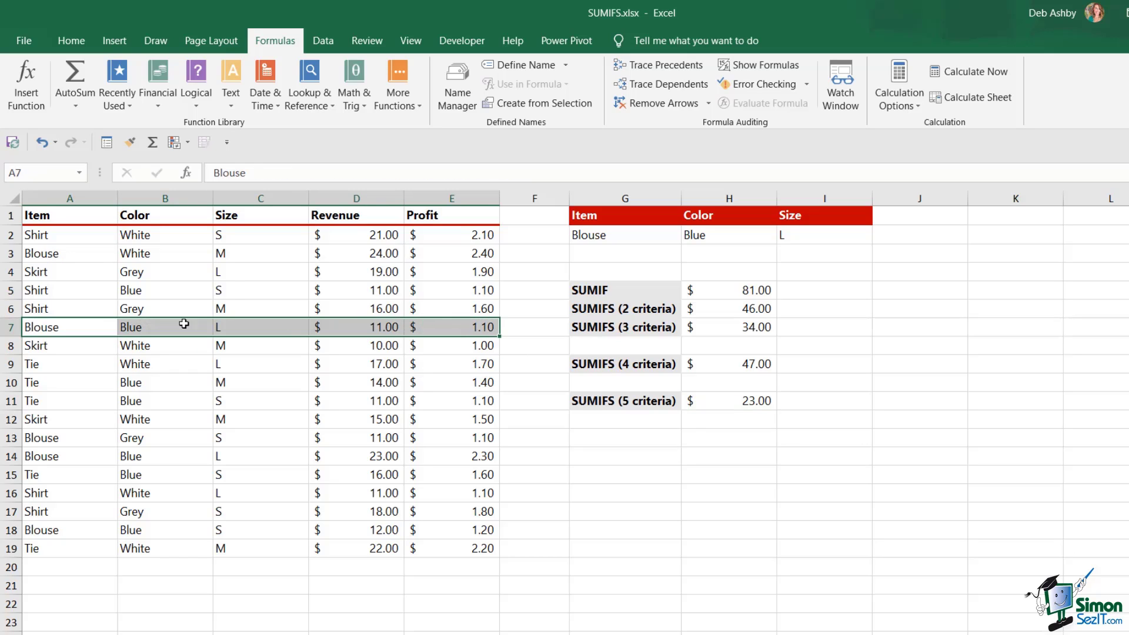
pyautogui.moveTo(50, 457); pyautogui.dragTo(465, 458)
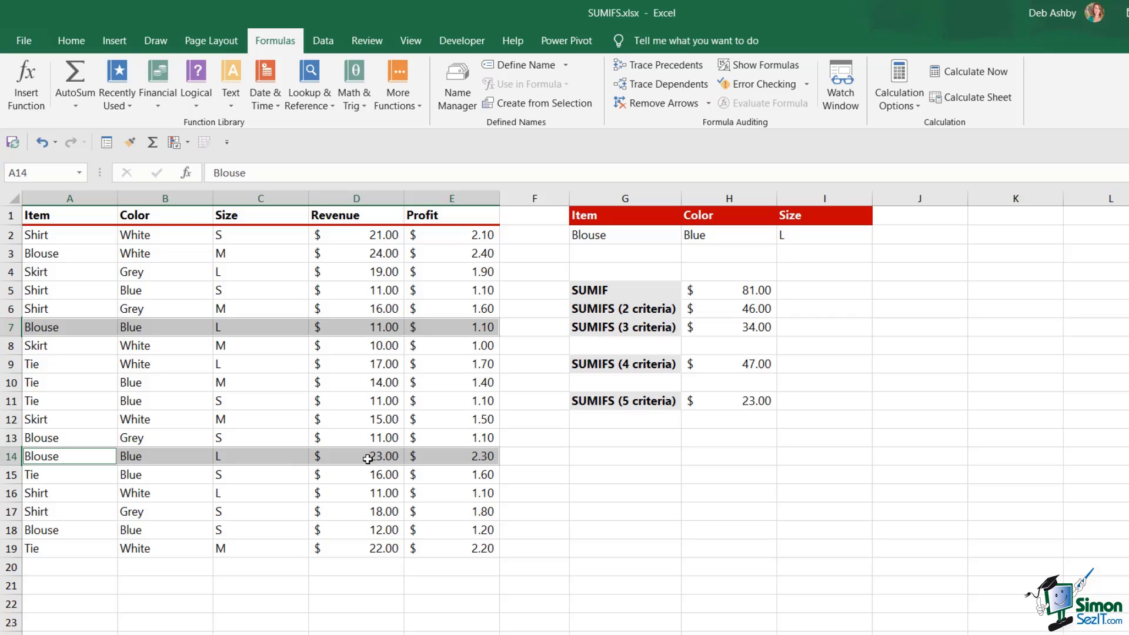
pyautogui.click(721, 404)
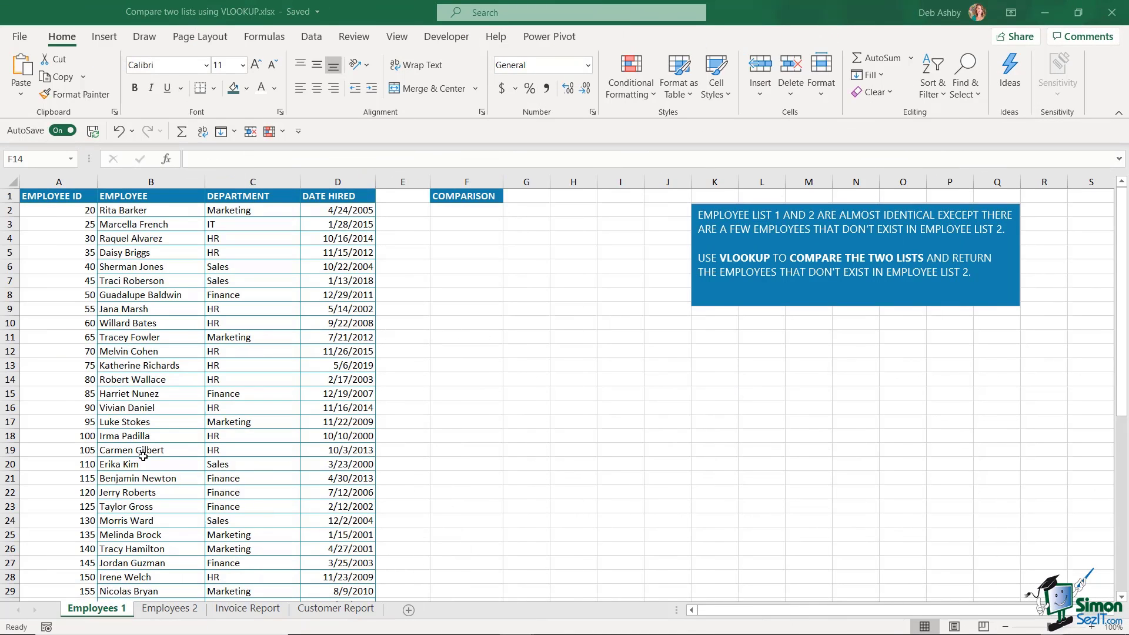
# In the Compare two lists using VLOOKUP workbook, examine the Employees 1 and Employees 2 lists and compare their last filled rows.
pyautogui.click(116, 297)
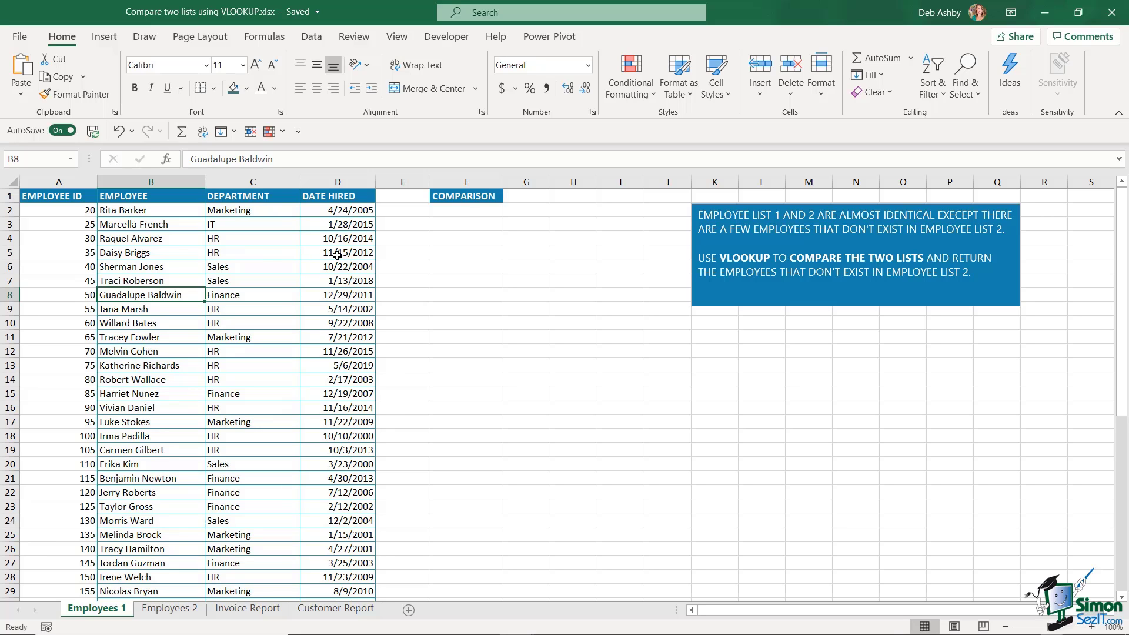
pyautogui.click(170, 609)
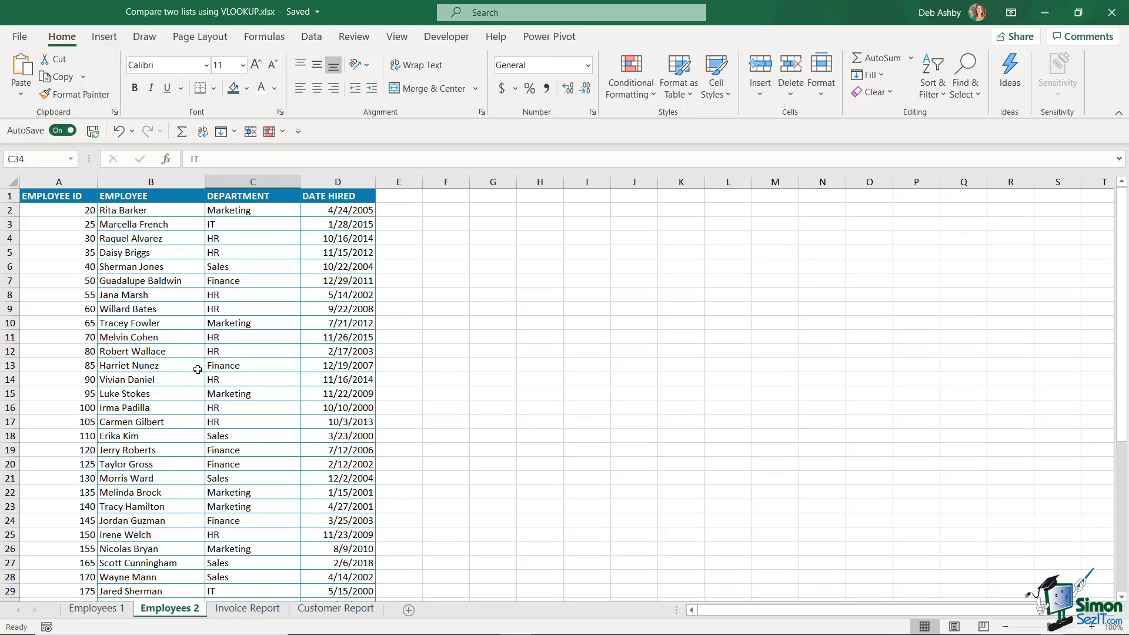
pyautogui.hotkey('ctrl', 'pageup')
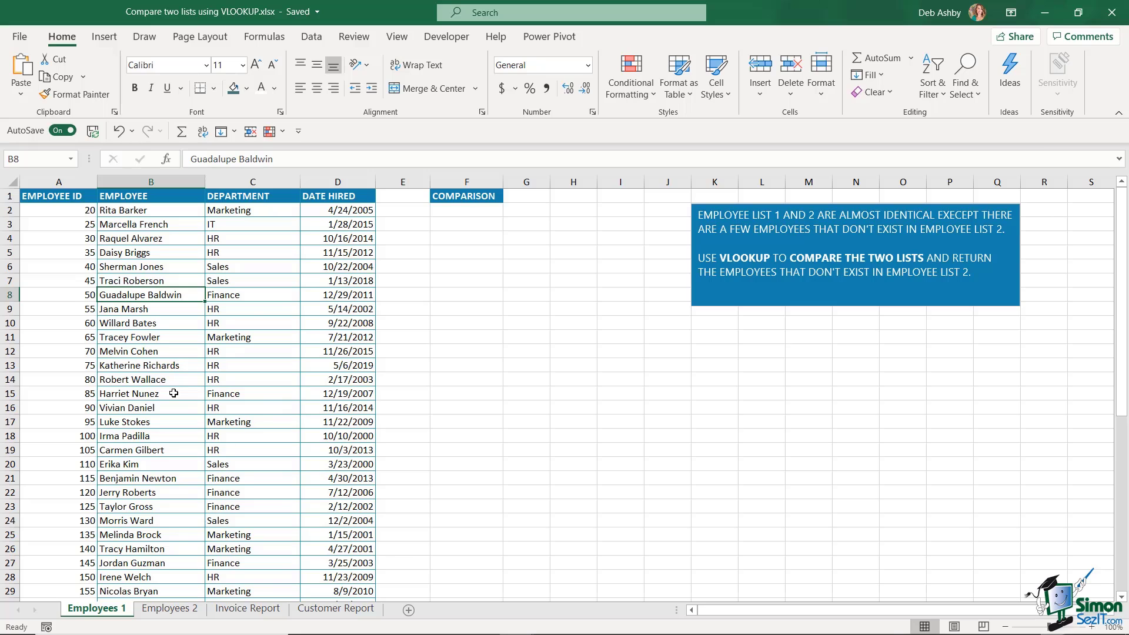
pyautogui.hotkey('ctrl', 'pagedown')
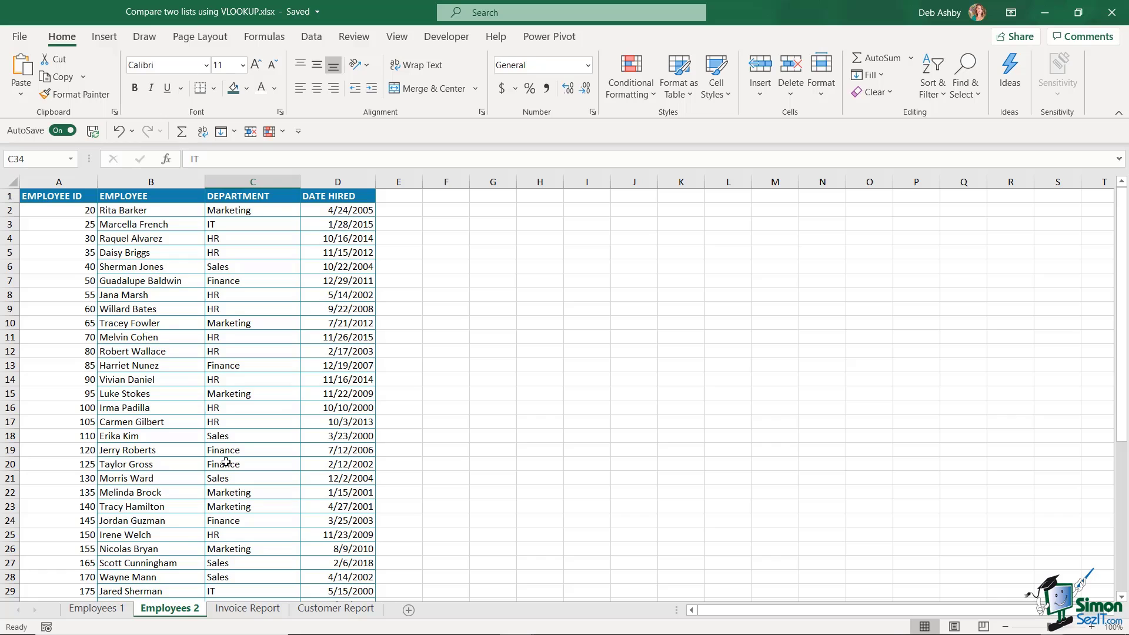
pyautogui.click(151, 422)
pyautogui.scroll(-10, 153, 425)
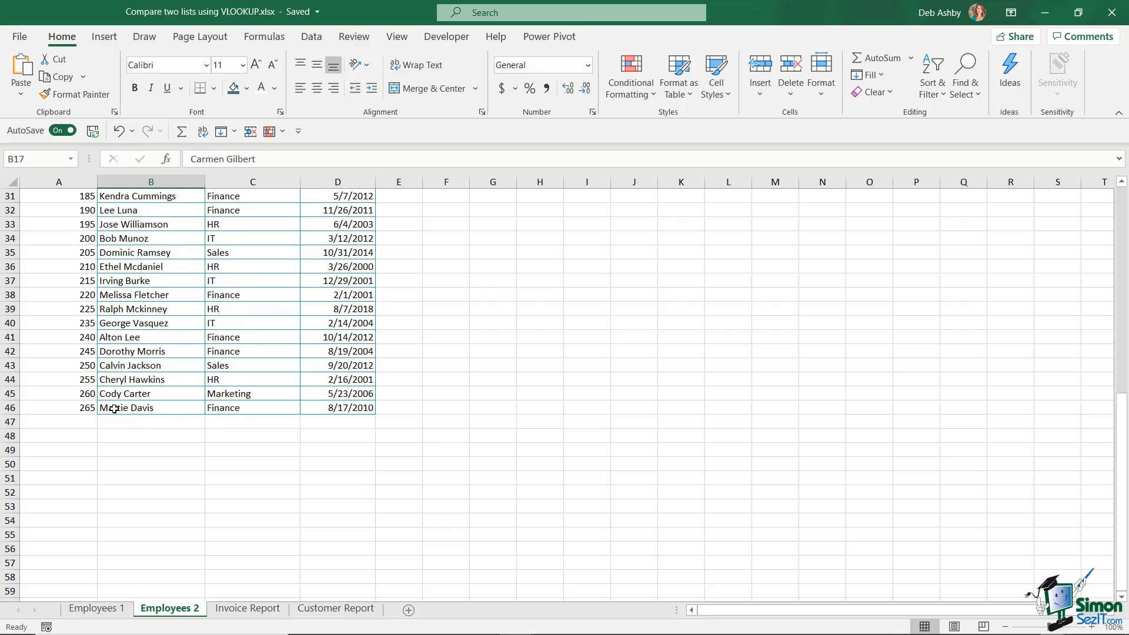
pyautogui.click(10, 408)
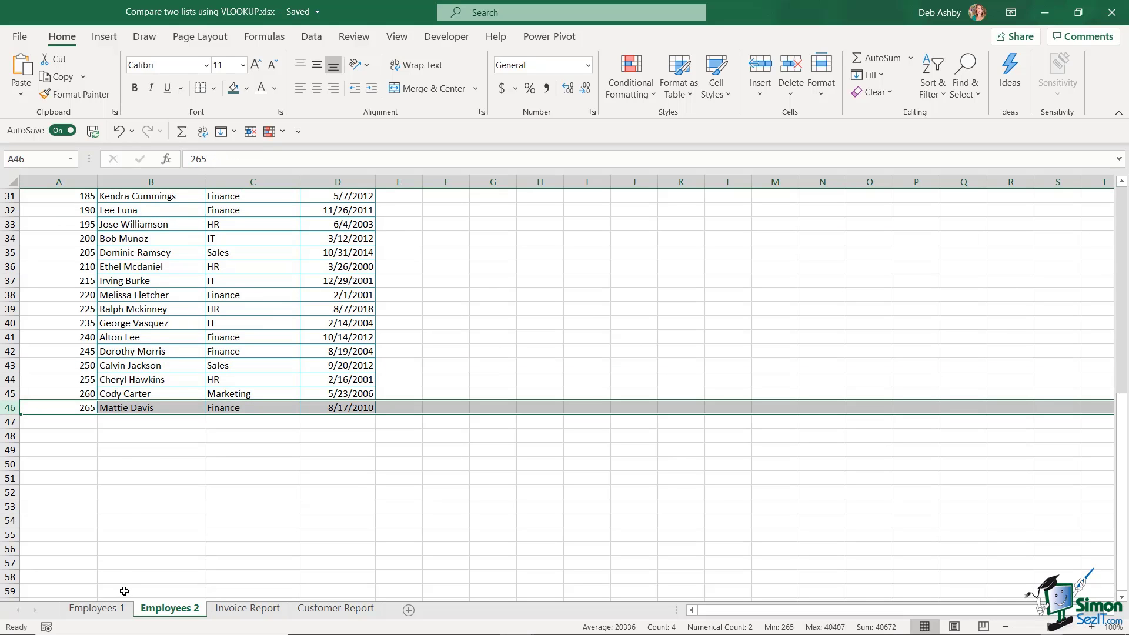
pyautogui.click(117, 611)
pyautogui.scroll(-14, 176, 442)
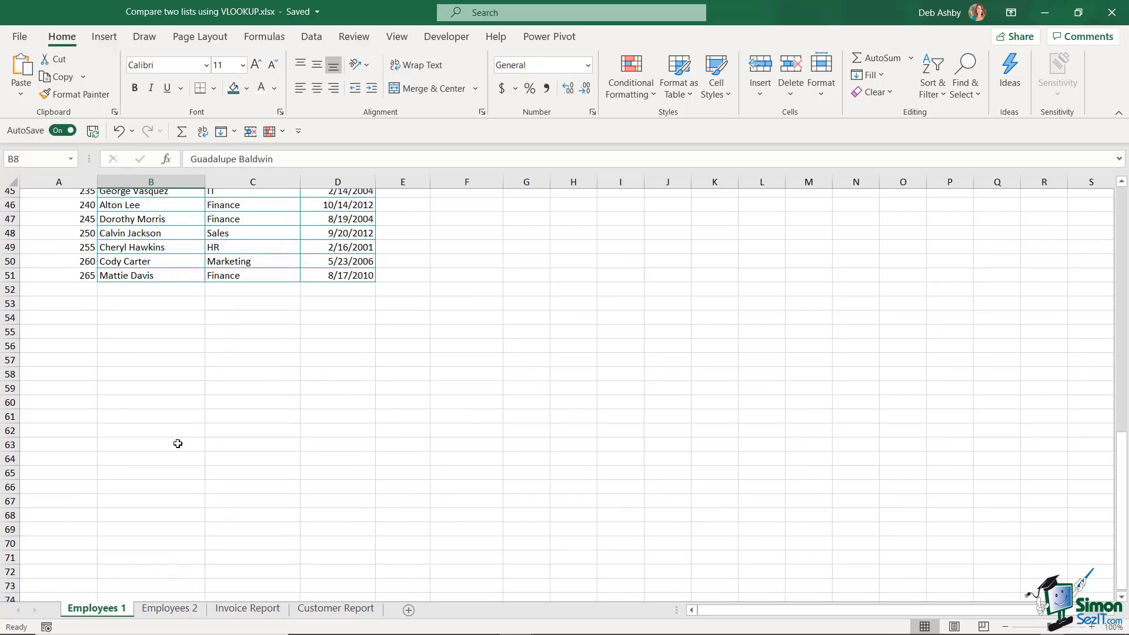
pyautogui.click(10, 308)
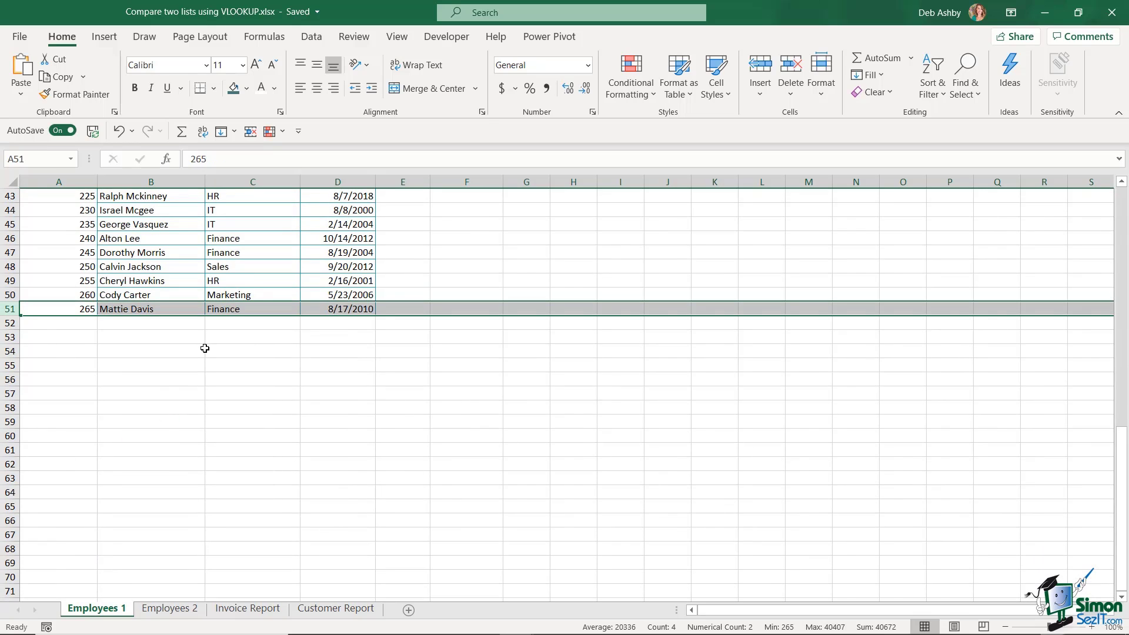
pyautogui.scroll(14, 206, 349)
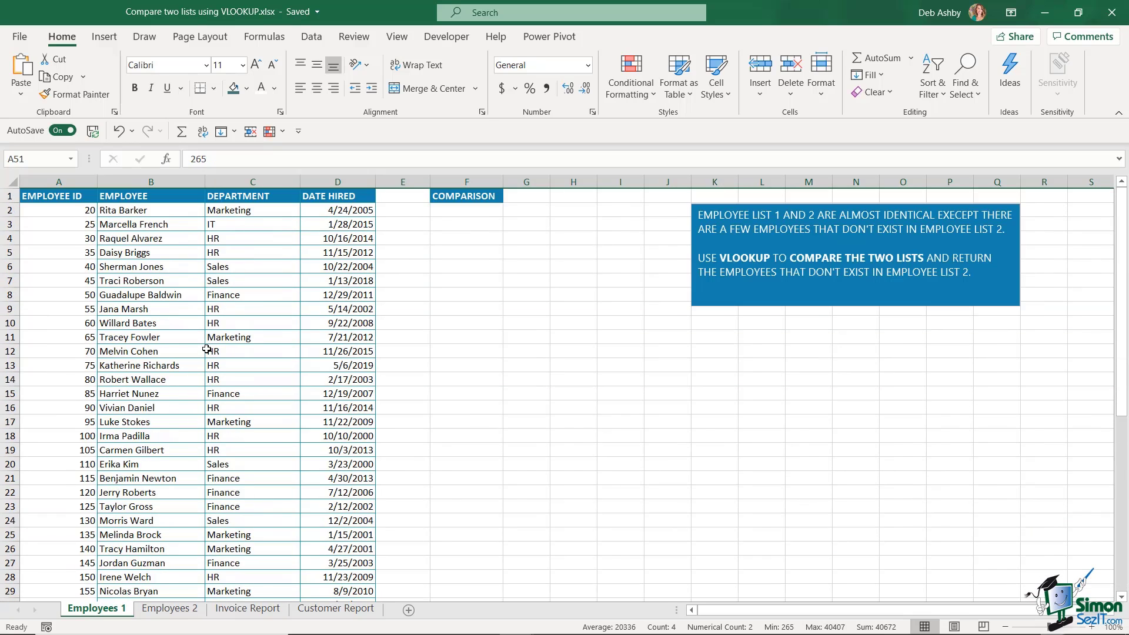
pyautogui.click(164, 310)
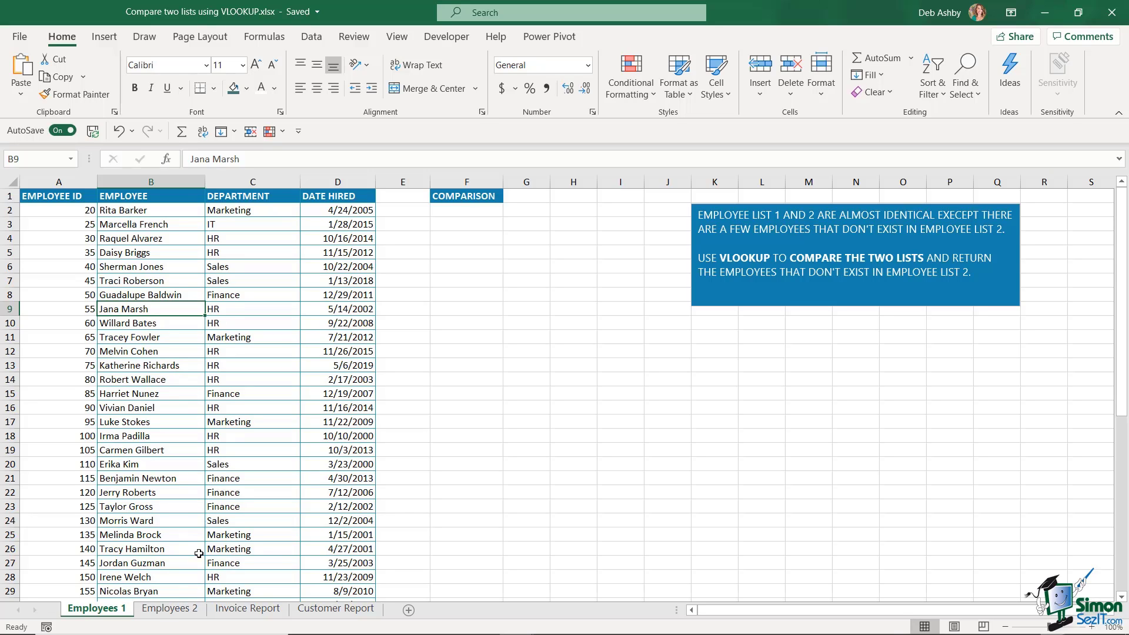
# Name the entire employee table, including its headers, on the Employees 2 sheet as Employees2.
pyautogui.click(181, 609)
pyautogui.click(198, 311)
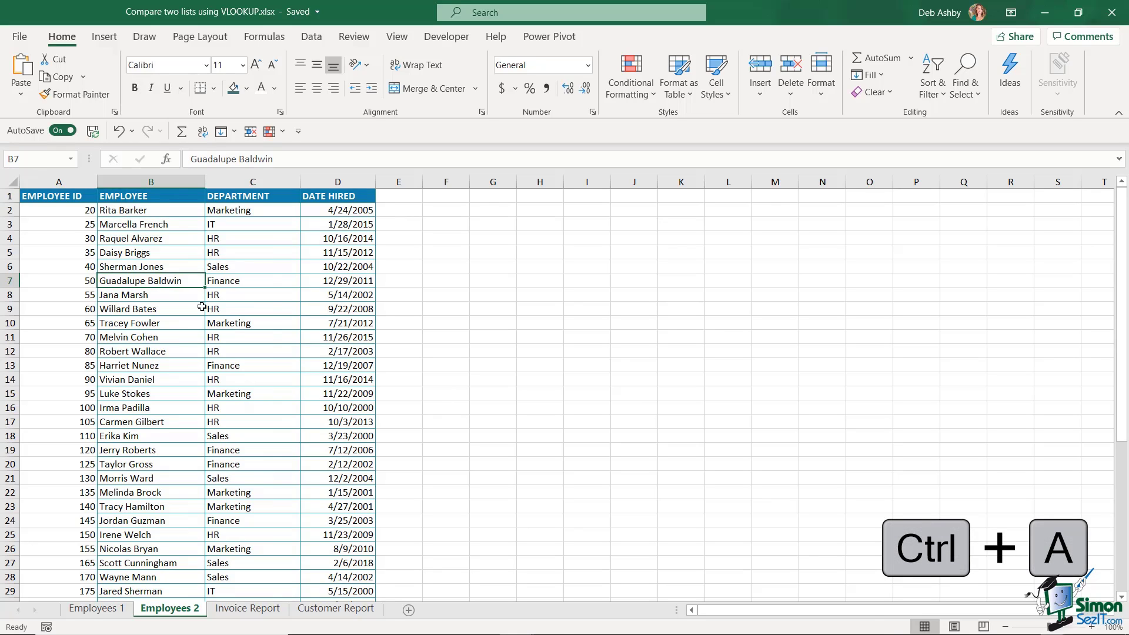
pyautogui.hotkey('ctrl', 'a')
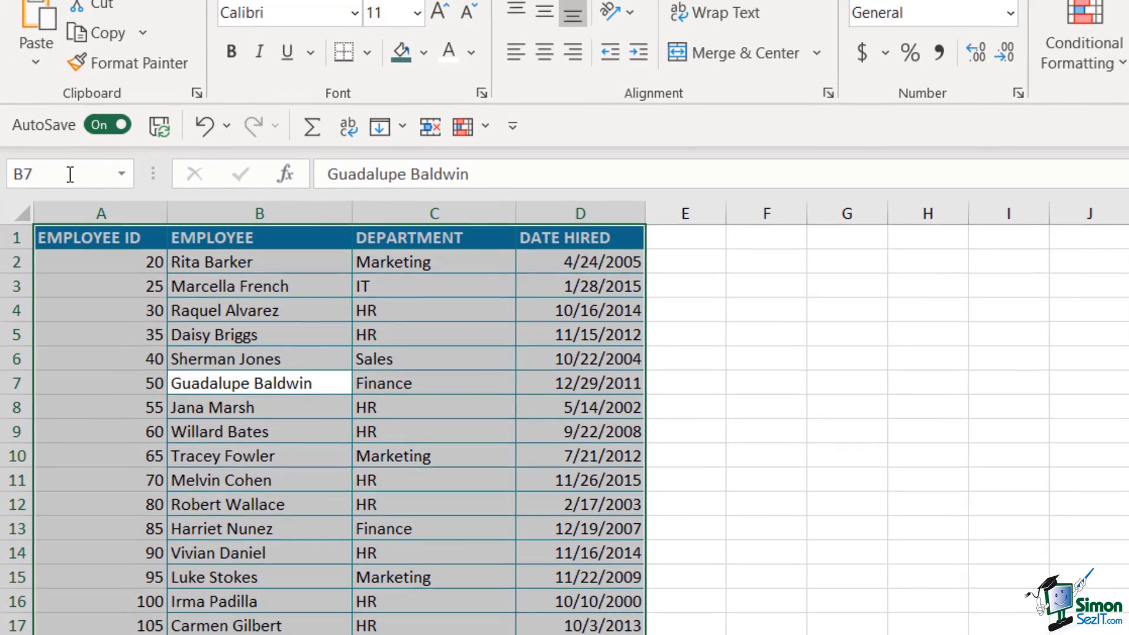
pyautogui.click(53, 167)
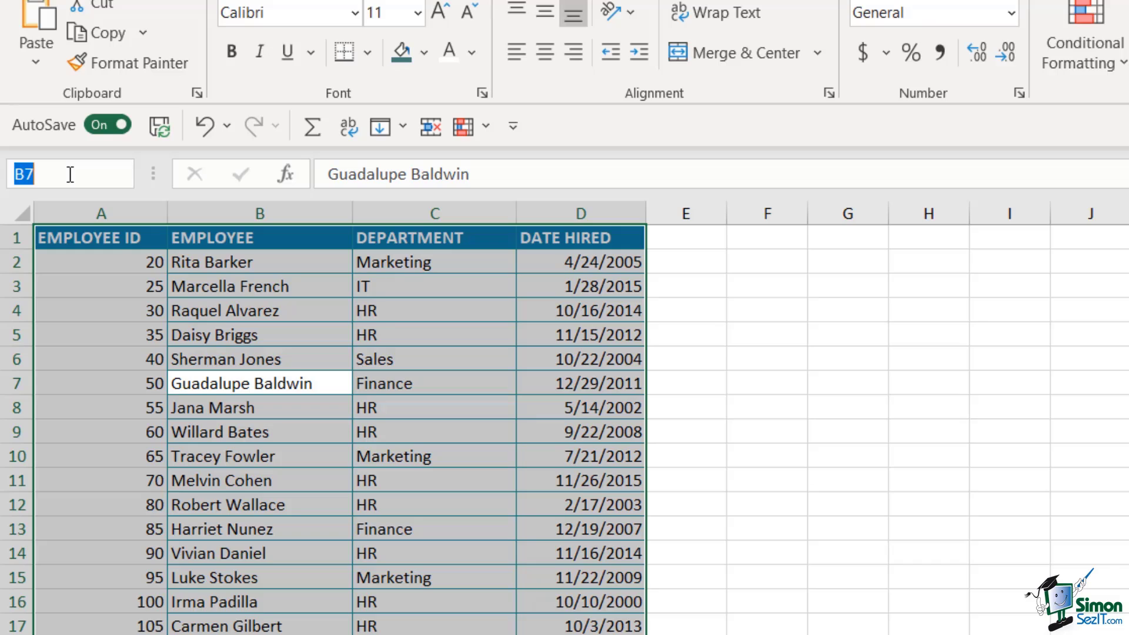
pyautogui.write('Employees2')
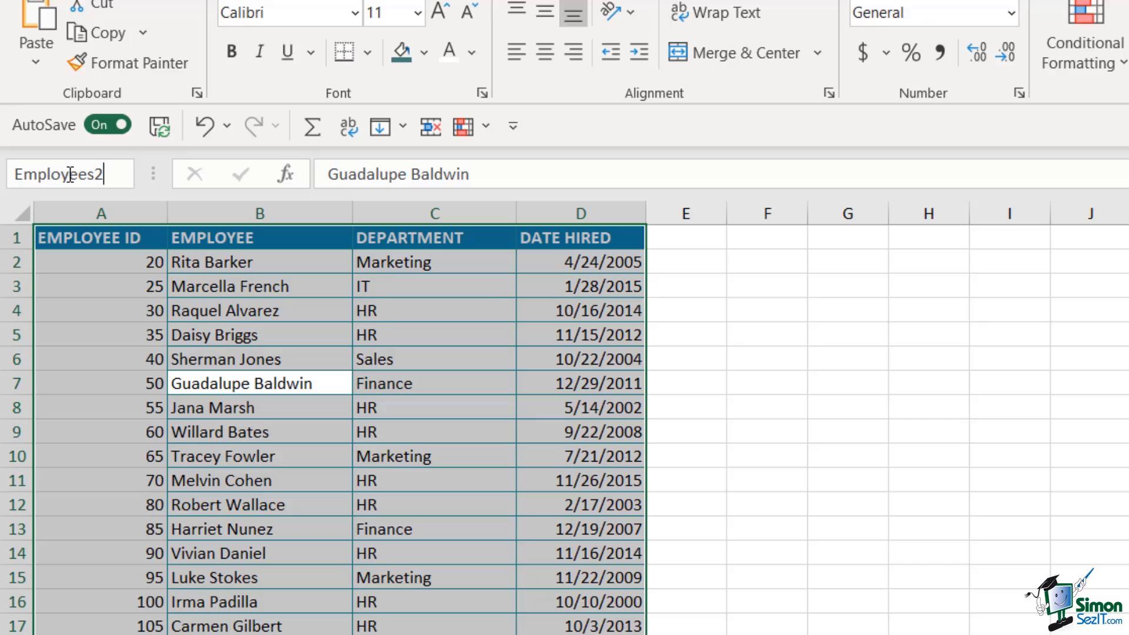
pyautogui.press('Return')
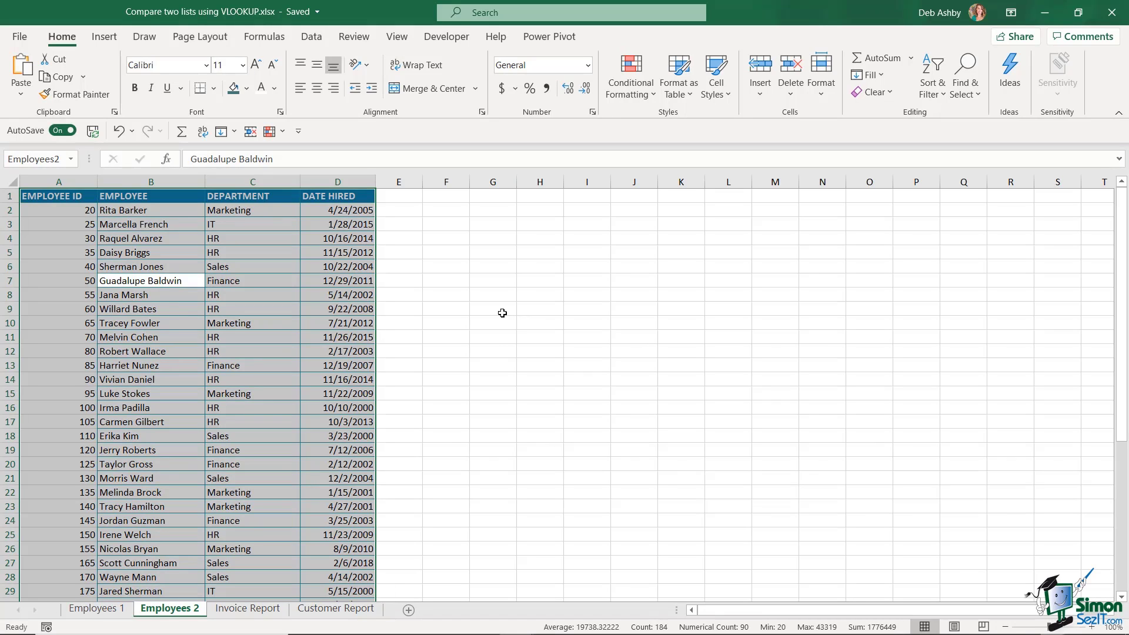
# Begin a VLOOKUP formula in F2 of the Employees 1 sheet with the employee ID in A2 as lookup value.
pyautogui.click(116, 612)
pyautogui.click(553, 334)
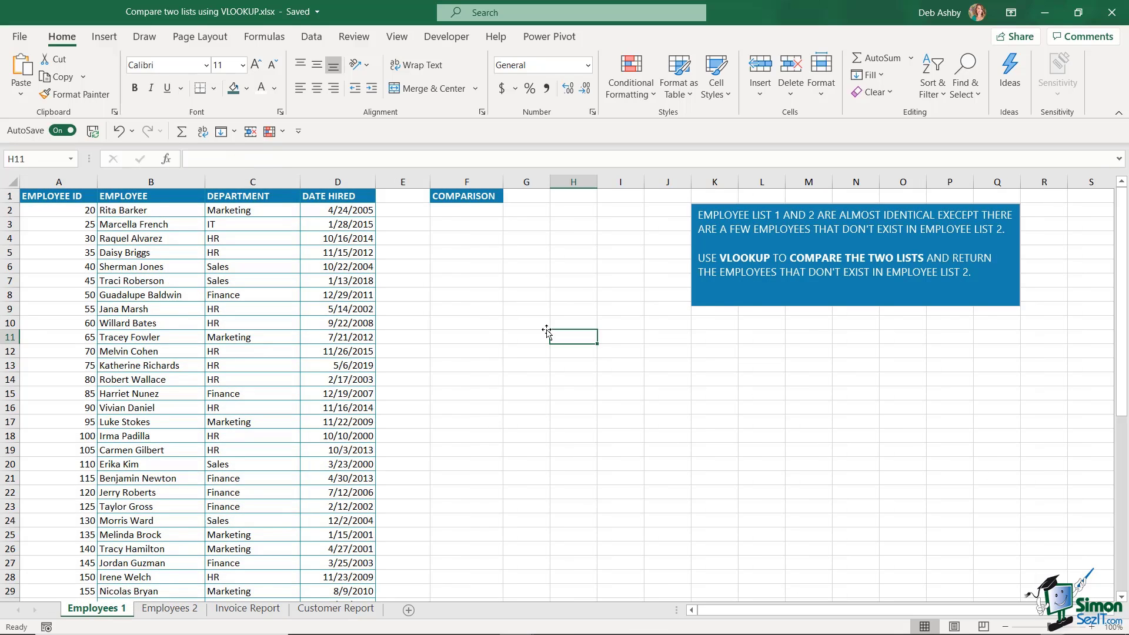
pyautogui.click(461, 211)
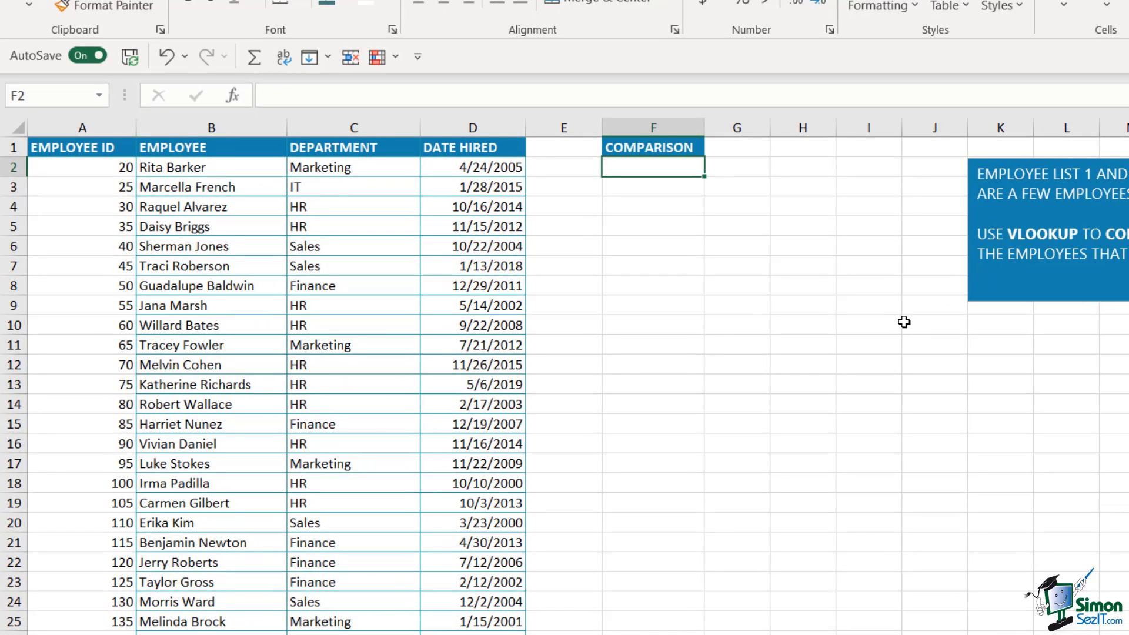
pyautogui.write('=VL')
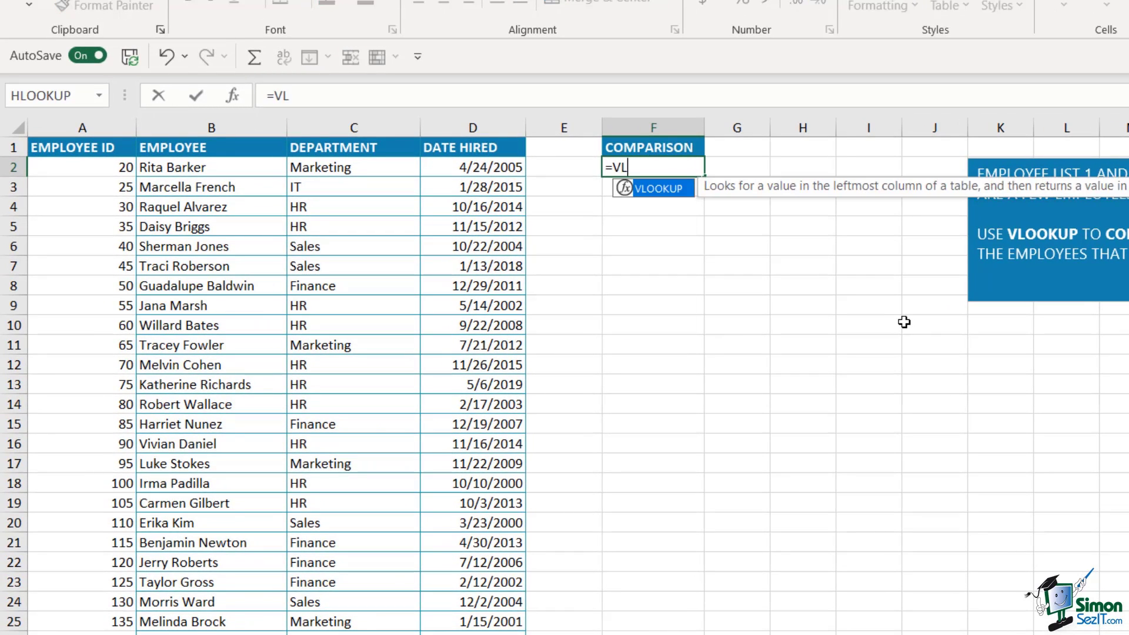
pyautogui.write('OOKUP(')
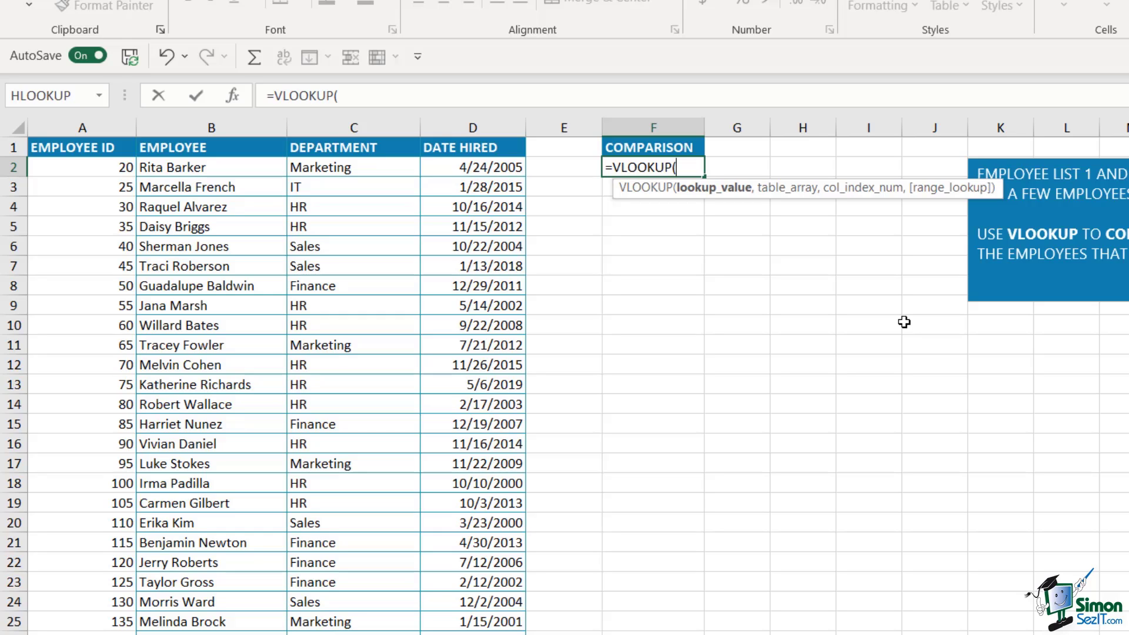
pyautogui.click(61, 171)
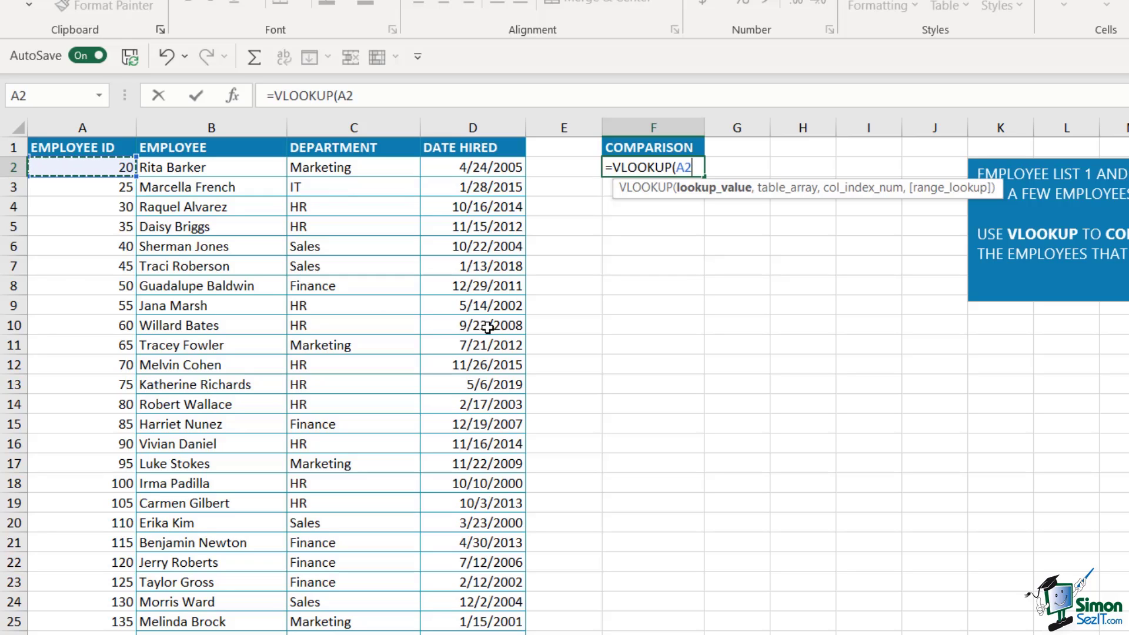
pyautogui.write(',')
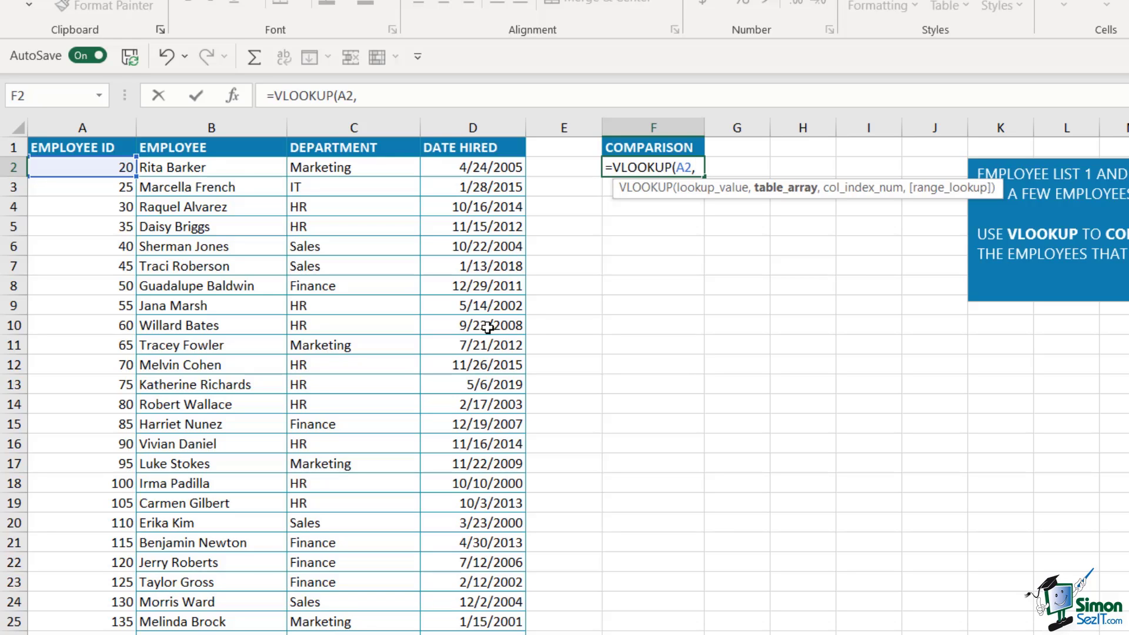
# Insert the named range Employees2 as the table array of the F2 VLOOKUP formula.
pyautogui.press('F3')
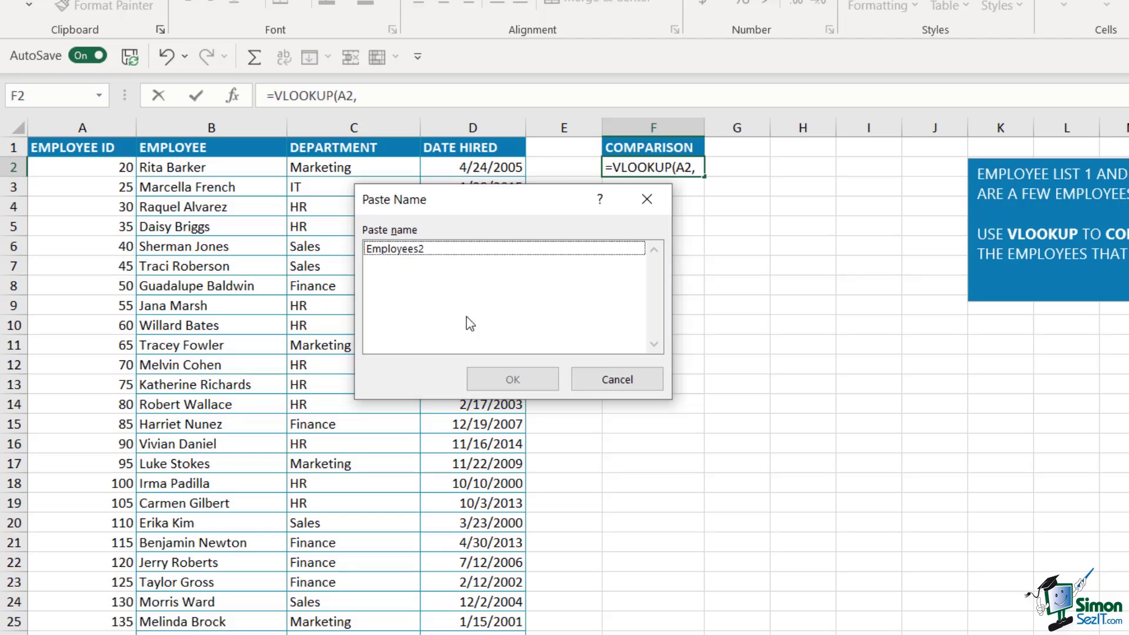
pyautogui.click(443, 250)
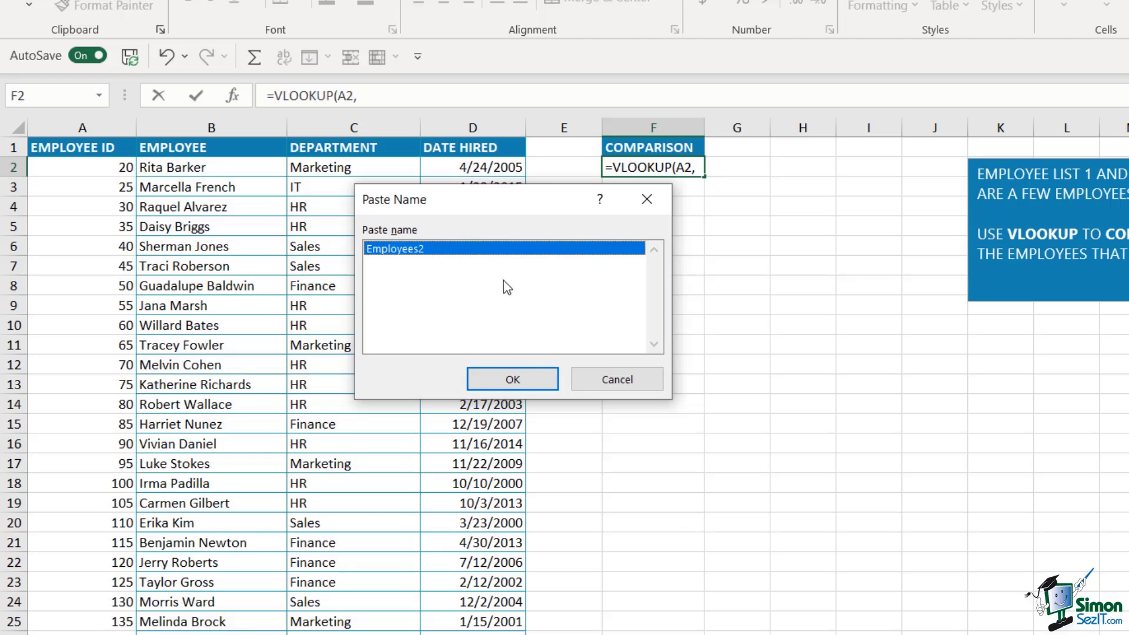
pyautogui.click(513, 380)
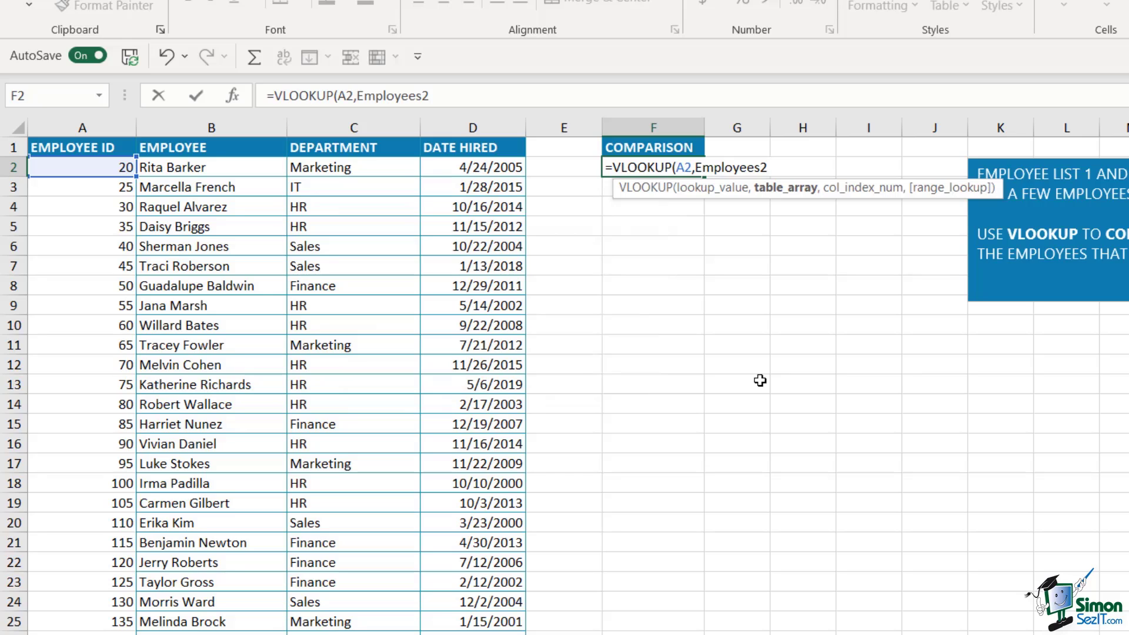
pyautogui.write(',')
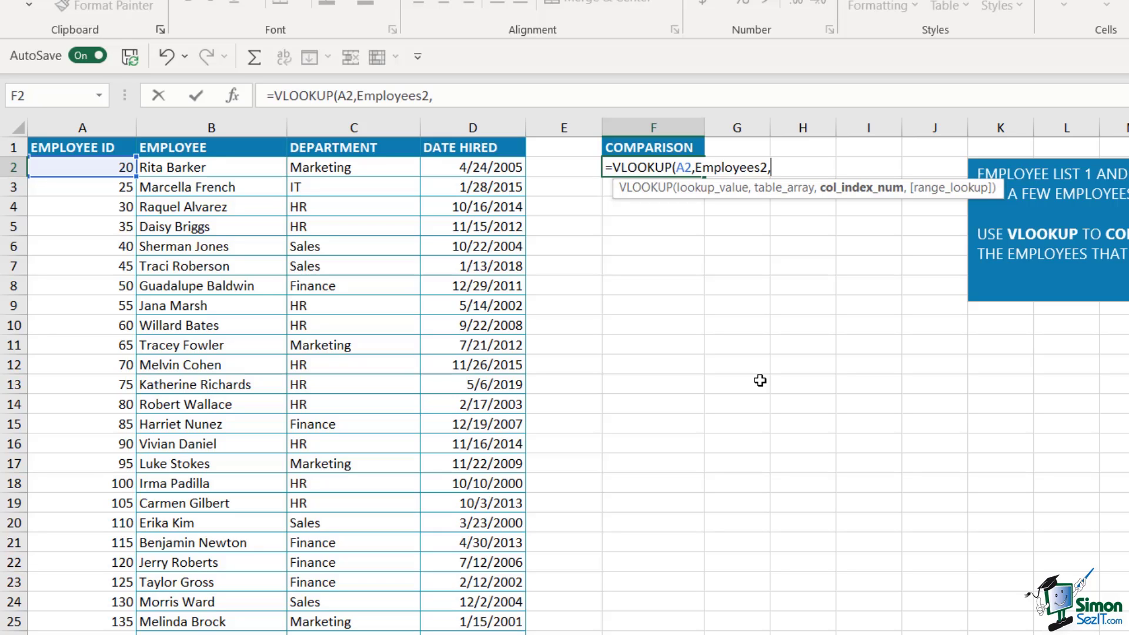
# Complete the F2 VLOOKUP formula with column index 1 and false for an exact match.
pyautogui.write('1,')
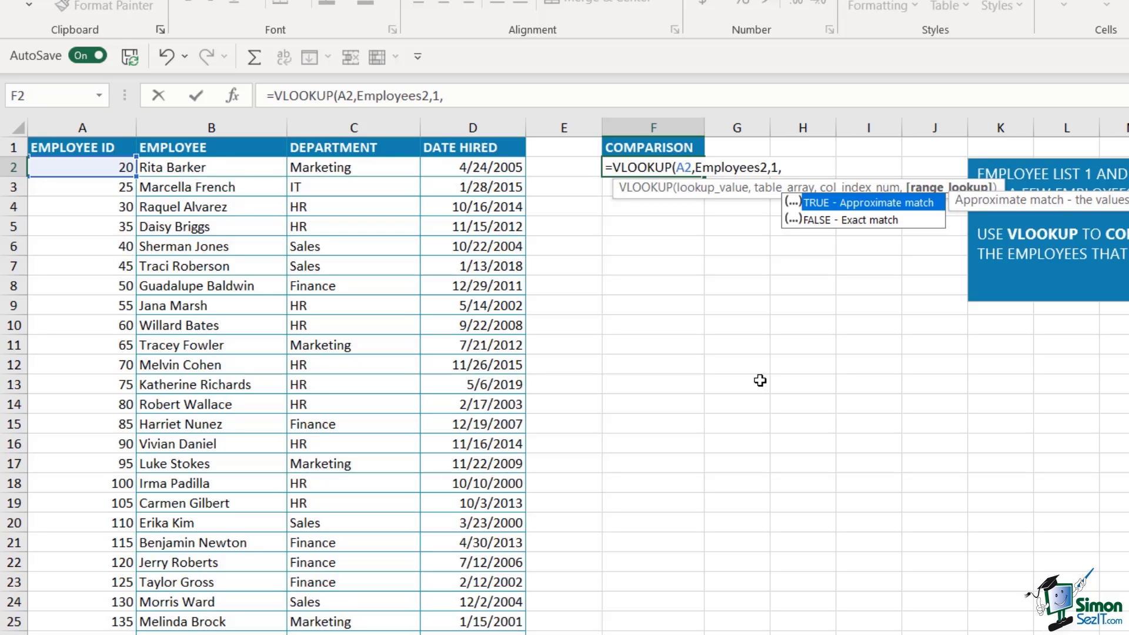
pyautogui.write('false')
pyautogui.write(')')
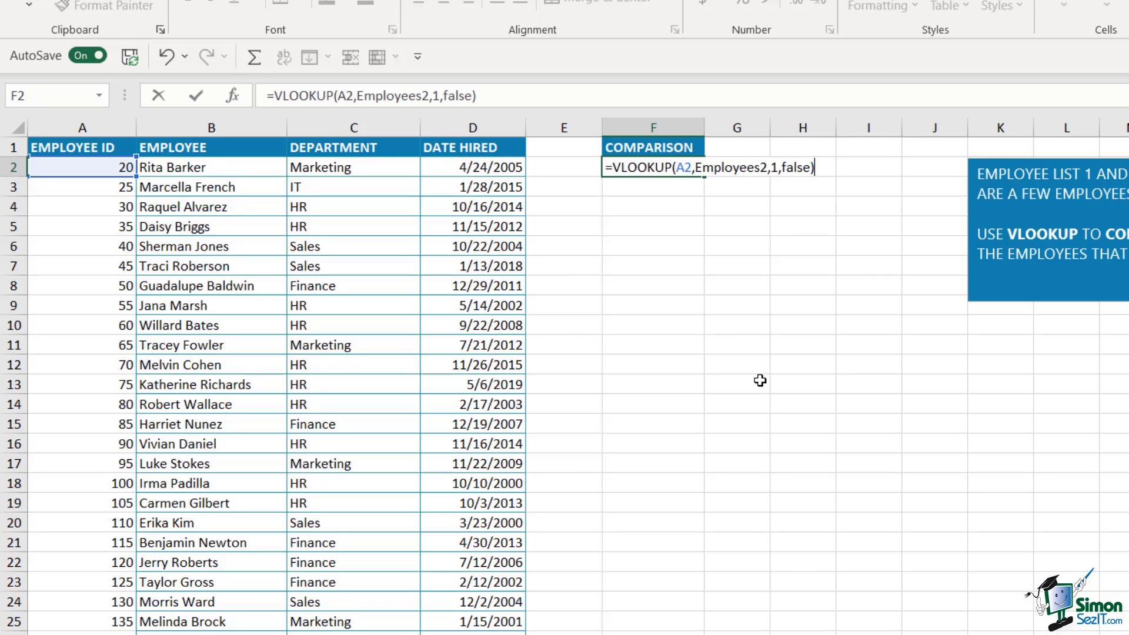
pyautogui.press('Return')
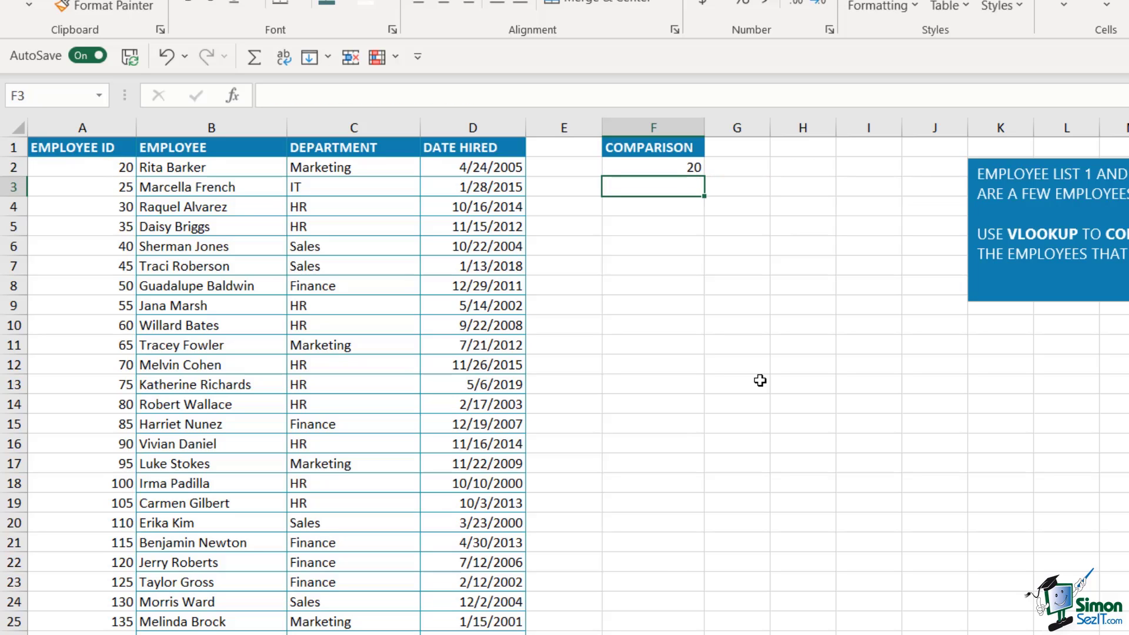
# Fill the F2 formula down the Comparison column alongside the employee list and inspect the formula in F7.
pyautogui.click(694, 168)
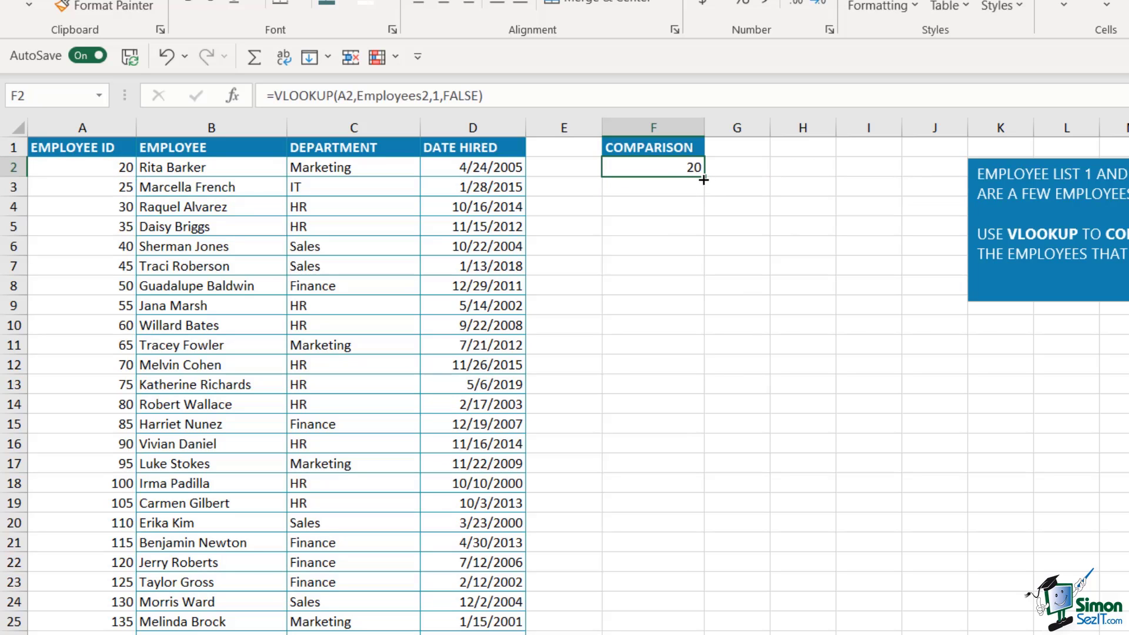
pyautogui.moveTo(704, 176); pyautogui.dragTo(685, 633)
pyautogui.scroll(8, 814, 411)
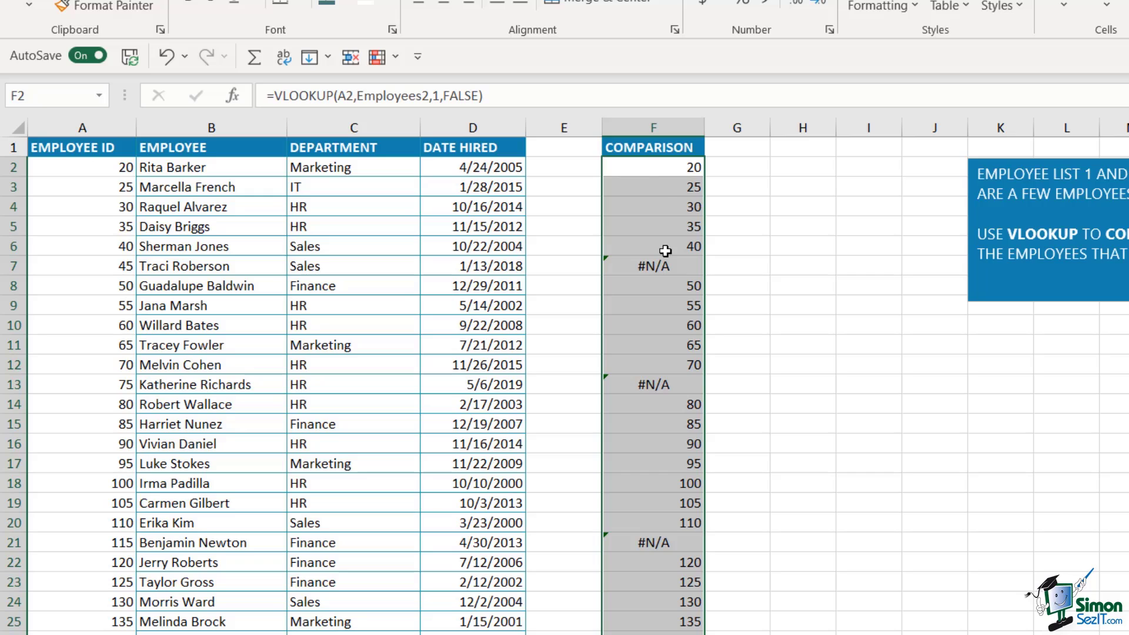
pyautogui.click(652, 268)
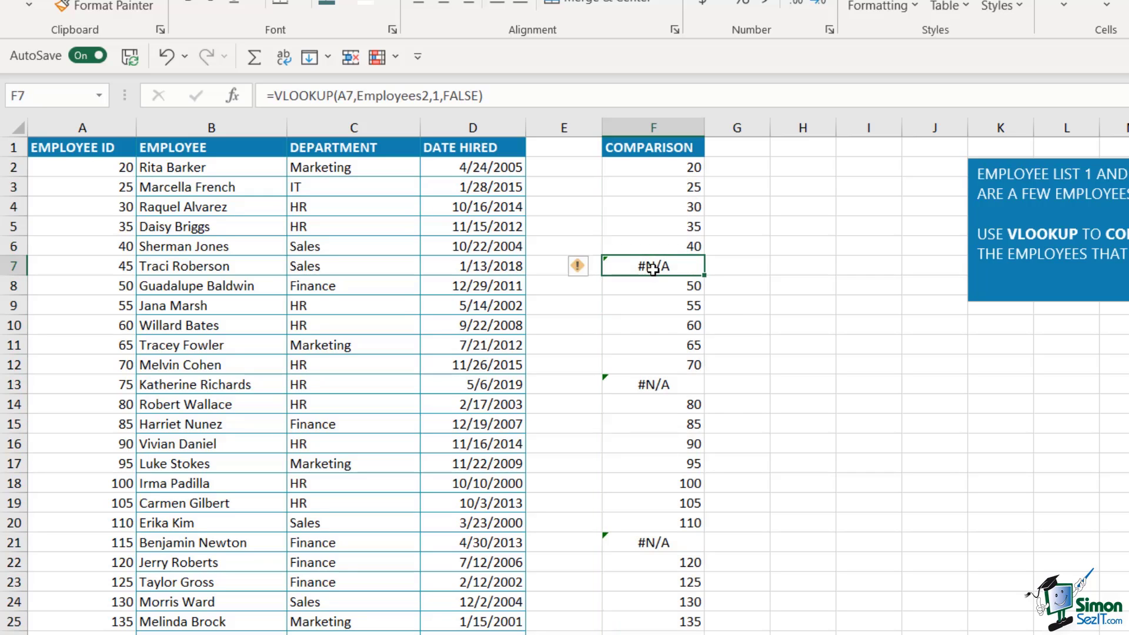
# Examine the VLOOKUP results in the Comparison column, checking the range F2:F6 and cells F7, F13 and F21.
pyautogui.click(654, 387)
pyautogui.click(653, 542)
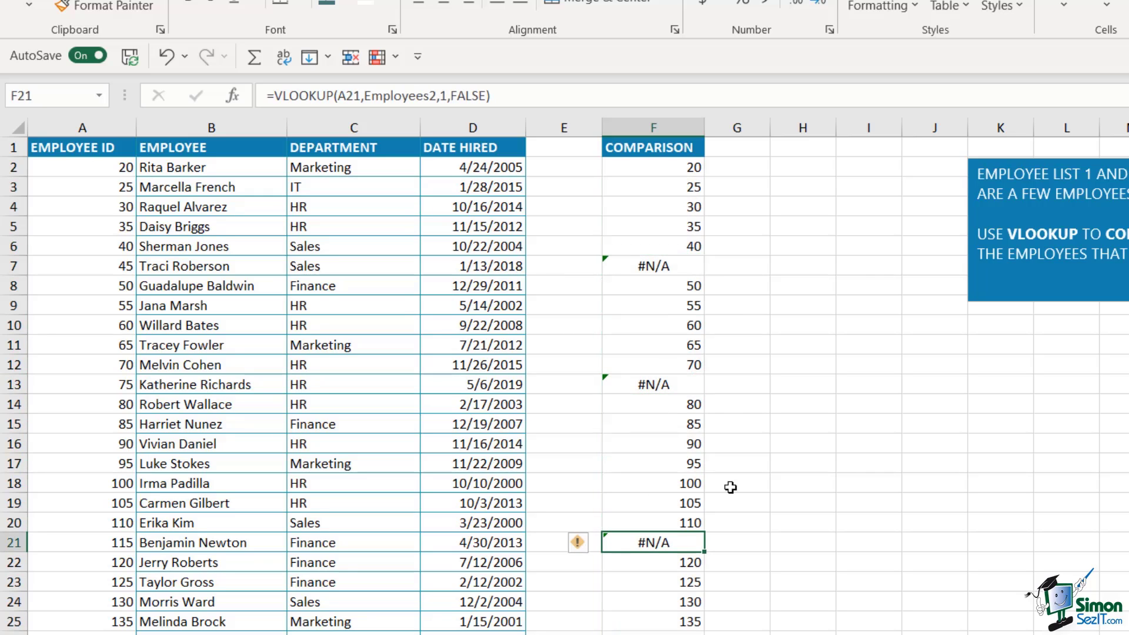
pyautogui.moveTo(650, 169); pyautogui.dragTo(657, 237)
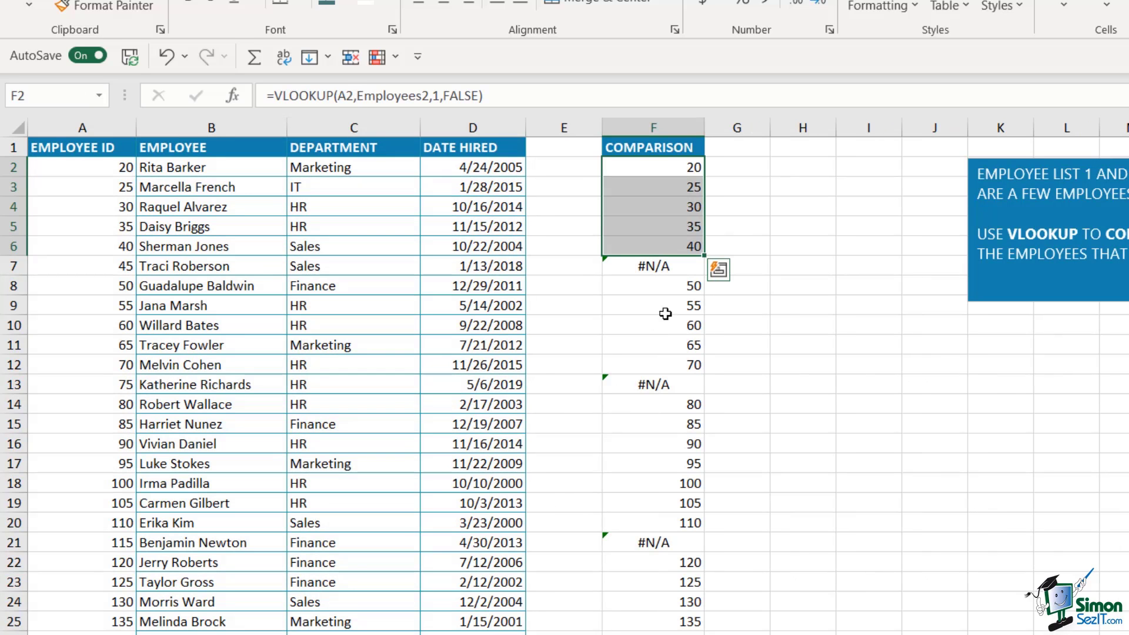
pyautogui.click(671, 274)
pyautogui.click(653, 385)
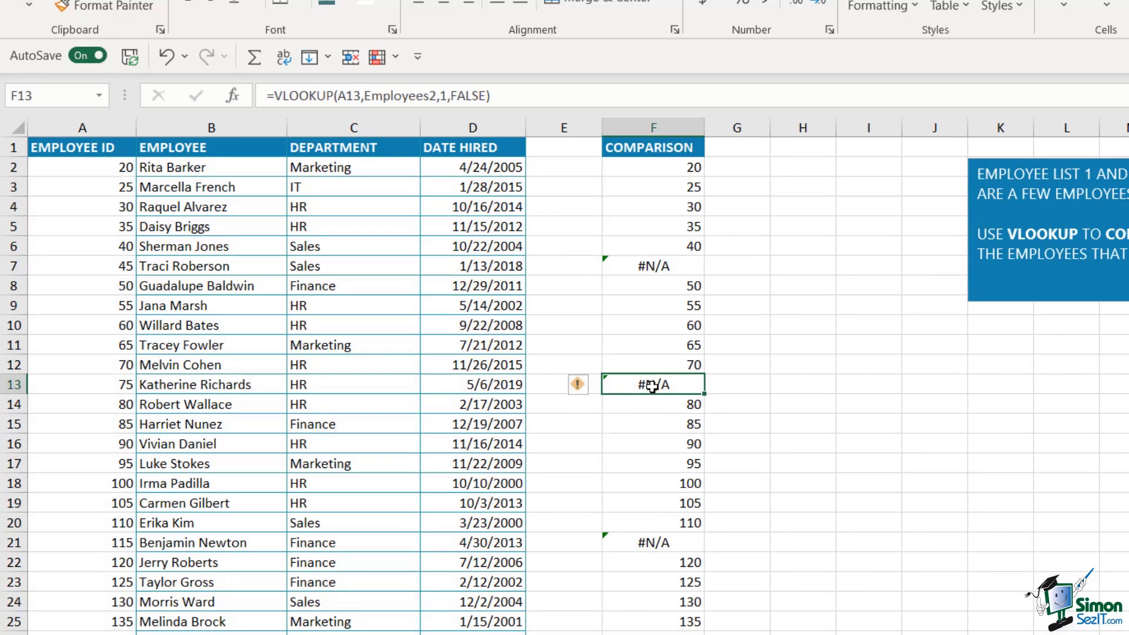
pyautogui.click(661, 266)
pyautogui.click(668, 391)
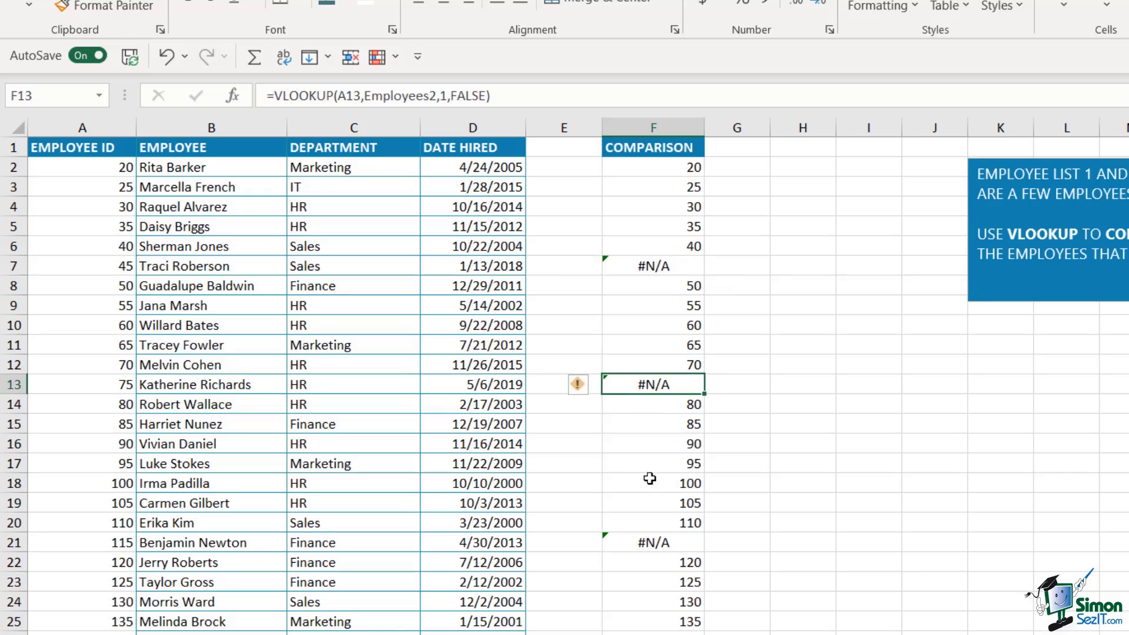
pyautogui.click(651, 543)
pyautogui.click(659, 270)
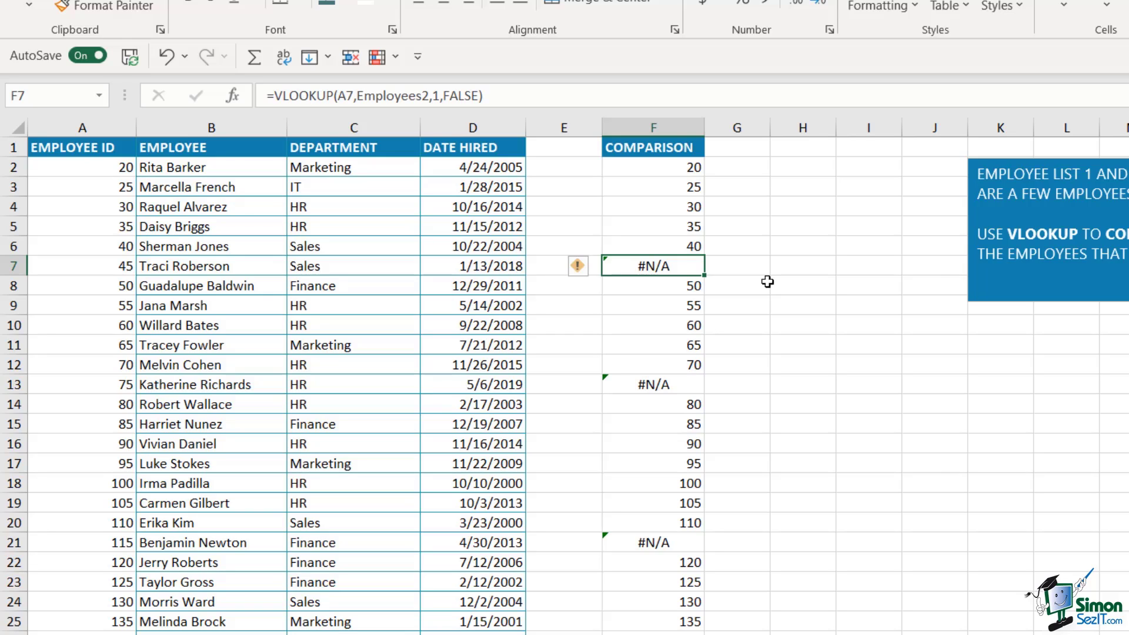
# Wrap the VLOOKUP formula in F2 in an ISNA function.
pyautogui.click(663, 168)
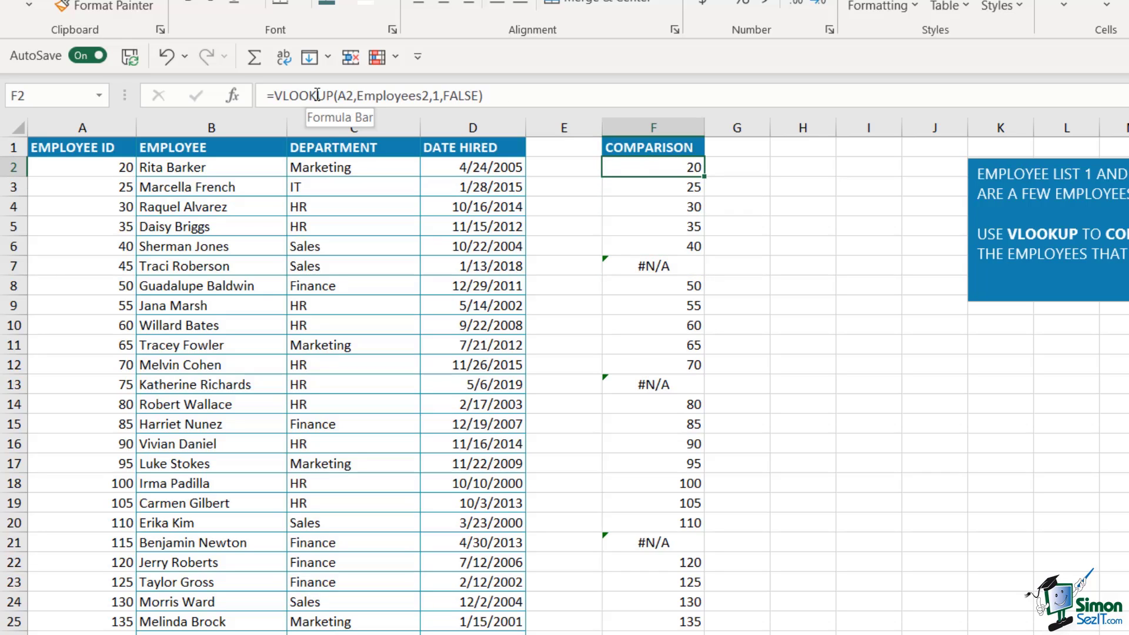
pyautogui.click(285, 95)
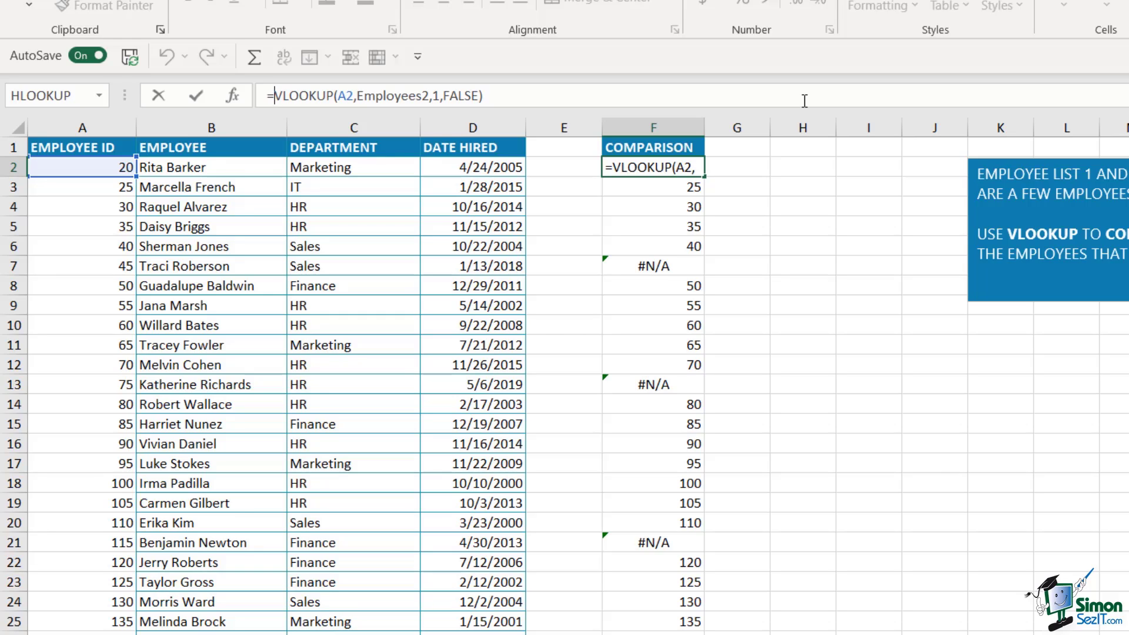
pyautogui.write('ISNA')
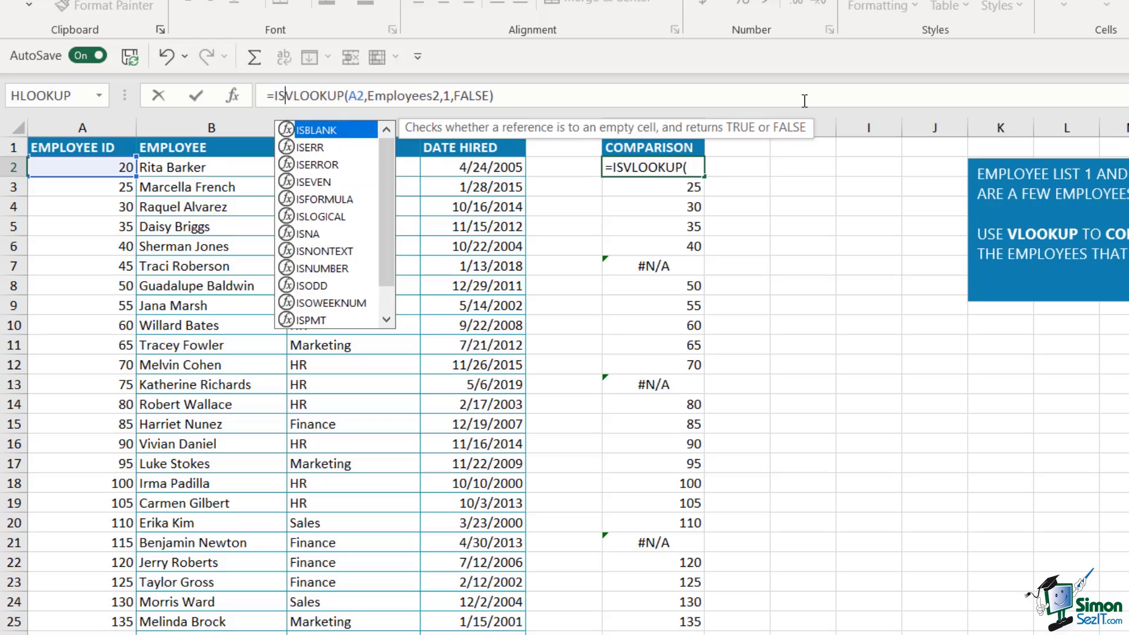
pyautogui.write('(')
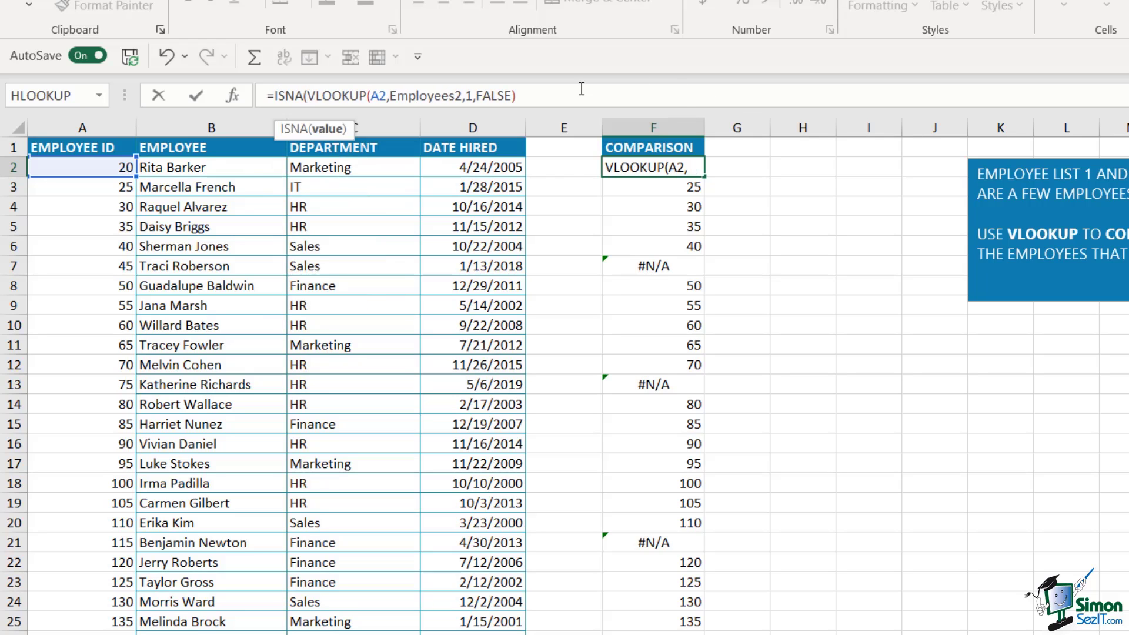
pyautogui.click(535, 95)
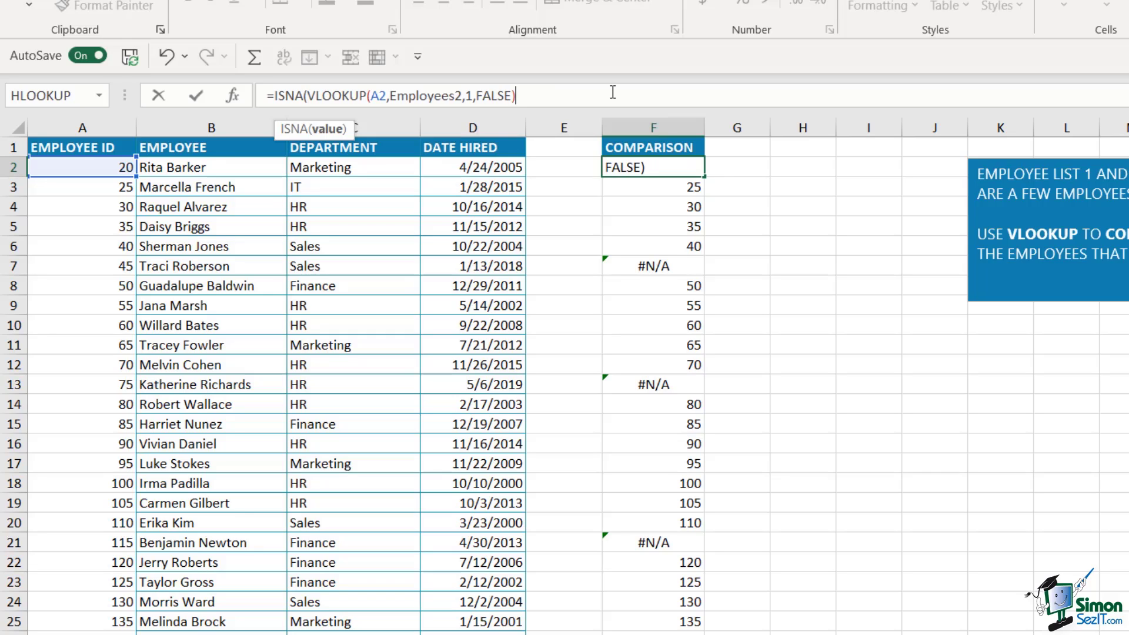
pyautogui.write(')')
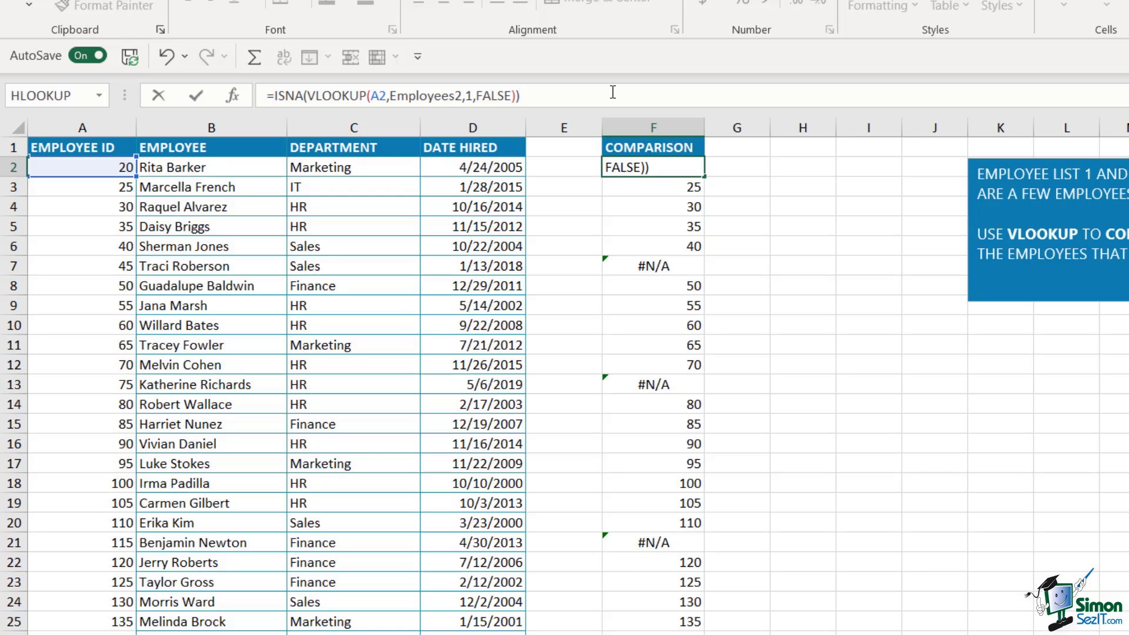
pyautogui.press('Return')
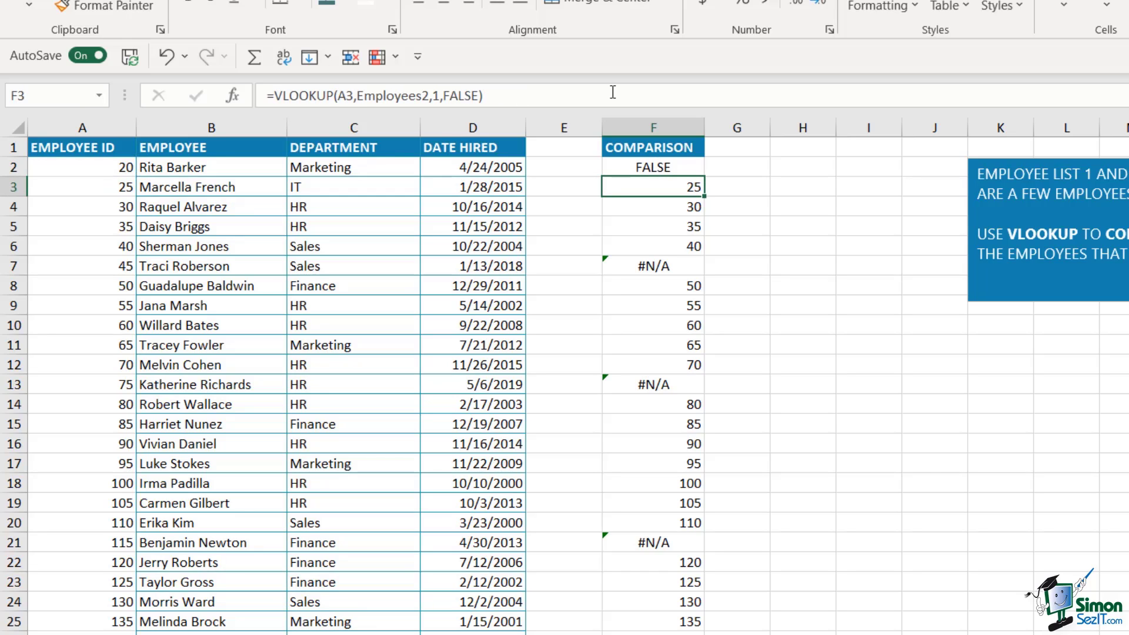
# Fill the ISNA formula from F2 down the Comparison column and check cells F7, F13 and F21.
pyautogui.click(678, 169)
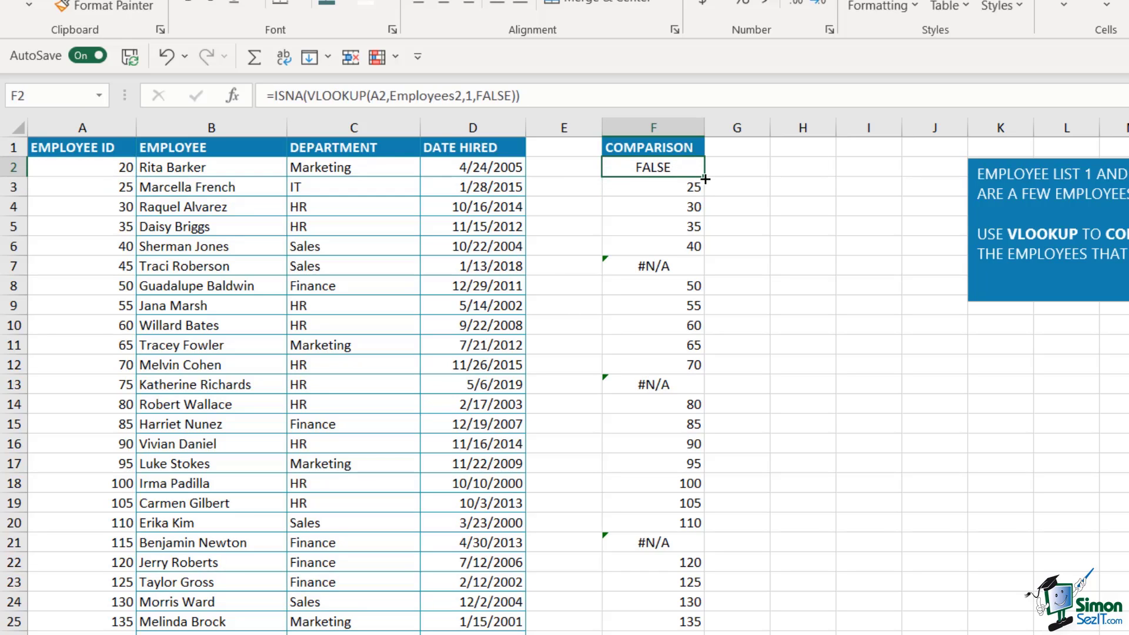
pyautogui.moveTo(705, 179); pyautogui.dragTo(695, 634)
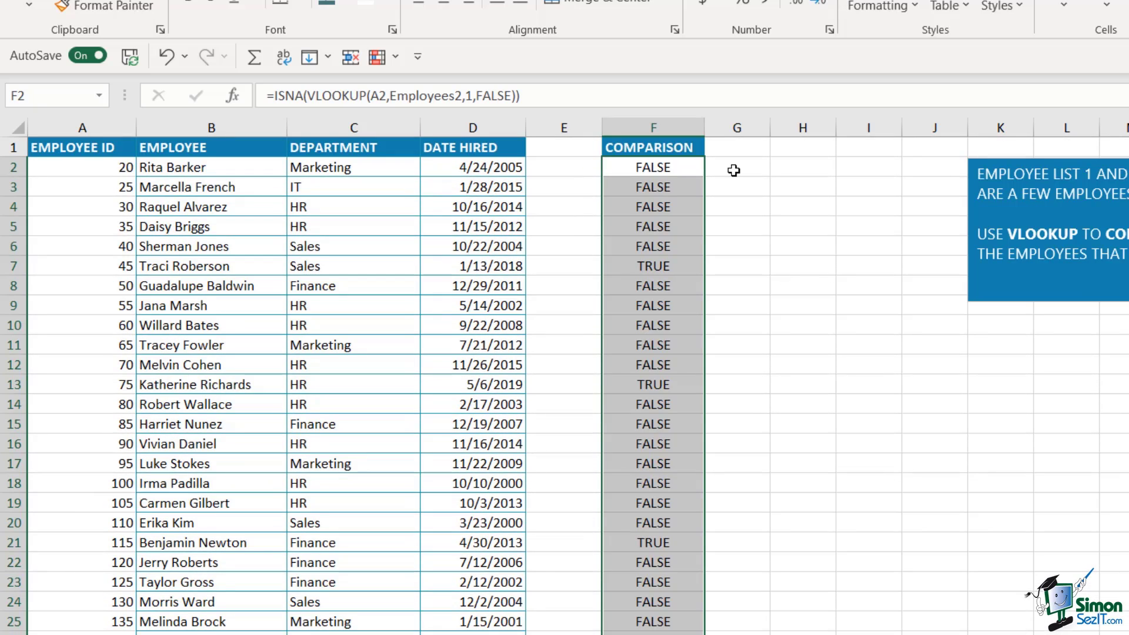
pyautogui.click(734, 171)
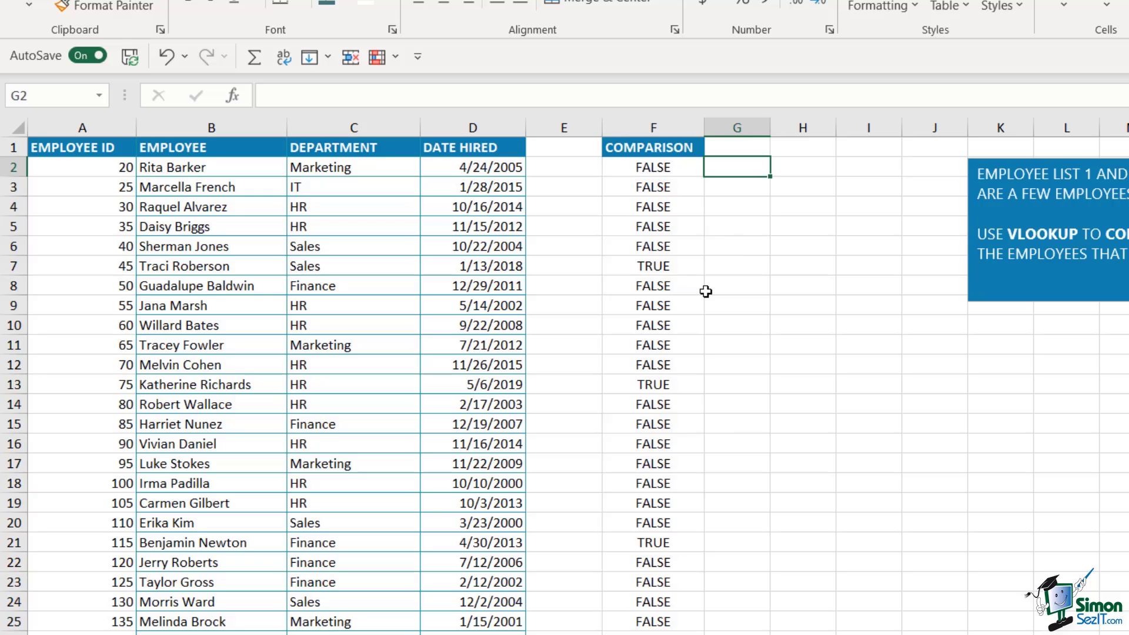
pyautogui.click(633, 266)
pyautogui.click(619, 376)
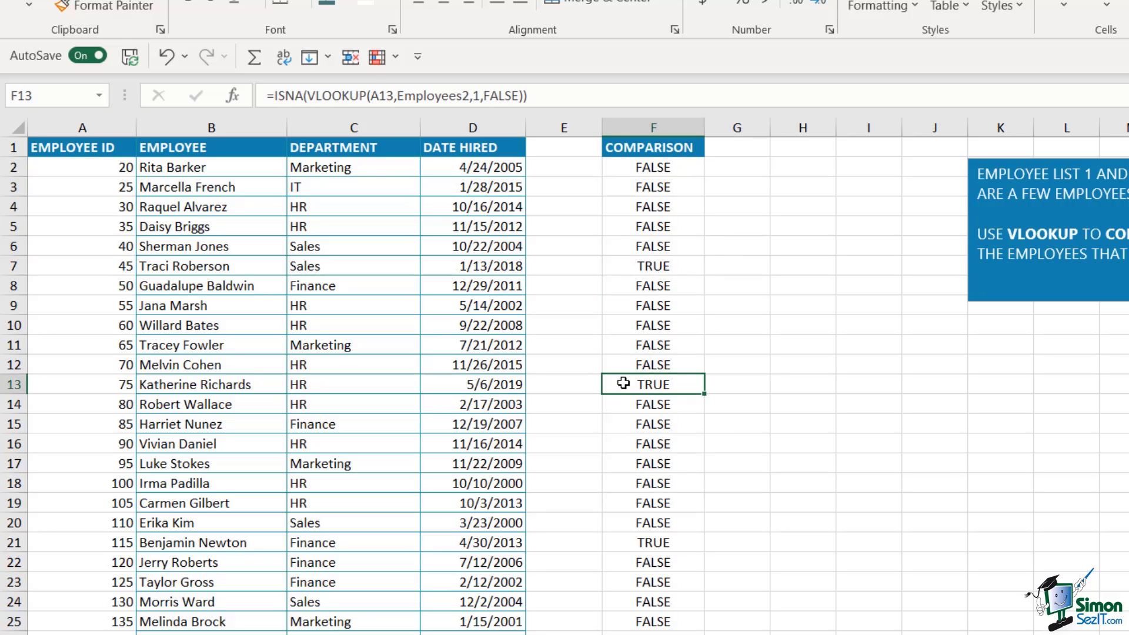
pyautogui.click(617, 544)
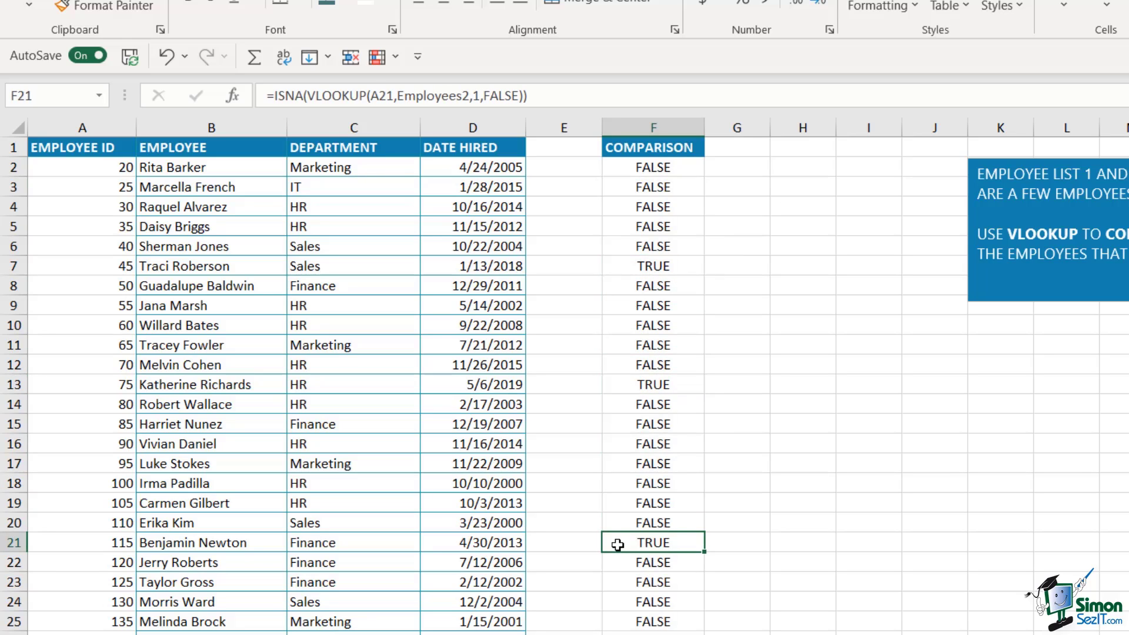
pyautogui.click(628, 265)
pyautogui.click(623, 386)
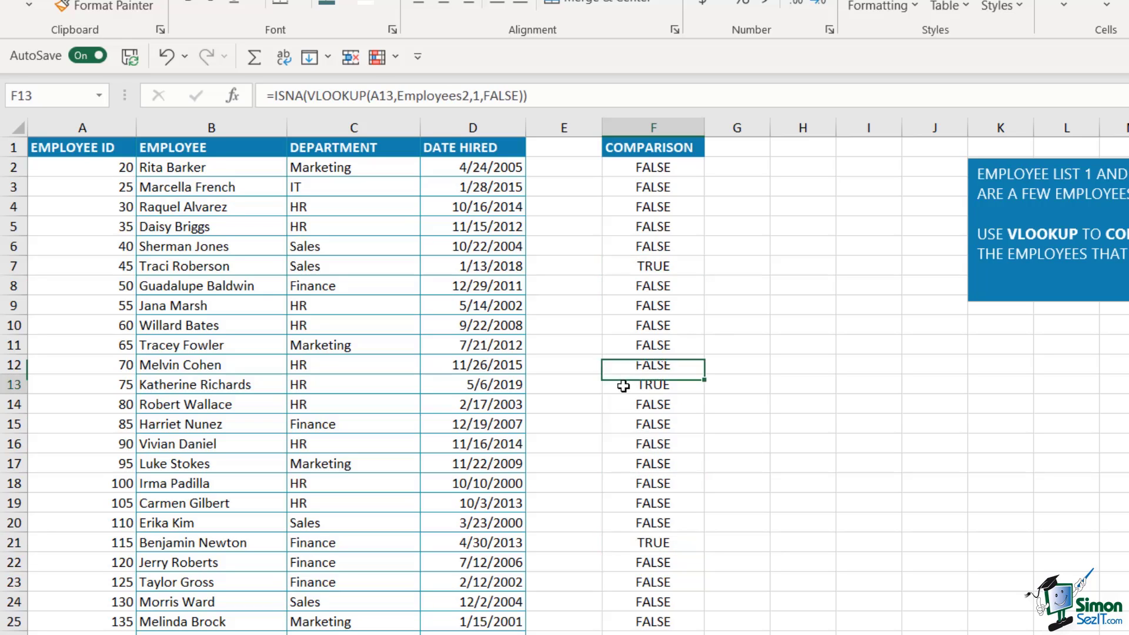
pyautogui.click(625, 541)
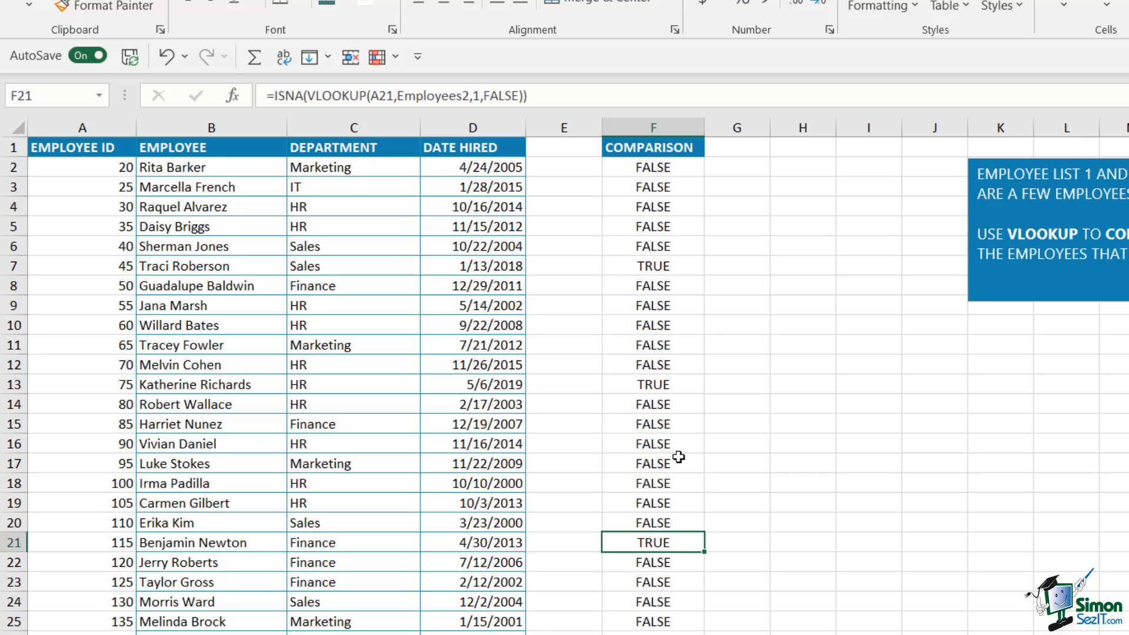
# Nest the ISNA formula in F2 inside an IF function as its logical test.
pyautogui.click(647, 171)
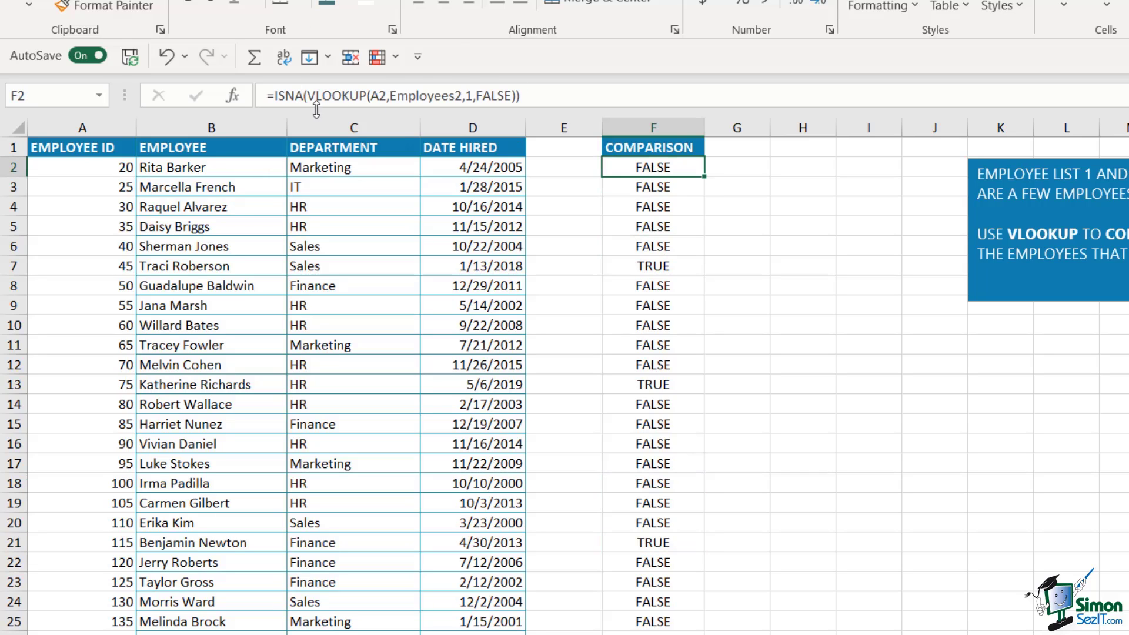
pyautogui.click(274, 96)
pyautogui.write('IF')
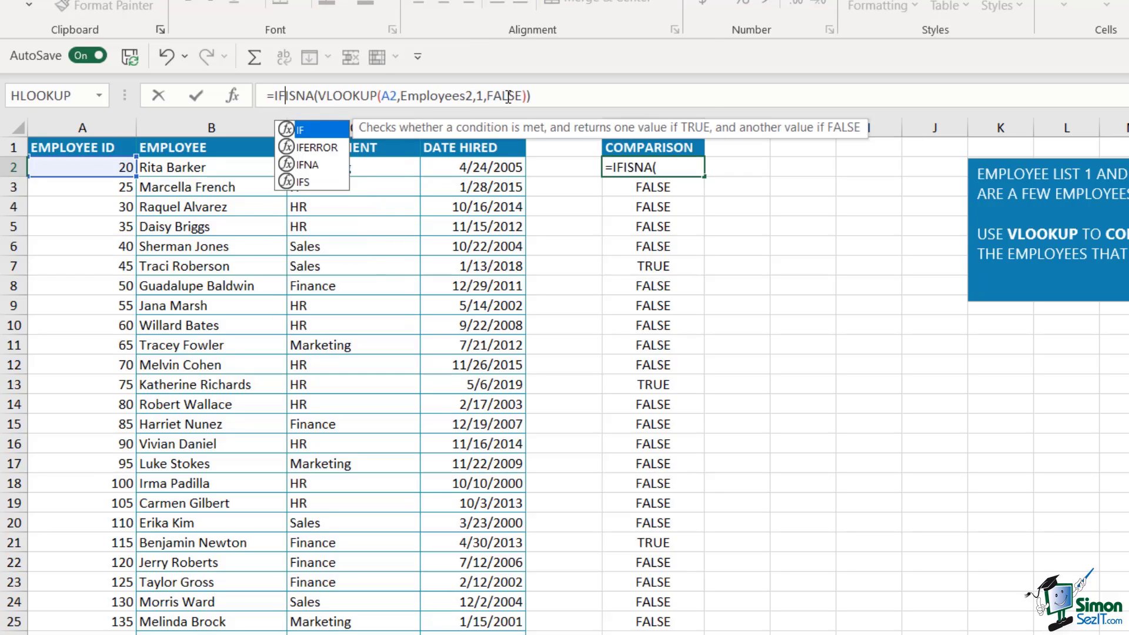
pyautogui.write('(')
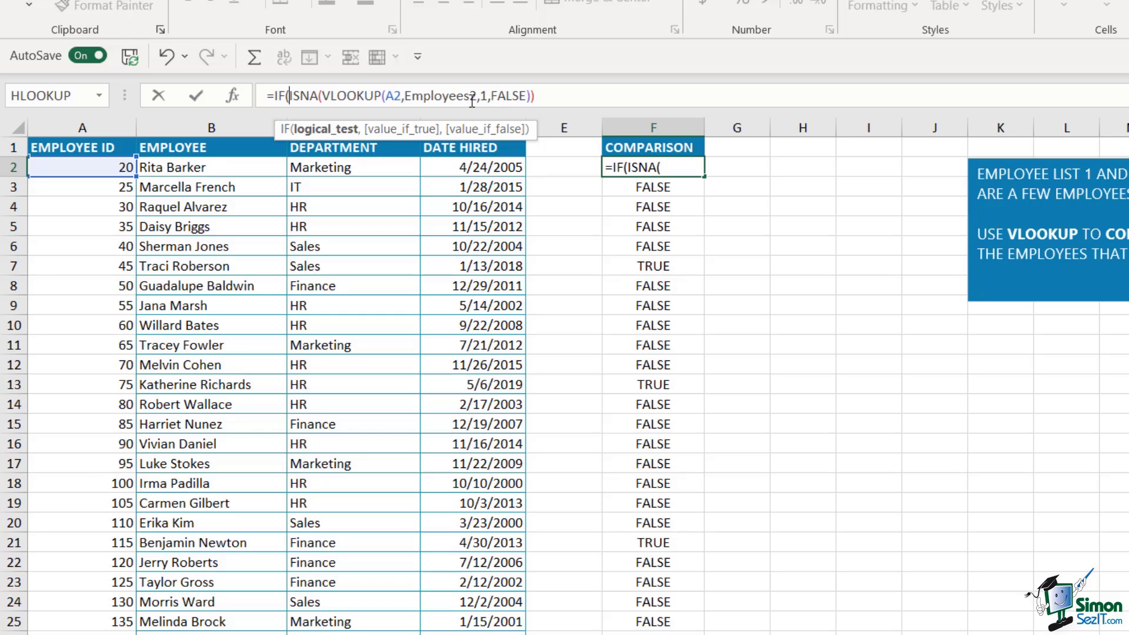
pyautogui.click(657, 95)
pyautogui.write(',')
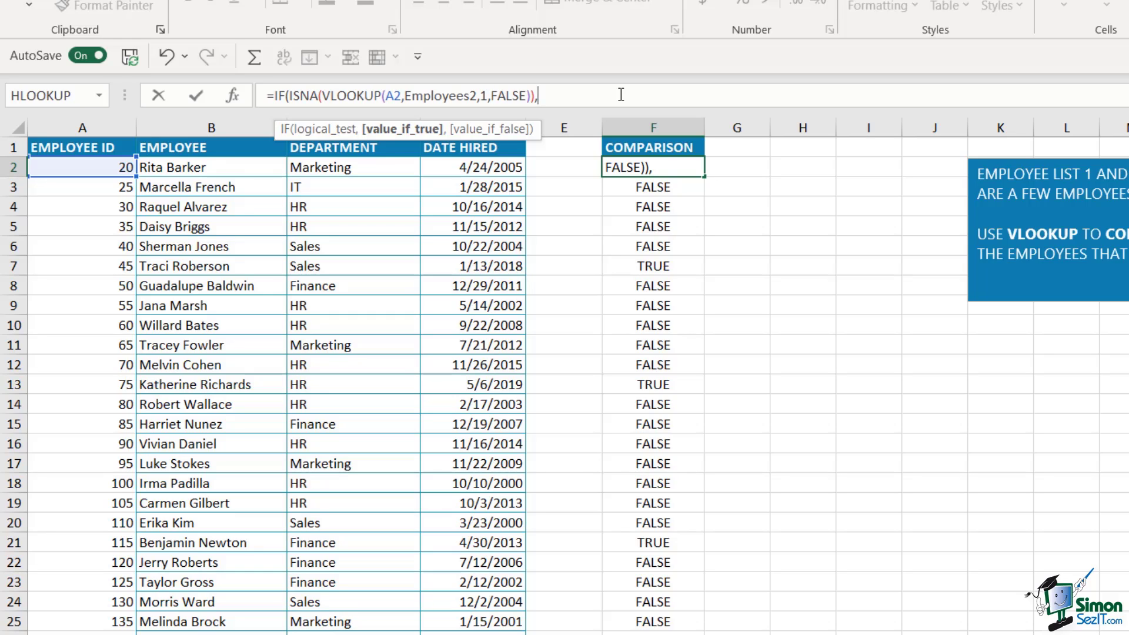
# Complete the IF formula in F2 with "Missing Record" as the value if true and an empty string if false.
pyautogui.write('"Missing Re')
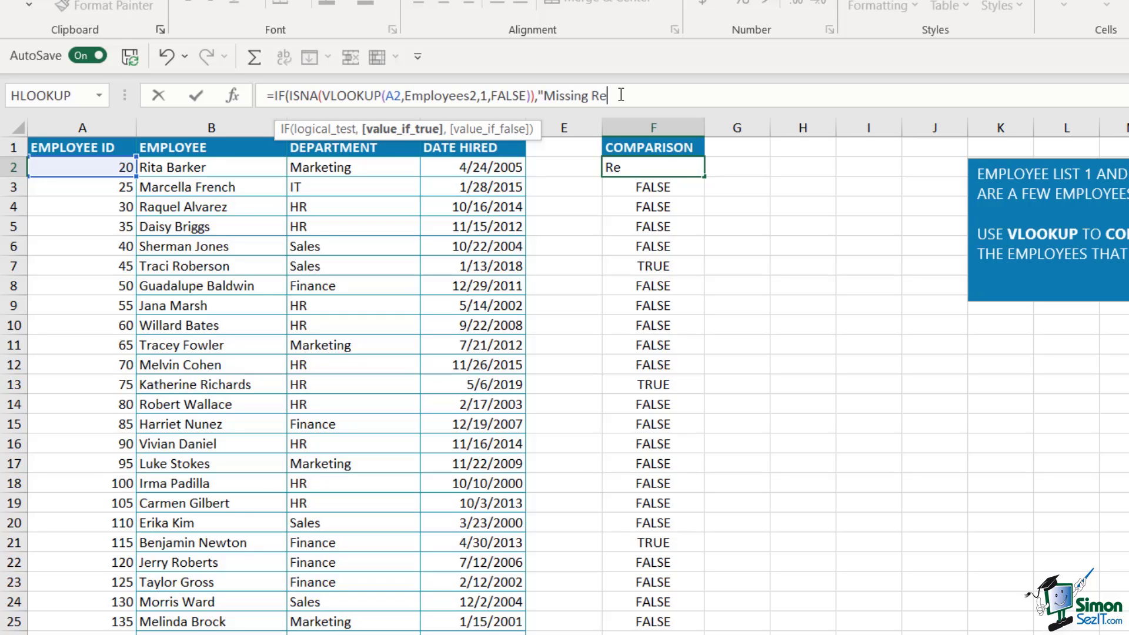
pyautogui.write('cord"')
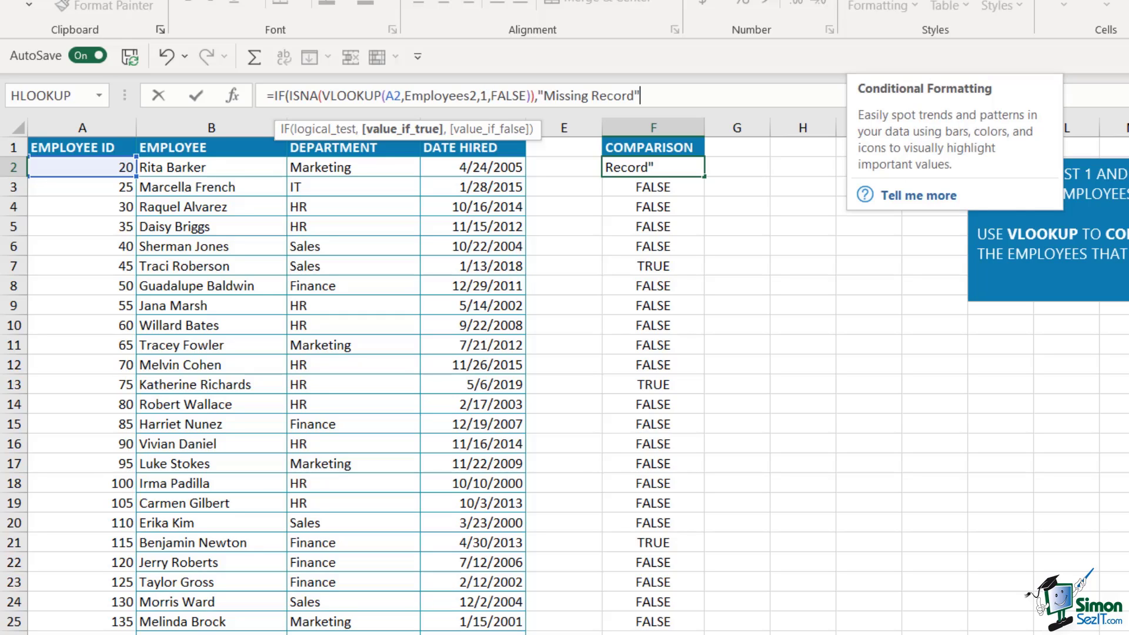
pyautogui.write(',')
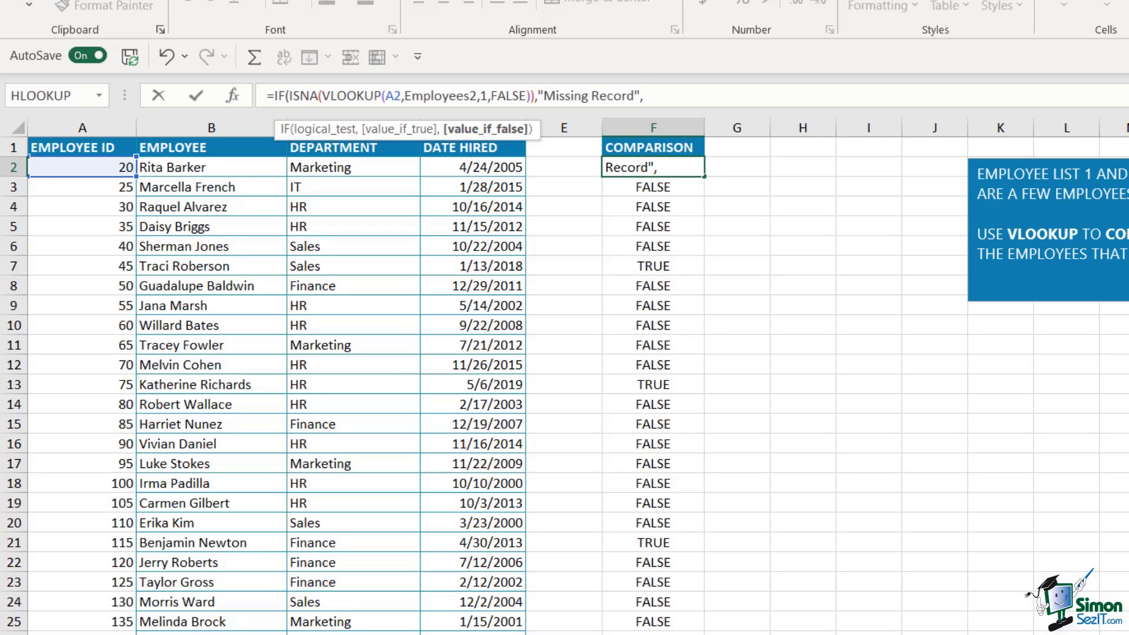
pyautogui.write('"")')
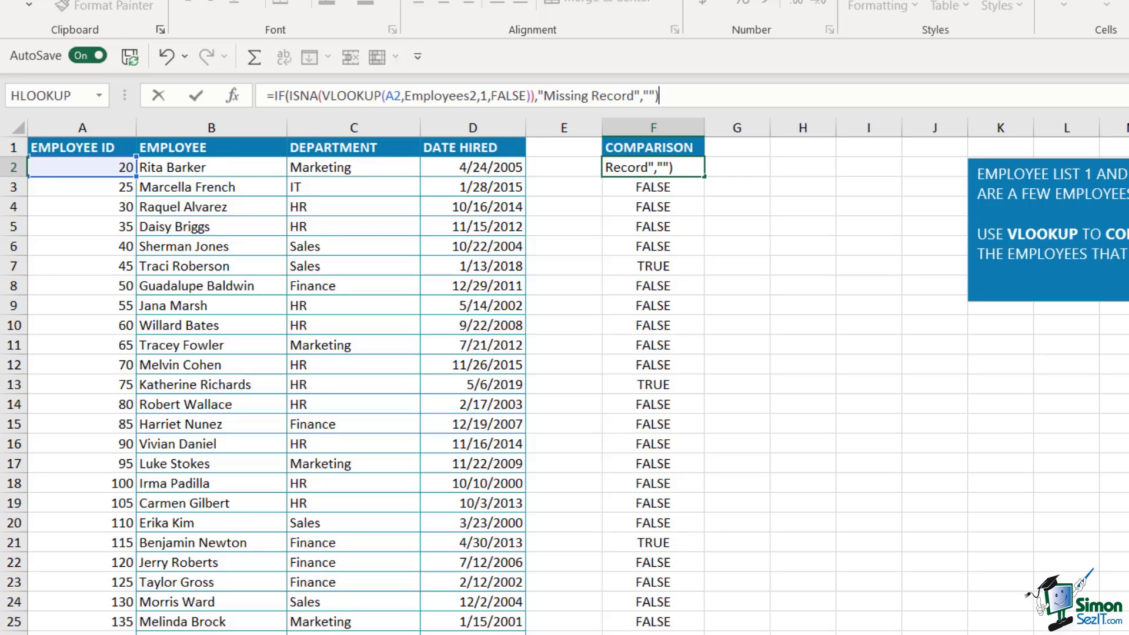
pyautogui.press('Return')
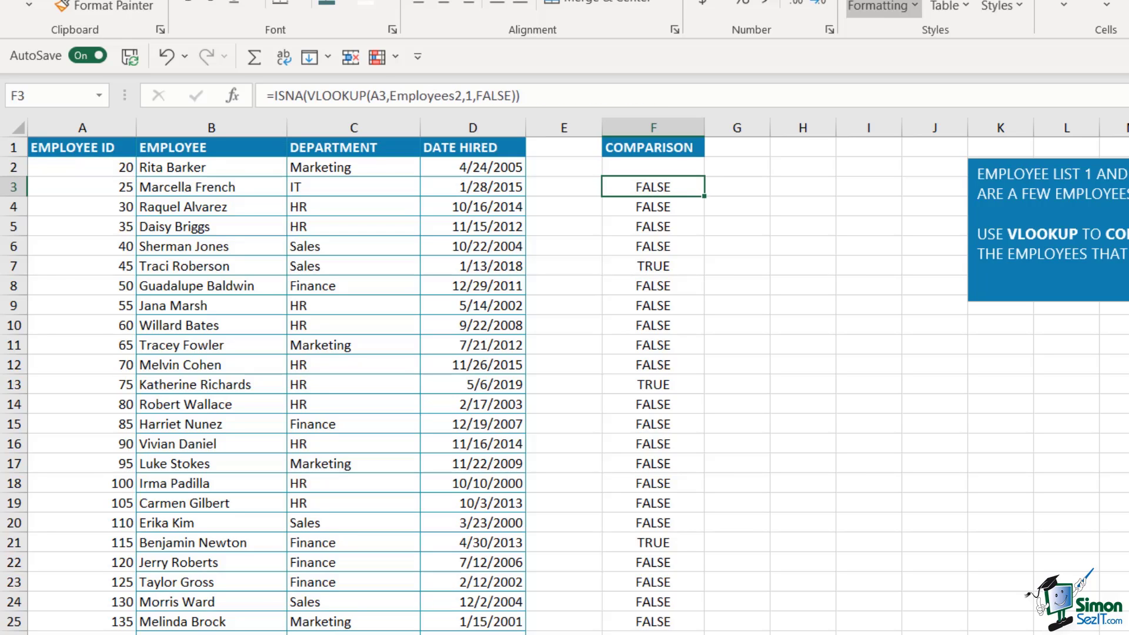
# Fill the IF formula from F2 down the Comparison column and review the finished formula in F2.
pyautogui.click(661, 167)
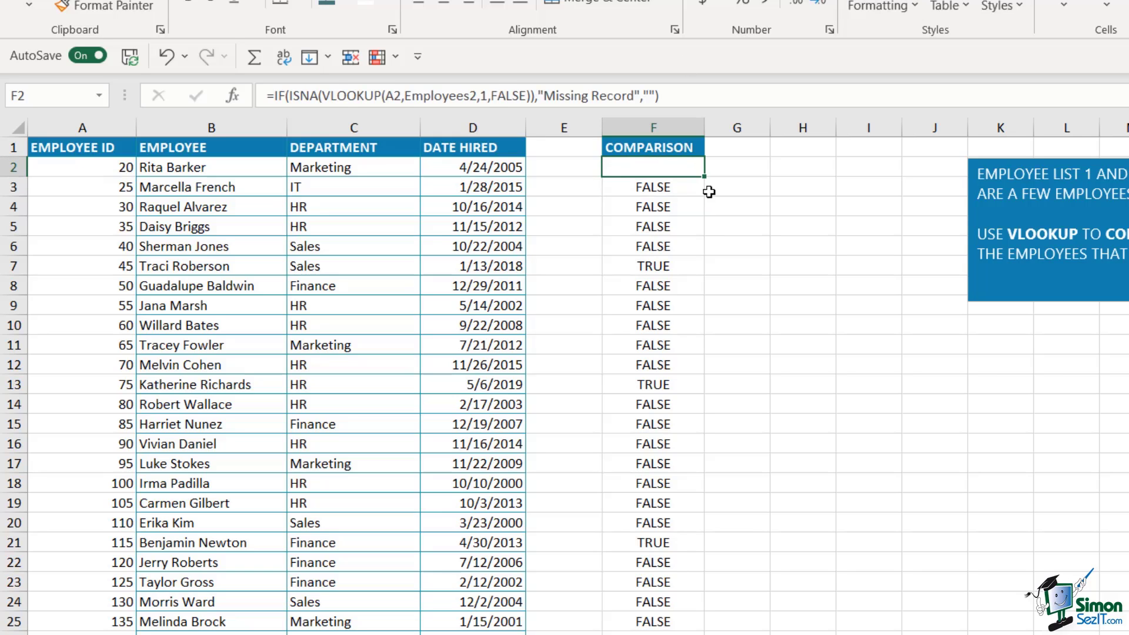
pyautogui.moveTo(704, 176); pyautogui.dragTo(769, 403)
pyautogui.click(814, 270)
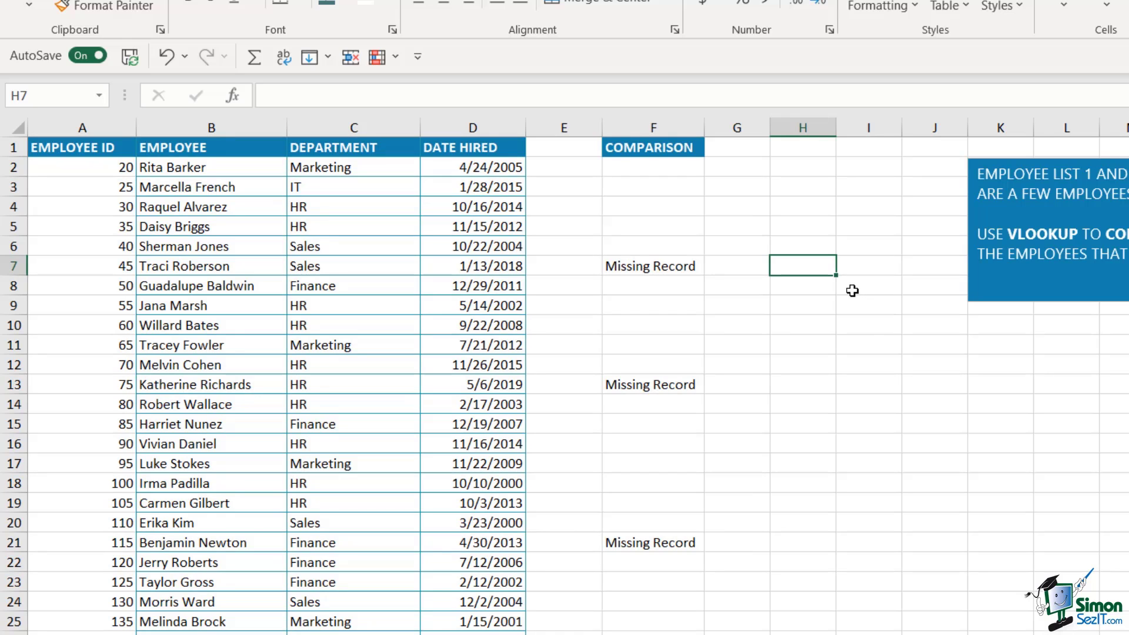
pyautogui.click(667, 170)
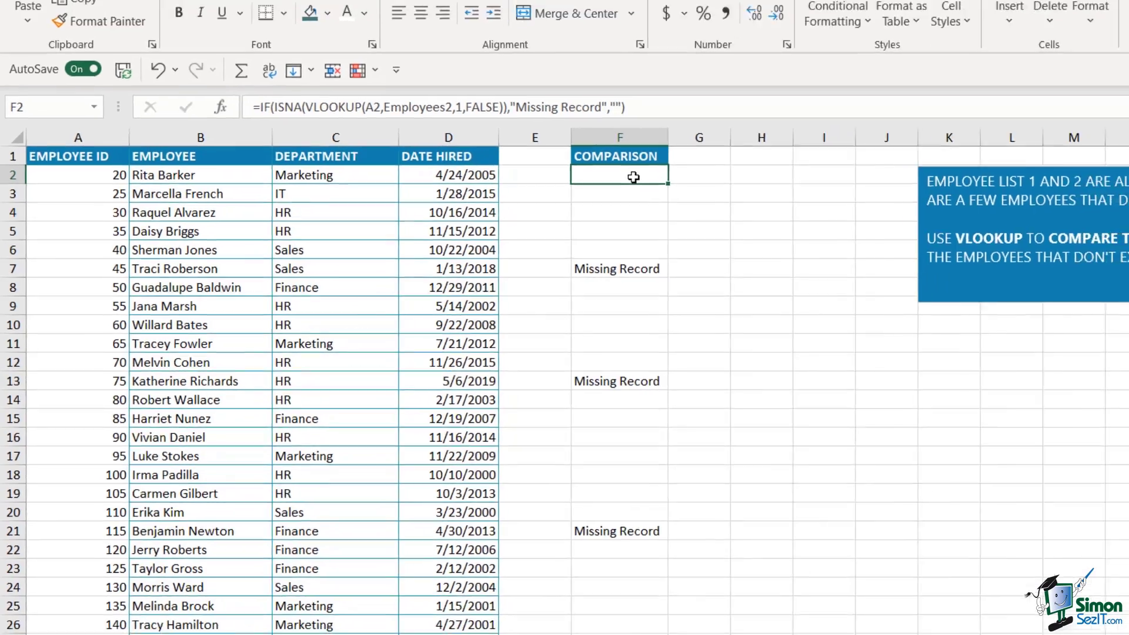
pyautogui.click(792, 213)
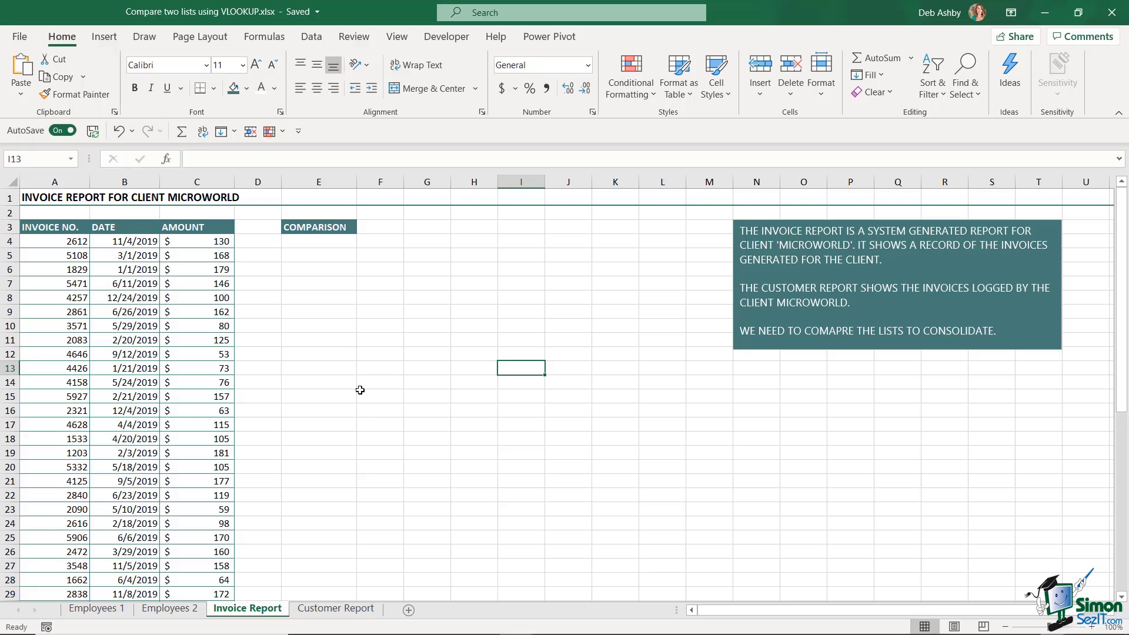
# Name the whole invoice table on the Customer Report sheet Customer_Report.
pyautogui.click(337, 611)
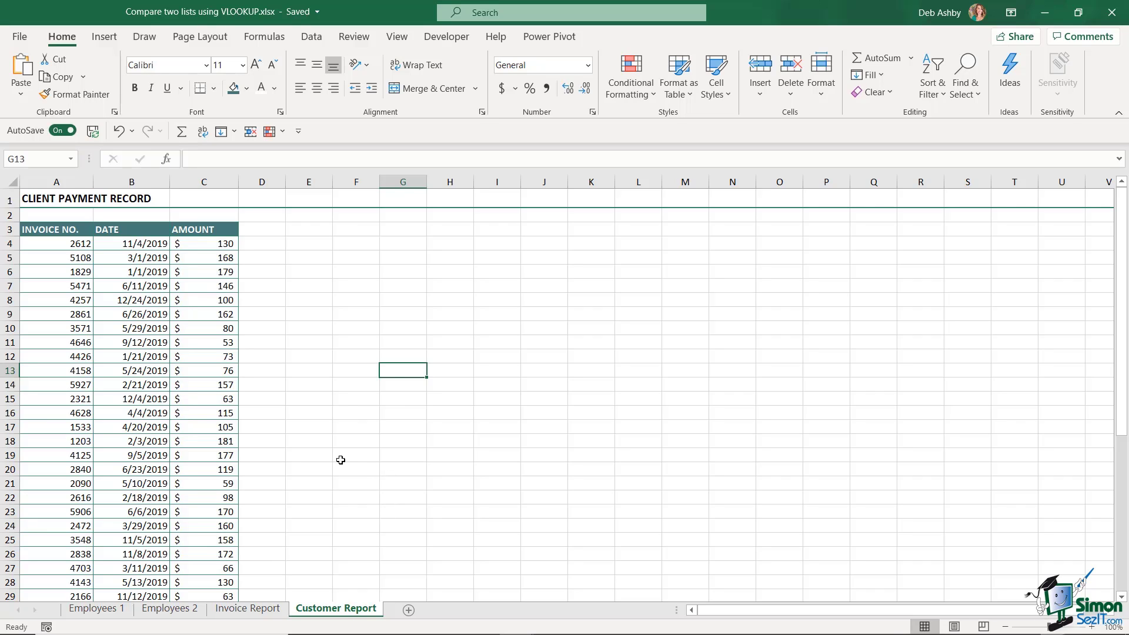
pyautogui.click(268, 608)
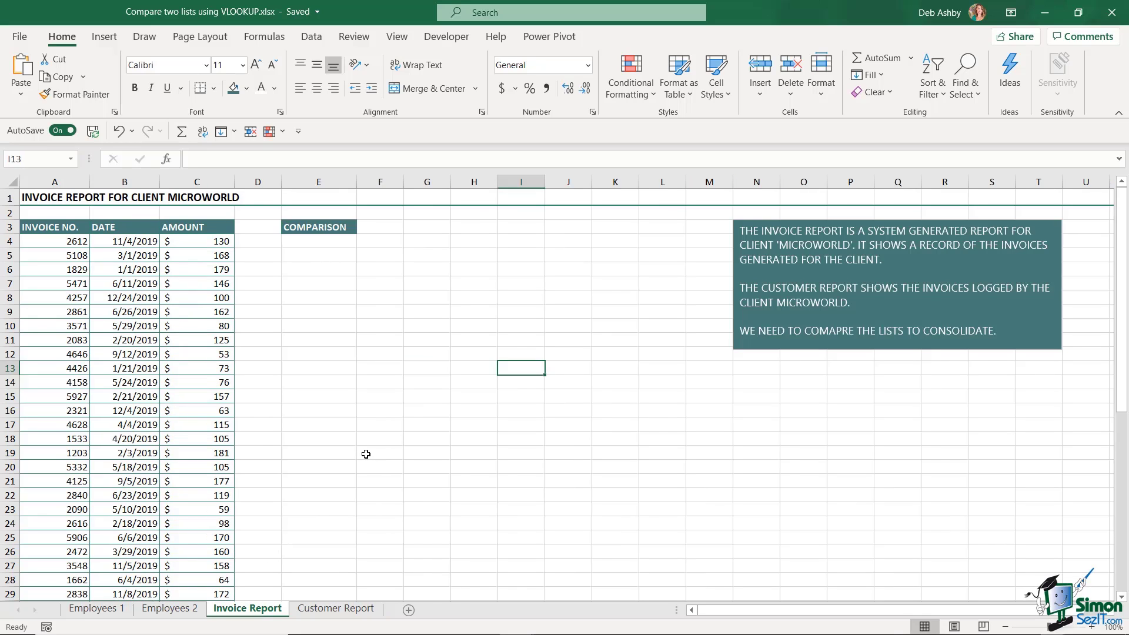
pyautogui.click(335, 608)
pyautogui.click(130, 342)
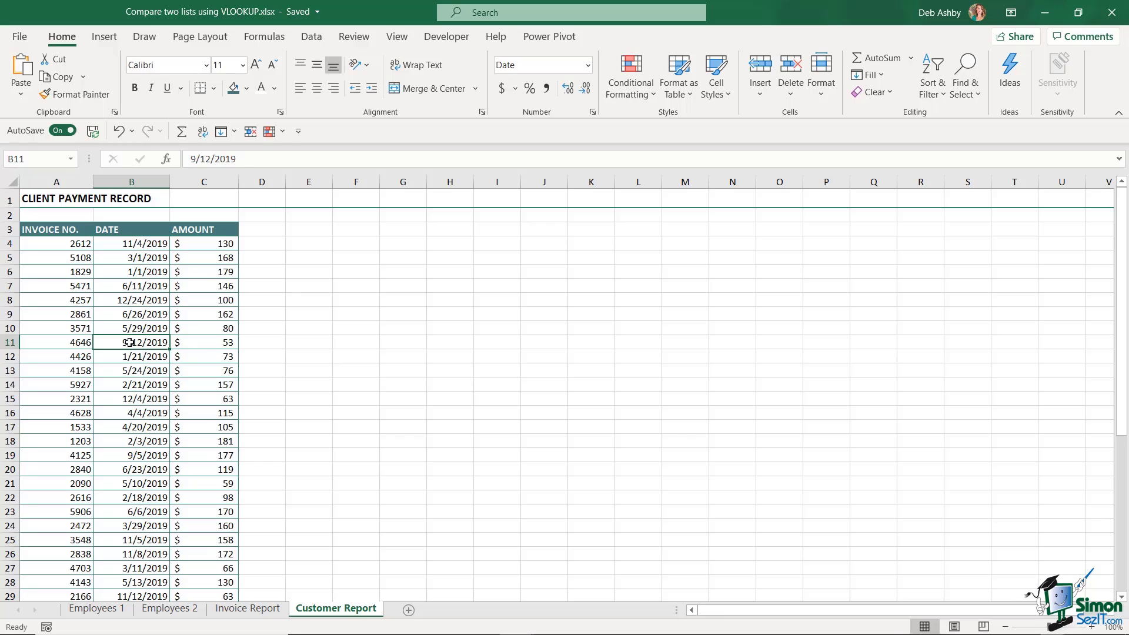
pyautogui.hotkey('ctrl', 'a')
pyautogui.click(46, 159)
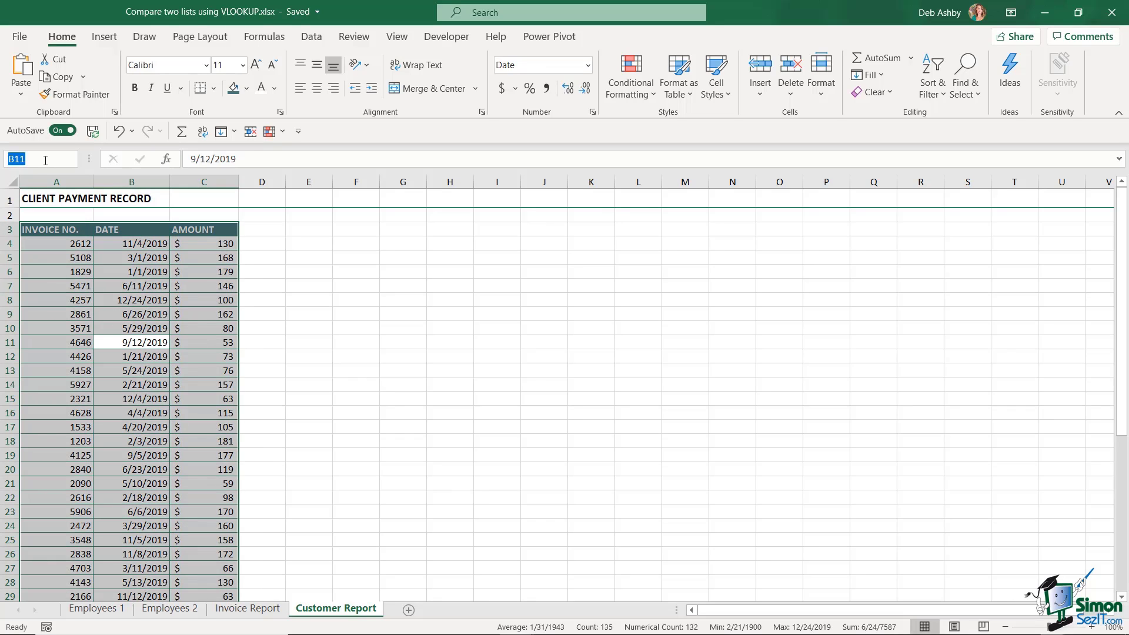
pyautogui.write('Customer')
pyautogui.write('_Report')
pyautogui.press('Return')
# Begin a VLOOKUP in E4 of the Invoice Report sheet with A4 as the lookup value and the Customer_Report named range as the table array.
pyautogui.hotkey('ctrl', 'pageup')
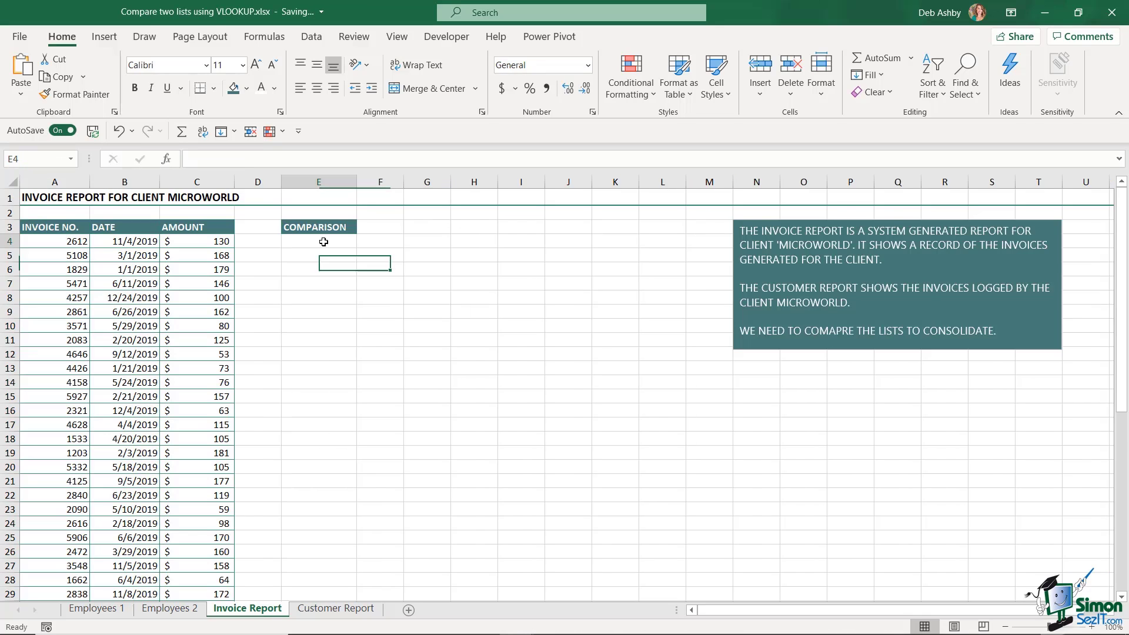
pyautogui.write('=VLOOK')
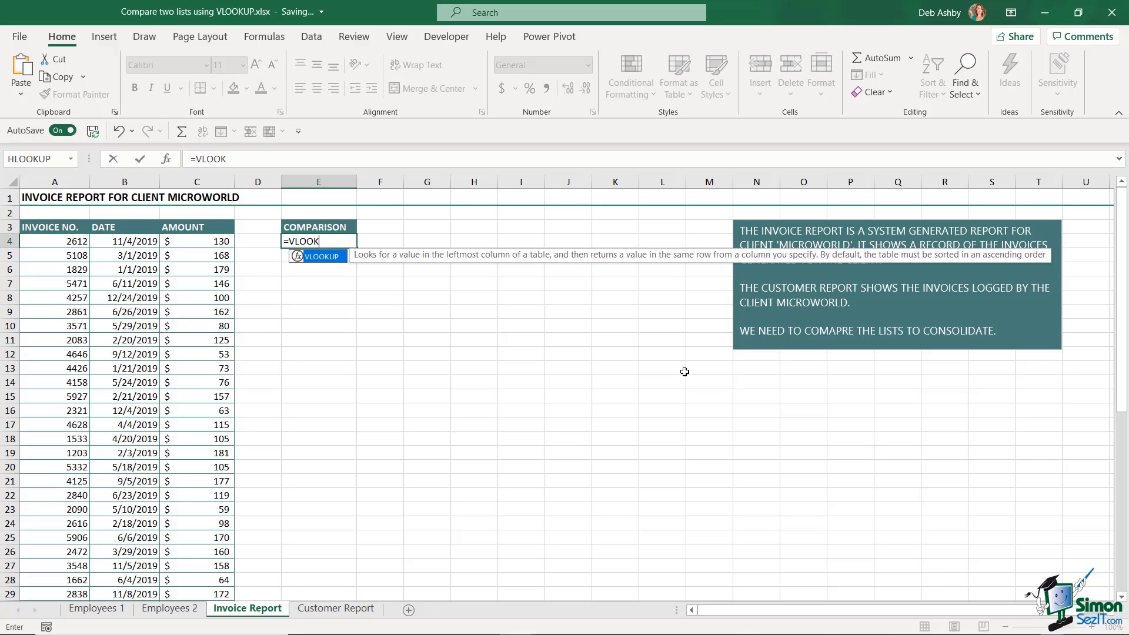
pyautogui.write('UP(')
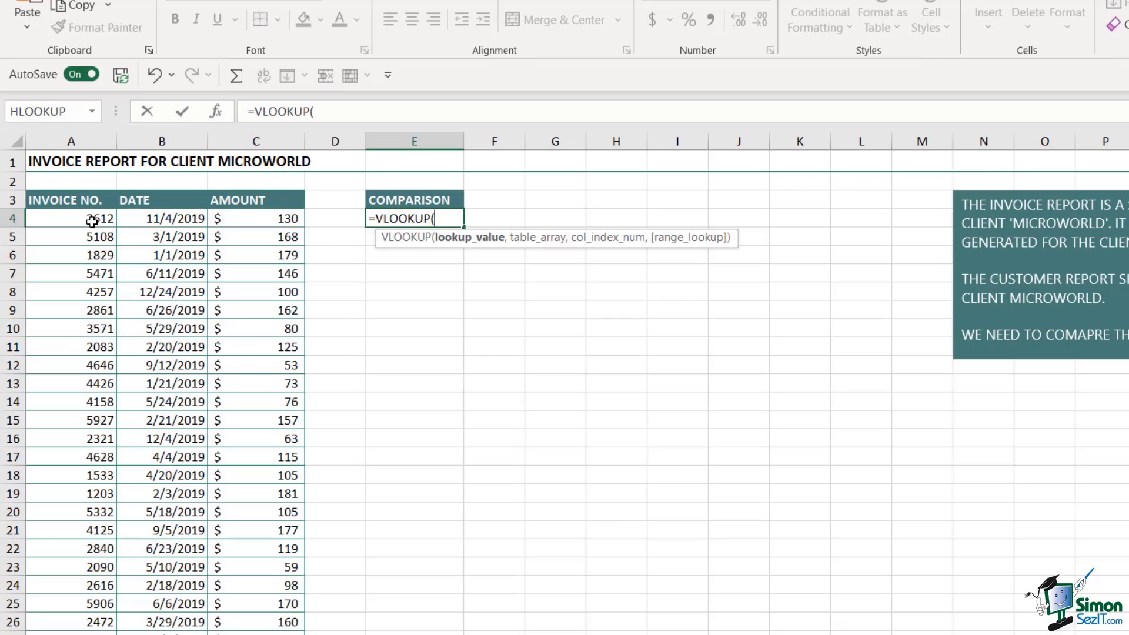
pyautogui.click(92, 221)
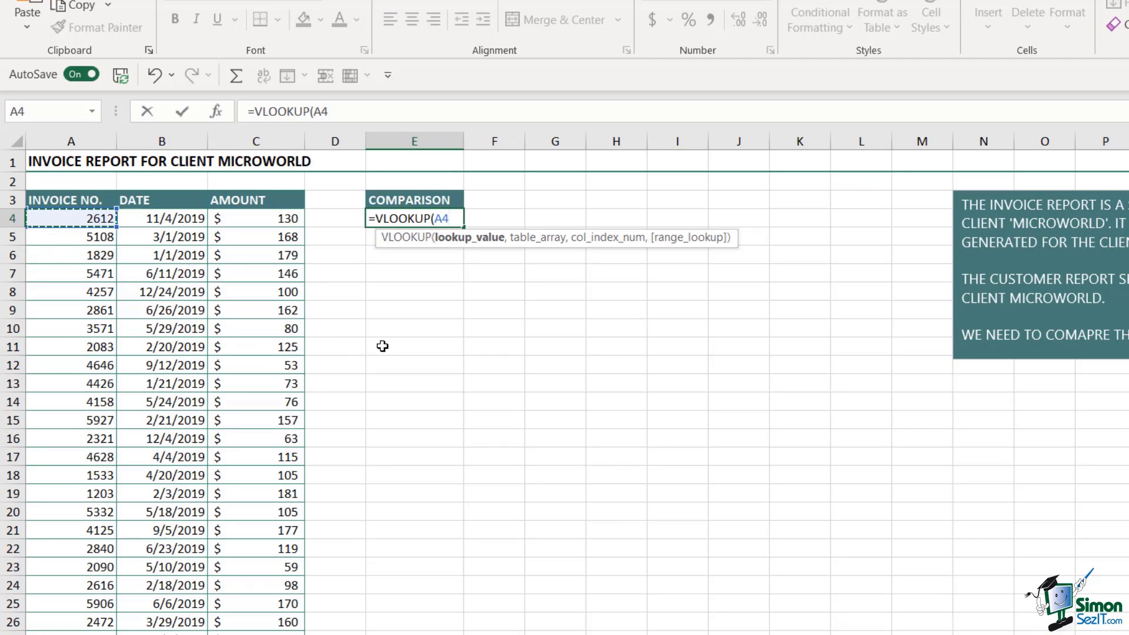
pyautogui.write(',')
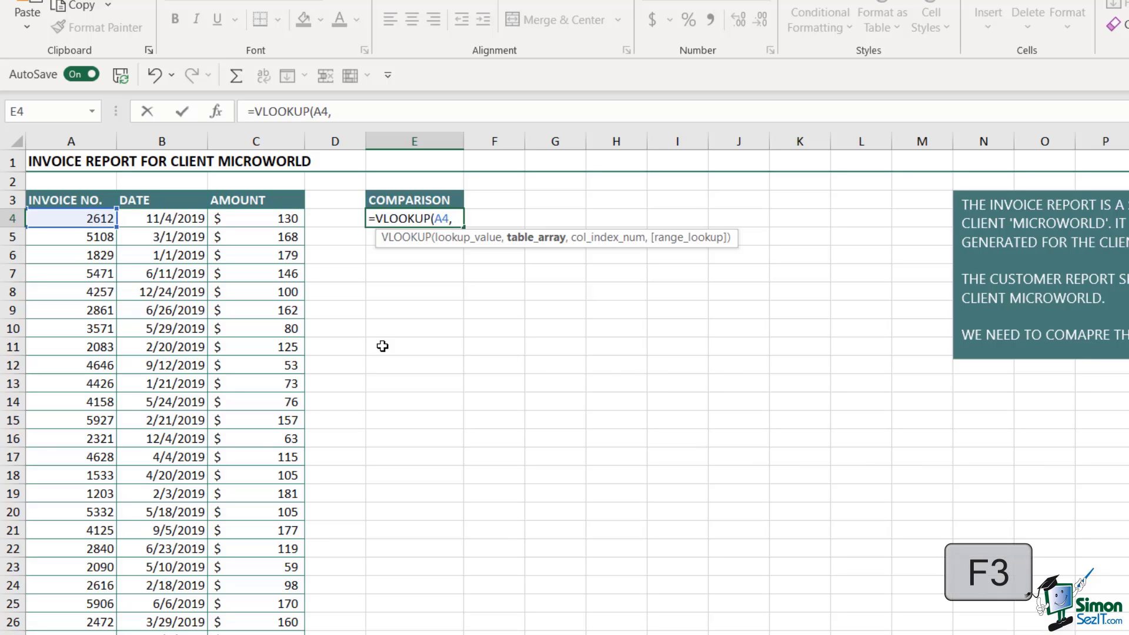
pyautogui.press('F3')
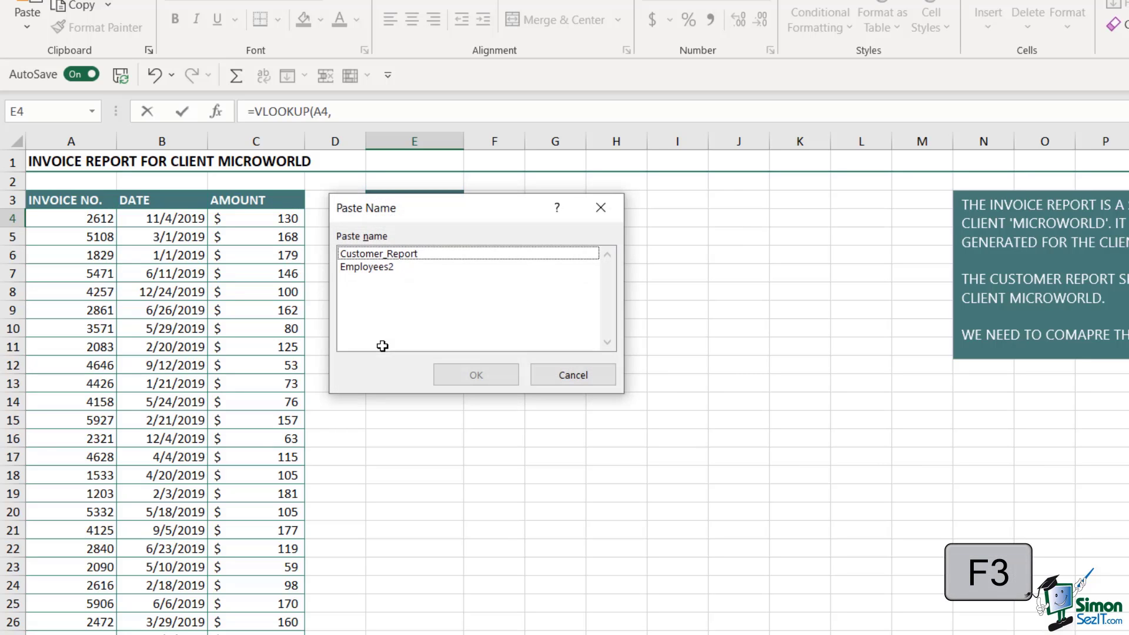
pyautogui.click(401, 254)
pyautogui.click(484, 377)
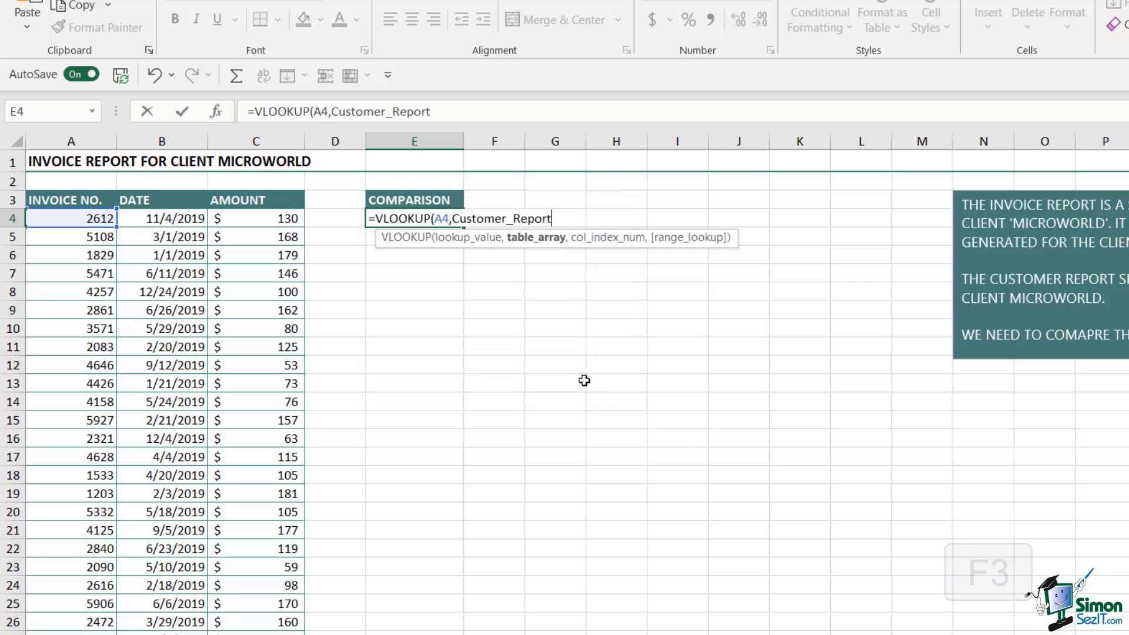
# Complete the VLOOKUP in E4 with column index 1 and FALSE for an exact match.
pyautogui.write(',')
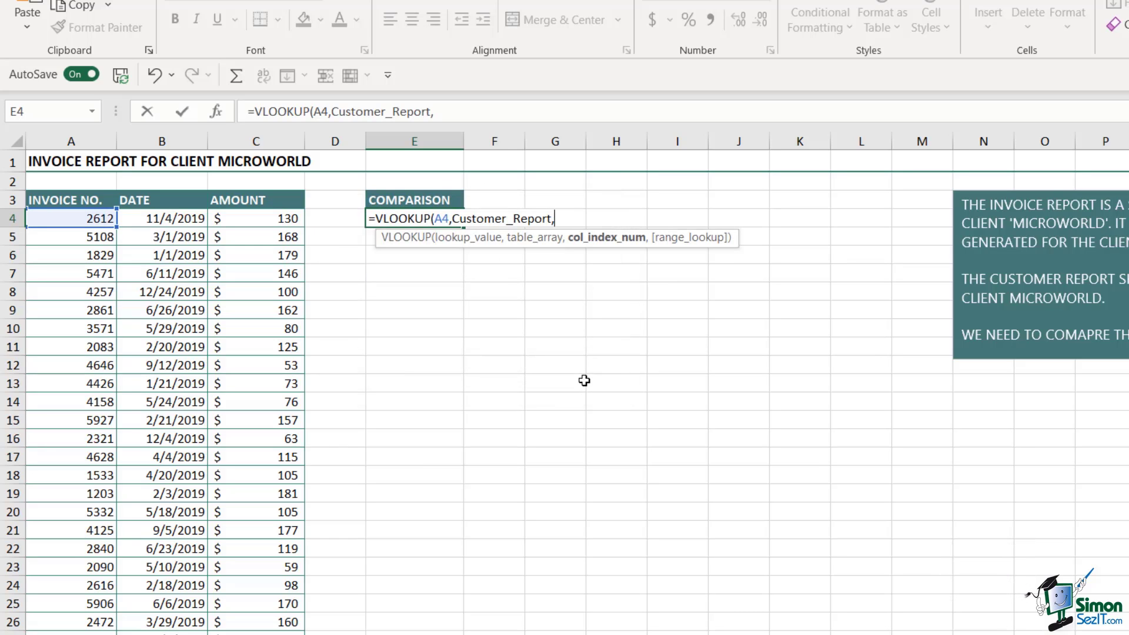
pyautogui.write('1,')
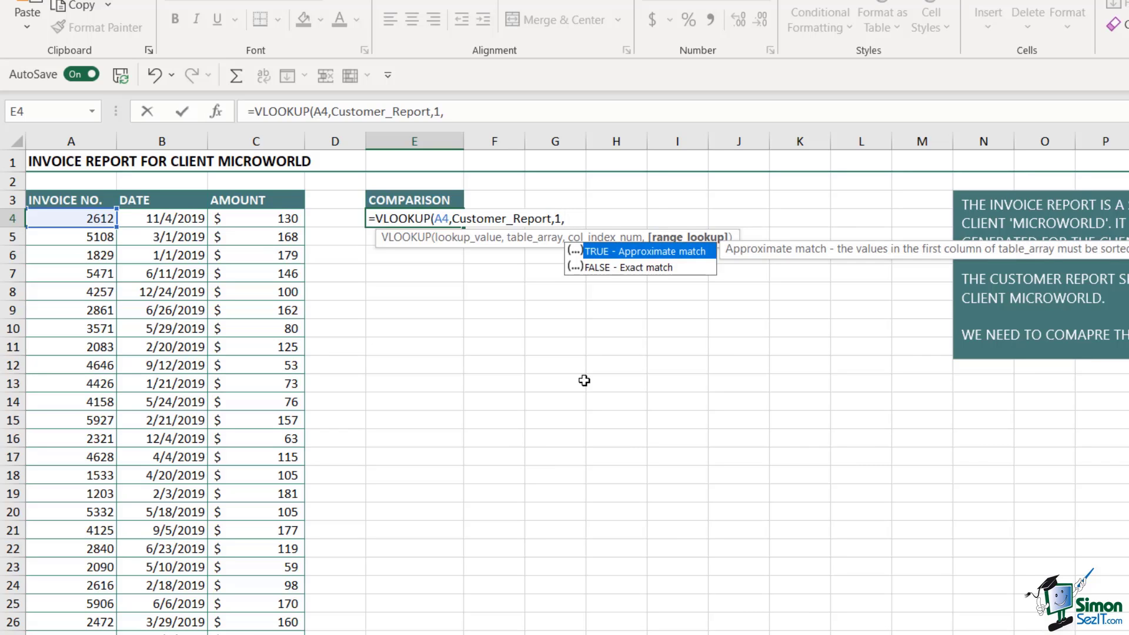
pyautogui.write('false)')
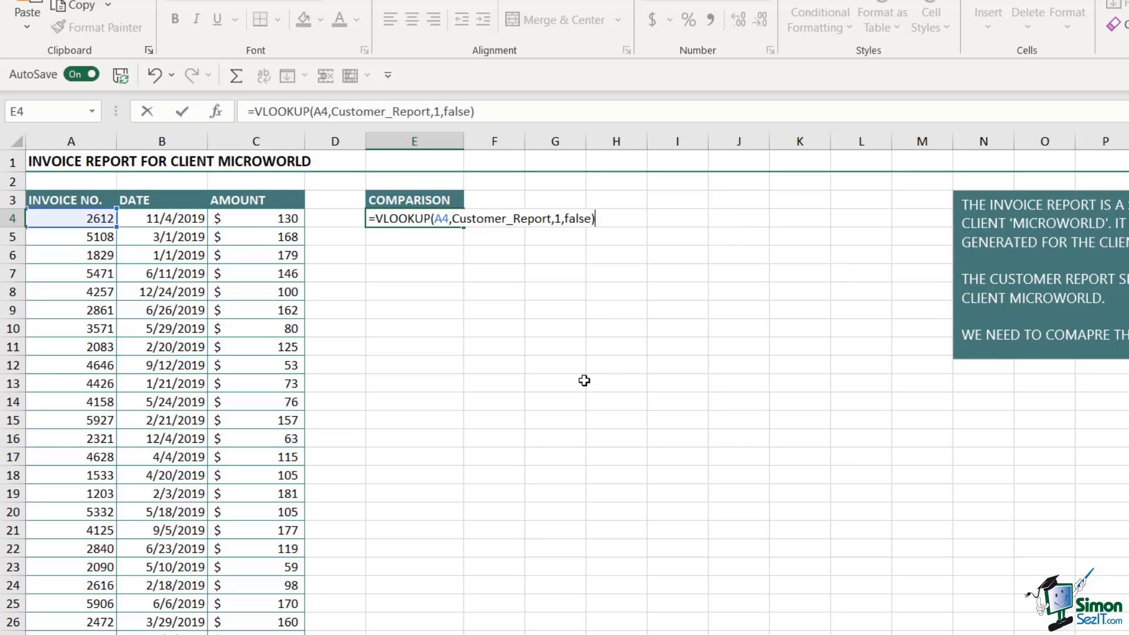
pyautogui.press('Return')
# Fill the VLOOKUP formula from E4 down the Comparison column to row 50.
pyautogui.click(447, 220)
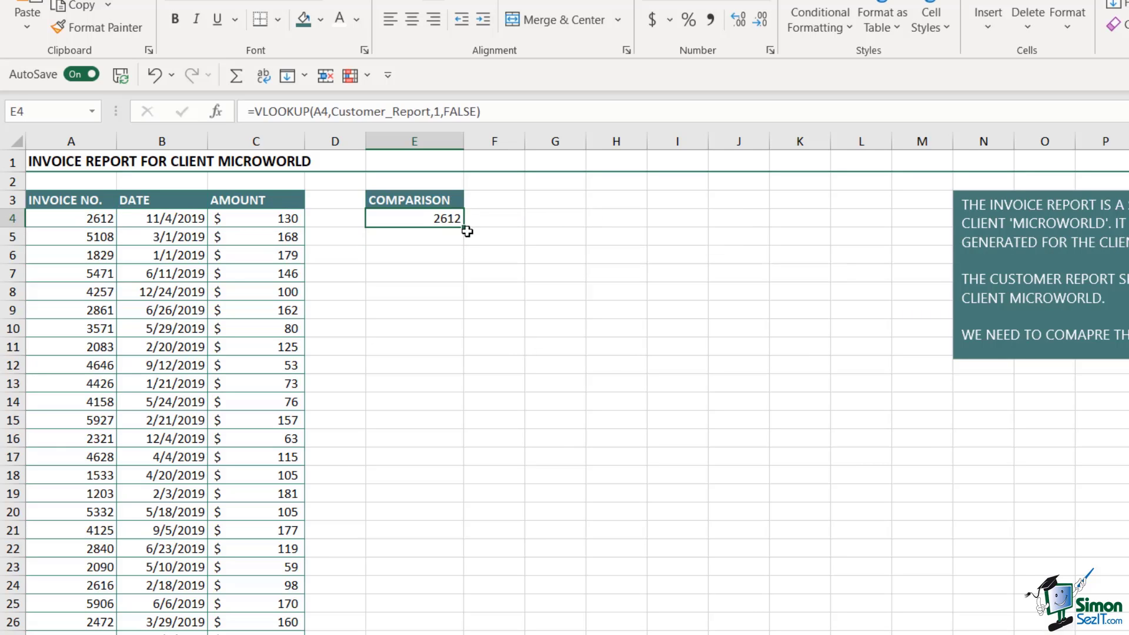
pyautogui.moveTo(467, 232); pyautogui.dragTo(469, 624)
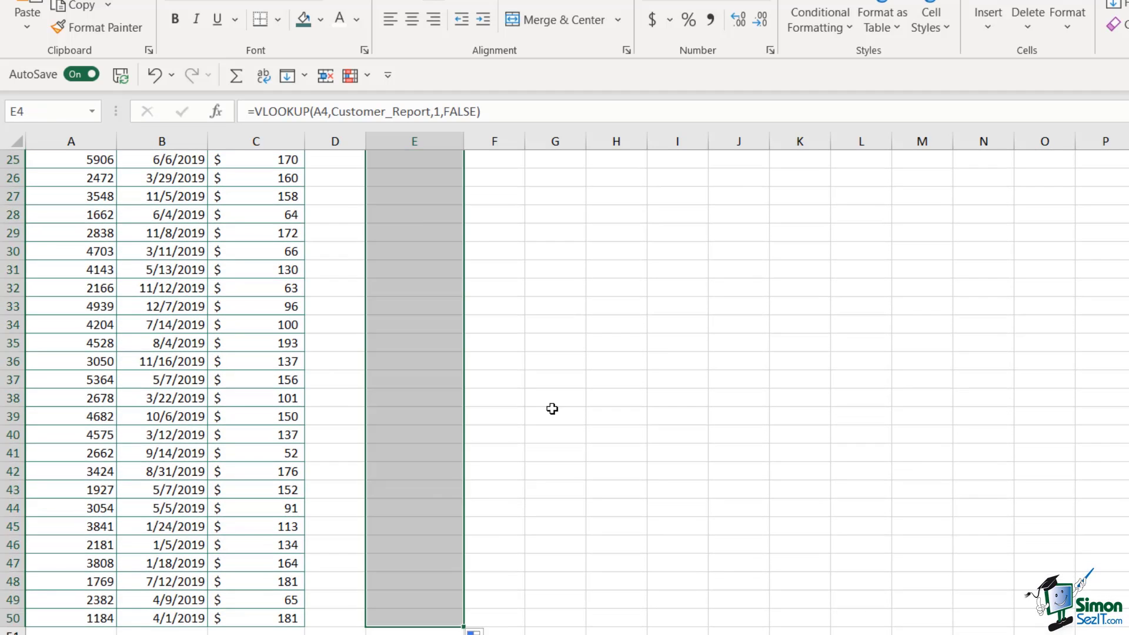
pyautogui.scroll(8, 560, 356)
pyautogui.click(559, 255)
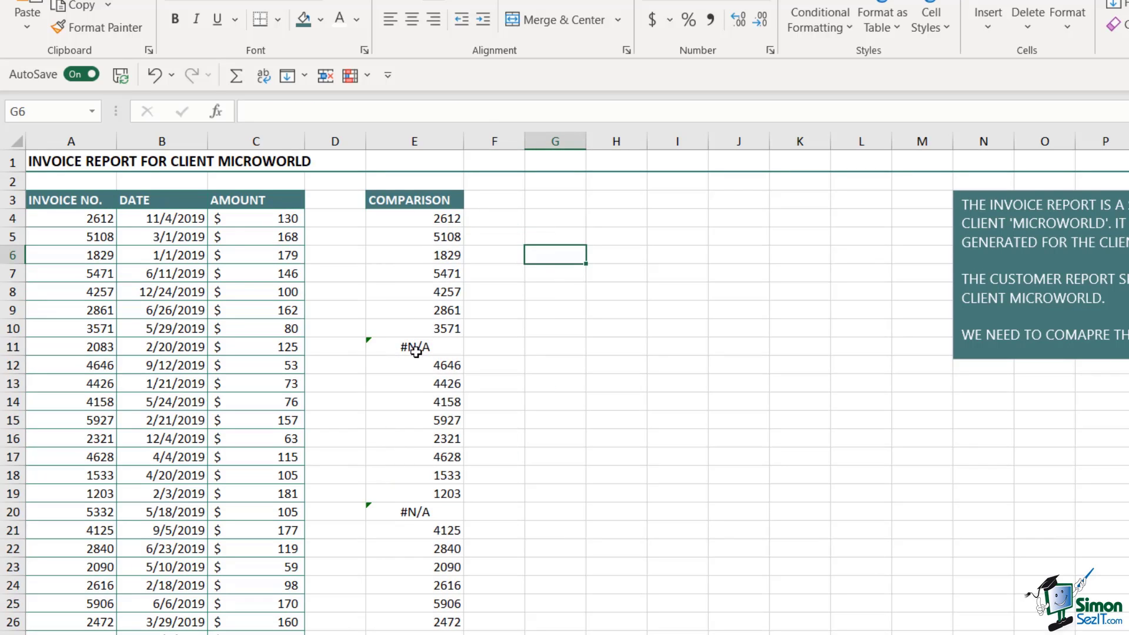
# Nest the VLOOKUP in E4 inside an ISNA function and fill it down the Comparison column.
pyautogui.click(416, 217)
pyautogui.press('F2')
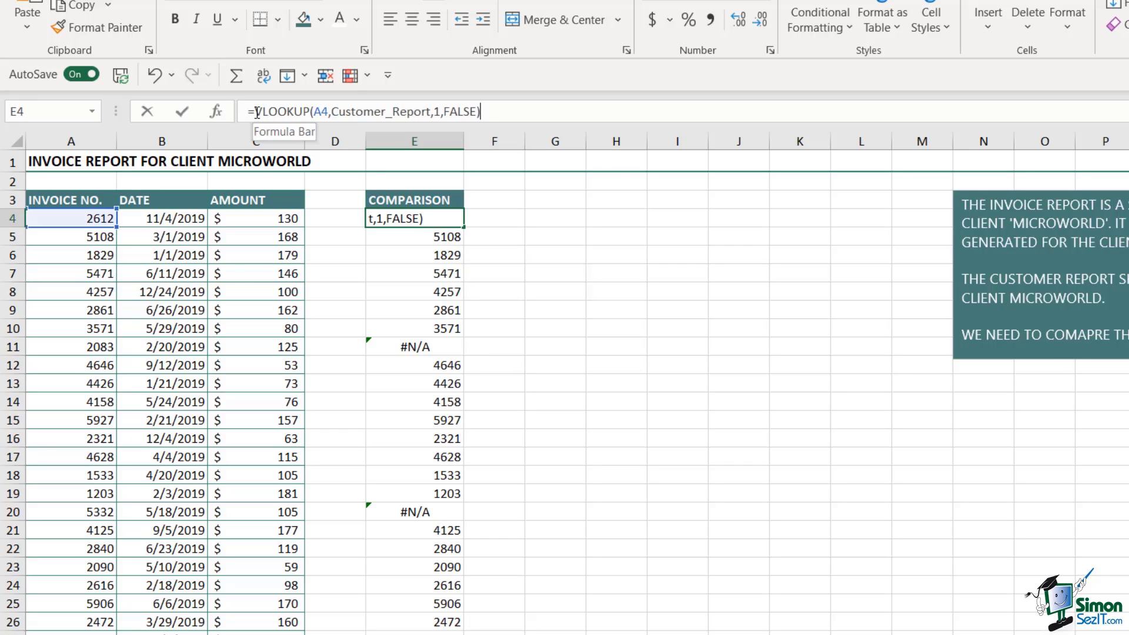
pyautogui.click(257, 112)
pyautogui.write('ISNA')
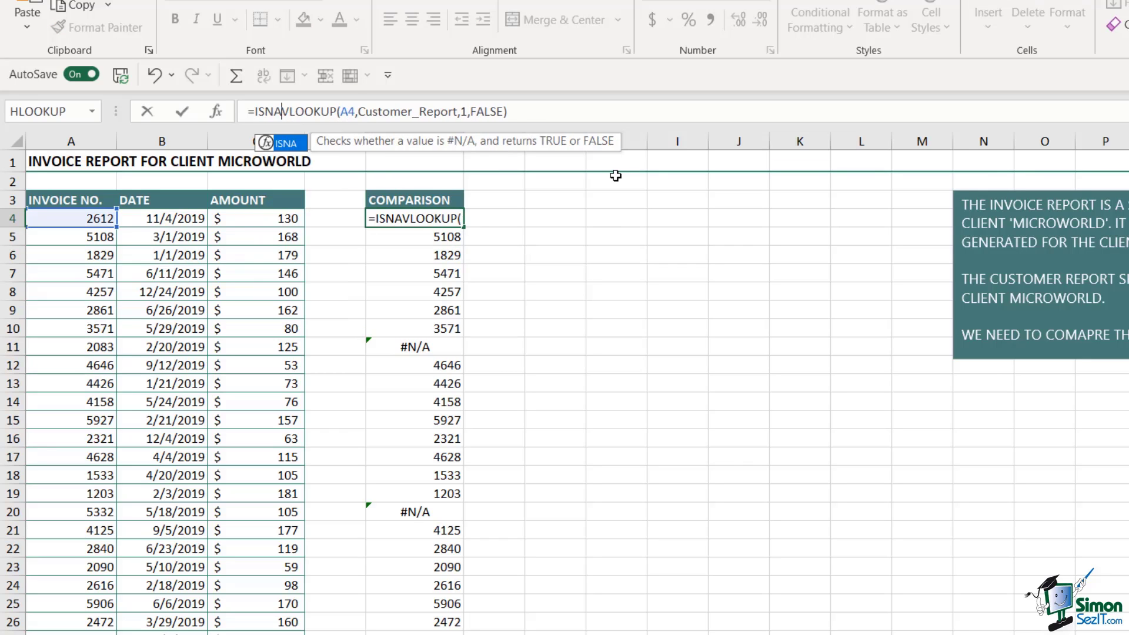
pyautogui.write('(')
pyautogui.click(516, 115)
pyautogui.write(')')
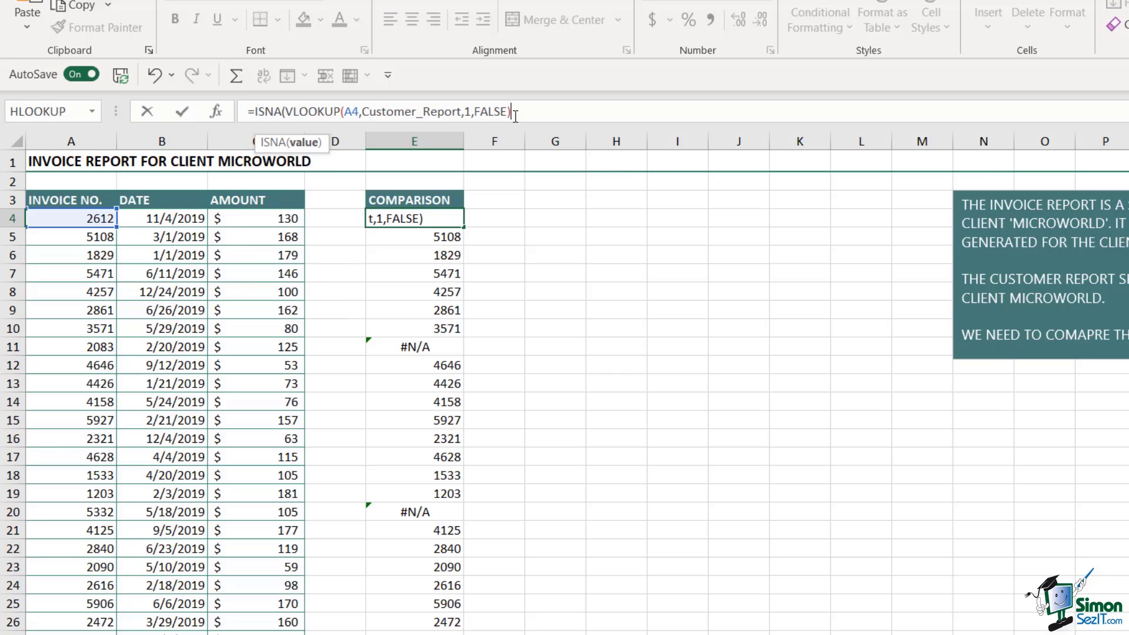
pyautogui.press('Return')
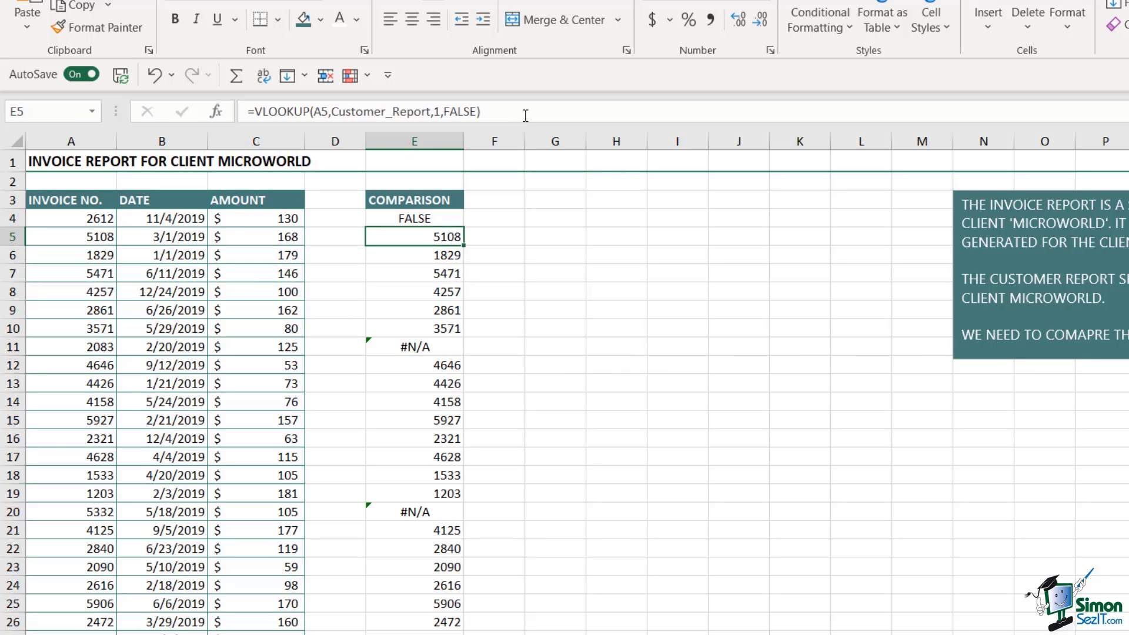
pyautogui.click(433, 219)
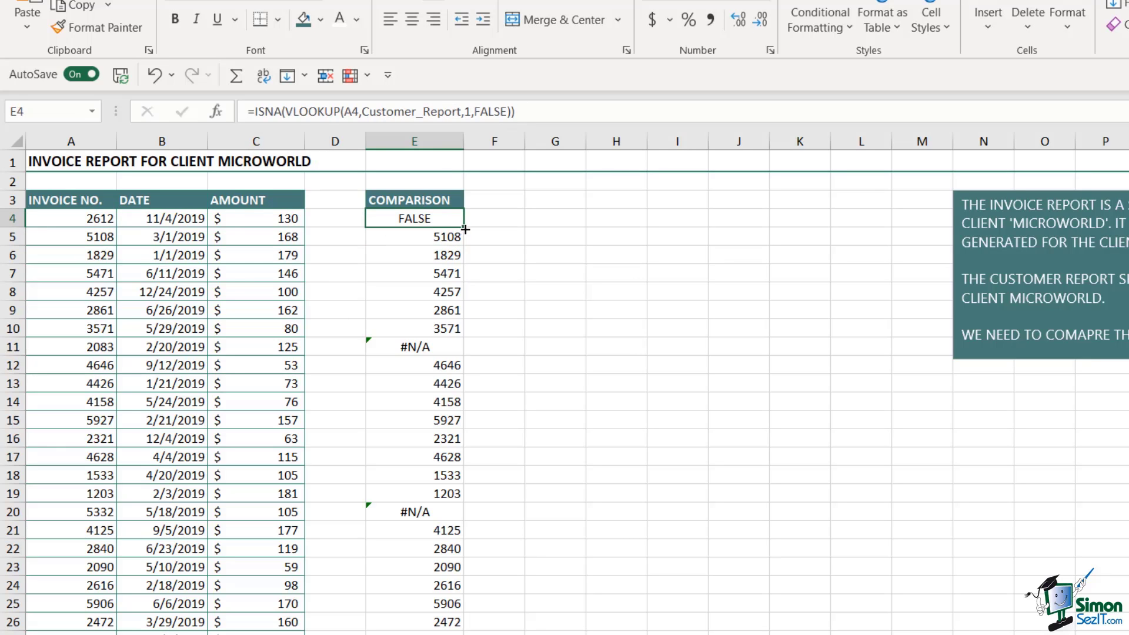
pyautogui.moveTo(465, 228); pyautogui.dragTo(465, 634)
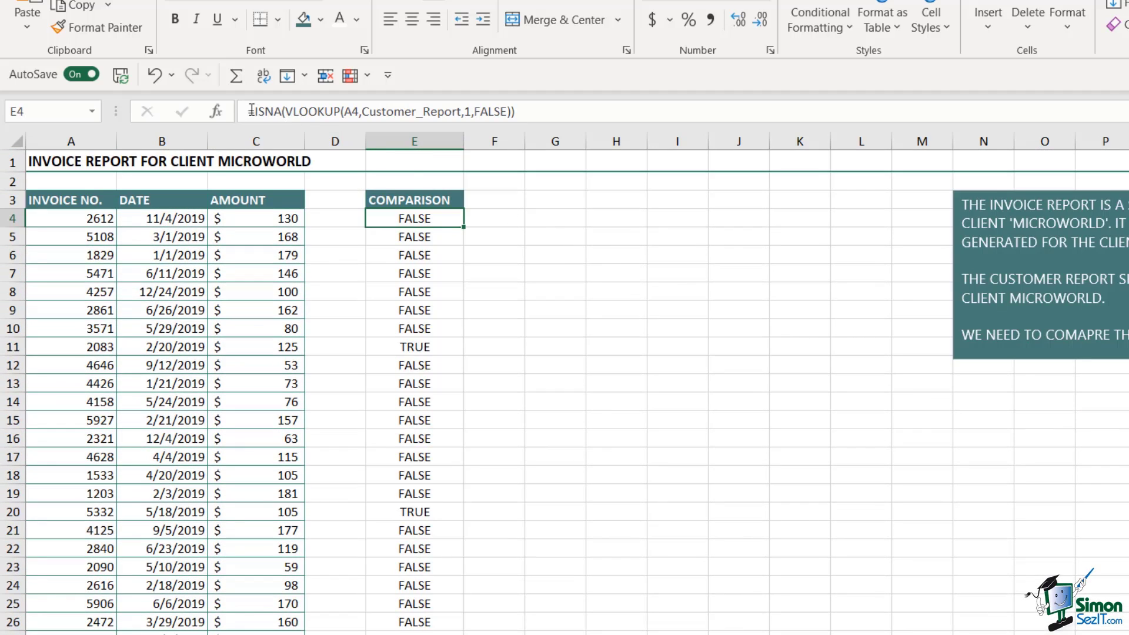
# Wrap the ISNA formula in E4 in an IF function that returns "Missing" if true and "OK" if false.
pyautogui.click(255, 111)
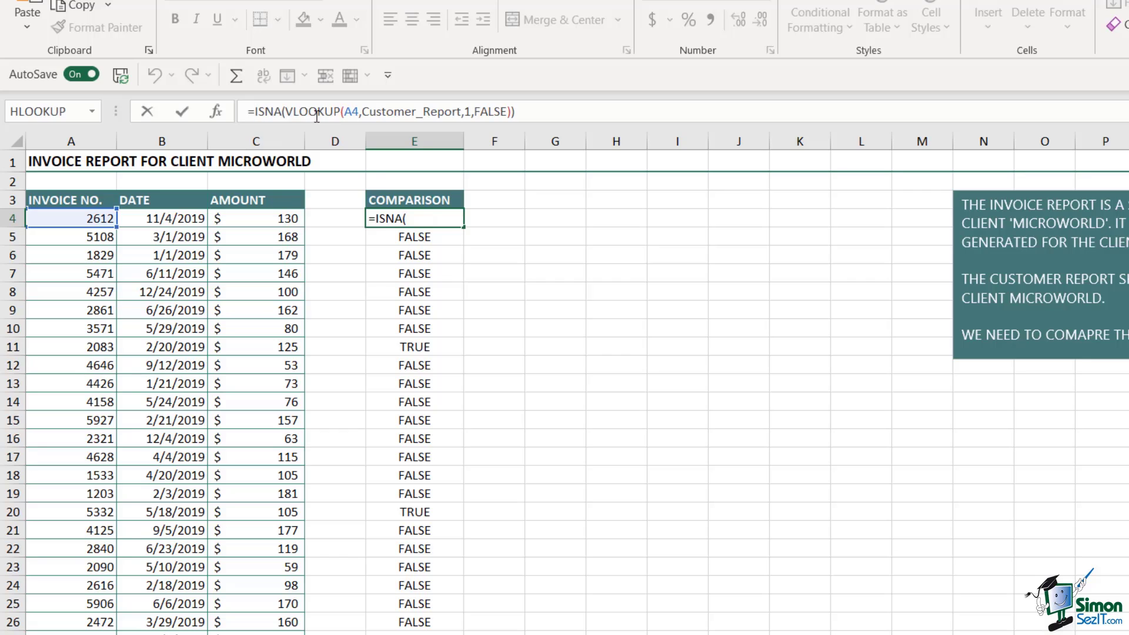
pyautogui.write('IF(')
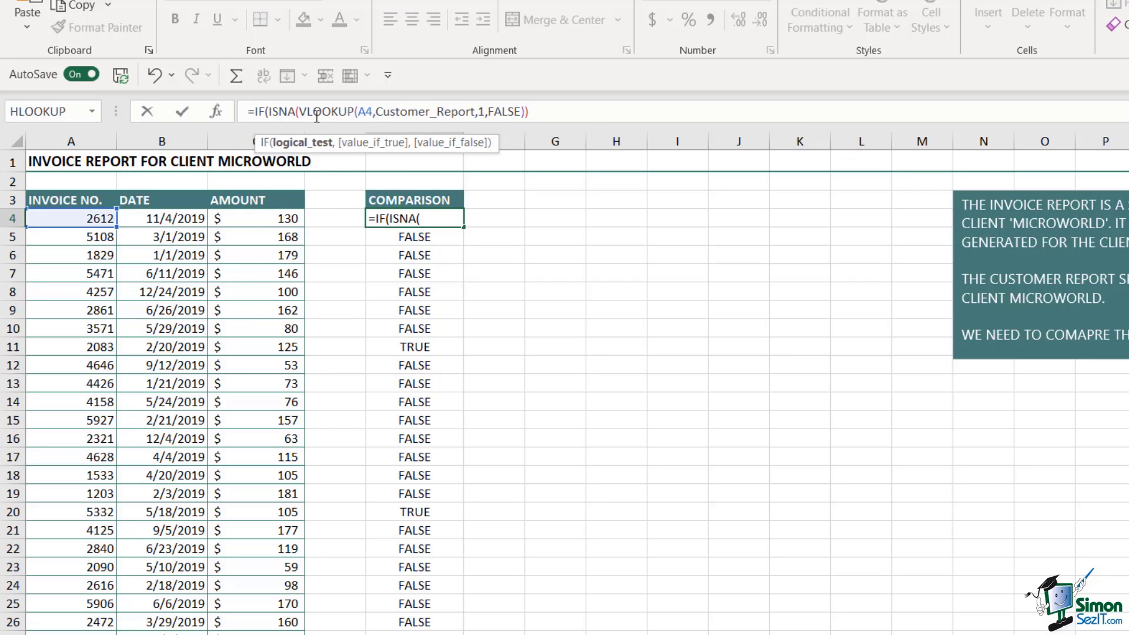
pyautogui.click(532, 111)
pyautogui.write(',')
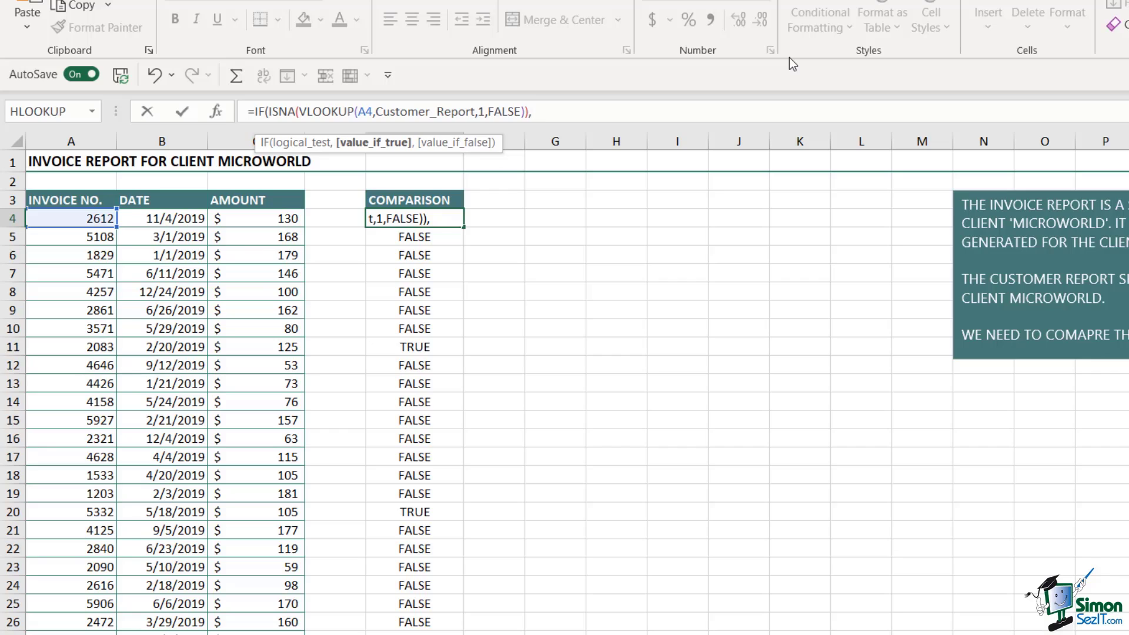
pyautogui.write('"Missing"')
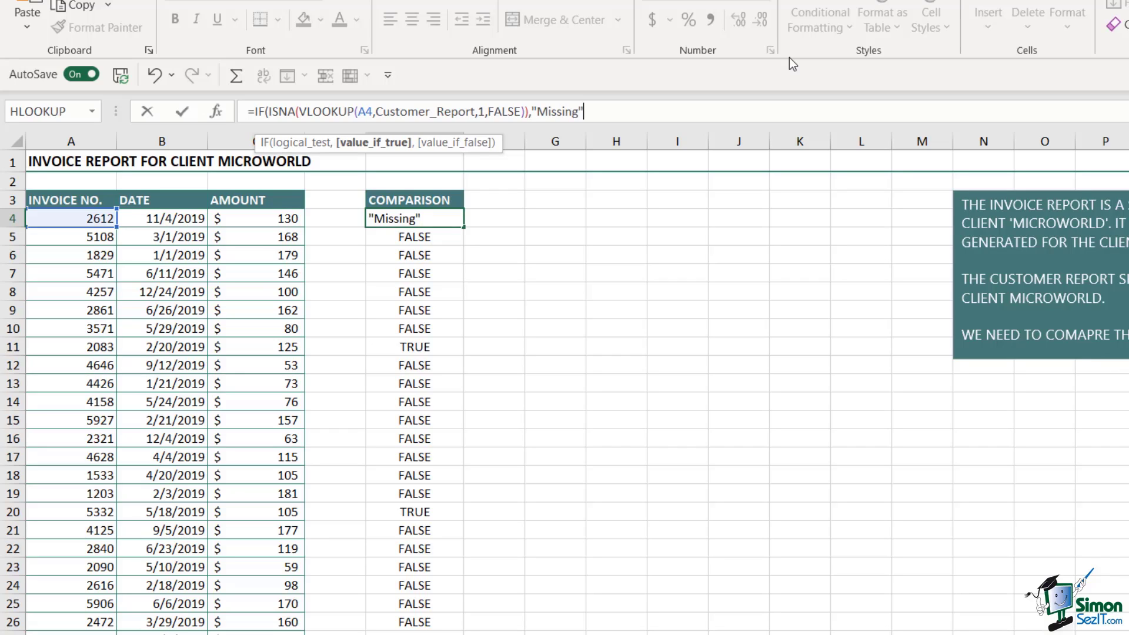
pyautogui.write(',"')
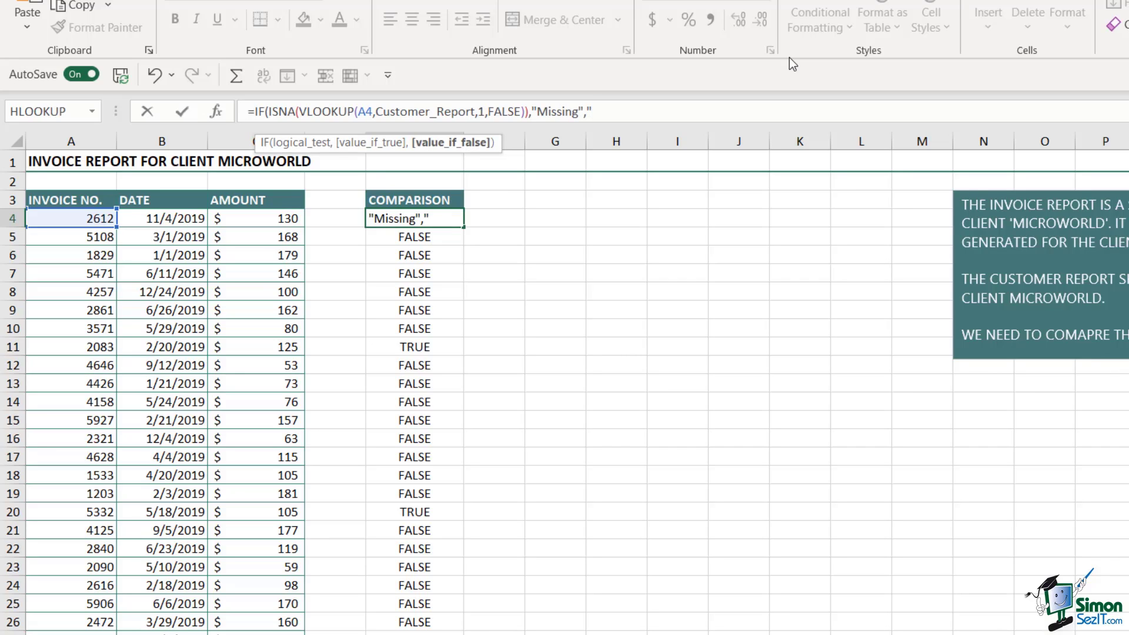
pyautogui.write('OK")')
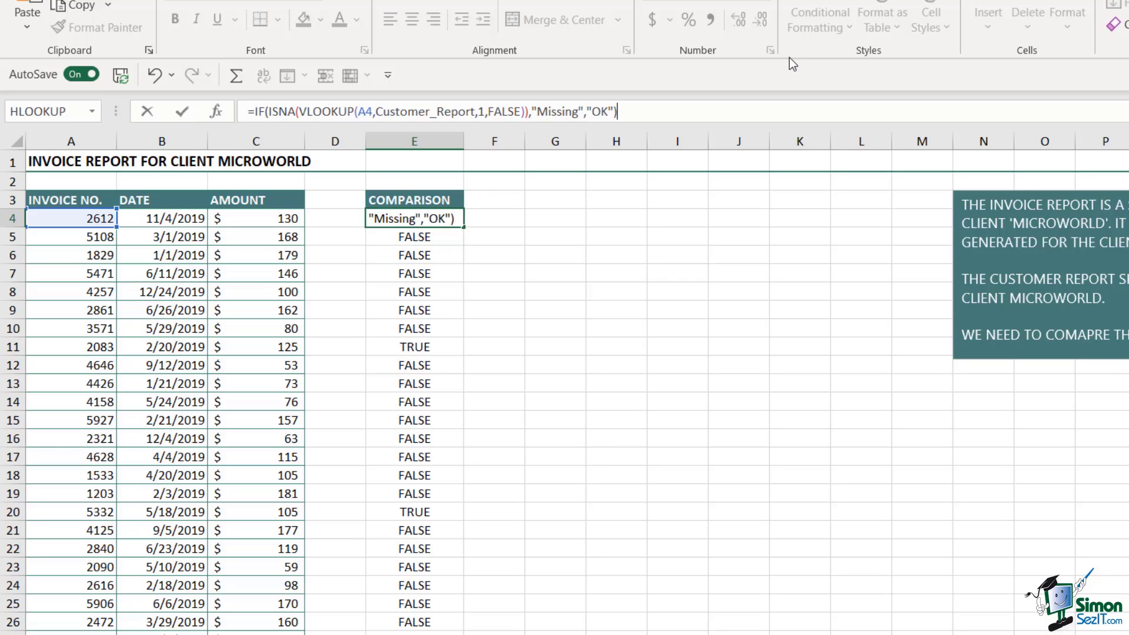
pyautogui.press('Return')
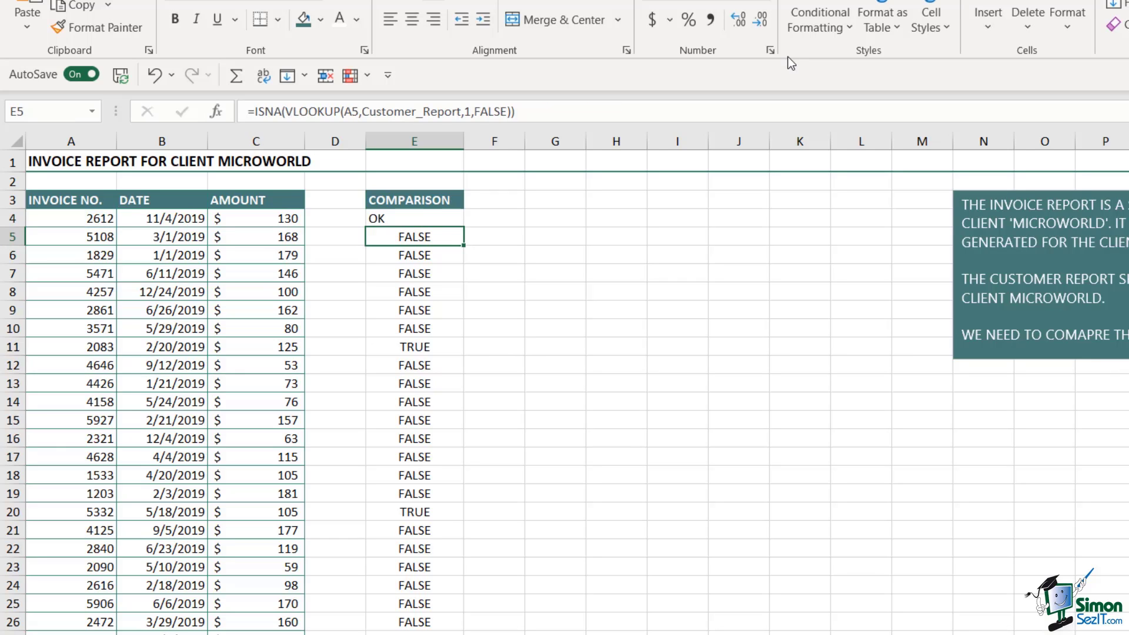
# Fill the IF formula from E4 down the Comparison column.
pyautogui.click(429, 221)
pyautogui.moveTo(463, 227); pyautogui.dragTo(465, 633)
pyautogui.scroll(8, 567, 328)
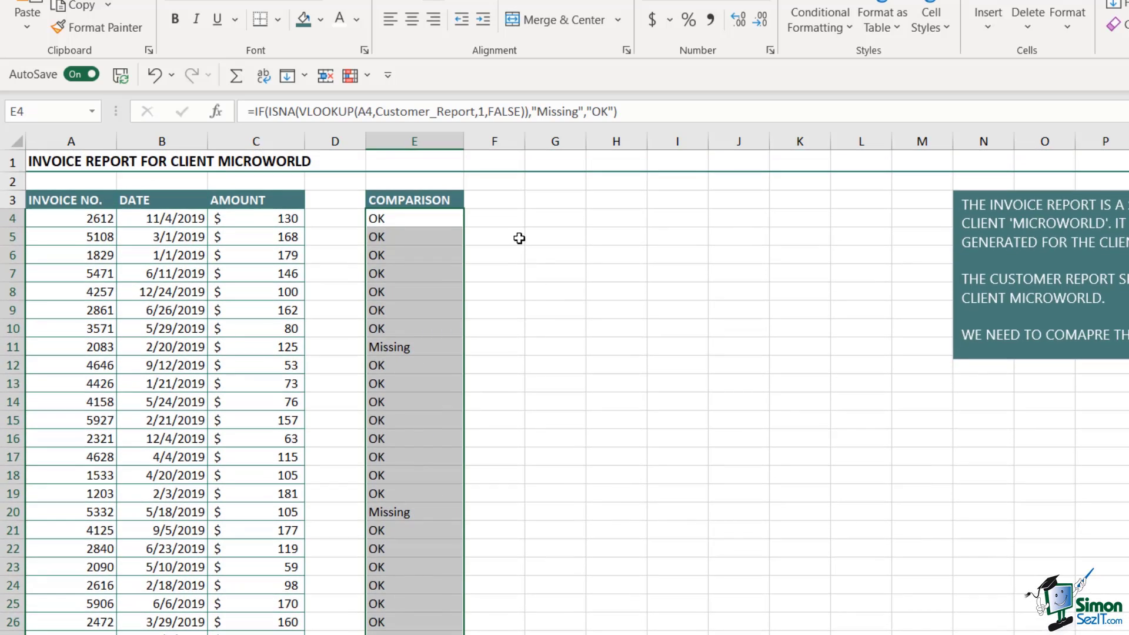
pyautogui.click(519, 238)
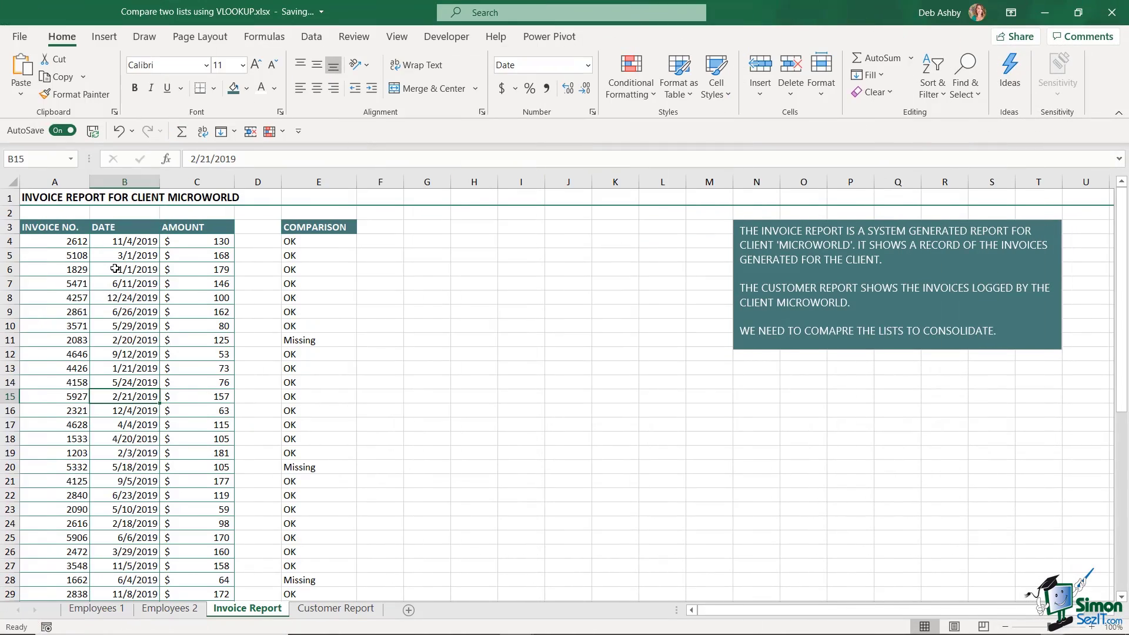
# Examine the invoice records flagged as missing in rows 11 and 20.
pyautogui.click(115, 269)
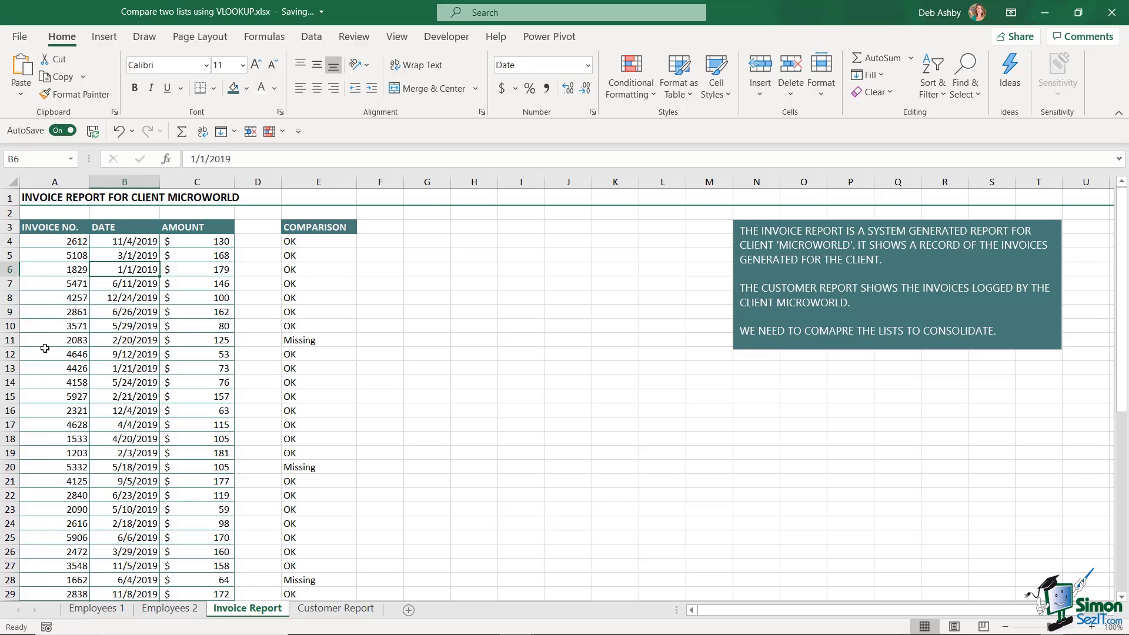
pyautogui.moveTo(31, 342); pyautogui.dragTo(200, 340)
pyautogui.moveTo(38, 471); pyautogui.dragTo(200, 467)
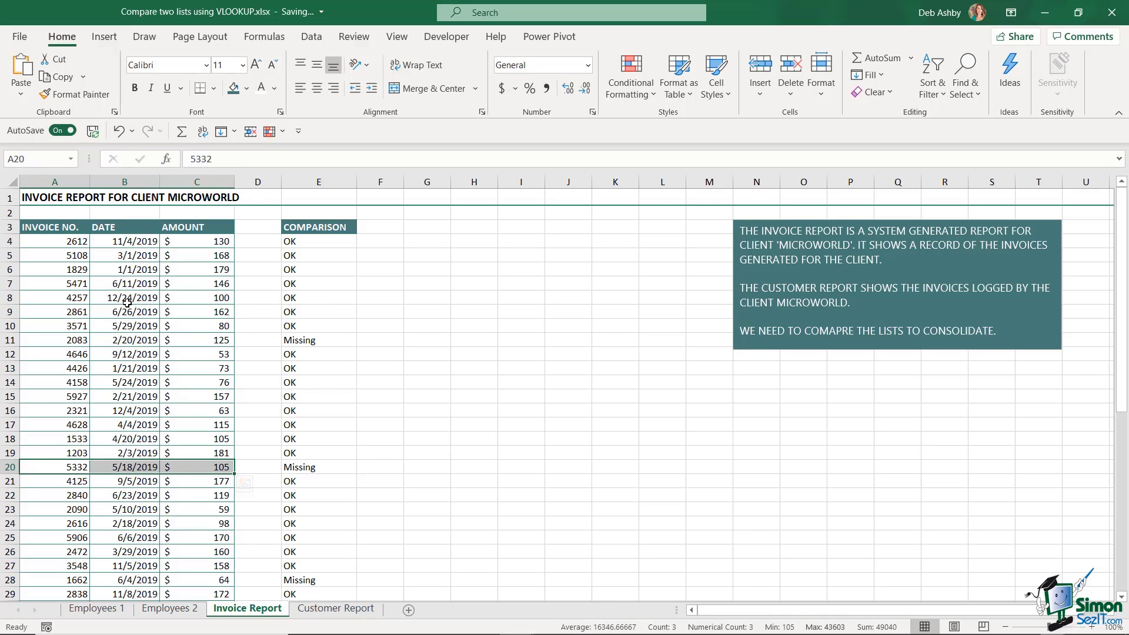
pyautogui.click(134, 242)
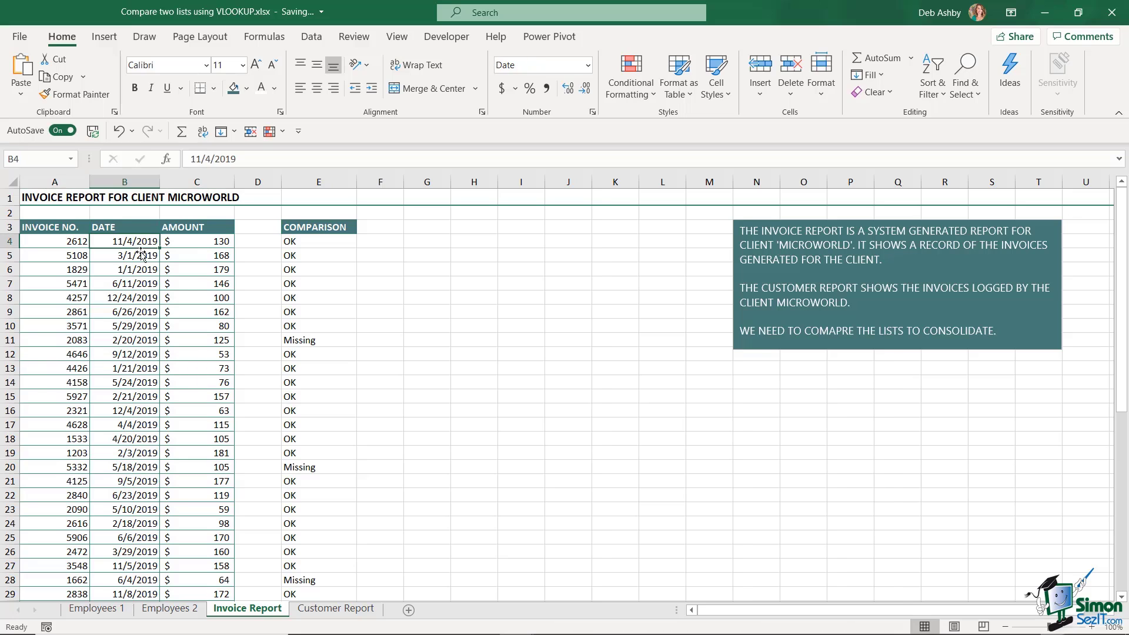
# Copy the ISNA(VLOOKUP(A4,Customer_Report,1,FALSE)) part of the formula in E4, leaving the cell unchanged.
pyautogui.click(307, 243)
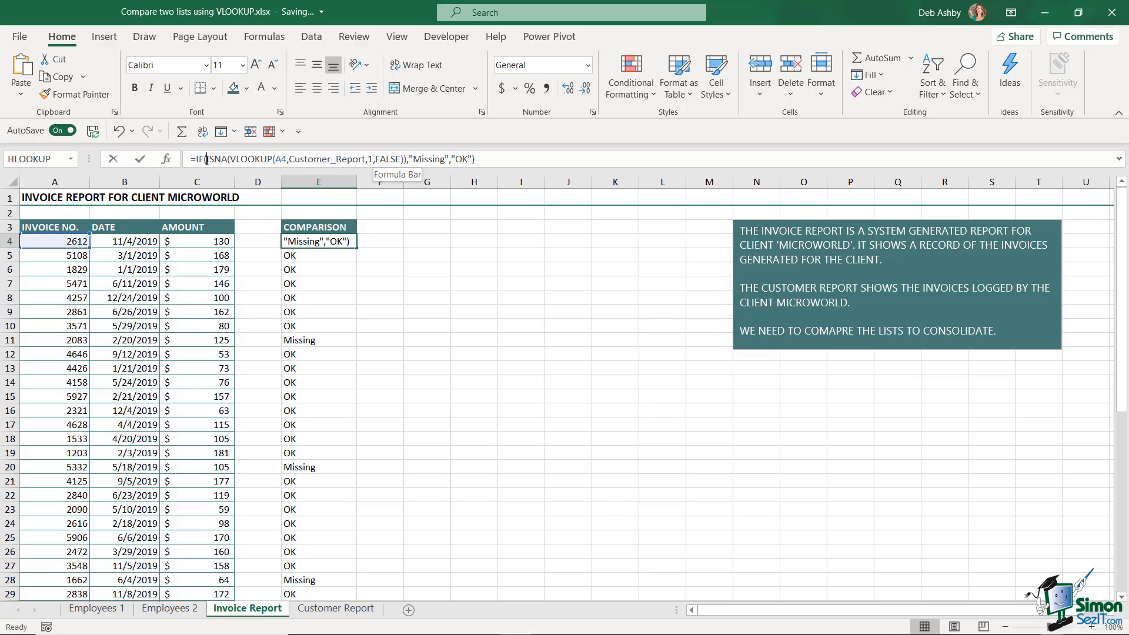
pyautogui.moveTo(207, 160); pyautogui.dragTo(408, 162)
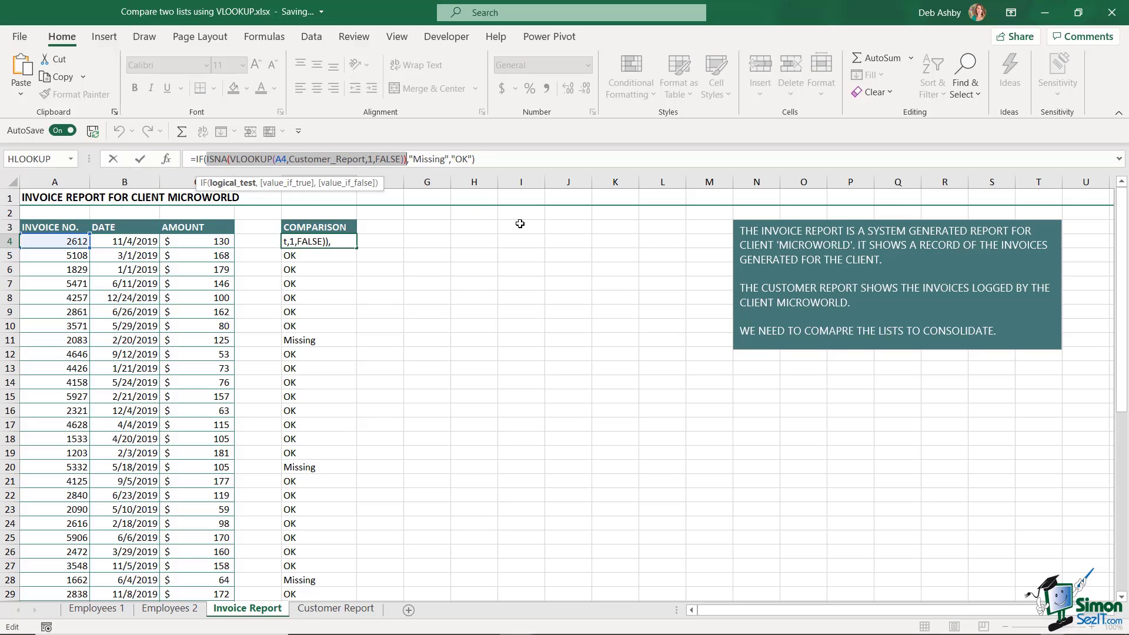
pyautogui.hotkey('ctrl', 'c')
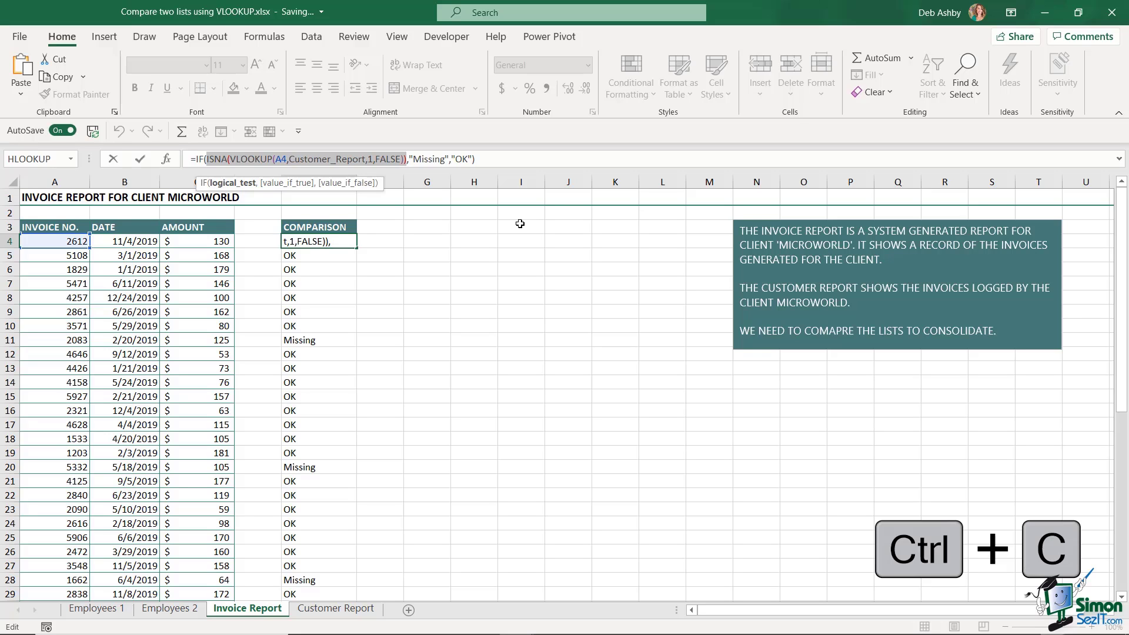
pyautogui.press('Escape')
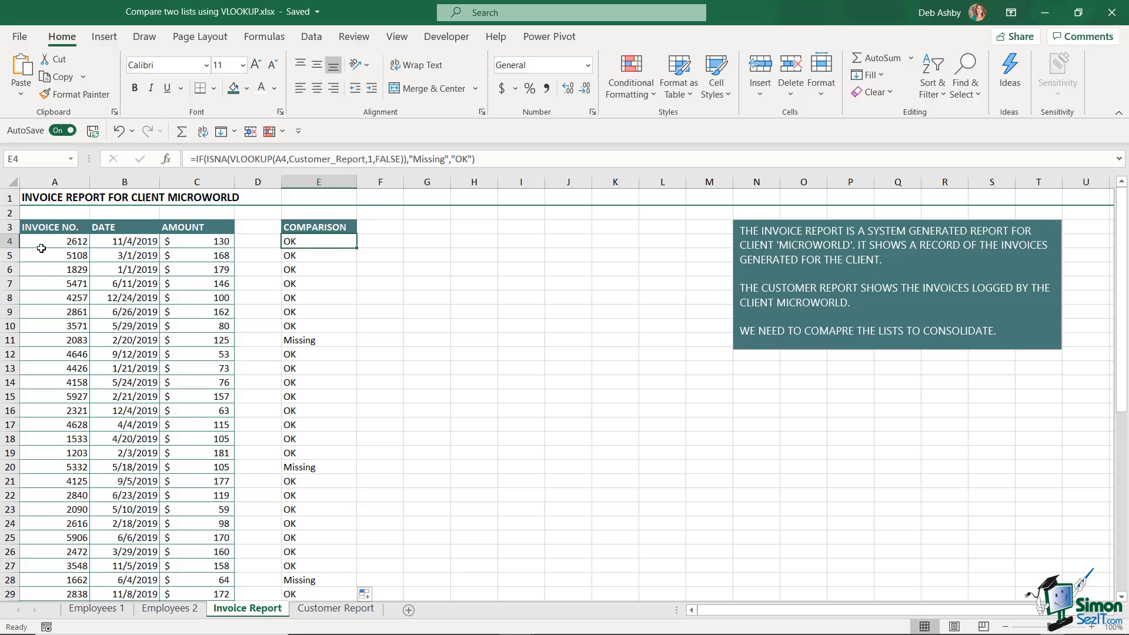
# Set up a formula-based conditional formatting rule for A4:C50 using =ISNA(VLOOKUP(A4,Customer_Report,1,FALSE)), pasting the copied formula.
pyautogui.moveTo(31, 242); pyautogui.dragTo(227, 547)
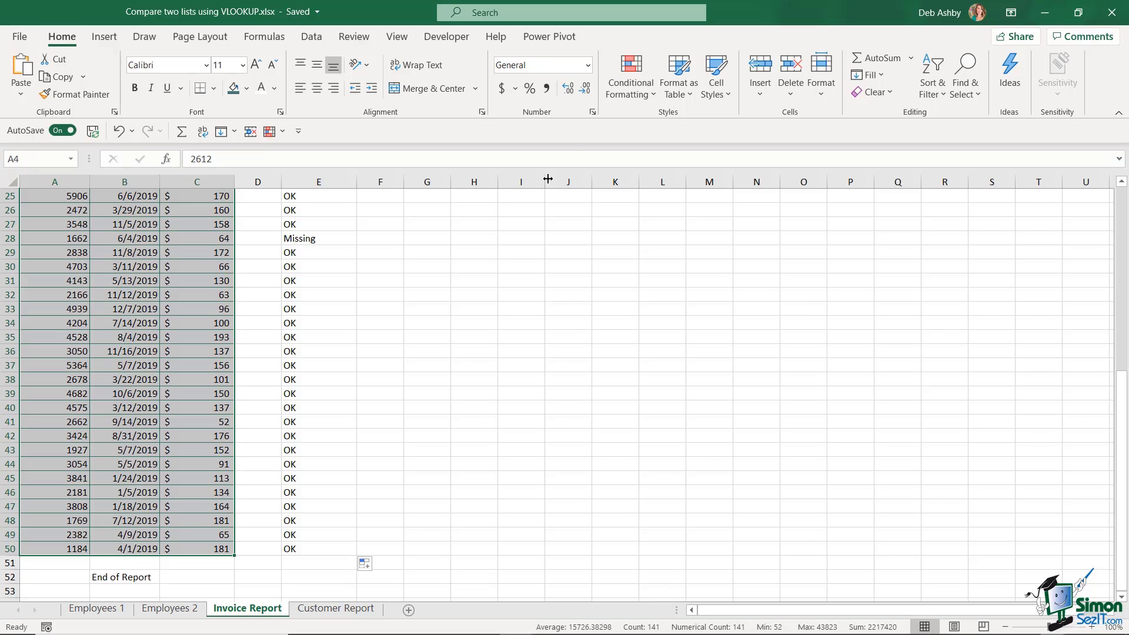
pyautogui.click(628, 88)
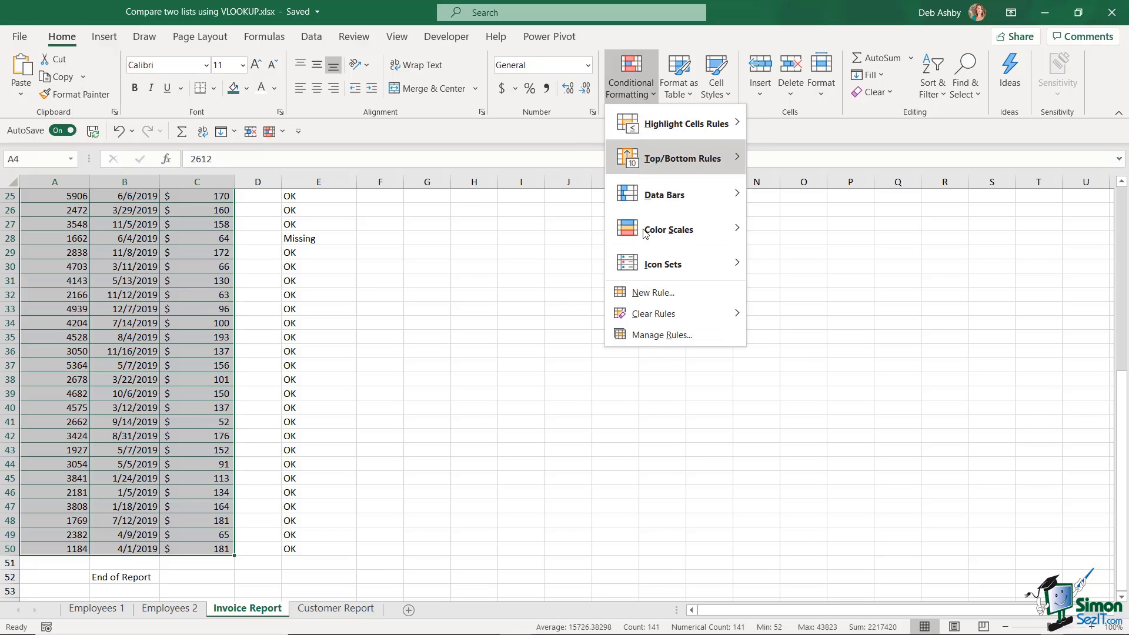
pyautogui.click(668, 295)
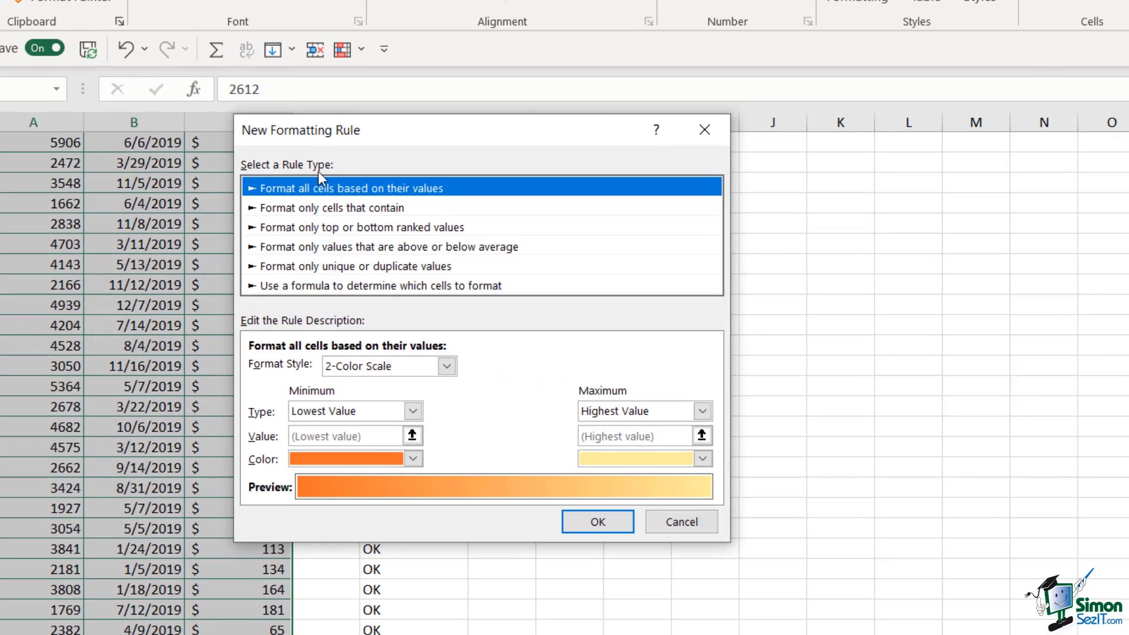
pyautogui.click(535, 287)
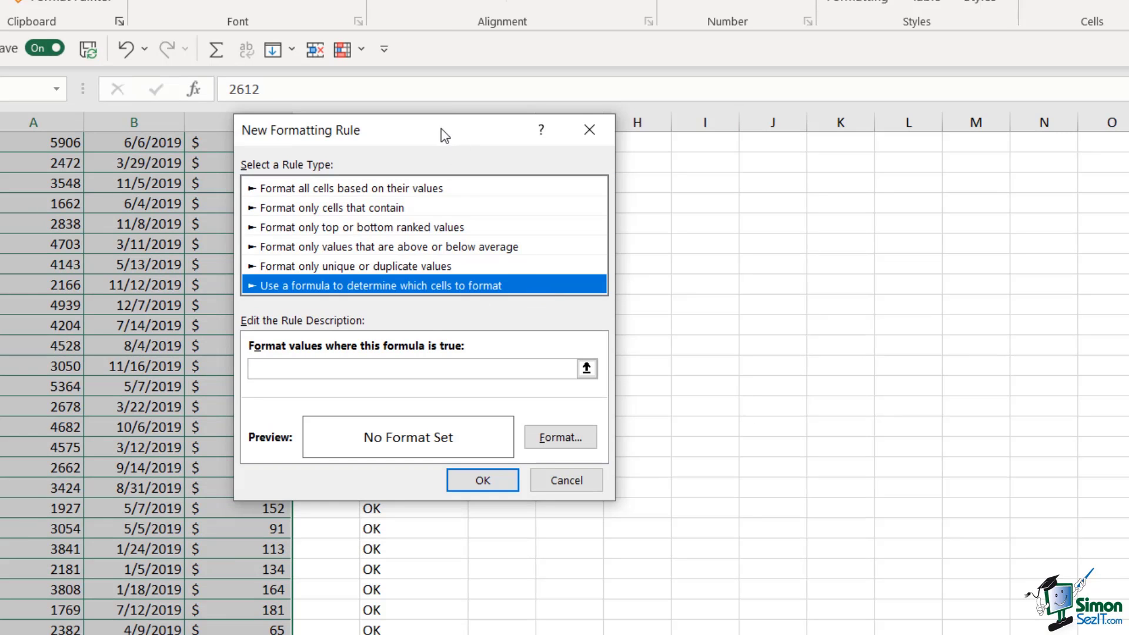
pyautogui.moveTo(441, 130); pyautogui.dragTo(634, 66)
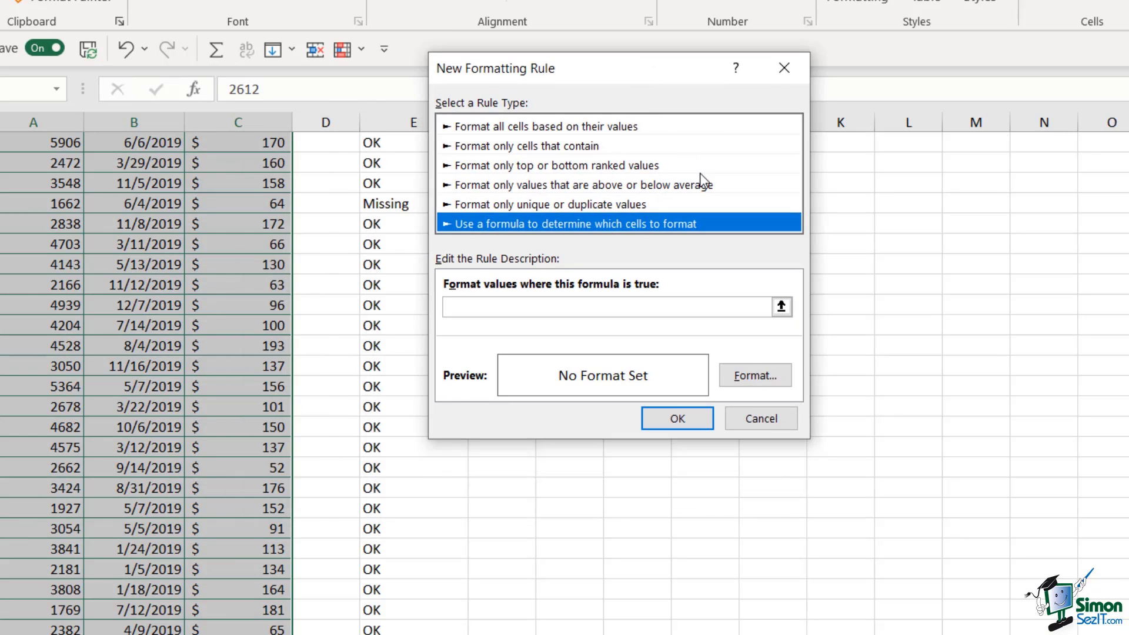
pyautogui.click(453, 306)
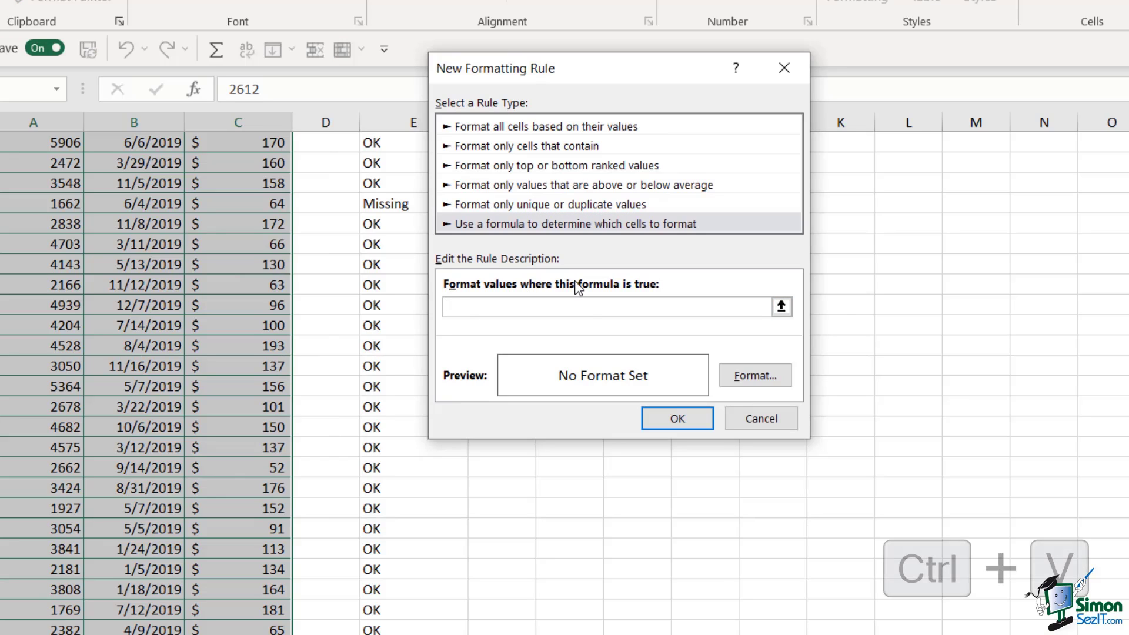
pyautogui.hotkey('ctrl', 'v')
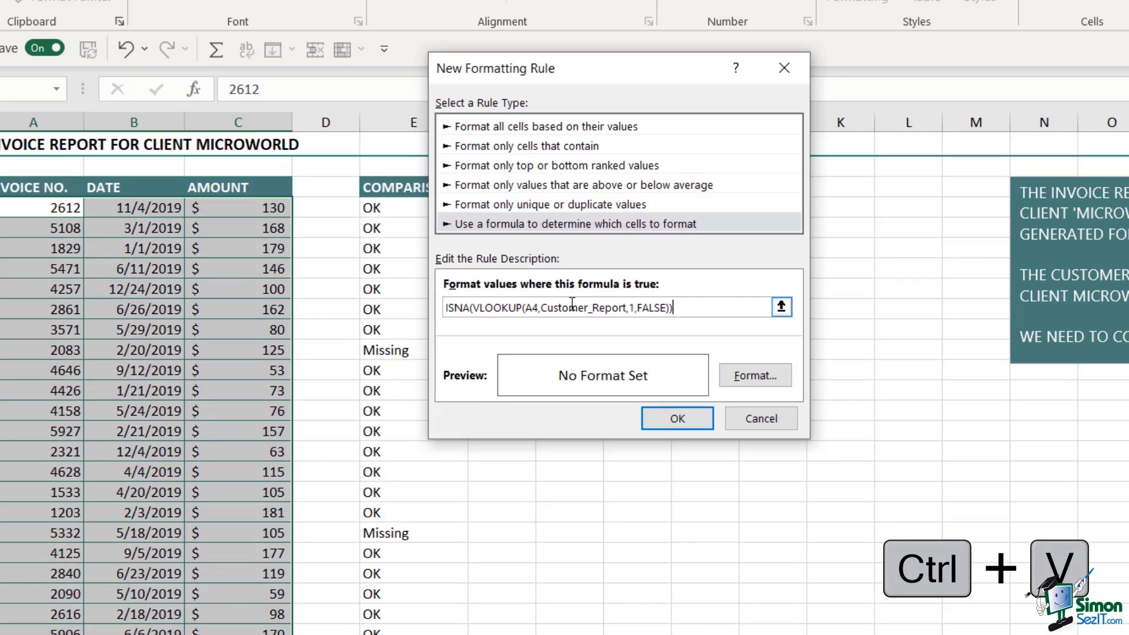
pyautogui.click(448, 308)
pyautogui.write('=')
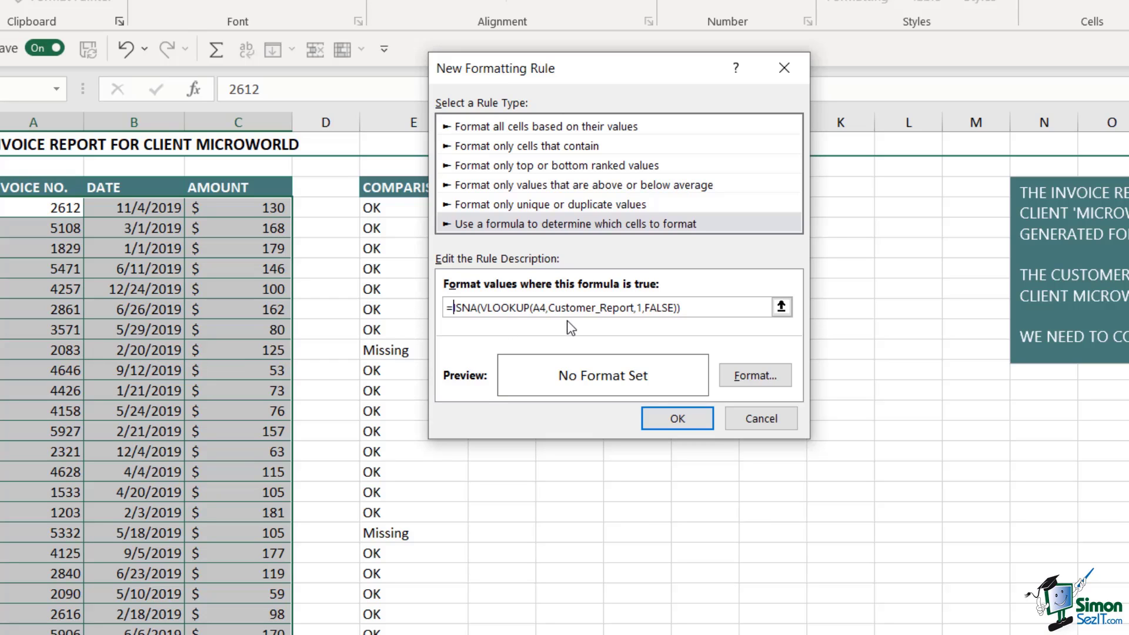
# Give the new rule a light teal fill and bold font, and apply it to the invoice records.
pyautogui.click(762, 376)
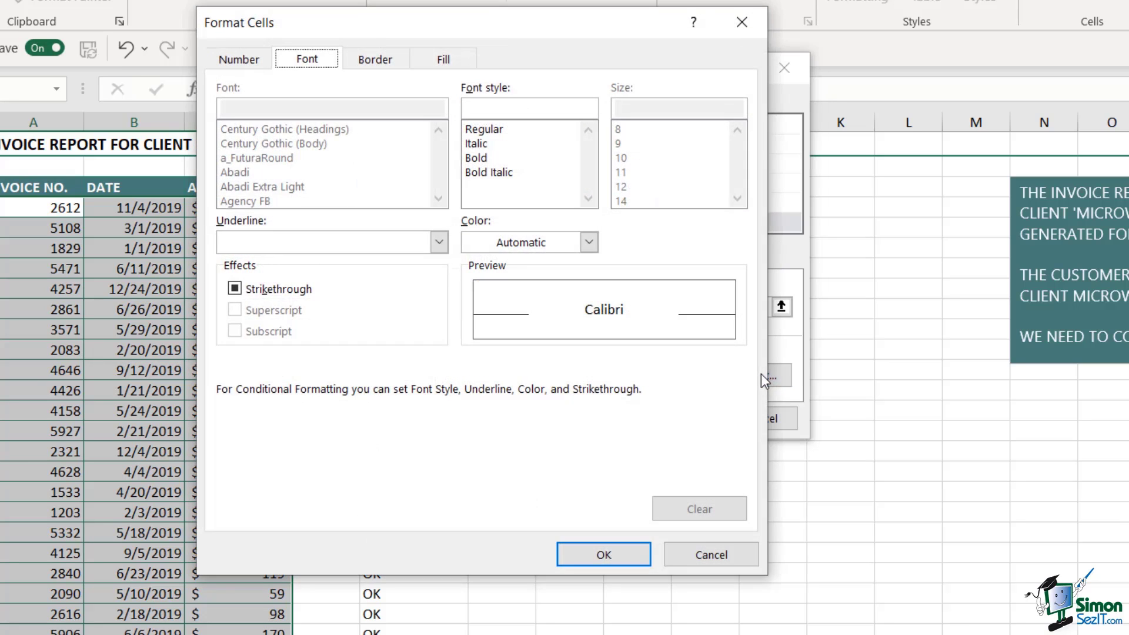
pyautogui.click(445, 60)
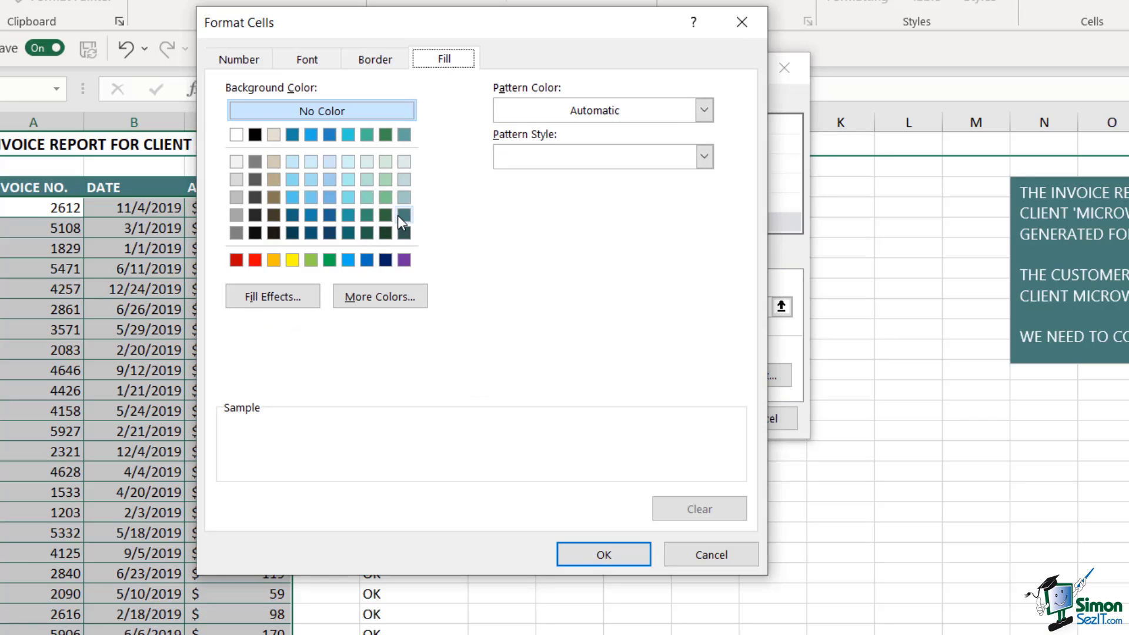
pyautogui.click(366, 196)
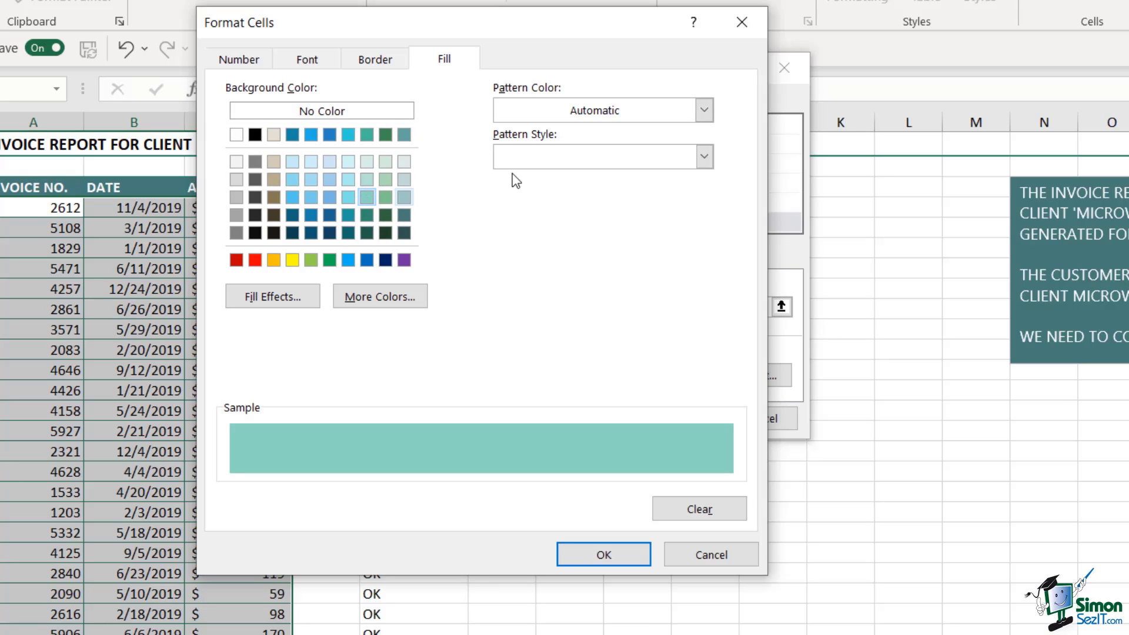
pyautogui.click(303, 58)
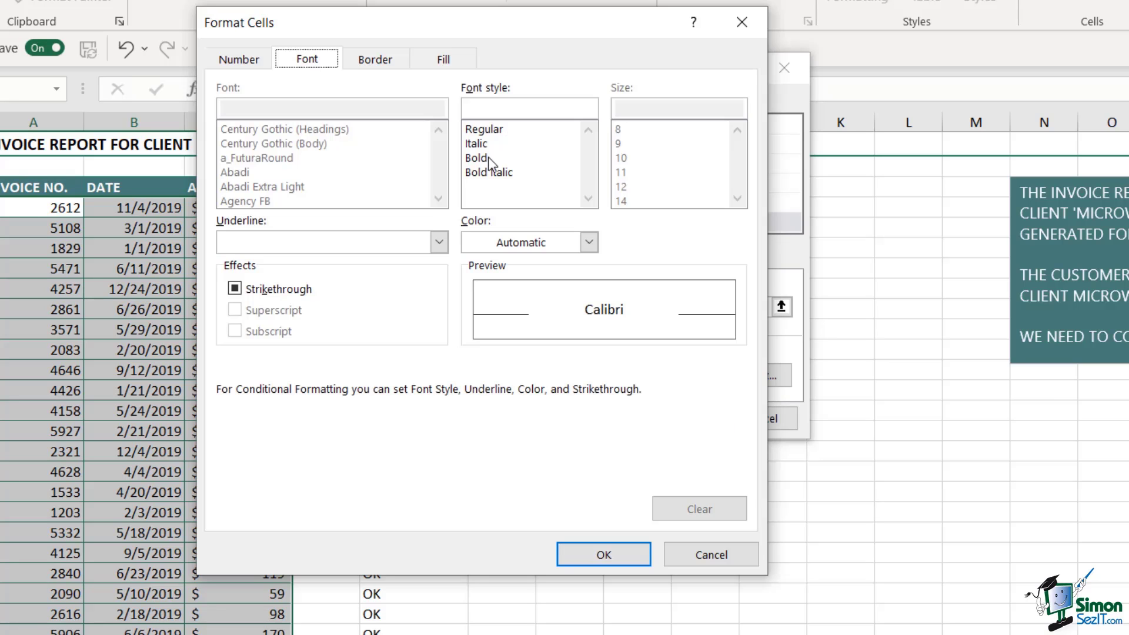
pyautogui.click(577, 158)
pyautogui.click(605, 556)
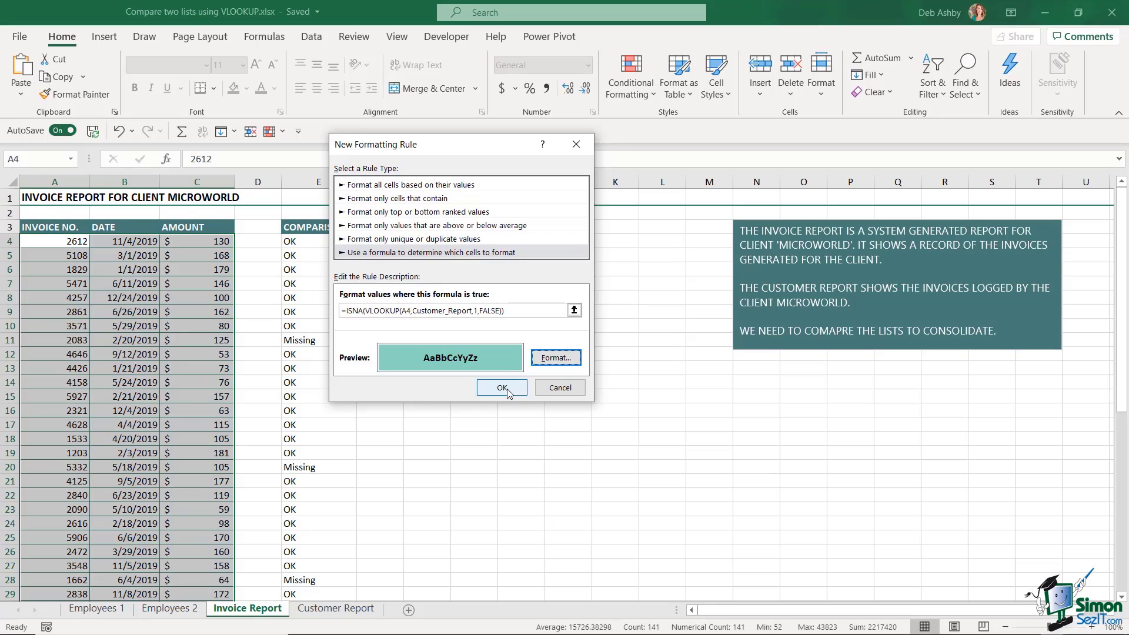
pyautogui.click(503, 388)
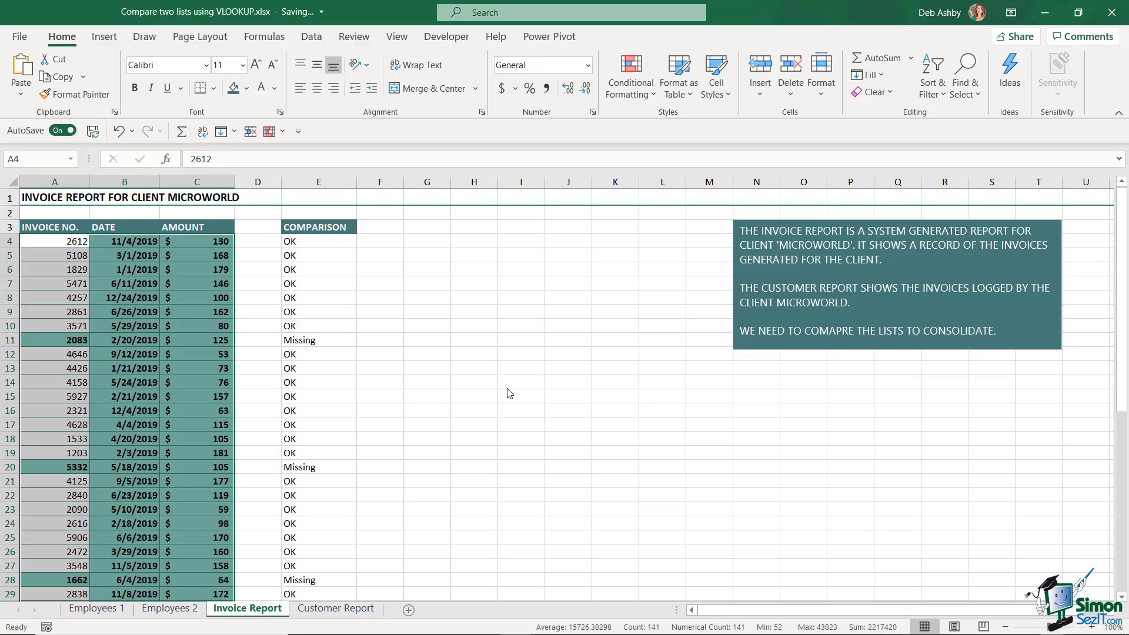
# Edit the conditional formatting rule's formula so its lookup value is $A4, fixing the column, and apply the change.
pyautogui.click(643, 89)
pyautogui.click(650, 333)
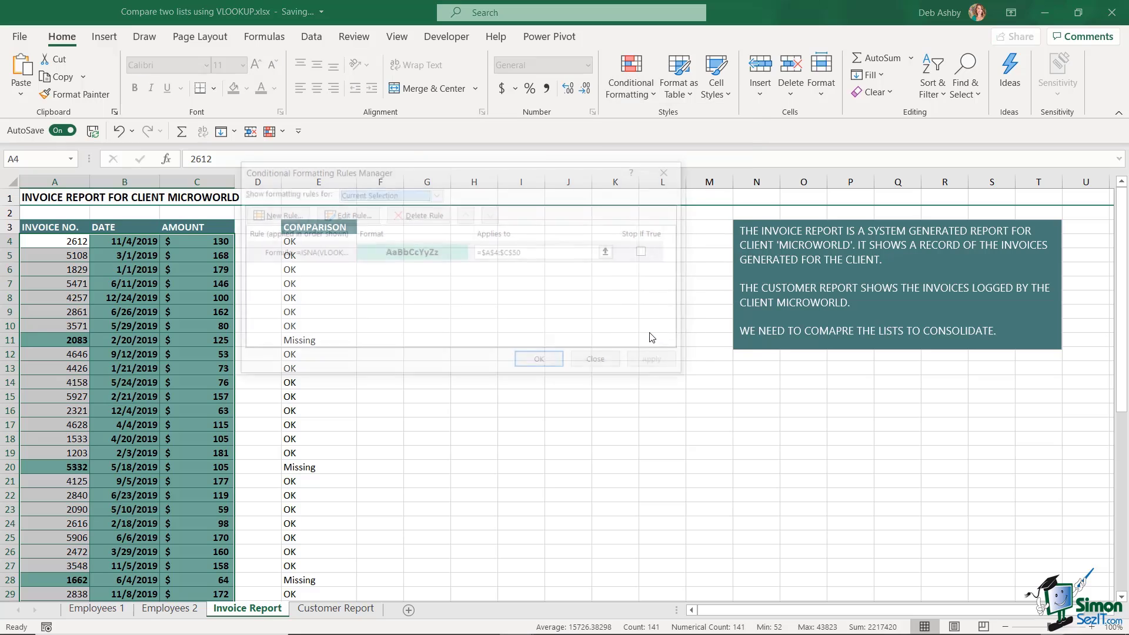
pyautogui.click(328, 254)
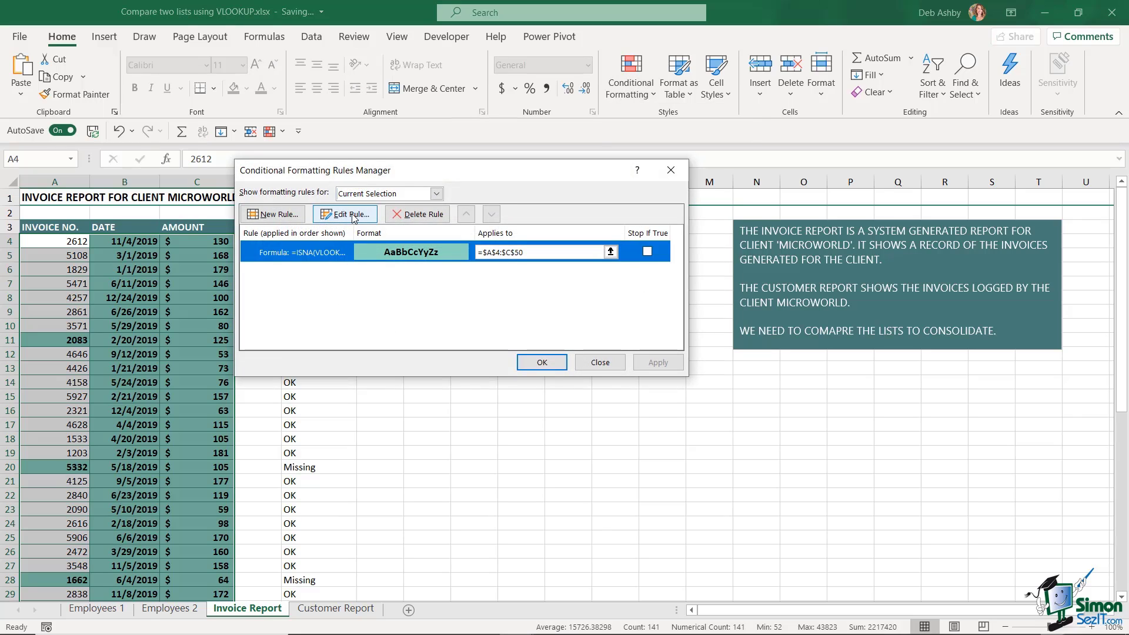
pyautogui.click(347, 214)
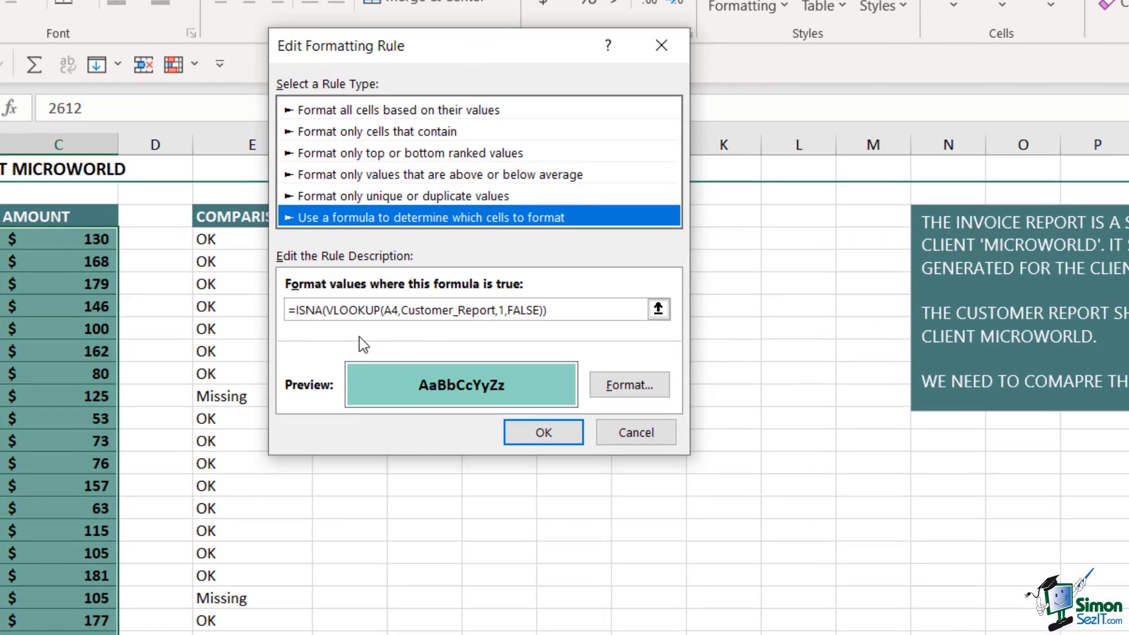
pyautogui.click(384, 310)
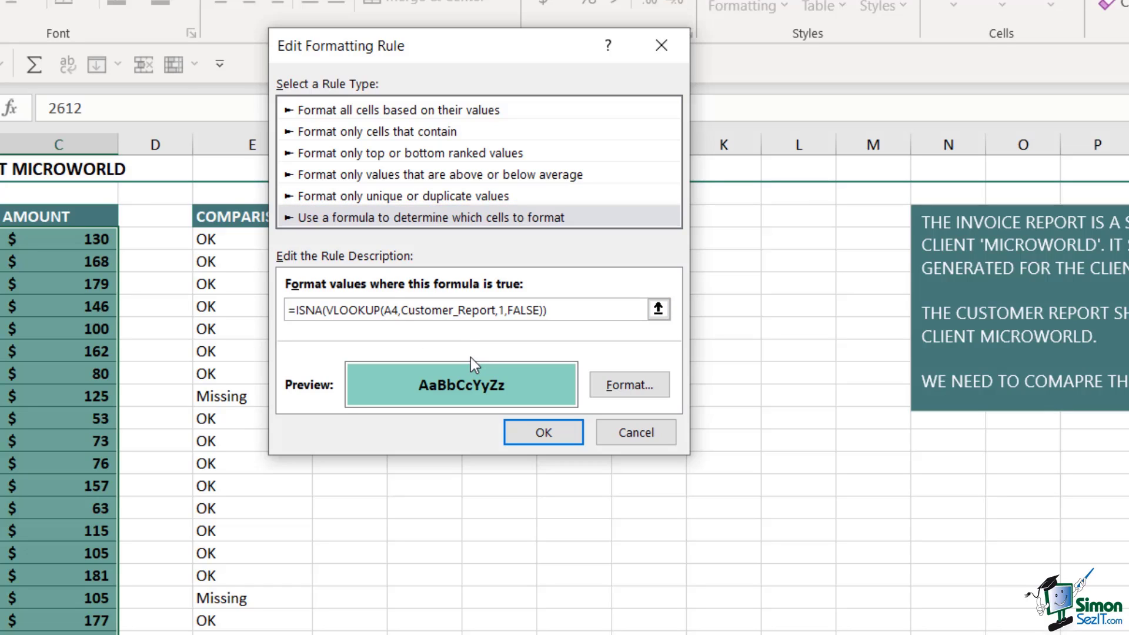
pyautogui.write('$')
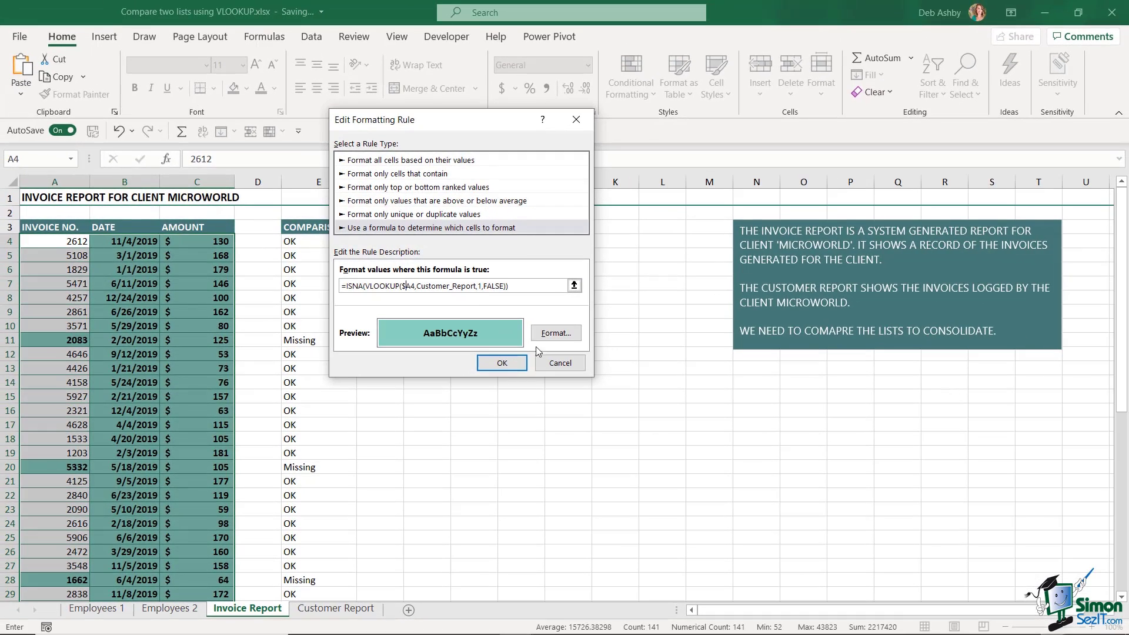
pyautogui.click(511, 366)
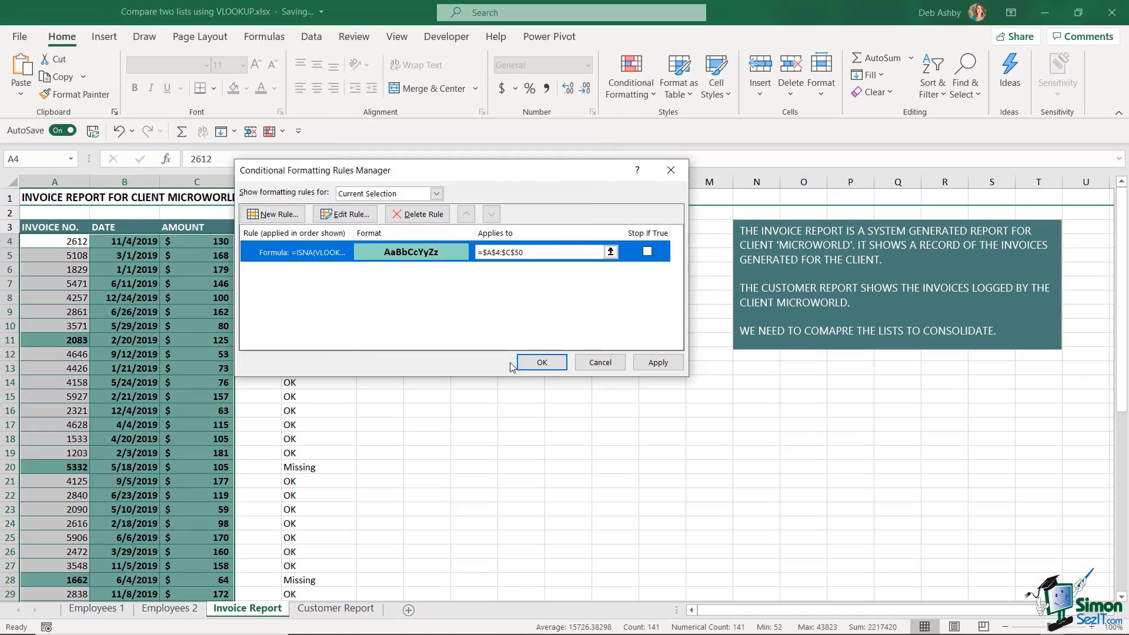
pyautogui.click(540, 366)
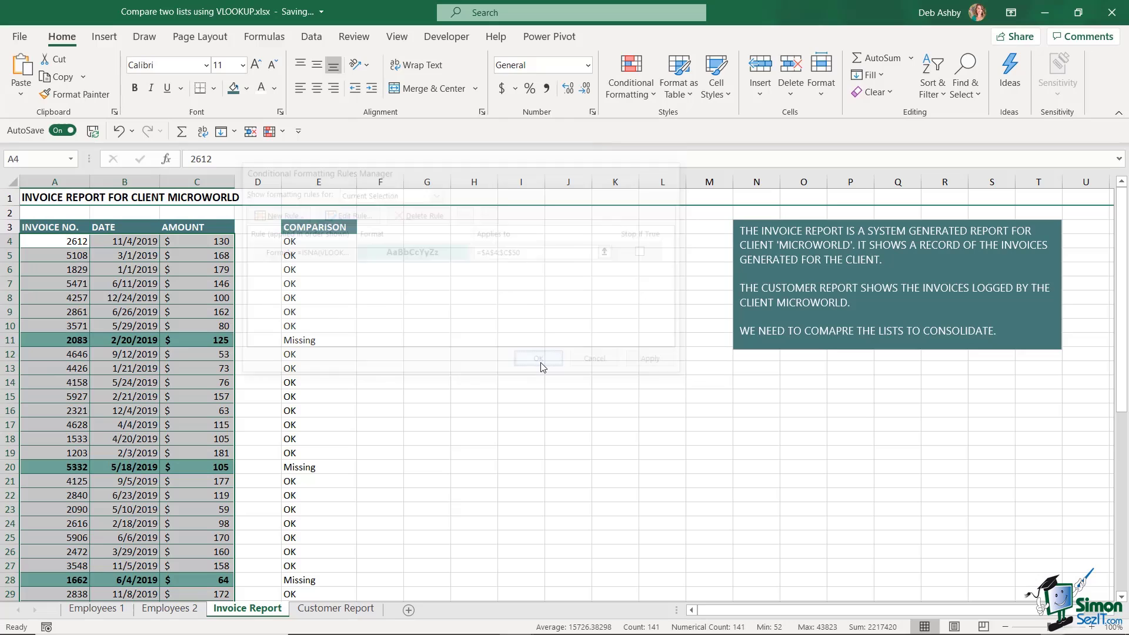
pyautogui.click(377, 328)
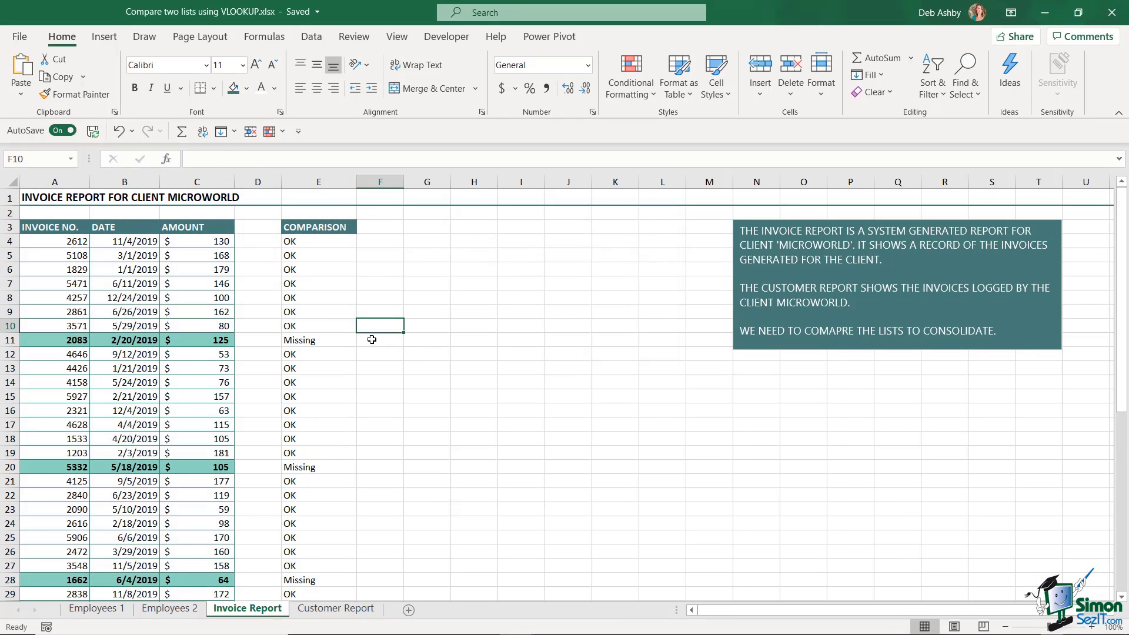
# Delete the Comparison column E from the Invoice Report and look over the highlighted records.
pyautogui.click(318, 182)
pyautogui.rightClick(318, 182)
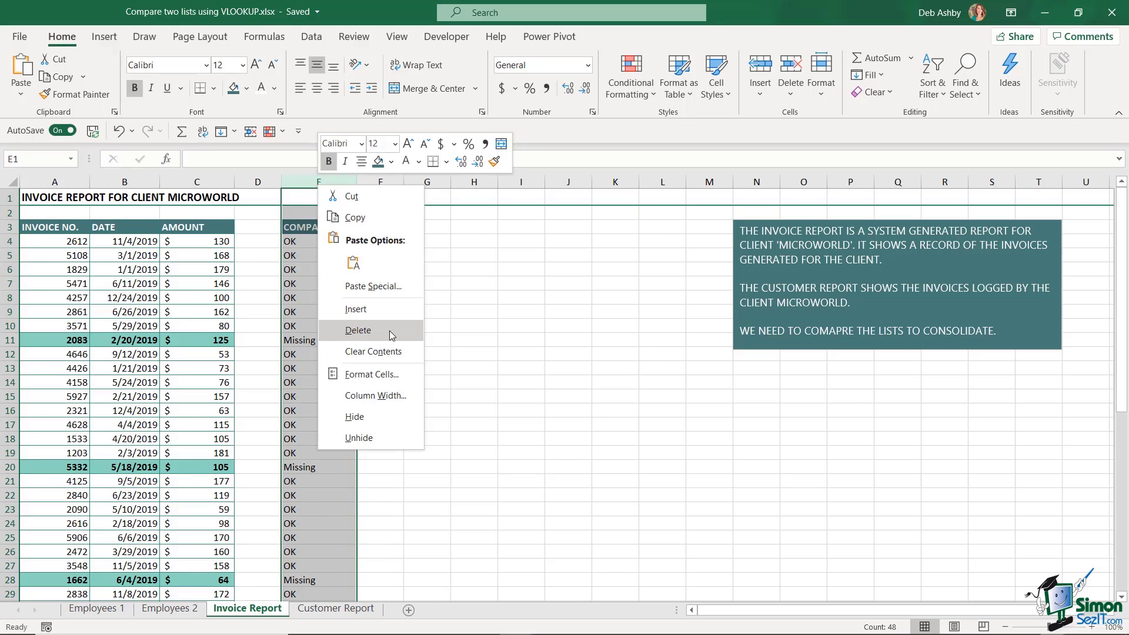
pyautogui.click(350, 325)
pyautogui.click(390, 308)
pyautogui.click(144, 312)
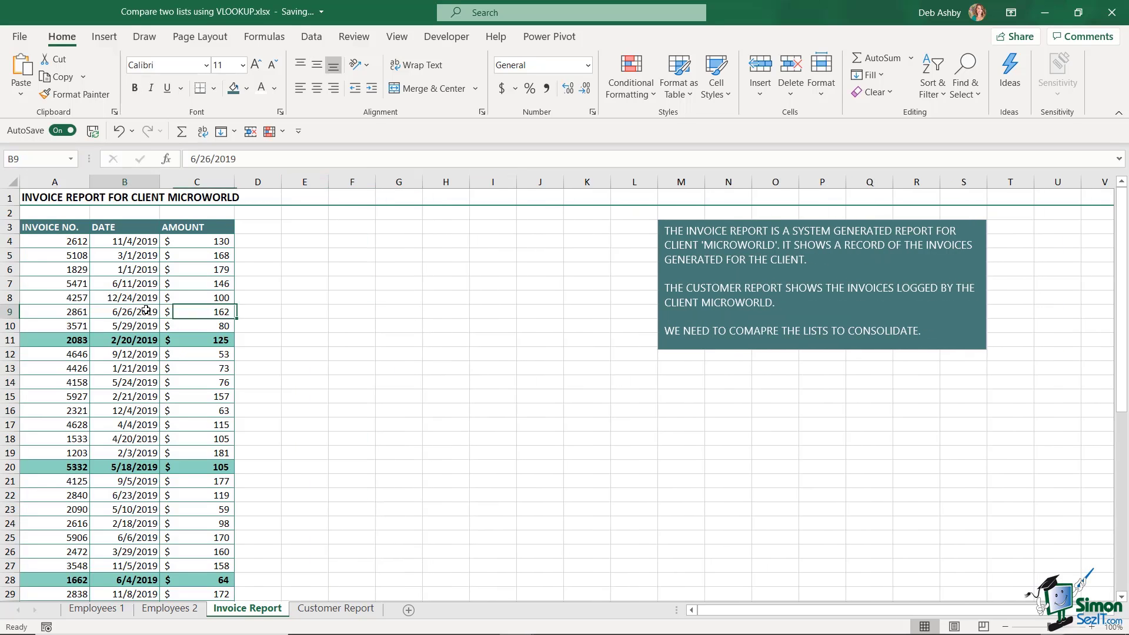
pyautogui.scroll(-3, 143, 306)
pyautogui.scroll(-2, 142, 307)
pyautogui.scroll(5, 143, 306)
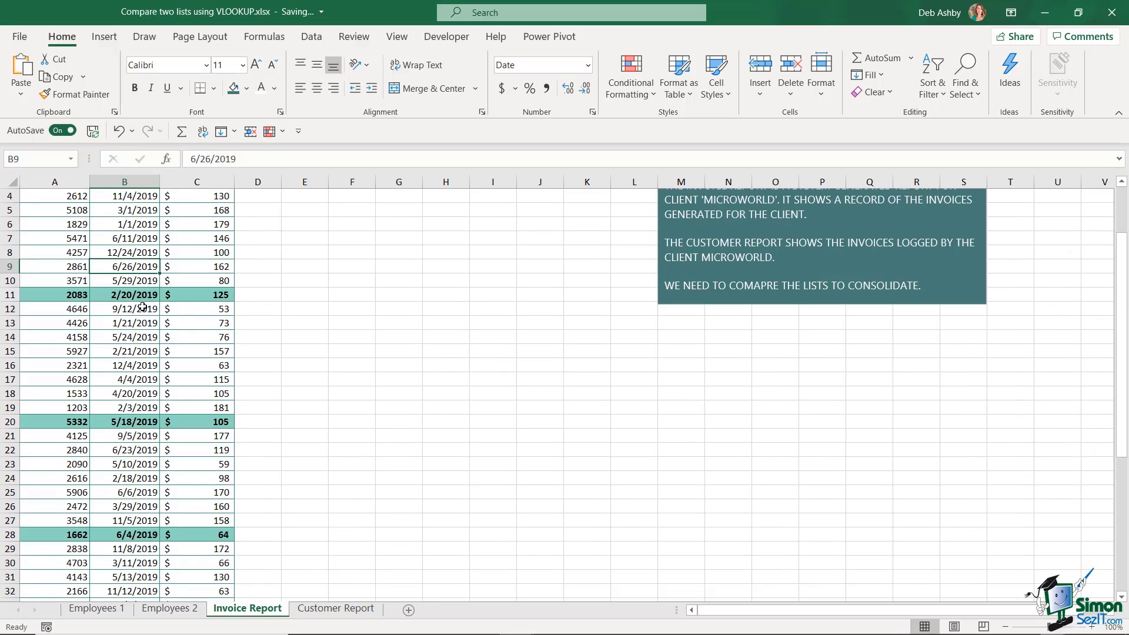
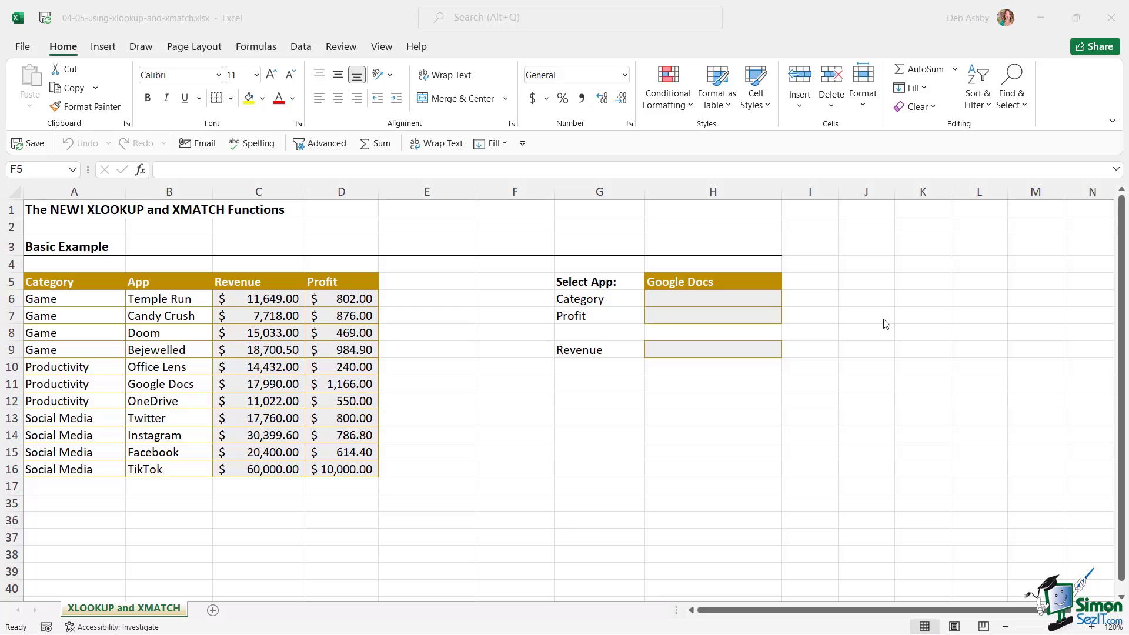
# Enter =XLOOKUP(H5,B6:B16,A6:A16) in H6 to return the selected app's category.
pyautogui.click(700, 298)
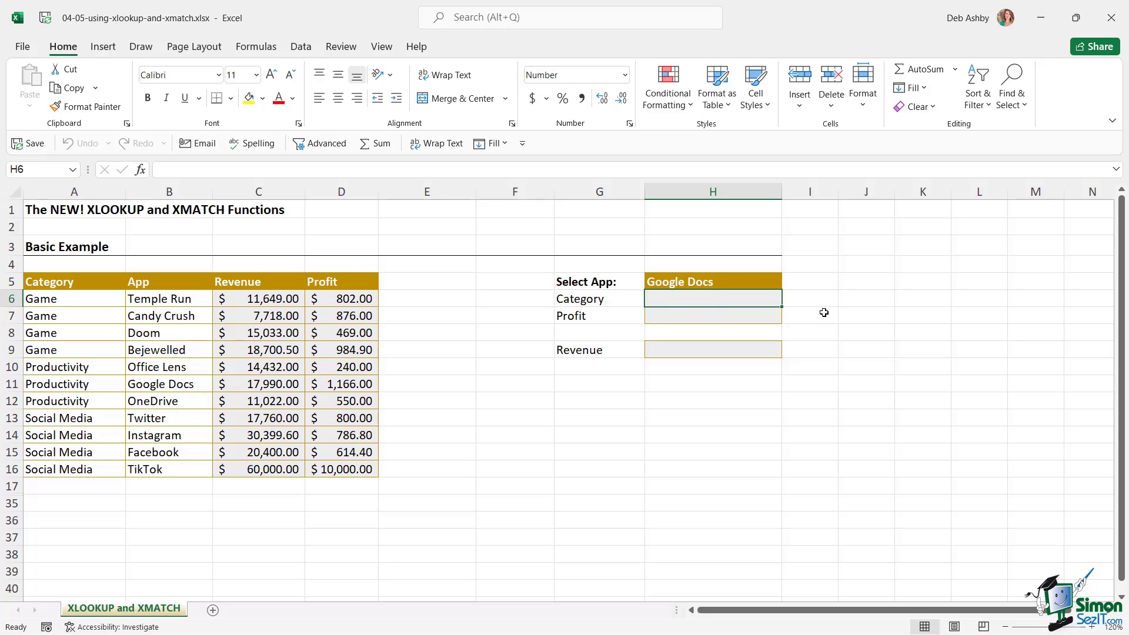
pyautogui.write('=X')
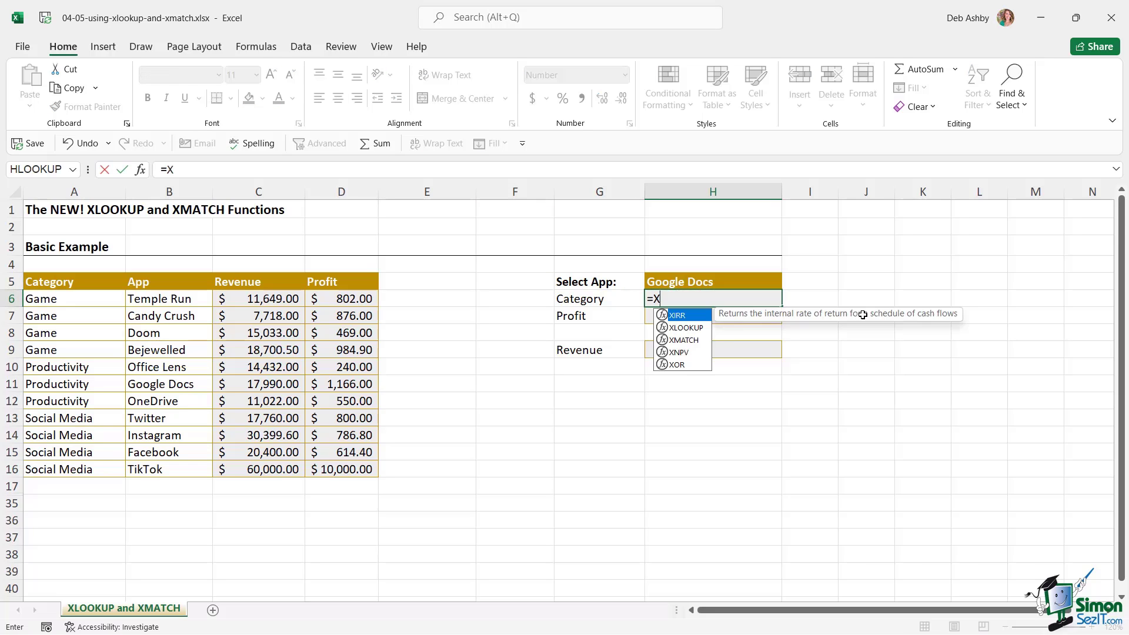
pyautogui.write('LOOKUP')
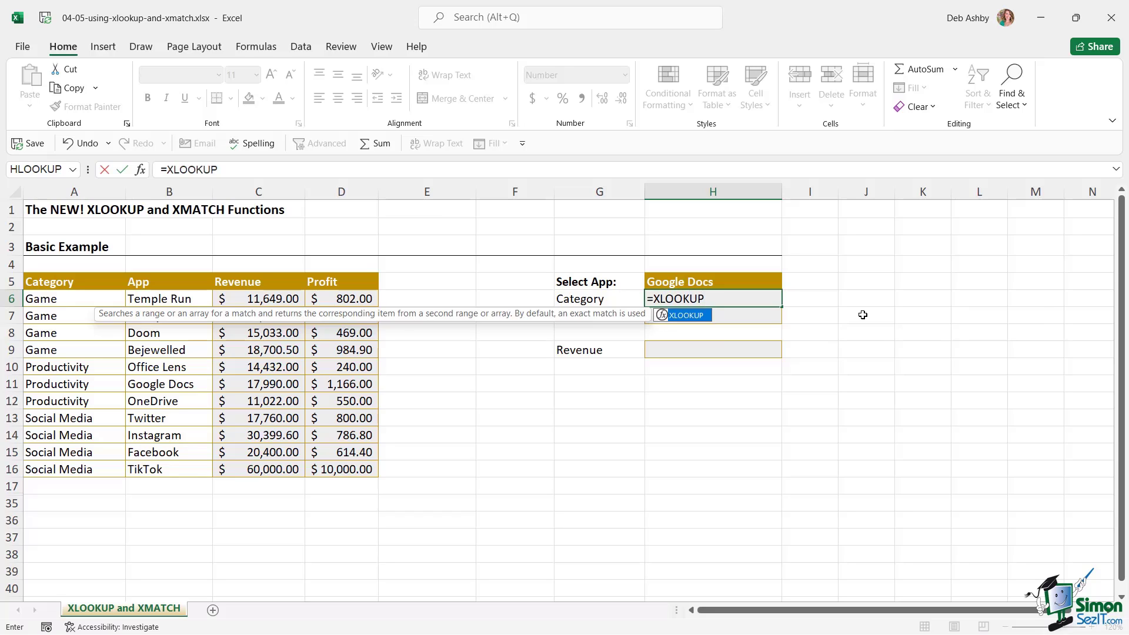
pyautogui.write('(')
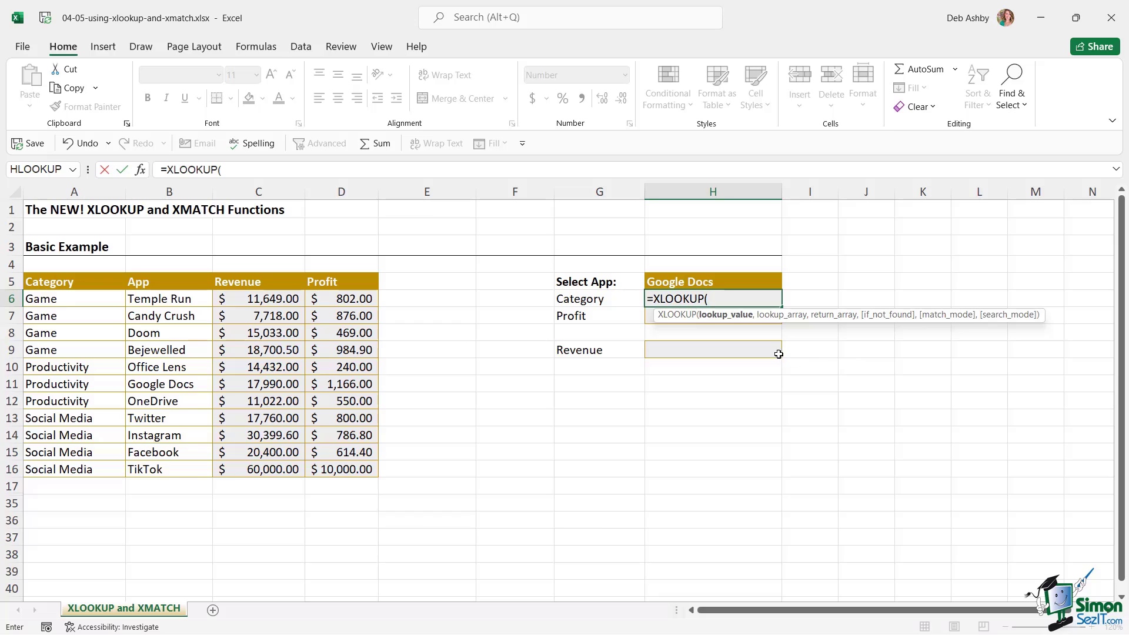
pyautogui.click(733, 281)
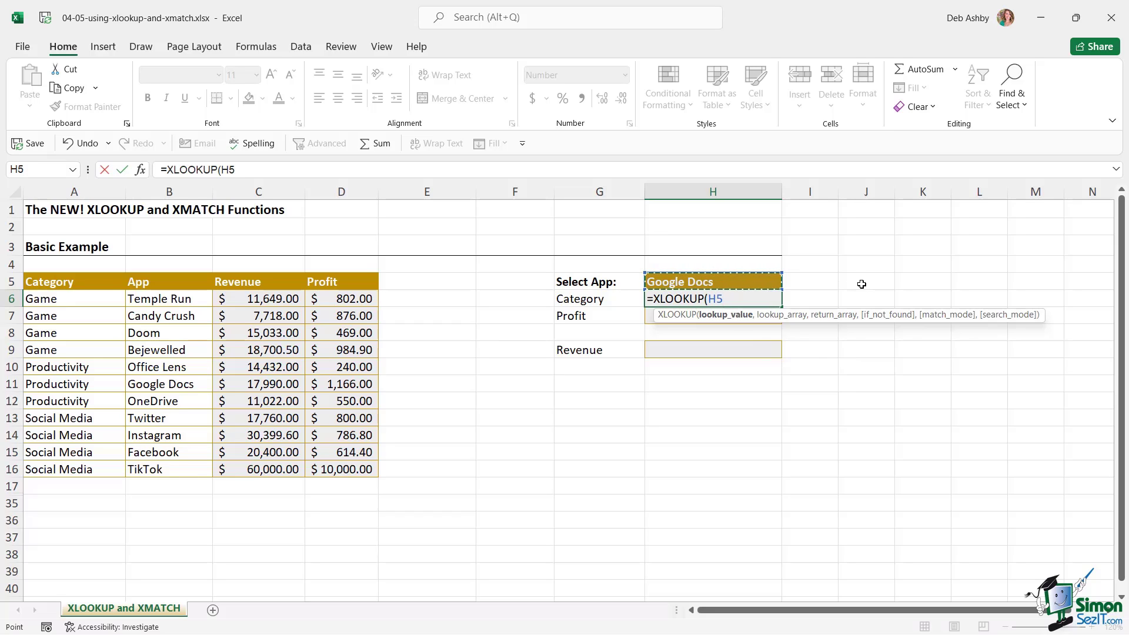
pyautogui.write(',')
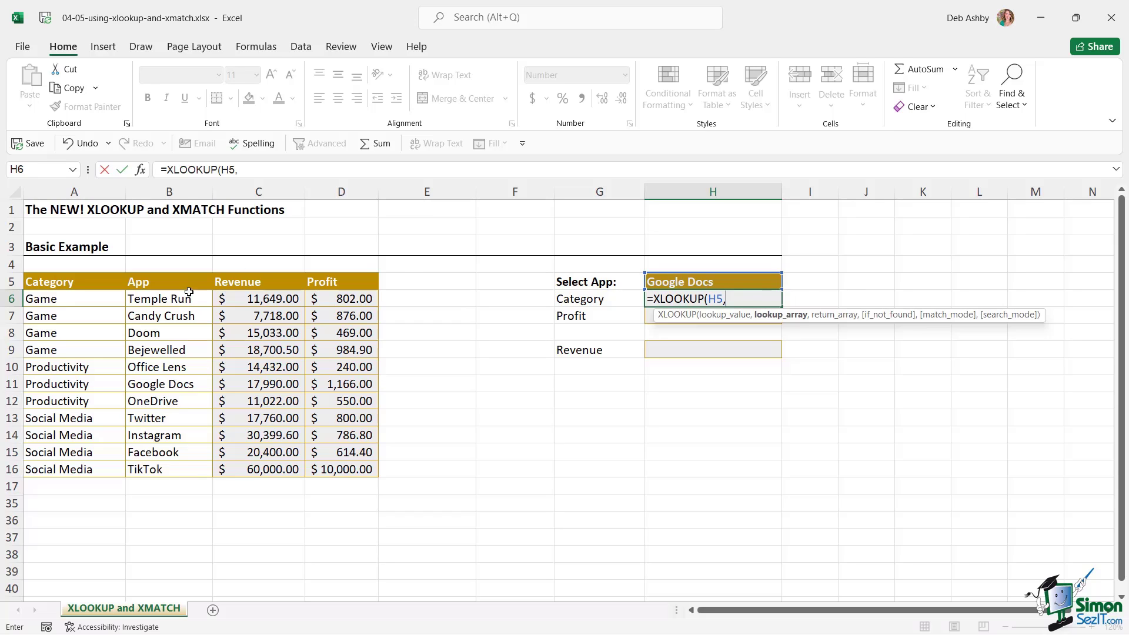
pyautogui.moveTo(180, 301); pyautogui.dragTo(170, 474)
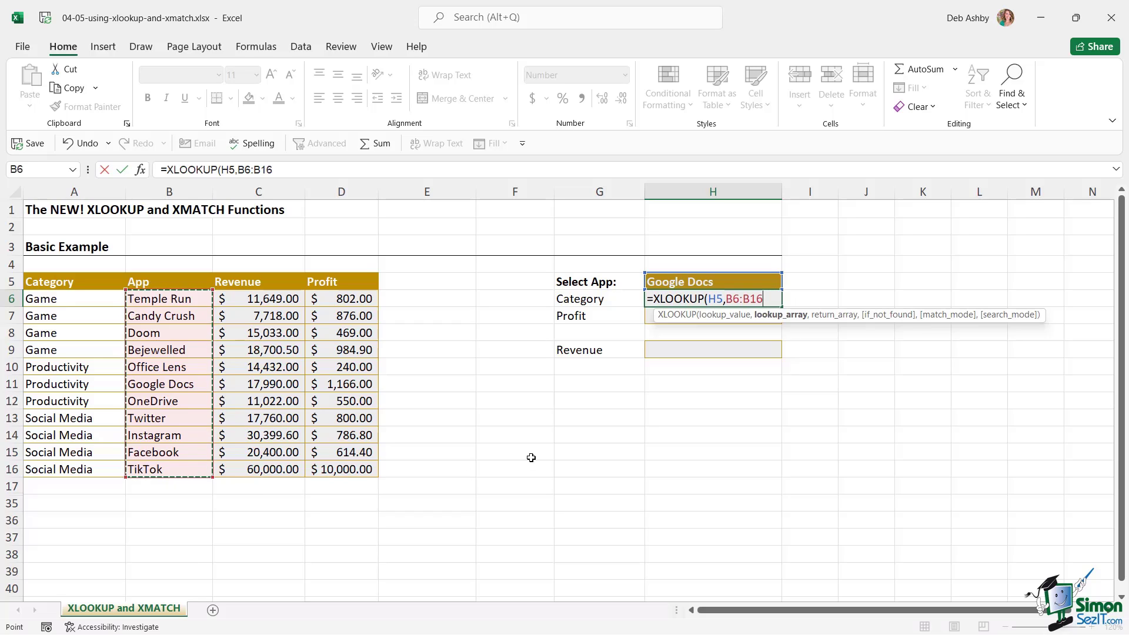
pyautogui.write(',')
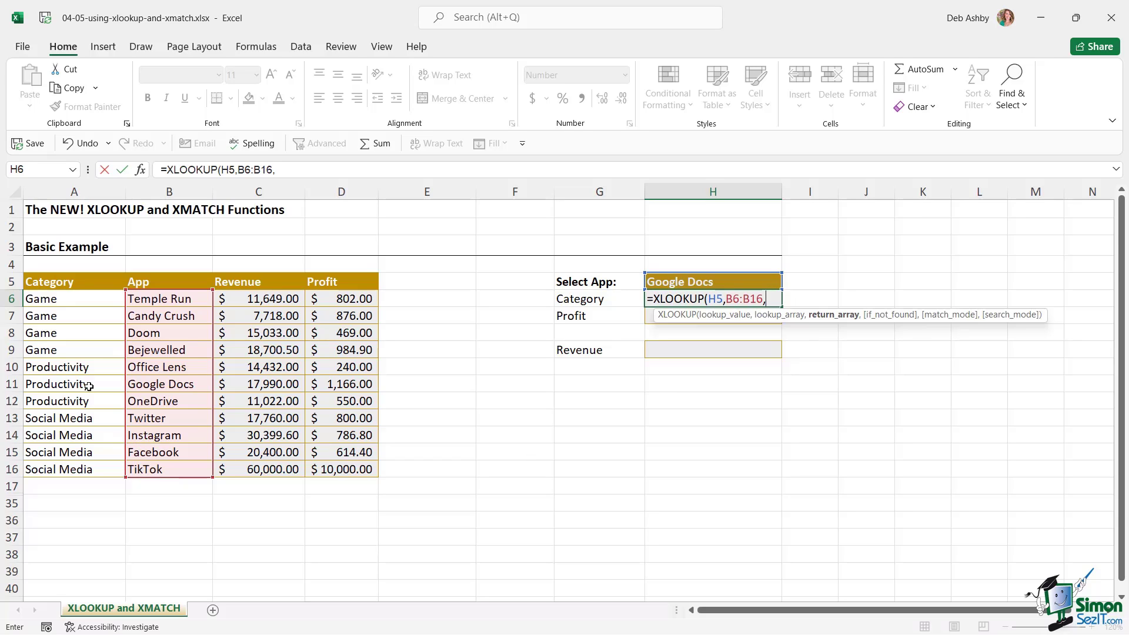
pyautogui.moveTo(76, 299); pyautogui.dragTo(68, 464)
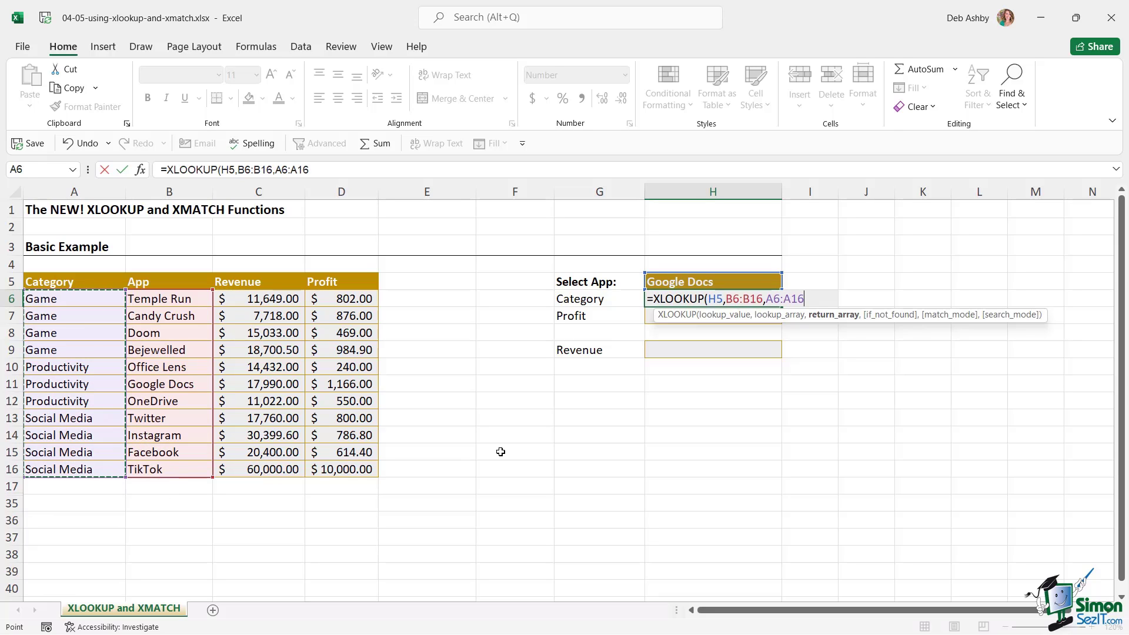
pyautogui.write(')')
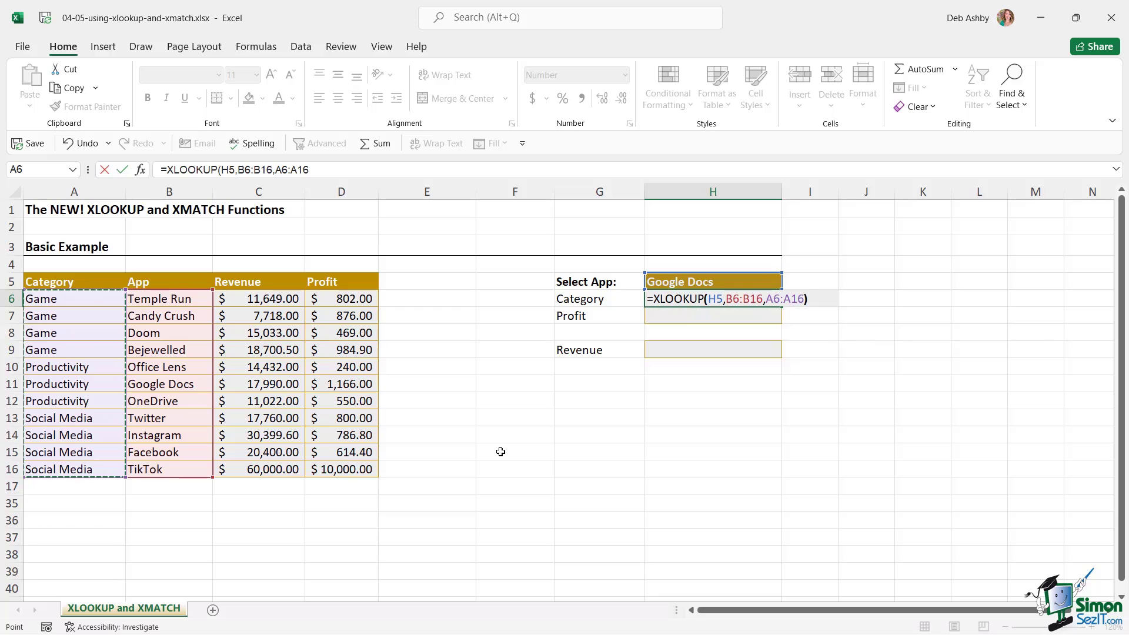
pyautogui.press('Return')
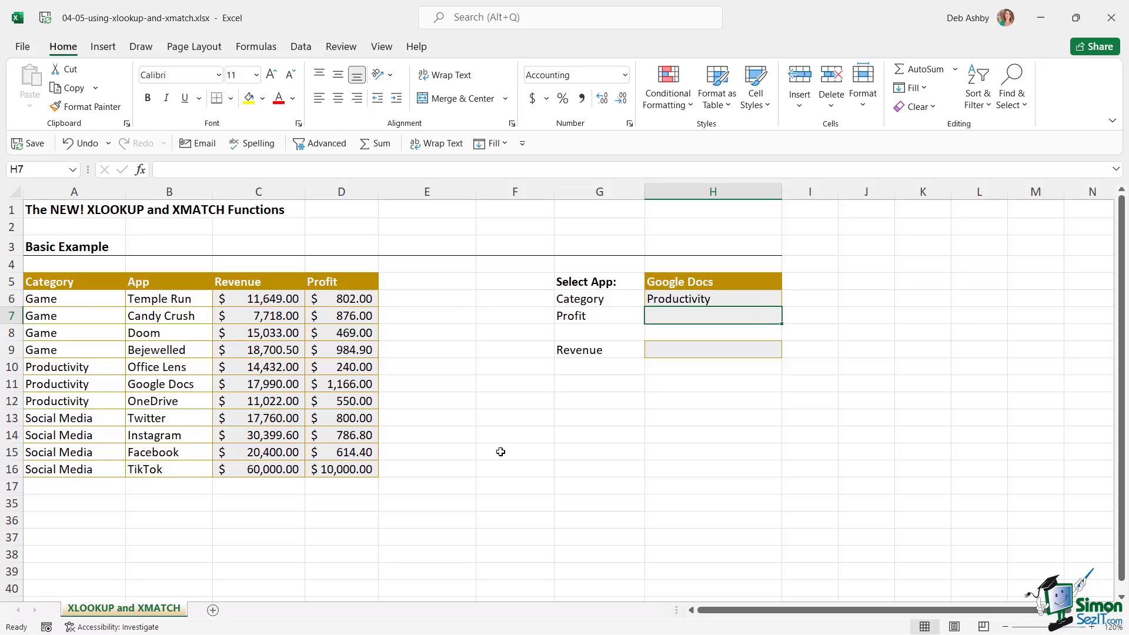
# Extend the XLOOKUP formula in H6 with "Not Found" as the if-not-found text, match mode 0 and search mode 1.
pyautogui.click(720, 300)
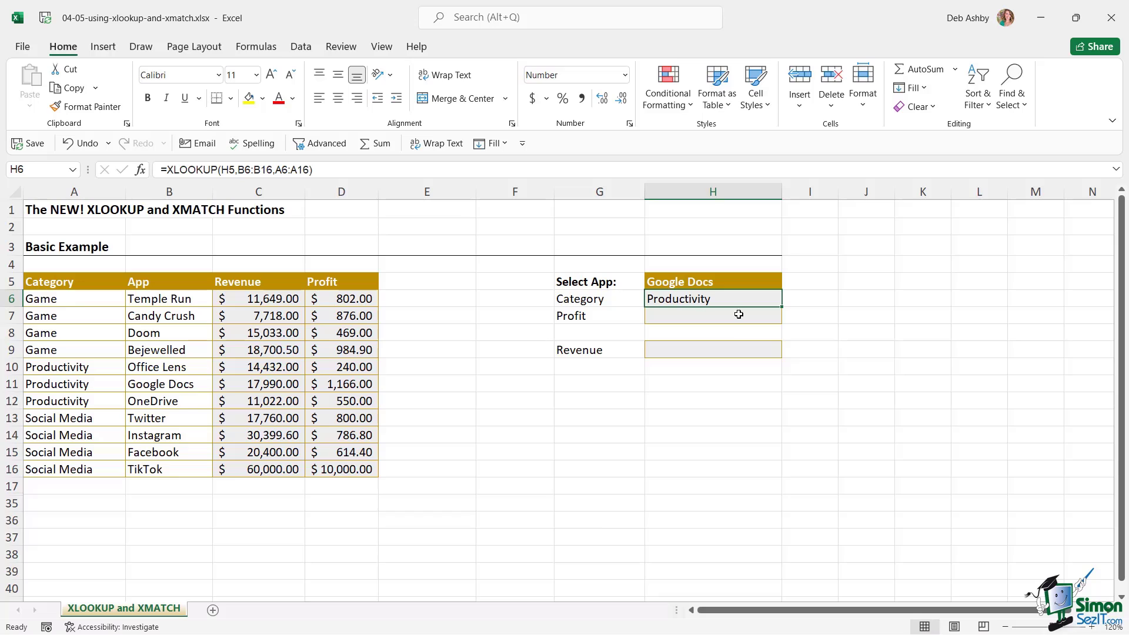
pyautogui.doubleClick(709, 300)
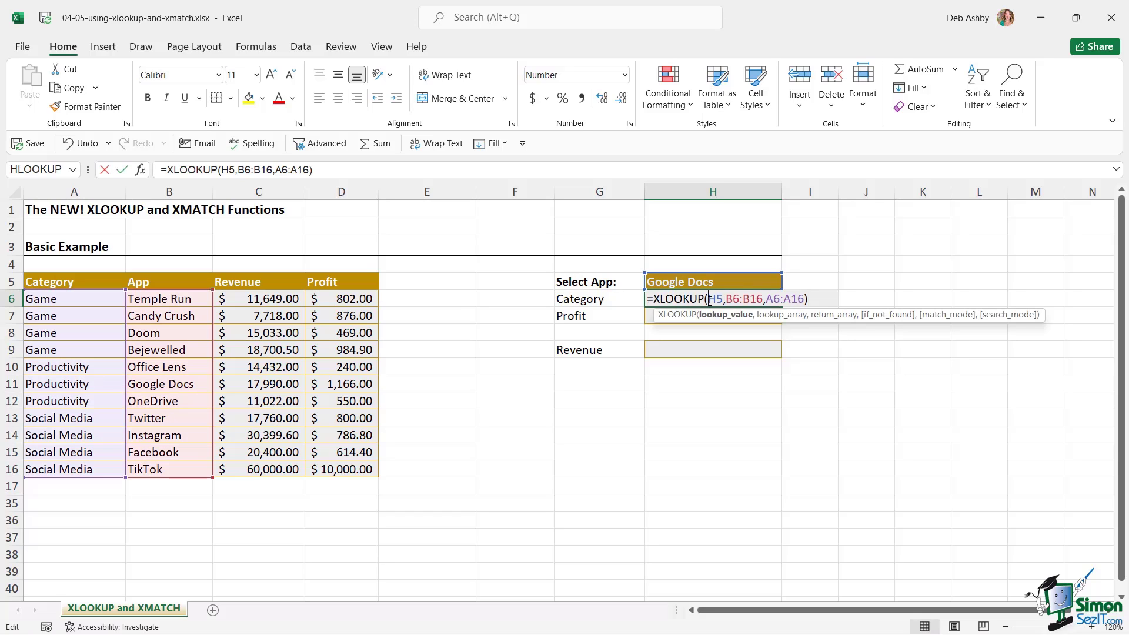
pyautogui.click(805, 299)
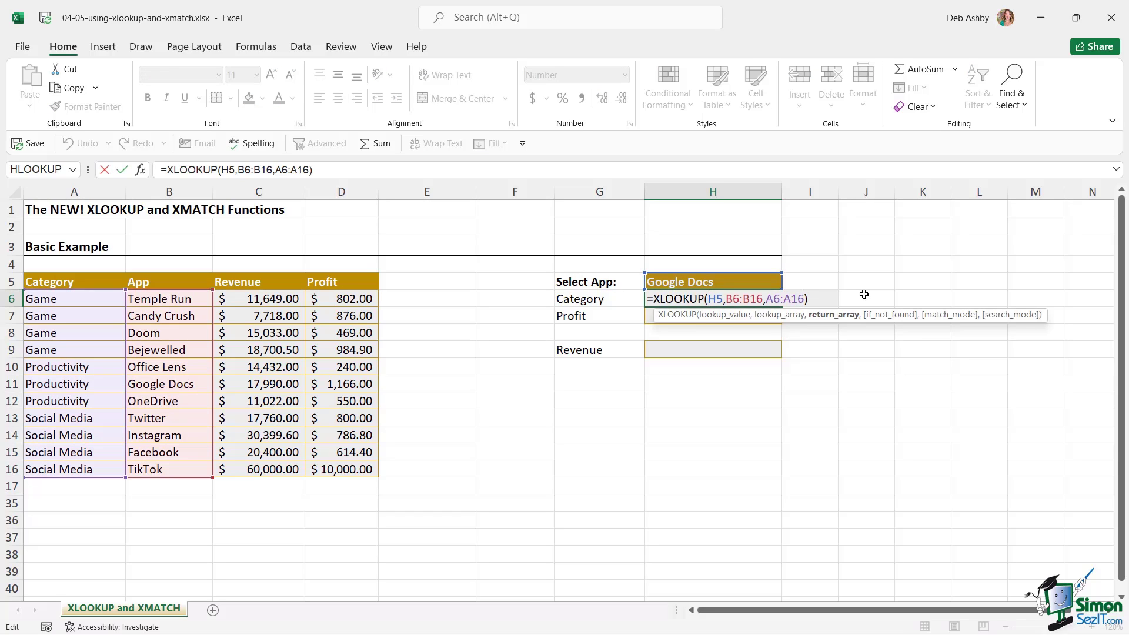
pyautogui.write(',')
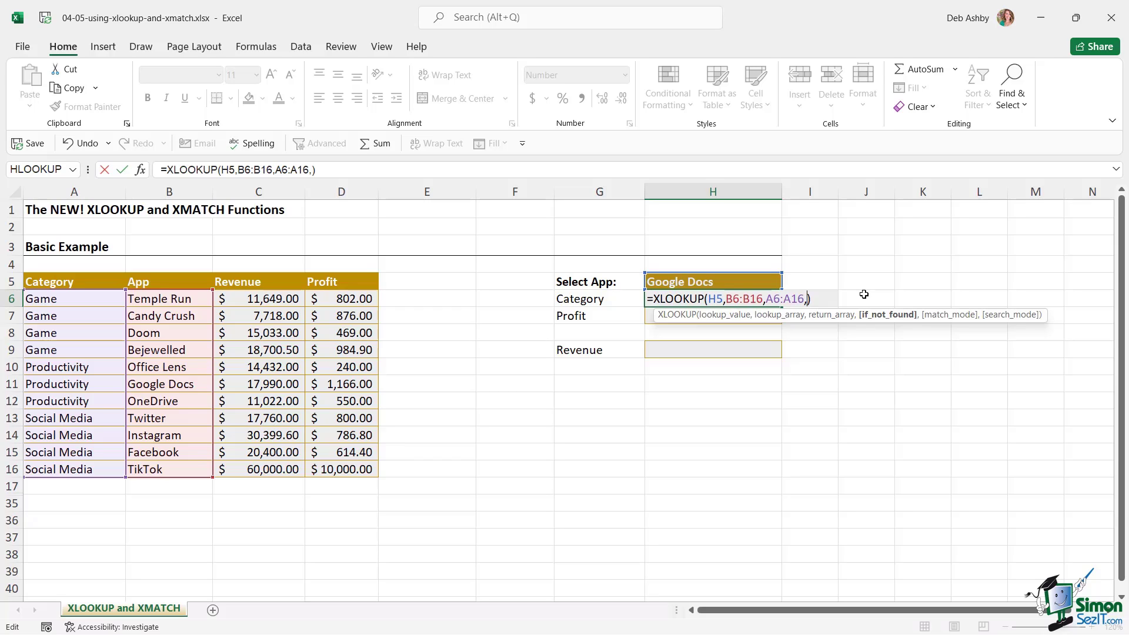
pyautogui.write('"Not Found')
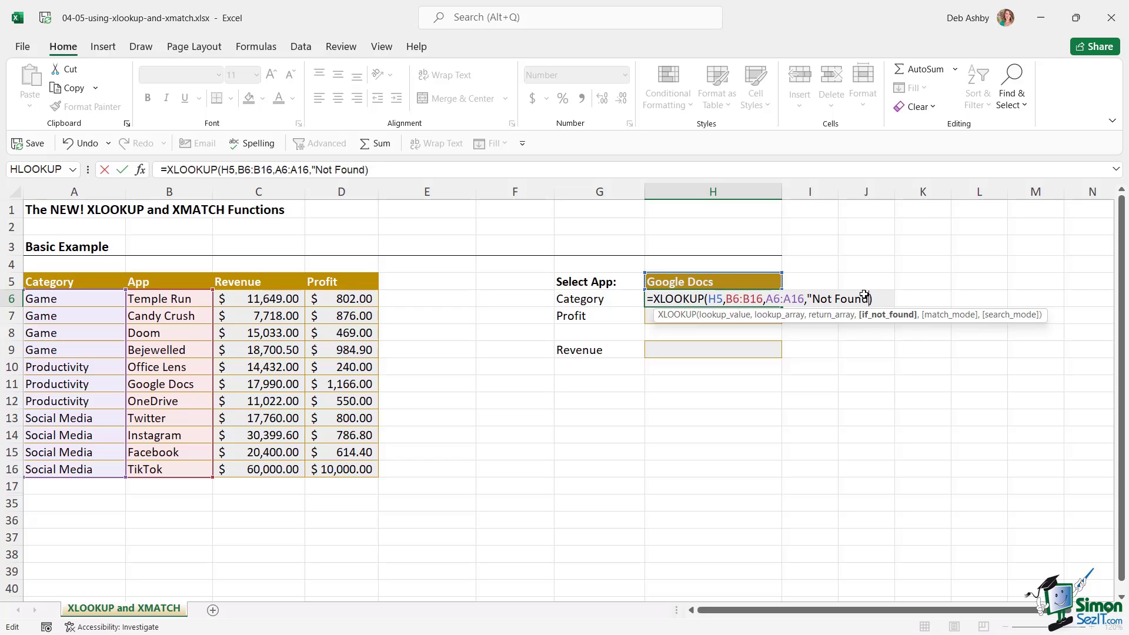
pyautogui.write('",')
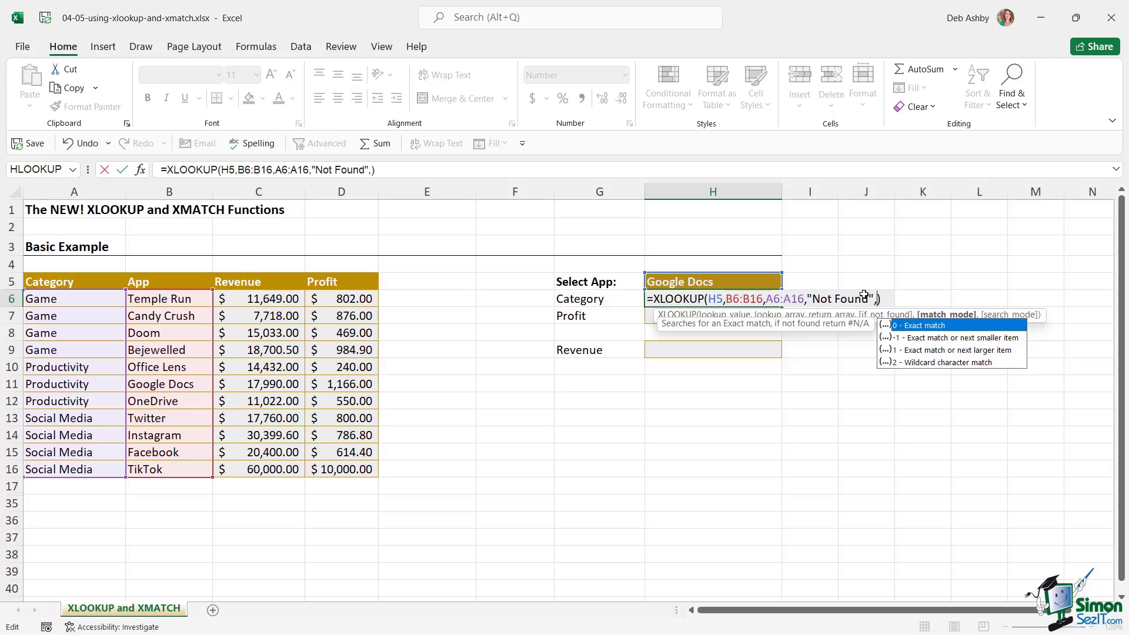
pyautogui.write('0,')
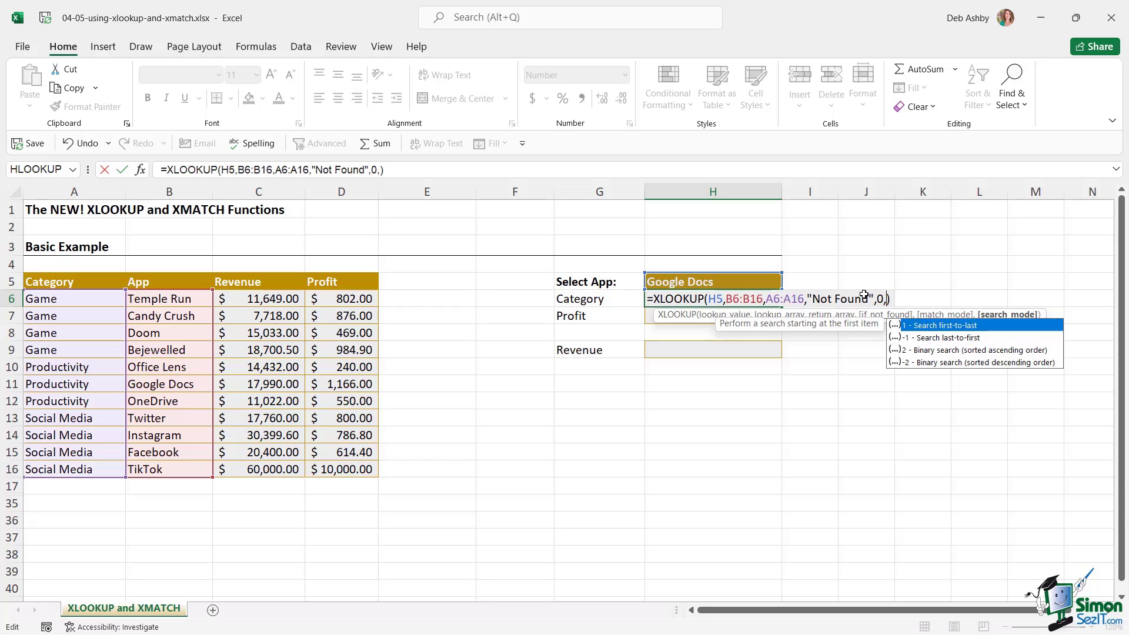
pyautogui.write('1')
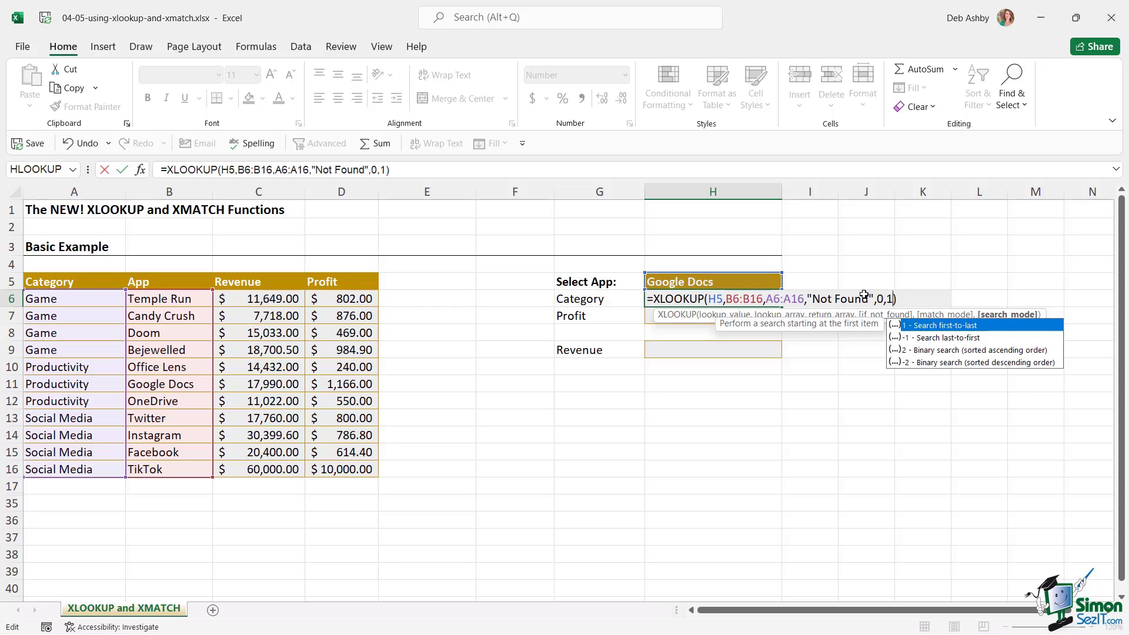
pyautogui.press('Return')
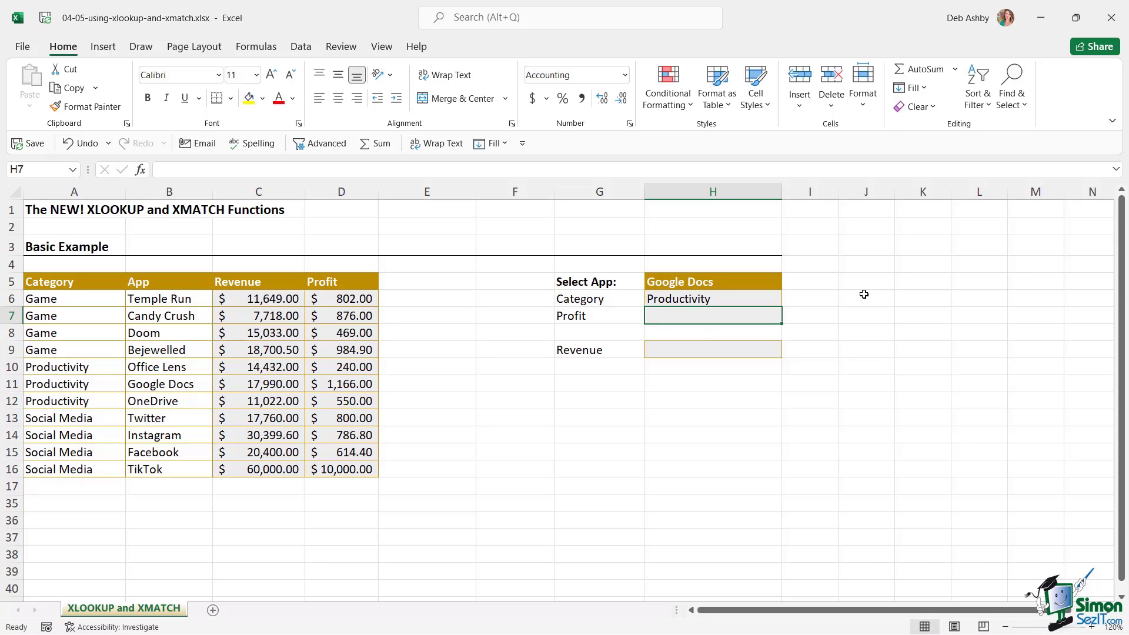
pyautogui.click(729, 298)
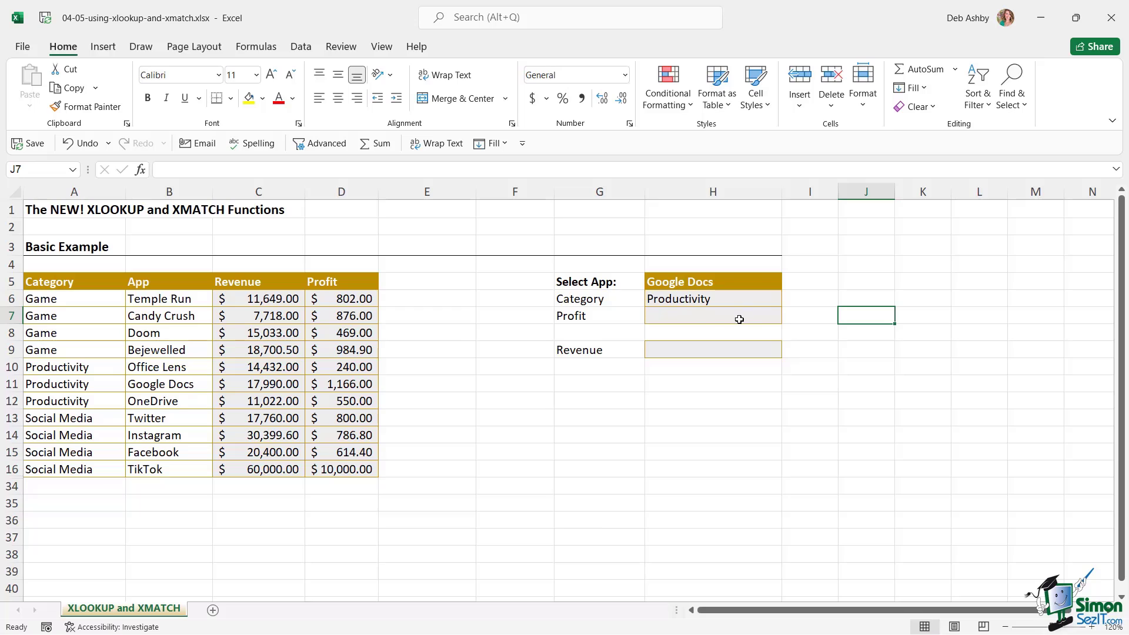
pyautogui.click(693, 318)
pyautogui.click(692, 350)
pyautogui.click(697, 320)
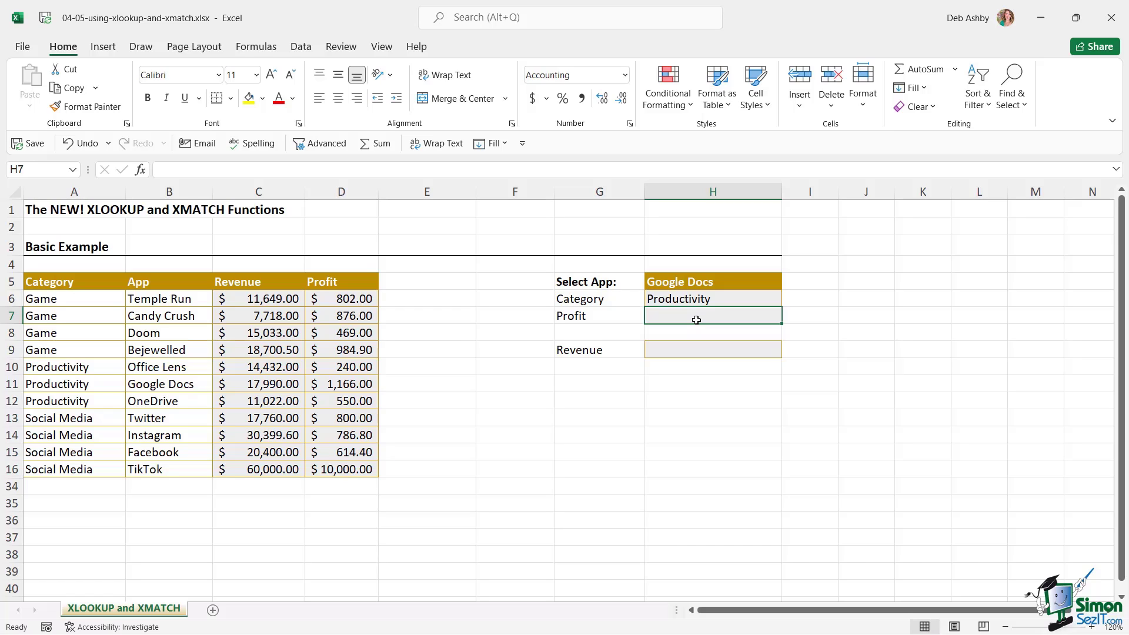
pyautogui.click(238, 325)
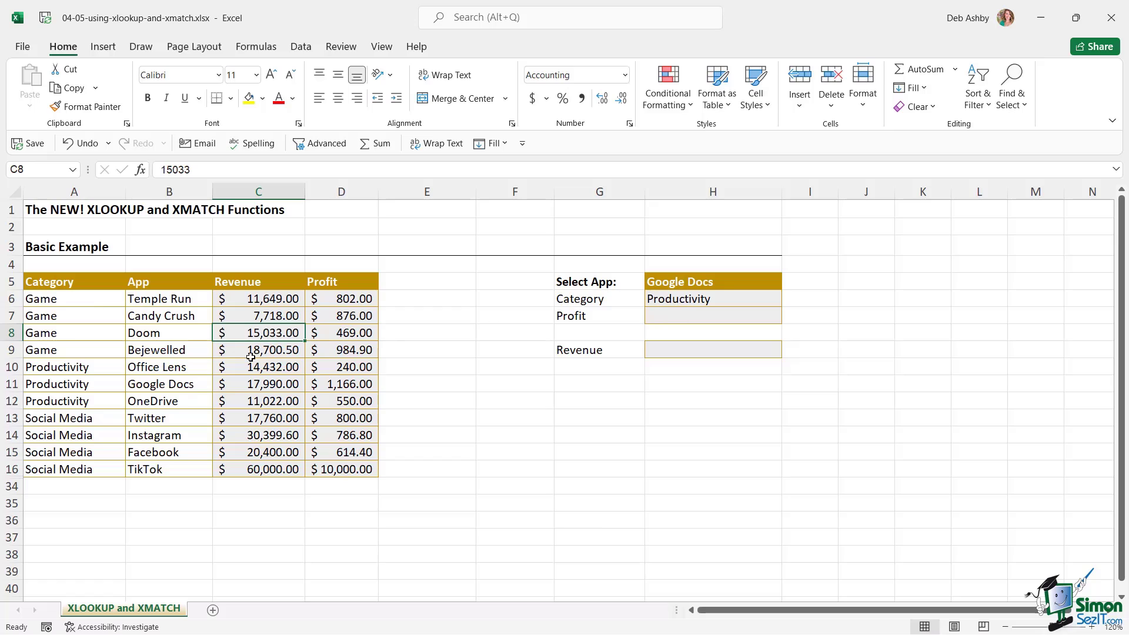
pyautogui.click(255, 318)
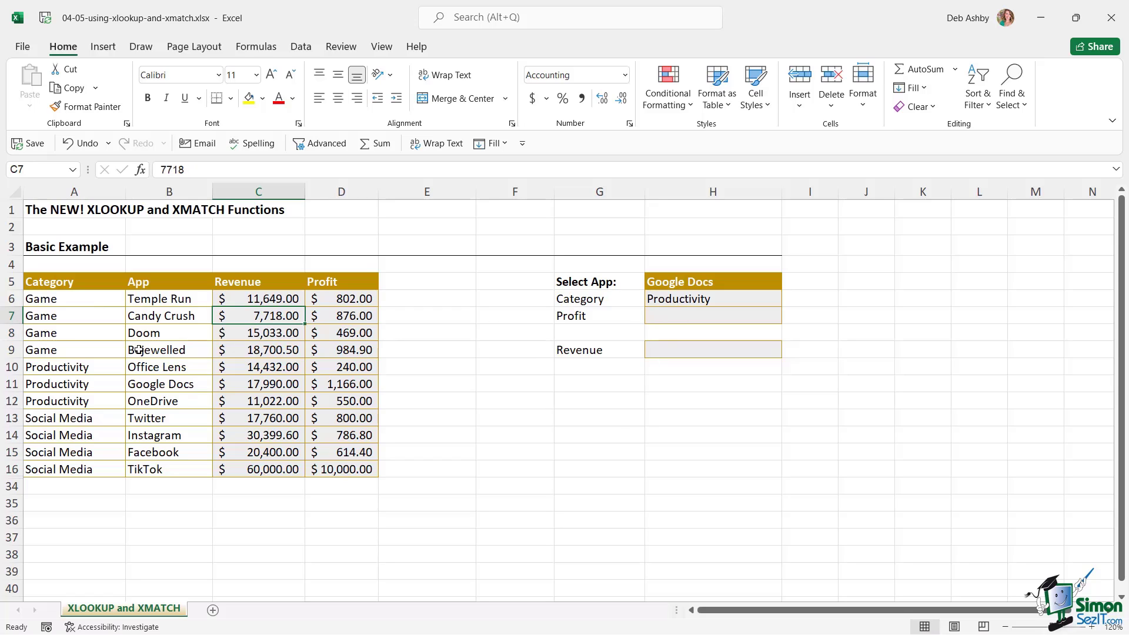
# Convert the app data range to a table with headers and apply the grey table style from the second row of Light styles.
pyautogui.click(183, 334)
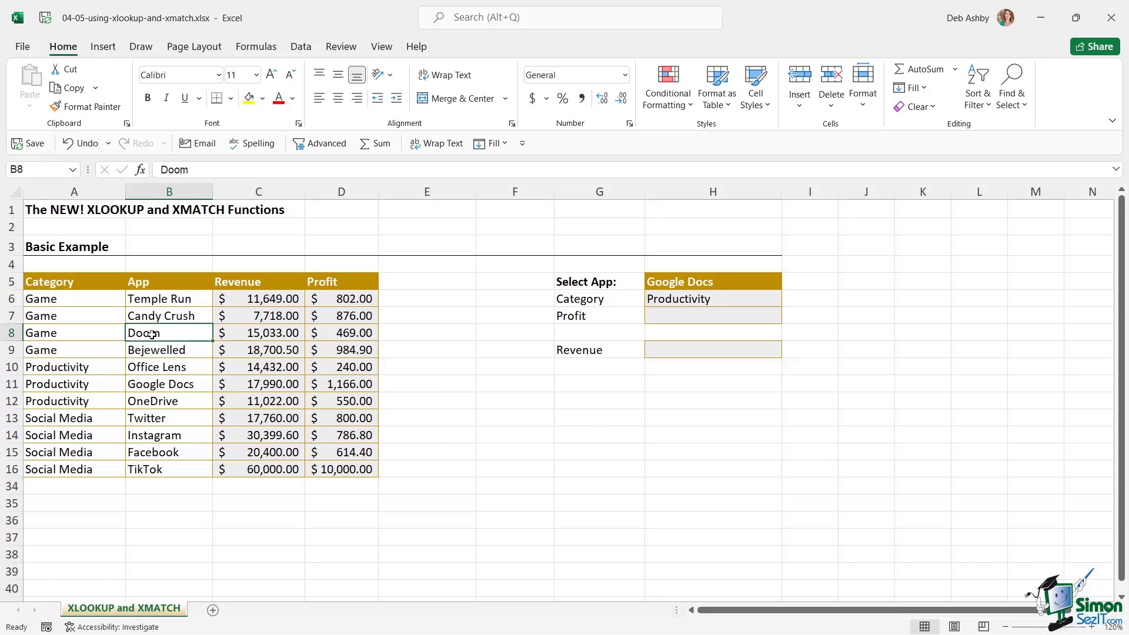
pyautogui.hotkey('ctrl', 't')
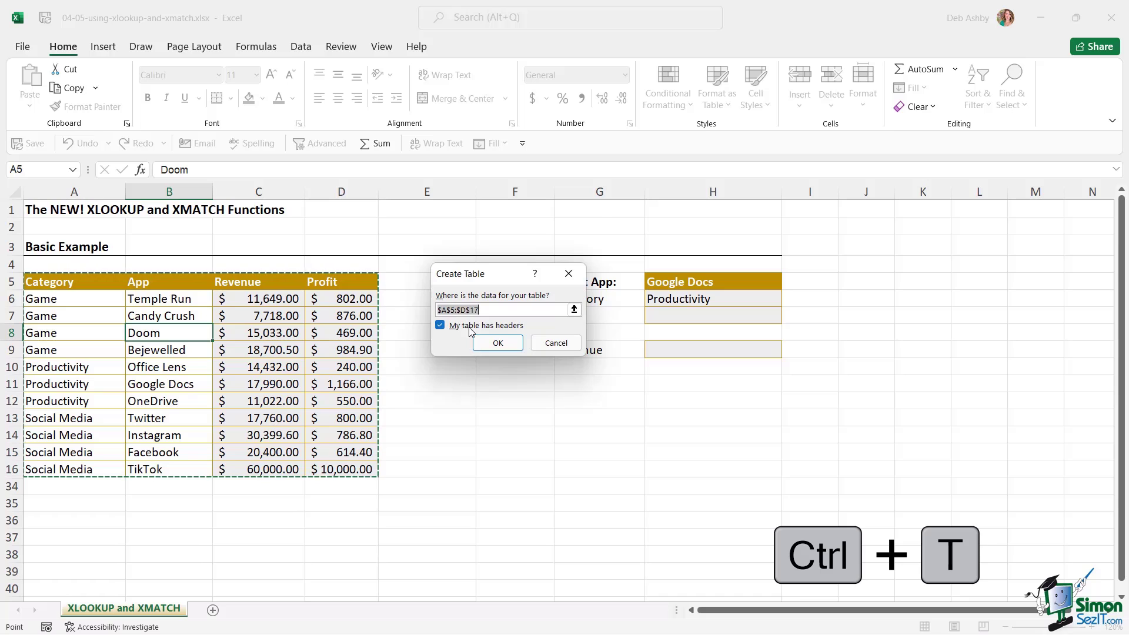
pyautogui.click(498, 343)
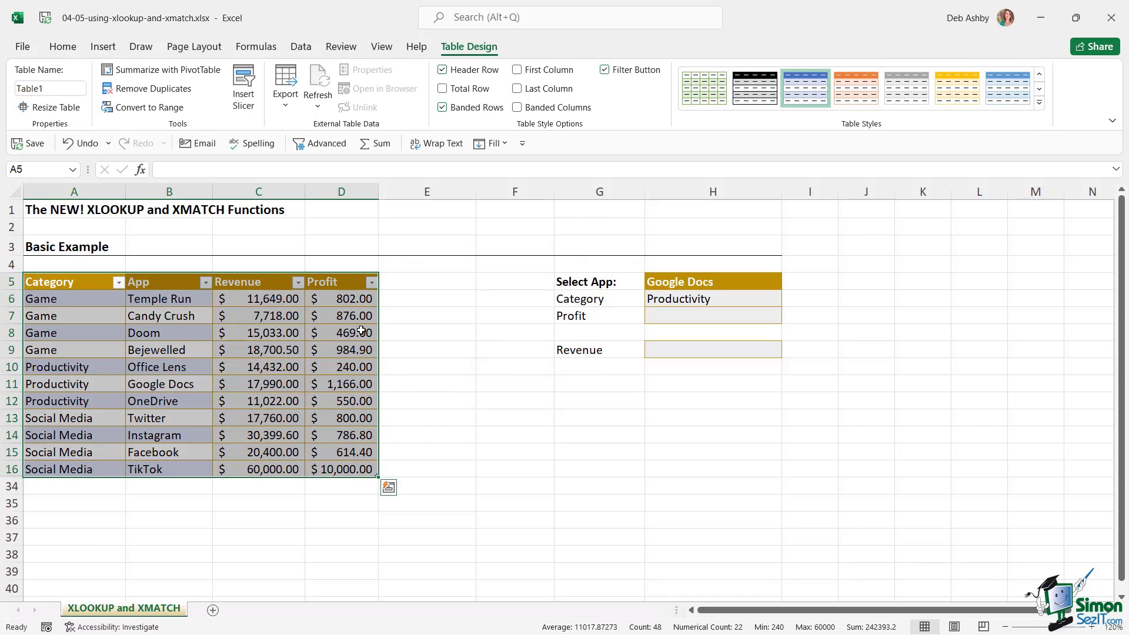
pyautogui.click(289, 344)
pyautogui.click(59, 298)
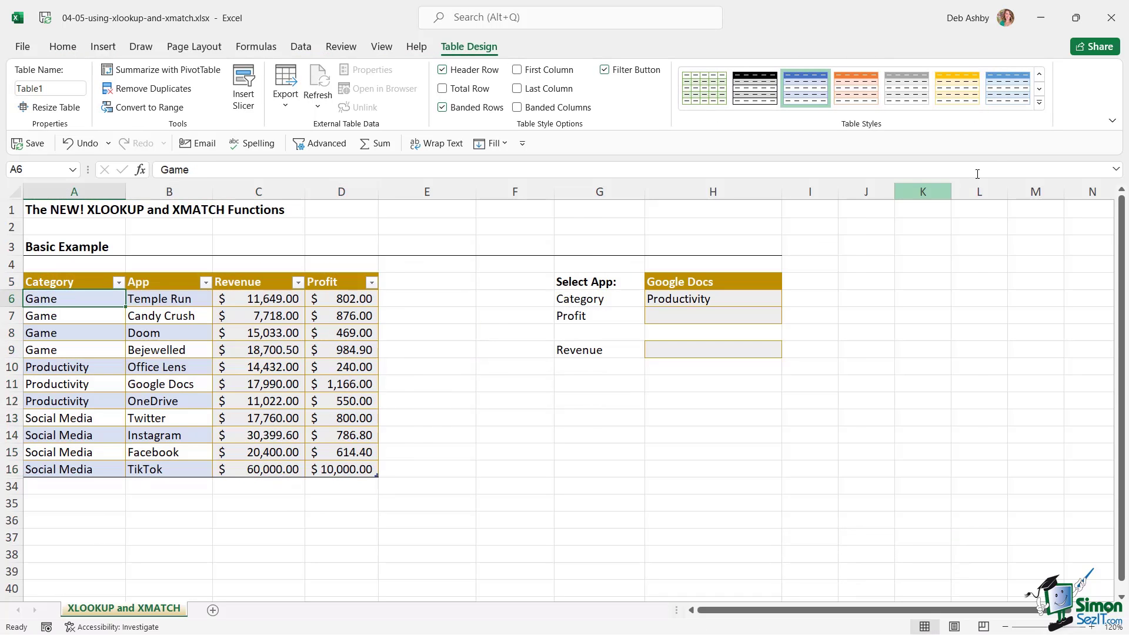
pyautogui.click(1040, 102)
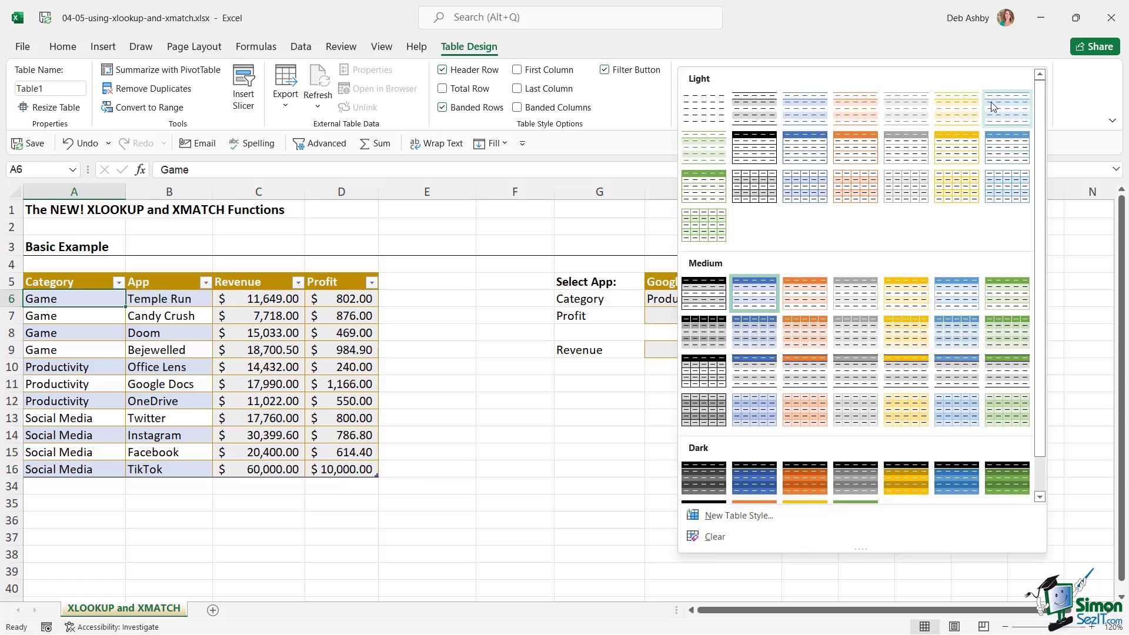
pyautogui.click(897, 155)
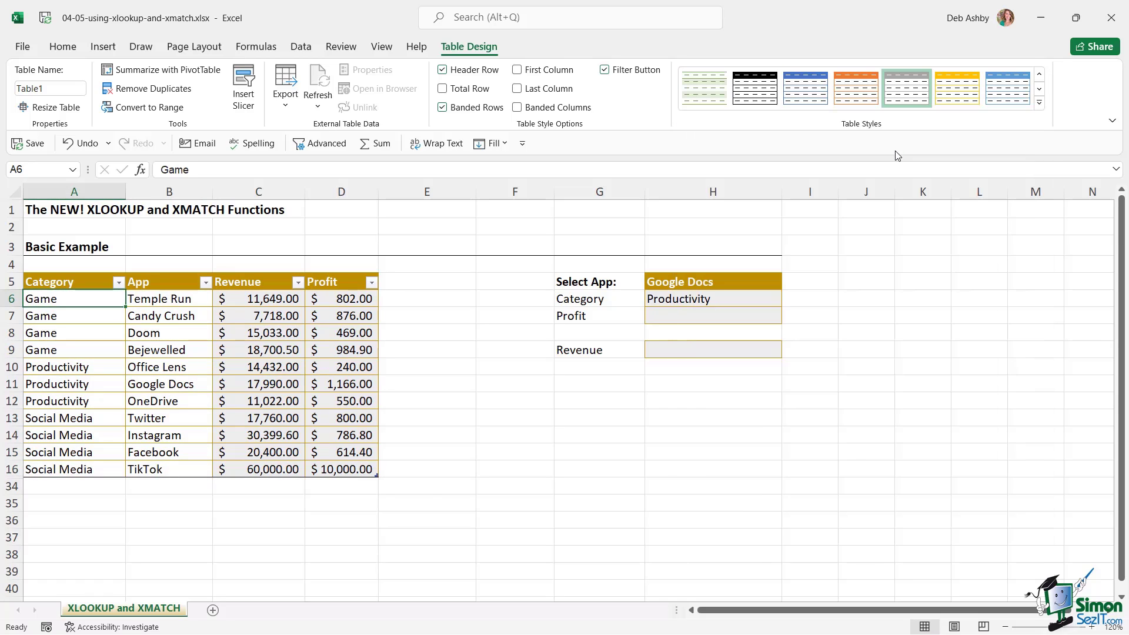
# Rename the app data table as Apps_List.
pyautogui.click(177, 361)
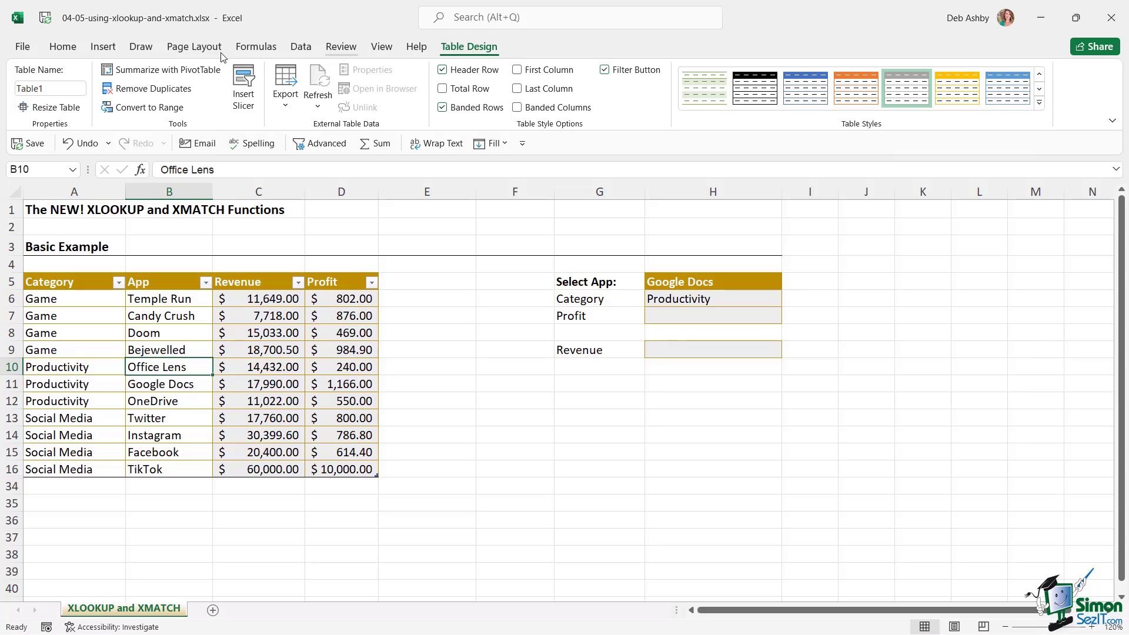
pyautogui.click(47, 91)
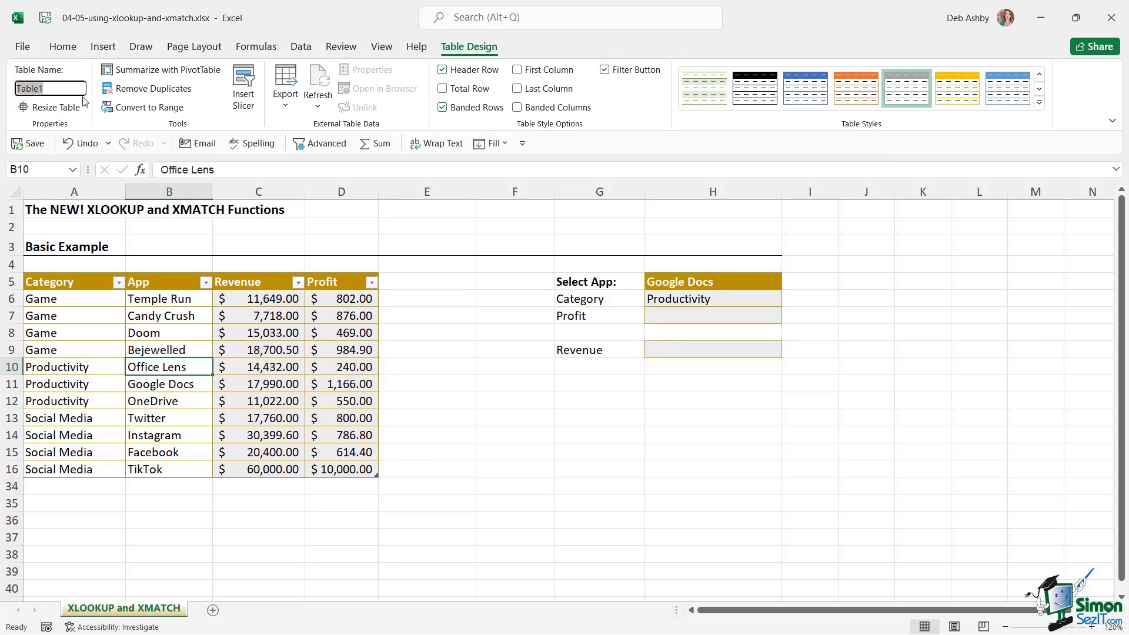
pyautogui.write('Apps_List')
pyautogui.press('Return')
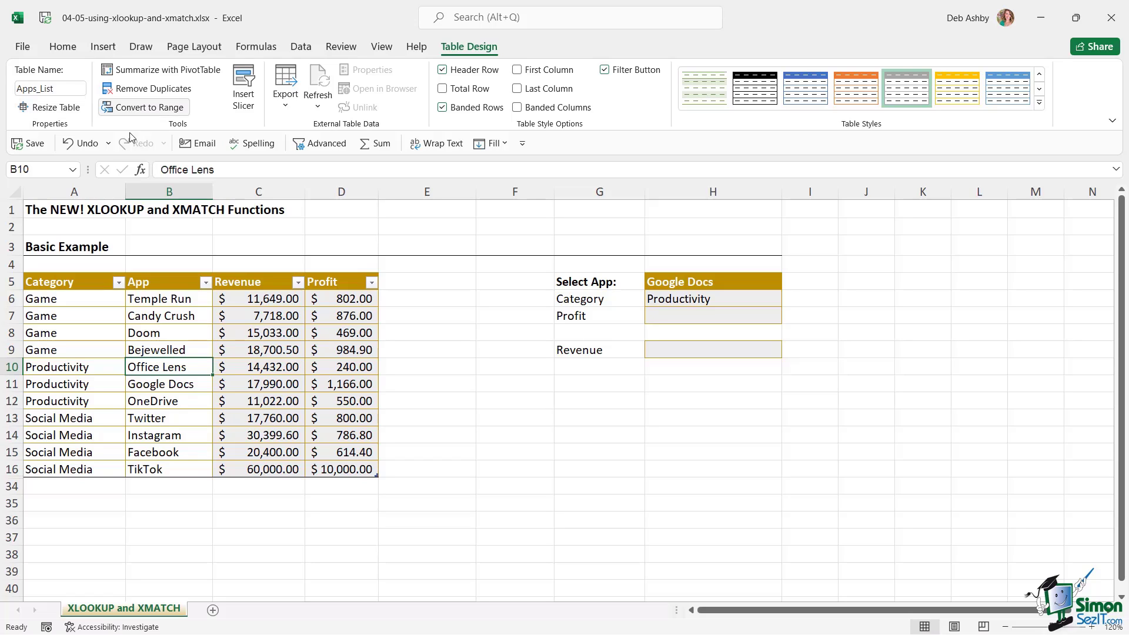
# Start an XLOOKUP formula in H7 with H5 as the lookup value and Apps_List[App] as the lookup array.
pyautogui.click(668, 318)
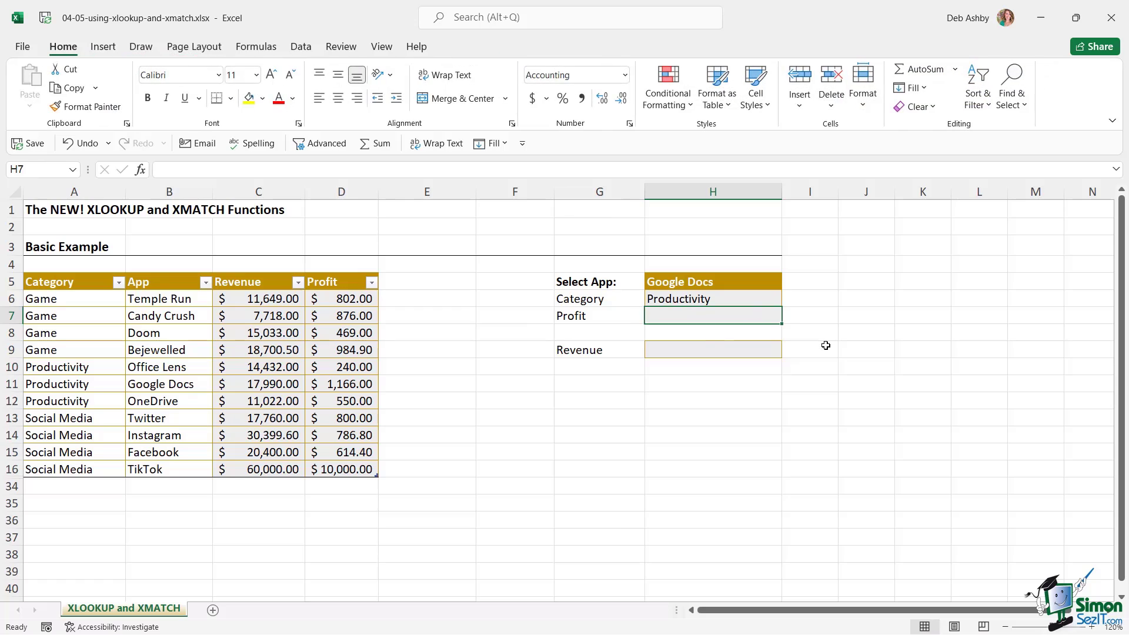
pyautogui.write('=XL')
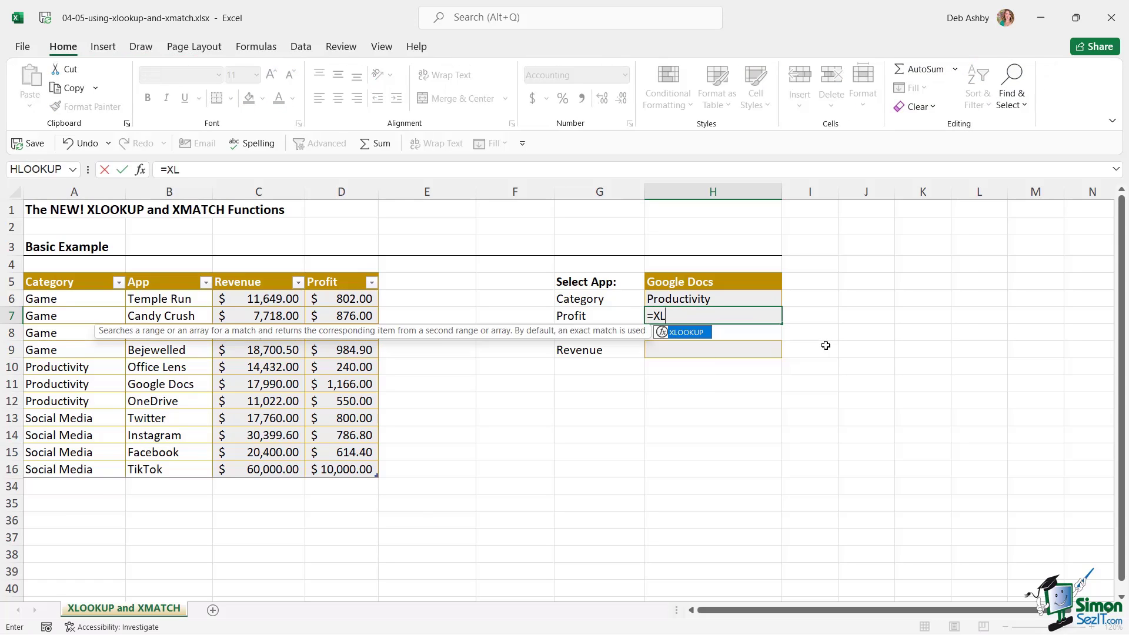
pyautogui.write('OOKUP(')
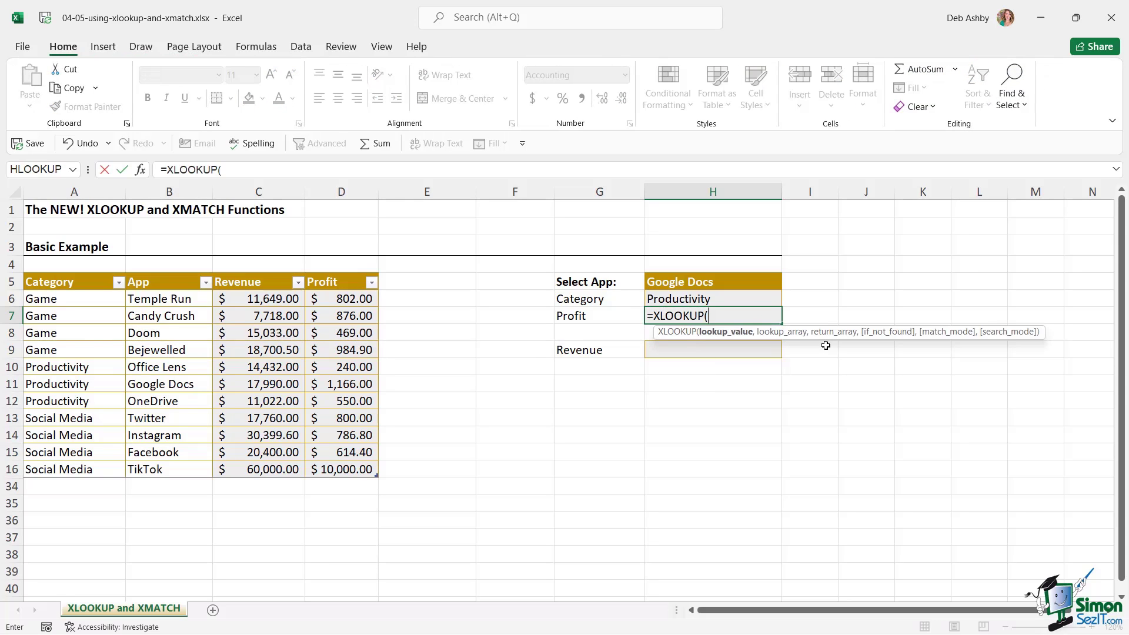
pyautogui.click(753, 284)
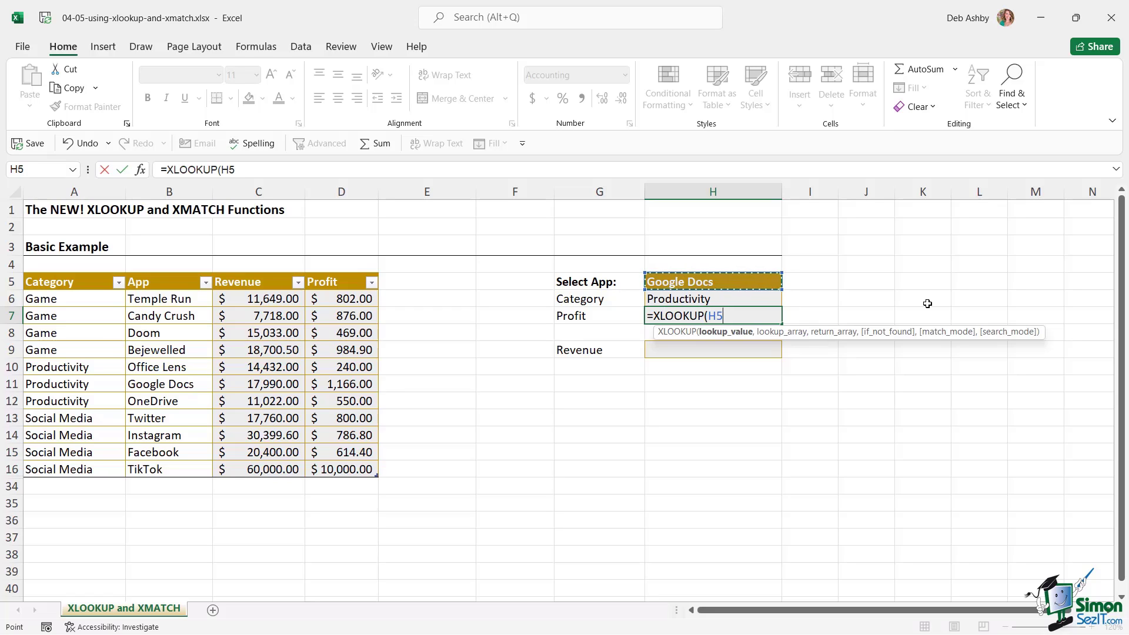
pyautogui.write(',')
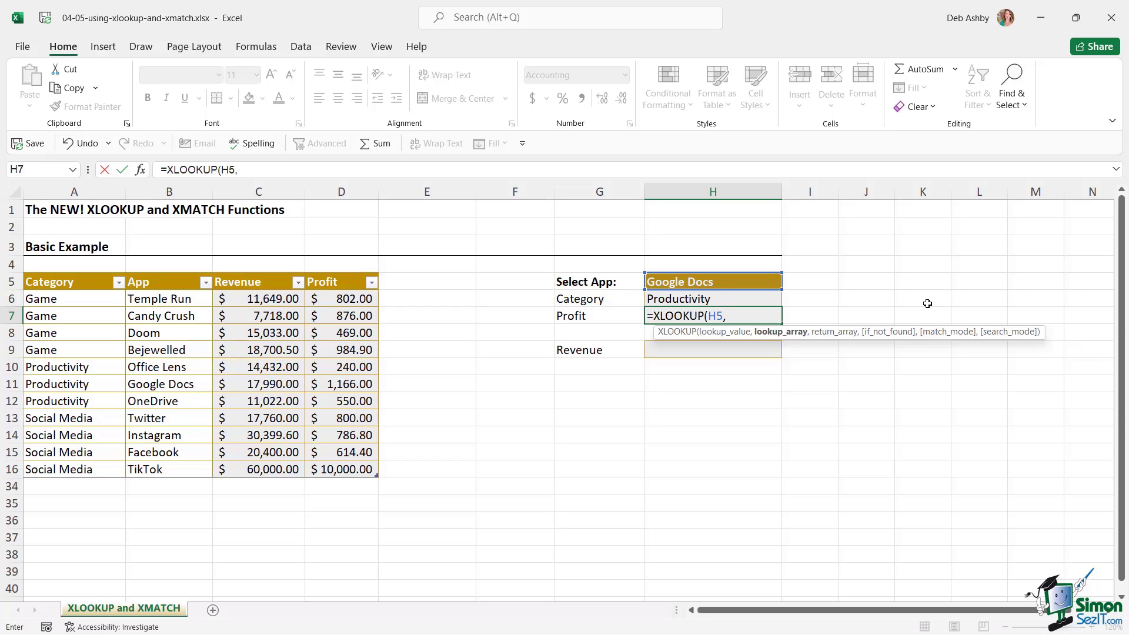
pyautogui.write('Apps')
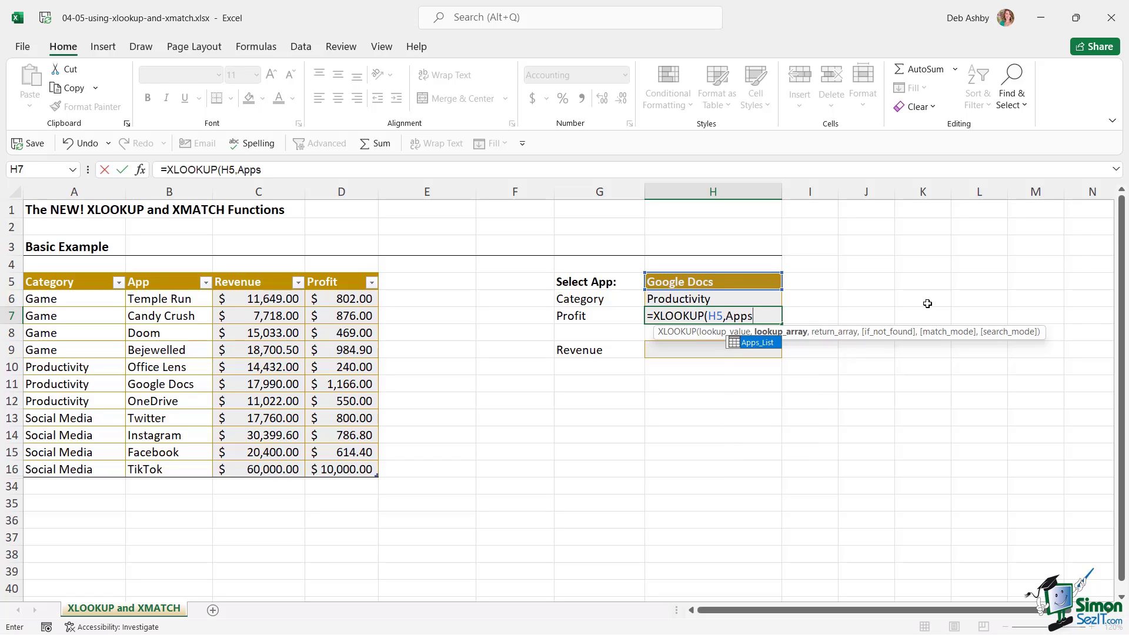
pyautogui.doubleClick(757, 345)
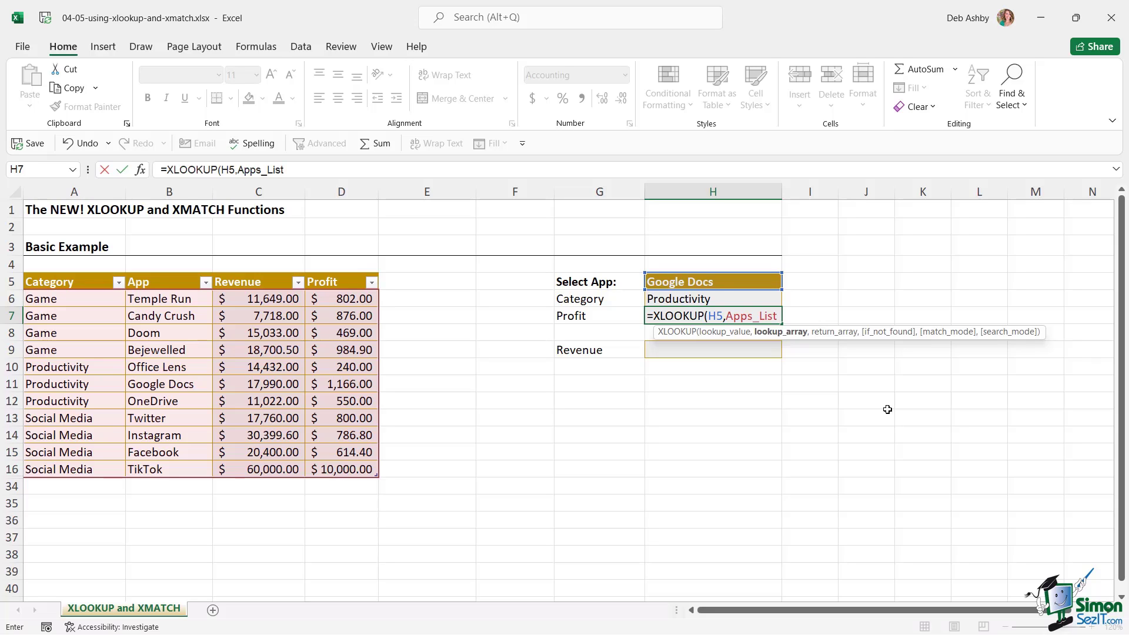
pyautogui.write('[')
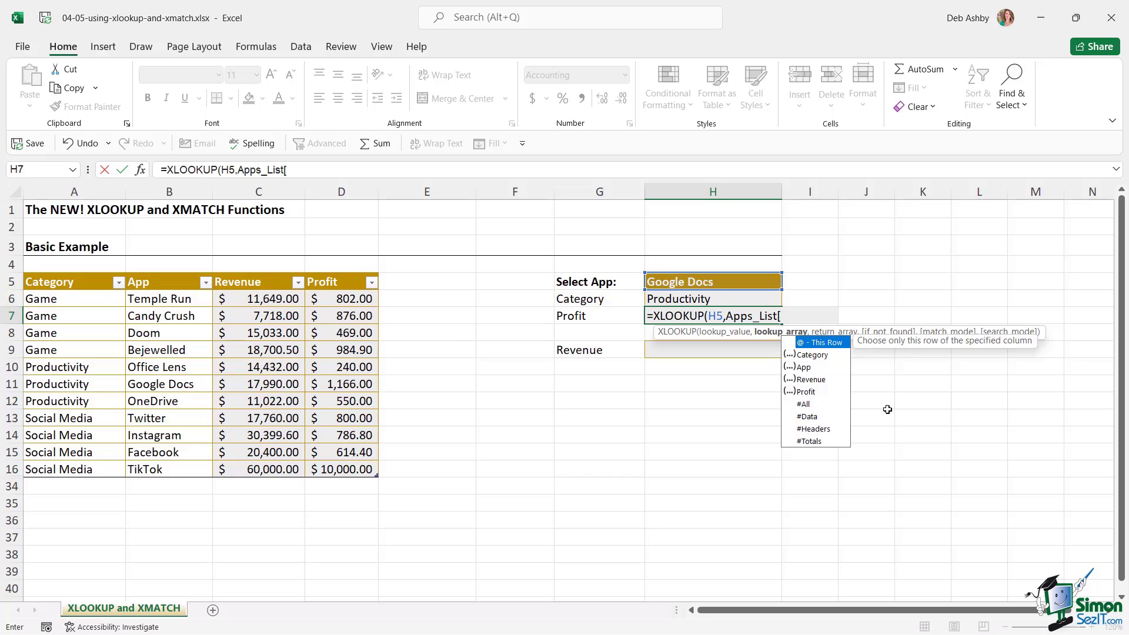
pyautogui.press('Down')
pyautogui.press('Down')
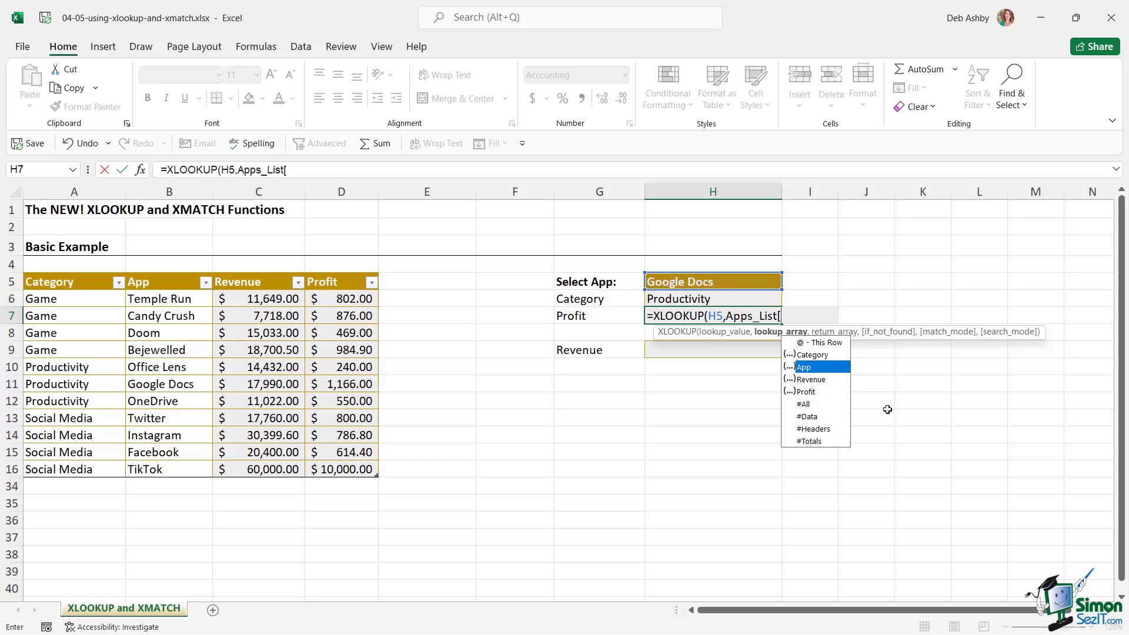
pyautogui.press('Tab')
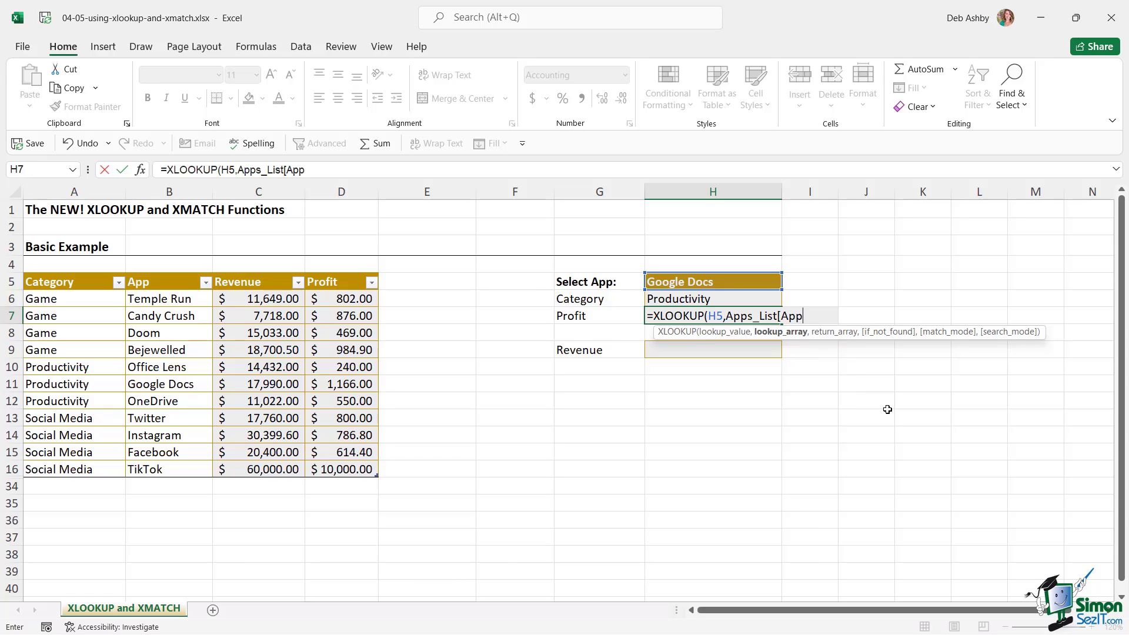
pyautogui.write(']')
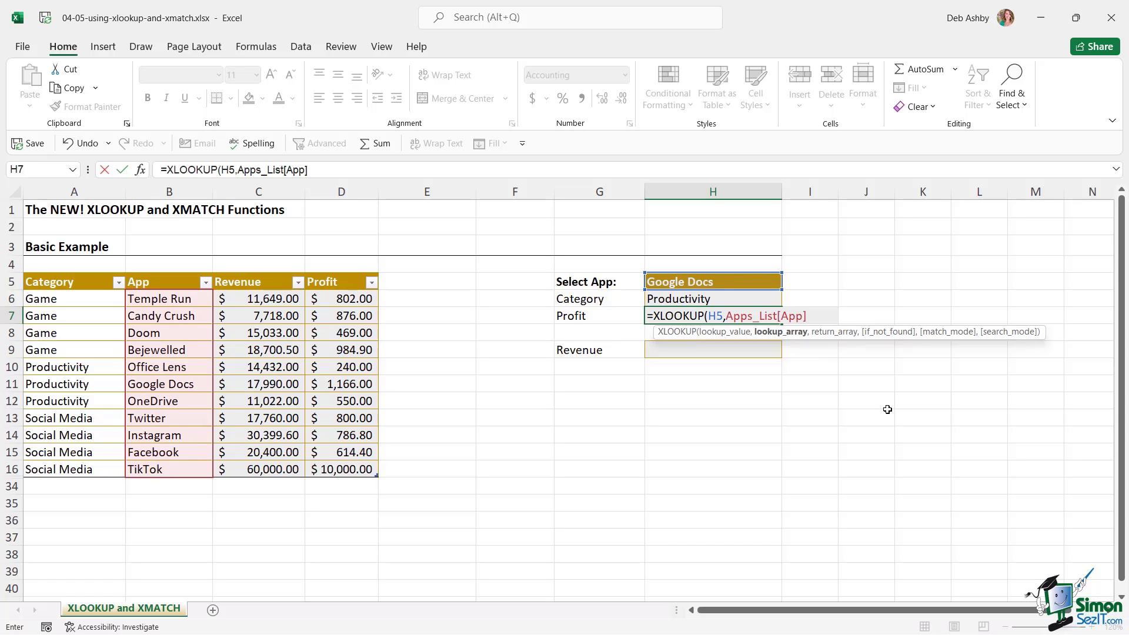
pyautogui.write(',')
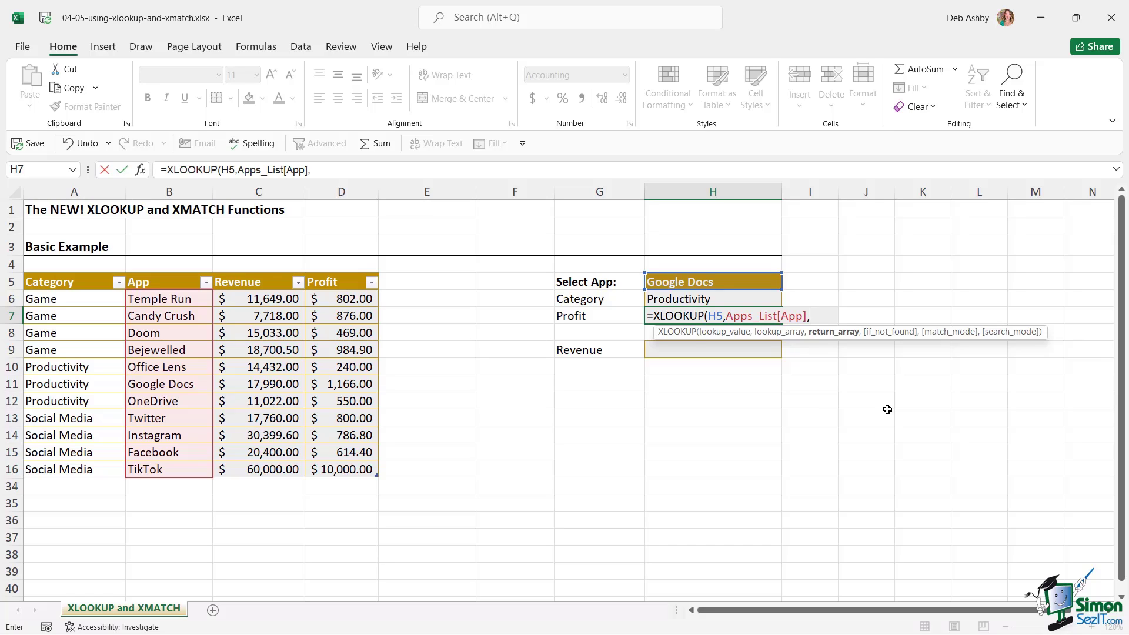
# Add Apps_List[Profit] as the return array of the XLOOKUP formula in H7.
pyautogui.write('Apps')
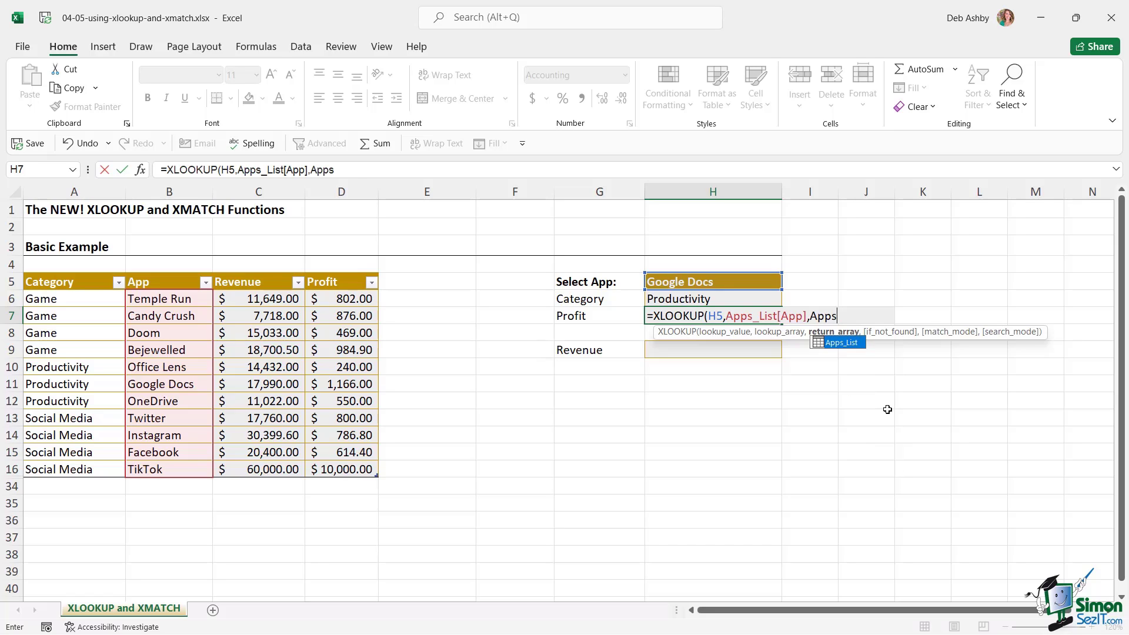
pyautogui.press('Tab')
pyautogui.write('[')
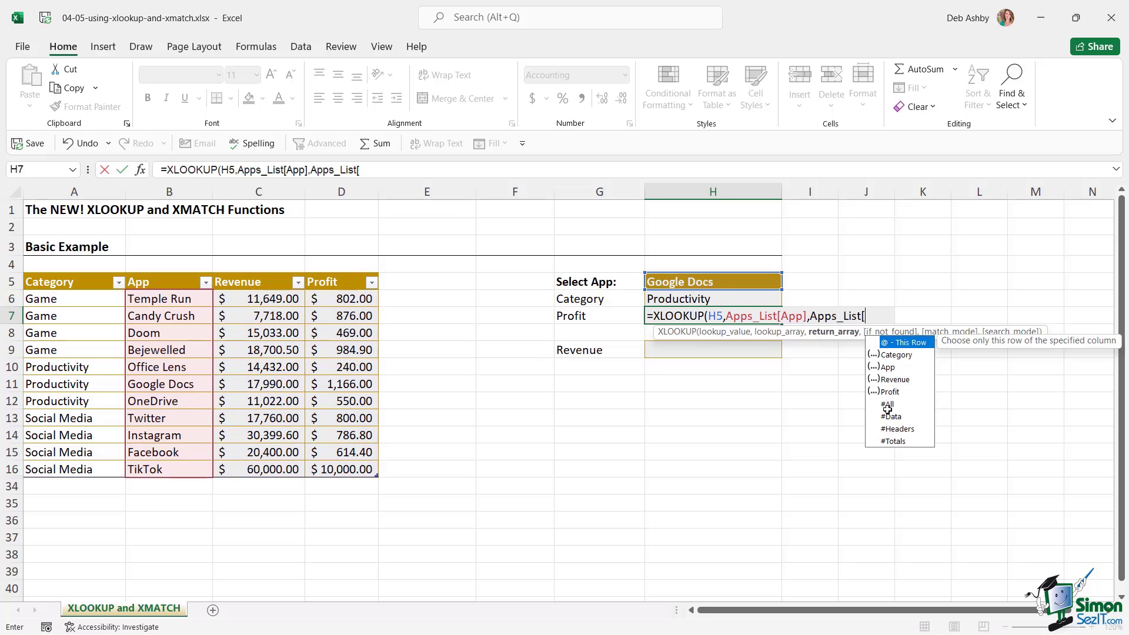
pyautogui.press('Down')
pyautogui.press('Down')
pyautogui.press('Down')
pyautogui.press('Down')
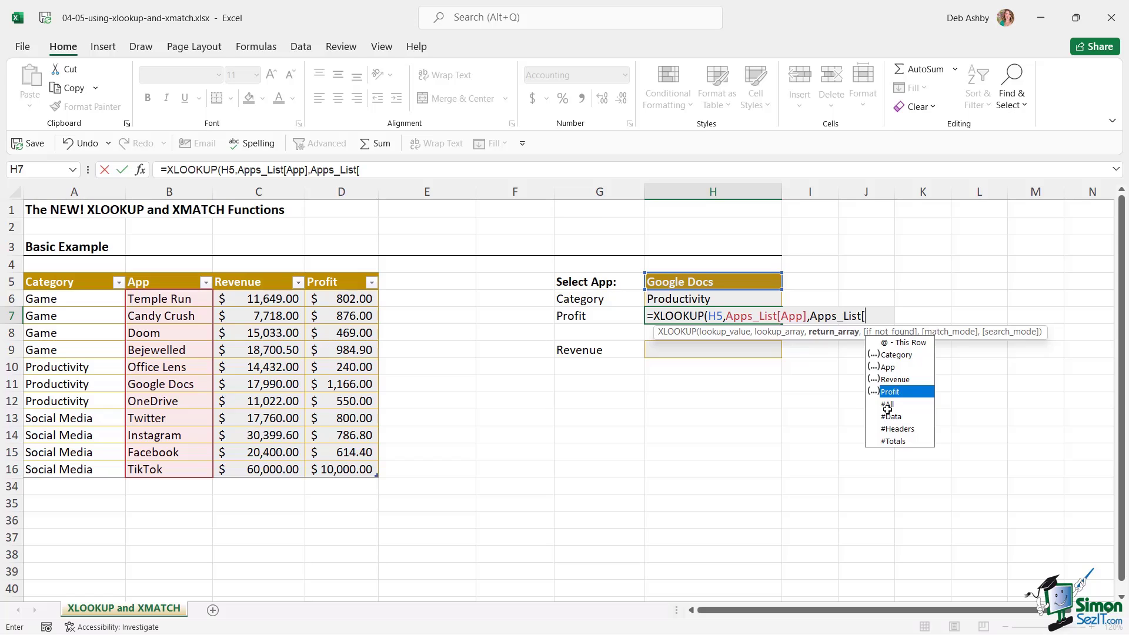
pyautogui.press('Tab')
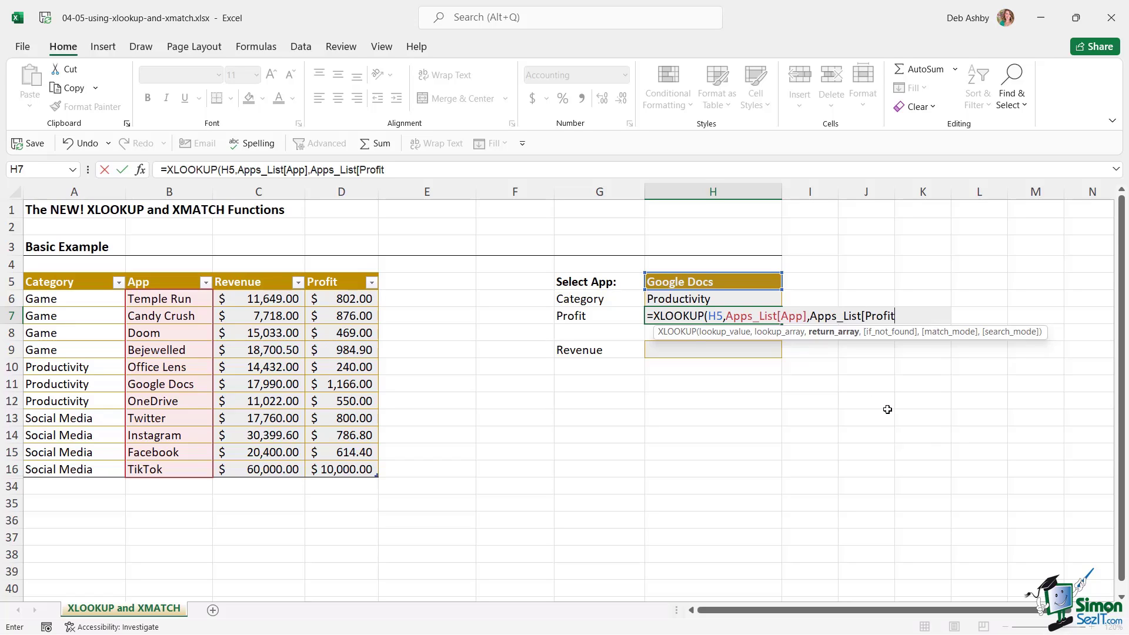
pyautogui.write(']')
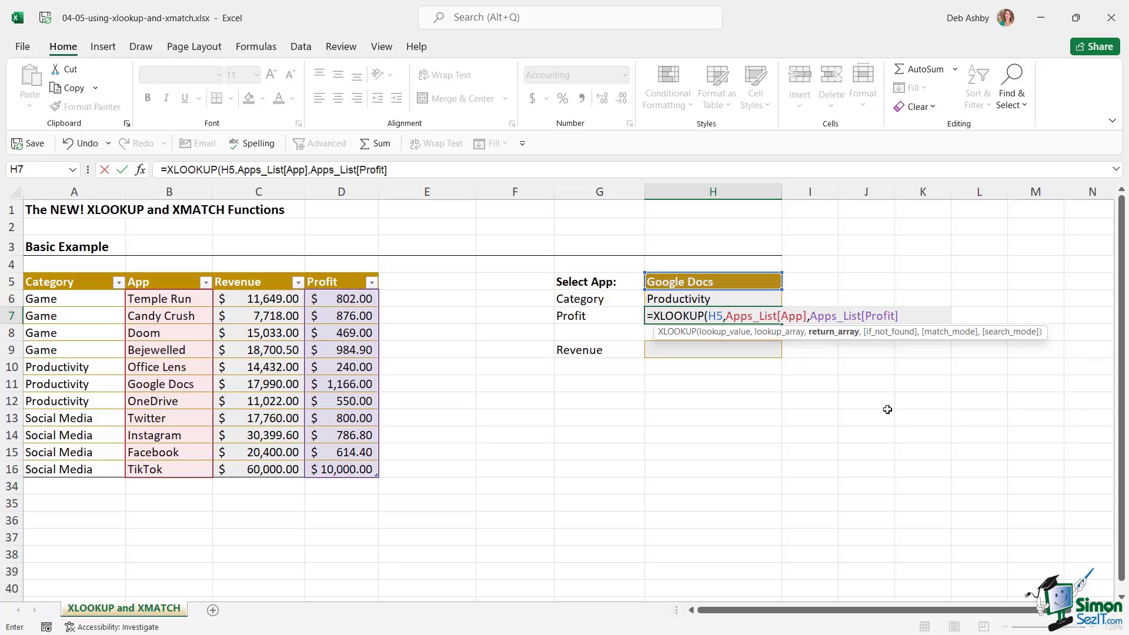
# Complete the H7 formula with an empty if-not-found argument, match mode 0 and search mode 1, and check it against the Google Docs row.
pyautogui.write(',,')
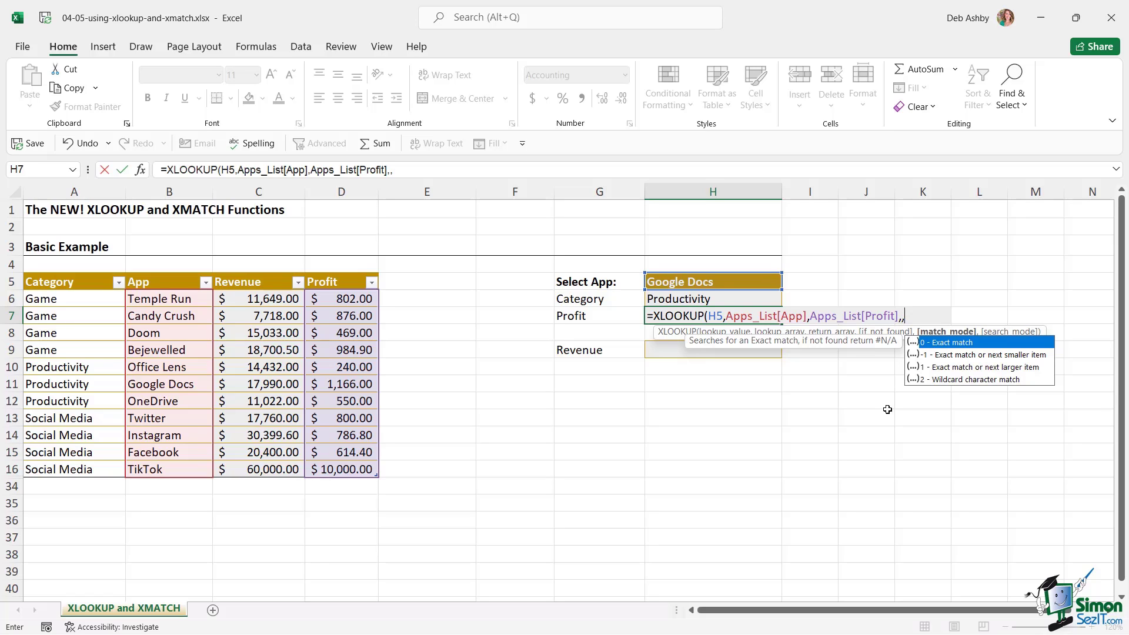
pyautogui.write('0,')
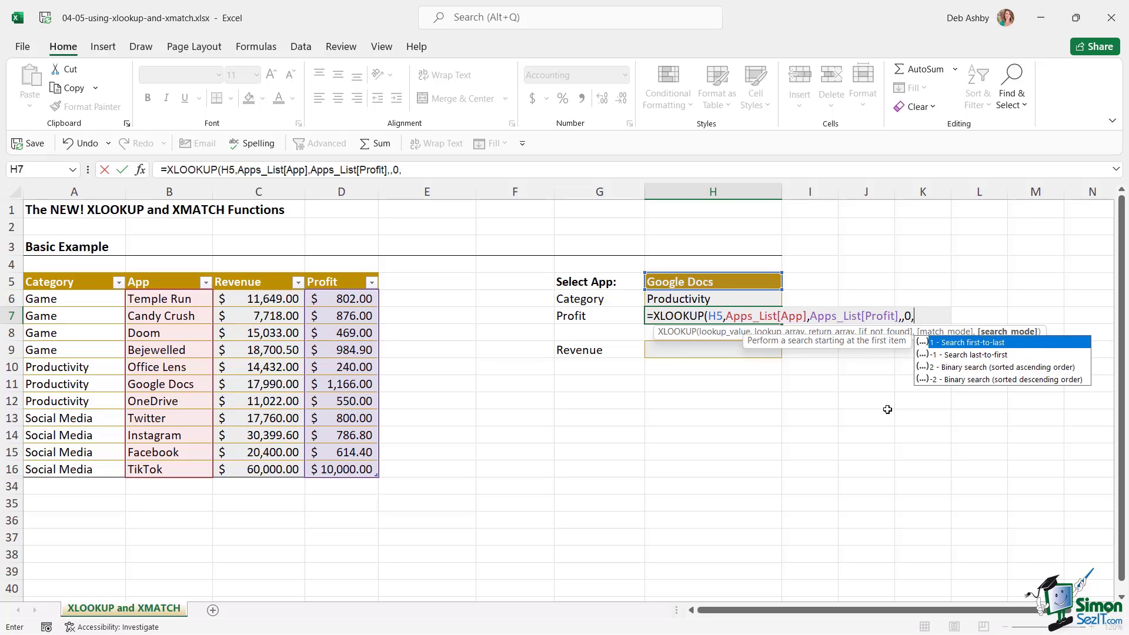
pyautogui.write('1)')
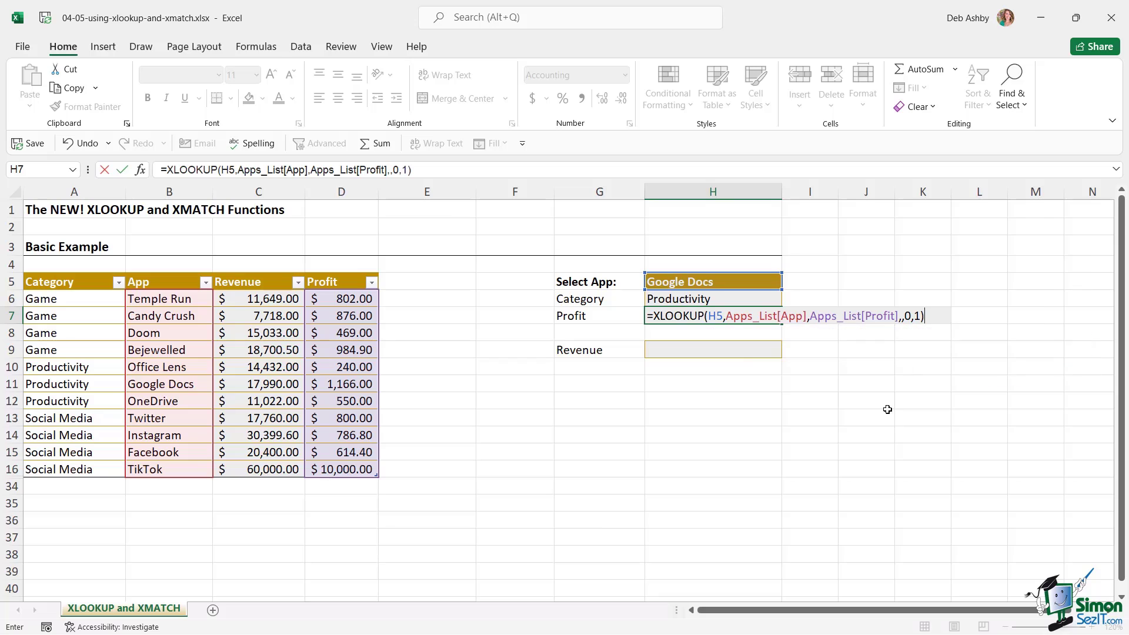
pyautogui.press('Return')
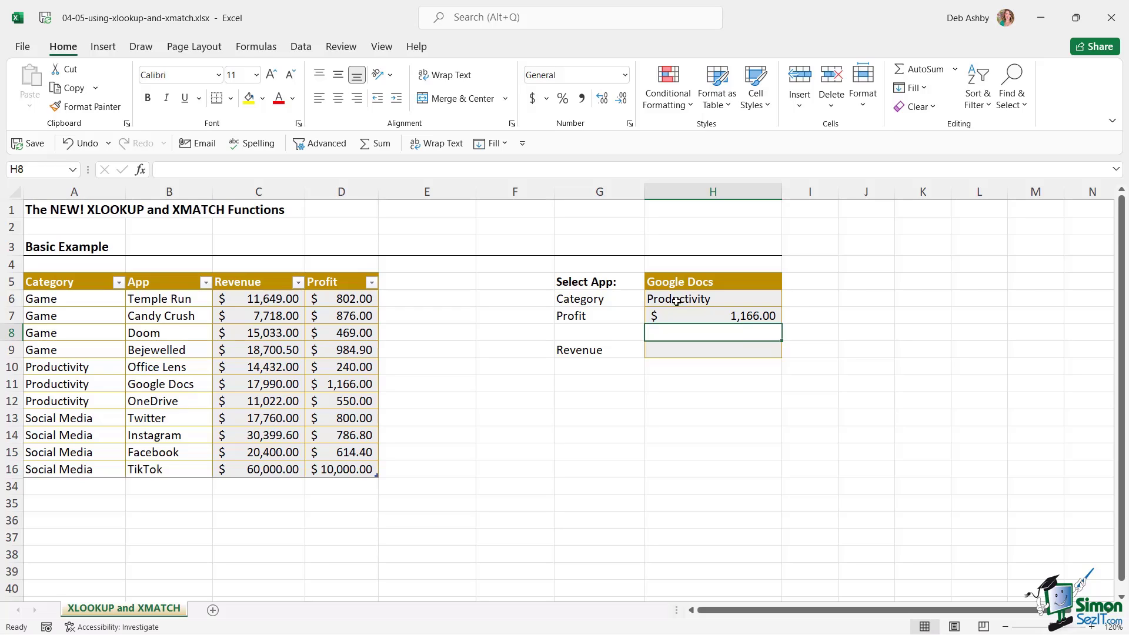
pyautogui.click(83, 386)
pyautogui.moveTo(155, 385); pyautogui.dragTo(359, 385)
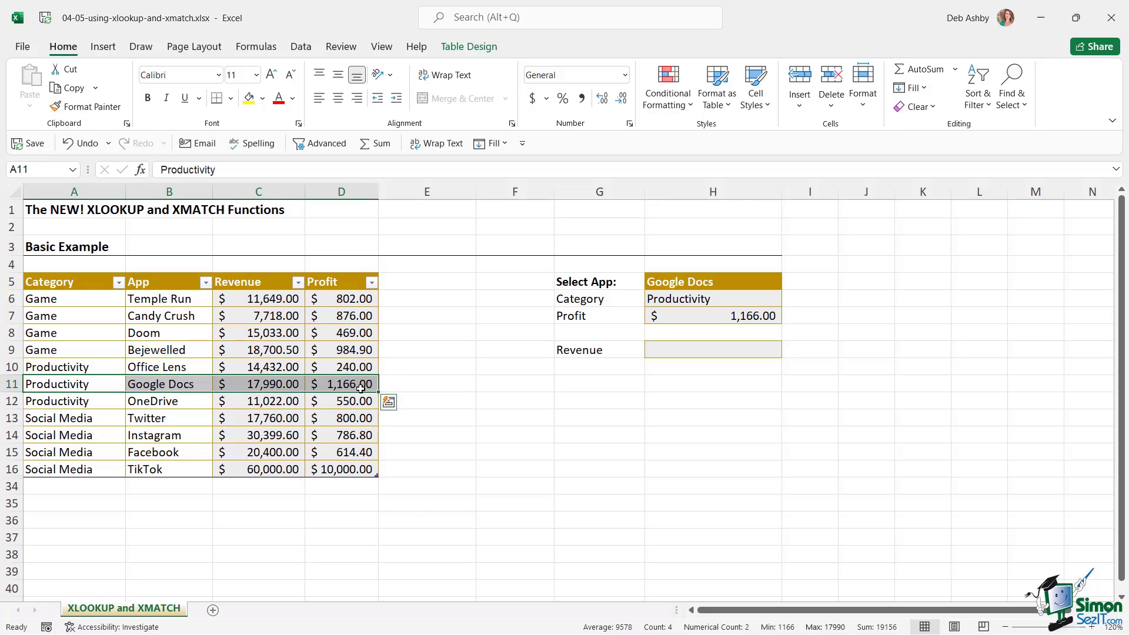
# Start an XLOOKUP formula in H9 with H5 as the lookup value and Apps_List[App] as the lookup array.
pyautogui.click(668, 353)
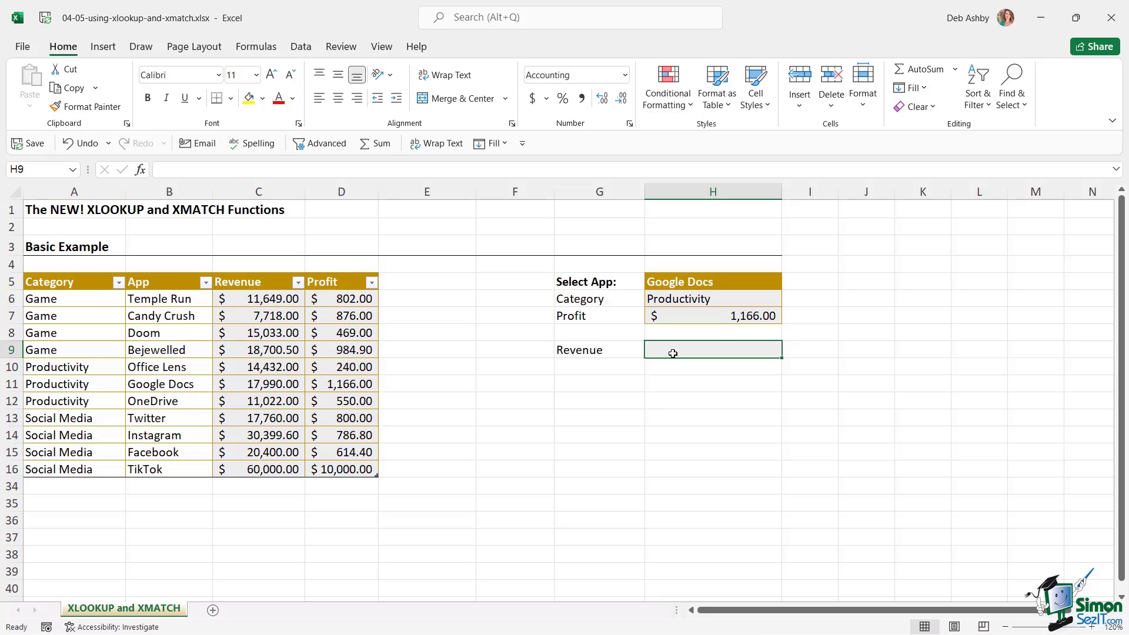
pyautogui.write('=XLOO')
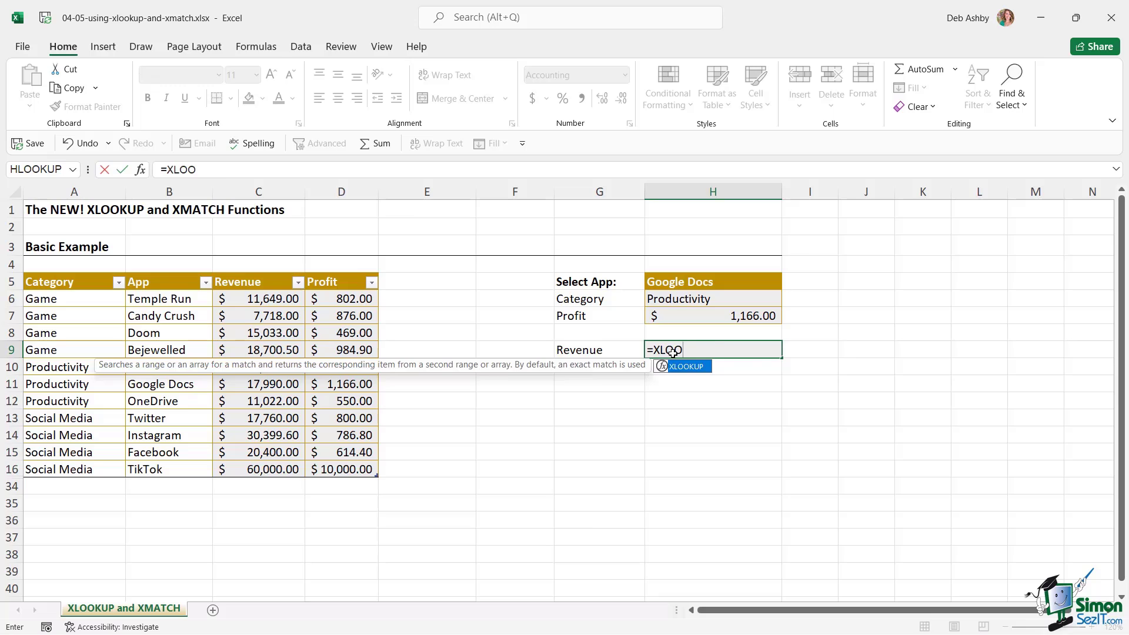
pyautogui.press('Tab')
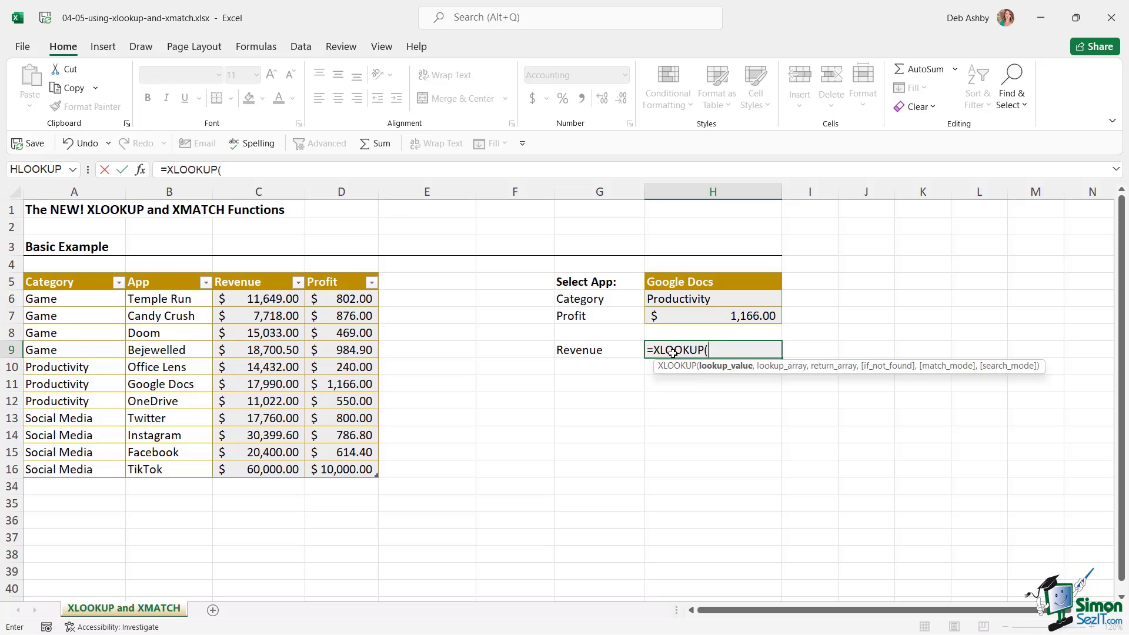
pyautogui.click(719, 283)
pyautogui.write(',')
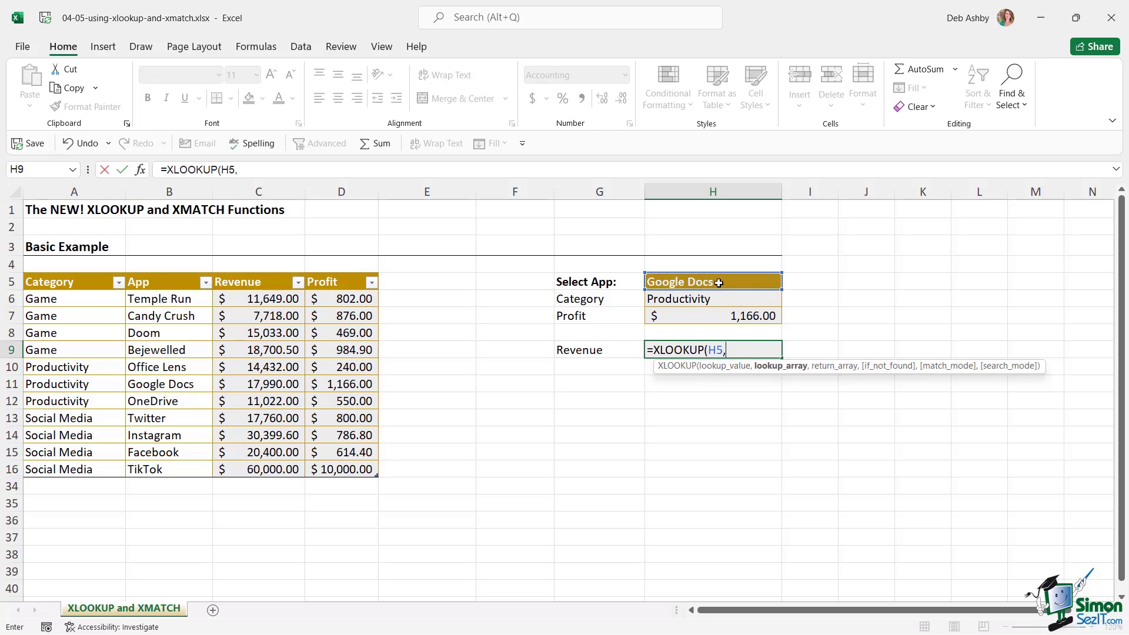
pyautogui.write('Apps')
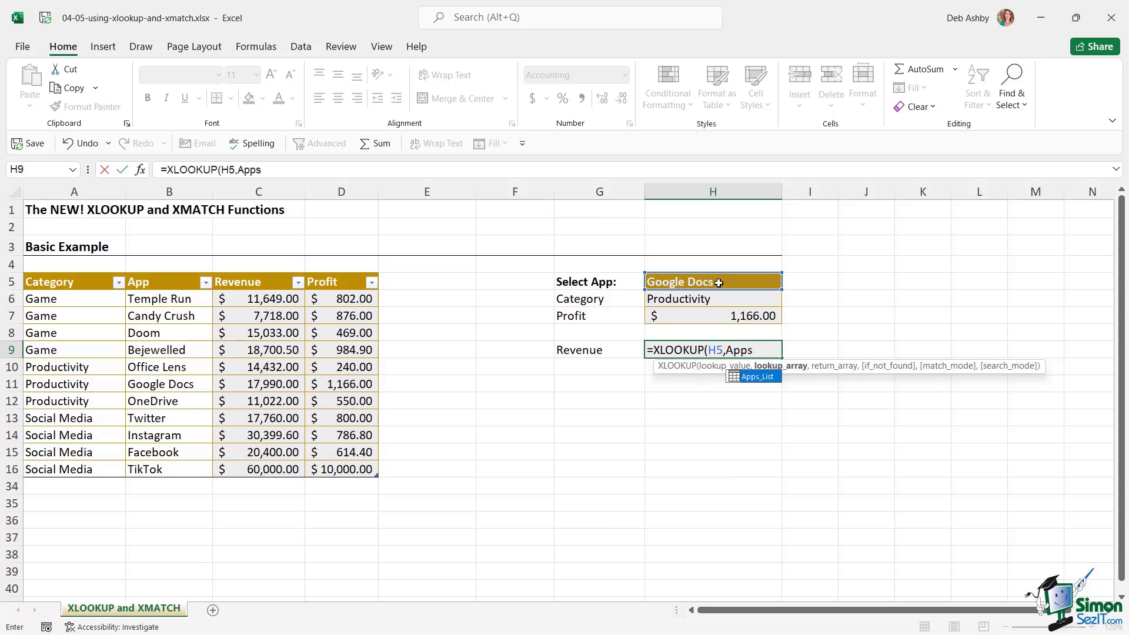
pyautogui.press('Tab')
pyautogui.write('[')
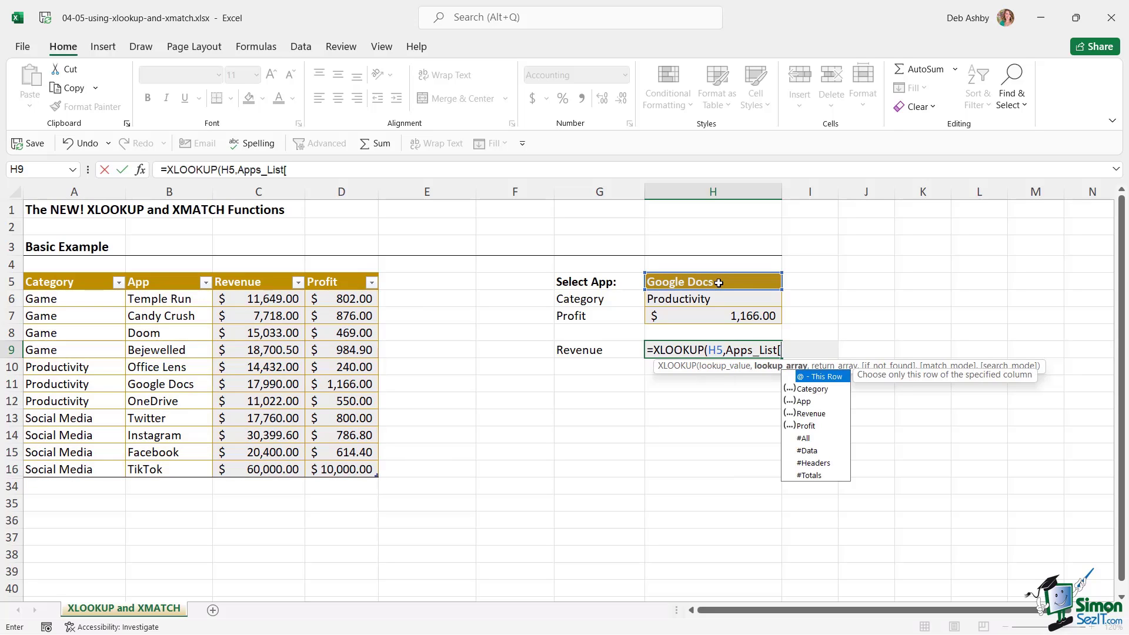
pyautogui.press('Down')
pyautogui.press('Down')
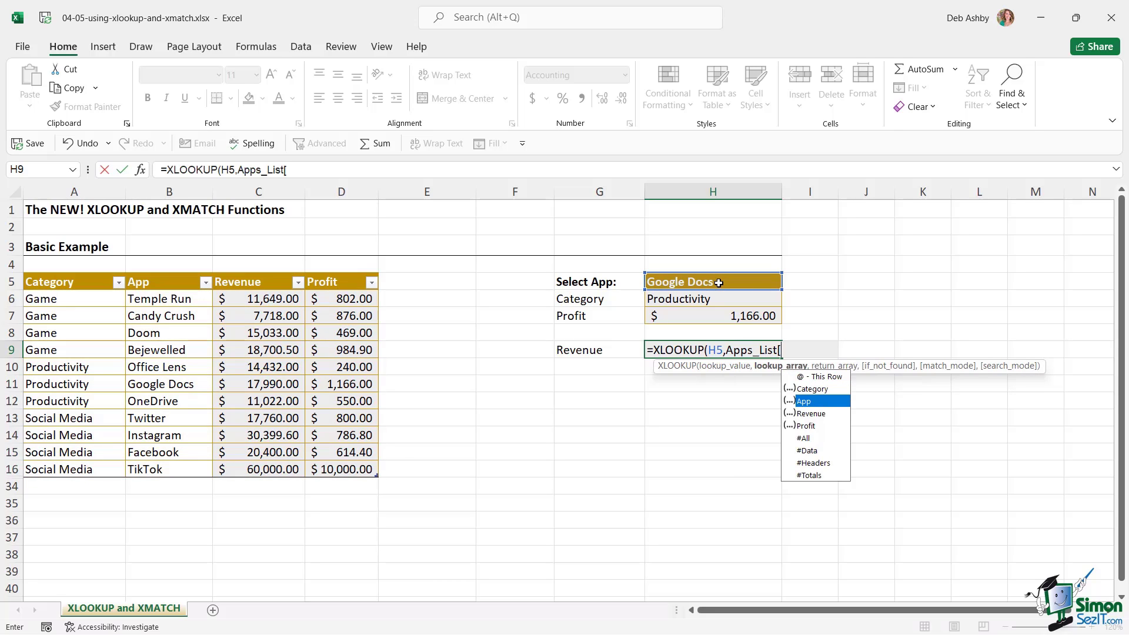
pyautogui.press('Tab')
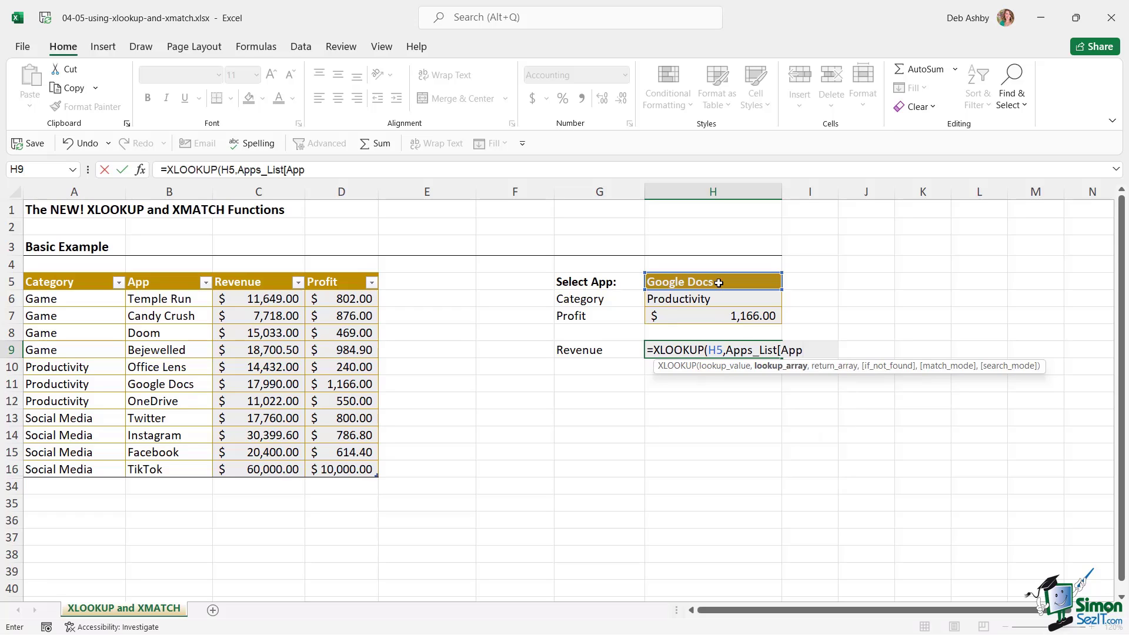
pyautogui.write('],')
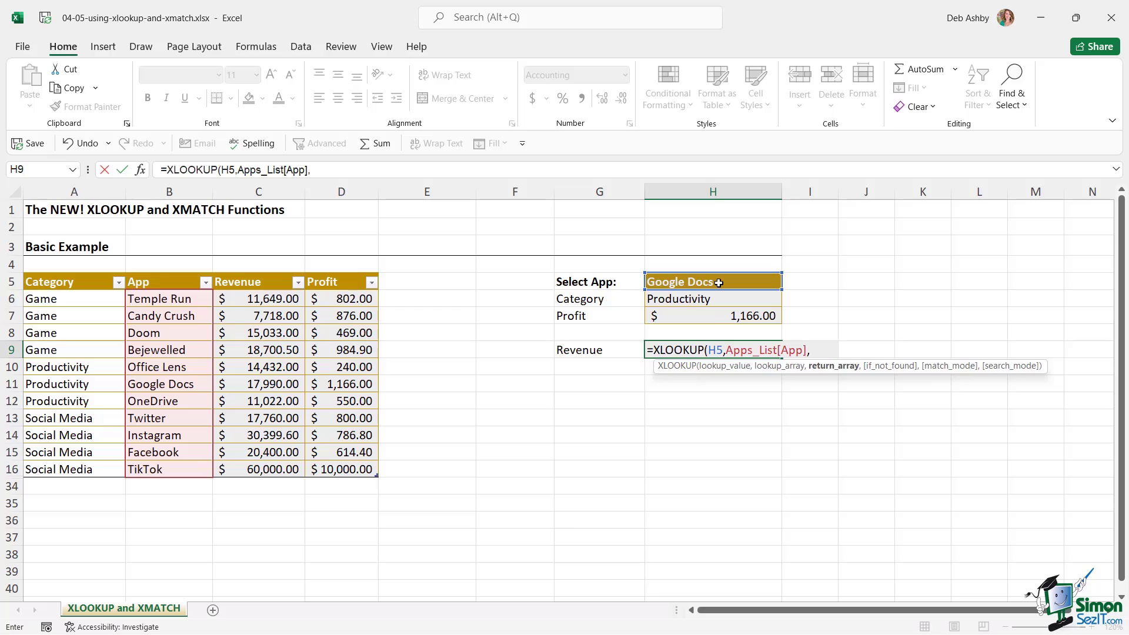
# Add Apps_List[Revenue] as the return array in the H9 formula, with an empty if-not-found argument and match mode 0.
pyautogui.write('Apps')
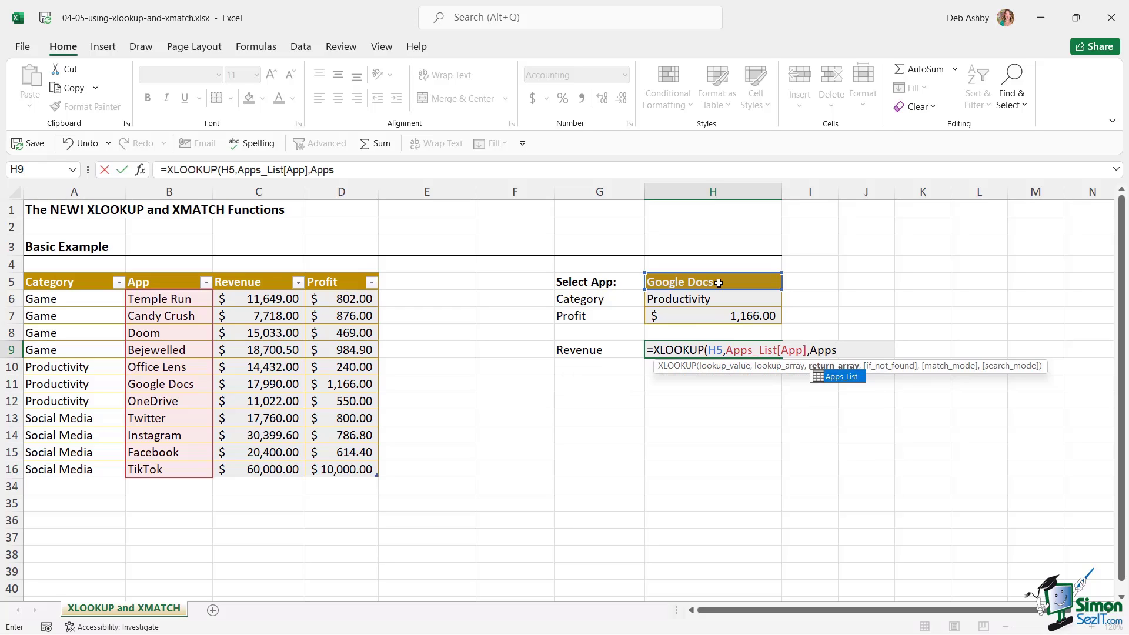
pyautogui.press('Tab')
pyautogui.write('[')
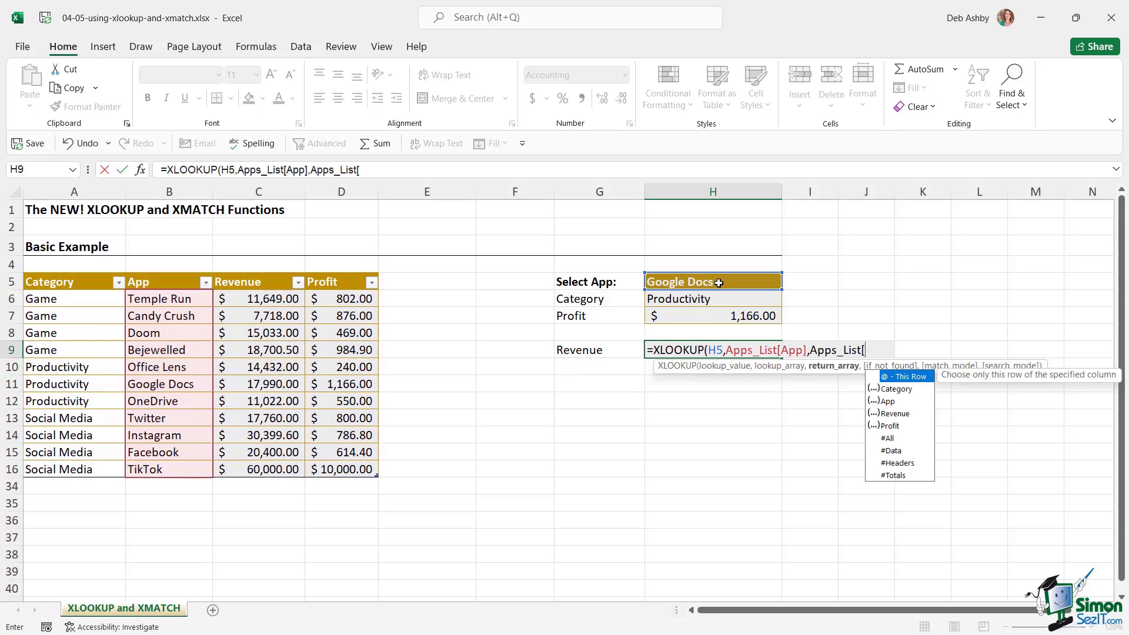
pyautogui.press('Down')
pyautogui.press('Down')
pyautogui.press('Down')
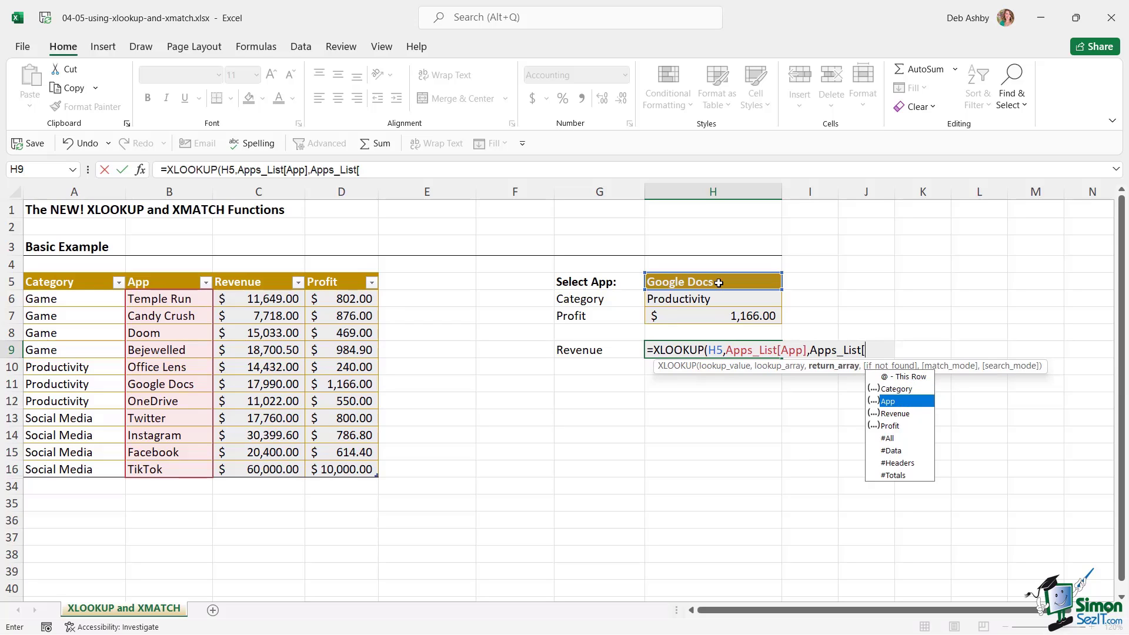
pyautogui.press('Tab')
pyautogui.write(']')
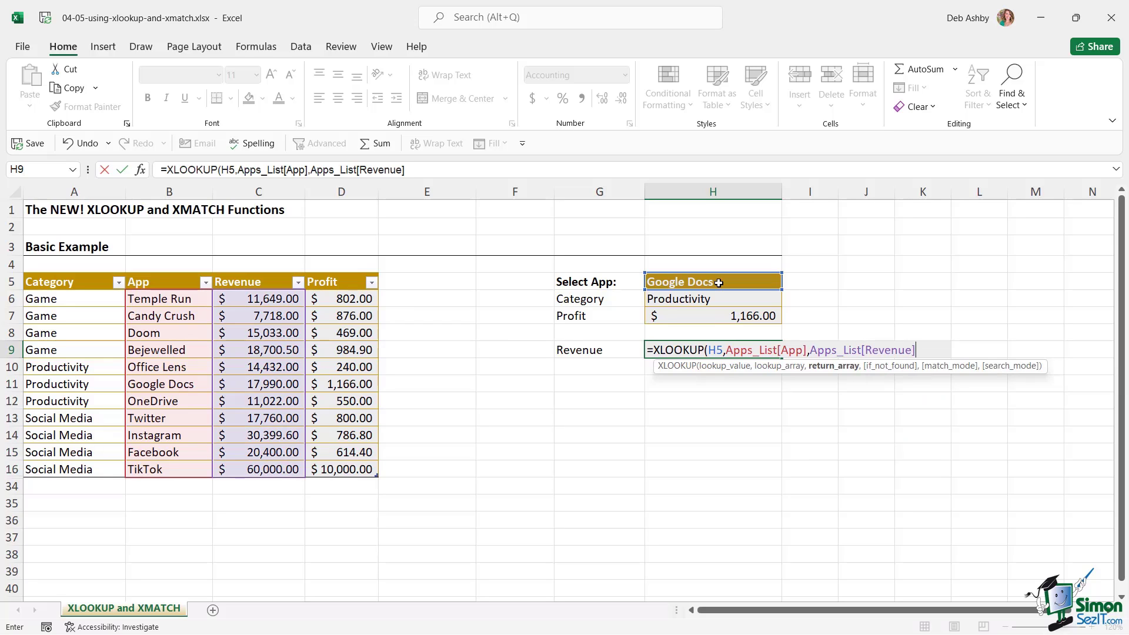
pyautogui.write(',,')
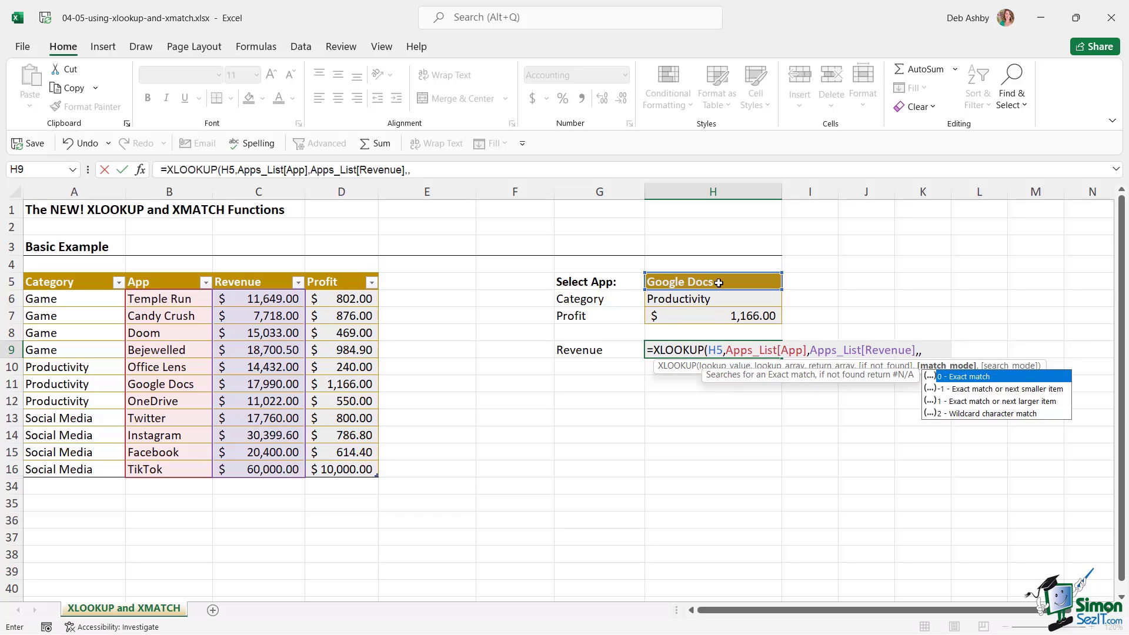
pyautogui.write('0,')
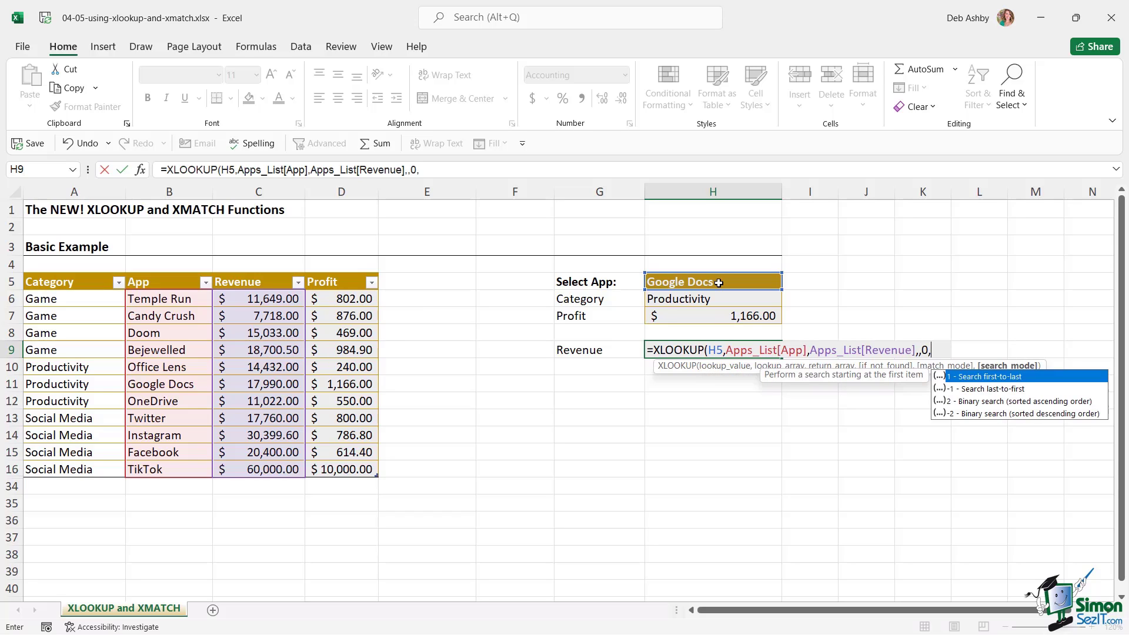
# Complete the Revenue XLOOKUP formula in H9 with search mode 1 (first-to-last).
pyautogui.write('1)')
pyautogui.press('Return')
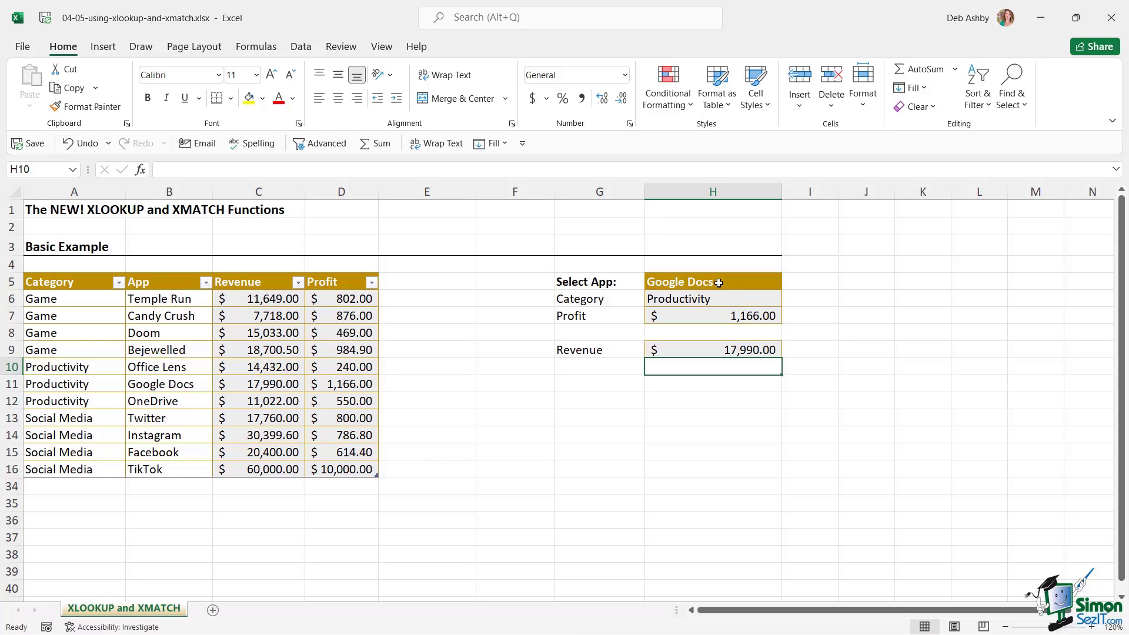
# Enter a new record in row 34 below the table: Utility, Google Docs, revenue 50000 and profit 5000.
pyautogui.click(78, 486)
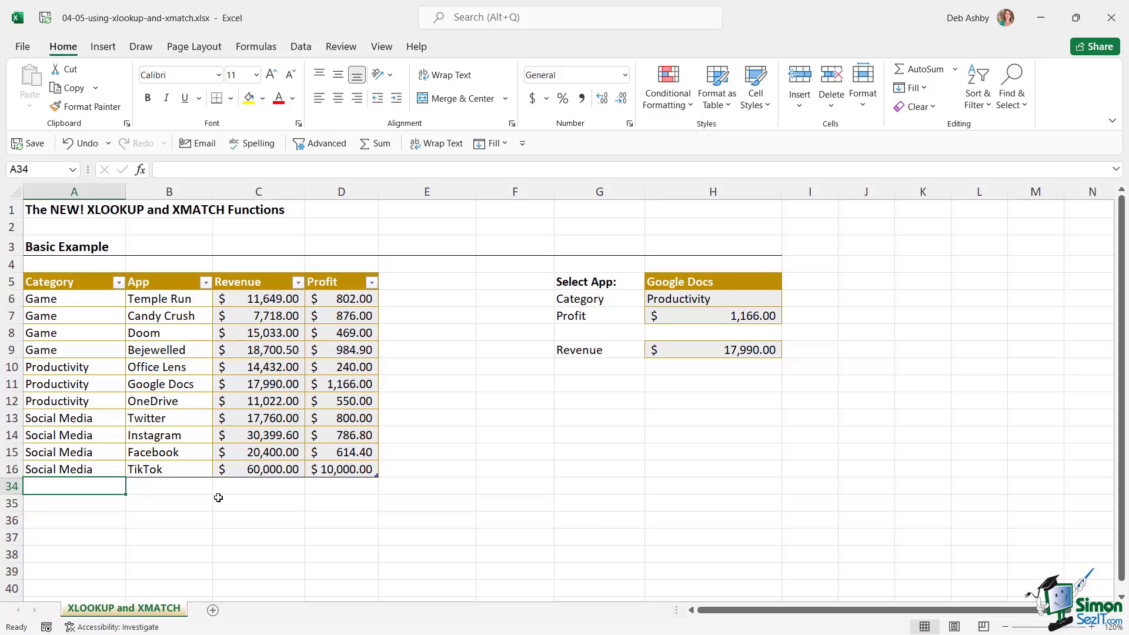
pyautogui.write('Util')
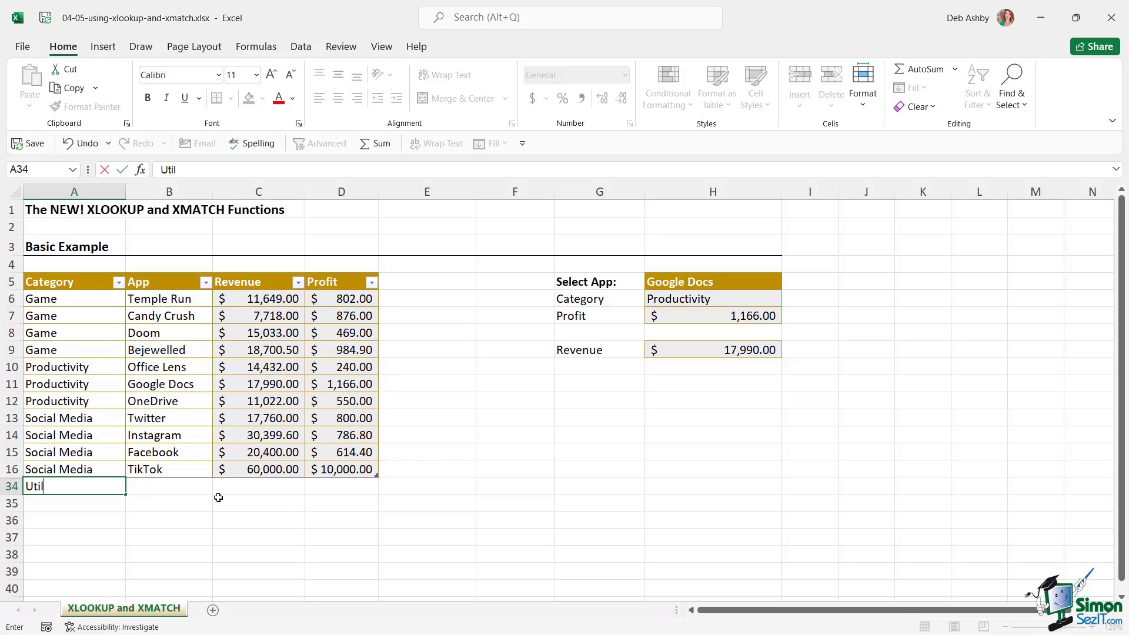
pyautogui.write('ity')
pyautogui.press('Tab')
pyautogui.write('Goo')
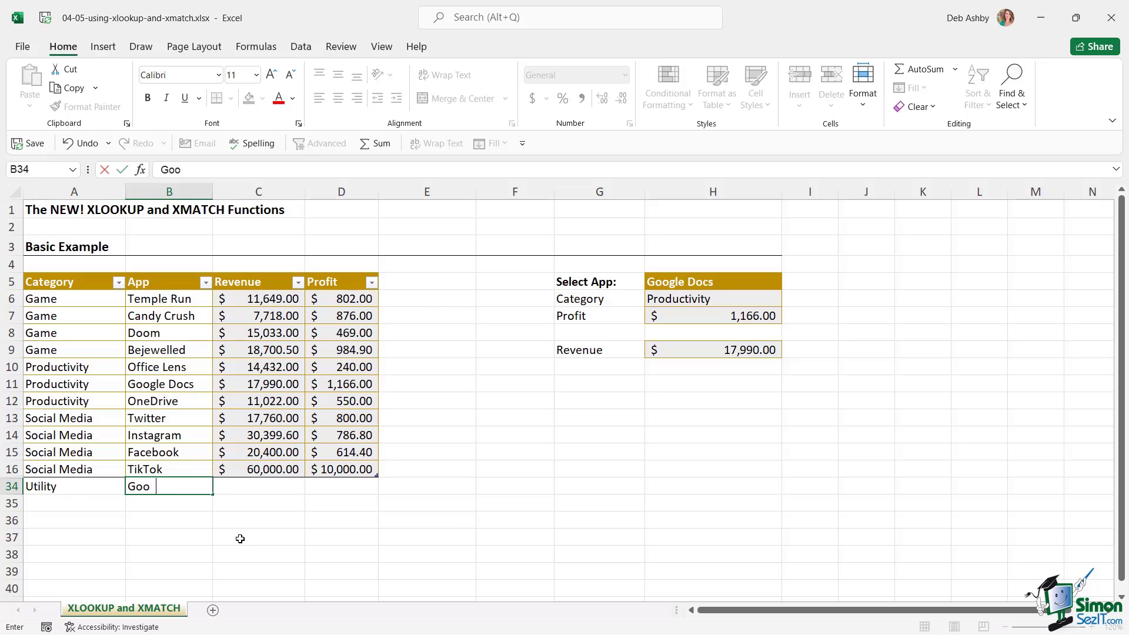
pyautogui.write('gle Docs')
pyautogui.press('Tab')
pyautogui.write('50000')
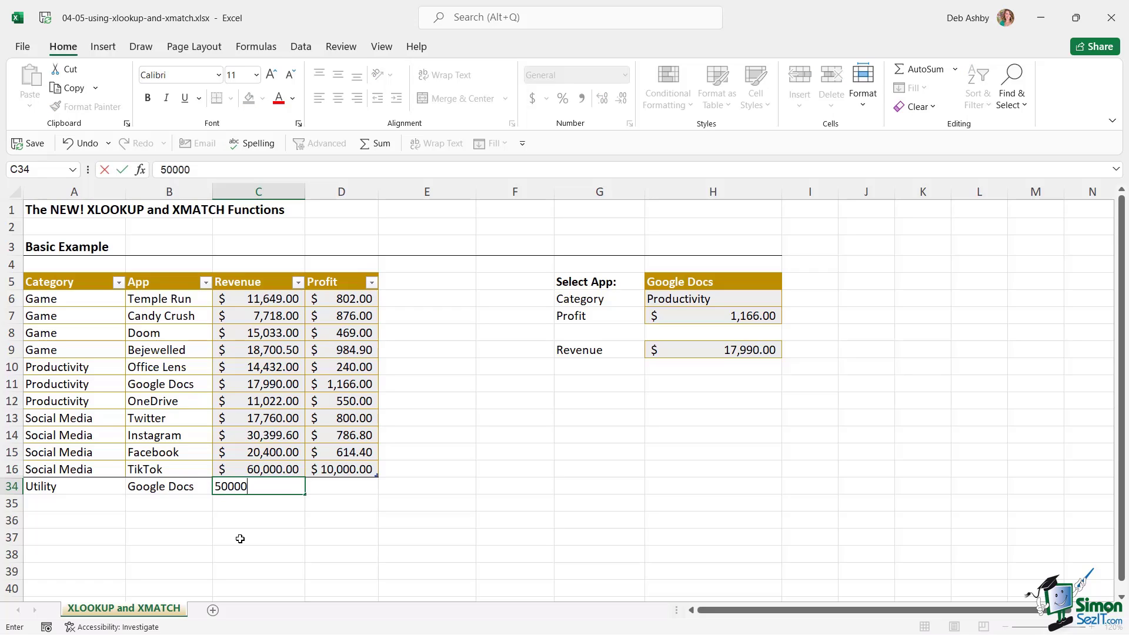
pyautogui.press('Tab')
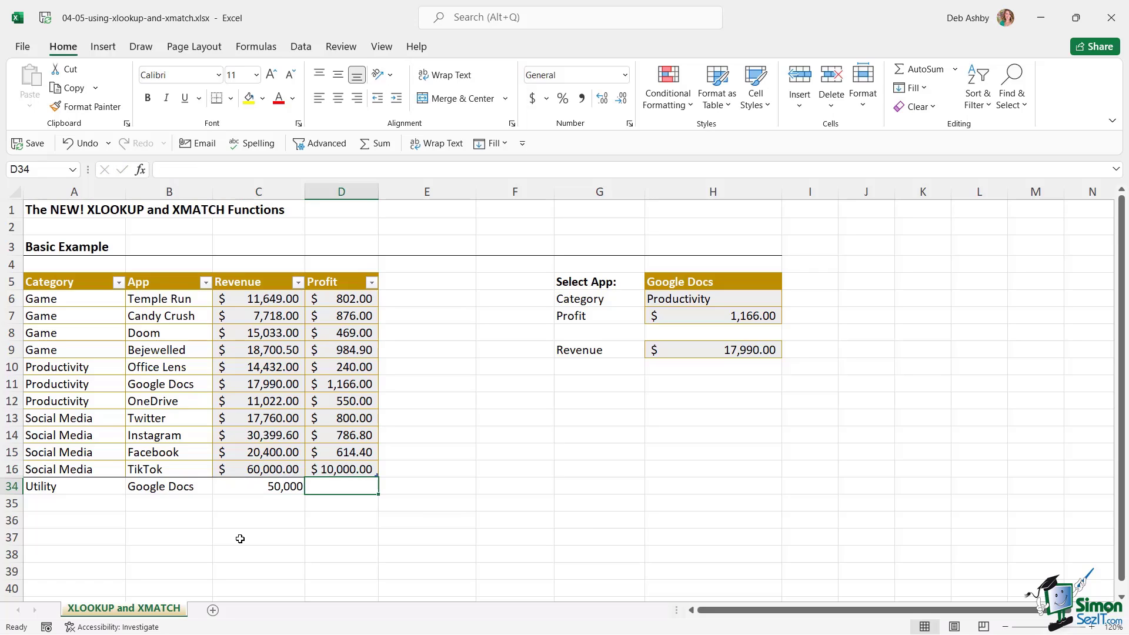
pyautogui.write('5000')
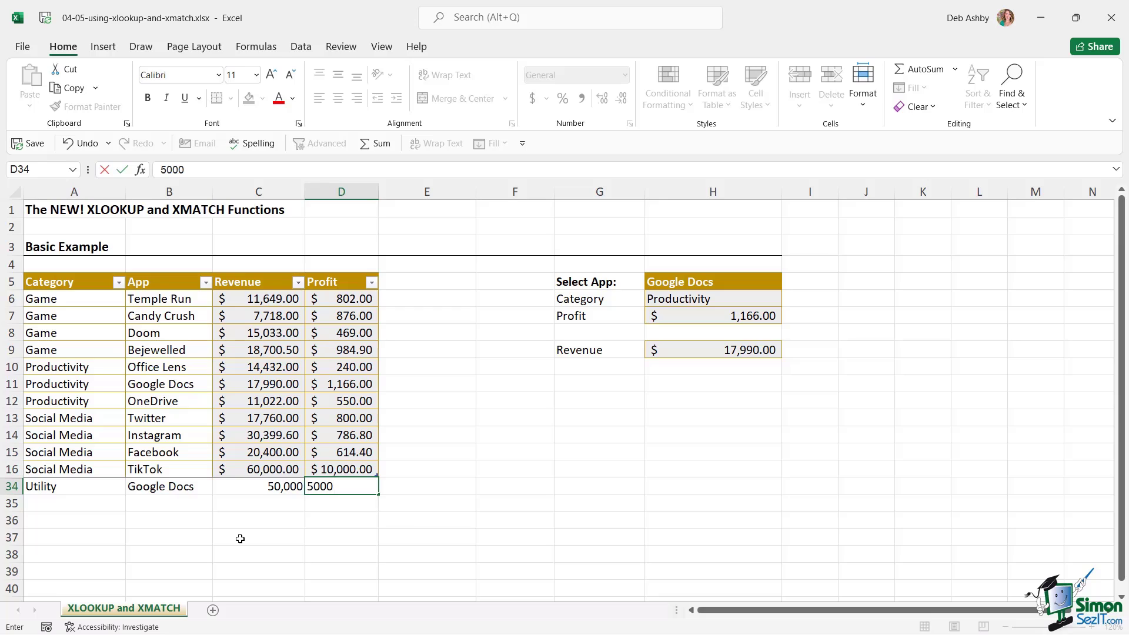
pyautogui.press('Return')
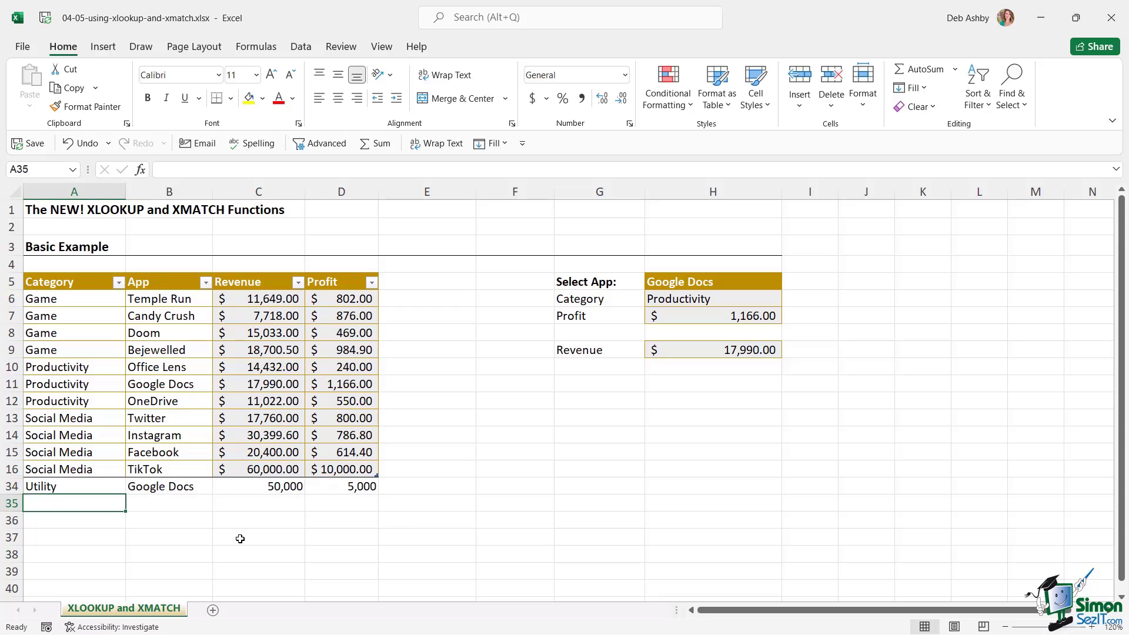
# Extend the apps table by one row to include the new Utility record in row 34.
pyautogui.click(372, 472)
pyautogui.moveTo(377, 477); pyautogui.dragTo(377, 499)
pyautogui.click(429, 488)
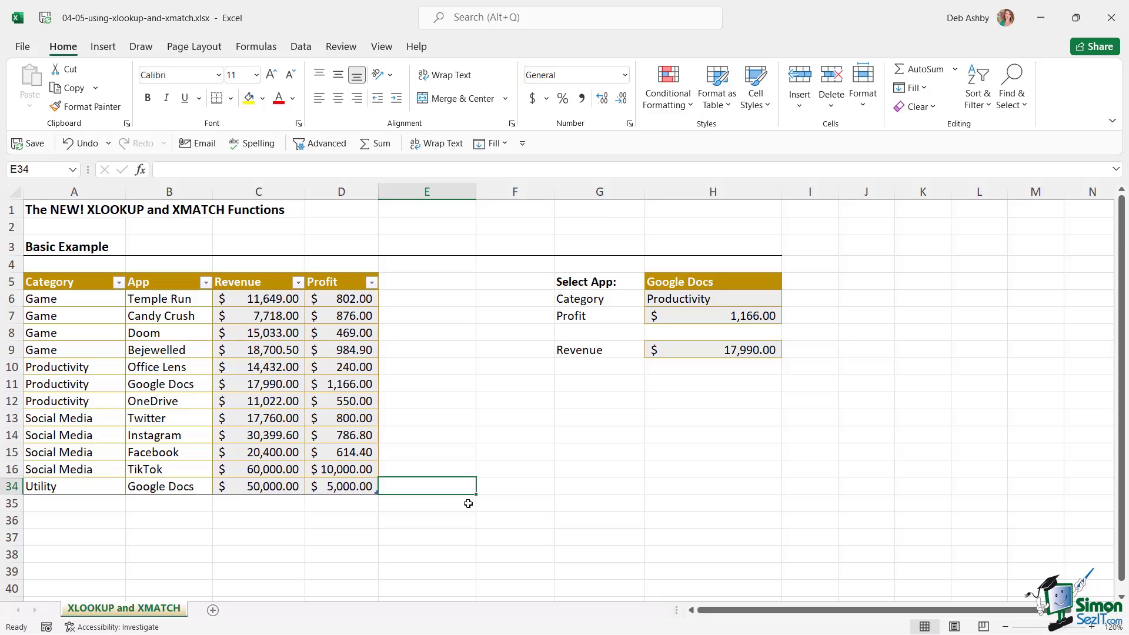
# Change the search mode of the Revenue XLOOKUP in H9 to -1 (last-to-first) for the duplicate Google Docs entries.
pyautogui.click(159, 491)
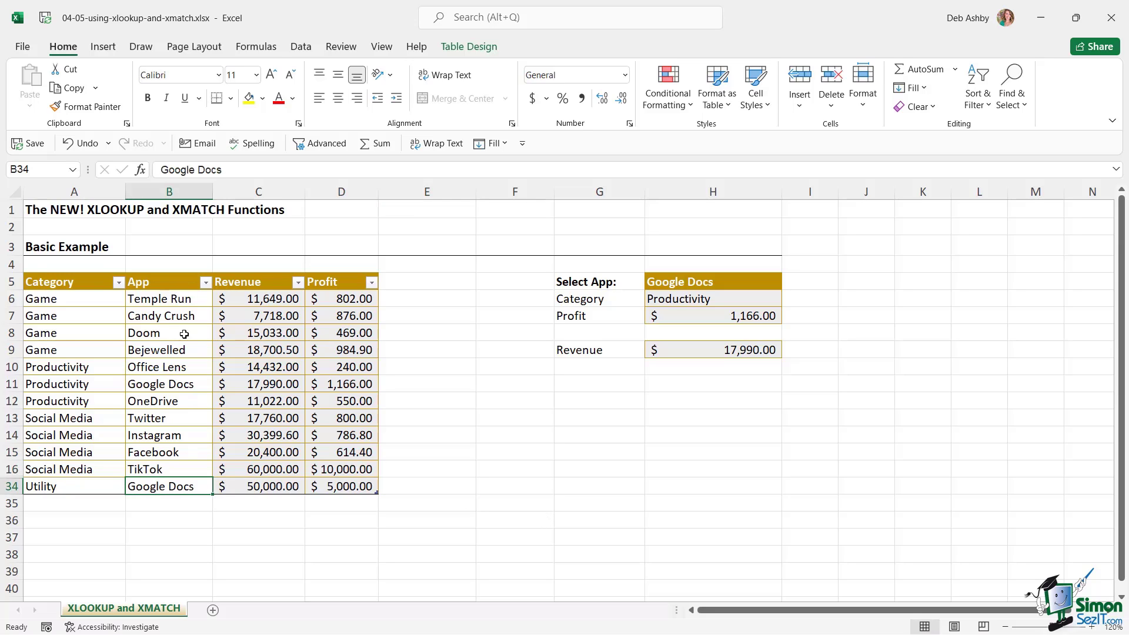
pyautogui.moveTo(180, 300); pyautogui.dragTo(176, 480)
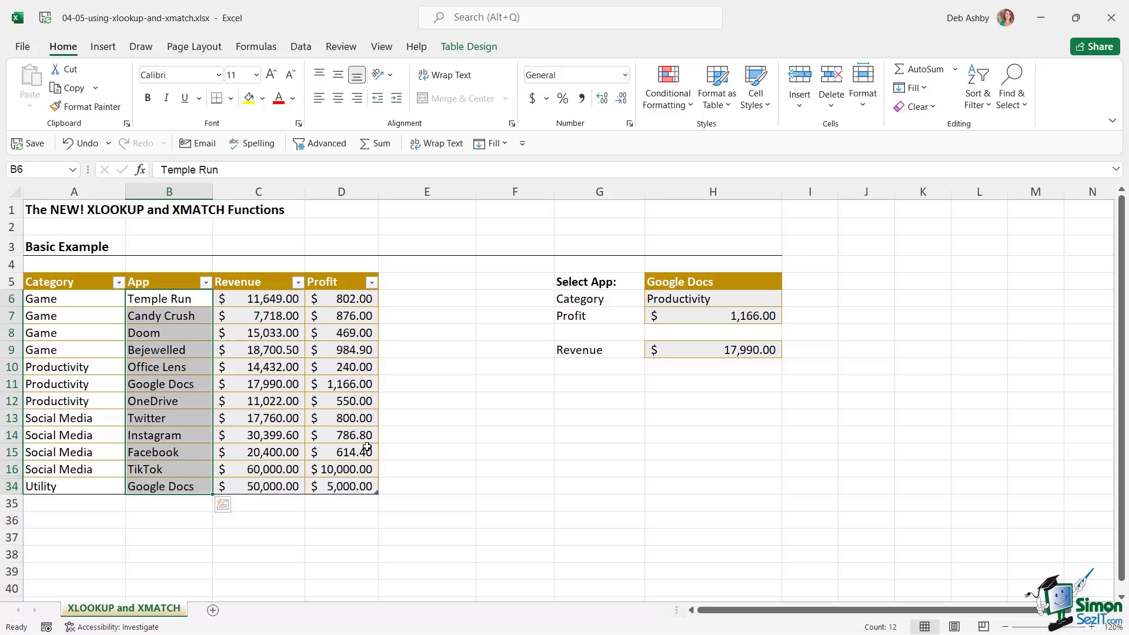
pyautogui.click(741, 351)
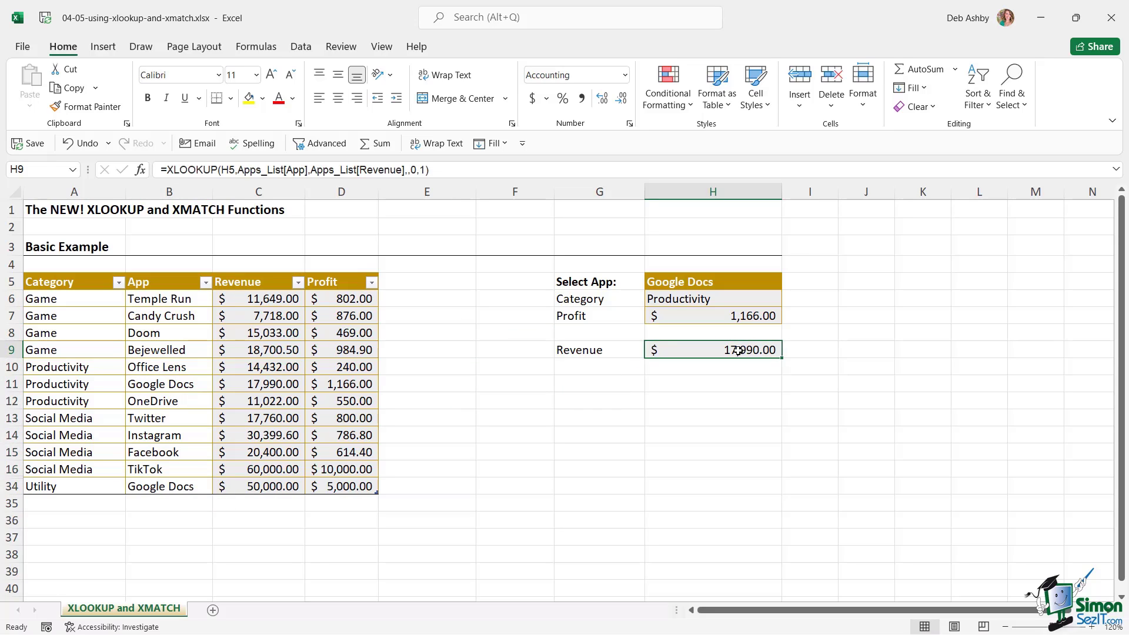
pyautogui.click(266, 383)
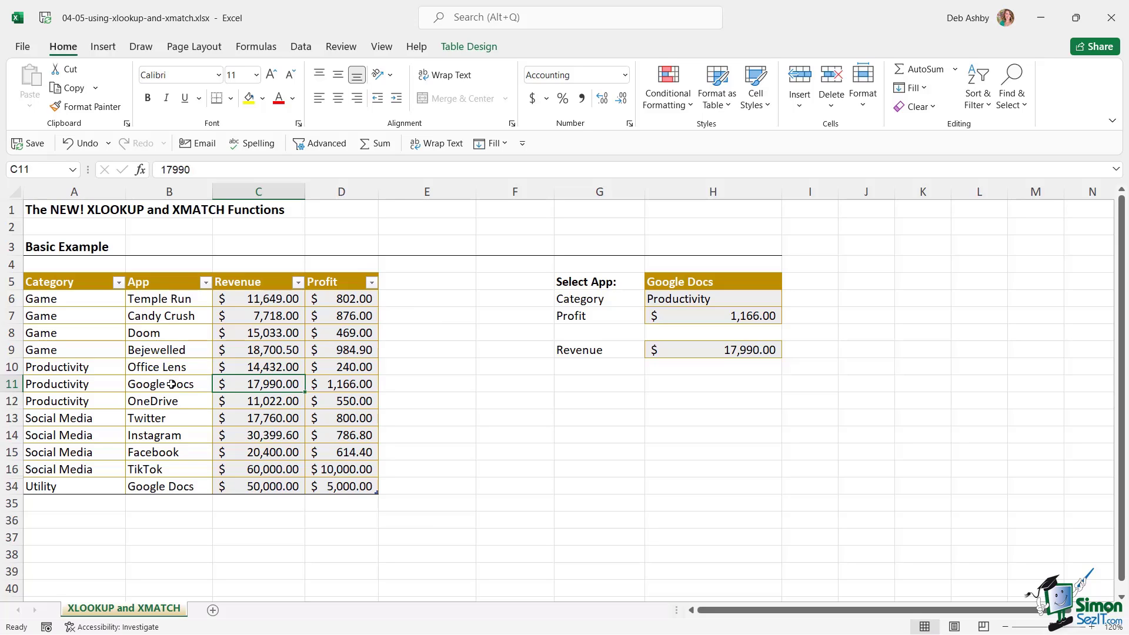
pyautogui.doubleClick(735, 349)
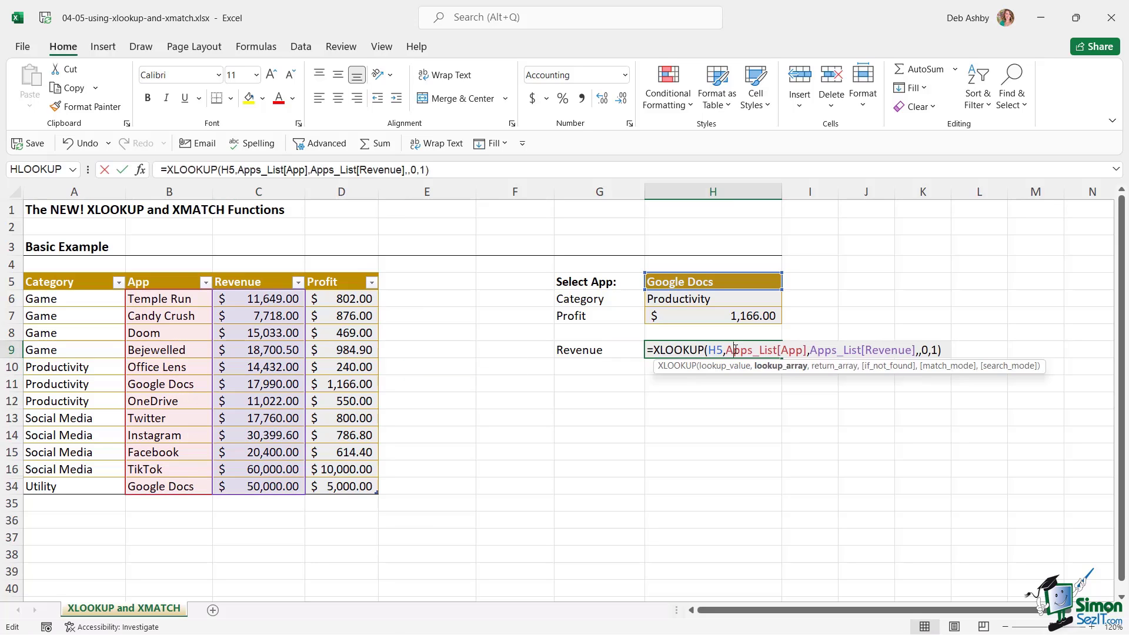
pyautogui.click(937, 349)
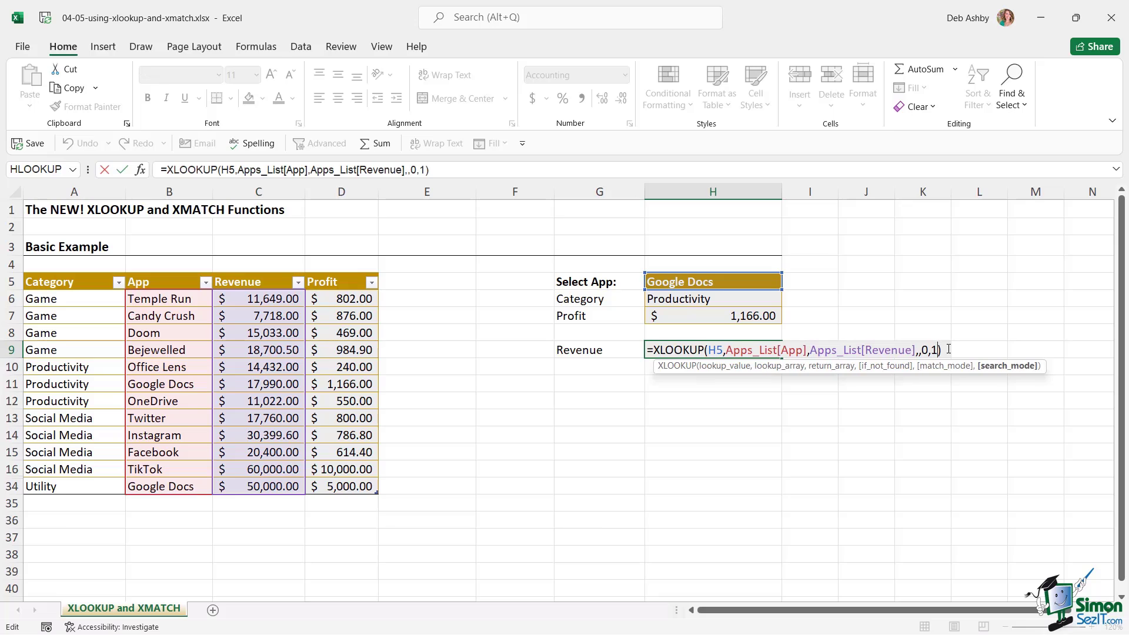
pyautogui.press('BackSpace')
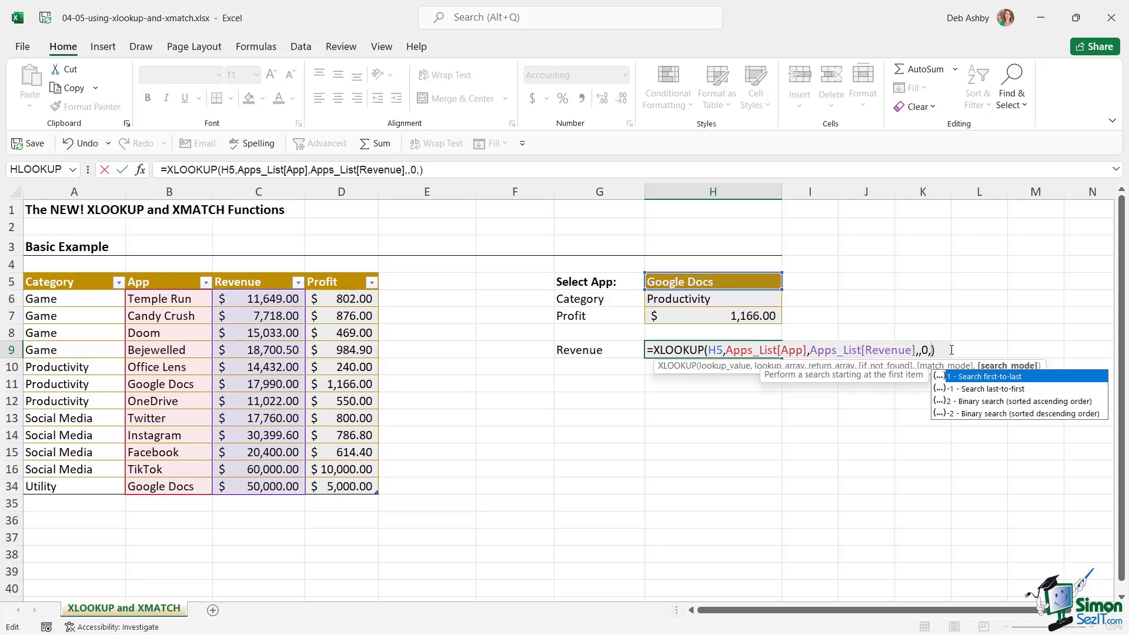
pyautogui.write('-1')
pyautogui.press('Return')
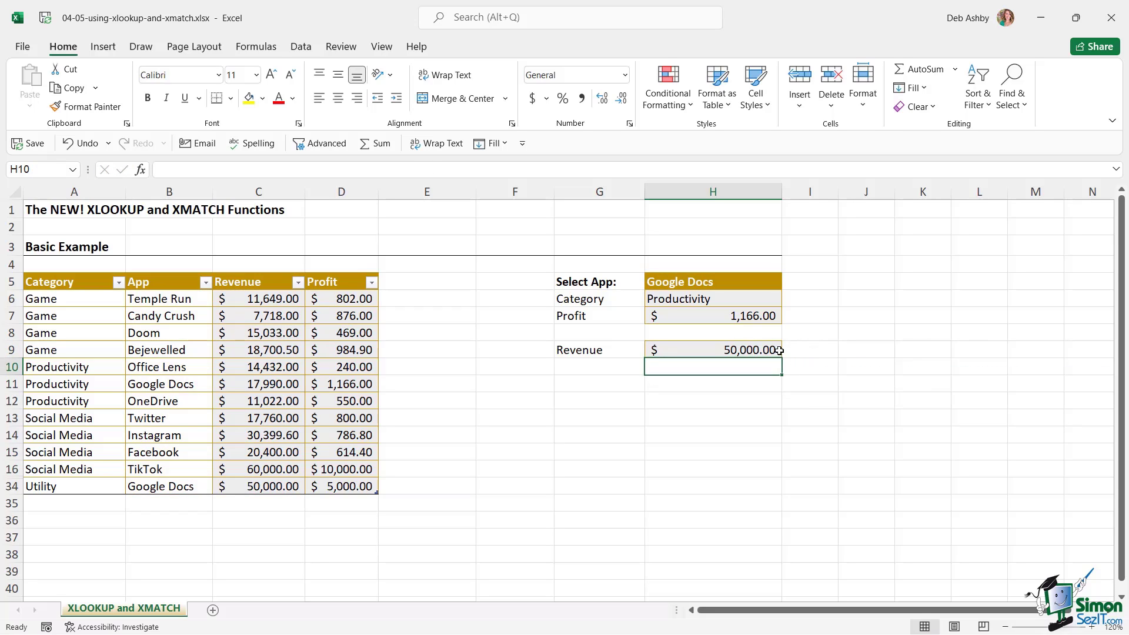
# Review the Revenue formula in H9, the Utility record in row 34, and the Profit and Category formulas in H7 and H6.
pyautogui.press('Up')
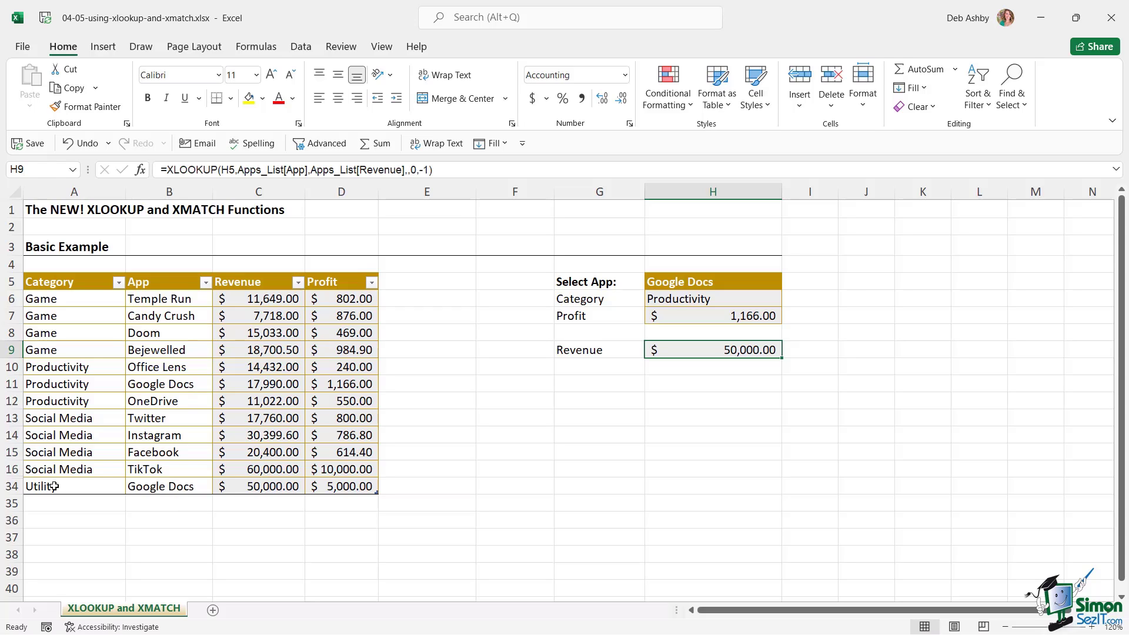
pyautogui.moveTo(54, 486); pyautogui.dragTo(333, 488)
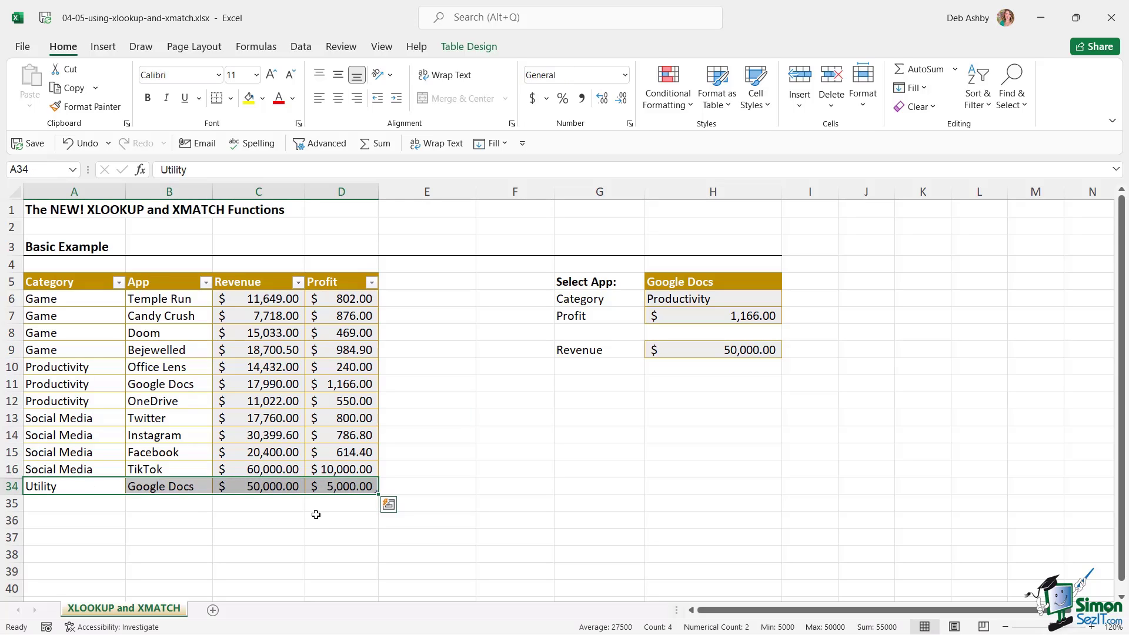
pyautogui.click(287, 489)
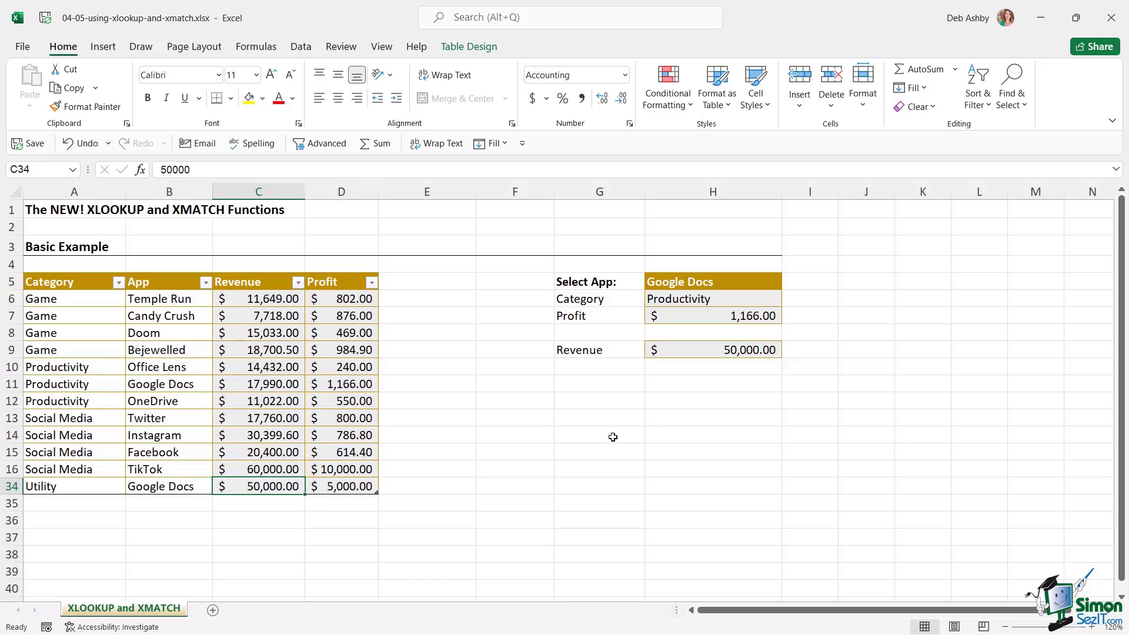
pyautogui.click(753, 394)
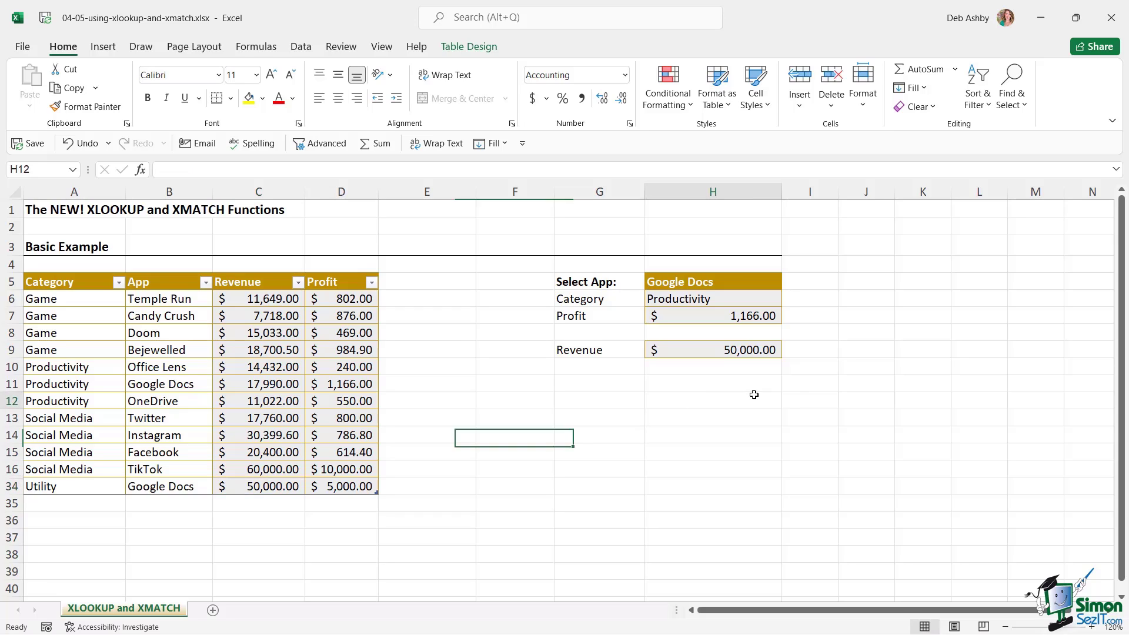
pyautogui.click(718, 318)
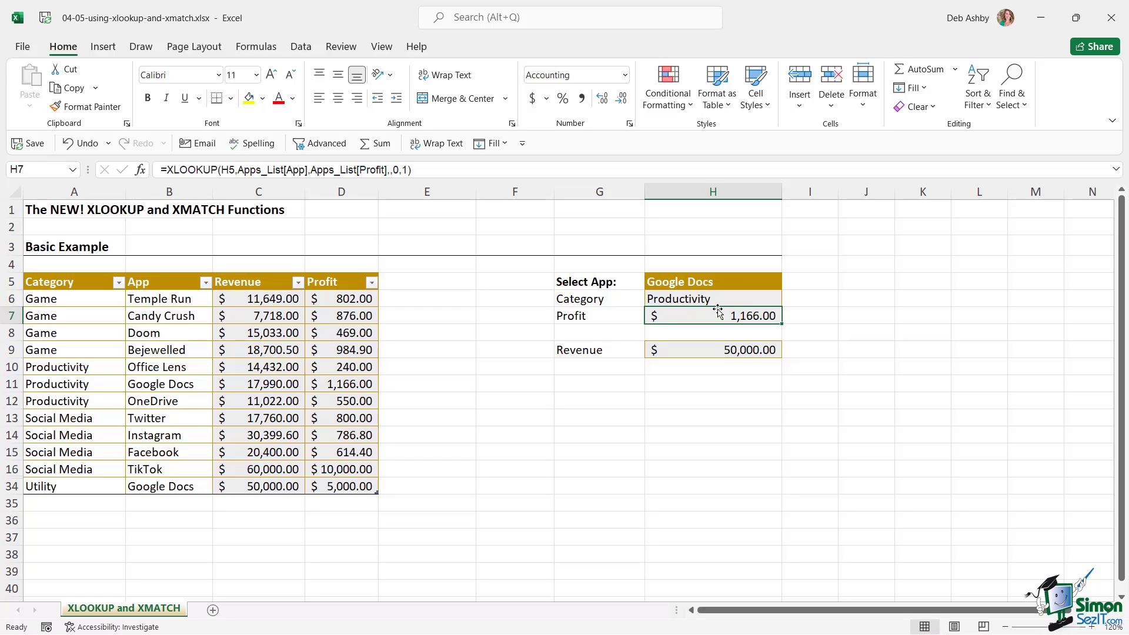
pyautogui.click(715, 301)
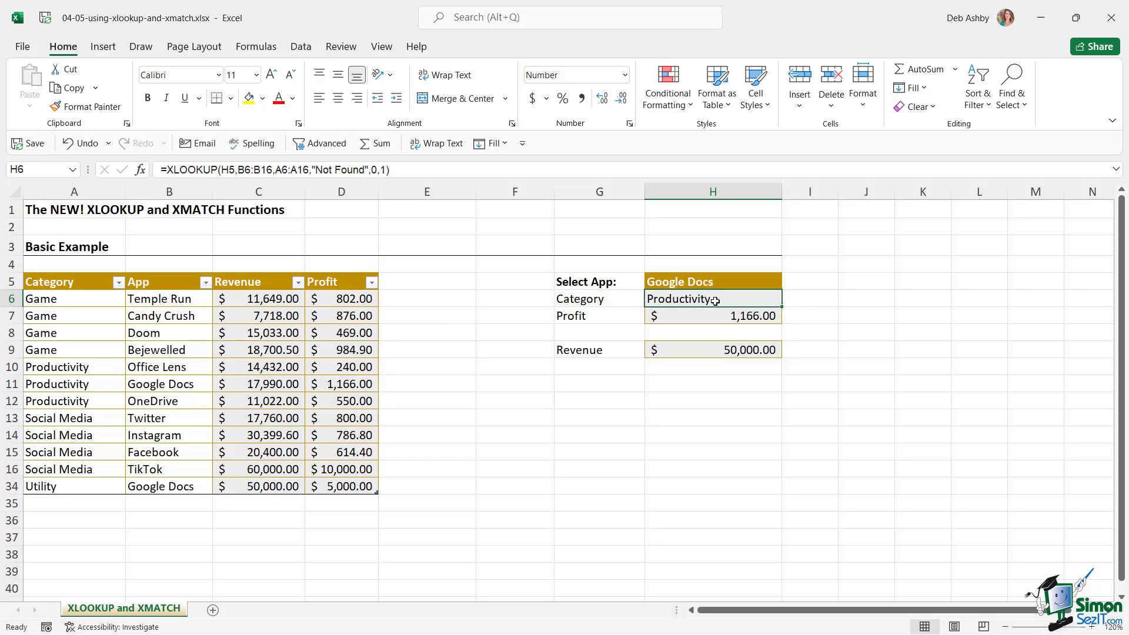
pyautogui.click(822, 333)
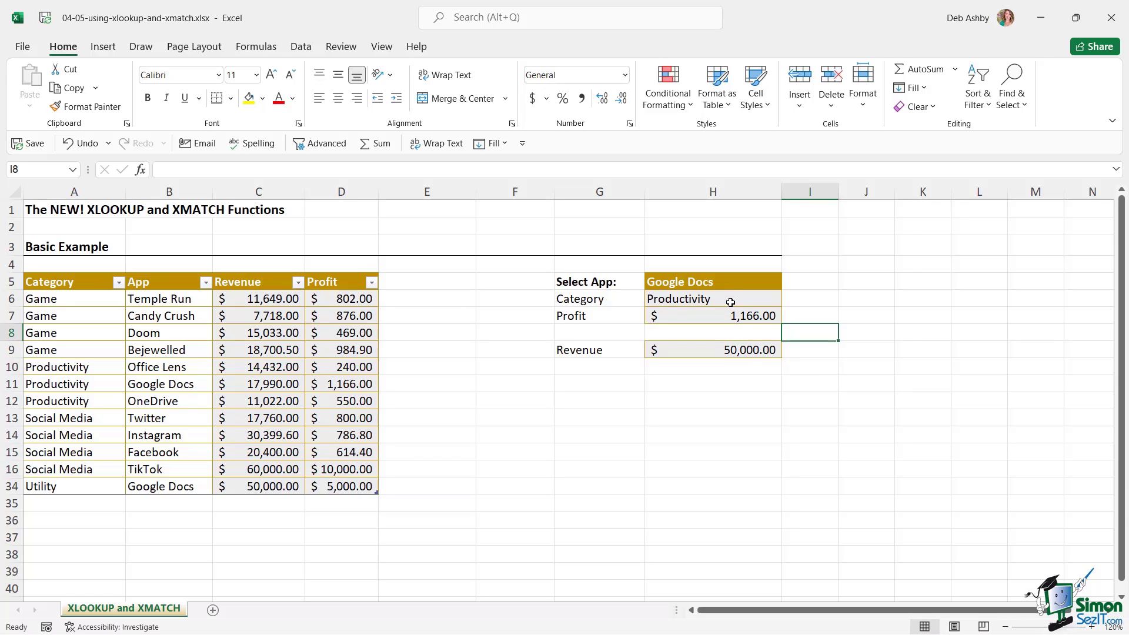
# Clear the lookup formulas for Category, Profit and Revenue in H6, H7 and H9.
pyautogui.moveTo(731, 299); pyautogui.dragTo(732, 317)
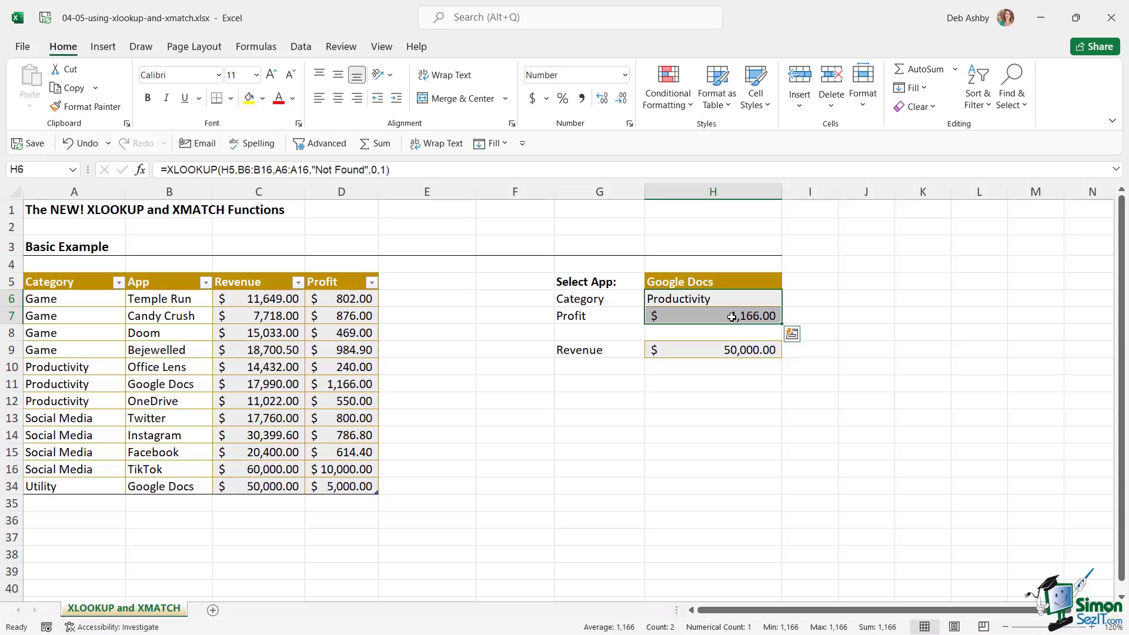
pyautogui.press('Delete')
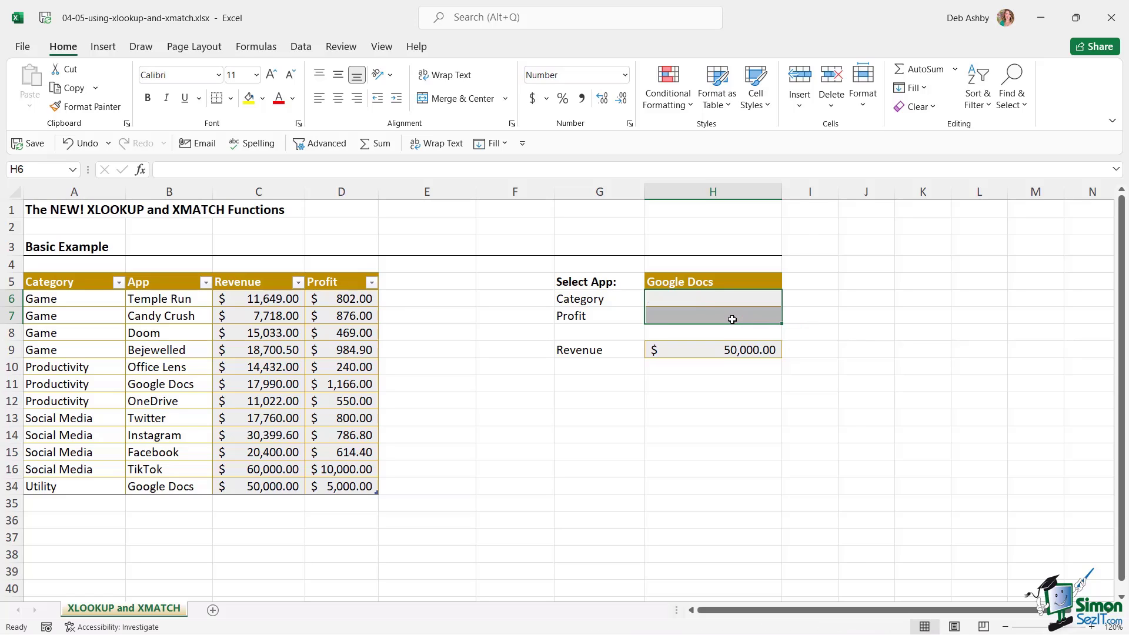
pyautogui.click(734, 351)
pyautogui.press('Delete')
pyautogui.click(816, 332)
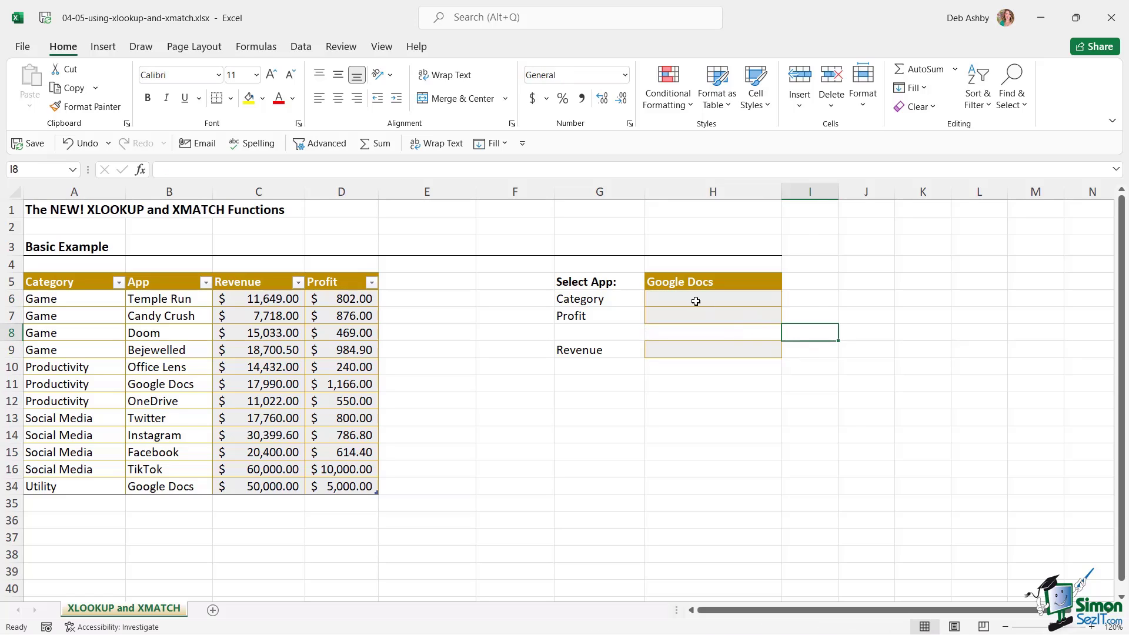
# Start an INDEX formula in the Category cell H6 with the table's Category column, Apps_List[Category], as the array.
pyautogui.click(693, 300)
pyautogui.write('=INDEX')
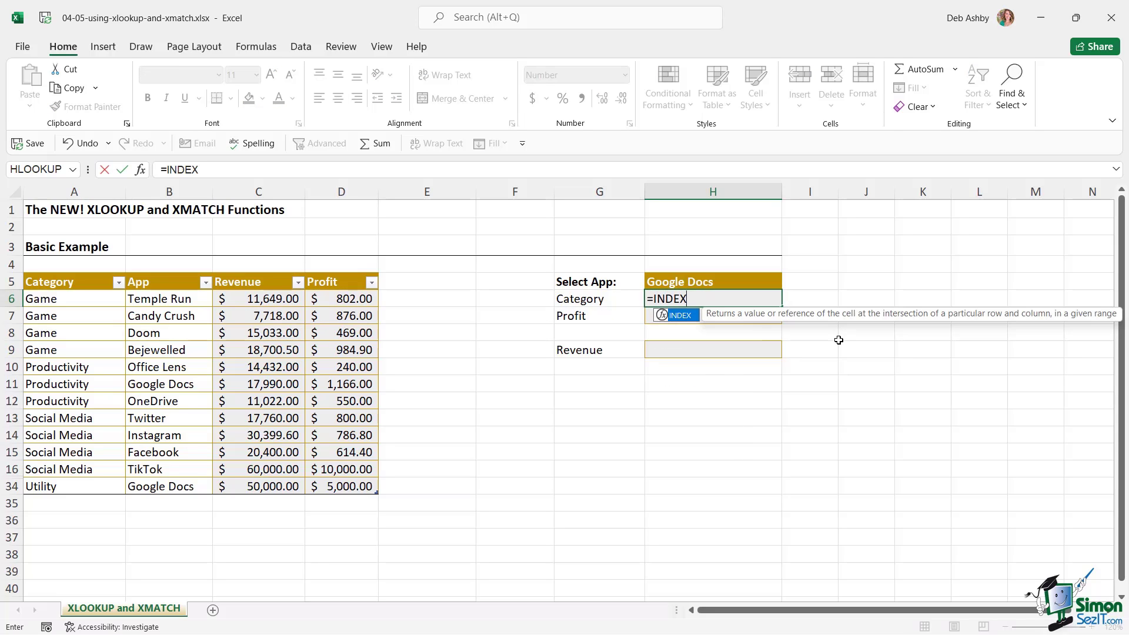
pyautogui.write('(')
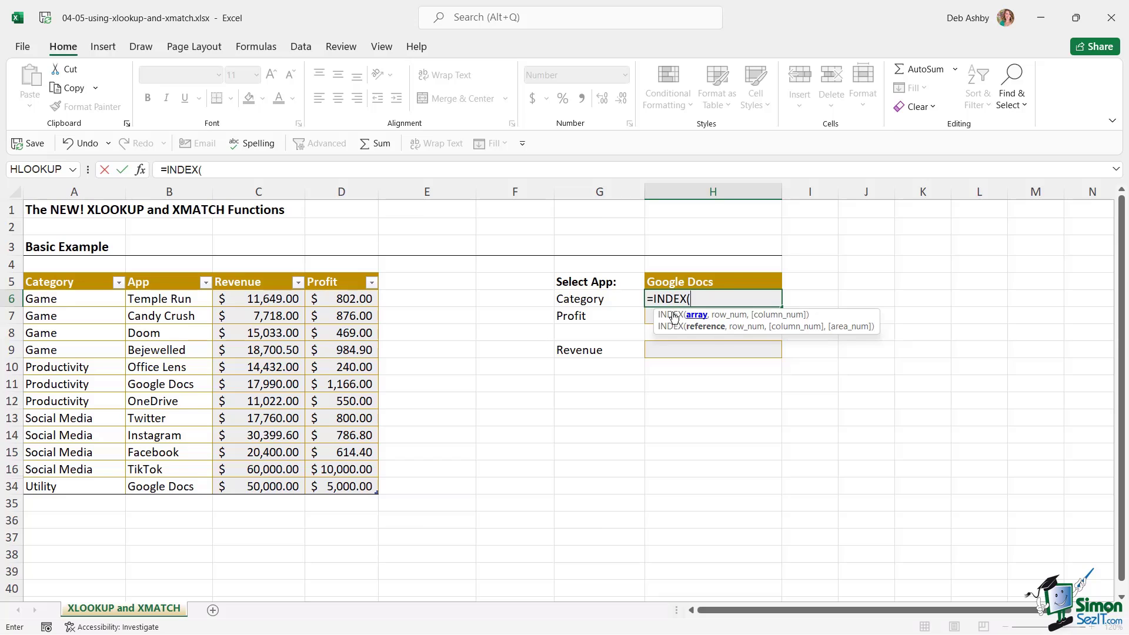
pyautogui.moveTo(64, 302); pyautogui.dragTo(59, 490)
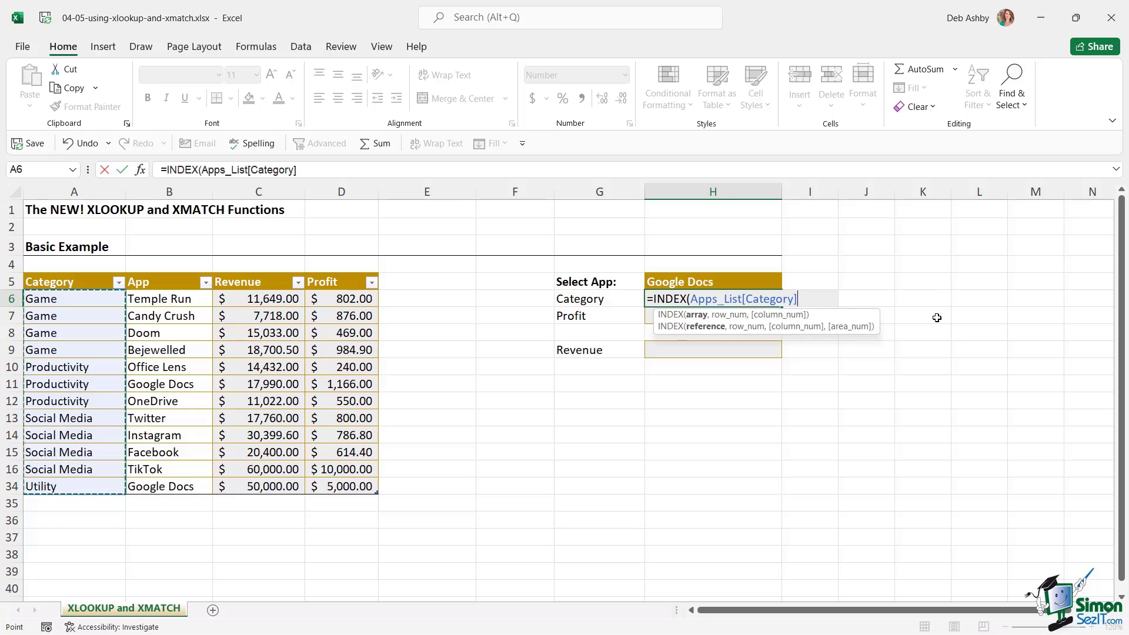
pyautogui.write(',')
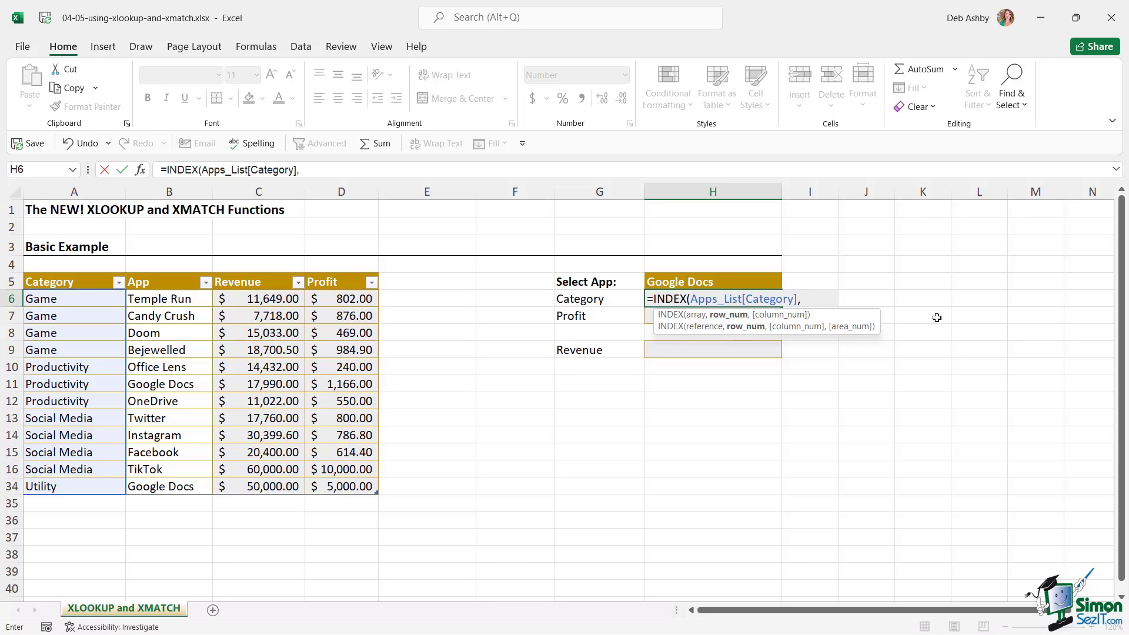
# Nest XMATCH as the row number of the INDEX formula, with H5 as the lookup value and Apps_List[App] as the lookup array.
pyautogui.write('x')
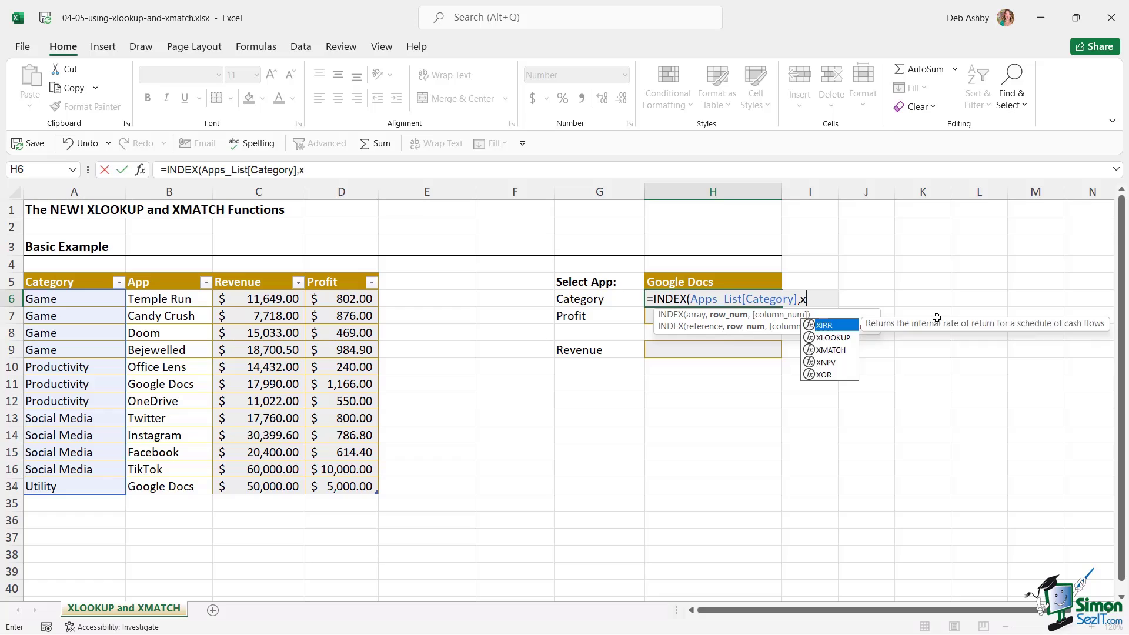
pyautogui.write('match')
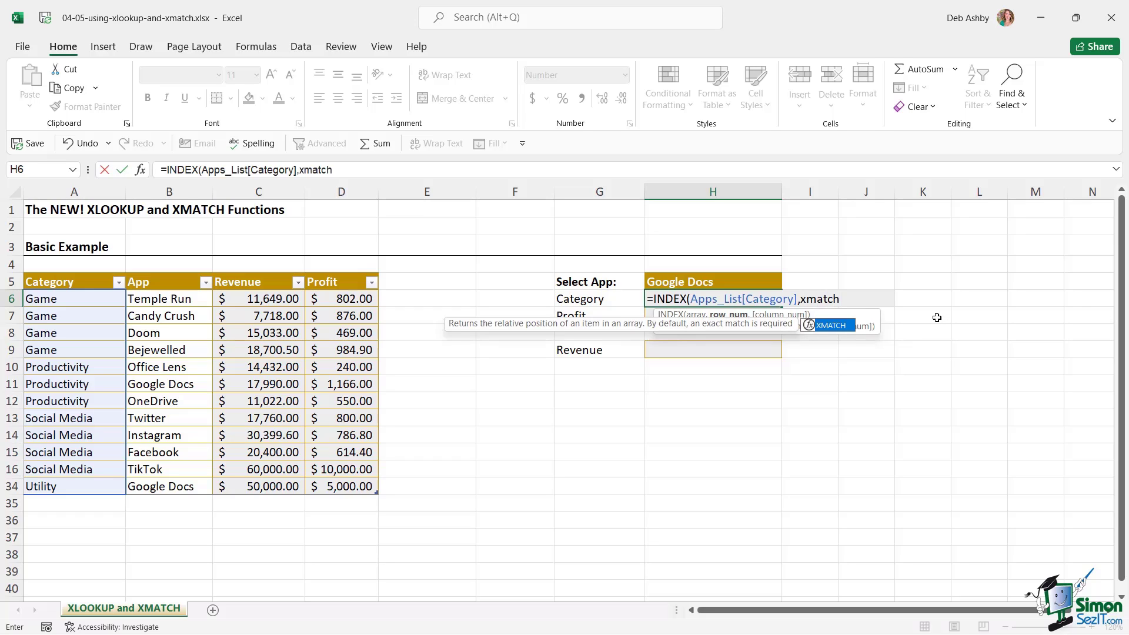
pyautogui.press('Tab')
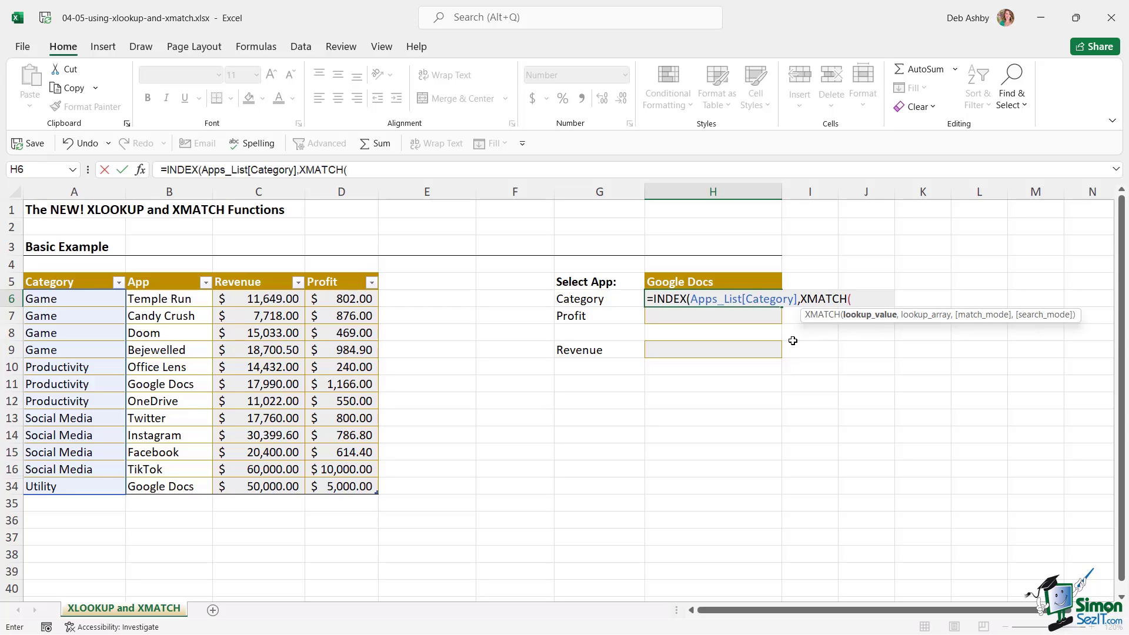
pyautogui.click(743, 284)
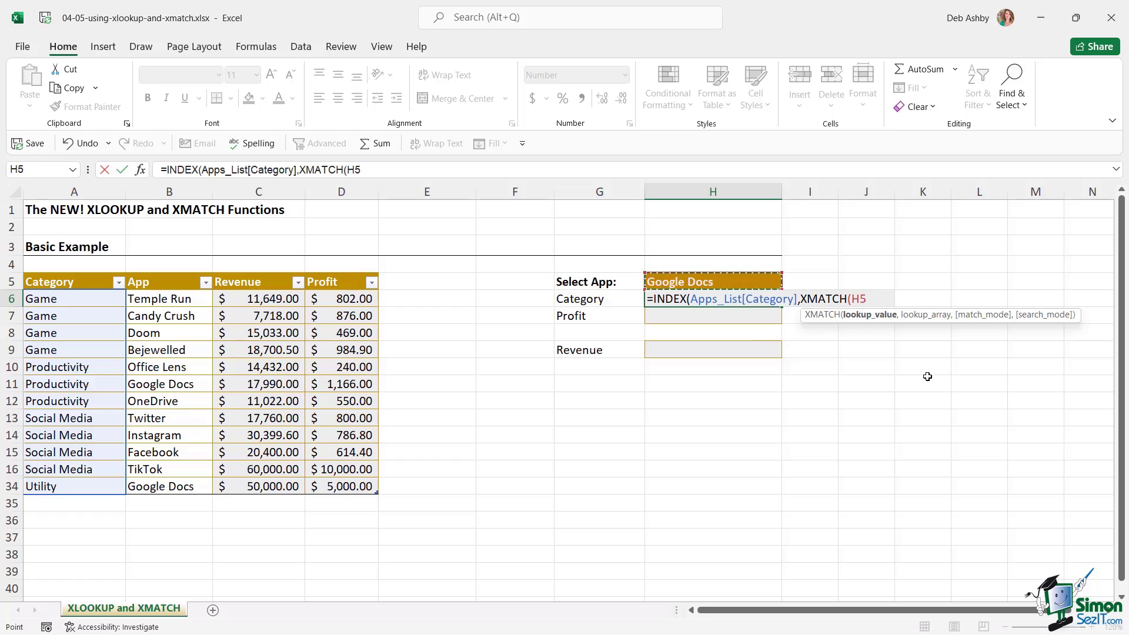
pyautogui.write(',')
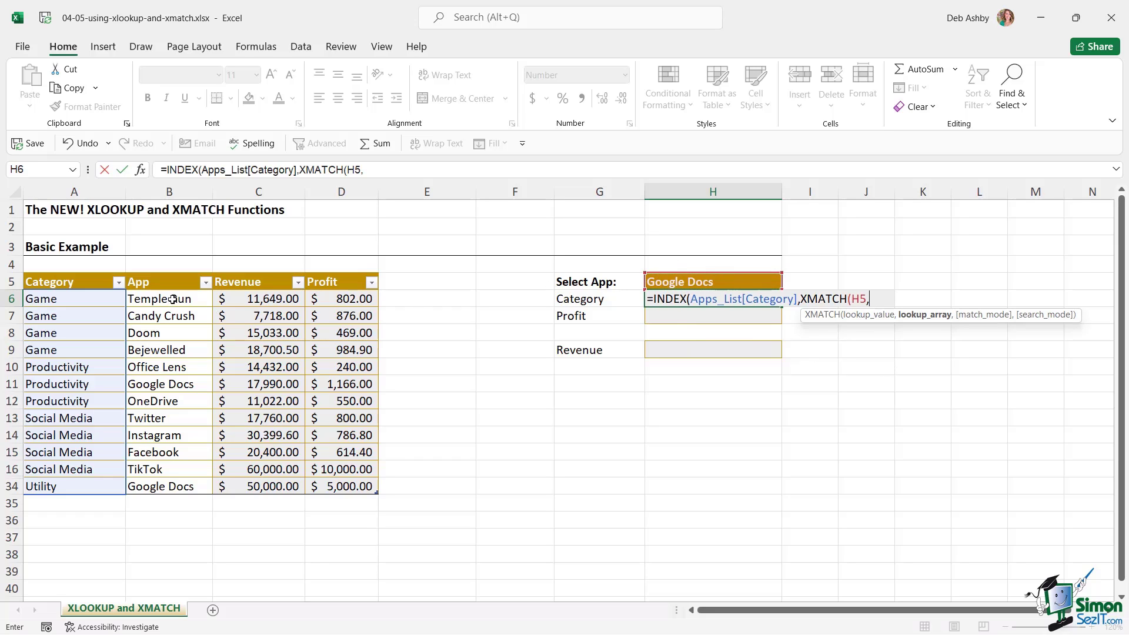
pyautogui.moveTo(171, 299); pyautogui.dragTo(171, 491)
pyautogui.write(',')
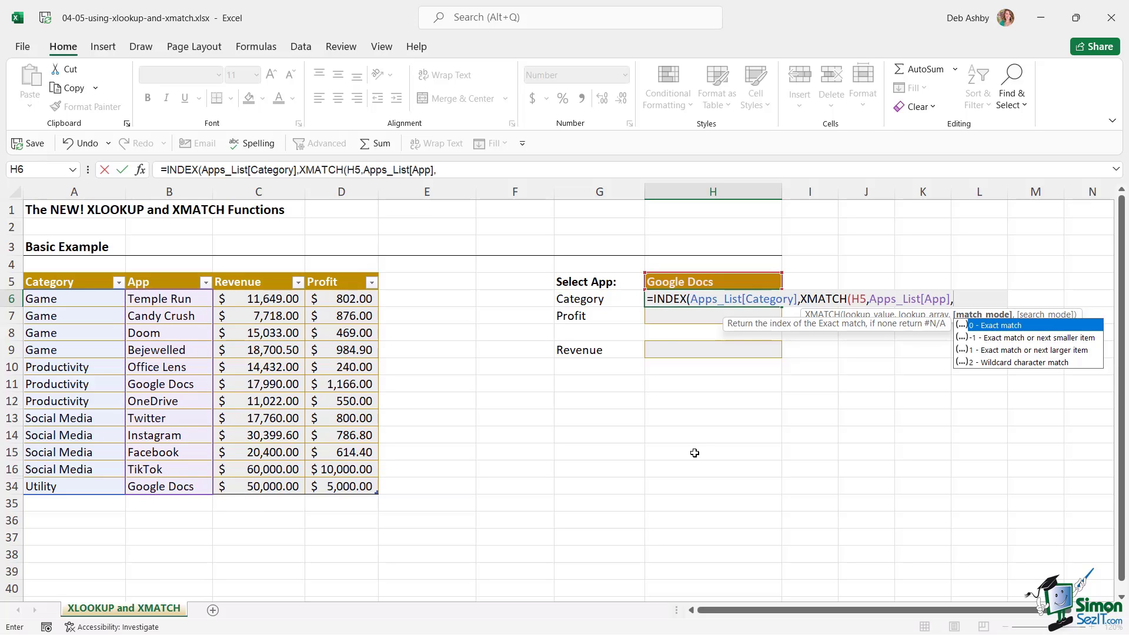
# Complete the H6 formula with match mode 0 and search mode -1, accepting the bracket correction, and compare it with the record in row 34.
pyautogui.write('0,')
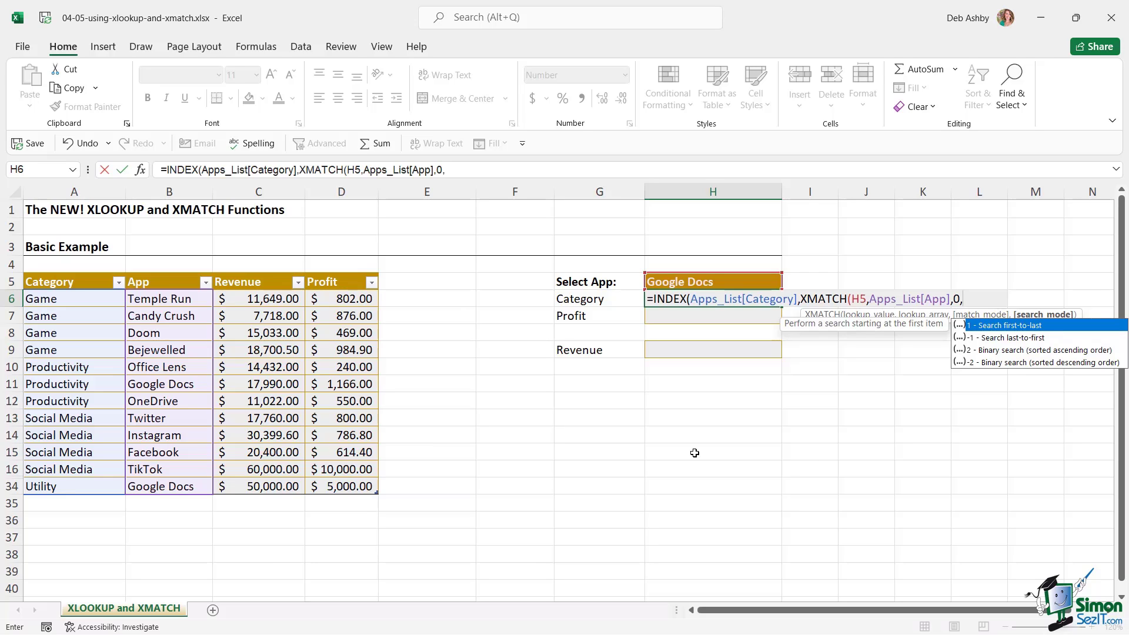
pyautogui.write('-1)')
pyautogui.press('Return')
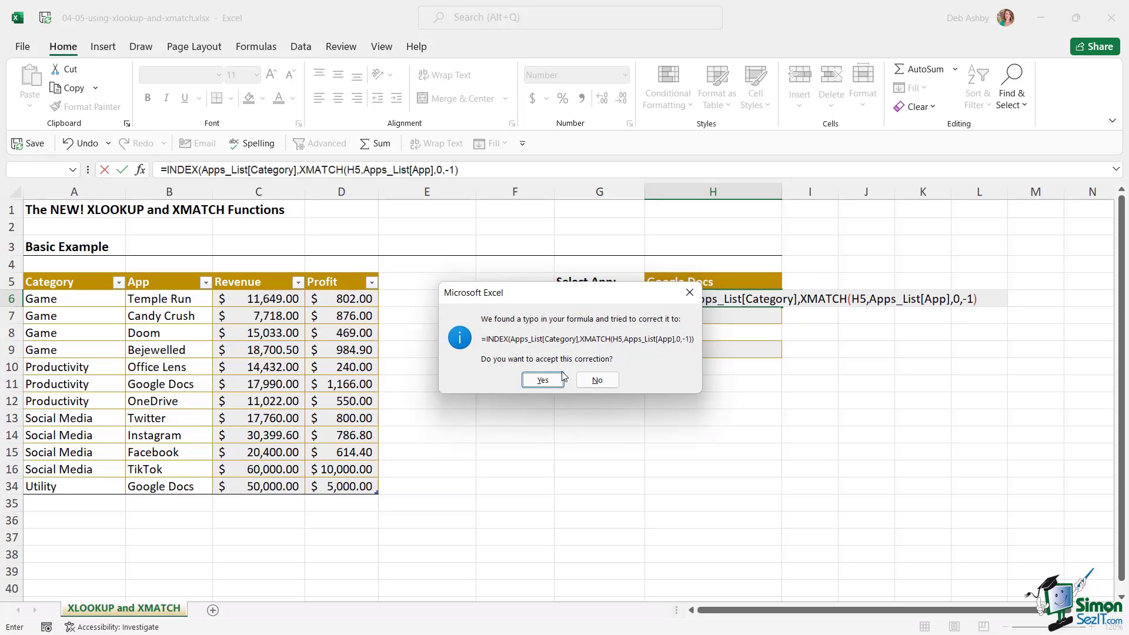
pyautogui.click(543, 381)
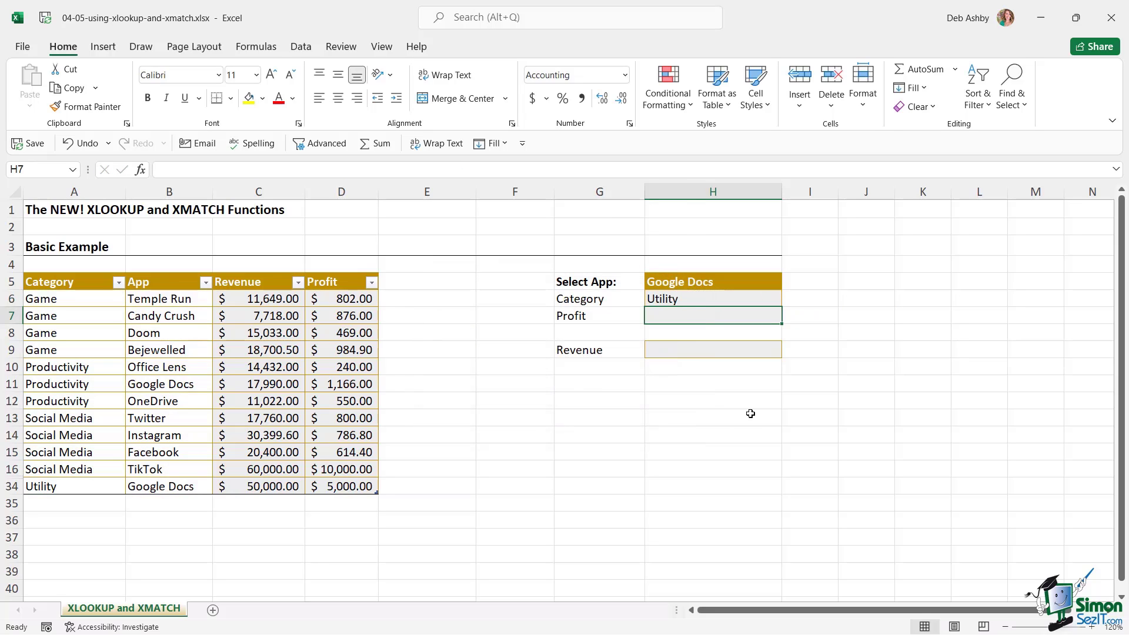
pyautogui.click(692, 303)
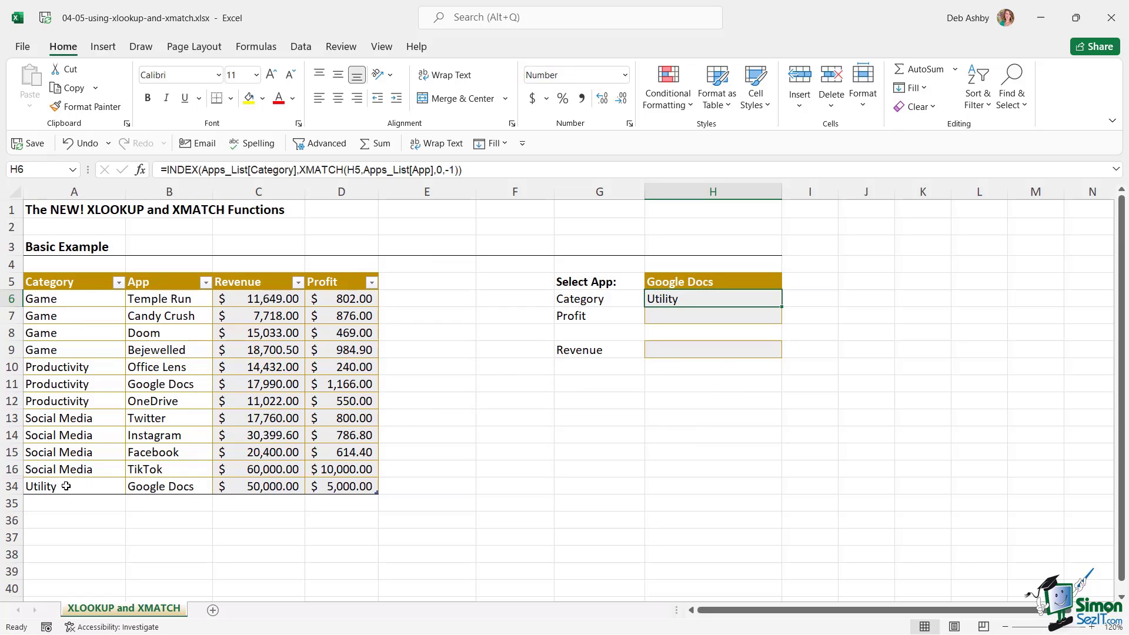
pyautogui.moveTo(66, 485); pyautogui.dragTo(329, 494)
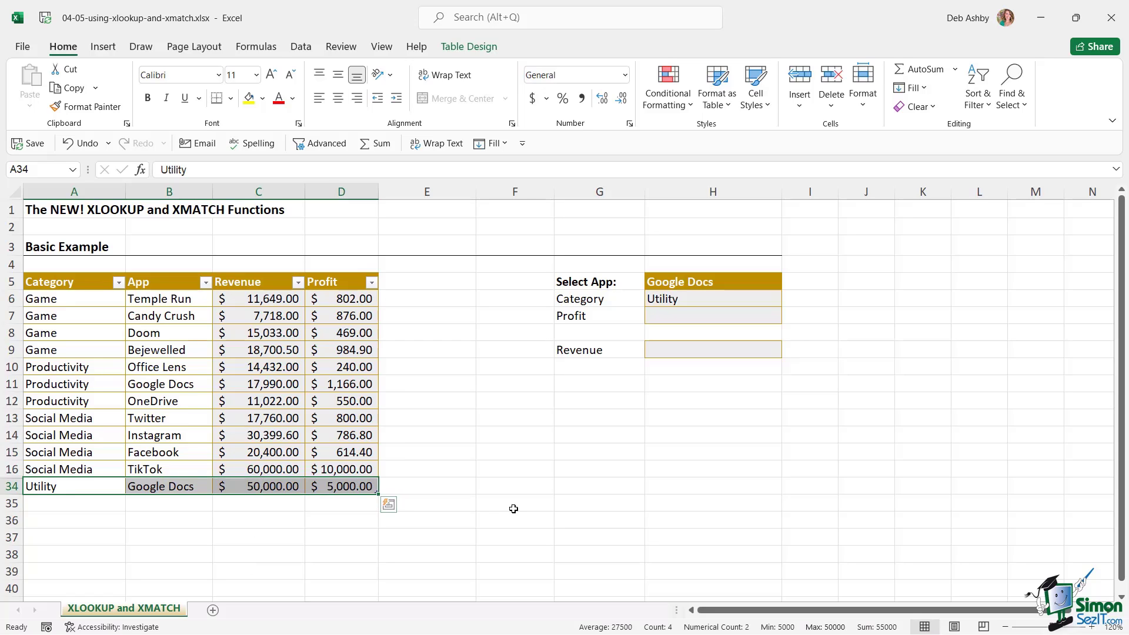
# Start a standalone XMATCH formula in the empty cell H11 with the selected app in H5 as the lookup value.
pyautogui.click(734, 388)
pyautogui.write('=XMACT')
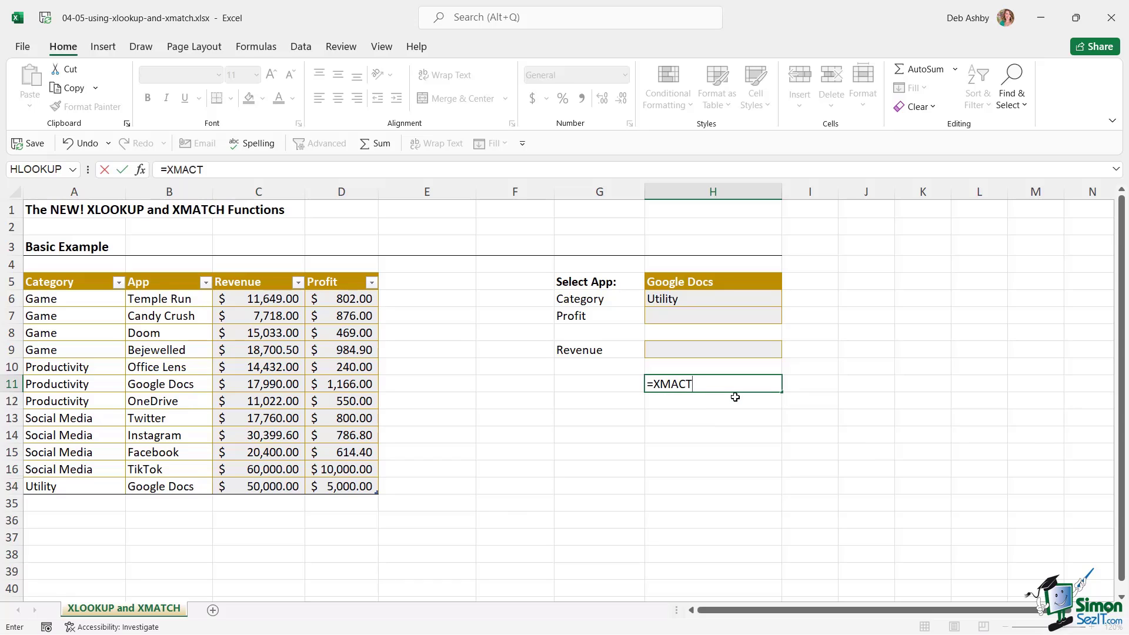
pyautogui.press('BackSpace')
pyautogui.press('BackSpace')
pyautogui.write('TCH')
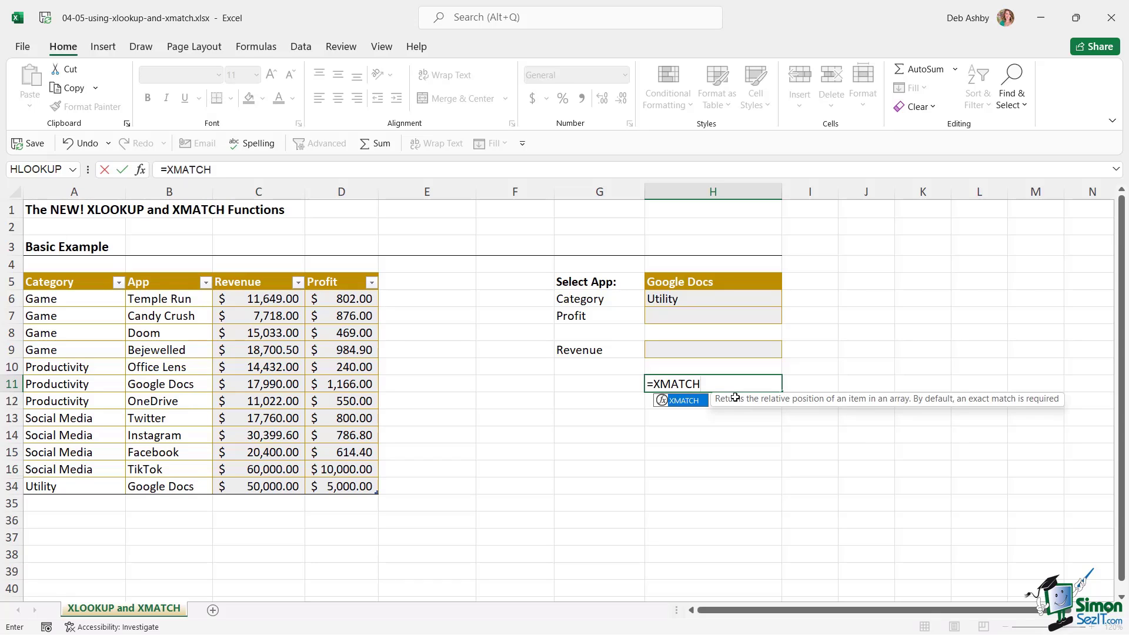
pyautogui.write('(')
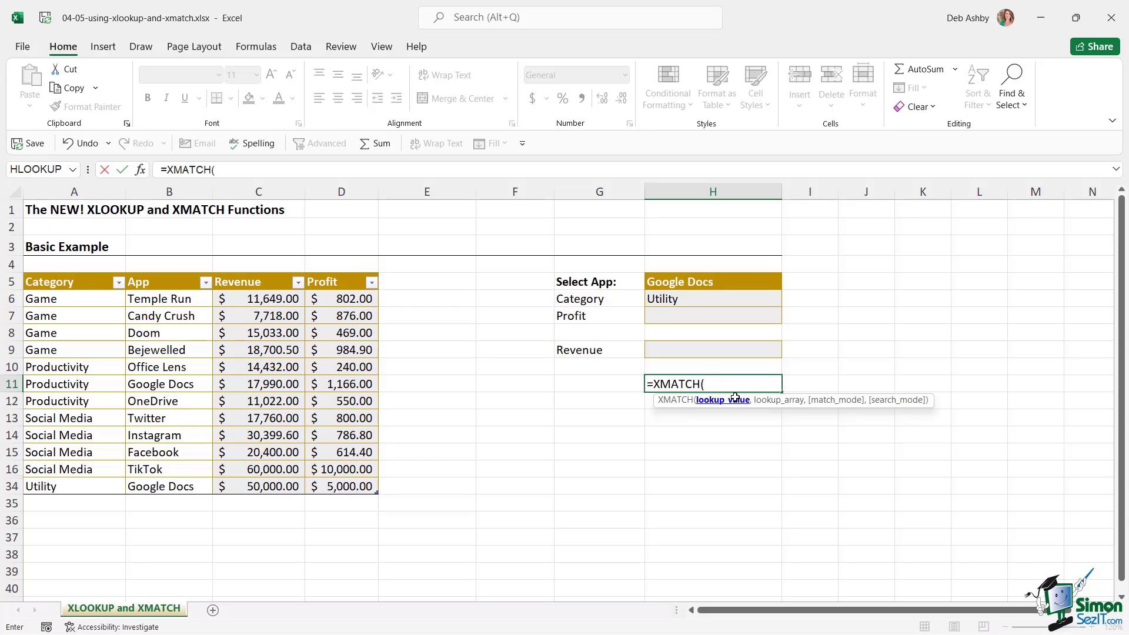
pyautogui.click(731, 286)
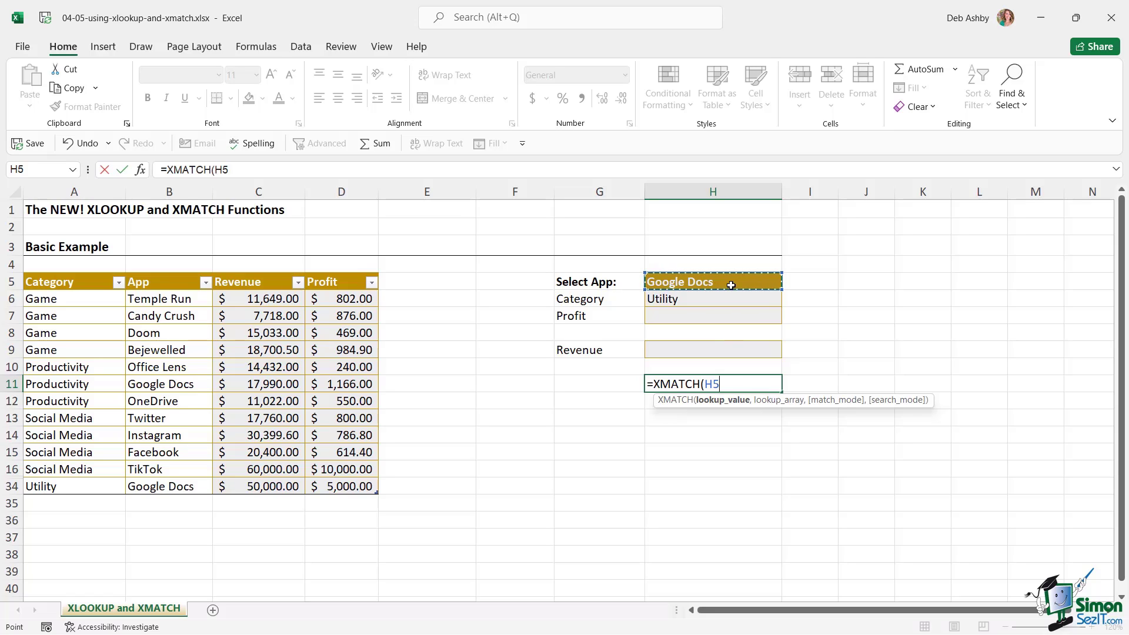
pyautogui.write(',')
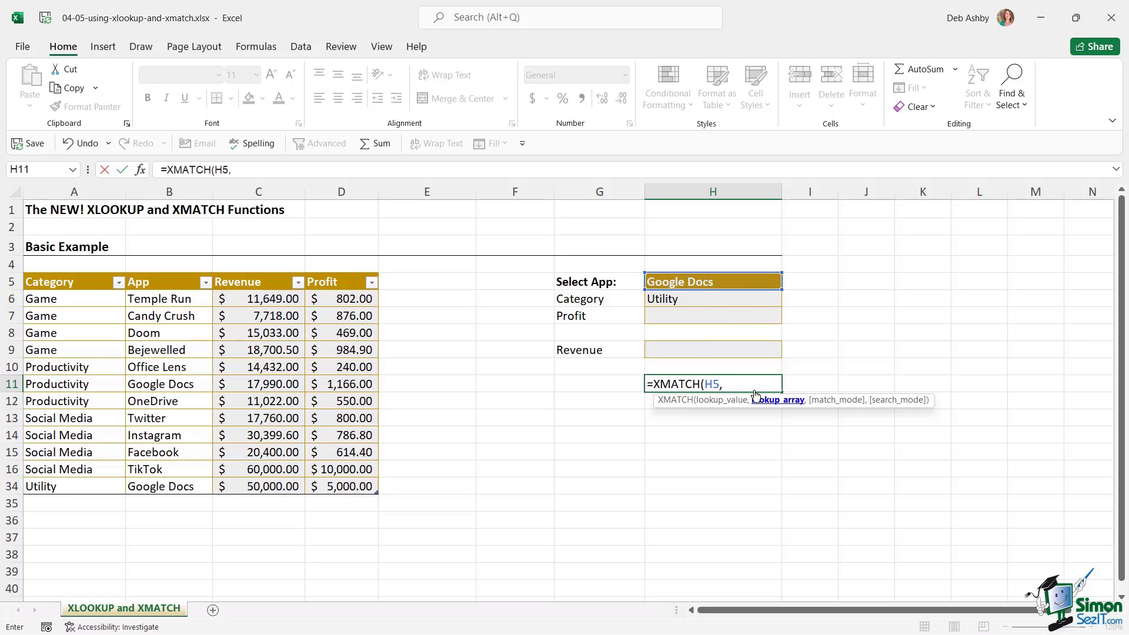
# Complete the XMATCH in H11 with Apps_List[App] as the lookup array, match mode 0 and search mode 1.
pyautogui.moveTo(197, 307); pyautogui.dragTo(183, 487)
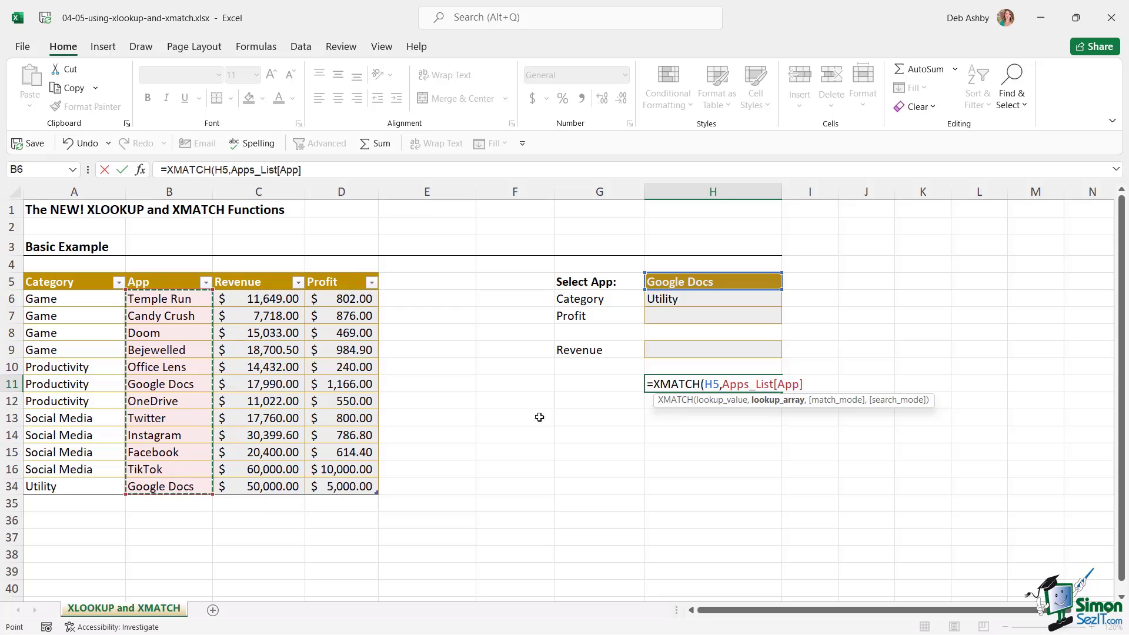
pyautogui.write(',')
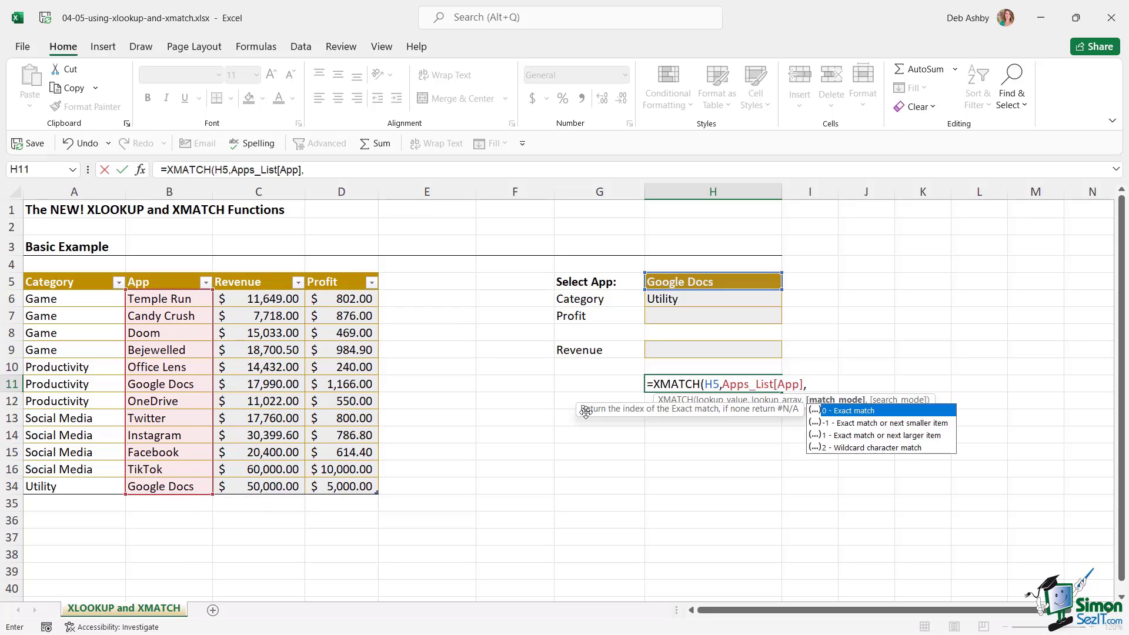
pyautogui.write('0,')
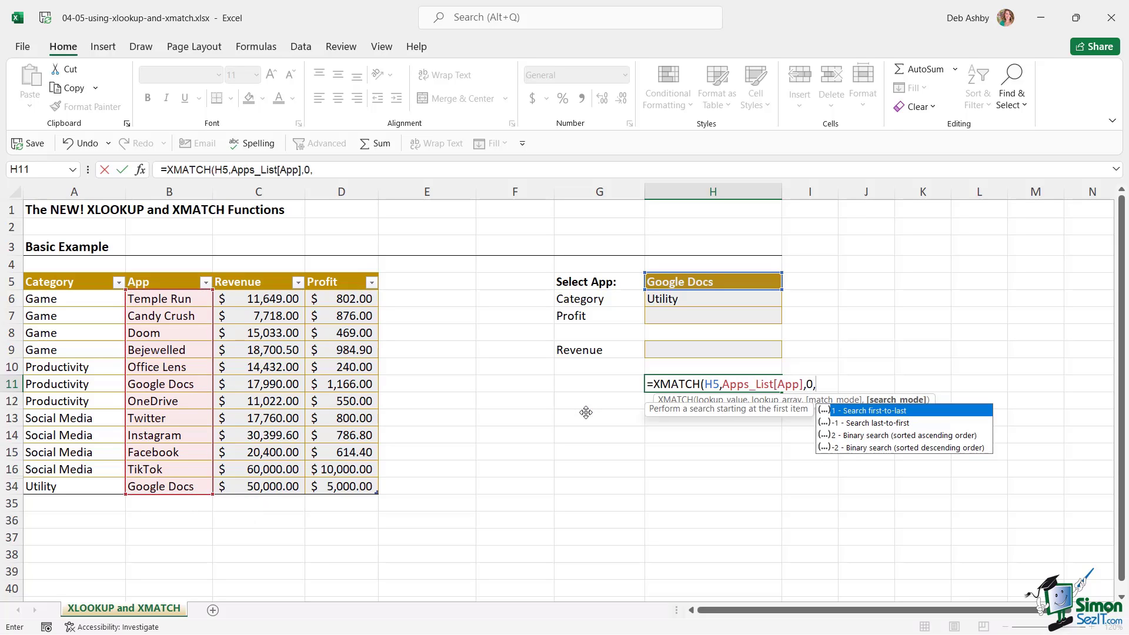
pyautogui.write('1)')
pyautogui.press('Return')
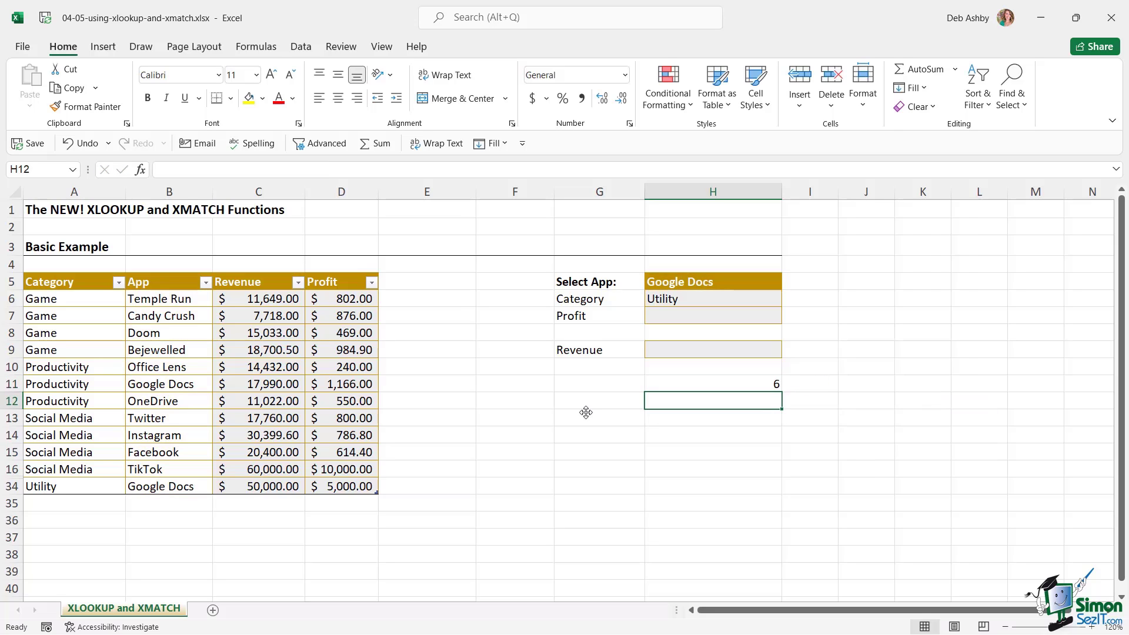
# Review the XMATCH formula in H11 against the selected app in H5, and clear H11.
pyautogui.click(769, 384)
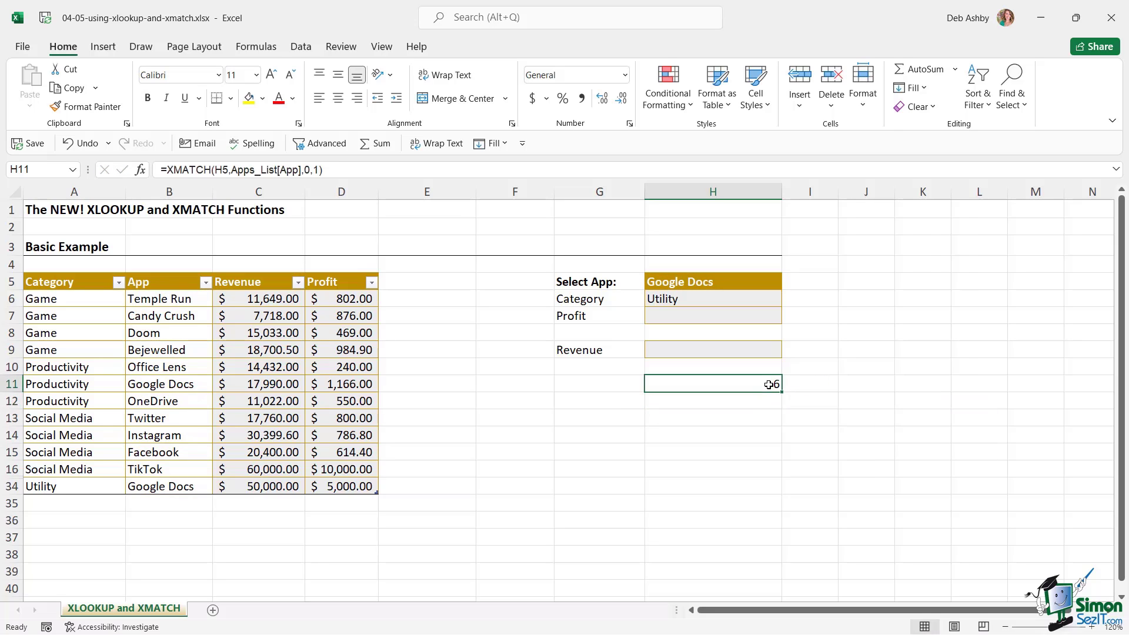
pyautogui.click(697, 287)
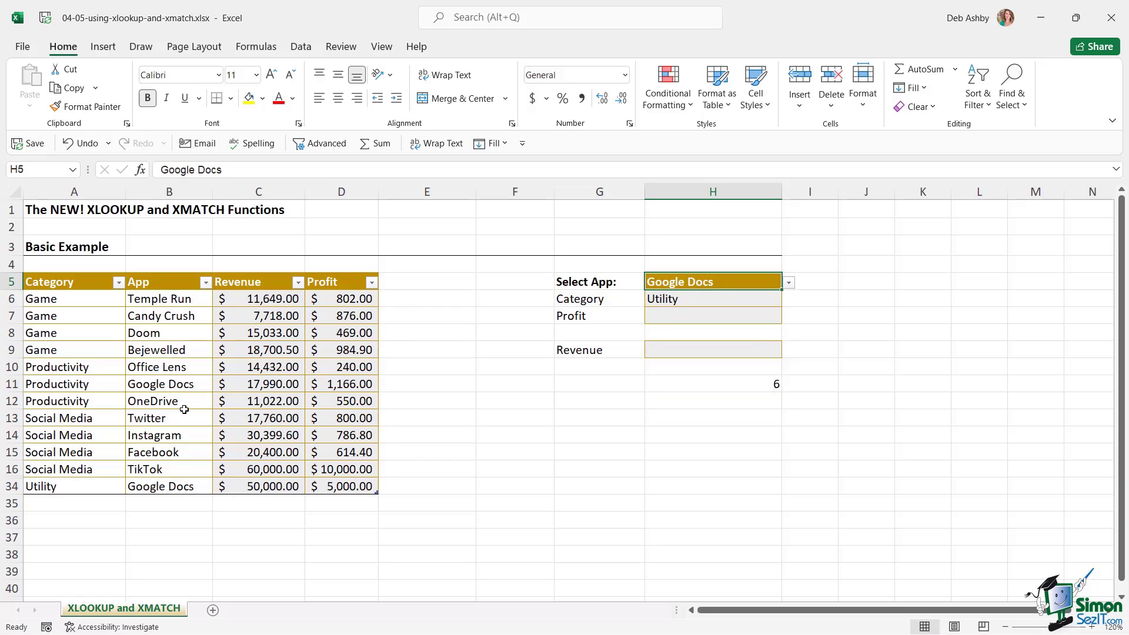
pyautogui.click(693, 386)
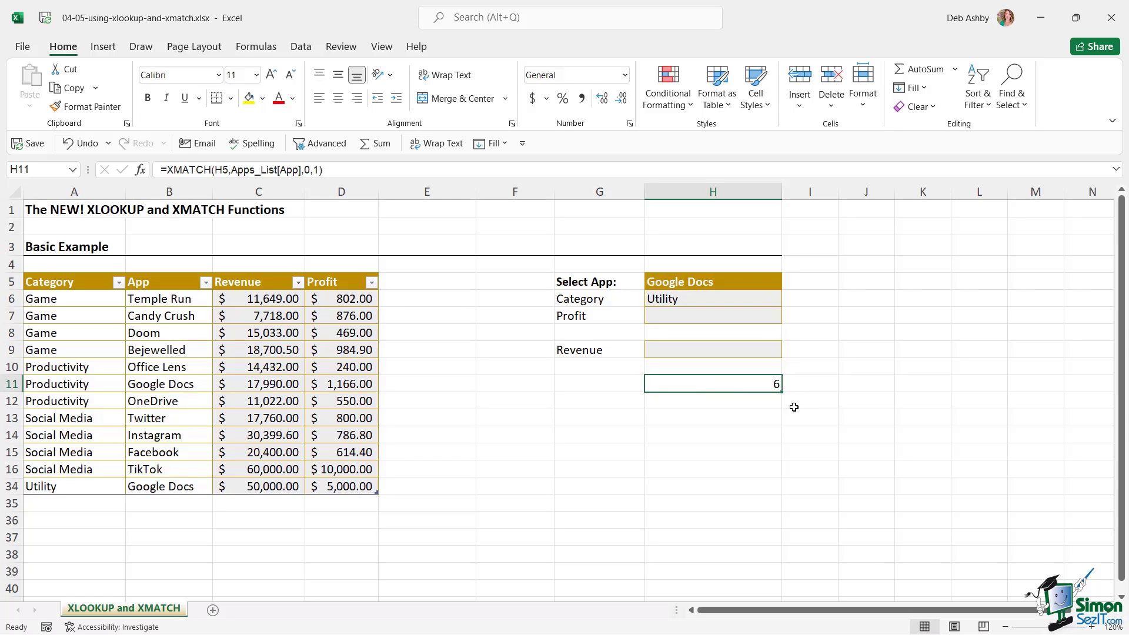
pyautogui.press('Delete')
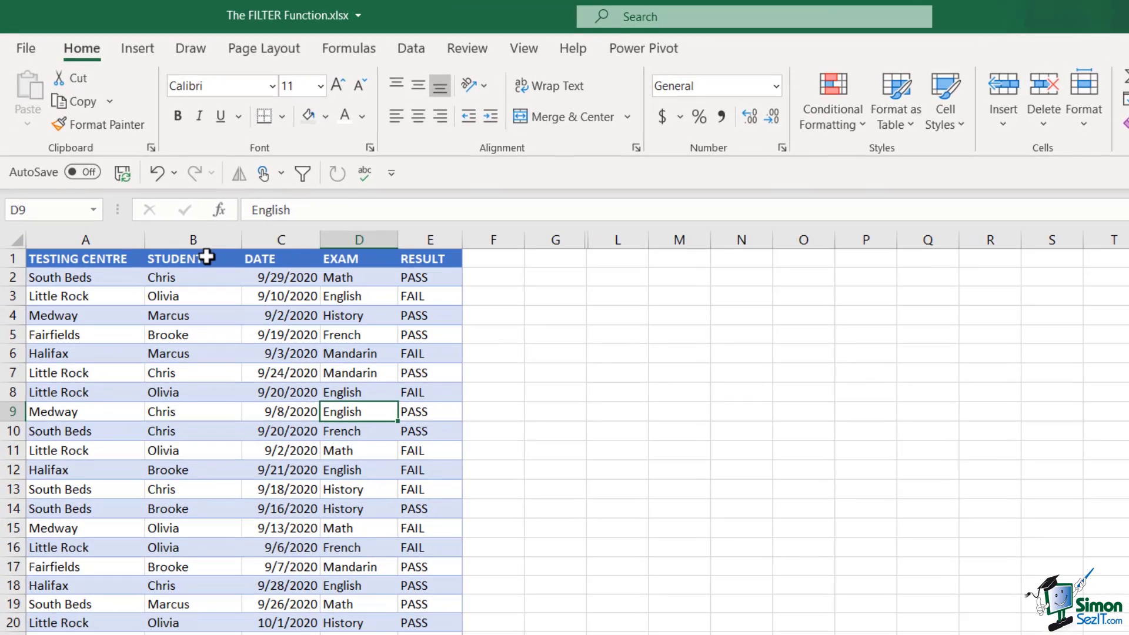
# Turn on filtering for the header row of the exam results data in The FILTER Function.xlsx.
pyautogui.click(157, 194)
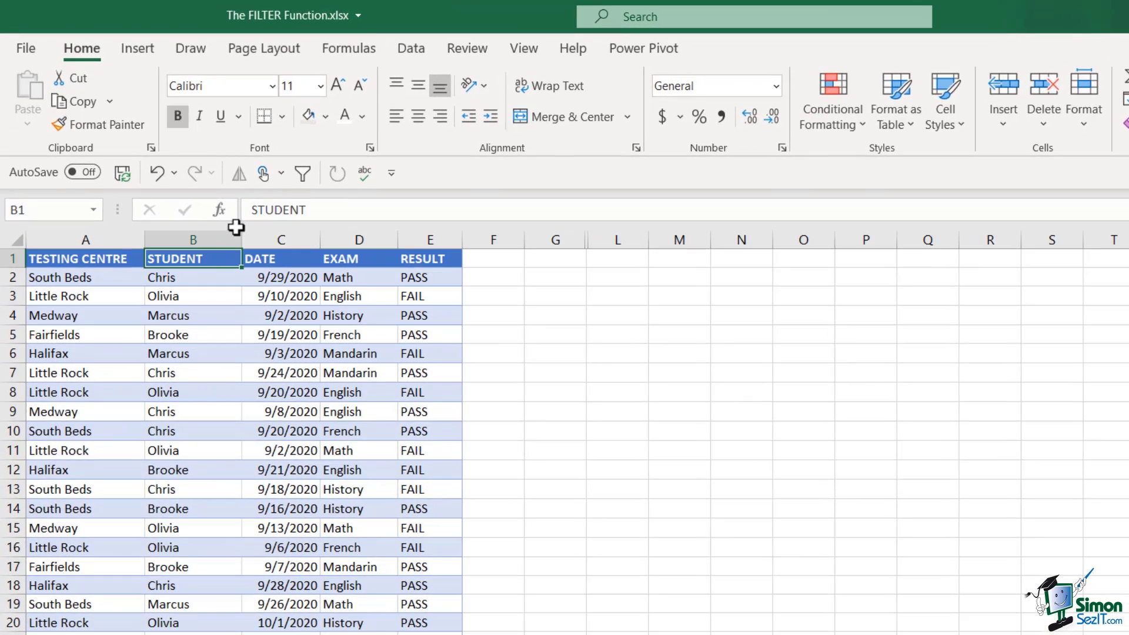
pyautogui.click(413, 51)
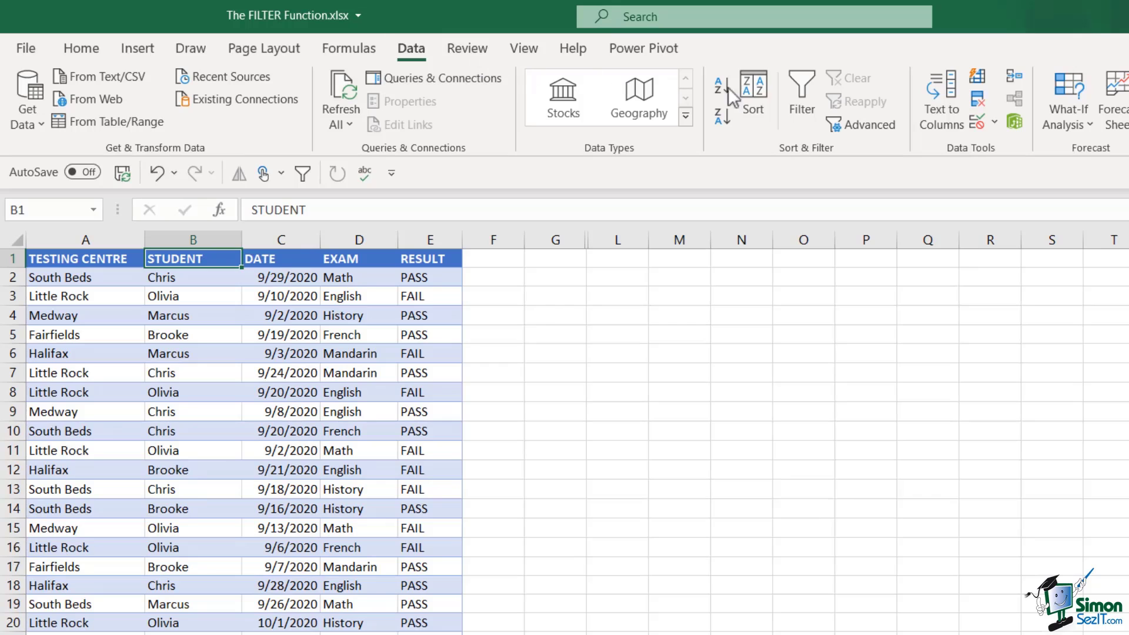
pyautogui.click(804, 96)
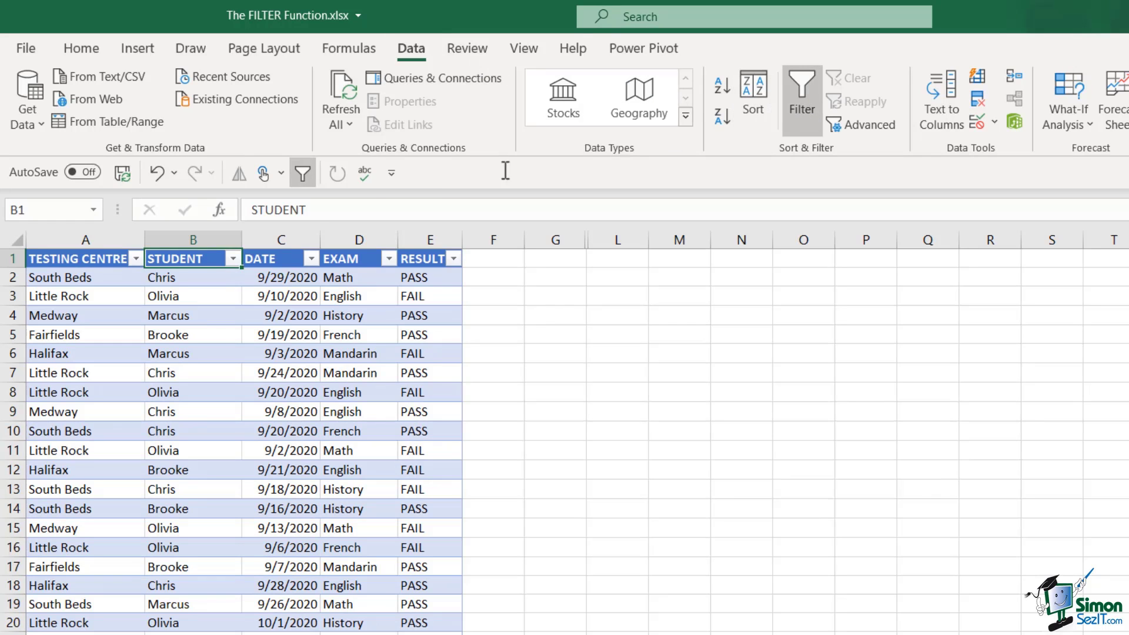
# Filter the TESTING CENTRE column to show only Fairfields and Medway.
pyautogui.click(136, 260)
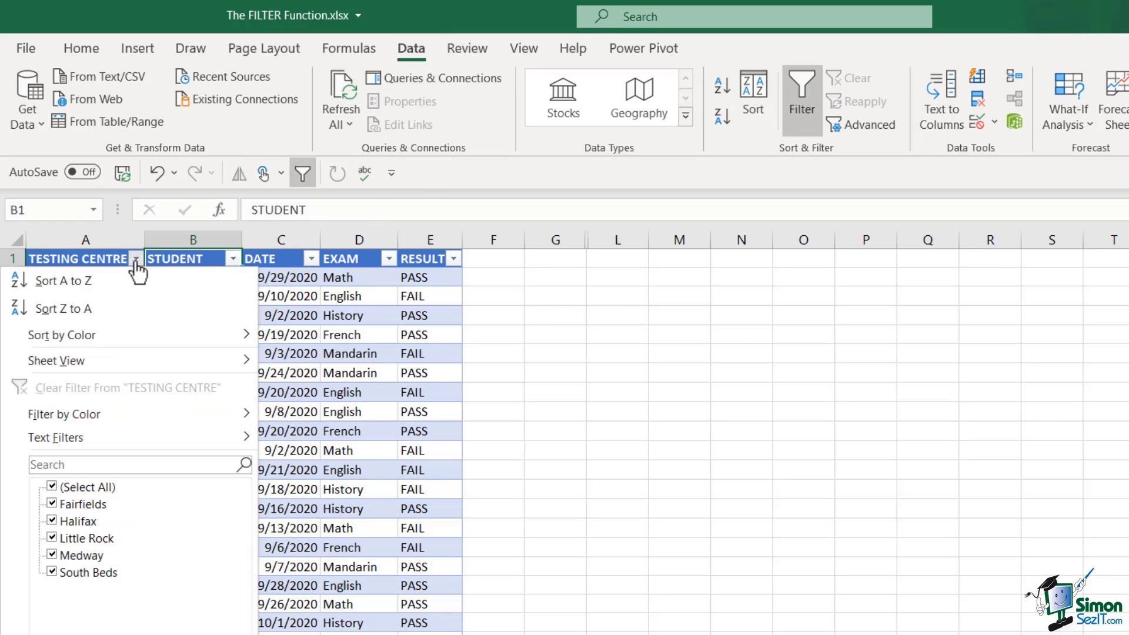
pyautogui.click(52, 486)
pyautogui.click(52, 504)
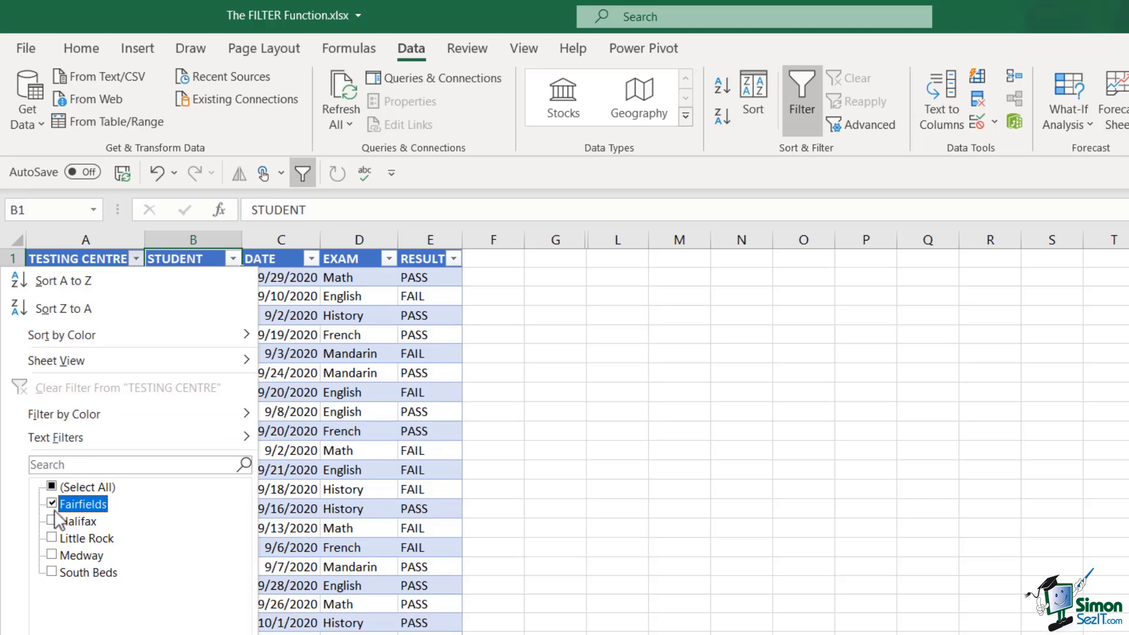
pyautogui.click(51, 555)
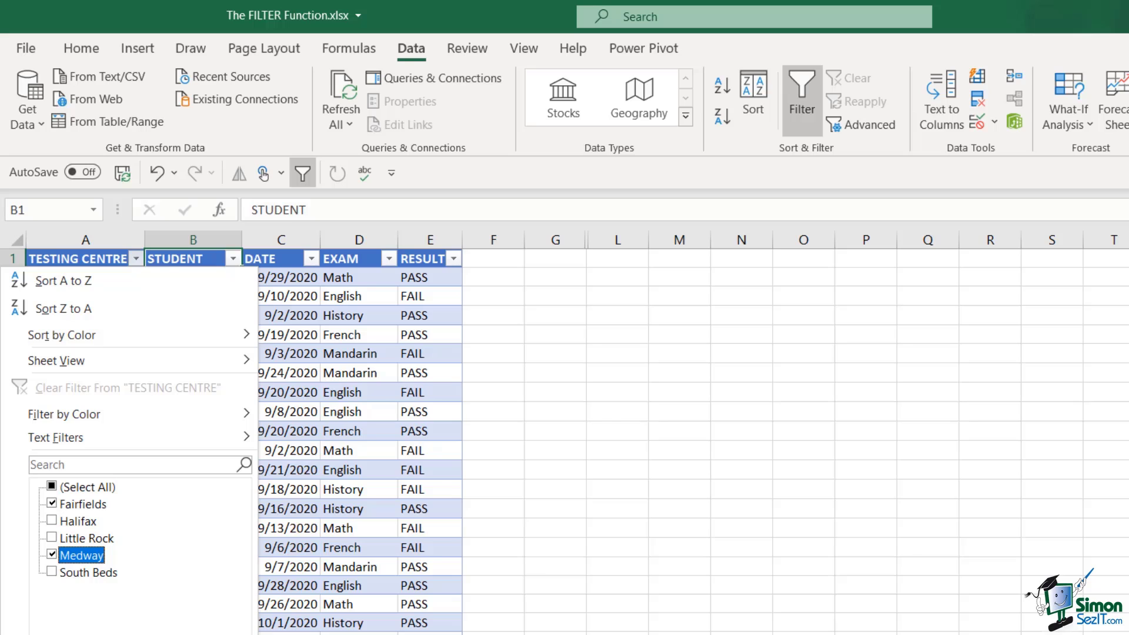
pyautogui.press('Return')
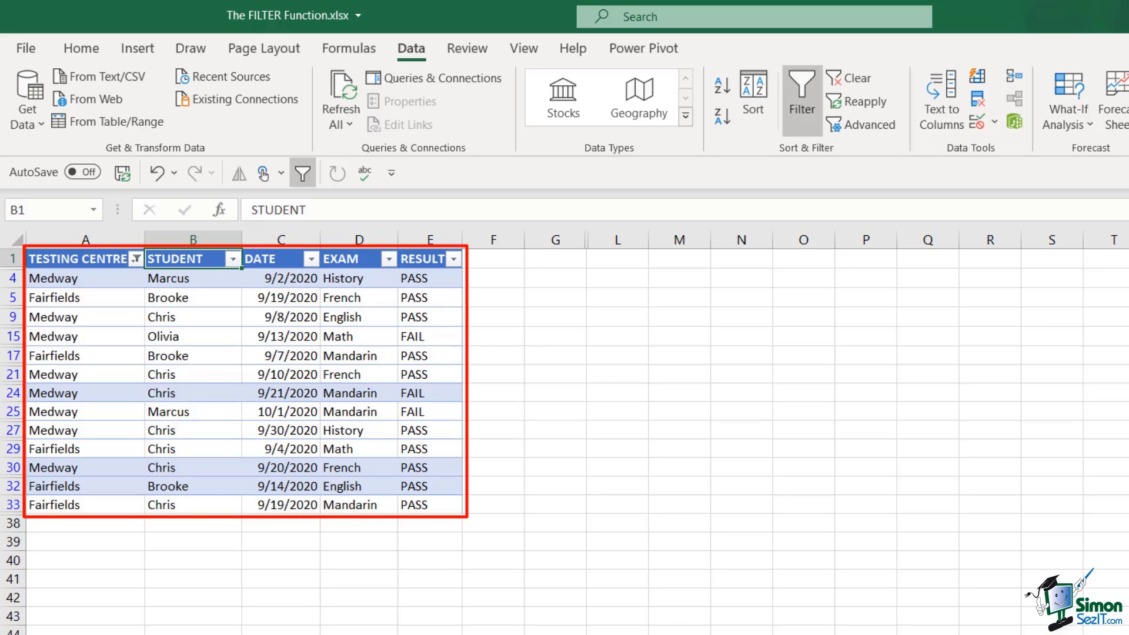
# Filter the STUDENT column to show only the first student in the filter list.
pyautogui.click(233, 259)
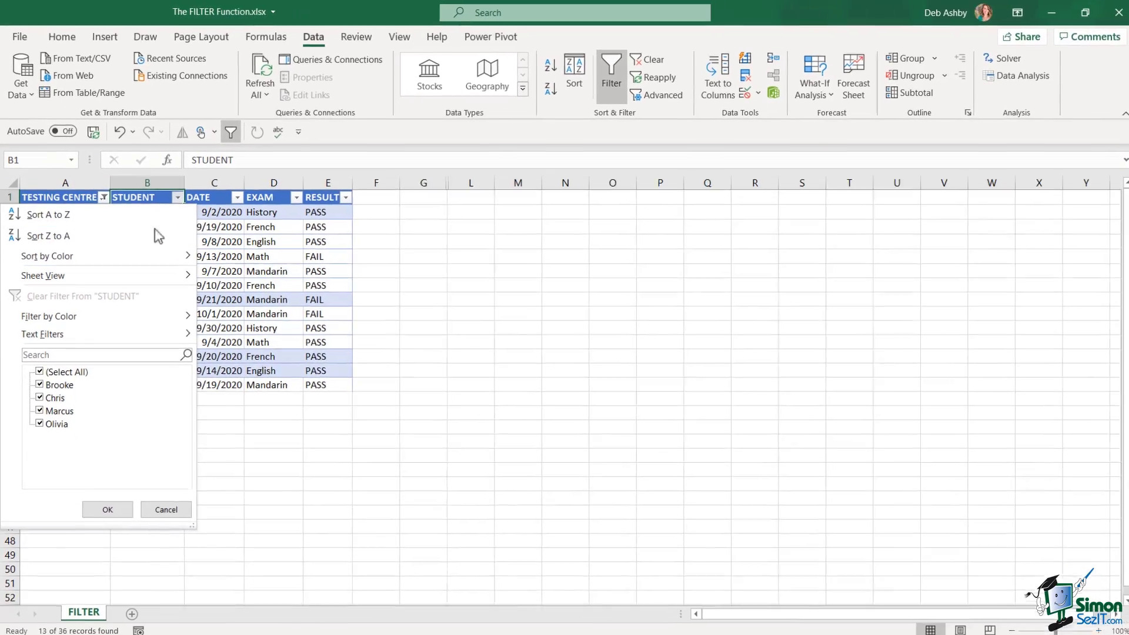
pyautogui.click(40, 371)
pyautogui.click(39, 385)
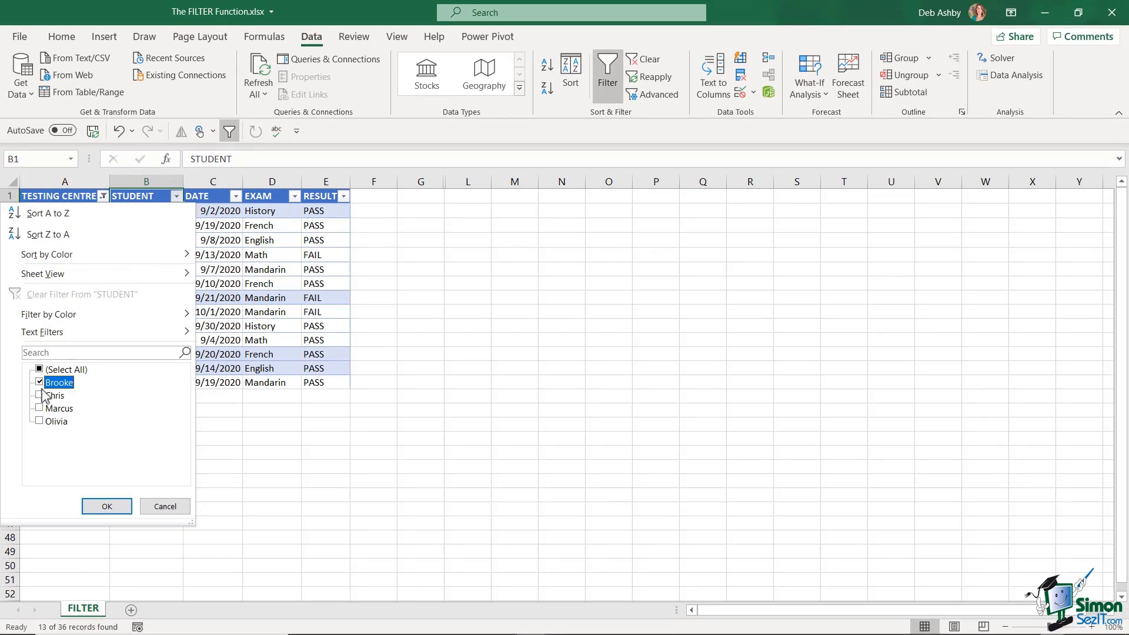
pyautogui.click(107, 507)
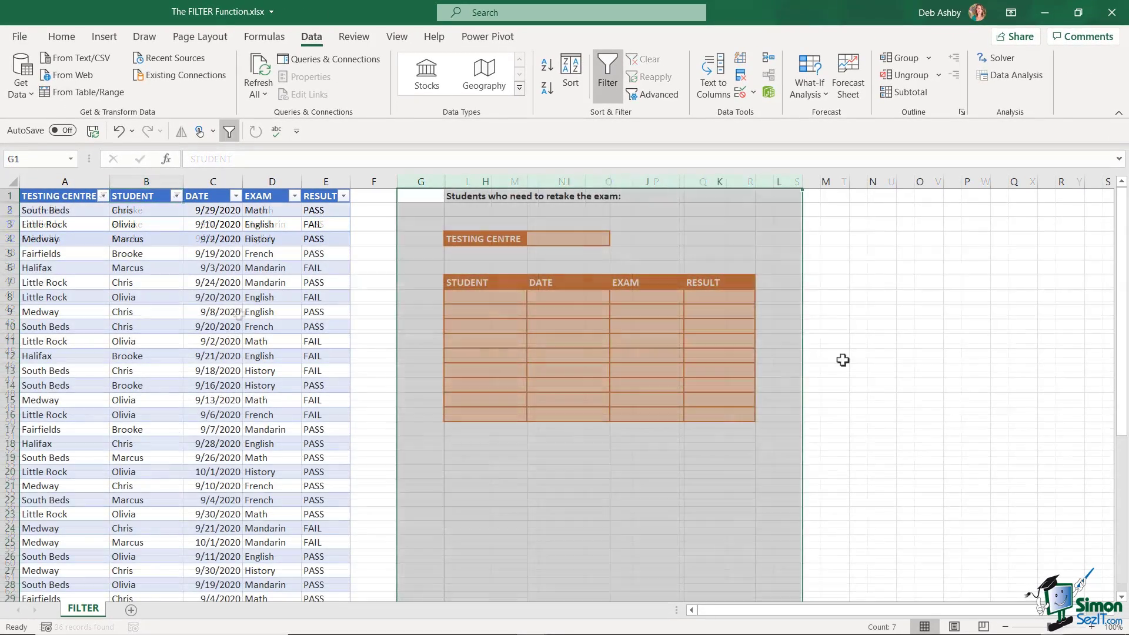
pyautogui.click(922, 345)
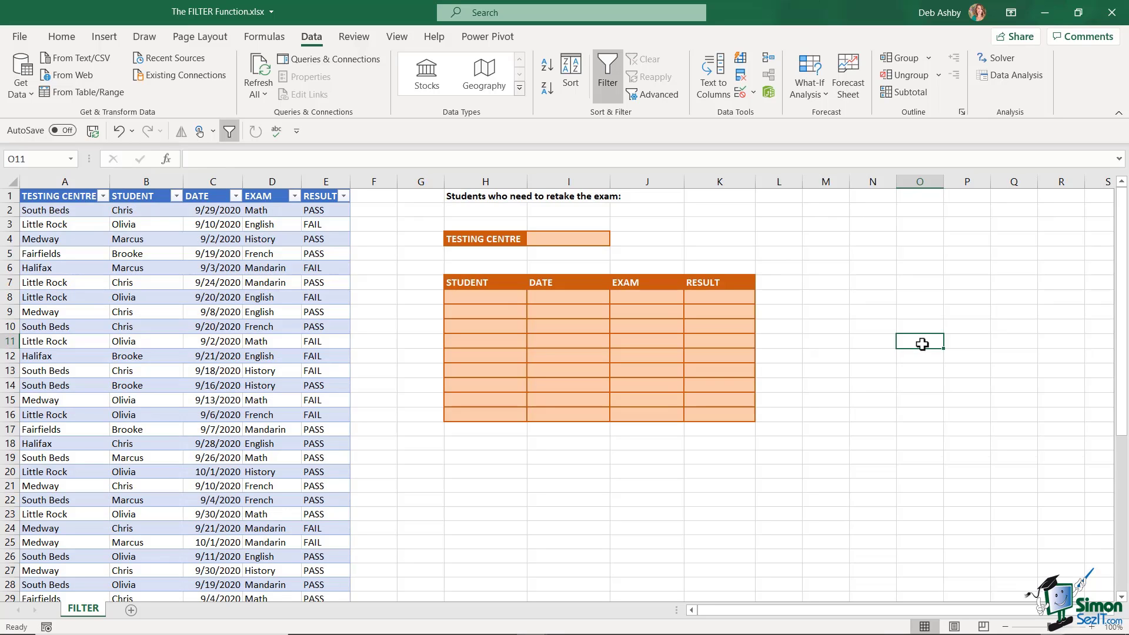
# Check the SORT and FILTER formula in H8, and enter Halifax as the testing centre in I4.
pyautogui.click(498, 298)
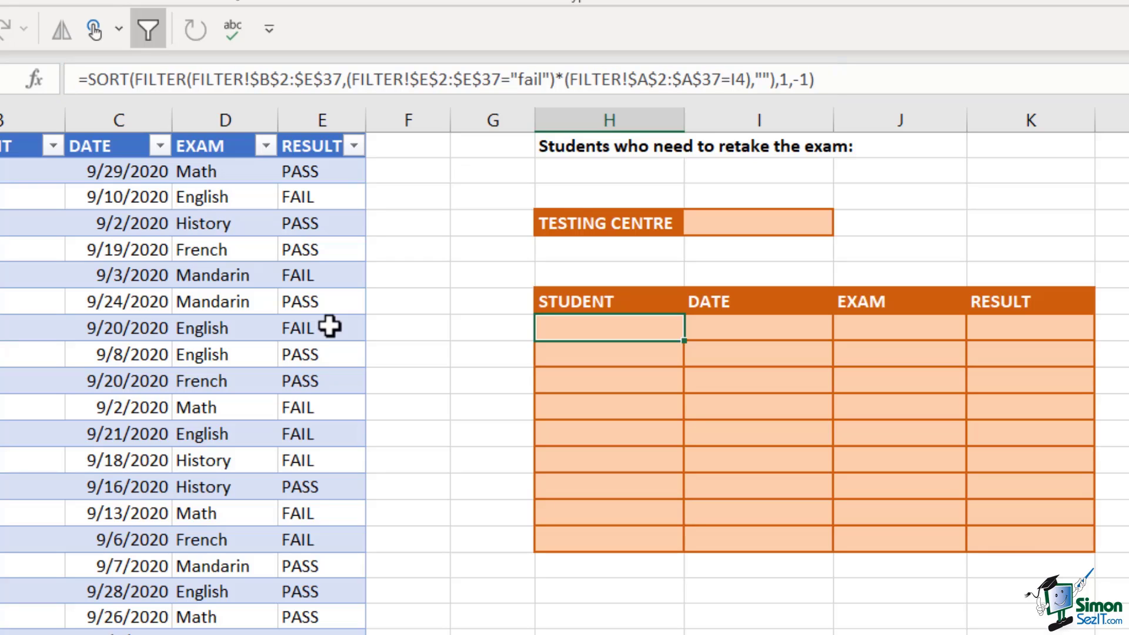
pyautogui.click(732, 225)
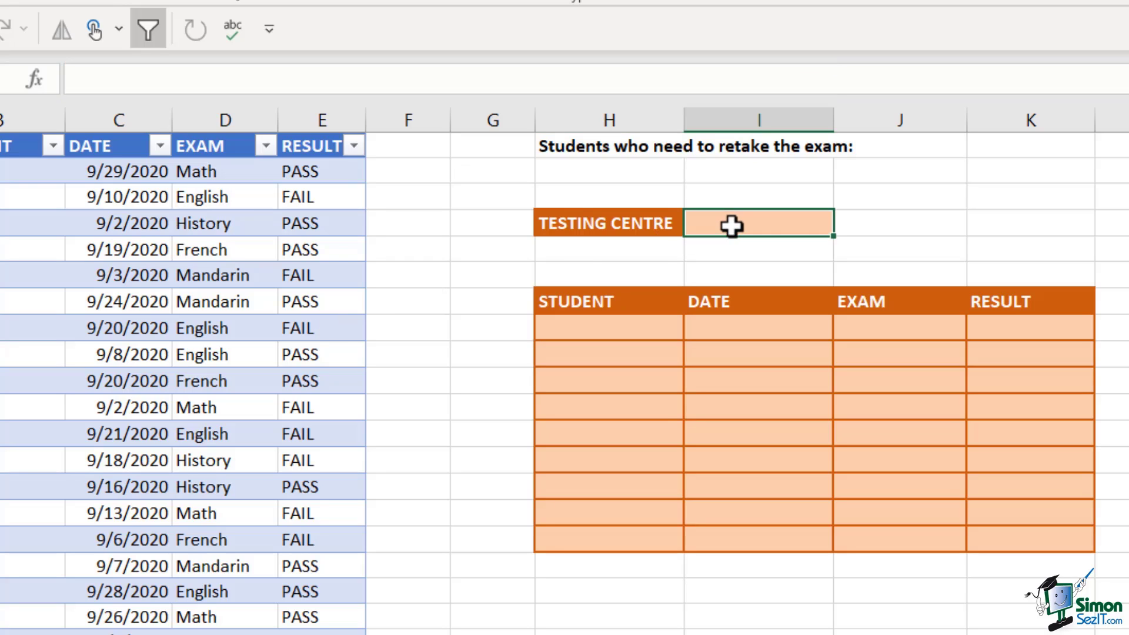
pyautogui.write('Halifax')
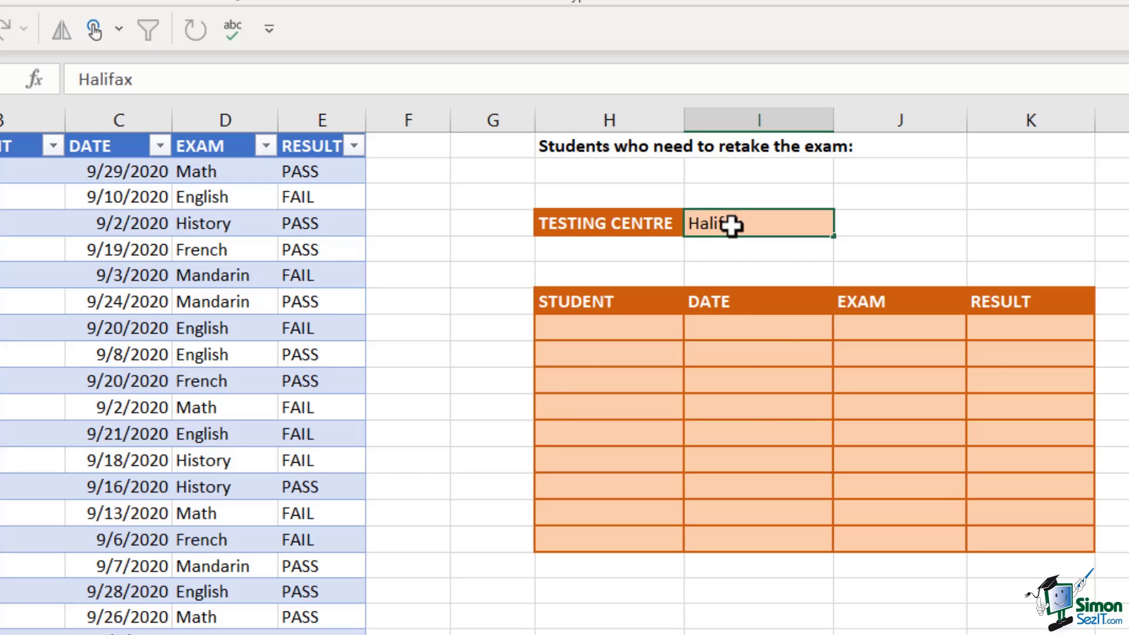
pyautogui.press('Return')
# Change the testing centre in I4 to Little Rock to test the list of students retaking exams.
pyautogui.click(819, 221)
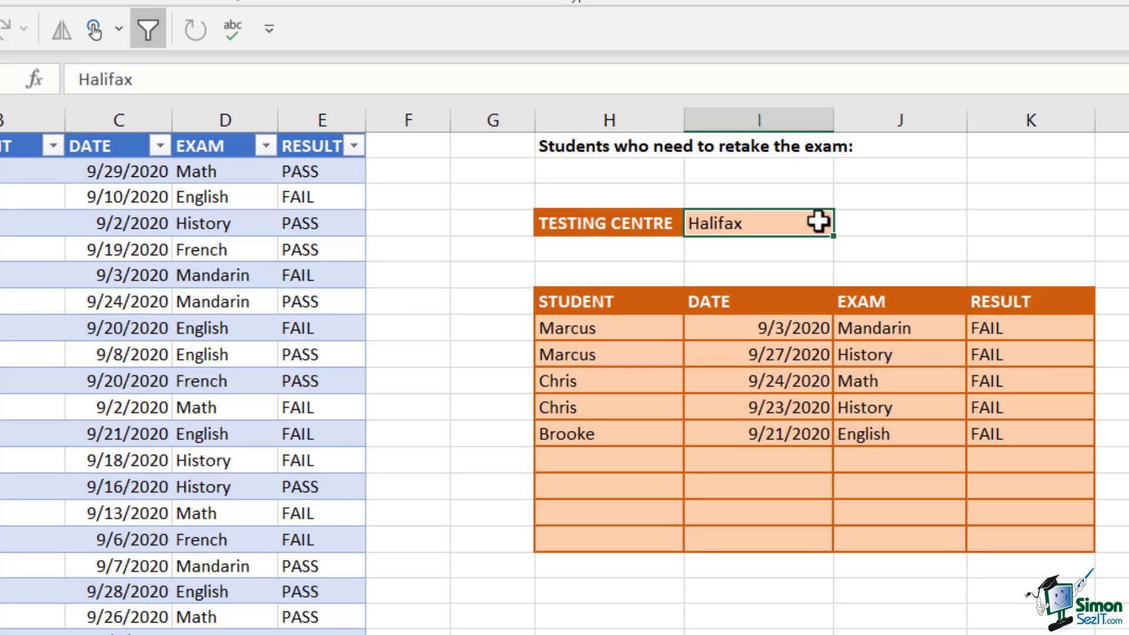
pyautogui.write(':')
pyautogui.press('BackSpace')
pyautogui.write('Little R')
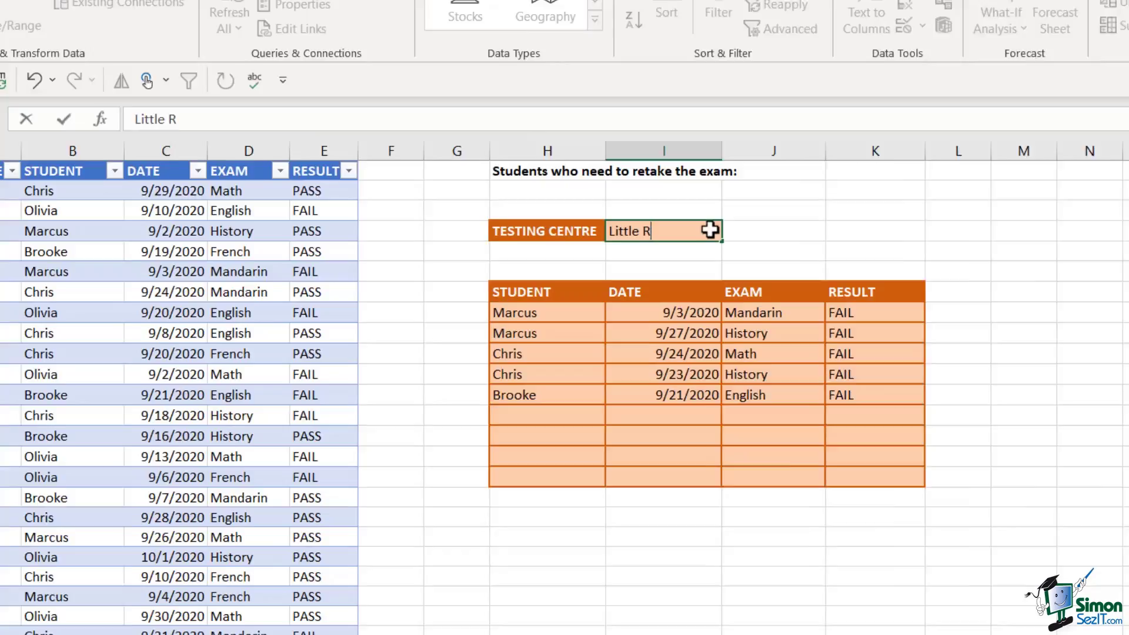
pyautogui.write('ock')
pyautogui.press('Return')
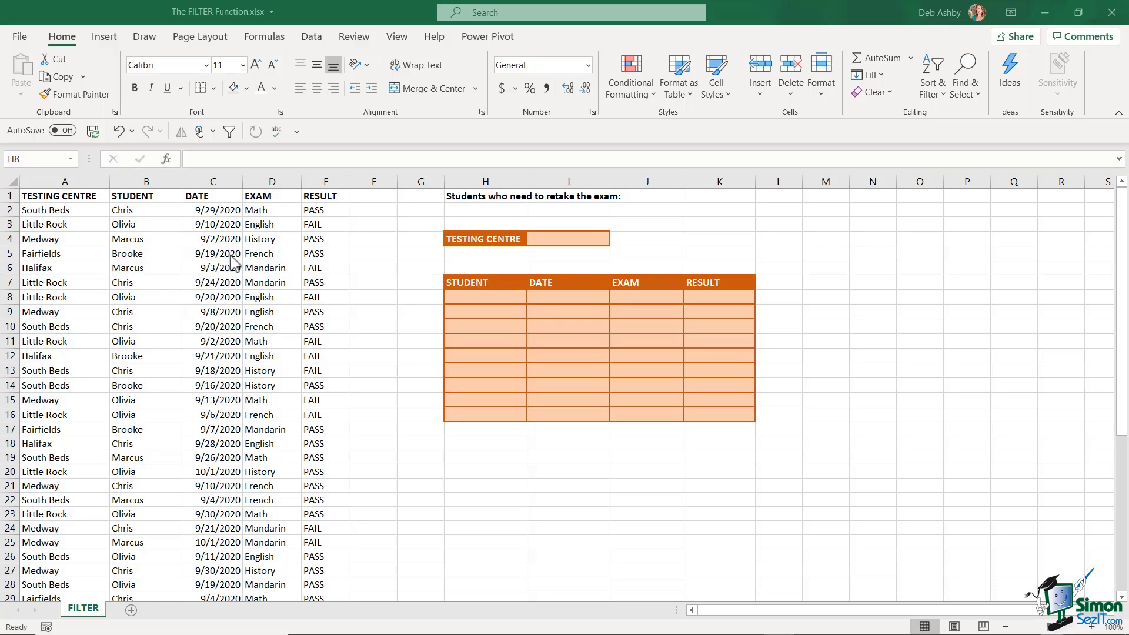
# Convert the exam results range A1:E37 into a table with headers.
pyautogui.click(553, 238)
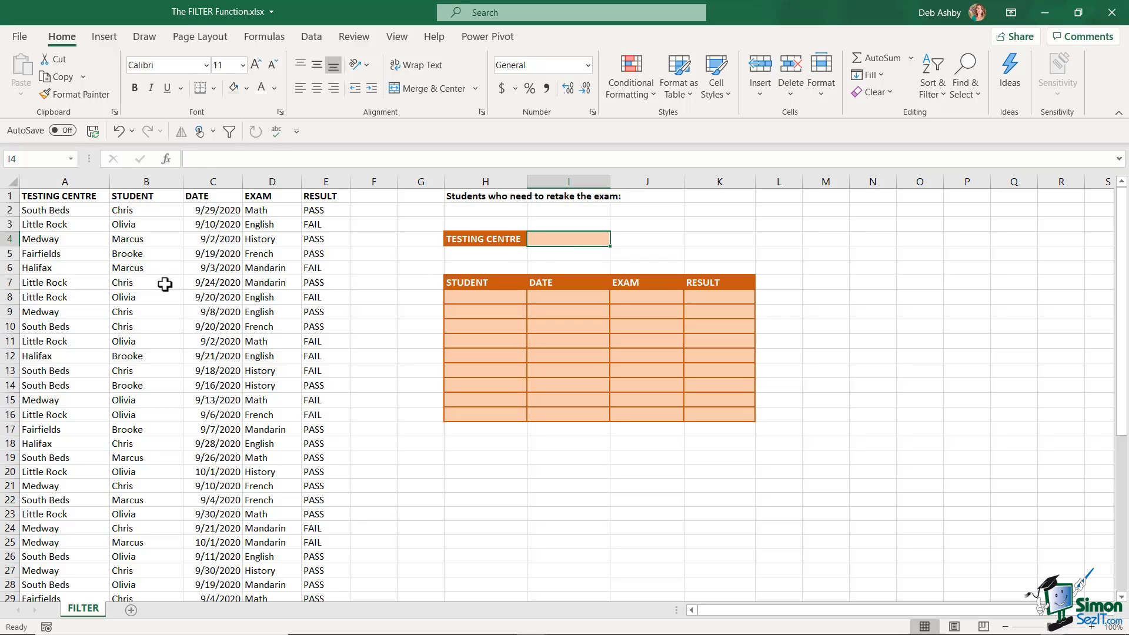
pyautogui.click(141, 285)
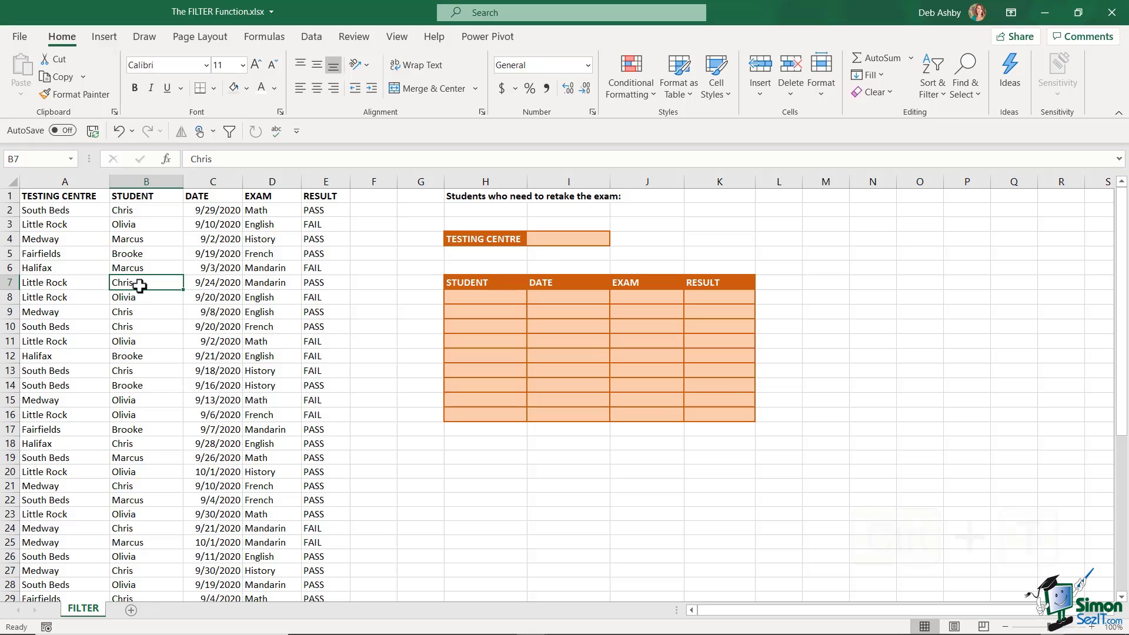
pyautogui.hotkey('ctrl', 't')
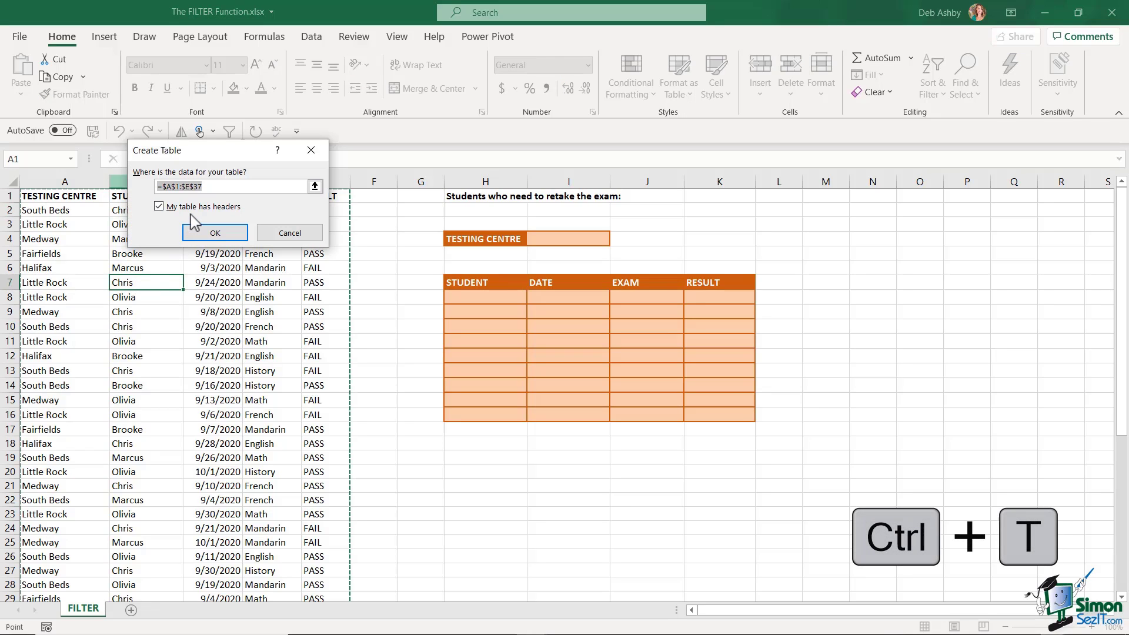
pyautogui.click(215, 233)
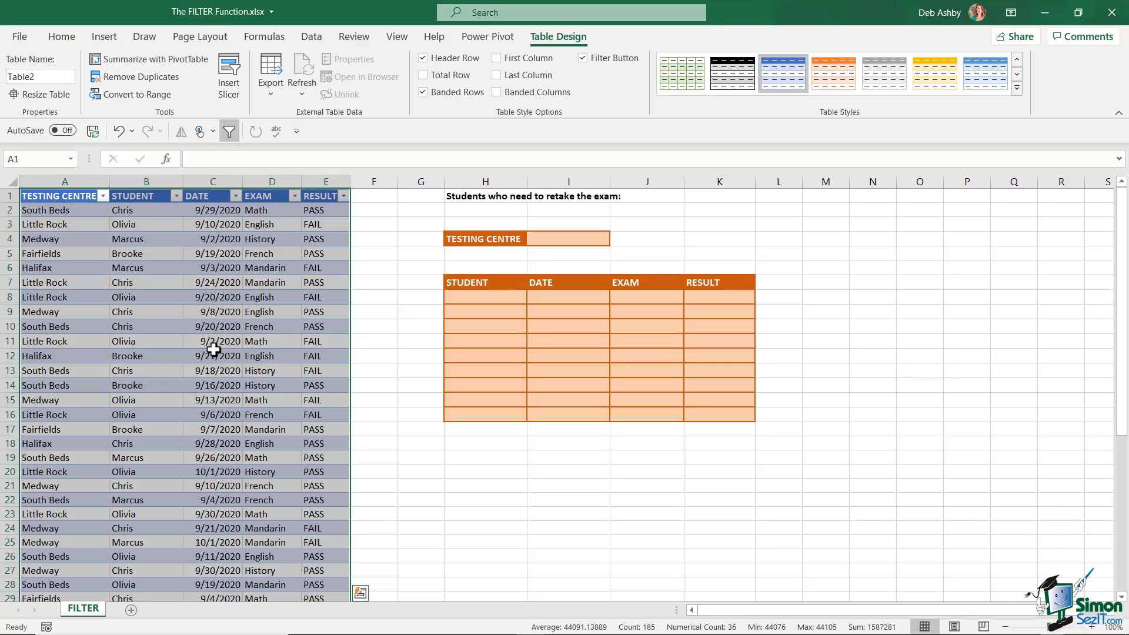
# Apply the Orange, Table Style Light 10 style to the exam results table.
pyautogui.click(1016, 90)
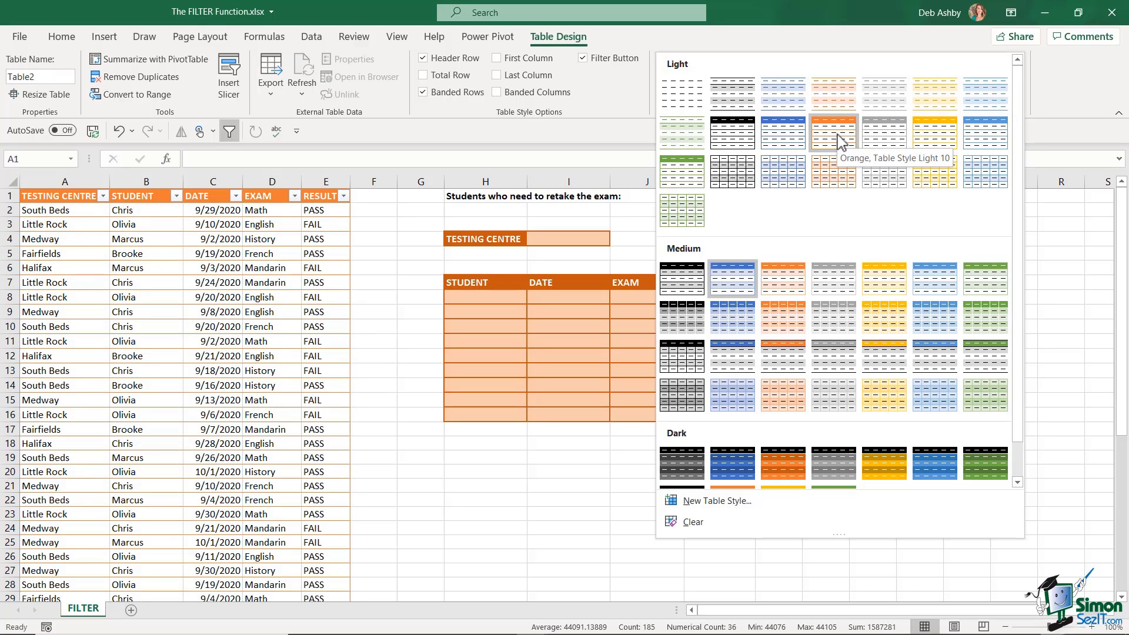
pyautogui.click(838, 136)
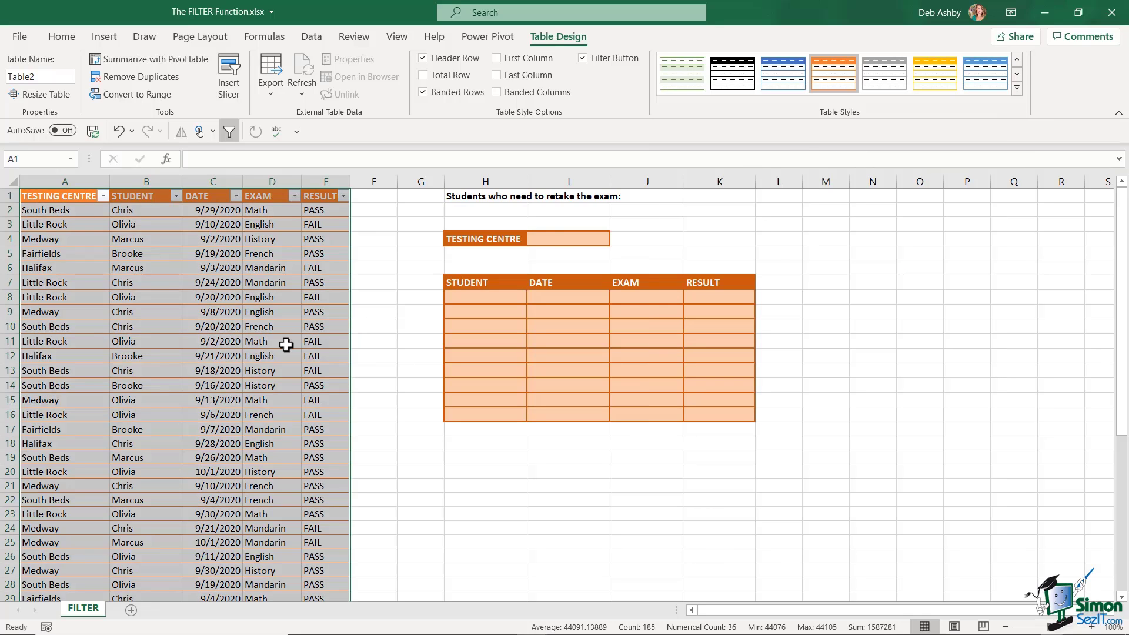
pyautogui.click(266, 354)
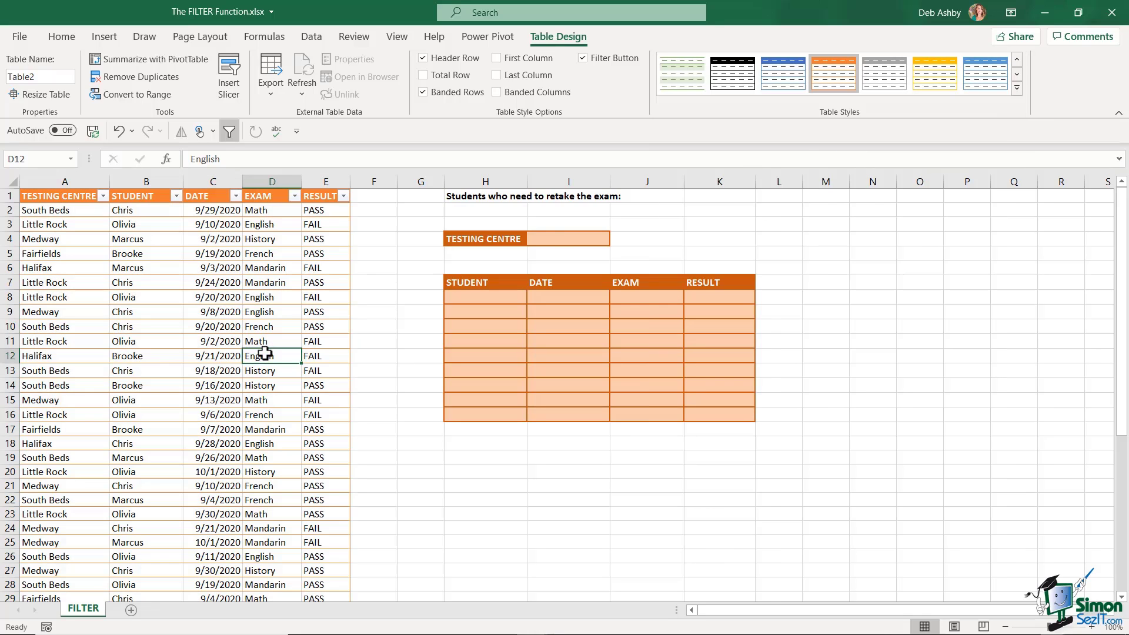
# Name the exam results table Exam_Results.
pyautogui.click(42, 77)
pyautogui.write('Exam')
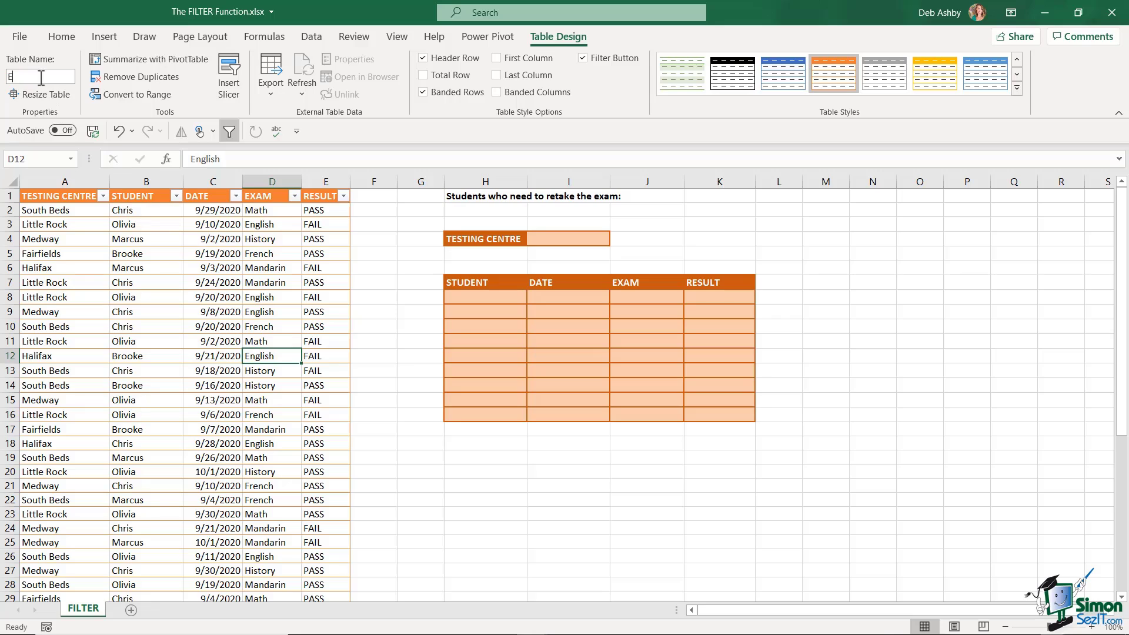
pyautogui.write('_Results')
pyautogui.press('Return')
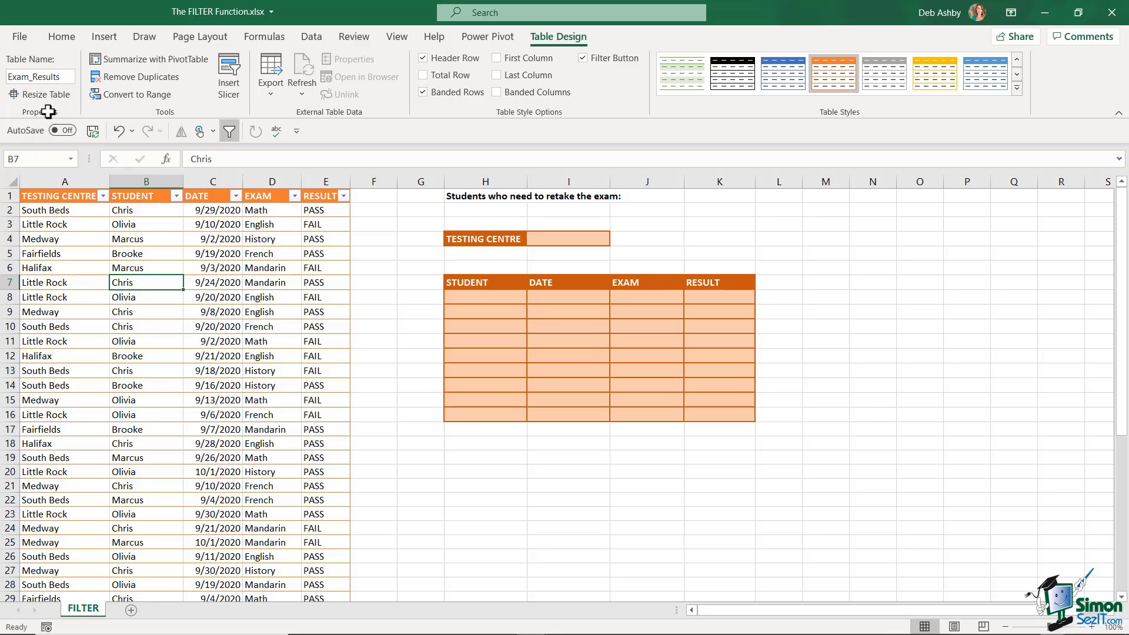
# Add list data validation to the TESTING CENTRE input cell I4, using A2:A37 as the source.
pyautogui.click(63, 186)
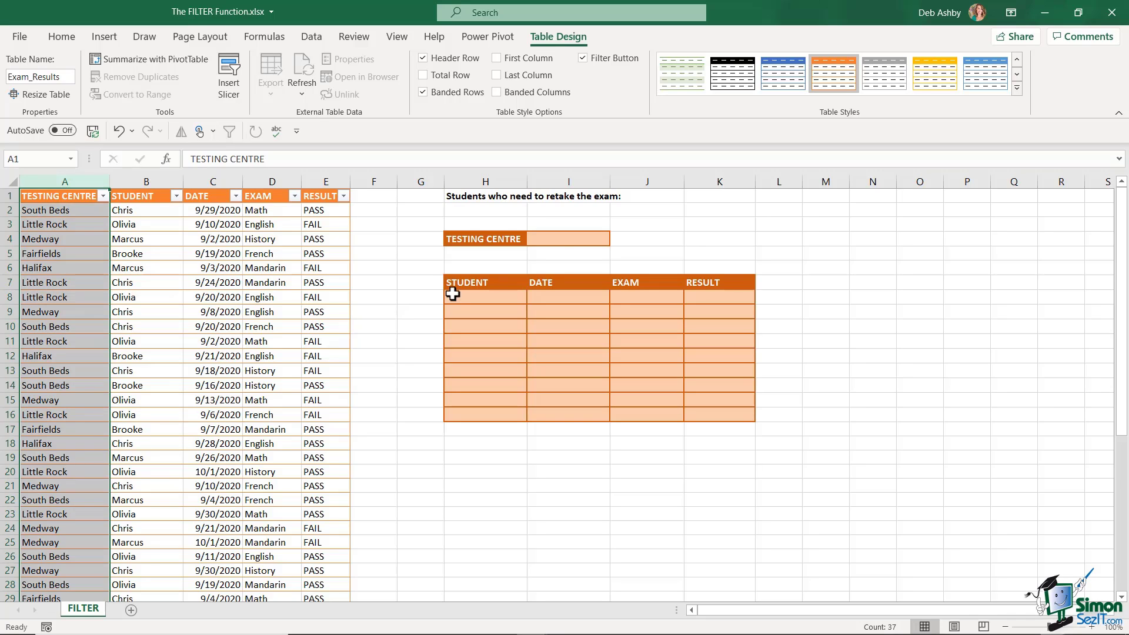
pyautogui.click(563, 241)
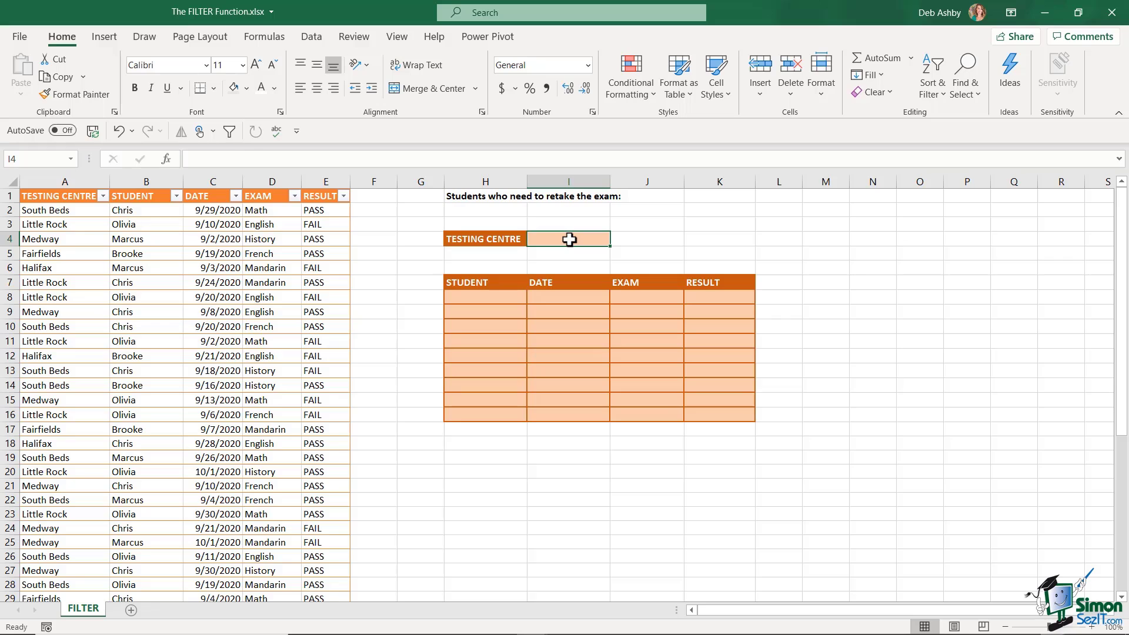
pyautogui.click(311, 38)
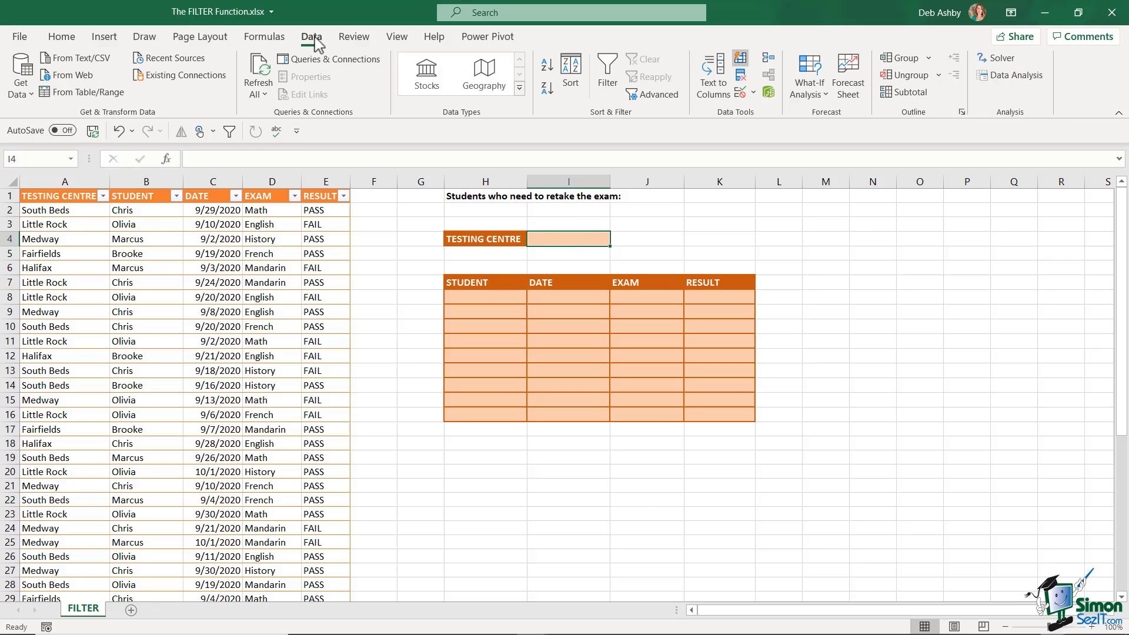
pyautogui.click(753, 93)
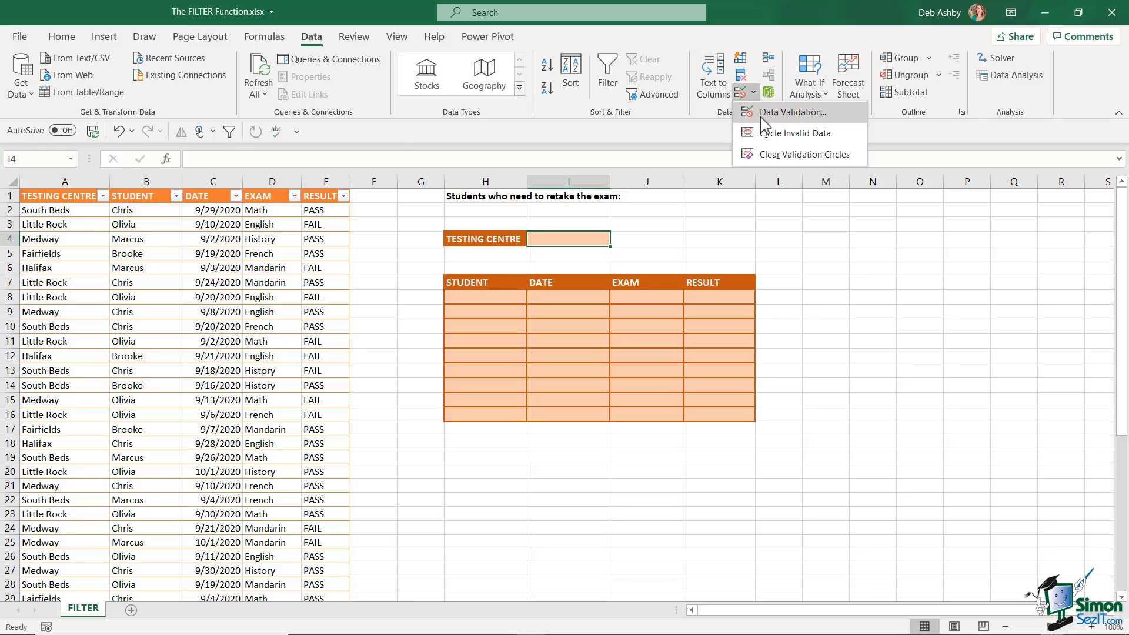
pyautogui.click(761, 114)
pyautogui.click(180, 160)
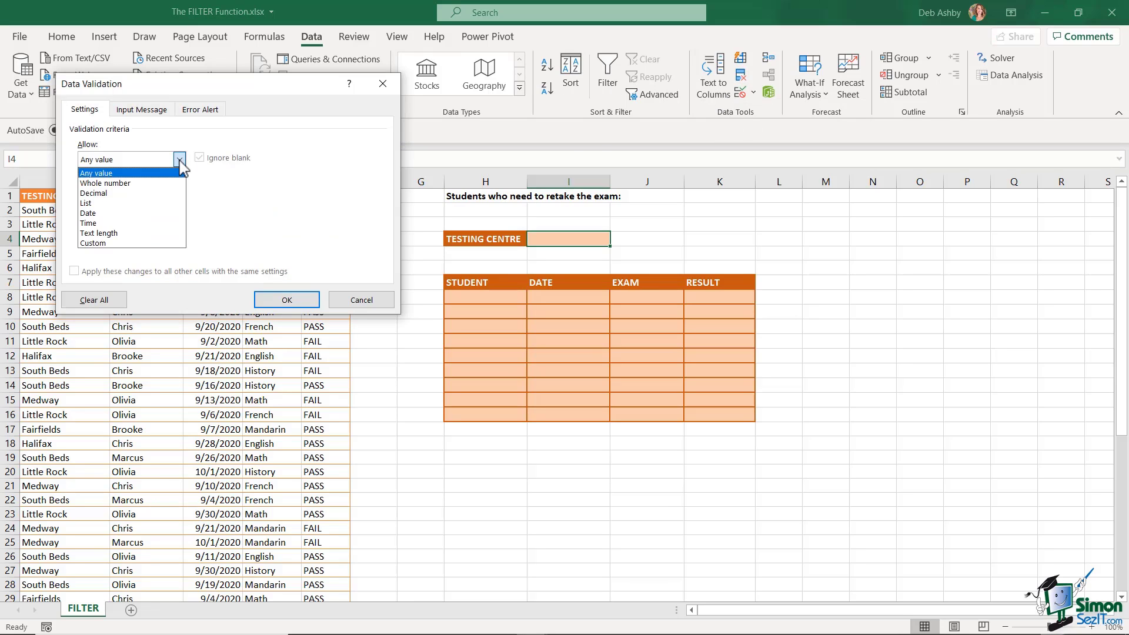
pyautogui.click(100, 198)
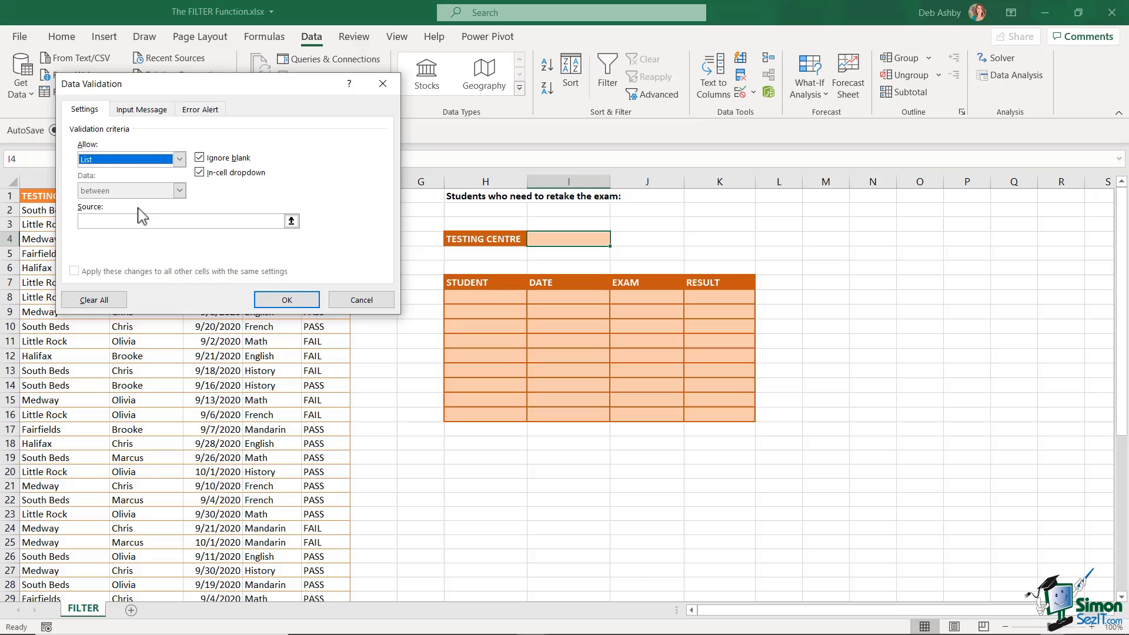
pyautogui.click(292, 221)
pyautogui.click(73, 211)
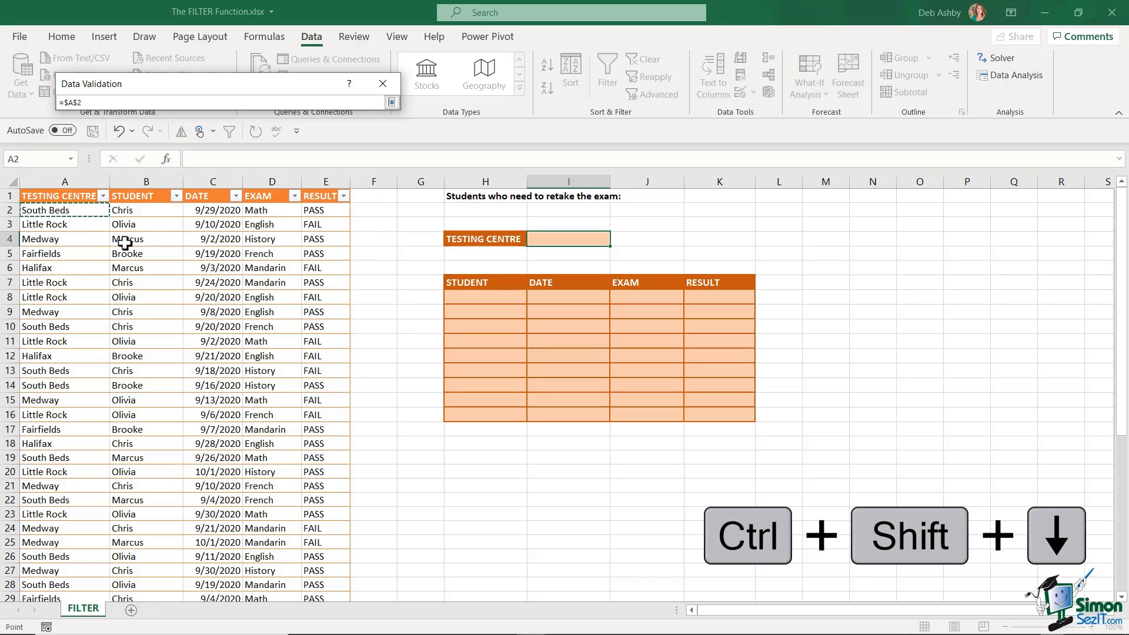
pyautogui.hotkey('ctrl', 'shift', 'Down')
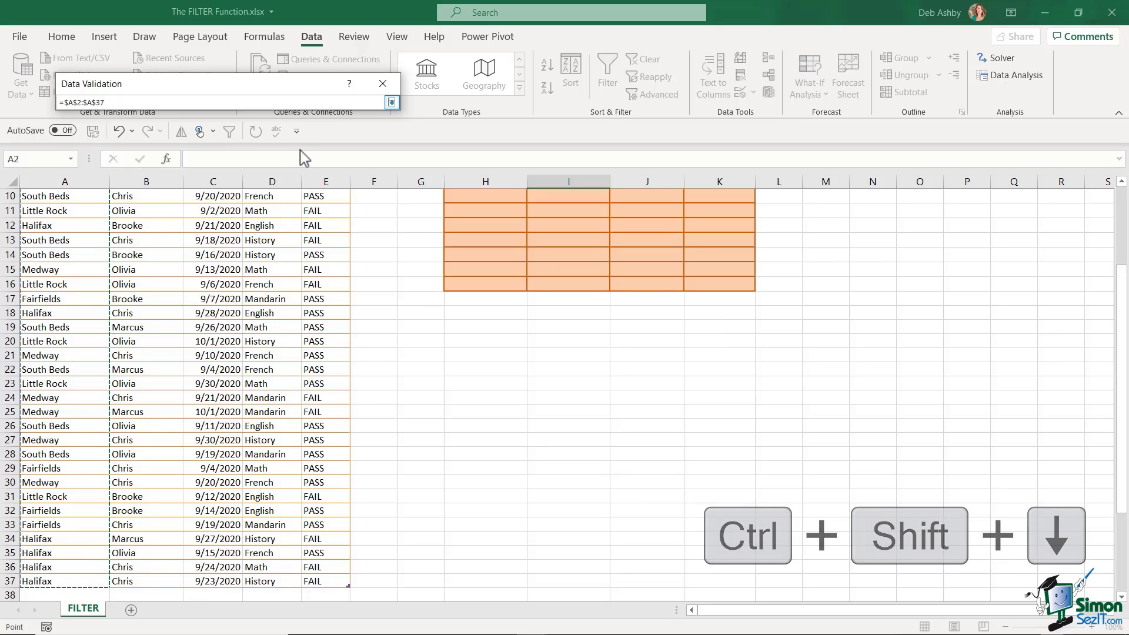
pyautogui.click(392, 102)
pyautogui.click(288, 300)
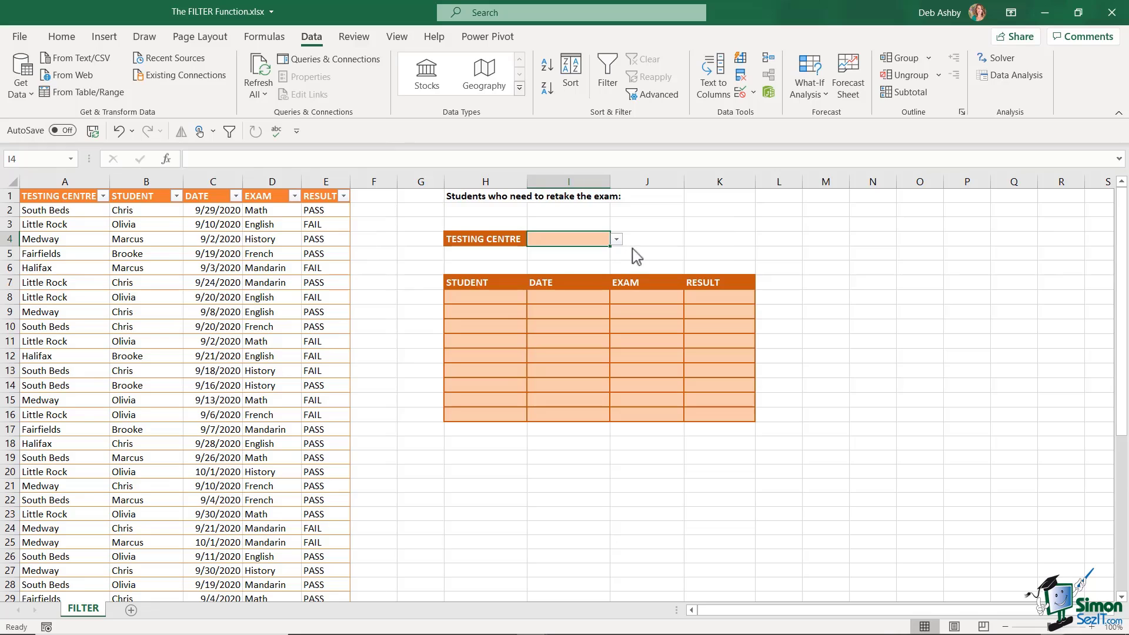
# Check the entries in the I4 dropdown for repeated testing centres, and undo the data validation.
pyautogui.click(617, 241)
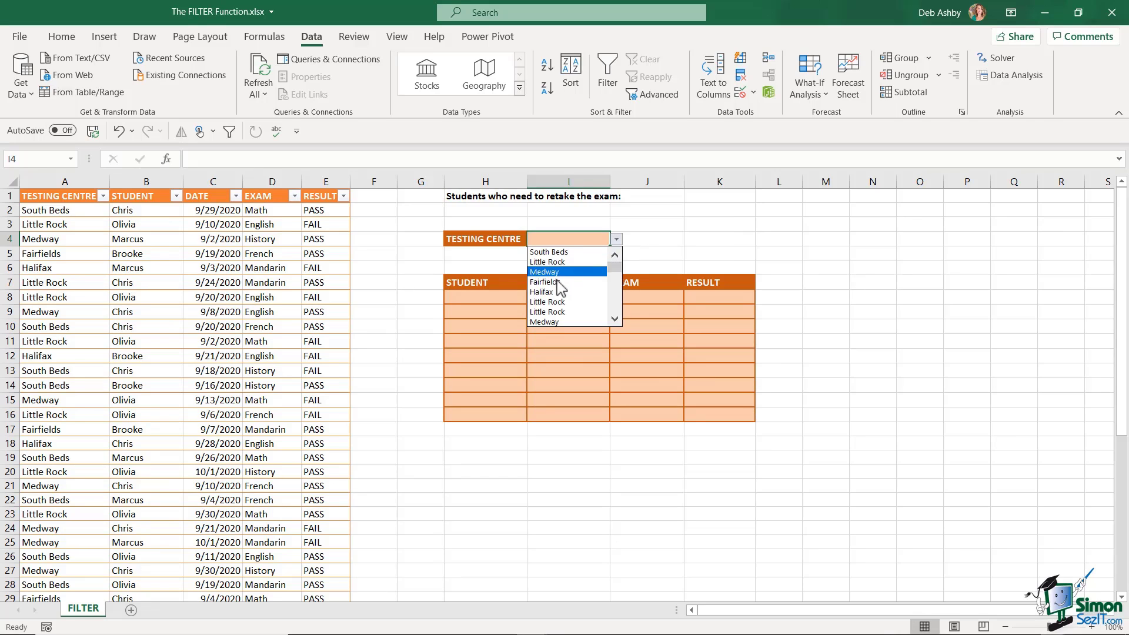
pyautogui.moveTo(615, 266)
pyautogui.mouseDown()
pyautogui.moveTo(616, 300)
pyautogui.moveTo(623, 265)
pyautogui.mouseUp()
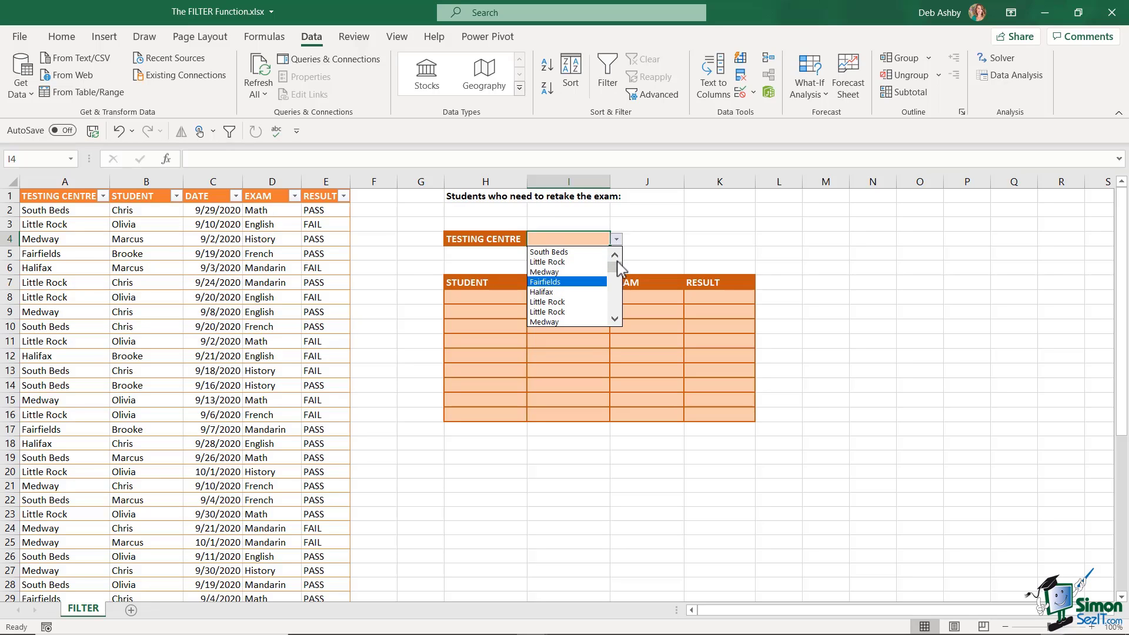
pyautogui.moveTo(616, 264); pyautogui.dragTo(616, 264)
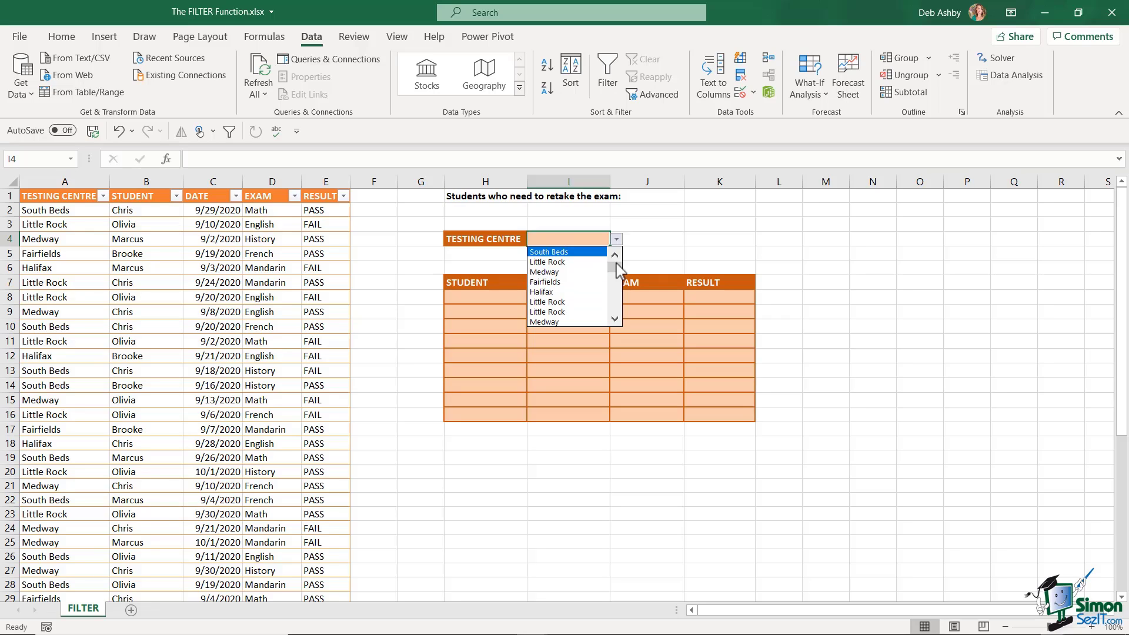
pyautogui.click(120, 131)
pyautogui.click(121, 131)
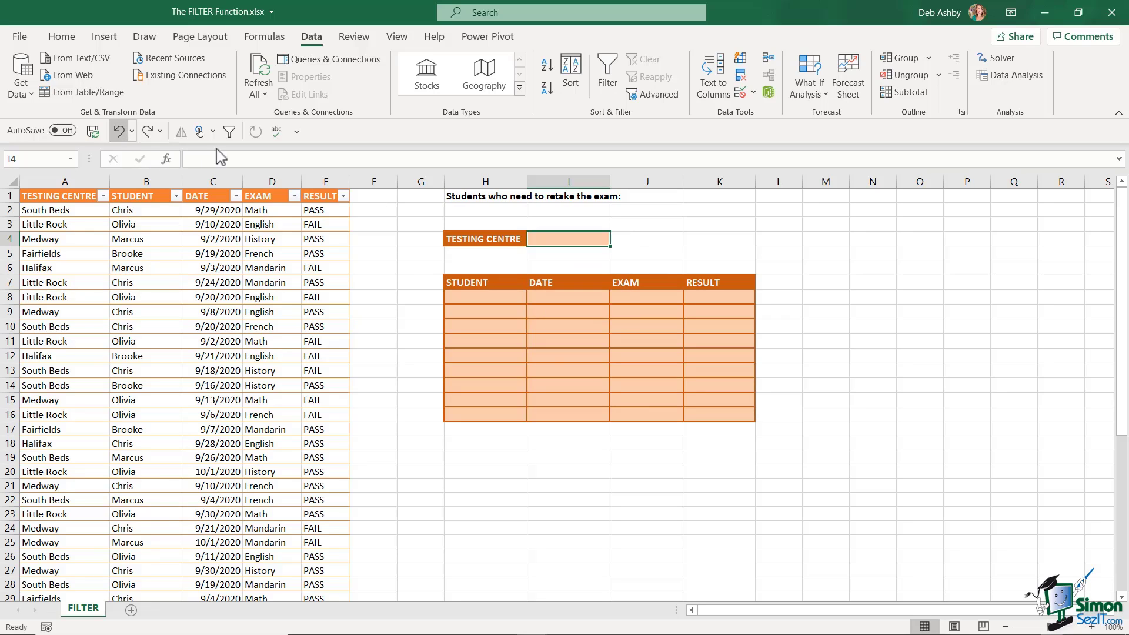
# In N4, list the unique testing centres with =UNIQUE(Exam_Results[TESTING CENTRE]) and autofit column N.
pyautogui.click(876, 283)
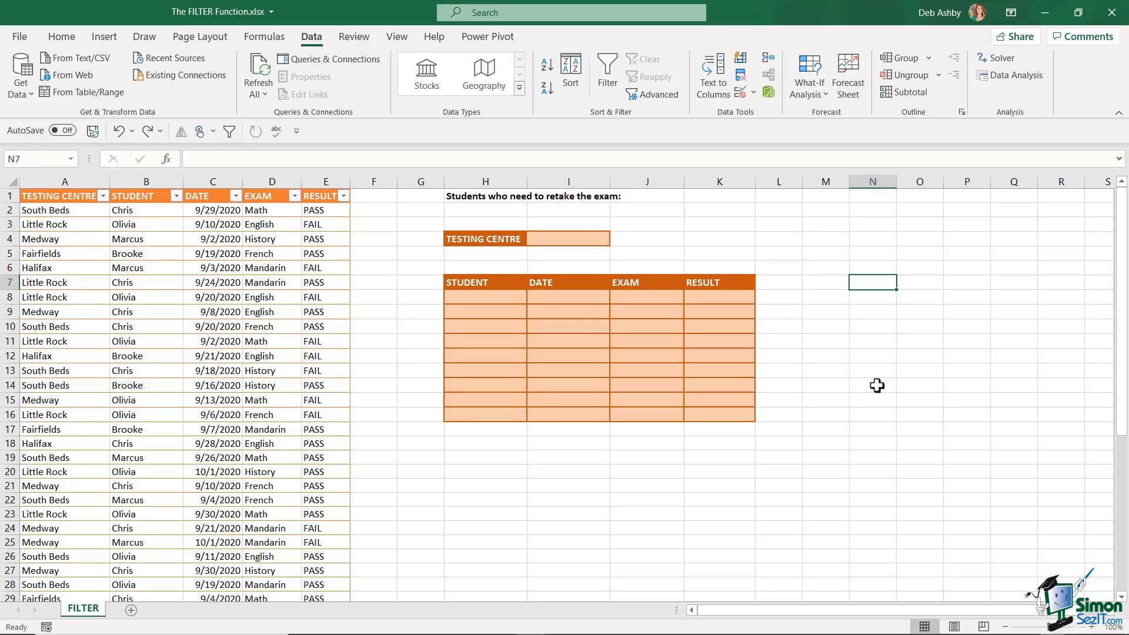
pyautogui.click(875, 242)
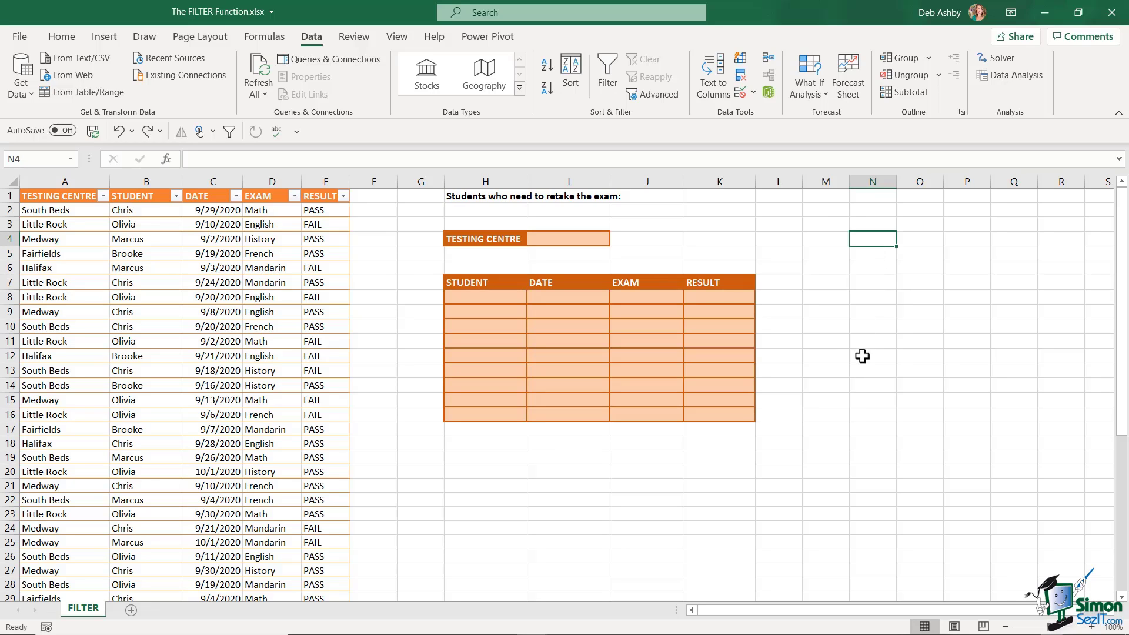
pyautogui.write('=')
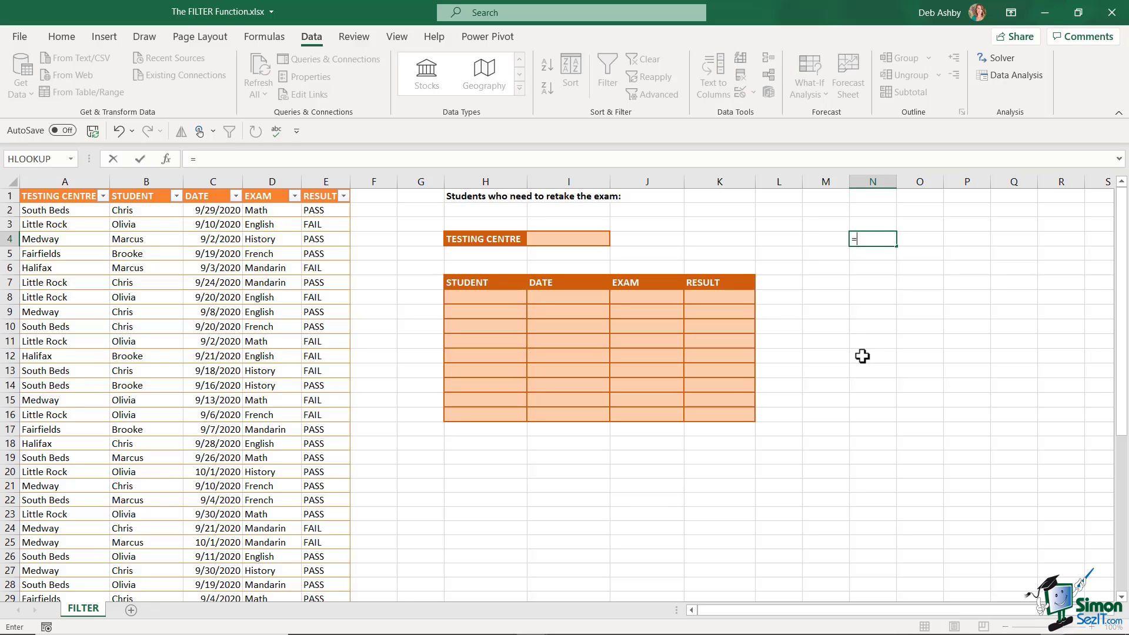
pyautogui.write('UNIQUE')
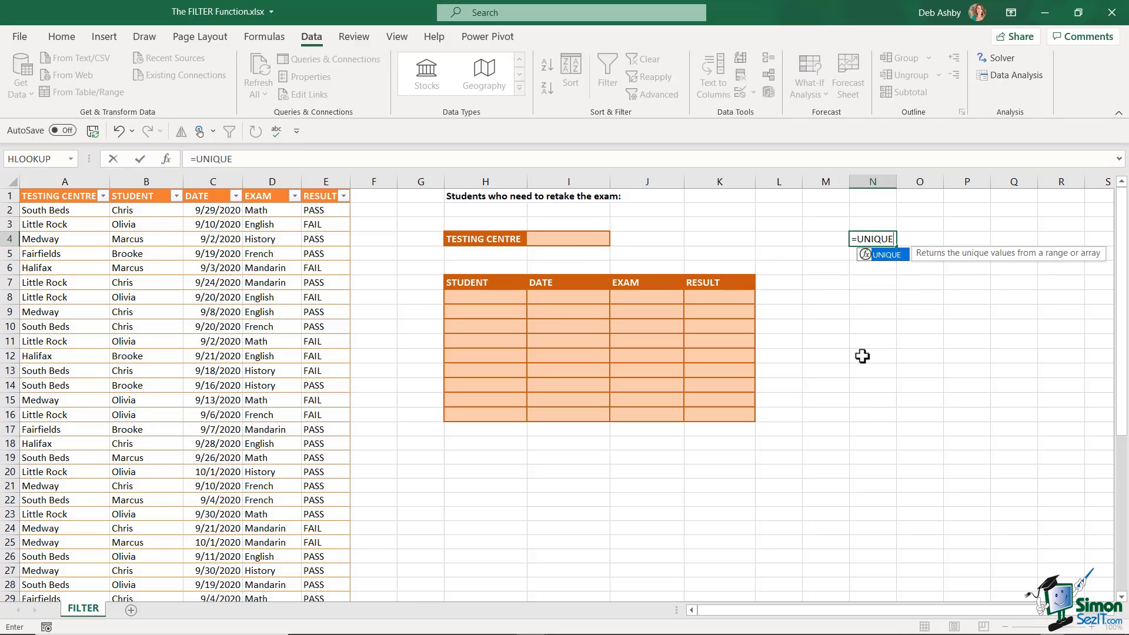
pyautogui.write('(')
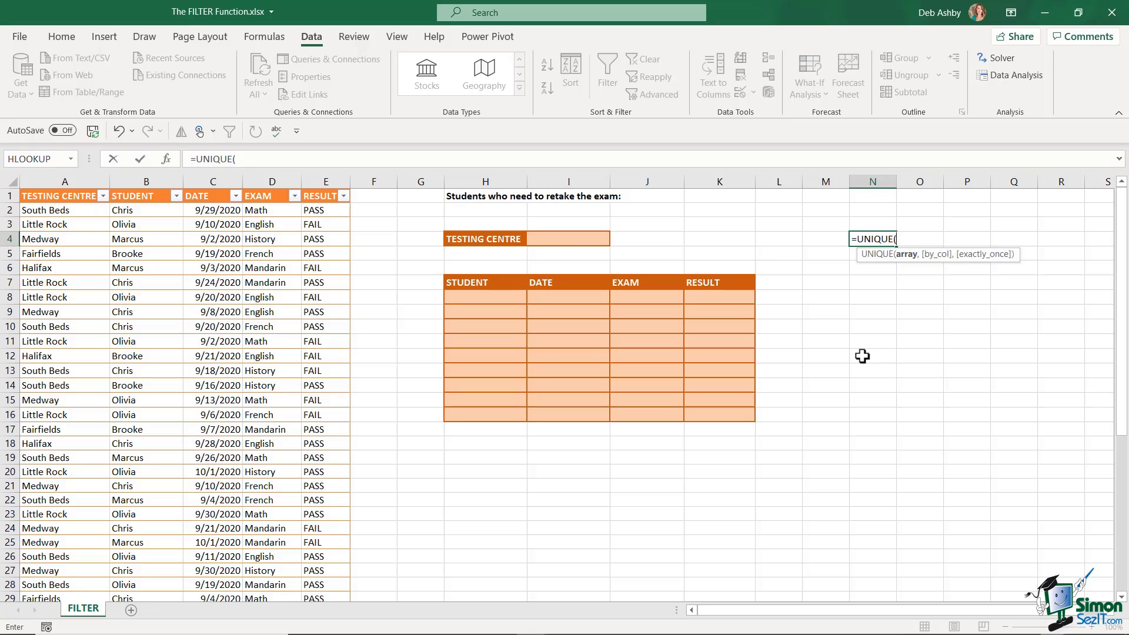
pyautogui.click(53, 211)
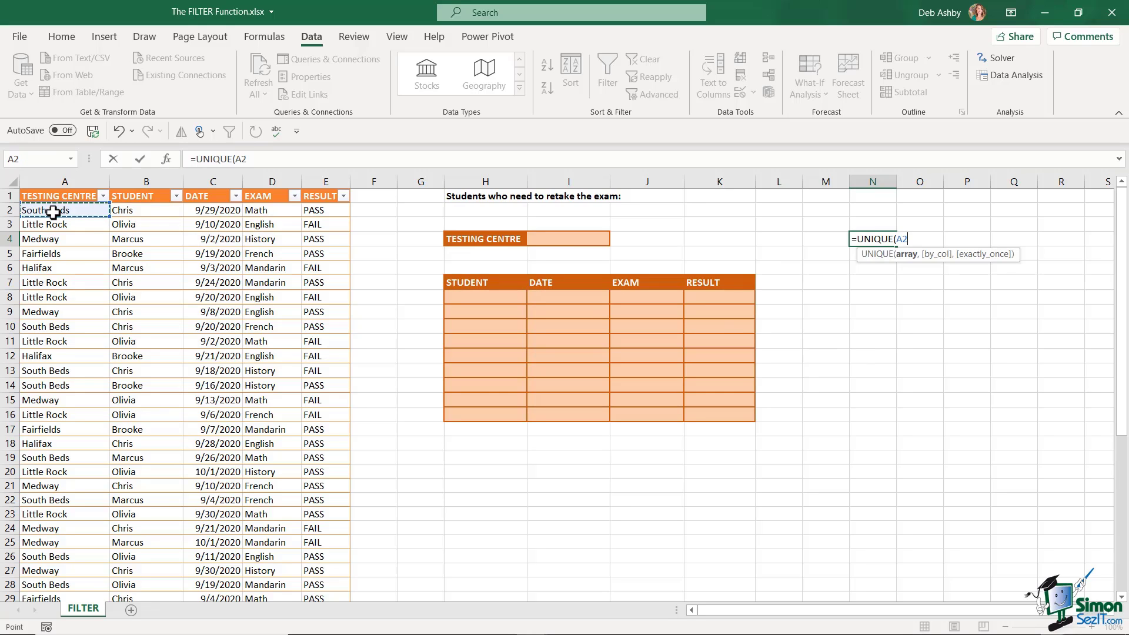
pyautogui.hotkey('ctrl', 'shift', 'Down')
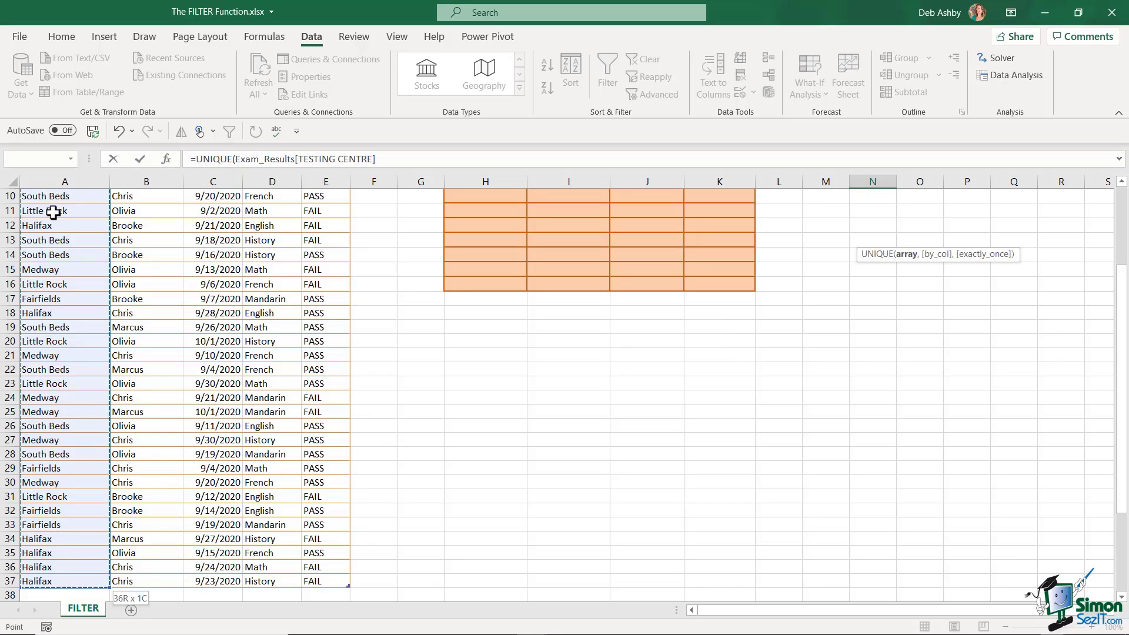
pyautogui.write(')')
pyautogui.press('Return')
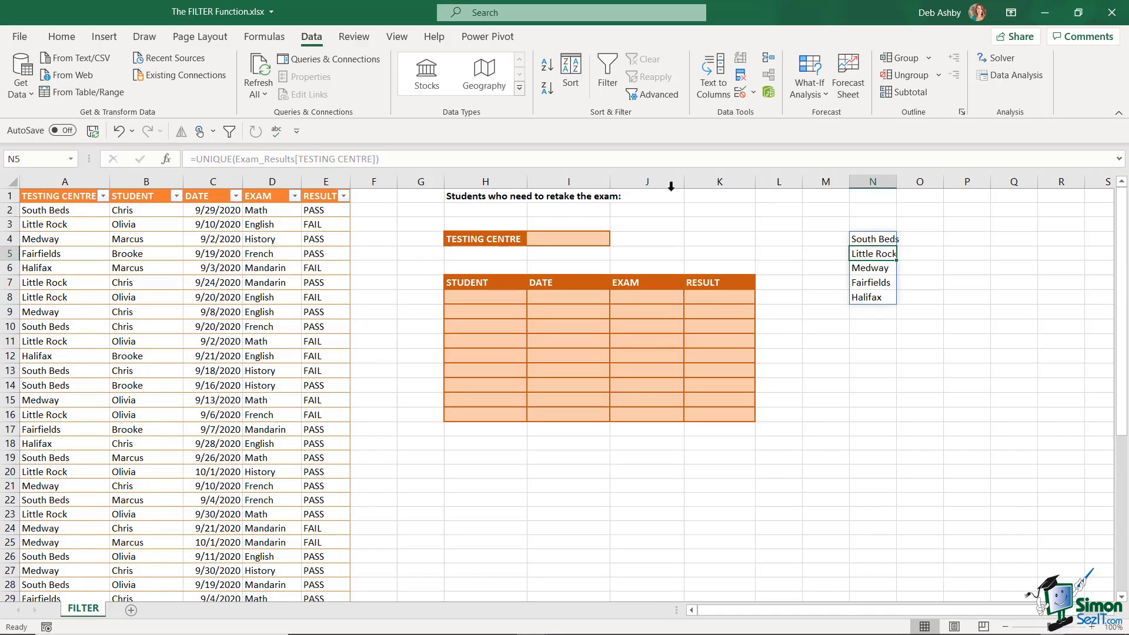
pyautogui.doubleClick(896, 181)
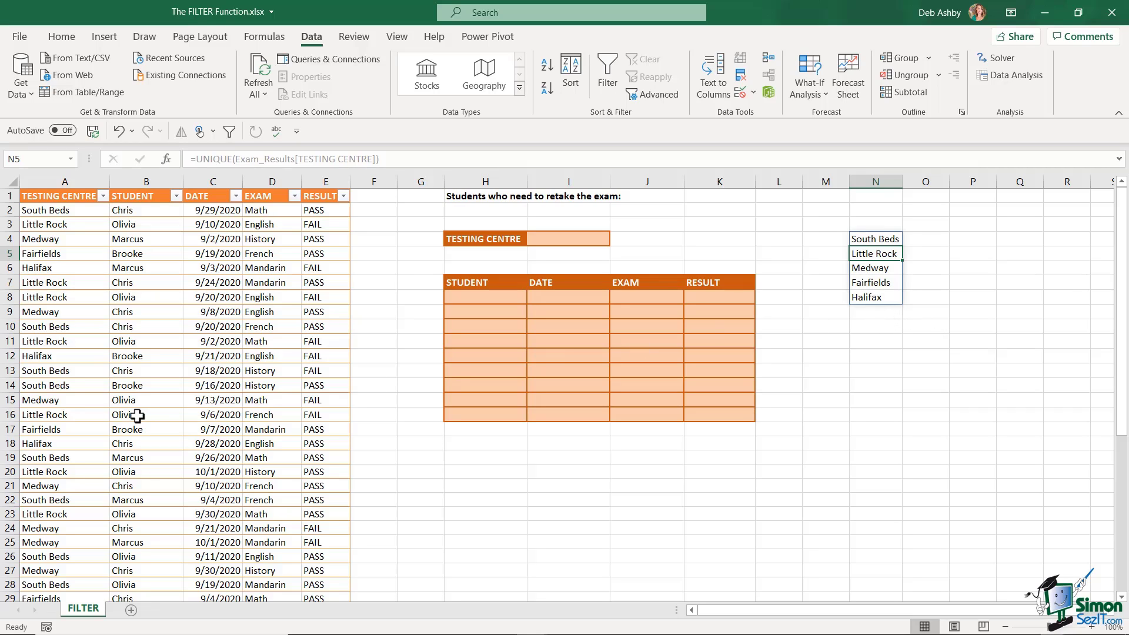
# Insert a new row at row 22 of the exam results table with Birkbeck as its testing centre.
pyautogui.click(9, 500)
pyautogui.rightClick(10, 500)
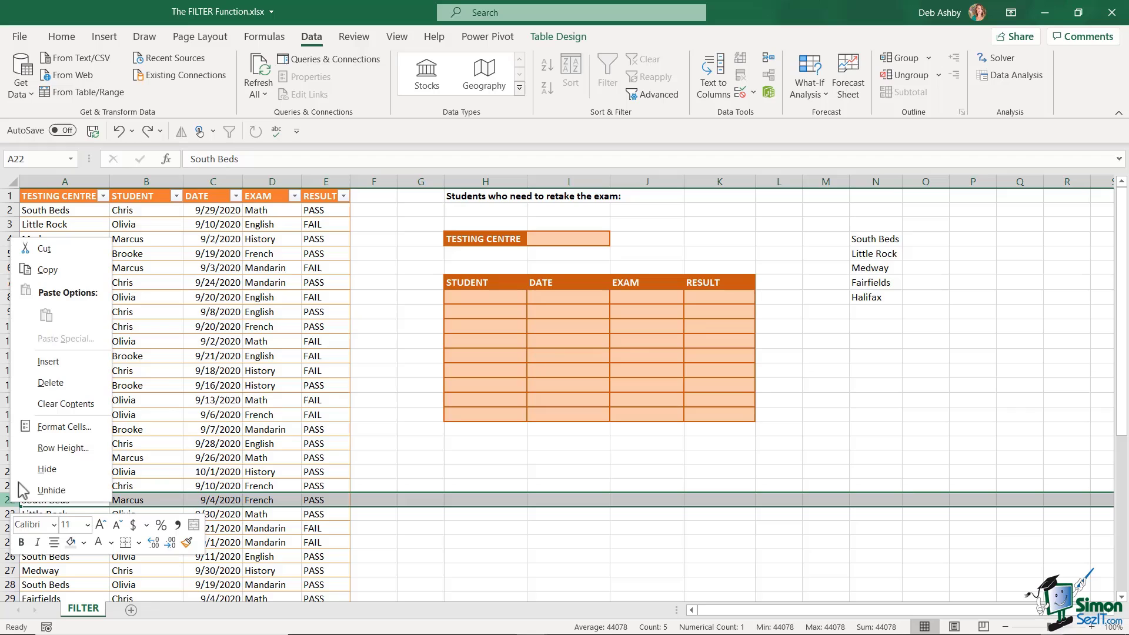
pyautogui.click(69, 362)
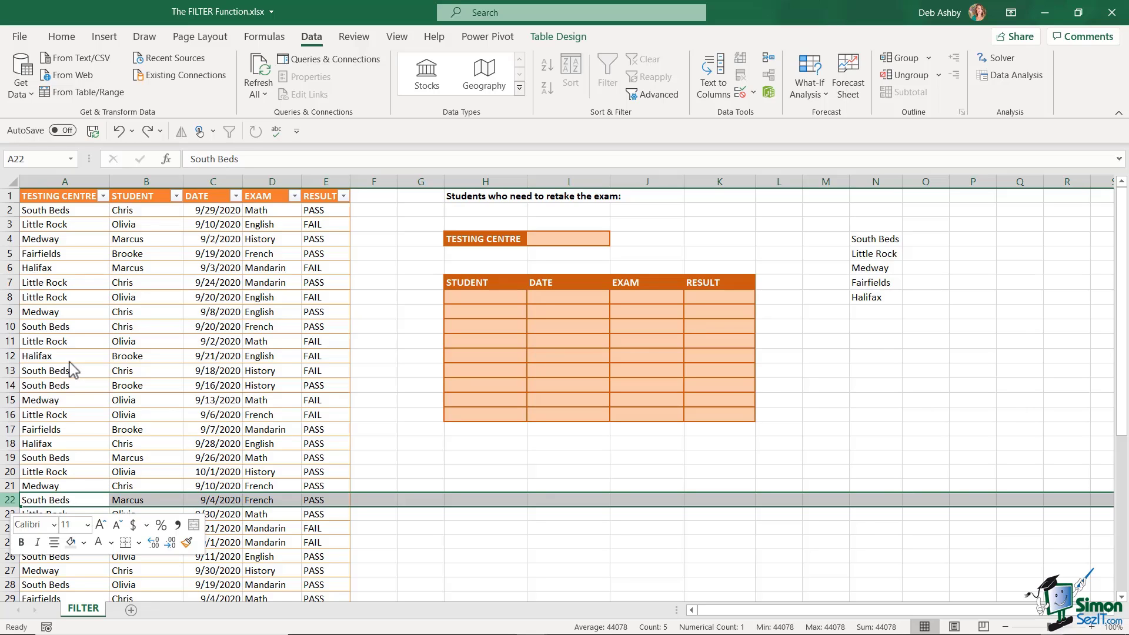
pyautogui.click(73, 501)
pyautogui.write('Birk')
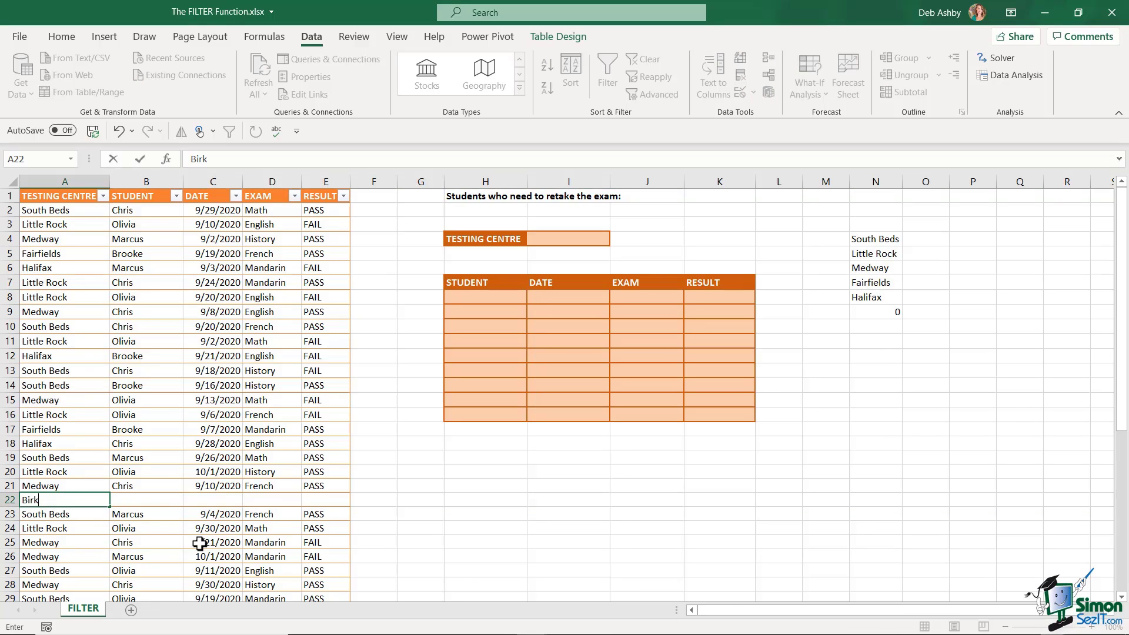
pyautogui.write('beck')
pyautogui.press('Return')
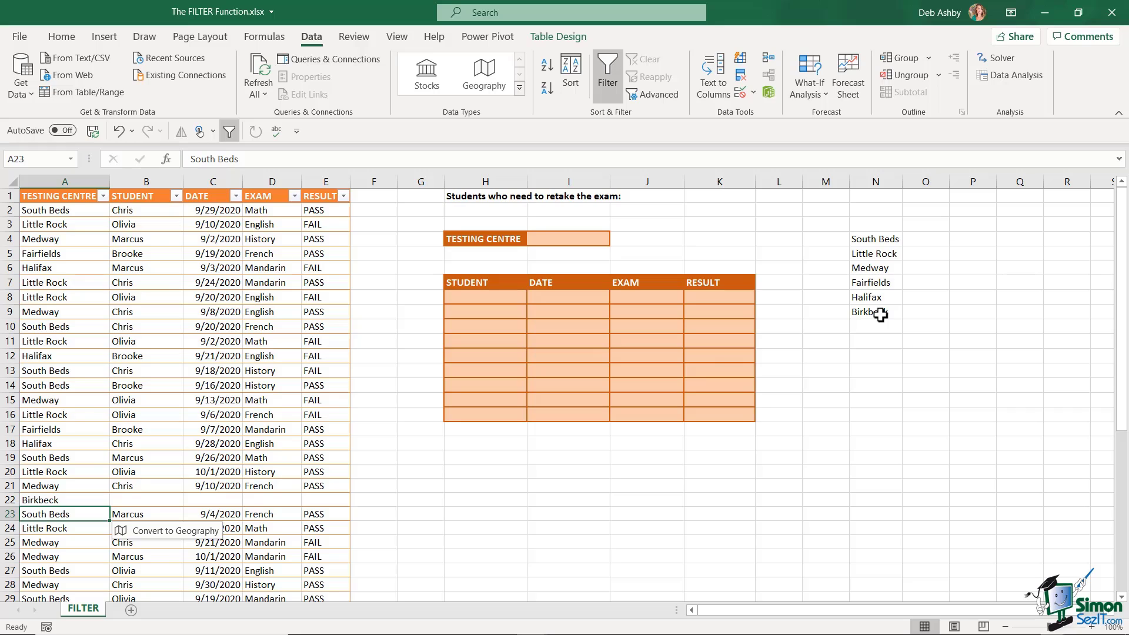
# Undo the Birkbeck entry and the row insertion.
pyautogui.click(118, 136)
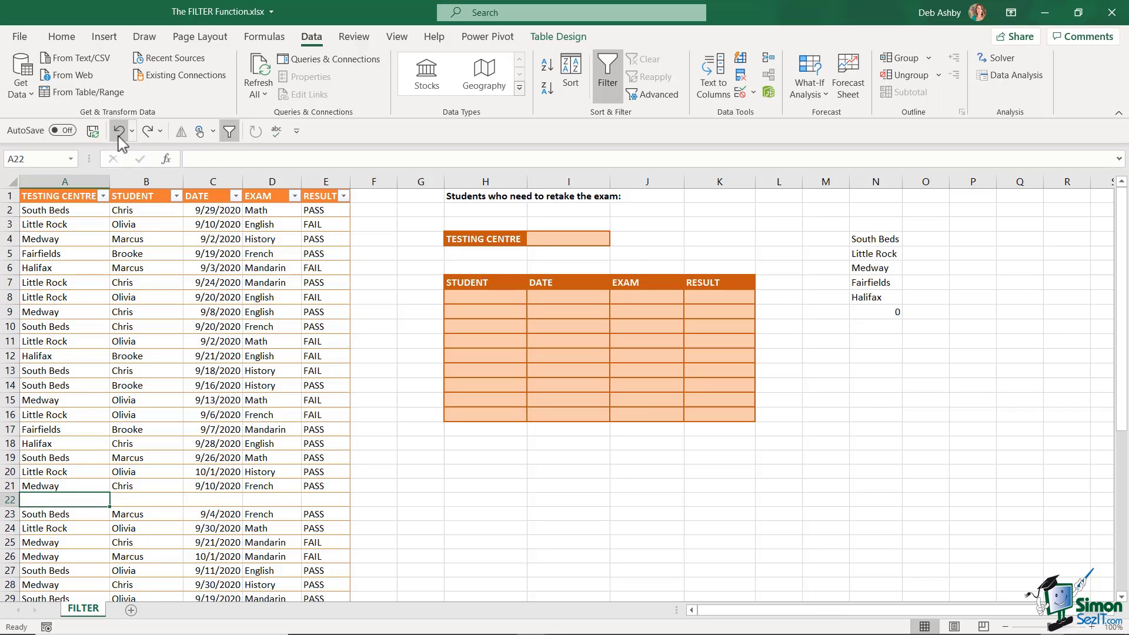
pyautogui.click(119, 136)
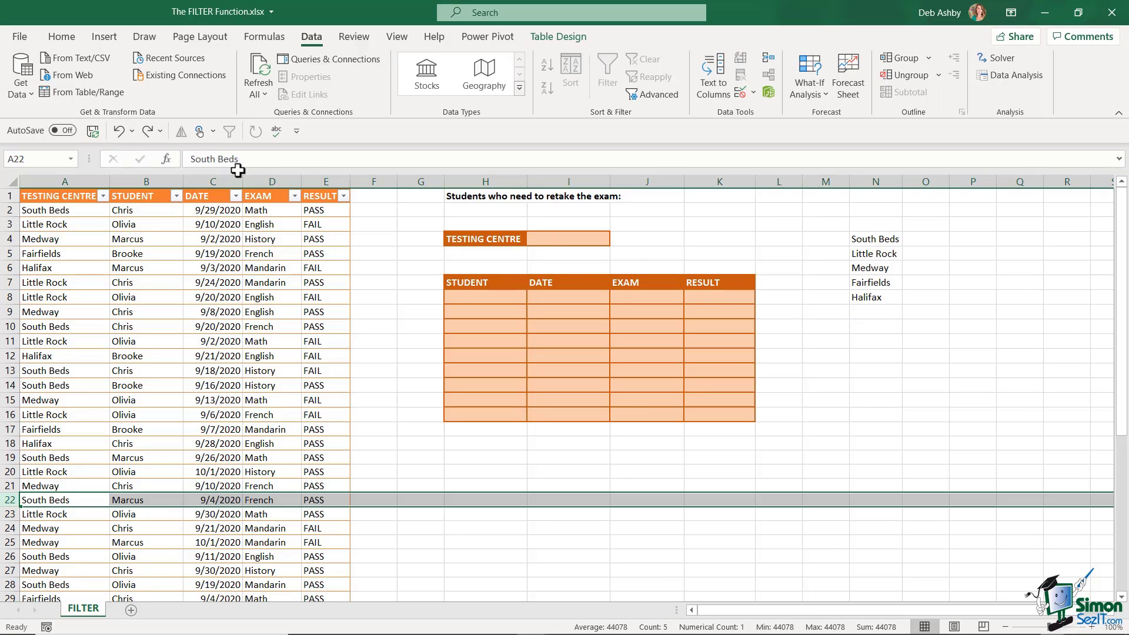
pyautogui.click(896, 362)
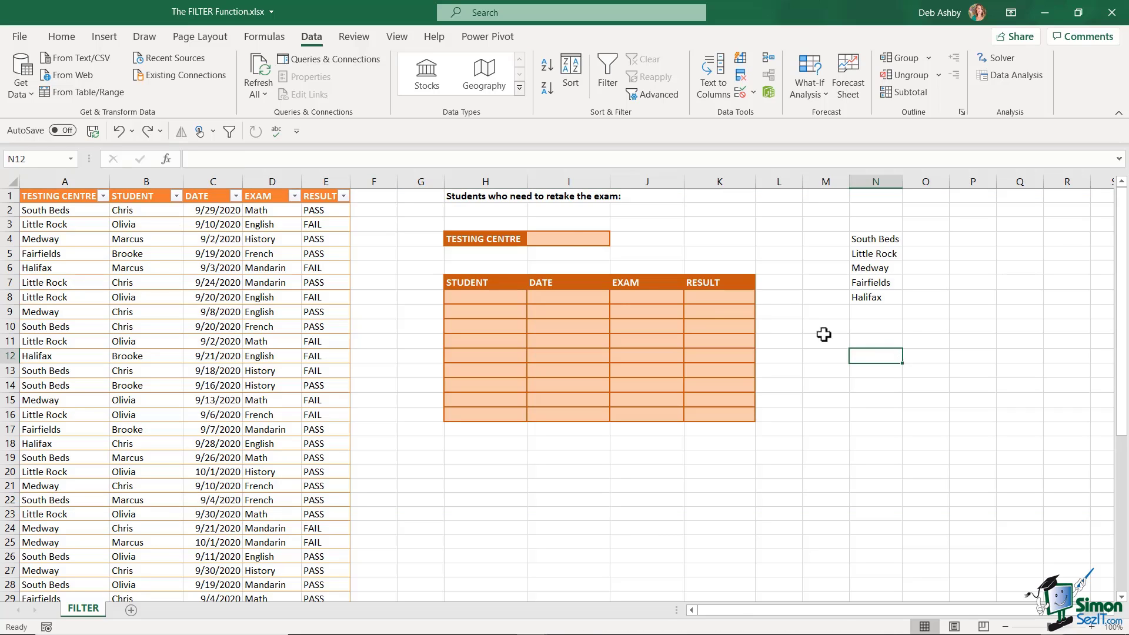
# Add list data validation to the TESTING CENTRE input cell I4 with source N4:N8, and check its dropdown entries.
pyautogui.click(574, 240)
pyautogui.click(755, 93)
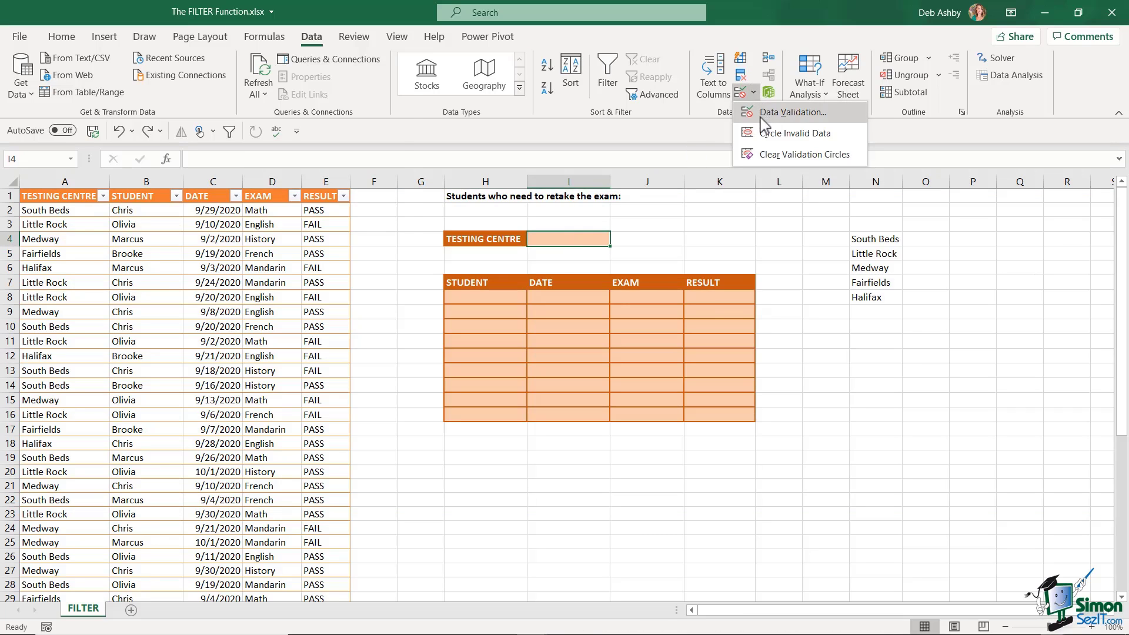
pyautogui.click(765, 113)
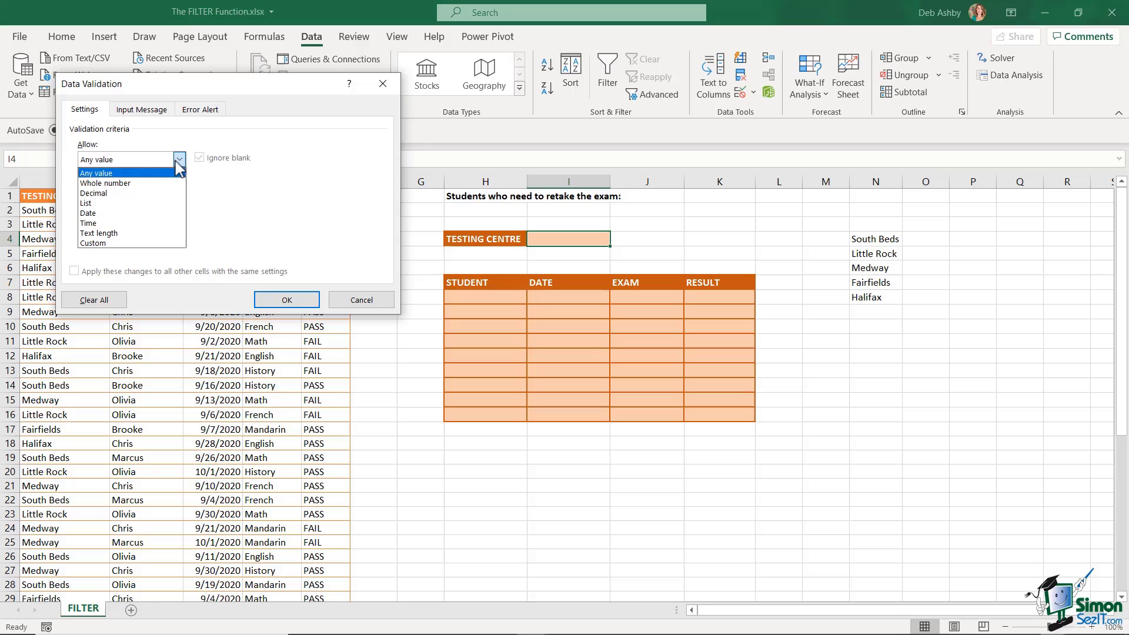
pyautogui.click(91, 203)
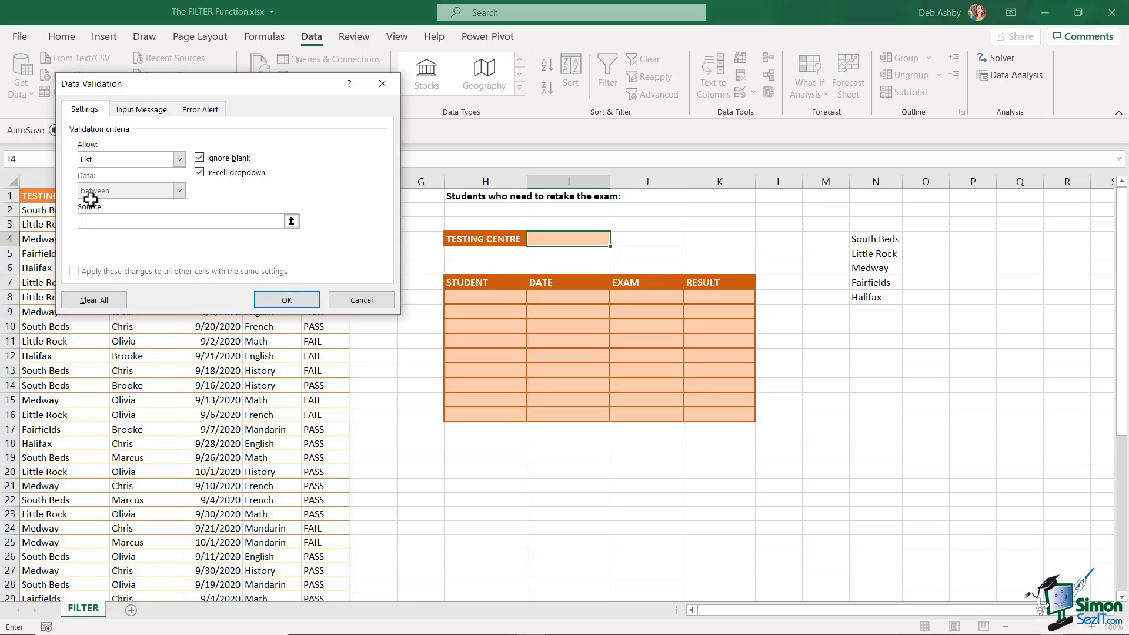
pyautogui.moveTo(877, 238); pyautogui.dragTo(879, 298)
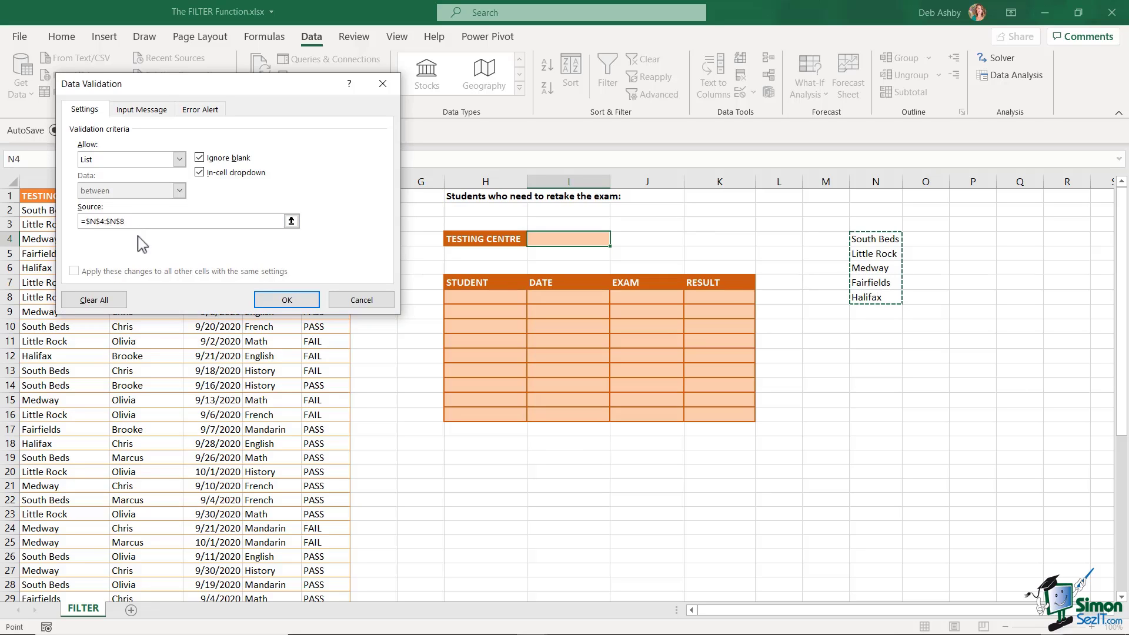
pyautogui.click(289, 300)
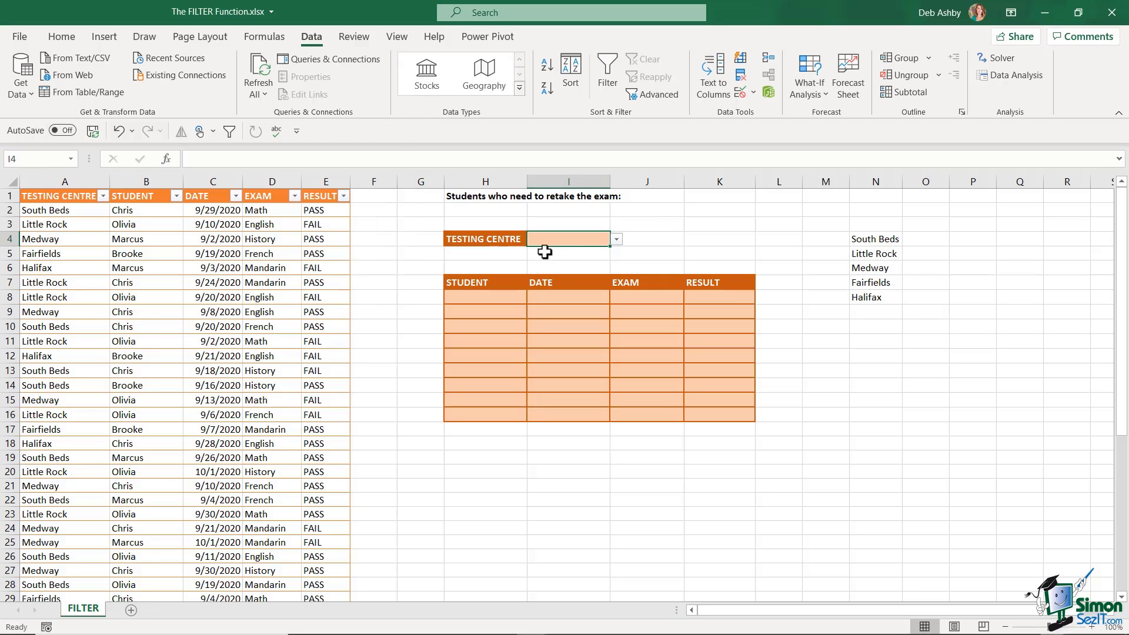
pyautogui.click(616, 240)
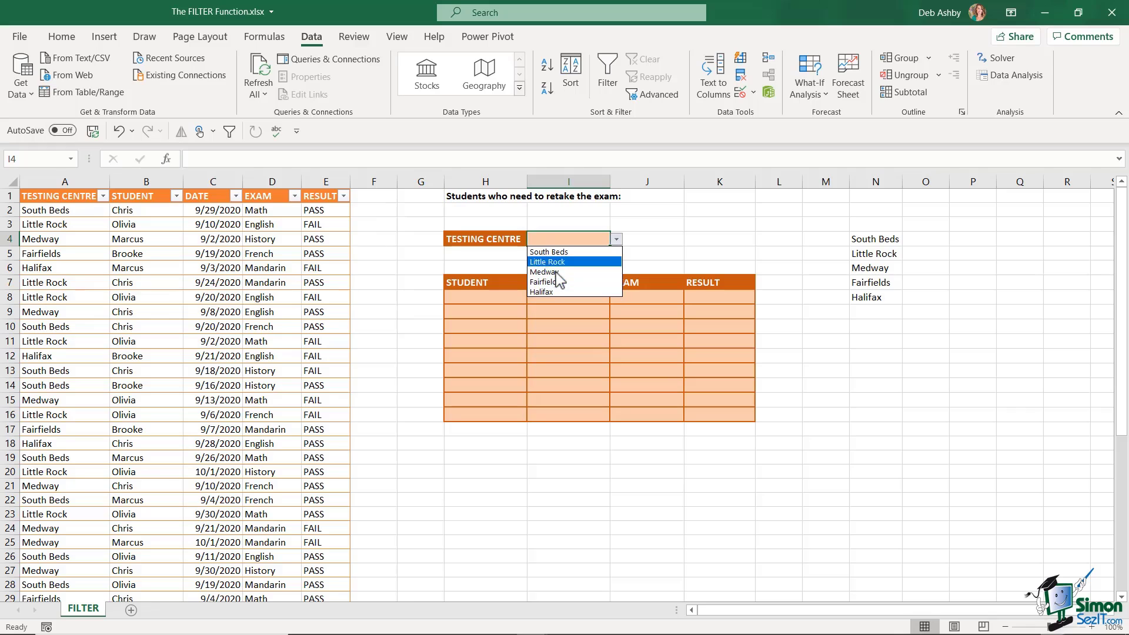
pyautogui.click(900, 400)
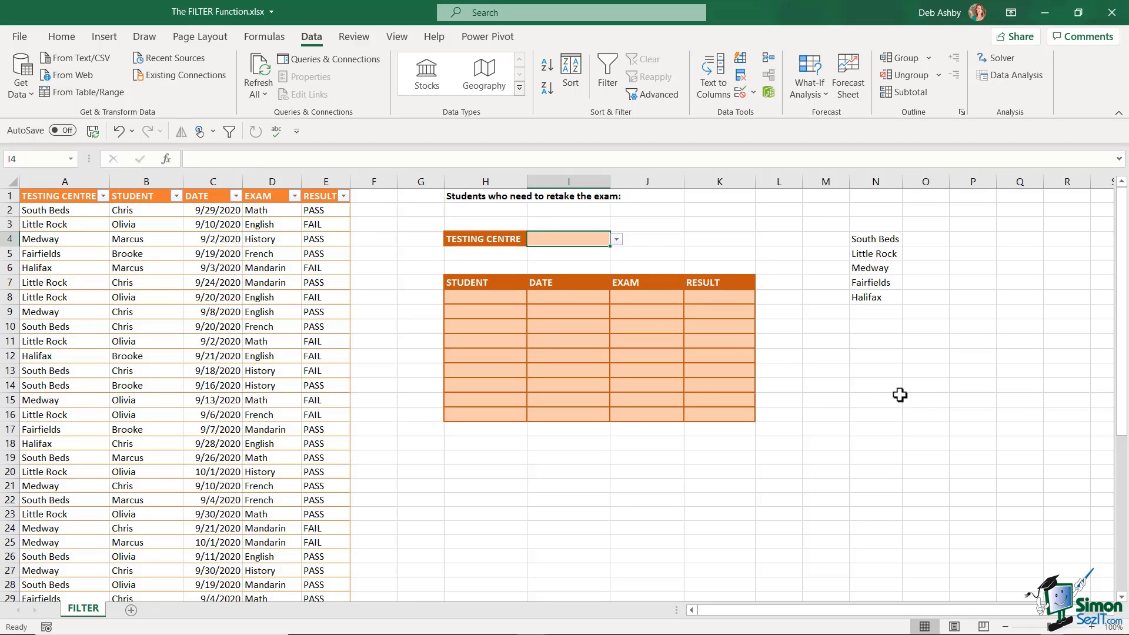
# Hide column N, which holds the unique testing centre list.
pyautogui.click(875, 181)
pyautogui.rightClick(875, 186)
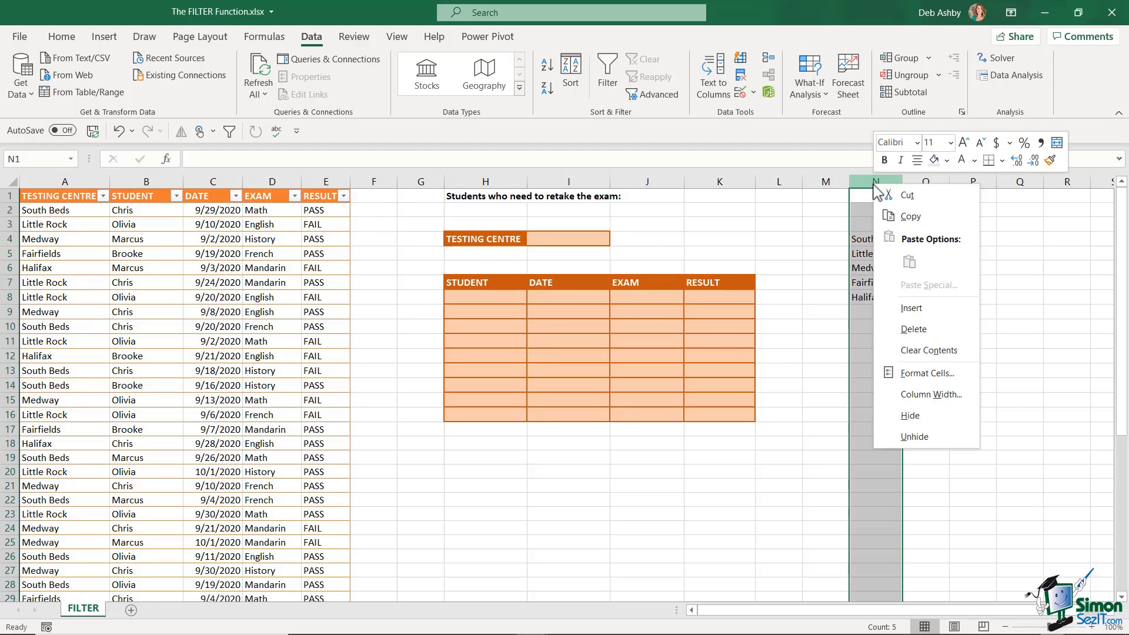
pyautogui.click(911, 415)
pyautogui.click(967, 400)
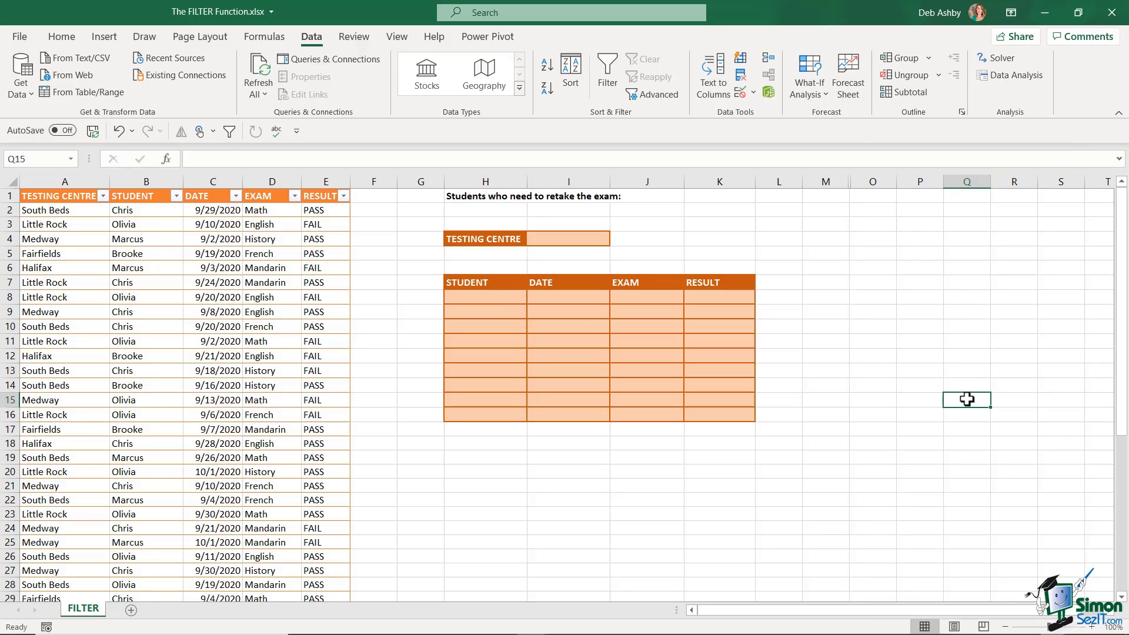
# Choose Halifax as the testing centre in the I4 dropdown.
pyautogui.click(603, 239)
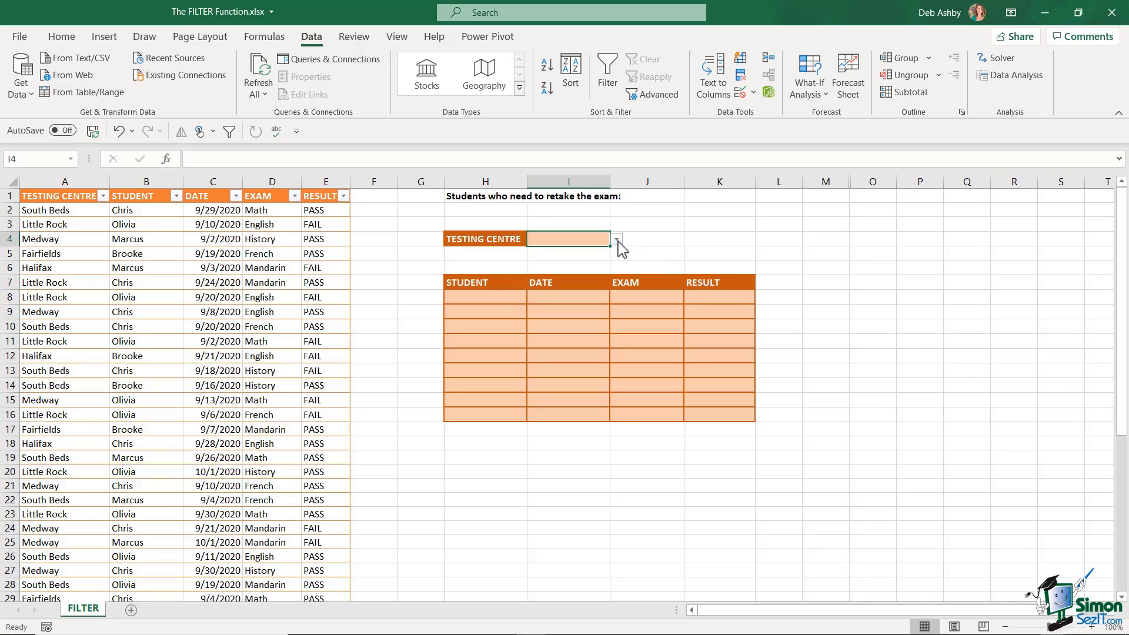
pyautogui.click(617, 239)
pyautogui.click(558, 292)
# Start a FILTER formula in H8 with Exam_Results[[STUDENT]:[RESULT]] as the array argument.
pyautogui.click(479, 298)
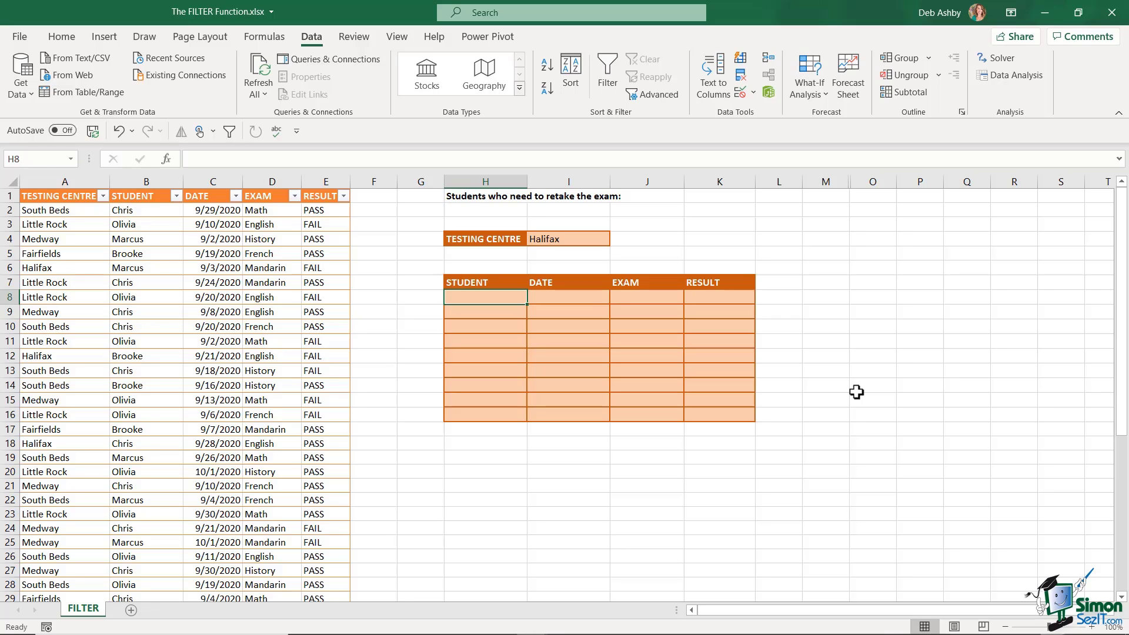
pyautogui.write('=FILTE')
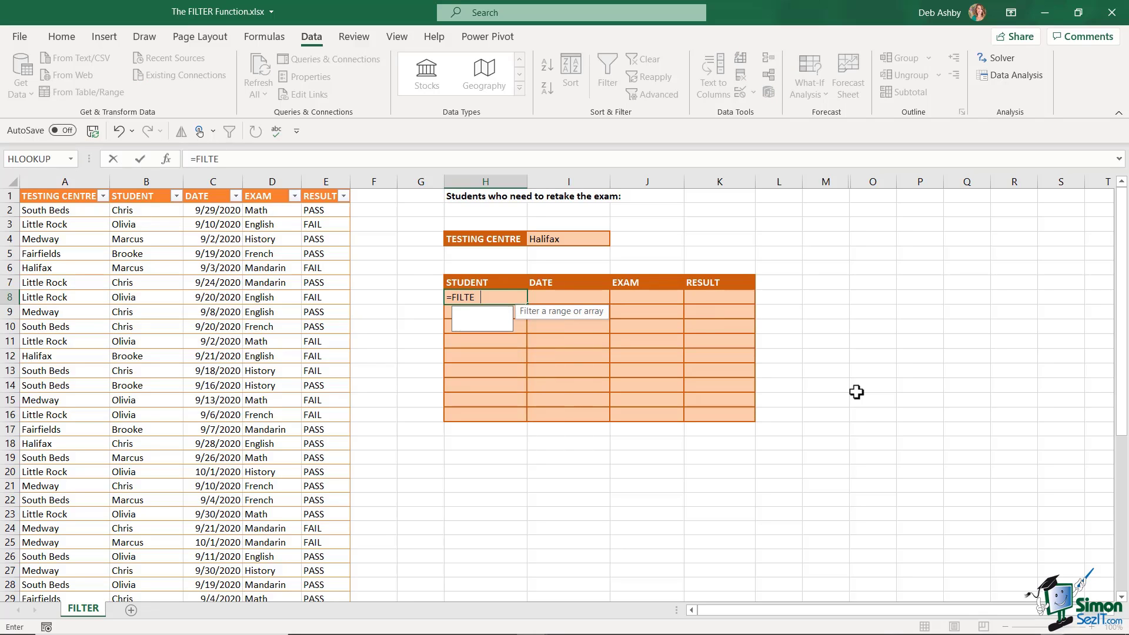
pyautogui.write('R(')
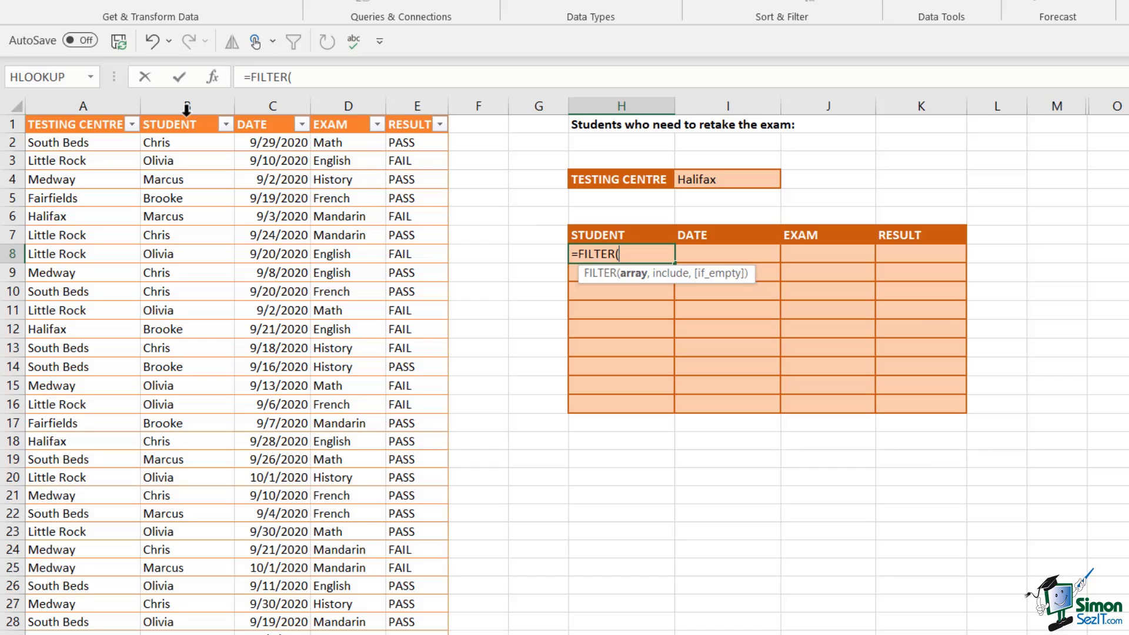
pyautogui.click(187, 117)
pyautogui.moveTo(187, 117); pyautogui.dragTo(443, 122)
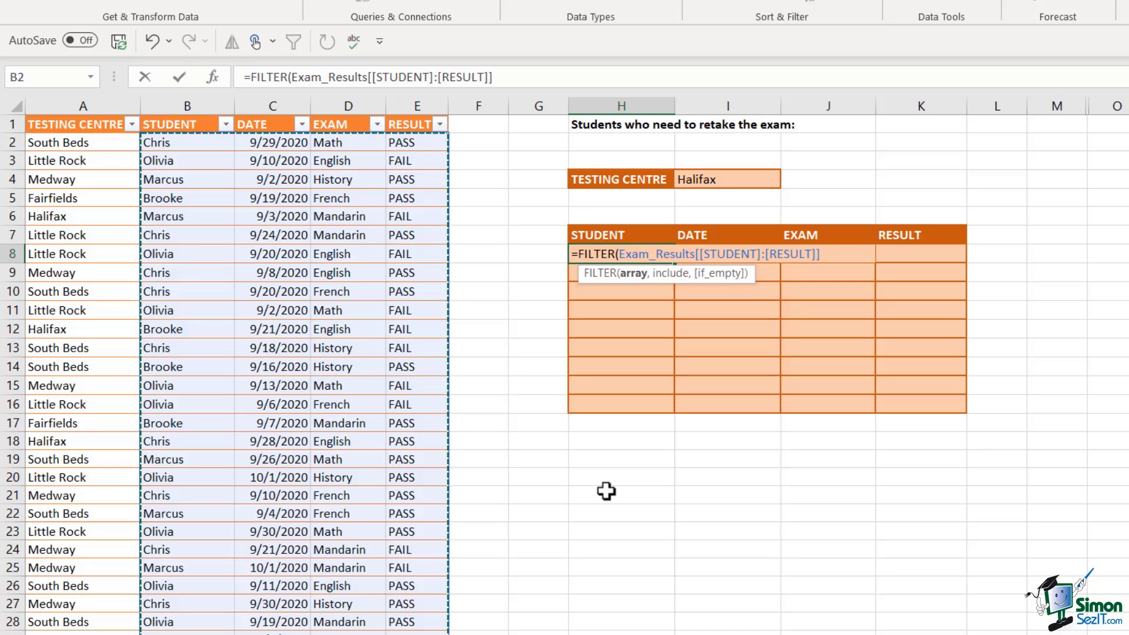
pyautogui.write(',')
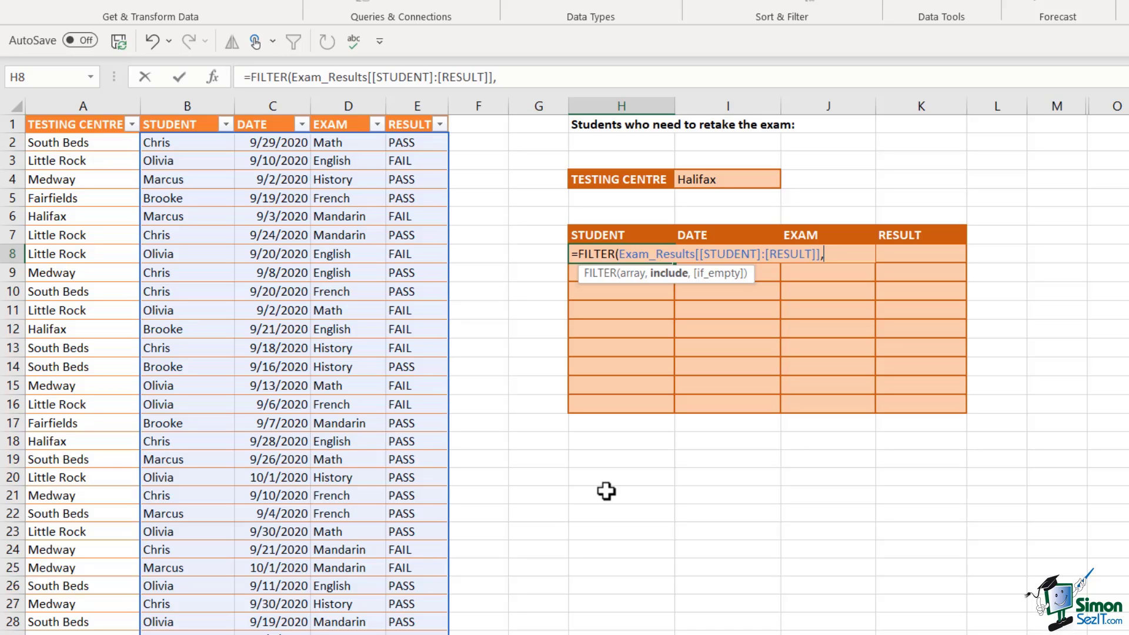
# Add the include condition (Exam_Results[RESULT]="Fail") to the FILTER formula.
pyautogui.write('(')
pyautogui.click(414, 120)
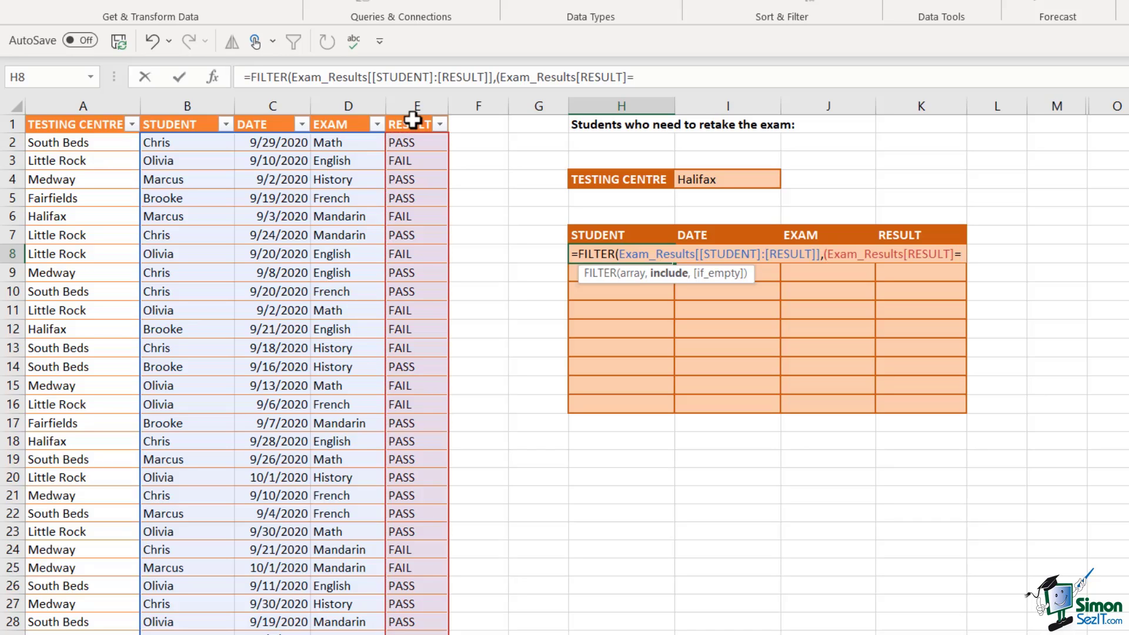
pyautogui.write('="Fail')
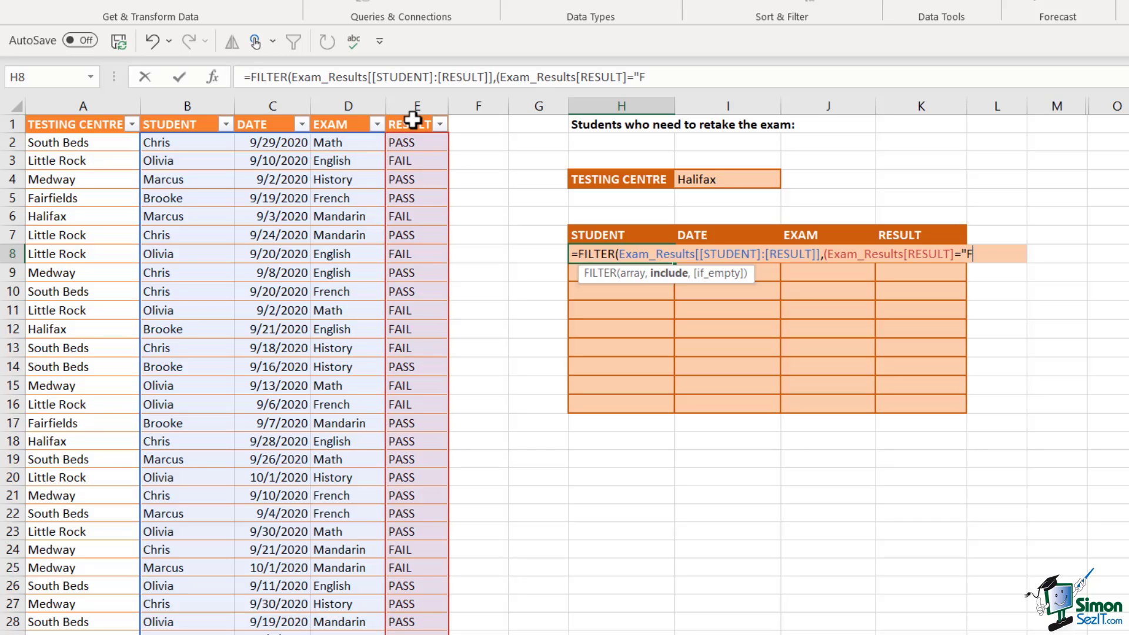
pyautogui.write('")')
# Add a second include condition to the FILTER formula, multiplying by (Exam_Results[TESTING CENTRE]=I4).
pyautogui.write('*(')
pyautogui.click(74, 113)
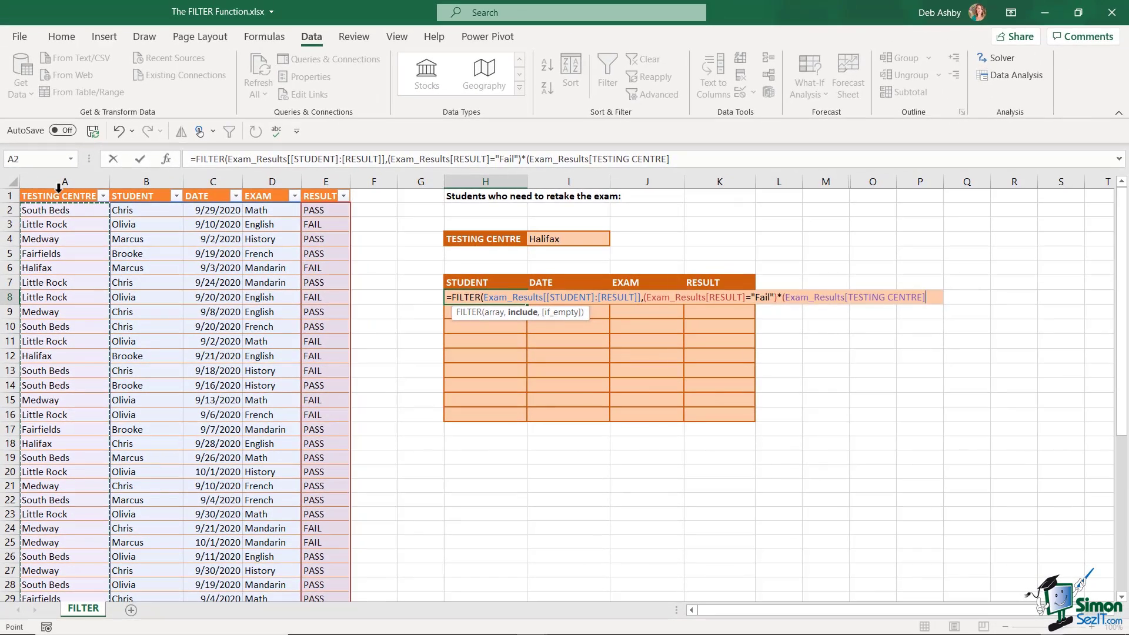
pyautogui.write('=')
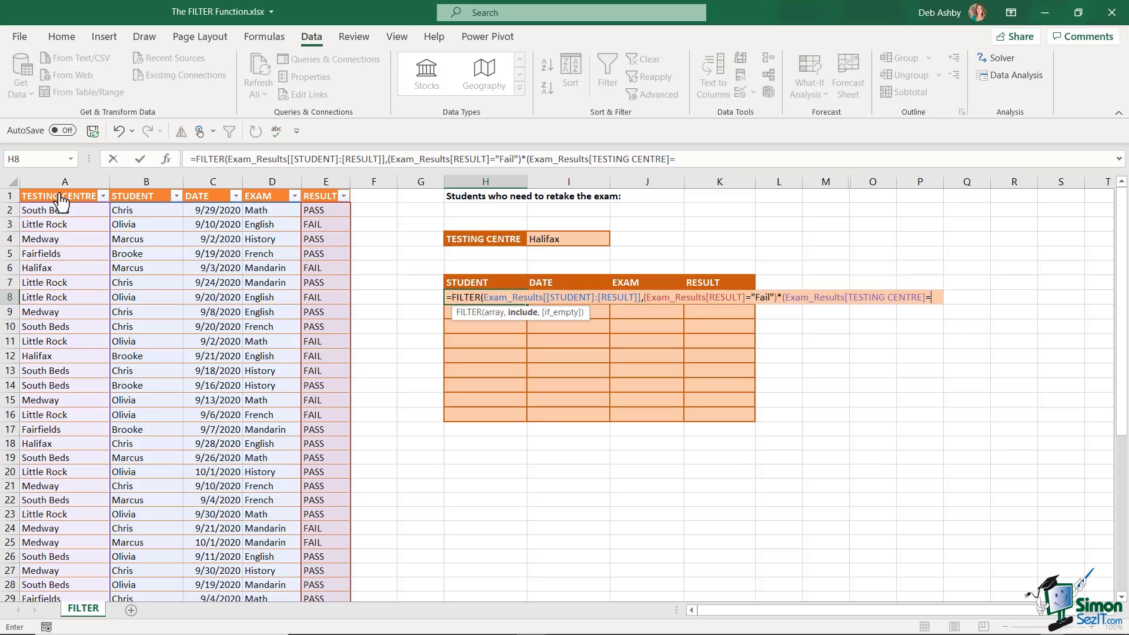
pyautogui.click(579, 240)
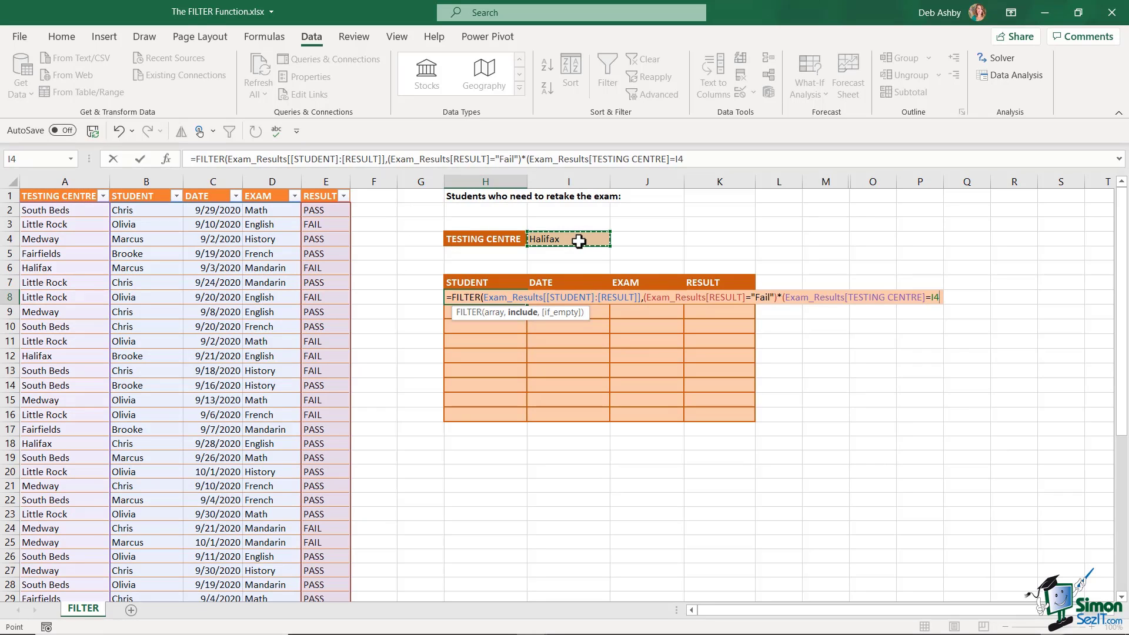
pyautogui.write(')')
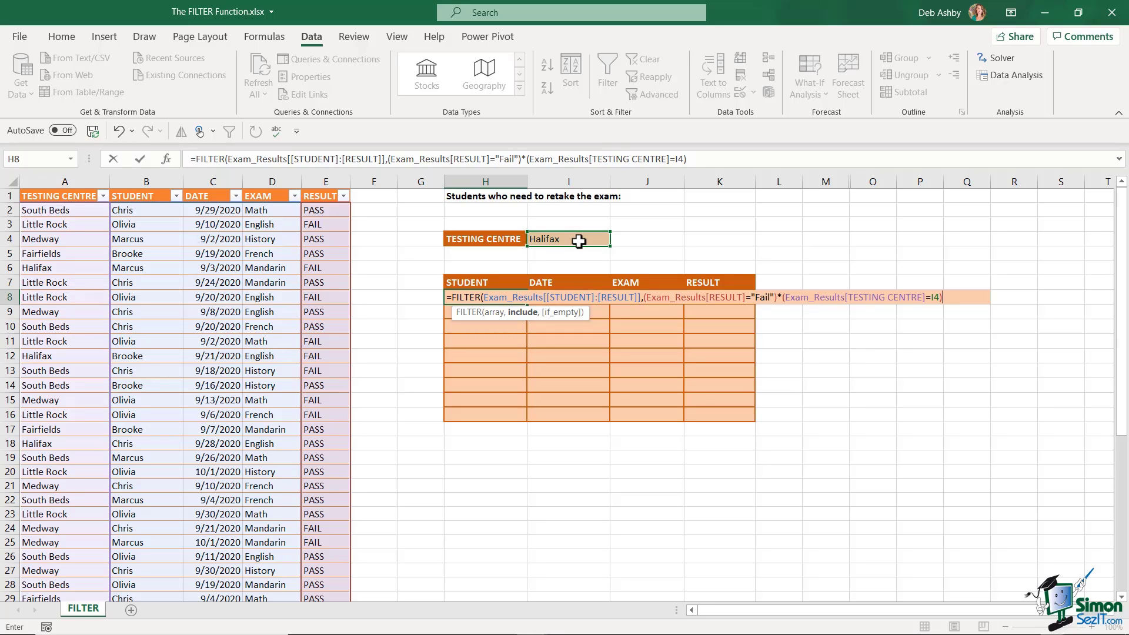
# Set "No Records" as the if_empty argument and complete the FILTER formula in H8.
pyautogui.write(',')
pyautogui.write('""')
pyautogui.press('BackSpace')
pyautogui.write('No Records')
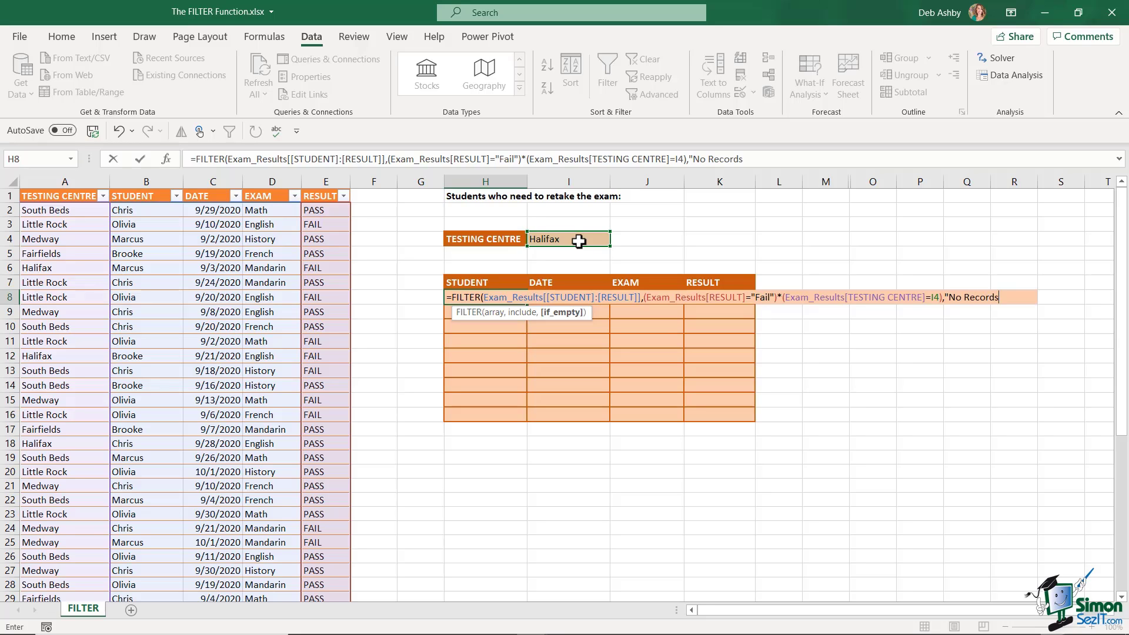
pyautogui.write('")')
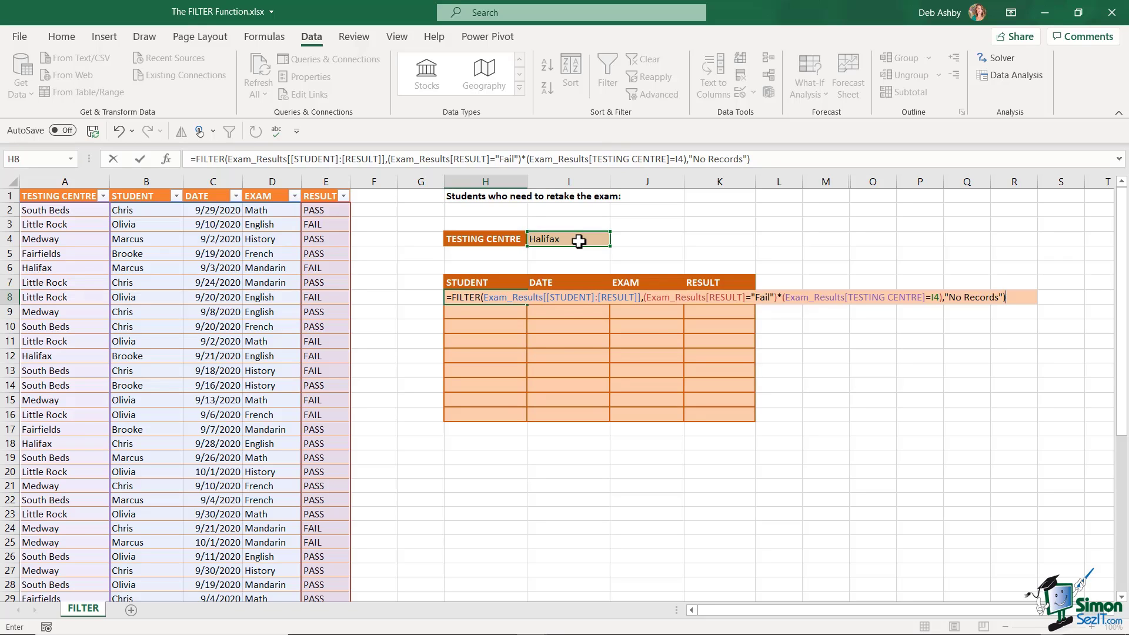
pyautogui.press('Return')
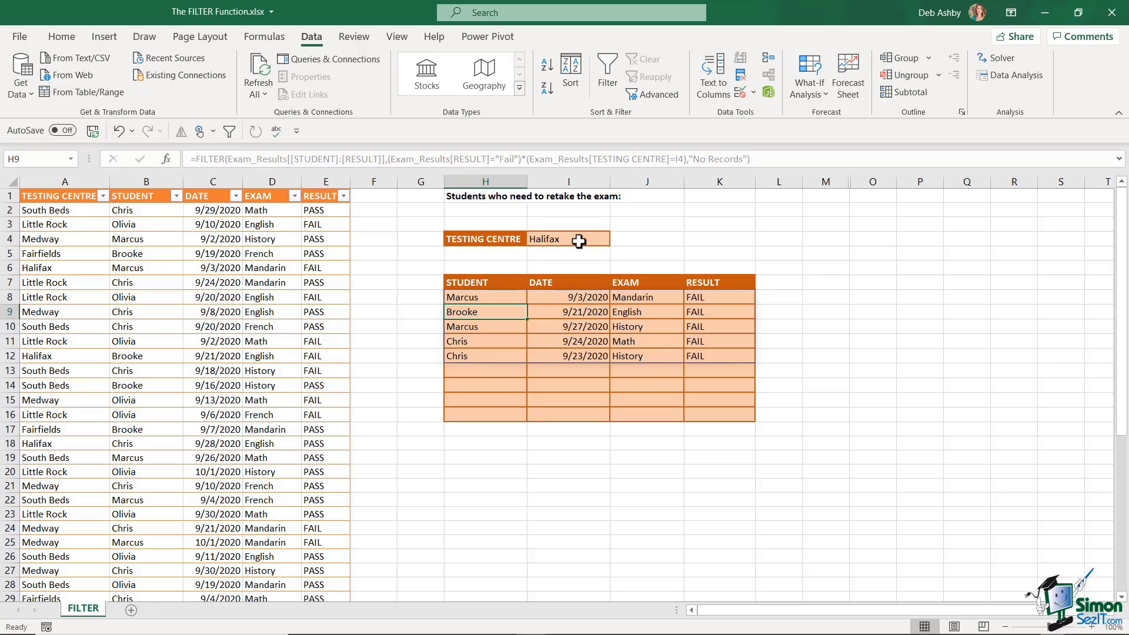
# Test the filtered list by choosing Little Rock and South Beds in turn as the testing centre in I4.
pyautogui.click(579, 241)
pyautogui.click(615, 239)
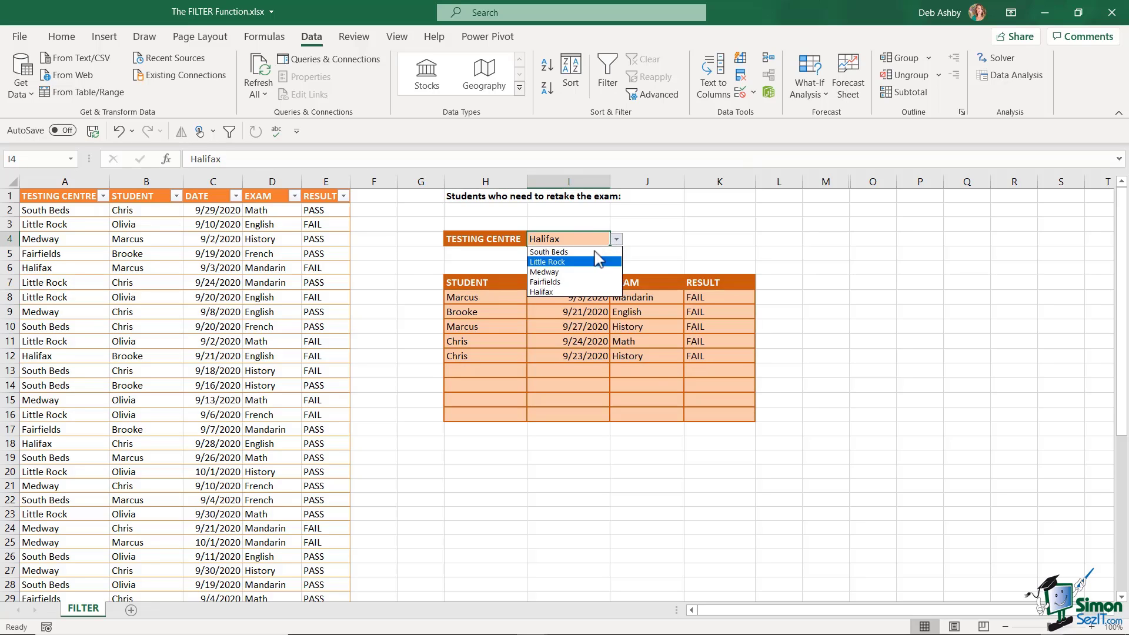
pyautogui.click(574, 261)
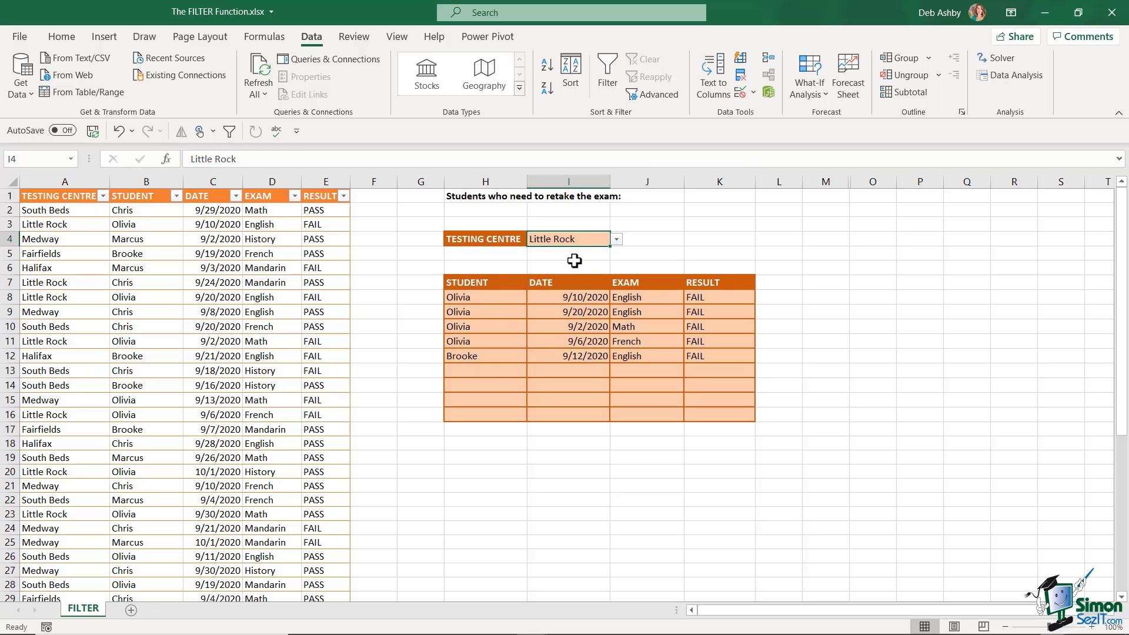
pyautogui.click(616, 239)
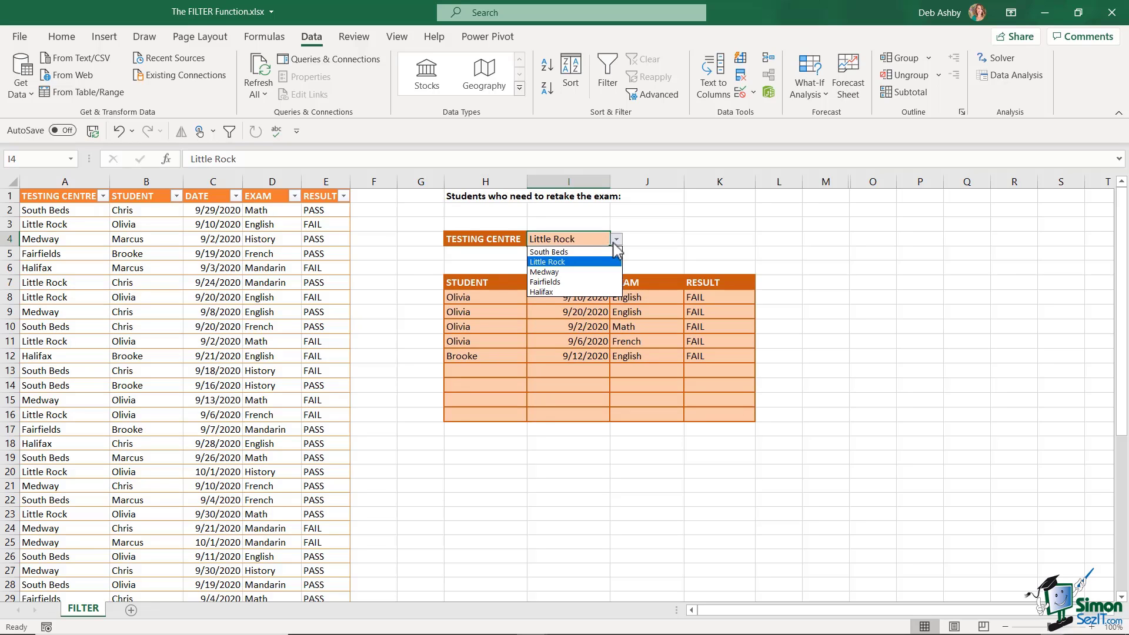
pyautogui.click(576, 251)
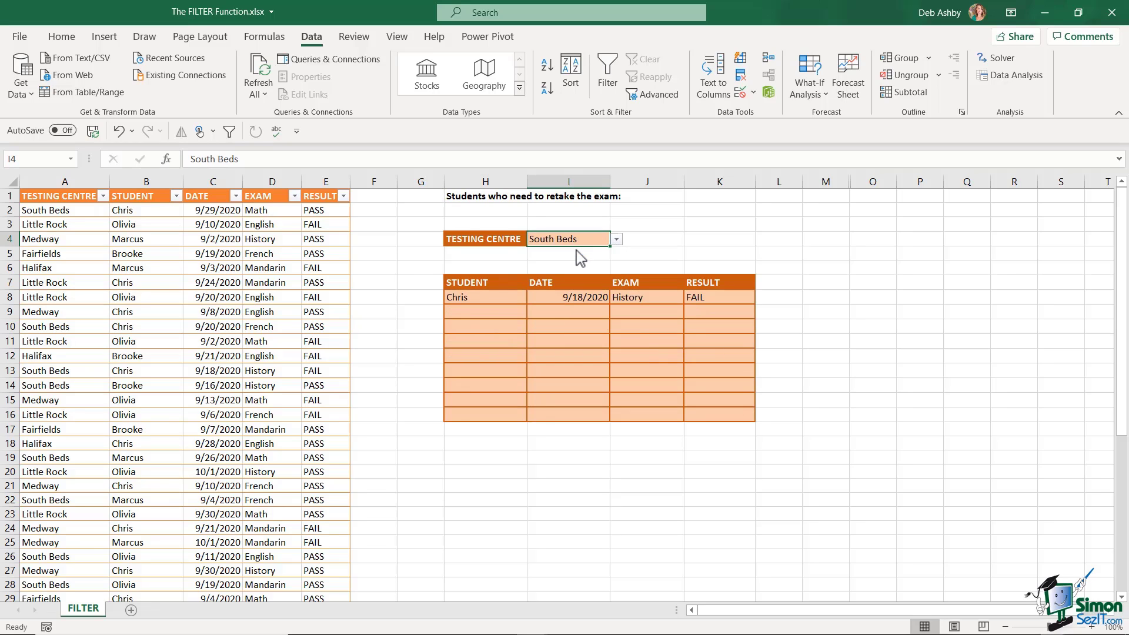
pyautogui.click(615, 240)
pyautogui.click(564, 289)
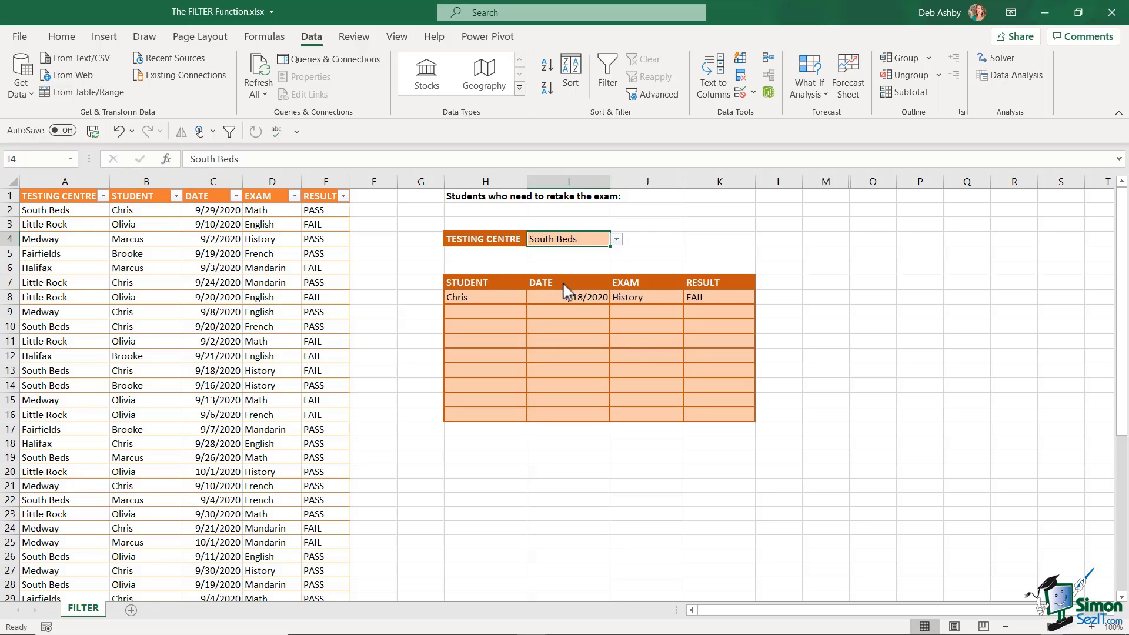
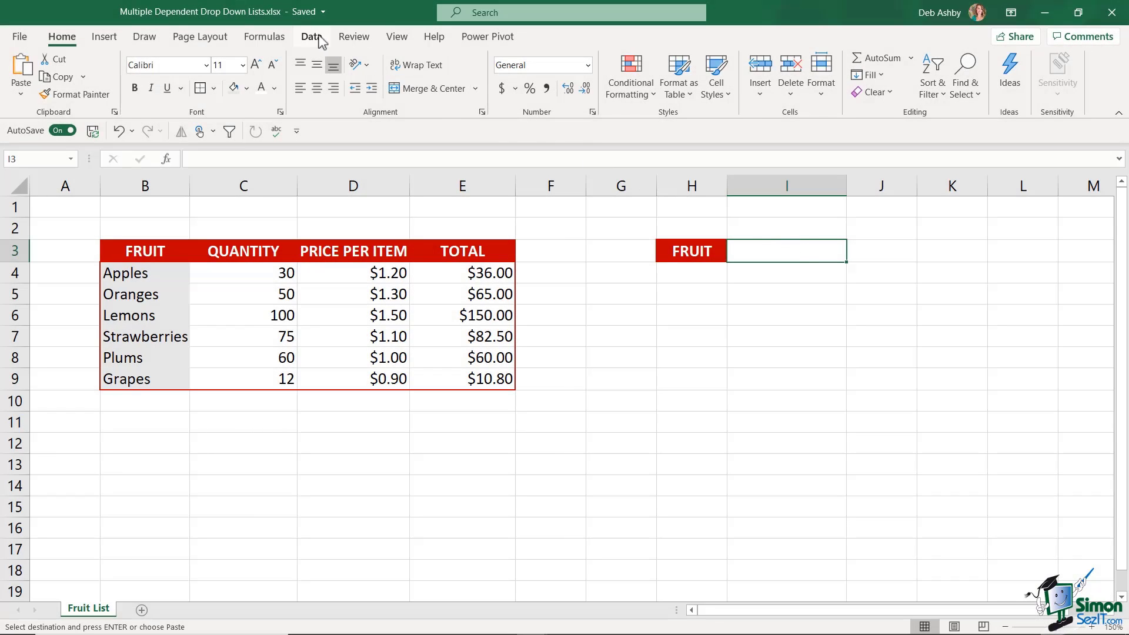
# Add a List data validation to the blank Fruit cell I3, using the fruit names in B4:B9 as the source.
pyautogui.click(312, 37)
pyautogui.click(753, 93)
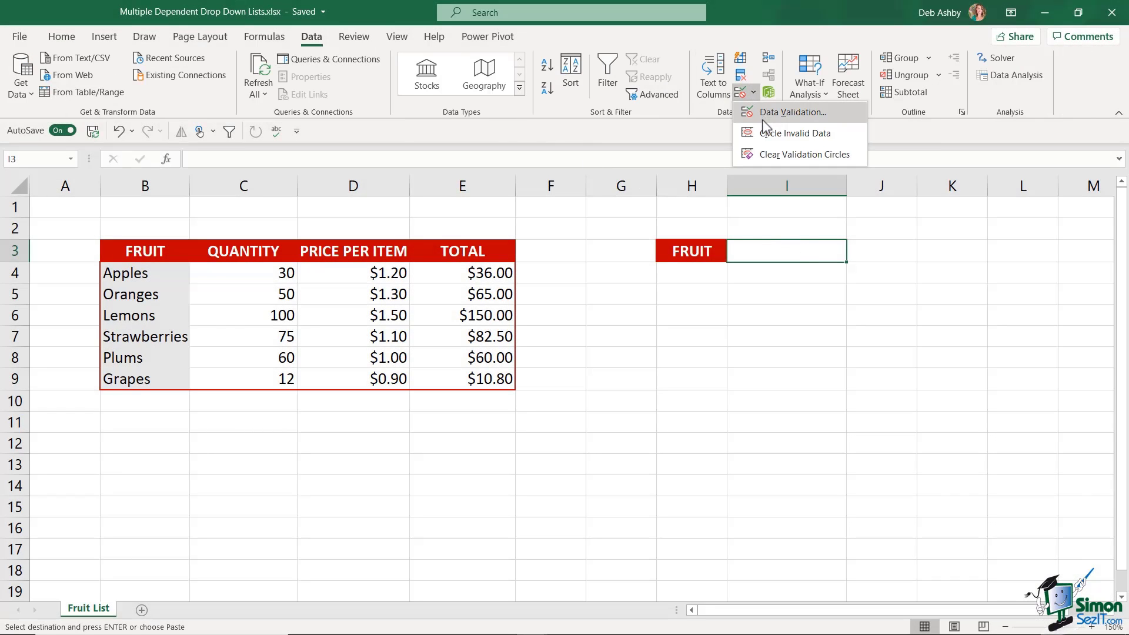
pyautogui.click(765, 111)
pyautogui.click(179, 159)
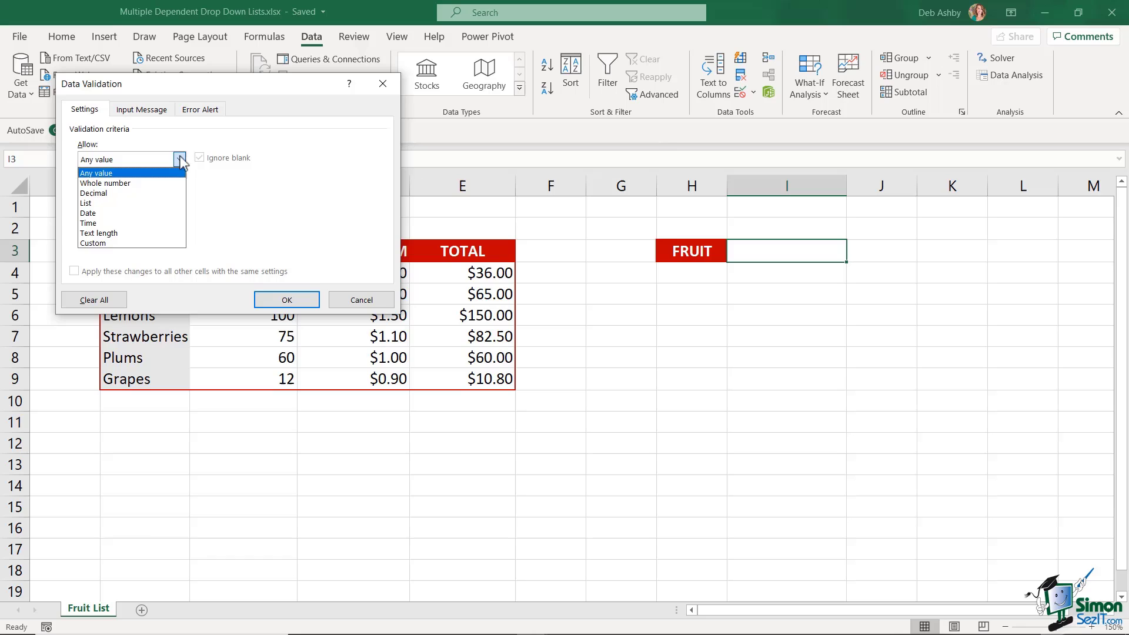
pyautogui.click(121, 198)
pyautogui.click(140, 221)
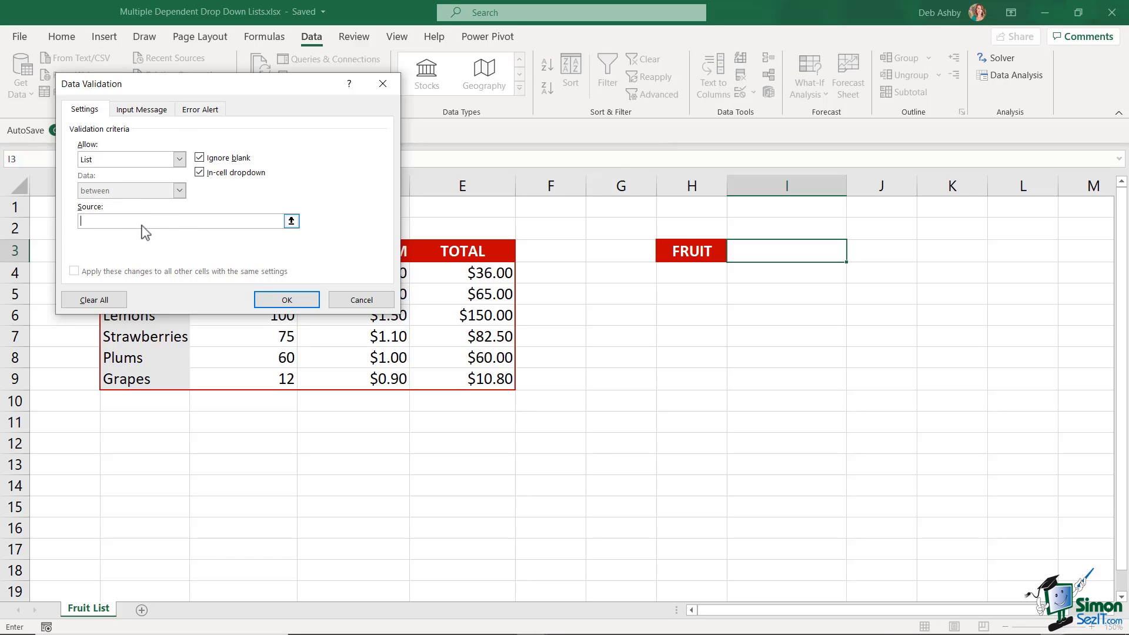
pyautogui.click(291, 221)
pyautogui.moveTo(152, 269); pyautogui.dragTo(152, 379)
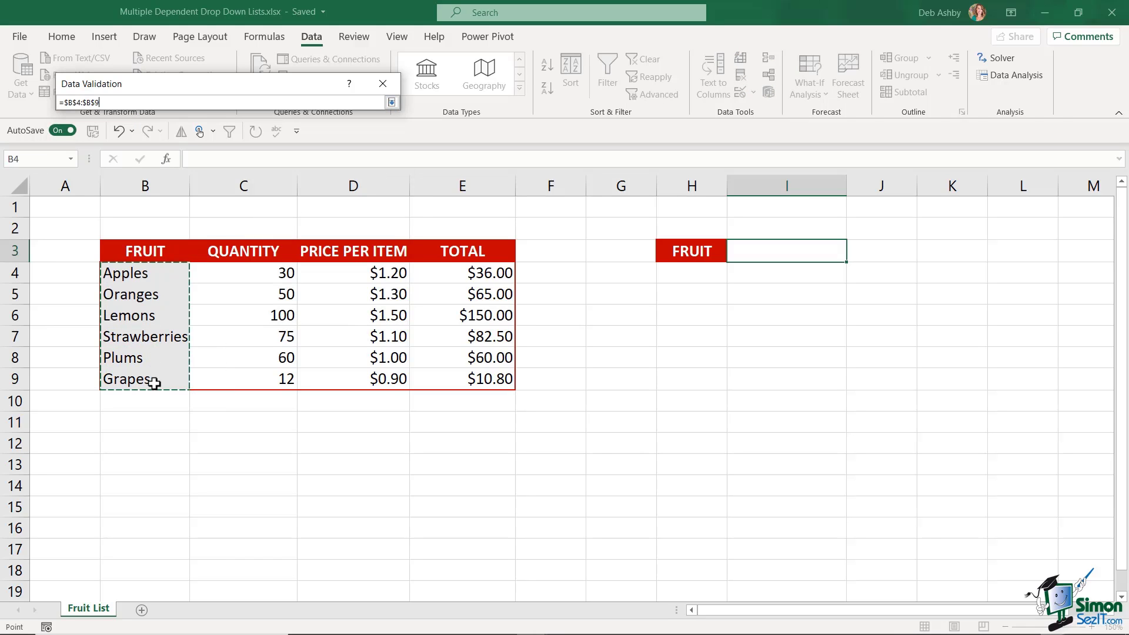
pyautogui.click(391, 102)
pyautogui.click(303, 300)
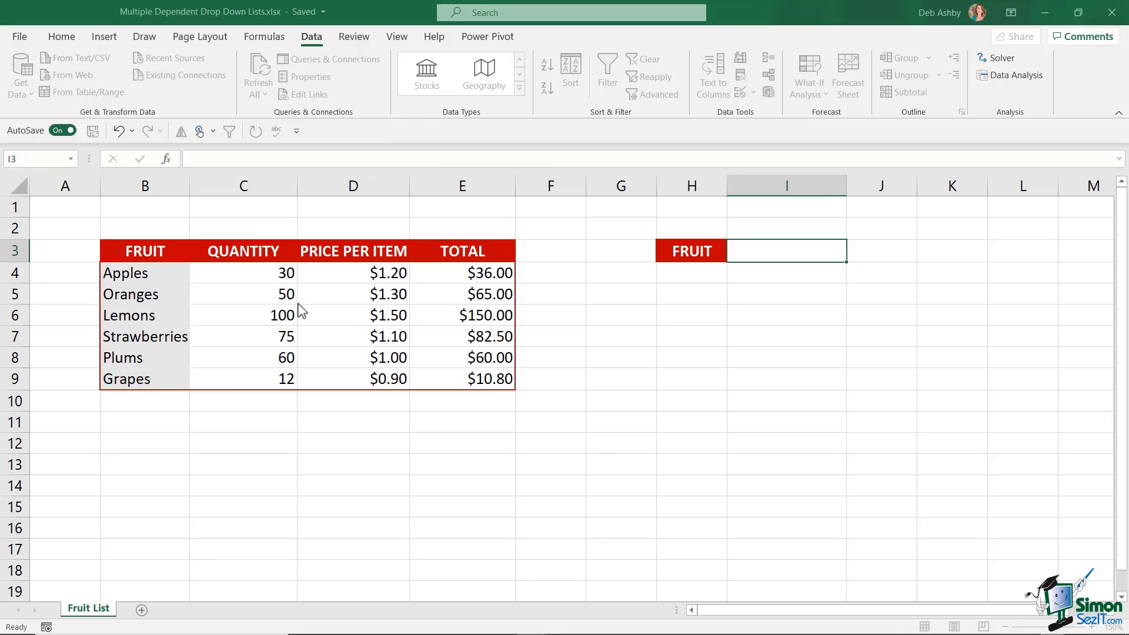
# Test the fruit dropdown in I3 by choosing Lemons and then Strawberries.
pyautogui.click(859, 257)
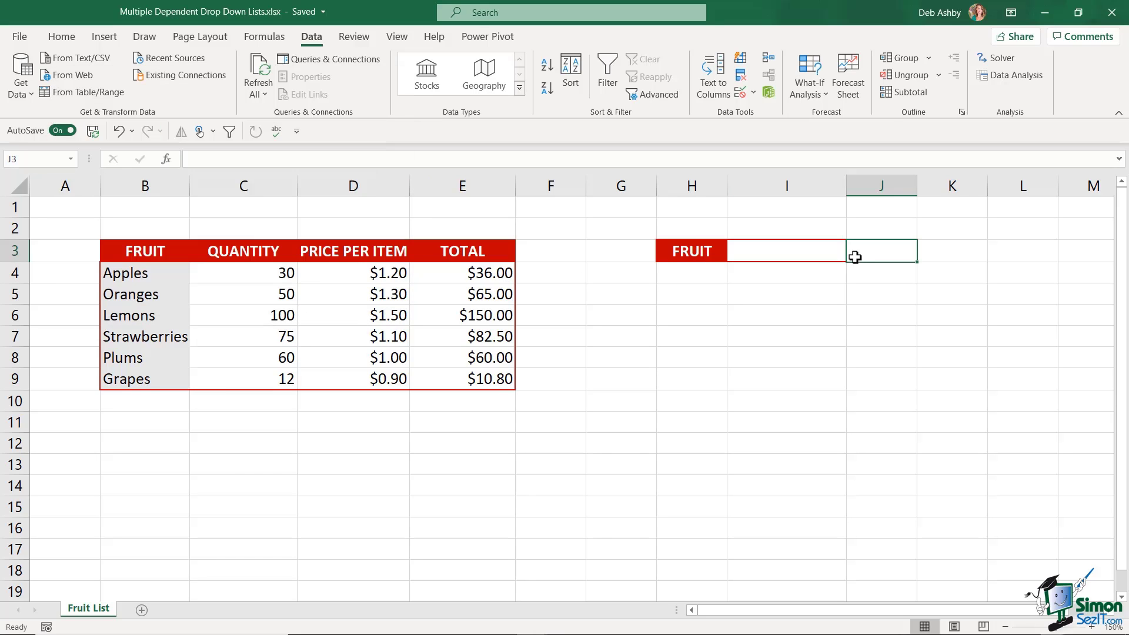
pyautogui.click(832, 254)
pyautogui.click(853, 256)
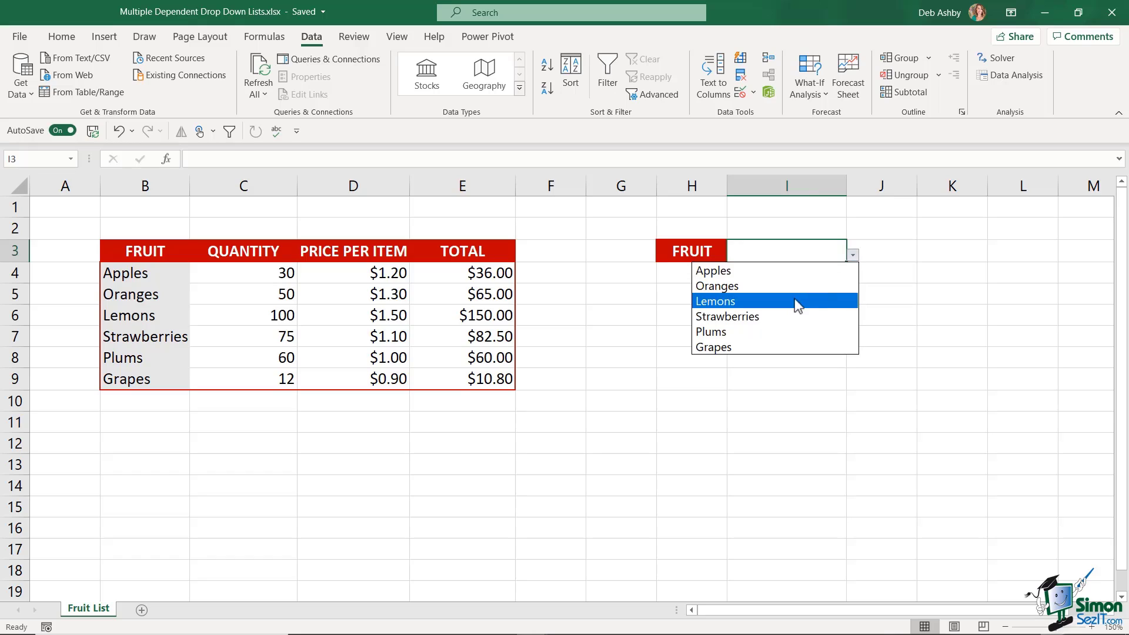
pyautogui.click(794, 301)
pyautogui.click(853, 259)
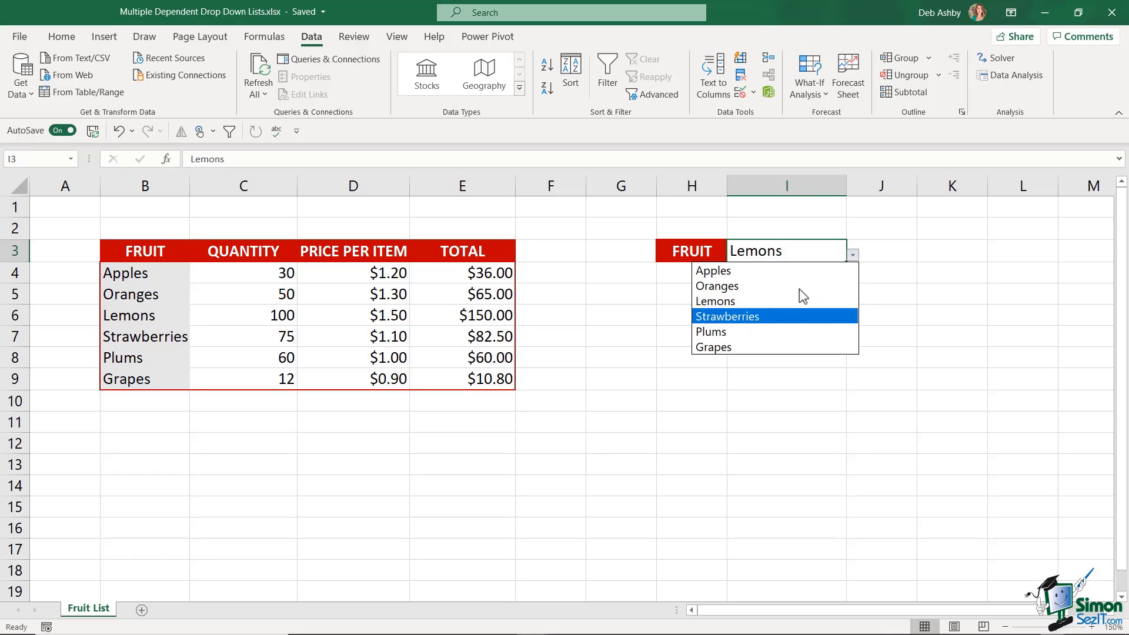
pyautogui.click(767, 317)
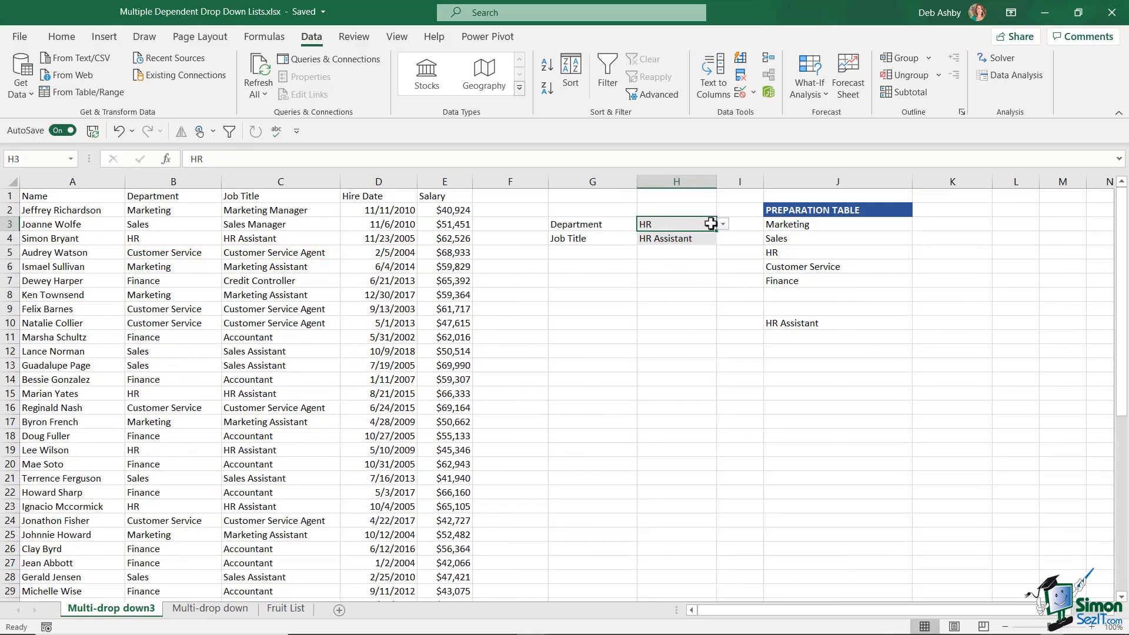
# Choose Marketing as the department and Marketing Assistant as the job title, and inspect the preparation table's formulas in J3 and J10.
pyautogui.click(723, 224)
pyautogui.click(676, 238)
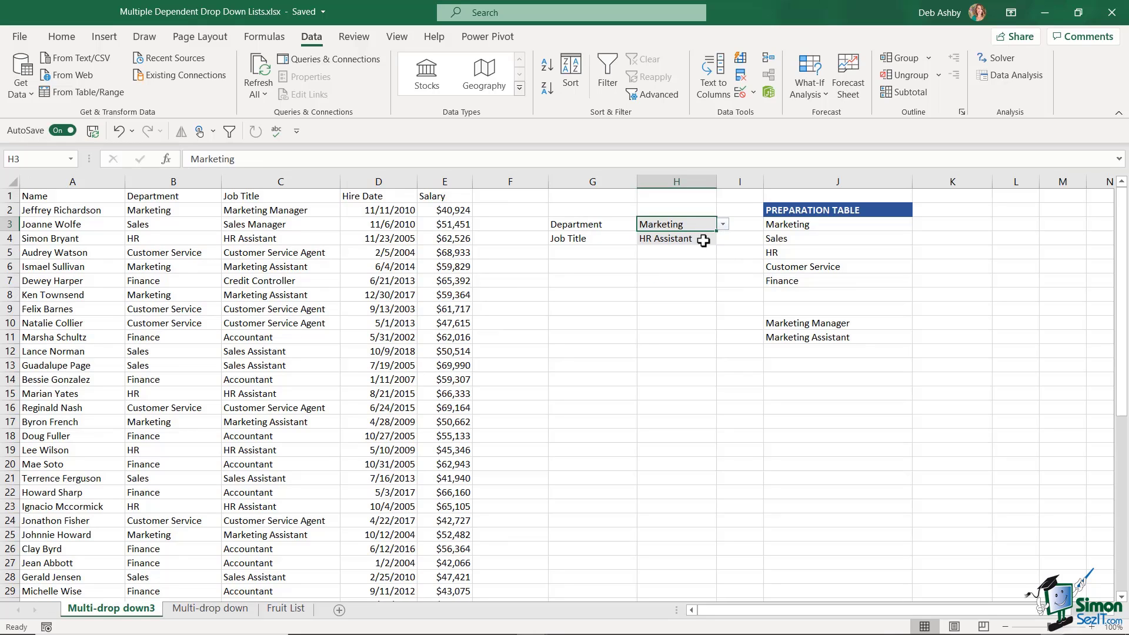
pyautogui.click(705, 238)
pyautogui.click(723, 238)
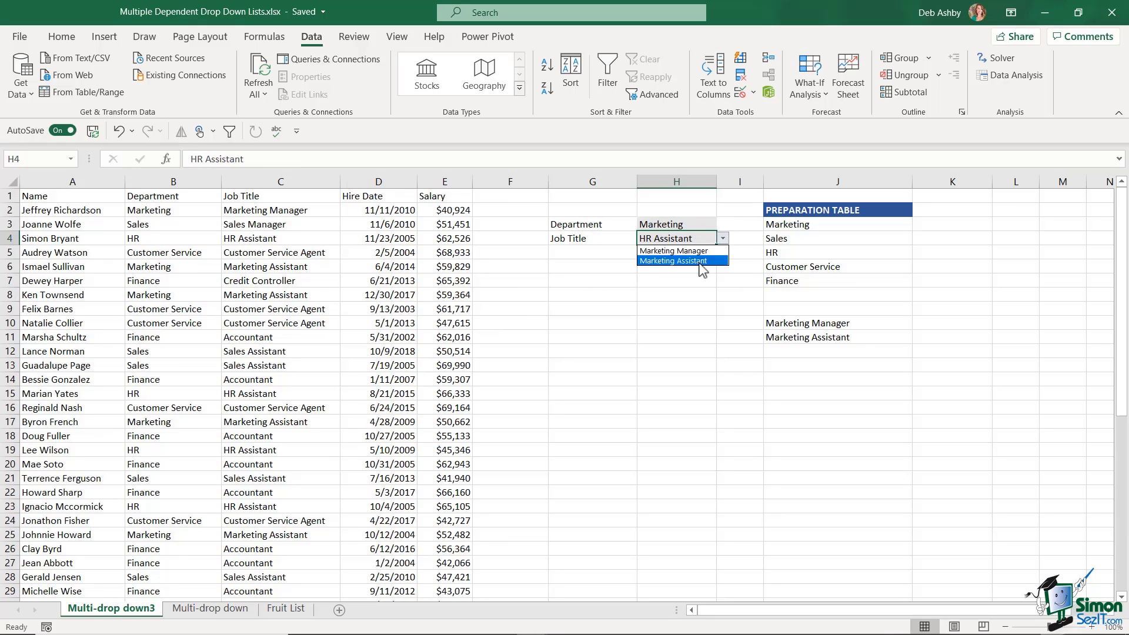
pyautogui.click(703, 262)
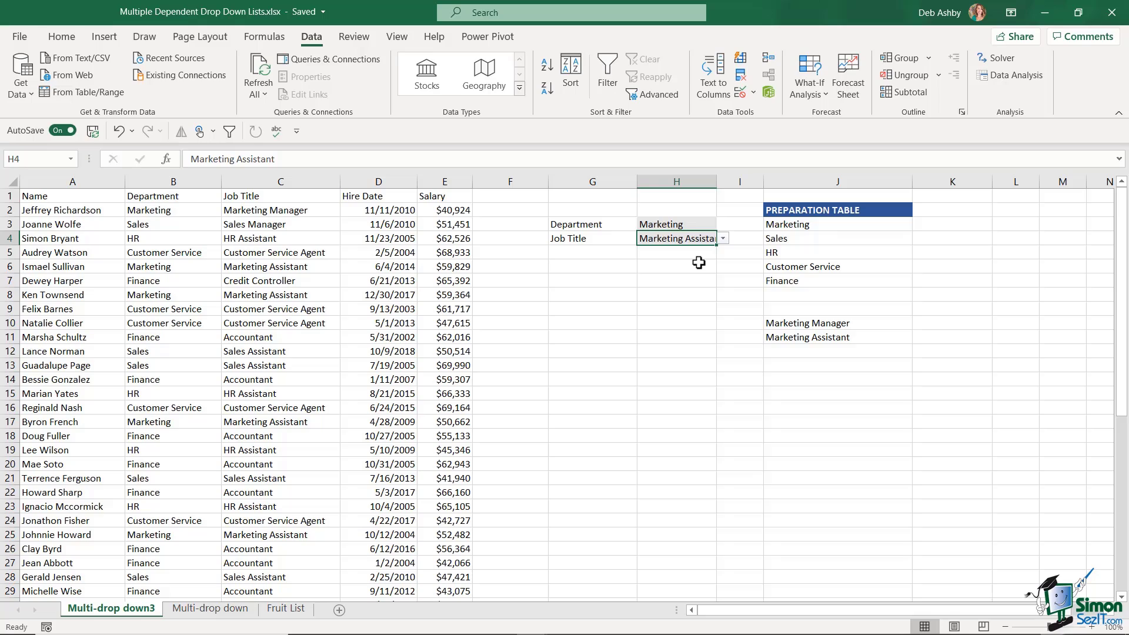
pyautogui.click(771, 225)
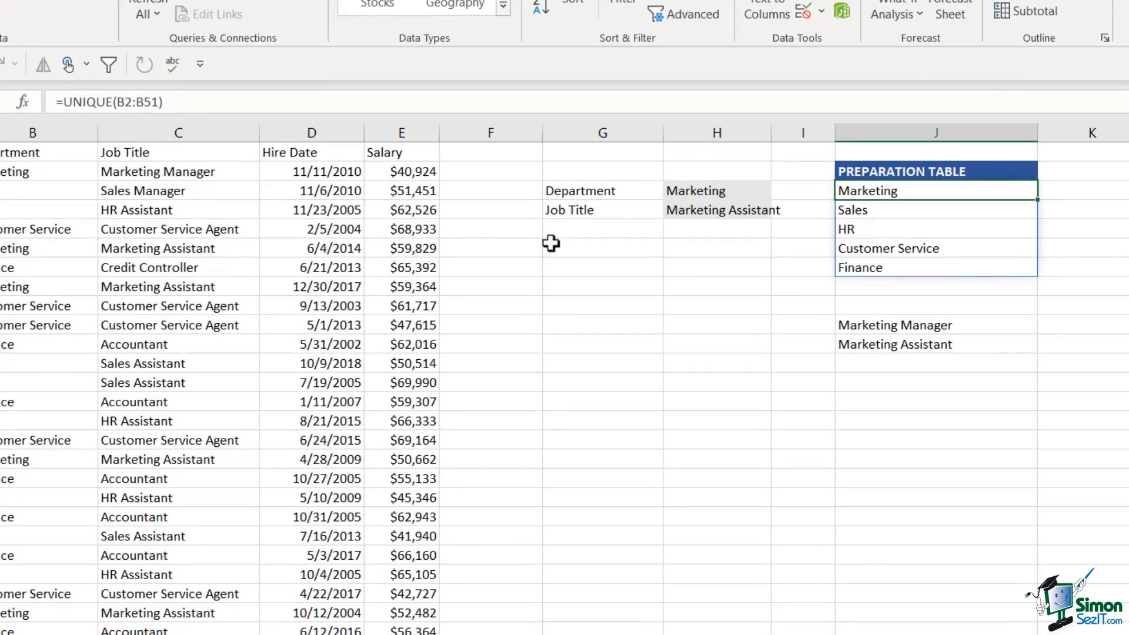
pyautogui.click(873, 330)
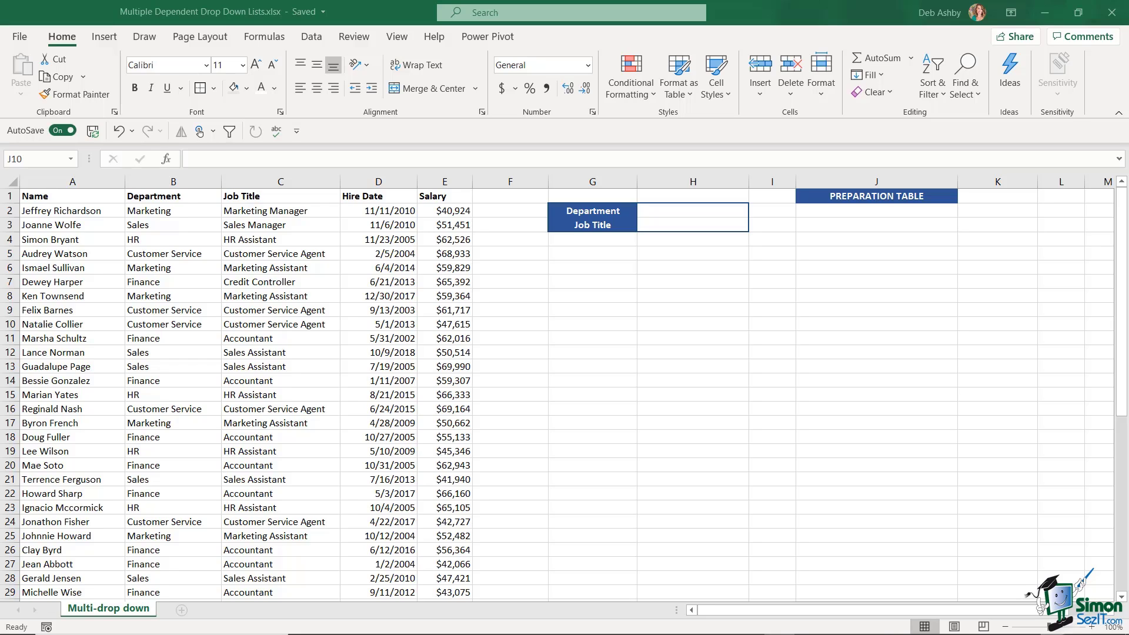
# Convert the employee data in A1:E51 on the Multi-drop down sheet into a table with headers.
pyautogui.click(280, 296)
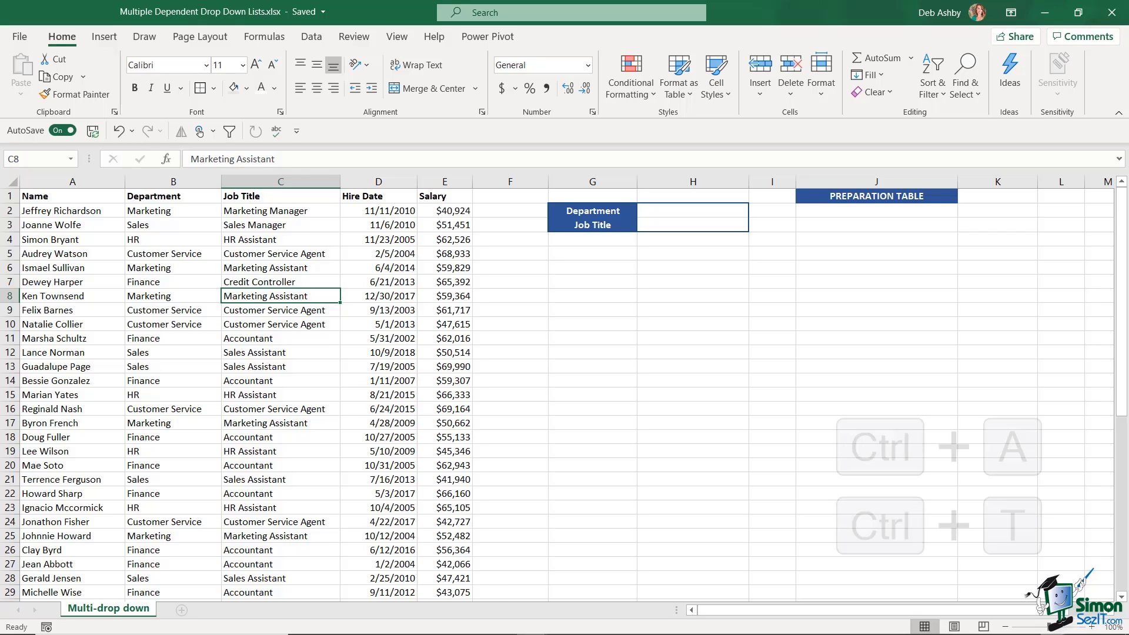
pyautogui.hotkey('ctrl', 'a')
pyautogui.hotkey('ctrl', 't')
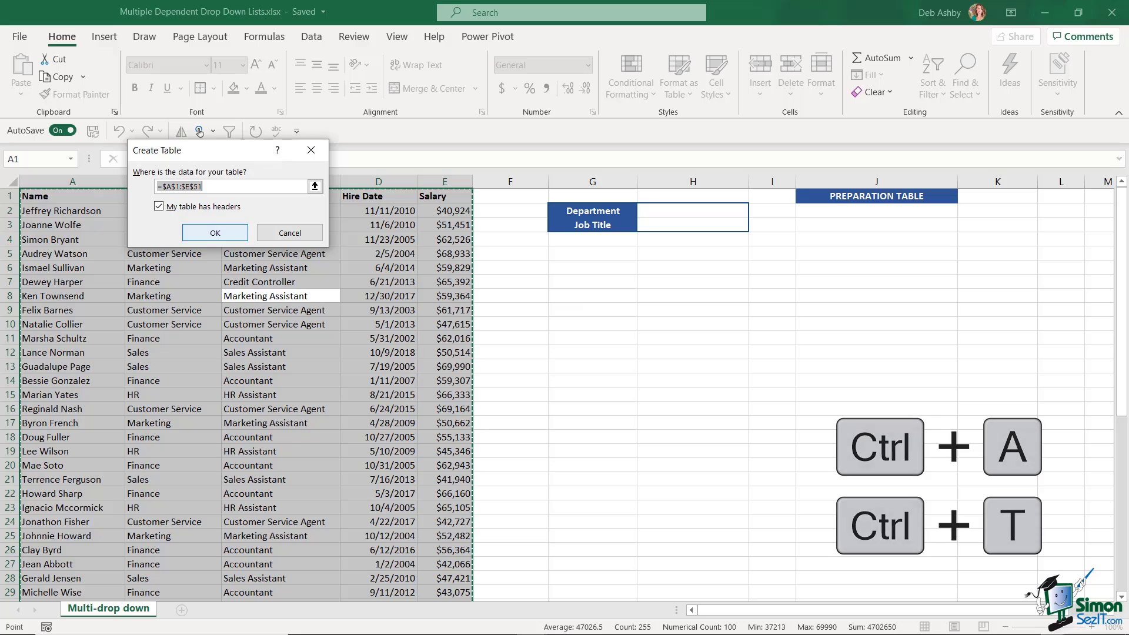
pyautogui.press('Return')
# Apply the Blue, Table Style Light 13 style to the employee table.
pyautogui.click(1017, 87)
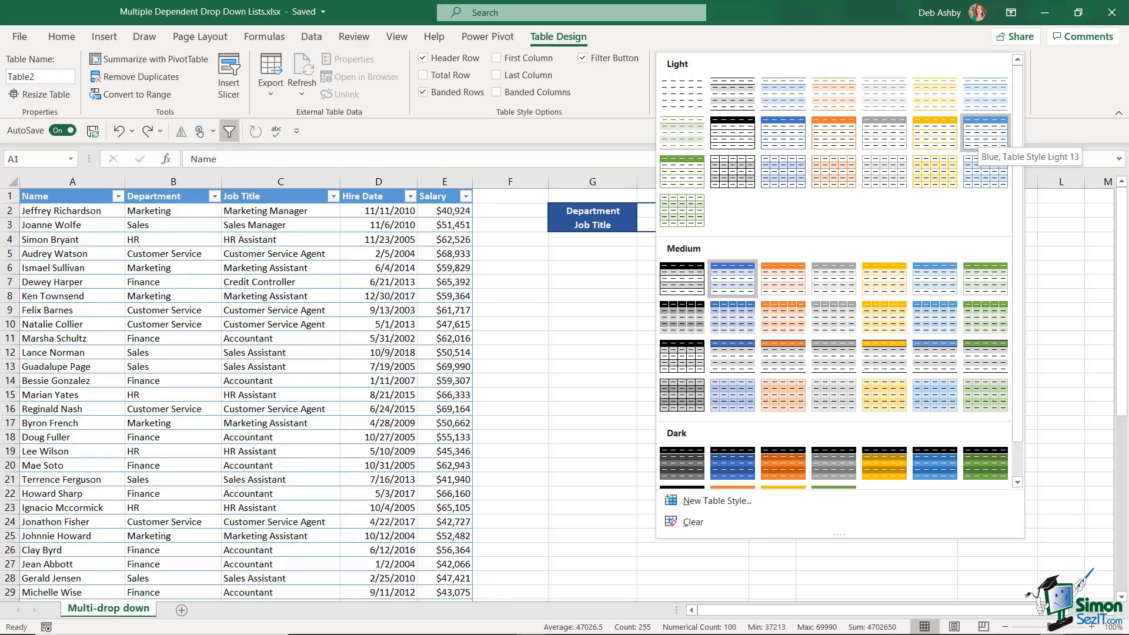
pyautogui.click(986, 135)
pyautogui.click(281, 339)
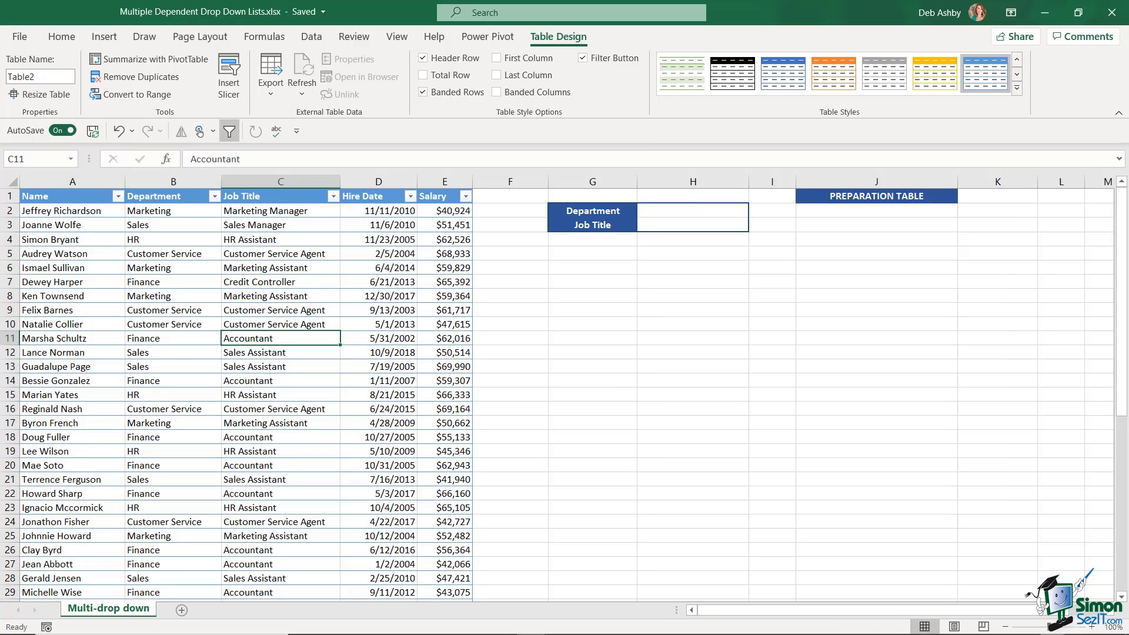
# Name the employee table Employee_Data.
pyautogui.click(40, 78)
pyautogui.write('Employee_Data')
pyautogui.click(280, 310)
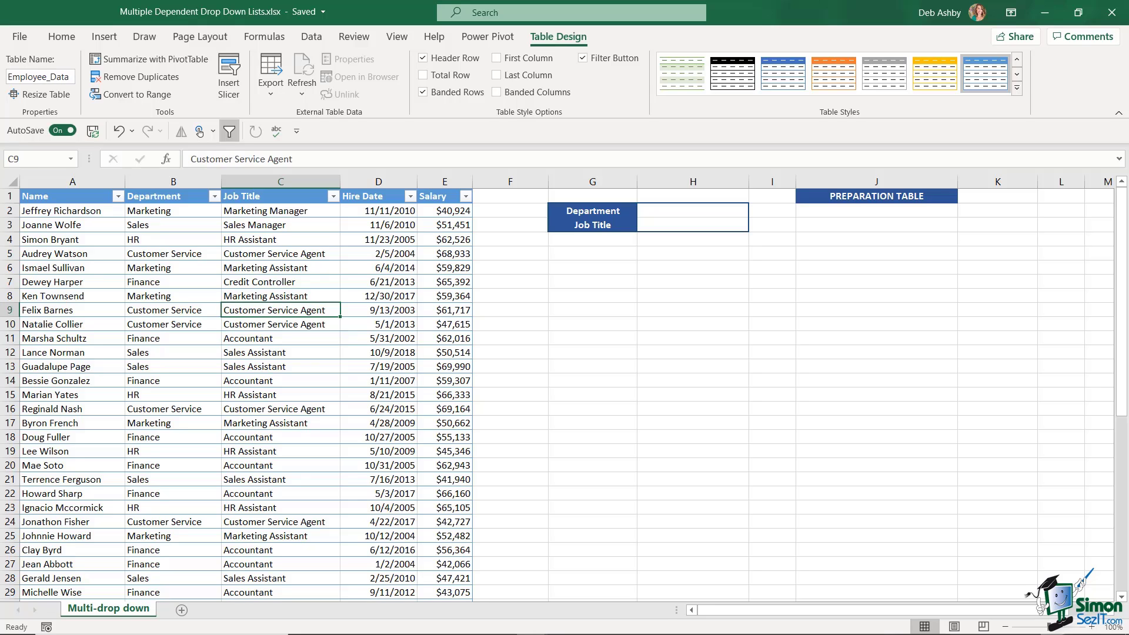
pyautogui.click(693, 211)
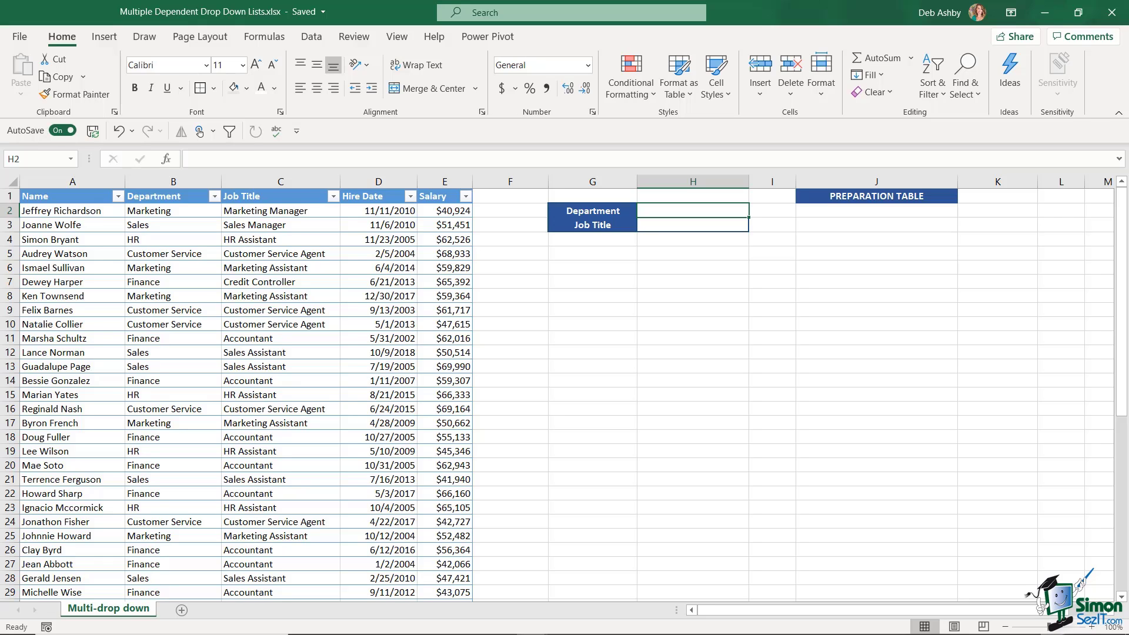
pyautogui.click(693, 226)
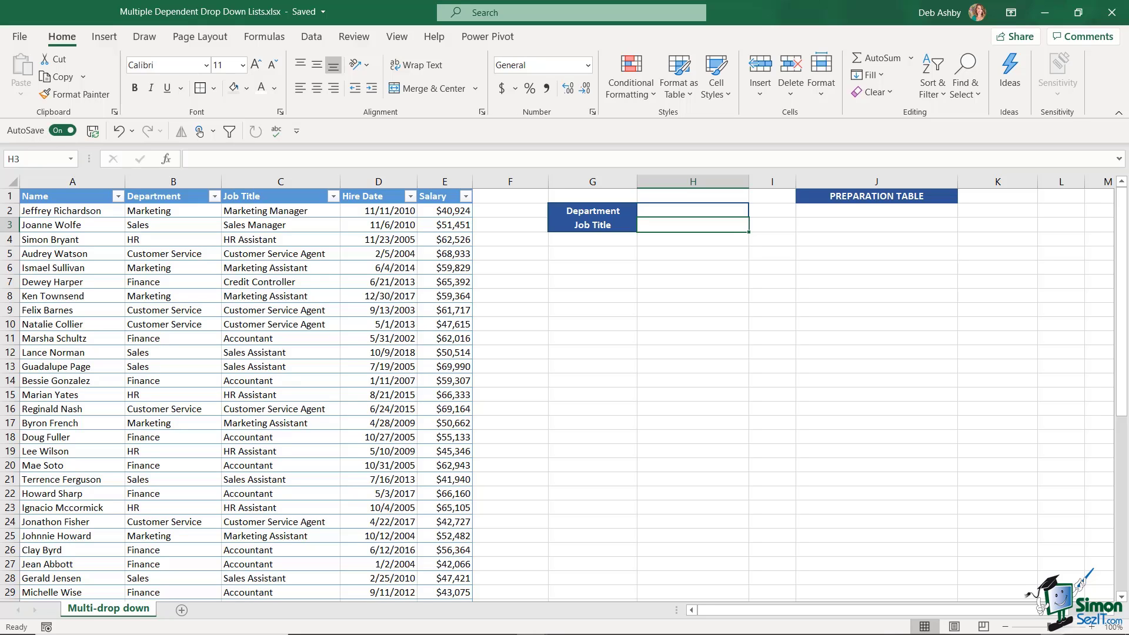
pyautogui.click(693, 211)
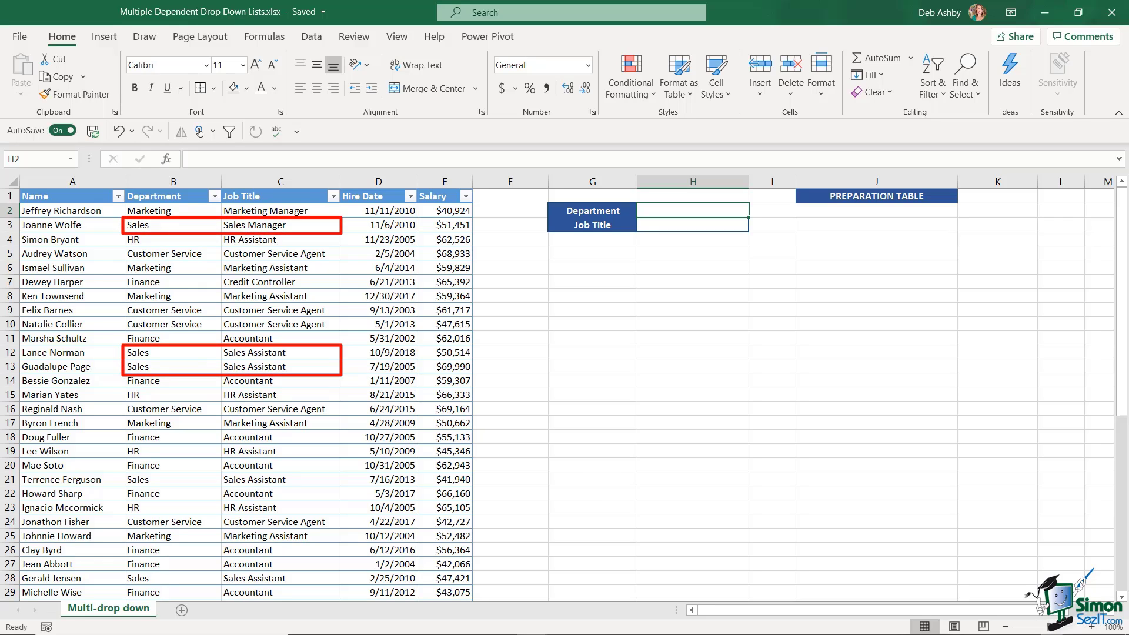
pyautogui.click(280, 225)
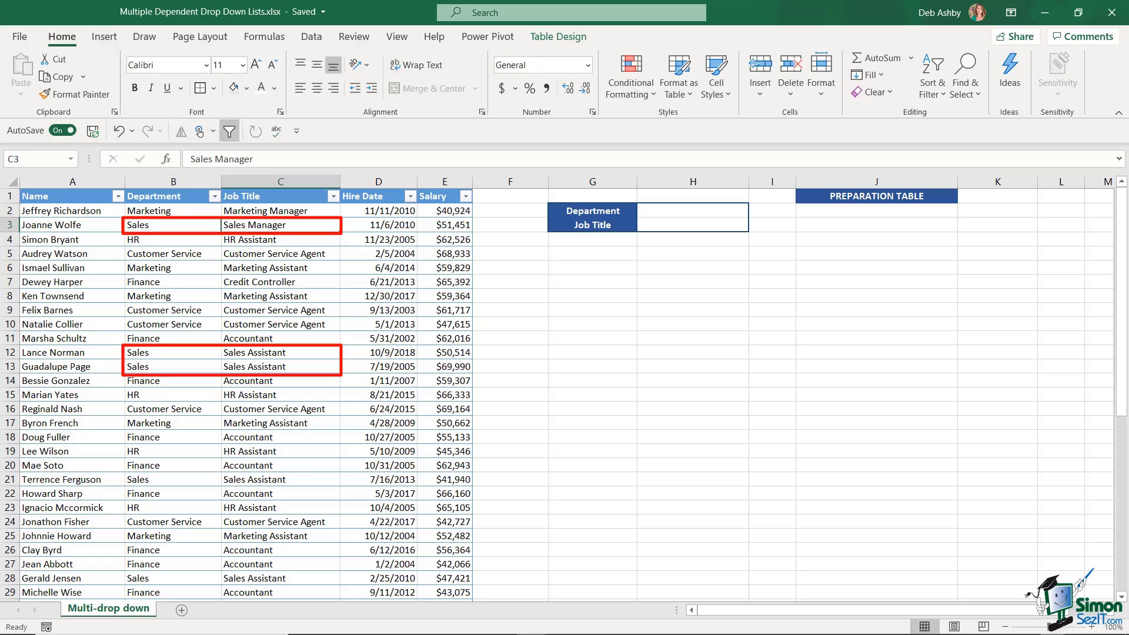
pyautogui.click(281, 353)
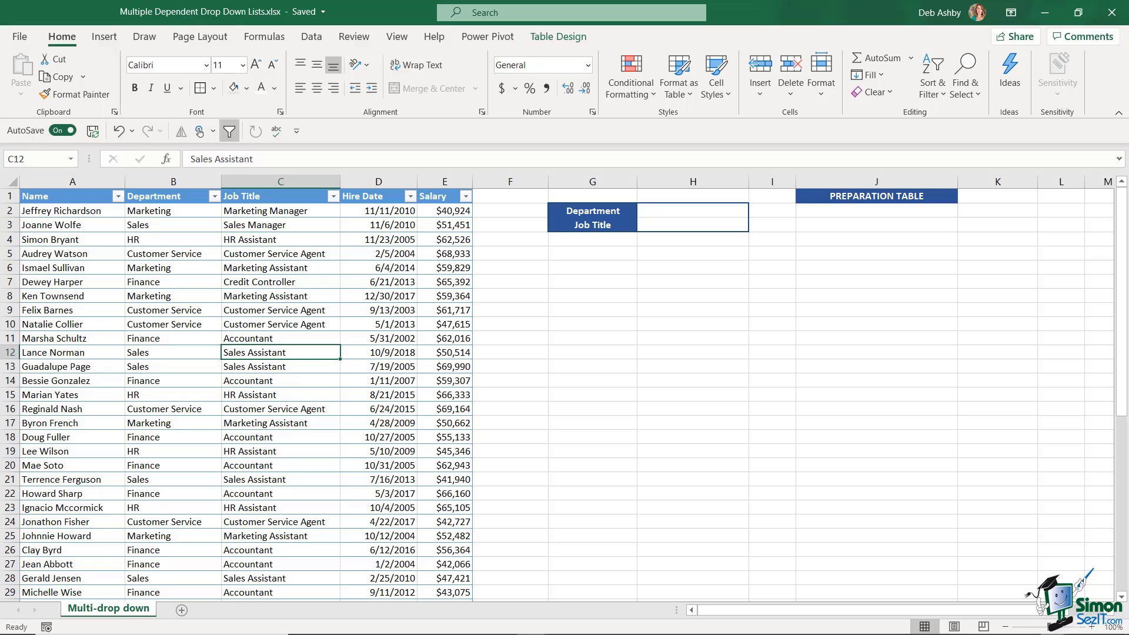
pyautogui.click(876, 225)
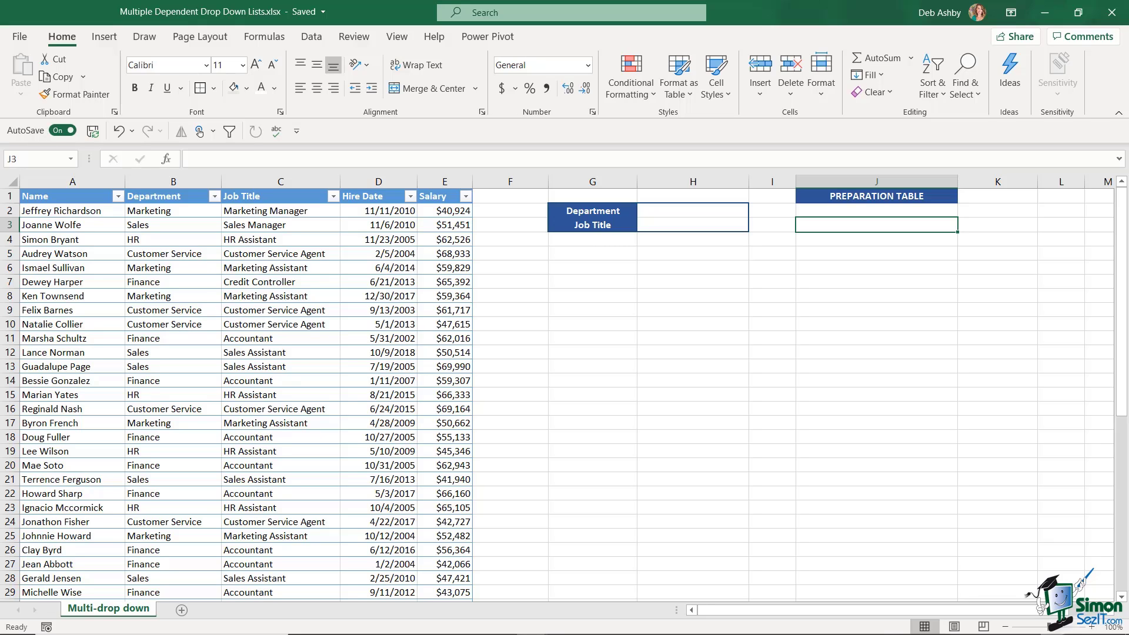
pyautogui.click(173, 181)
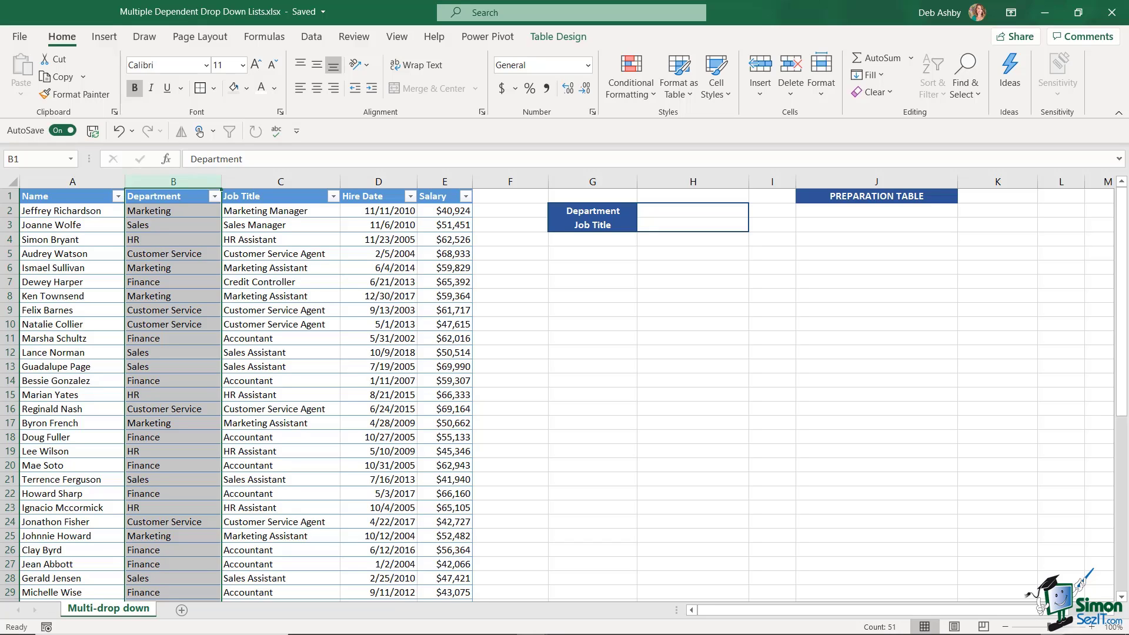
# List the unique departments in the preparation table by entering =UNIQUE(Employee_Data[Department]) in J3.
pyautogui.click(876, 225)
pyautogui.write('=UNI')
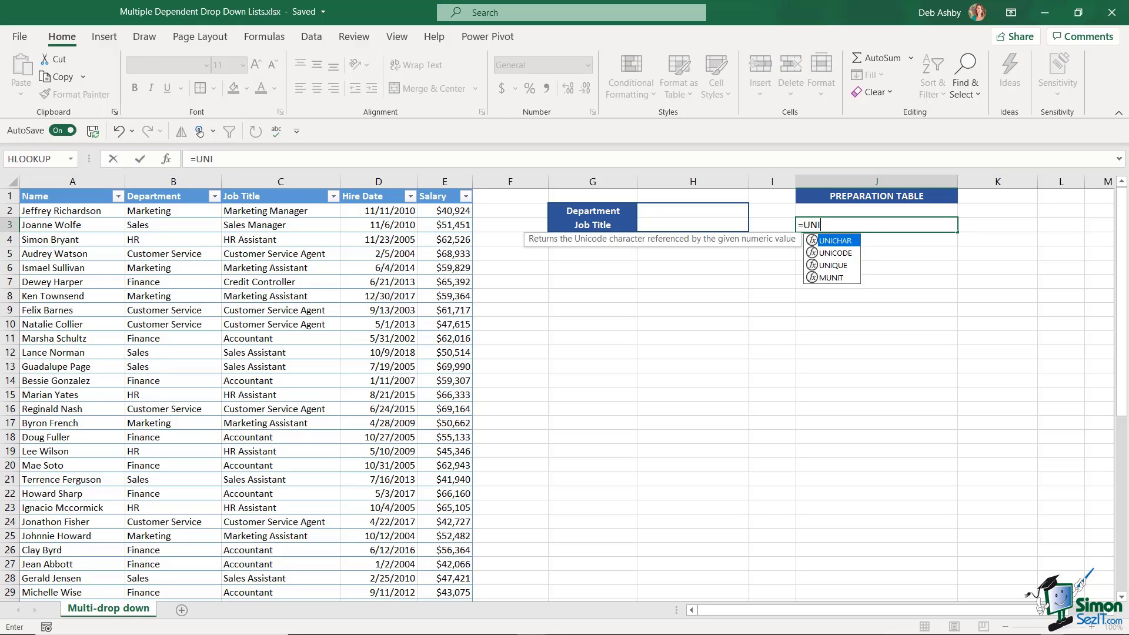
pyautogui.write('QUE(')
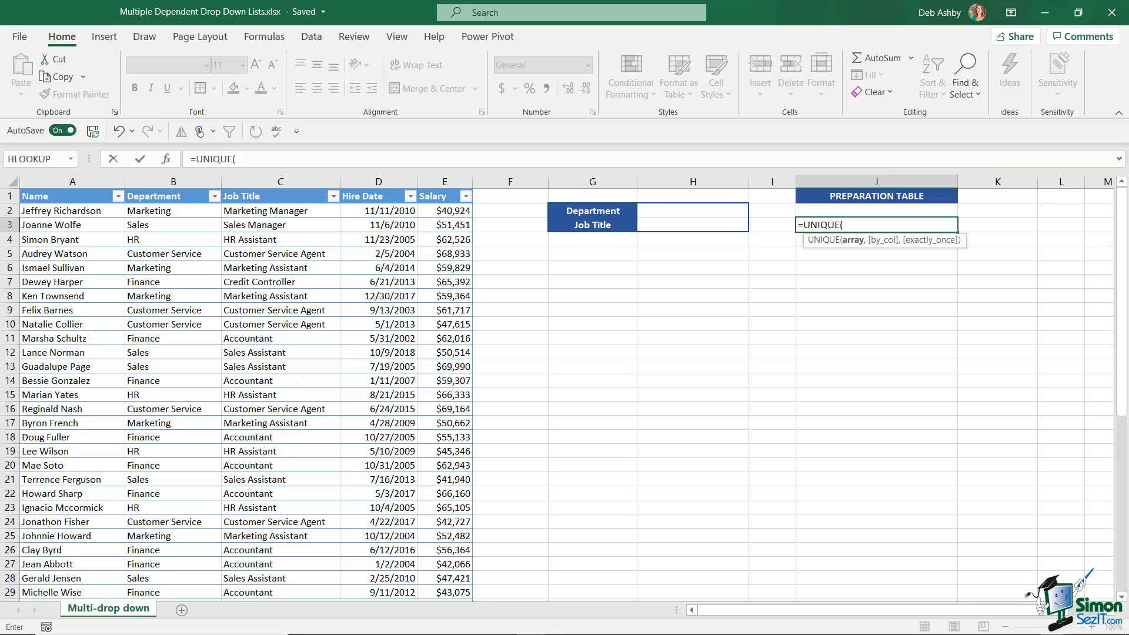
pyautogui.click(173, 190)
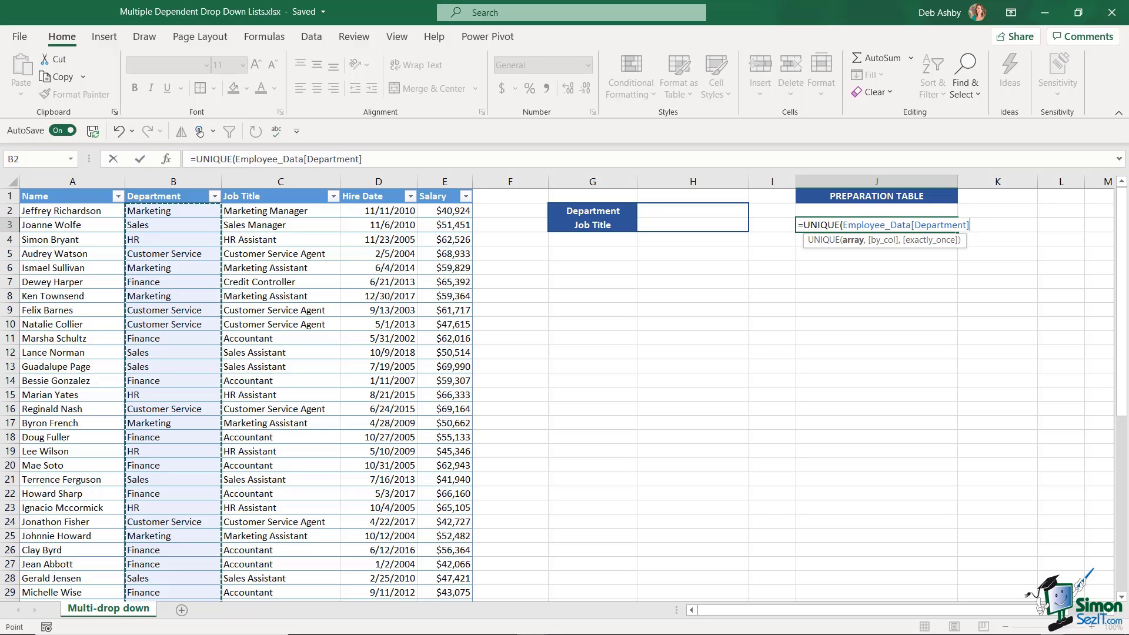
pyautogui.write(')')
pyautogui.press('Return')
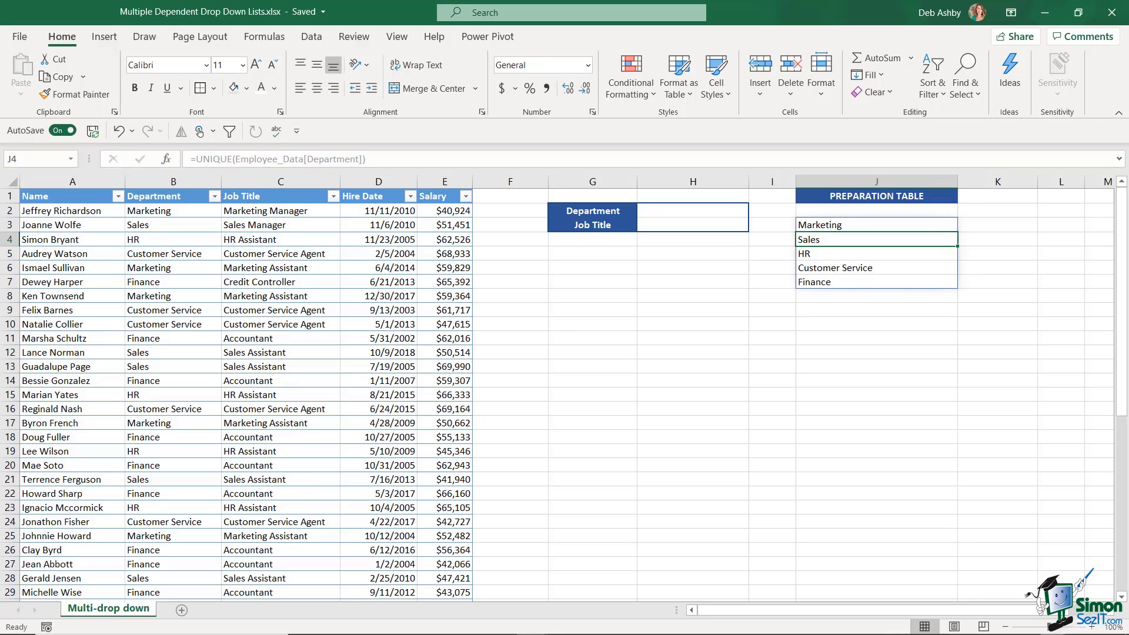
# Add a List data validation dropdown to the Department cell H2 with =$J$3:$J$7 as the source.
pyautogui.click(693, 211)
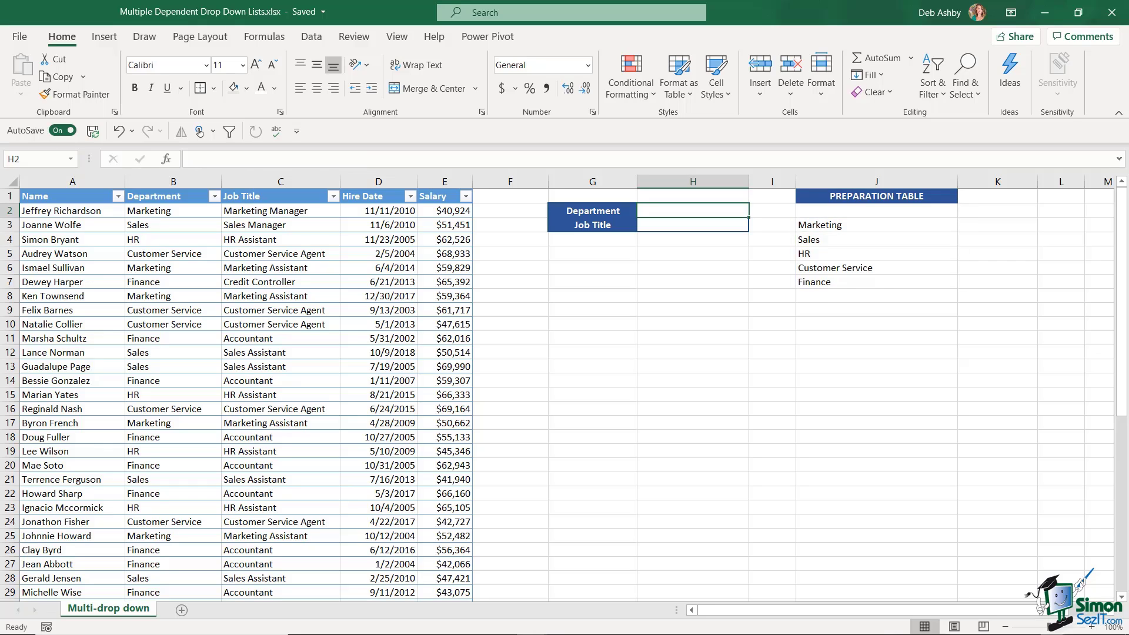
pyautogui.click(311, 37)
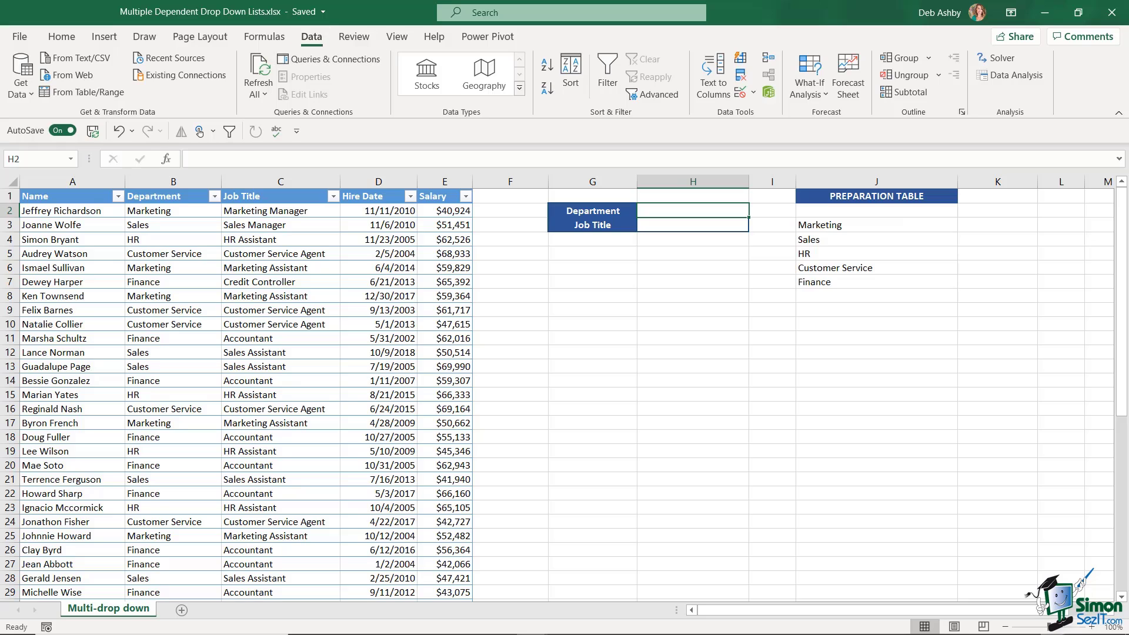
pyautogui.click(747, 92)
pyautogui.click(777, 108)
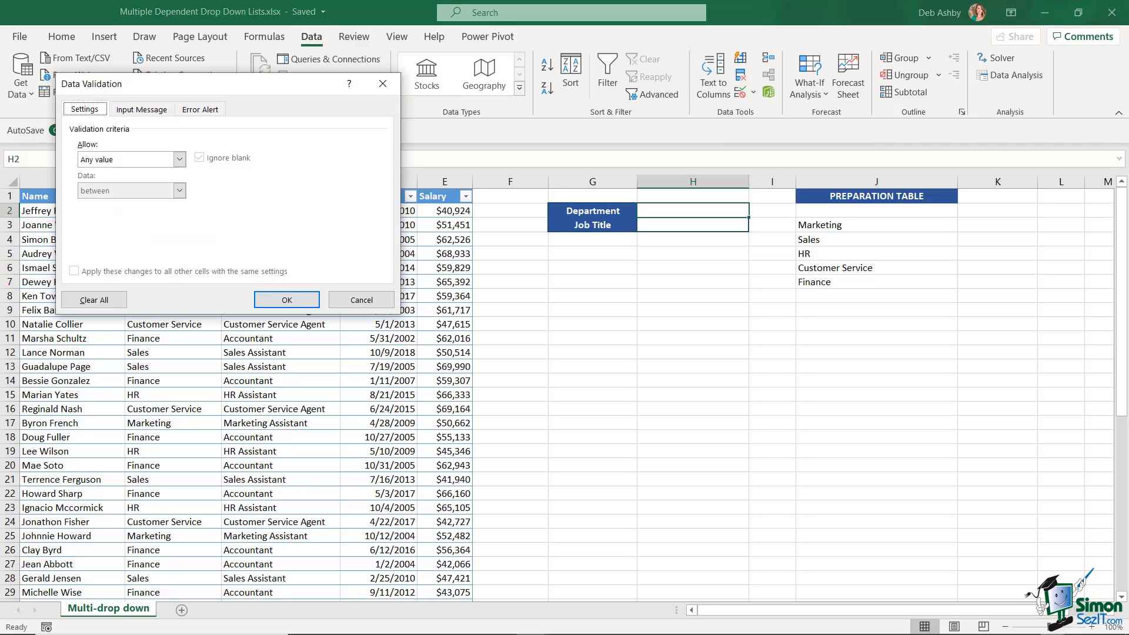
pyautogui.click(180, 159)
pyautogui.click(94, 203)
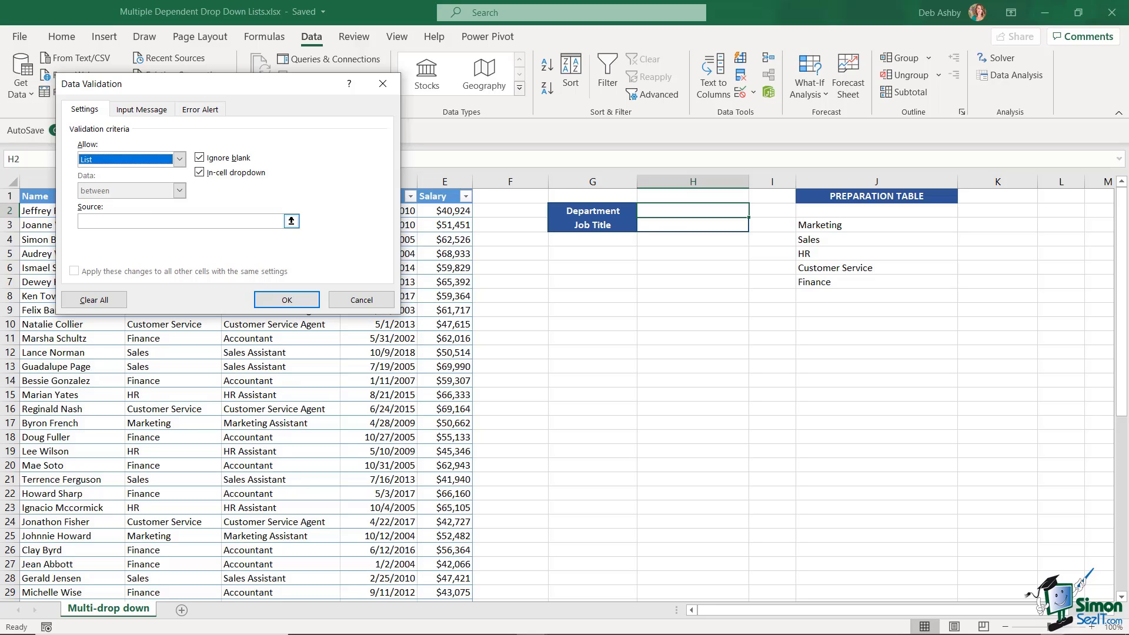
pyautogui.click(292, 220)
pyautogui.moveTo(942, 225); pyautogui.dragTo(947, 284)
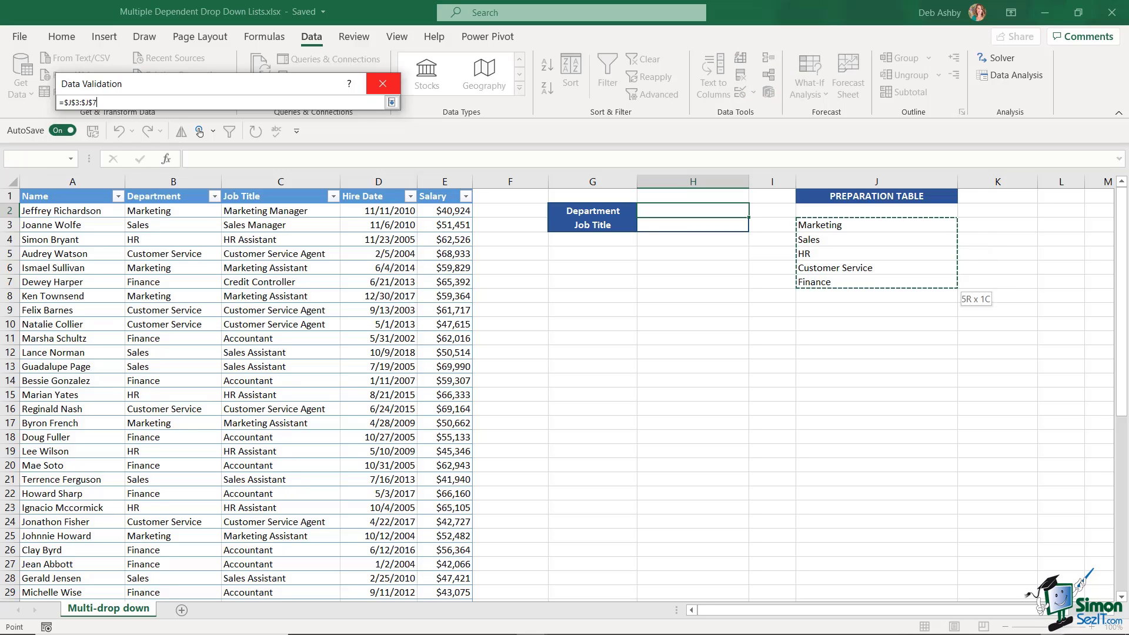
pyautogui.click(391, 102)
pyautogui.click(287, 300)
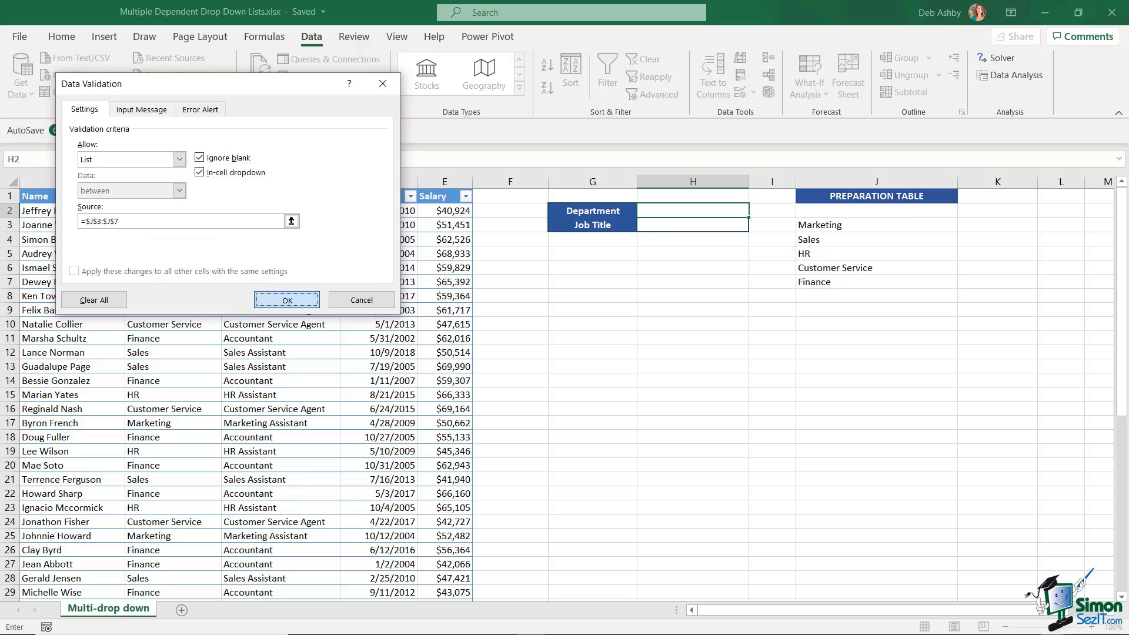
# Test the Department dropdown in H2 by choosing Sales and then Marketing.
pyautogui.click(754, 210)
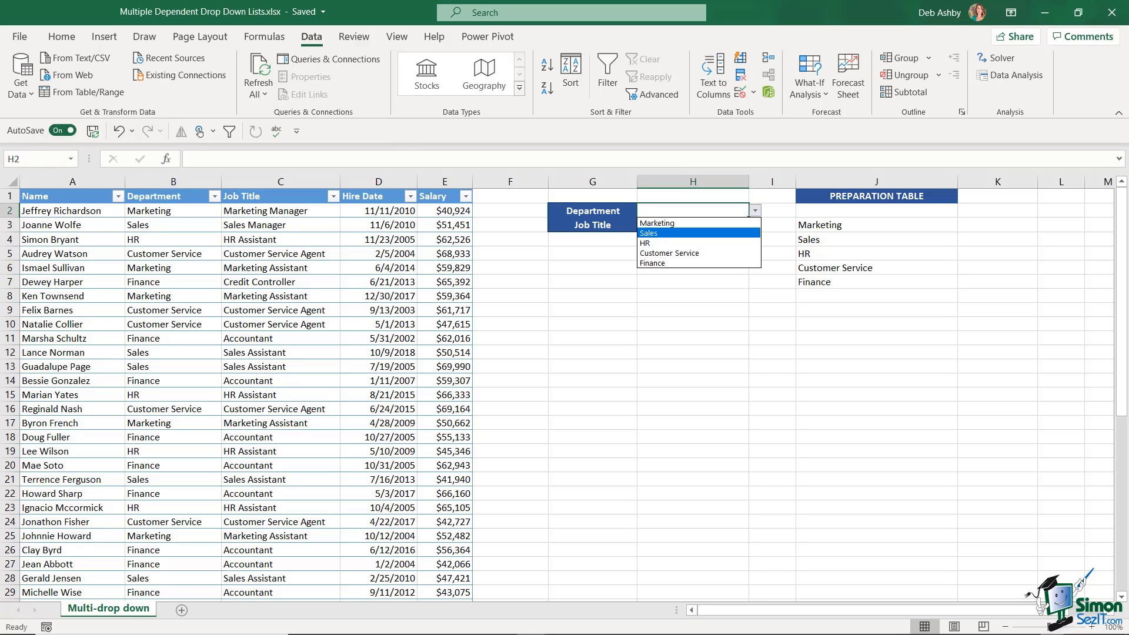
pyautogui.click(648, 233)
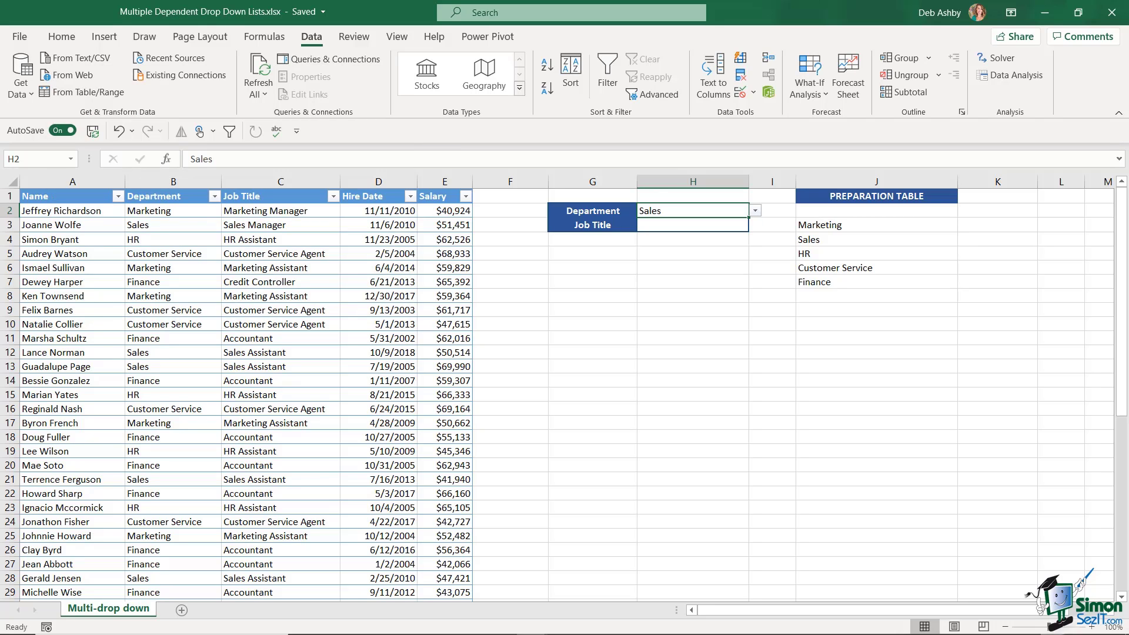
pyautogui.click(756, 211)
pyautogui.click(656, 222)
pyautogui.click(693, 226)
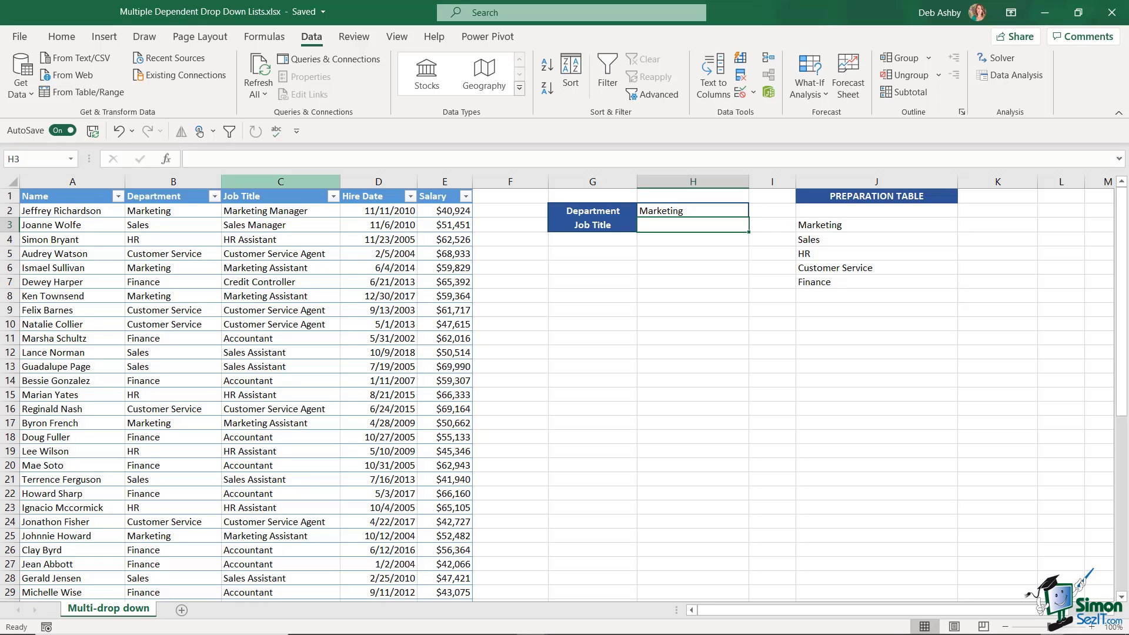
pyautogui.click(281, 181)
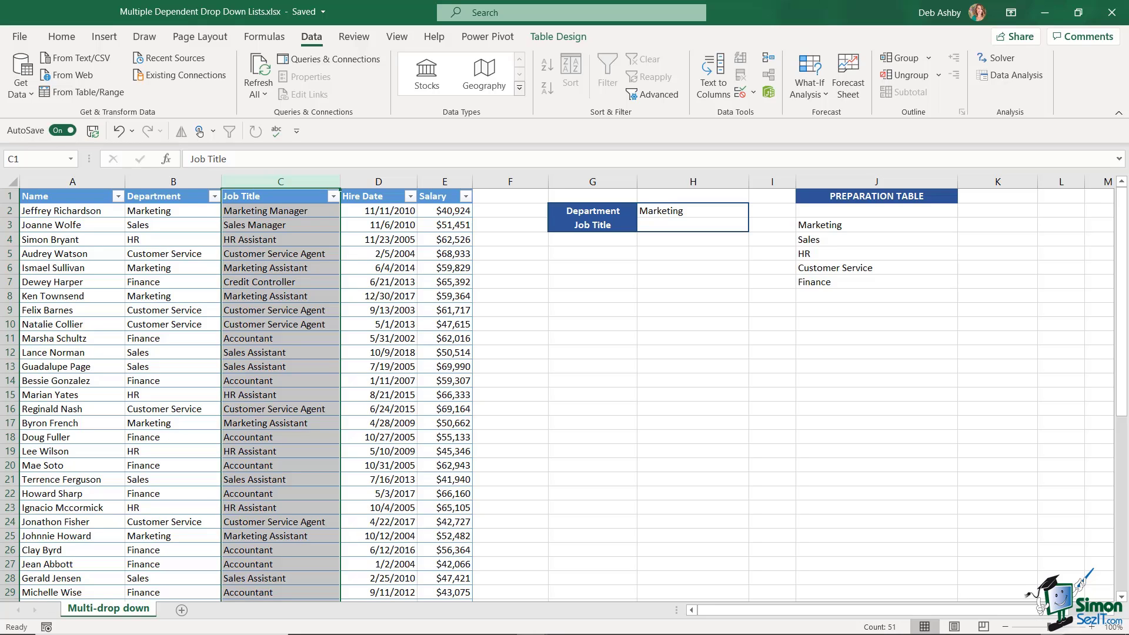
pyautogui.click(692, 225)
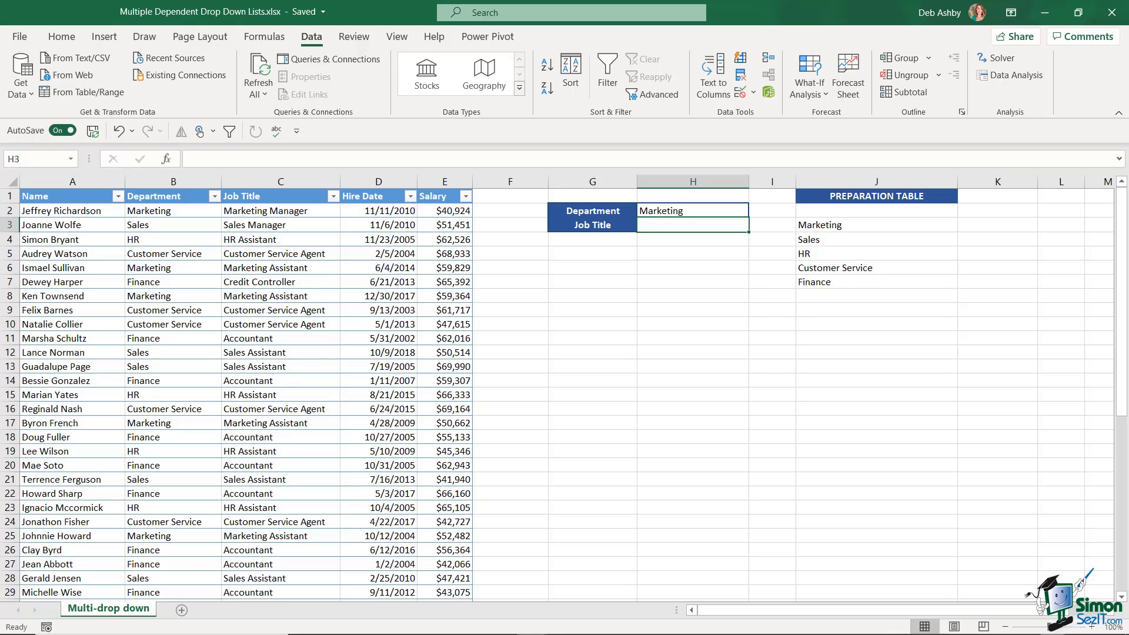
pyautogui.click(692, 211)
# List the selected department's unique job titles by entering =UNIQUE(FILTER(Employee_Data[Job Title],Employee_Data[Department]=H2)) in J9.
pyautogui.click(876, 310)
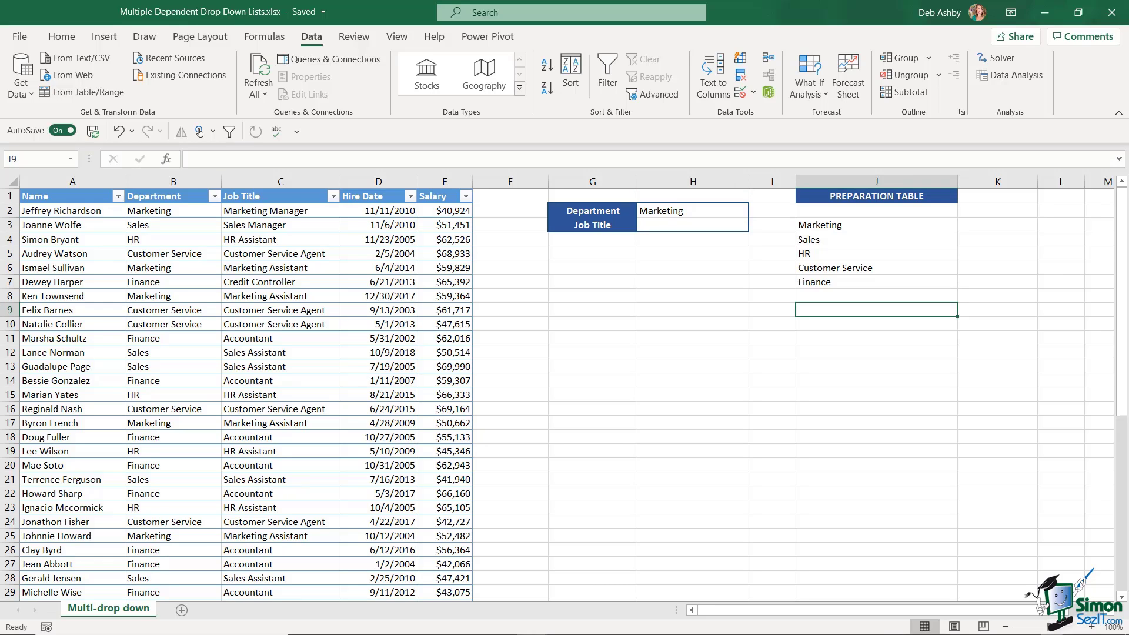
pyautogui.write('=UNIQUE(')
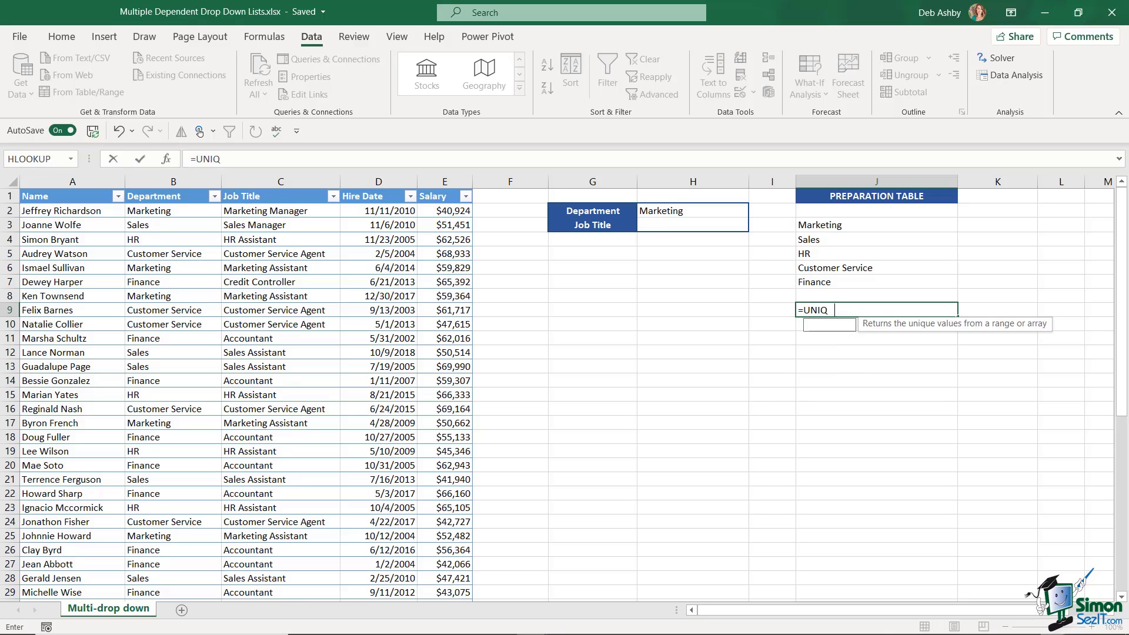
pyautogui.write('FILTER(')
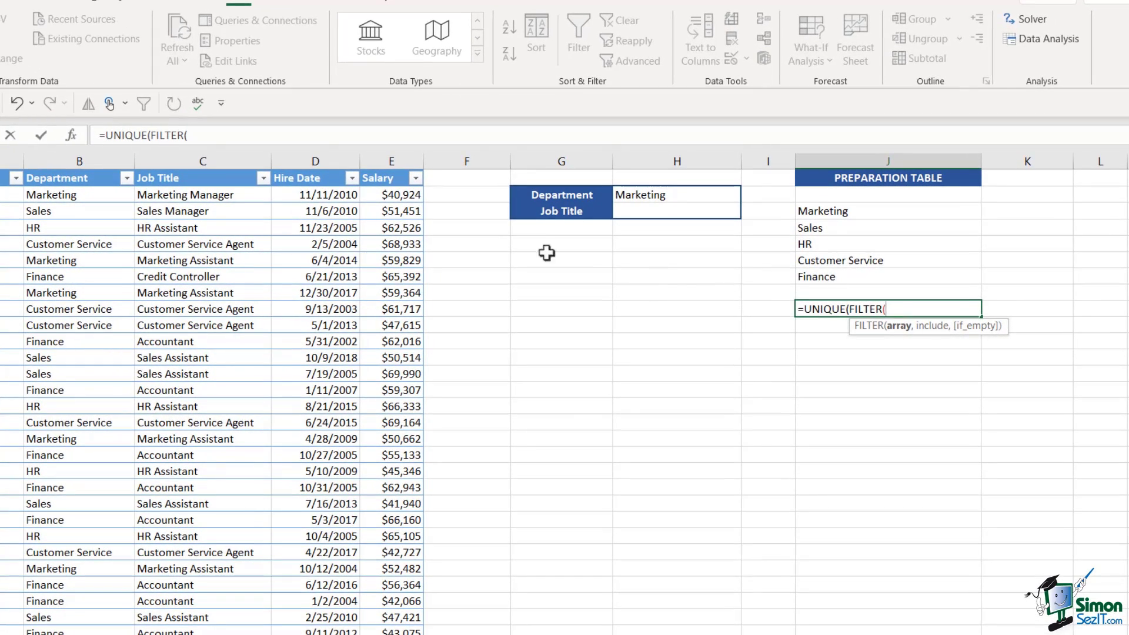
pyautogui.click(199, 167)
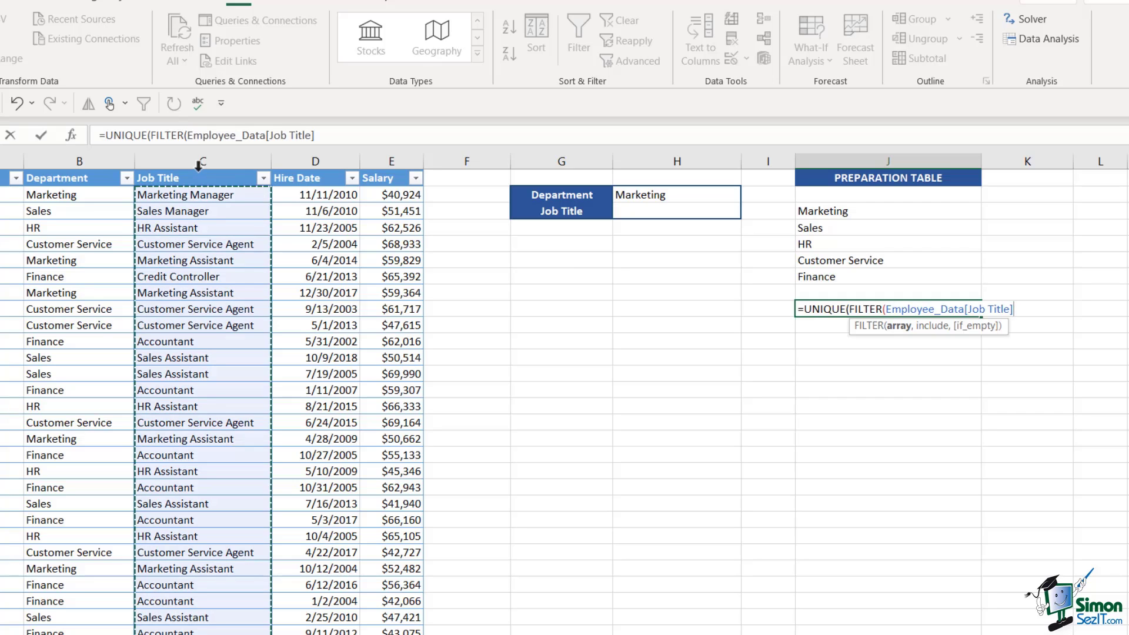
pyautogui.write(',')
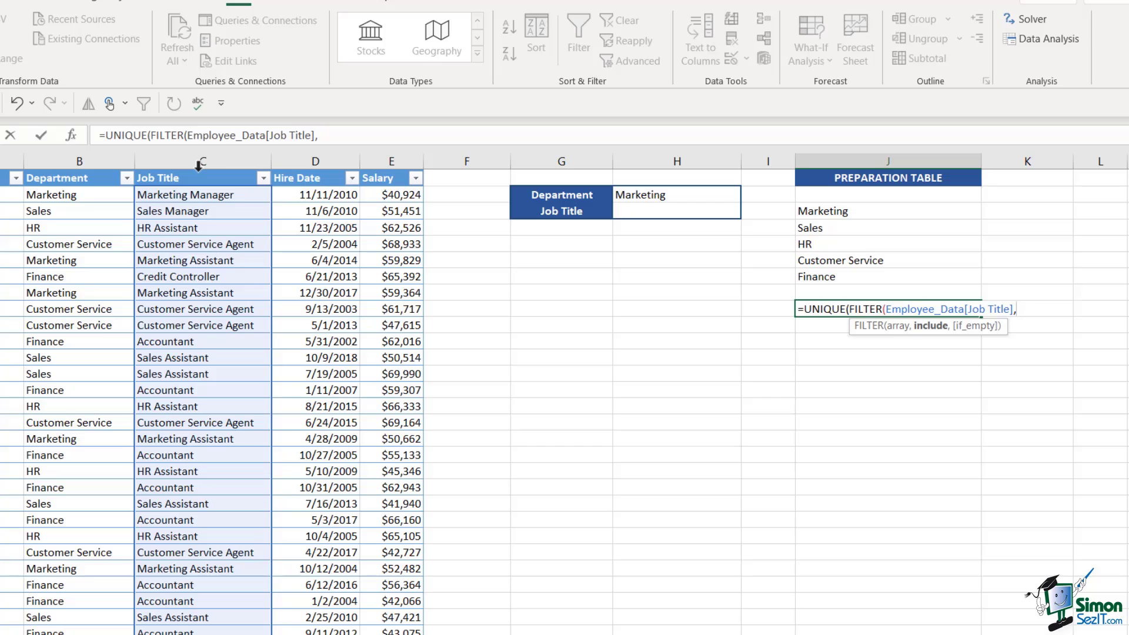
pyautogui.click(79, 167)
pyautogui.write('=')
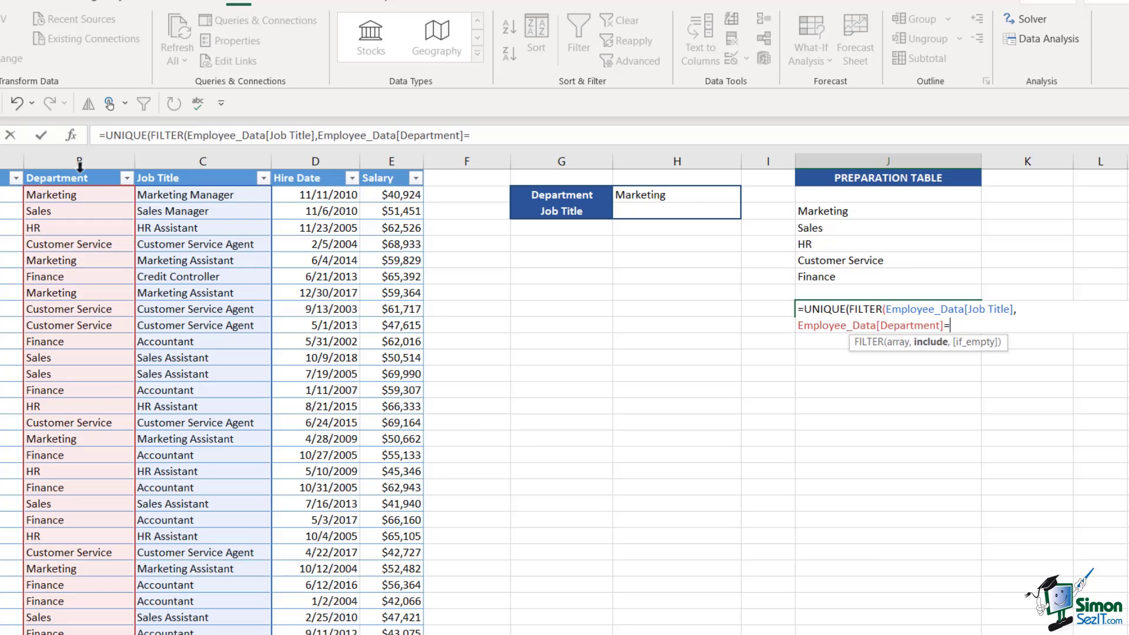
pyautogui.click(693, 195)
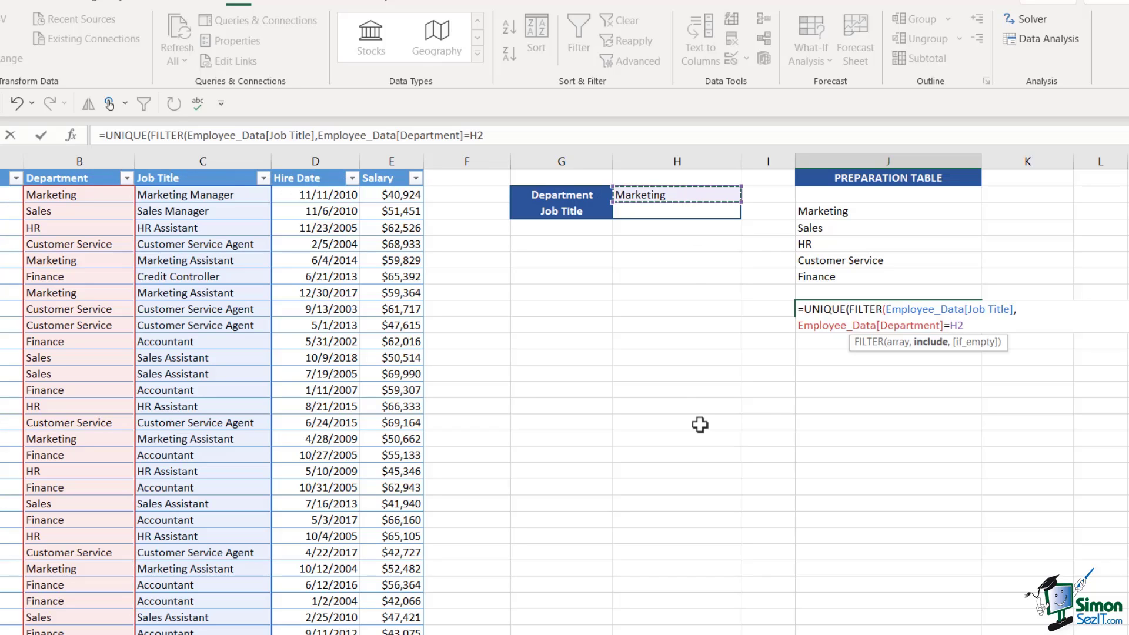
pyautogui.write('))')
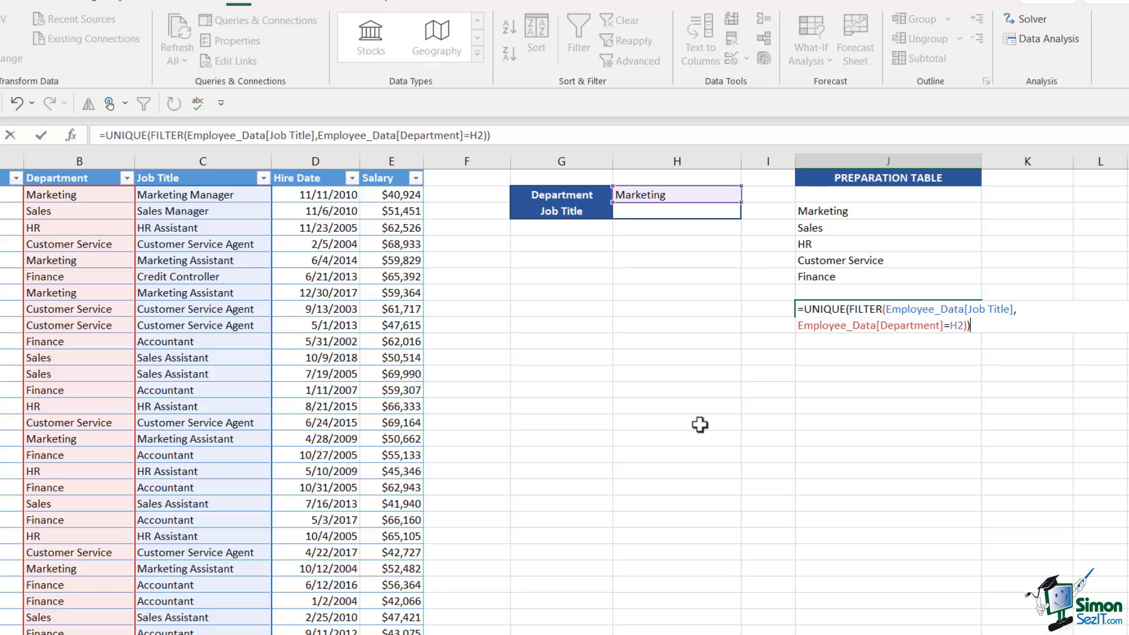
pyautogui.press('Return')
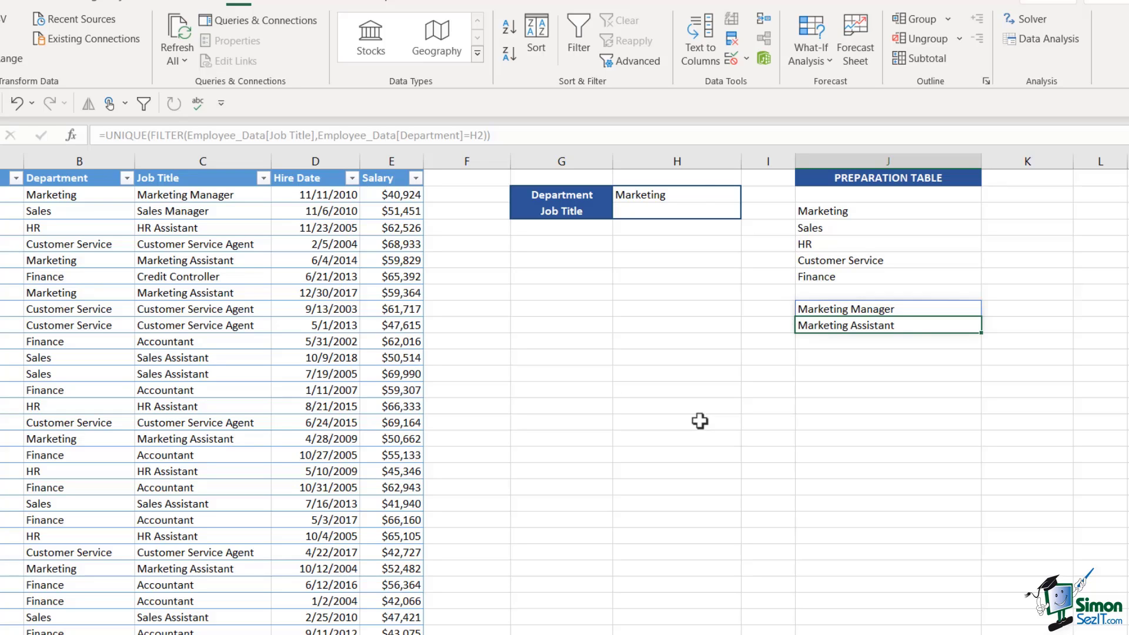
# Test the job title list by choosing Sales, HR, Customer Service and finally HR in the Department dropdown in H2.
pyautogui.click(696, 193)
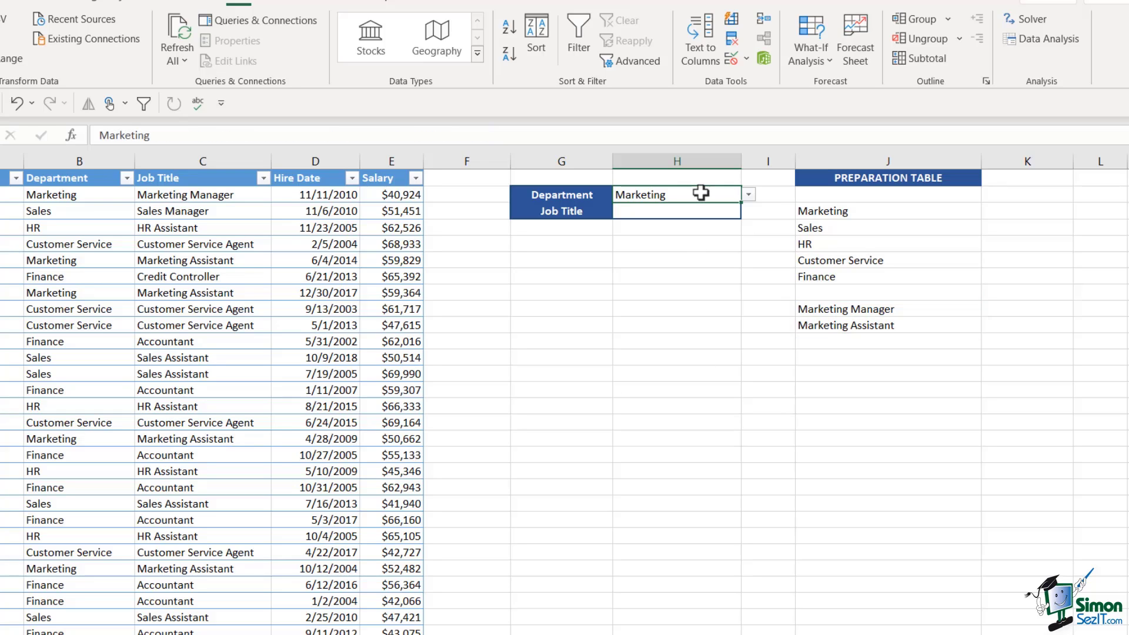
pyautogui.click(748, 194)
pyautogui.click(663, 222)
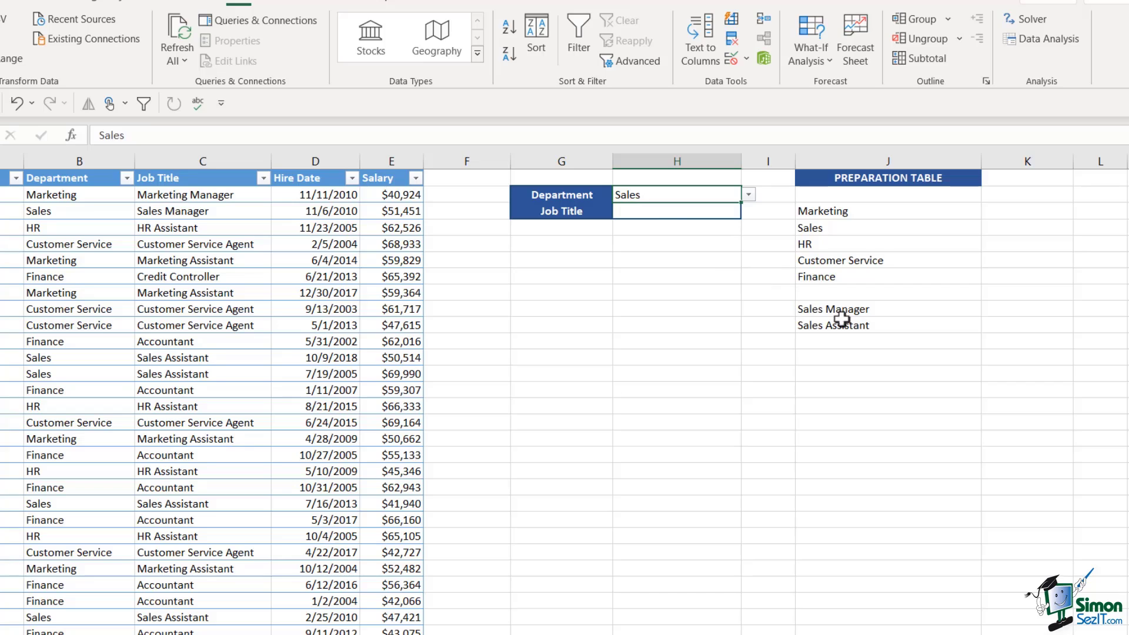
pyautogui.click(750, 195)
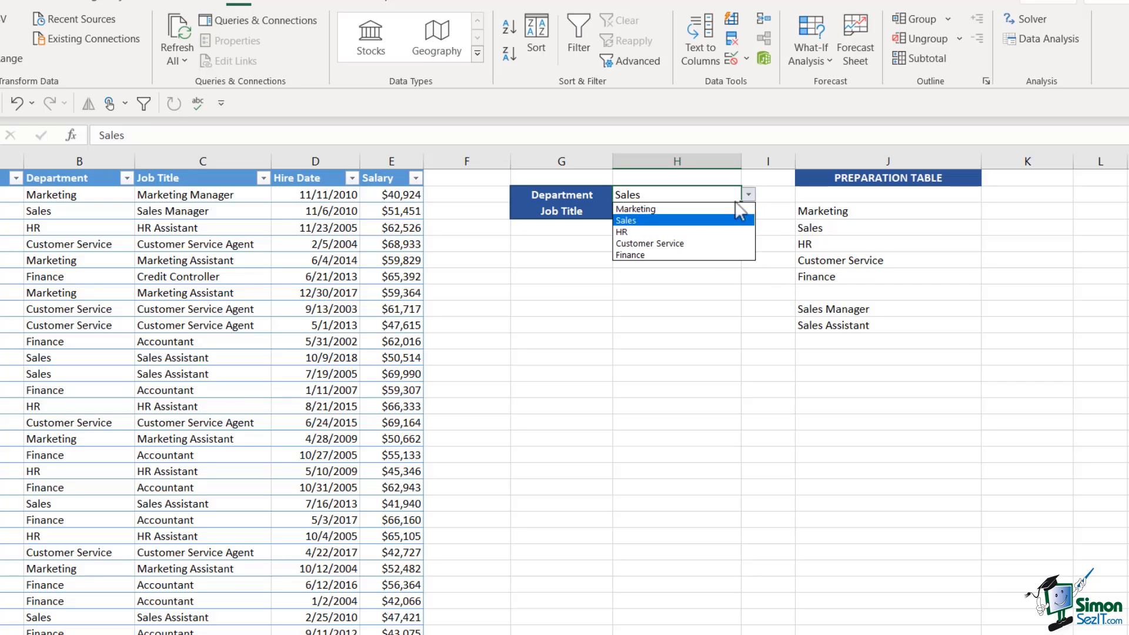
pyautogui.click(642, 233)
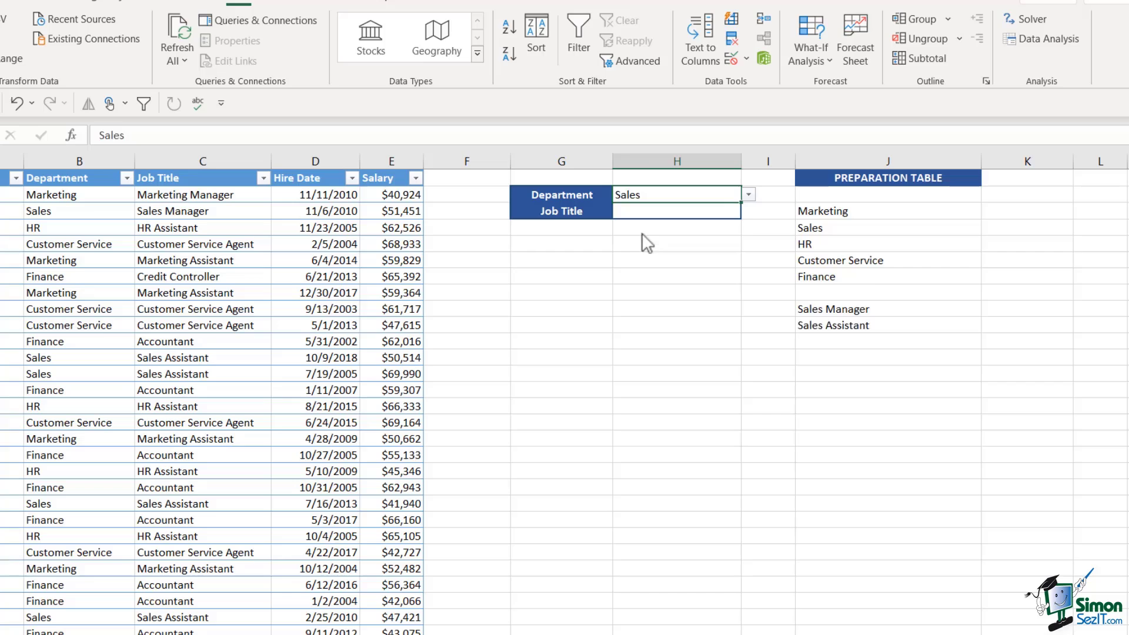
pyautogui.click(749, 196)
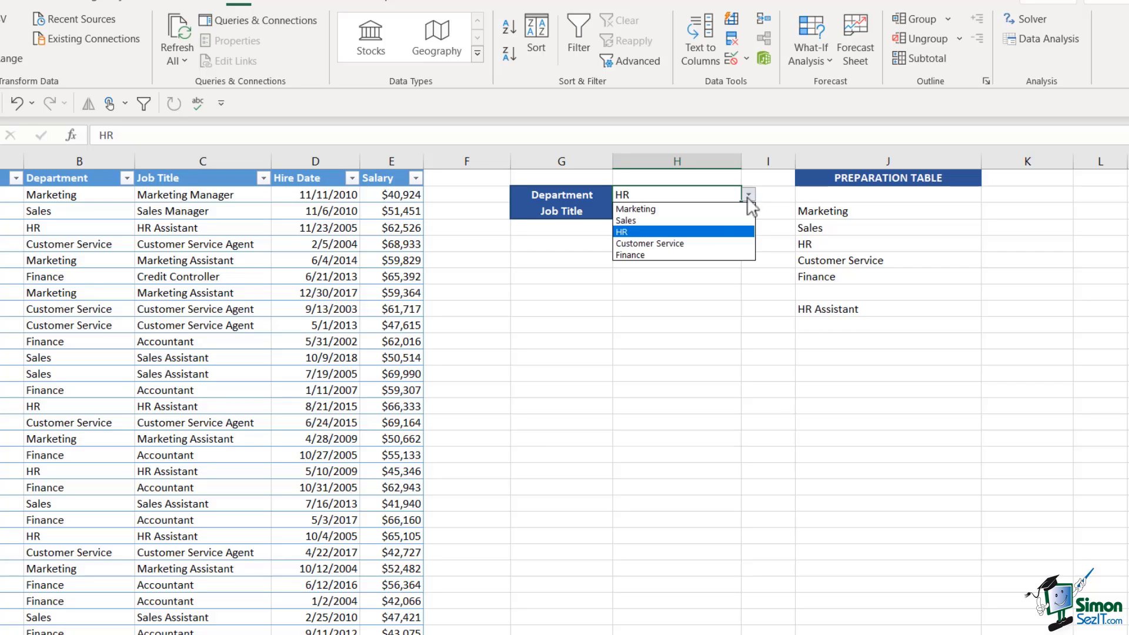
pyautogui.click(653, 242)
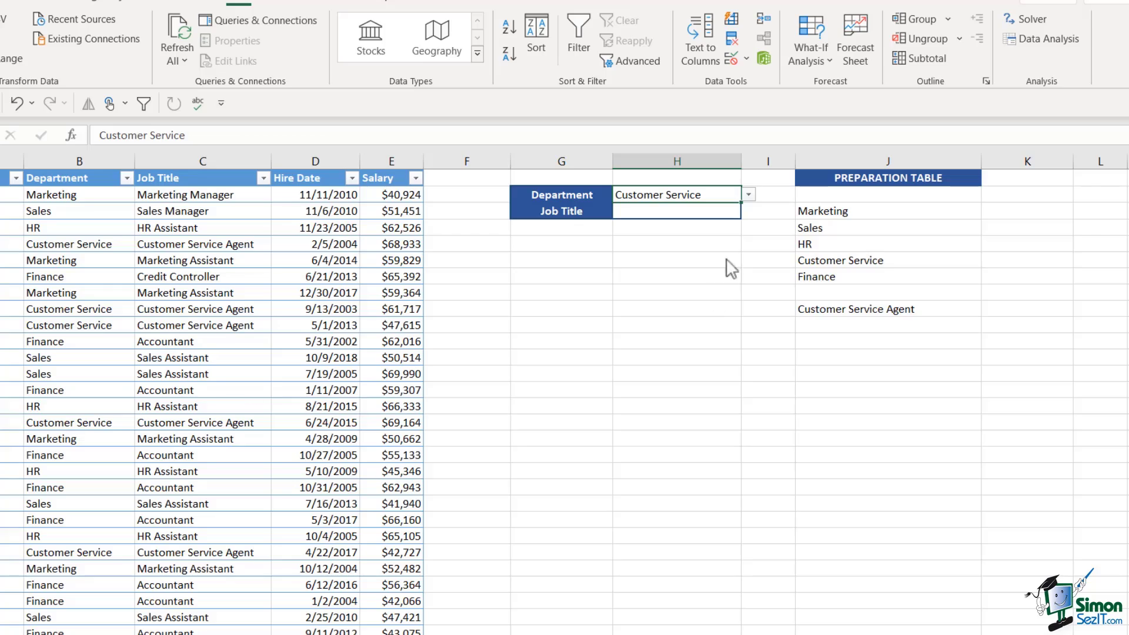
pyautogui.click(749, 196)
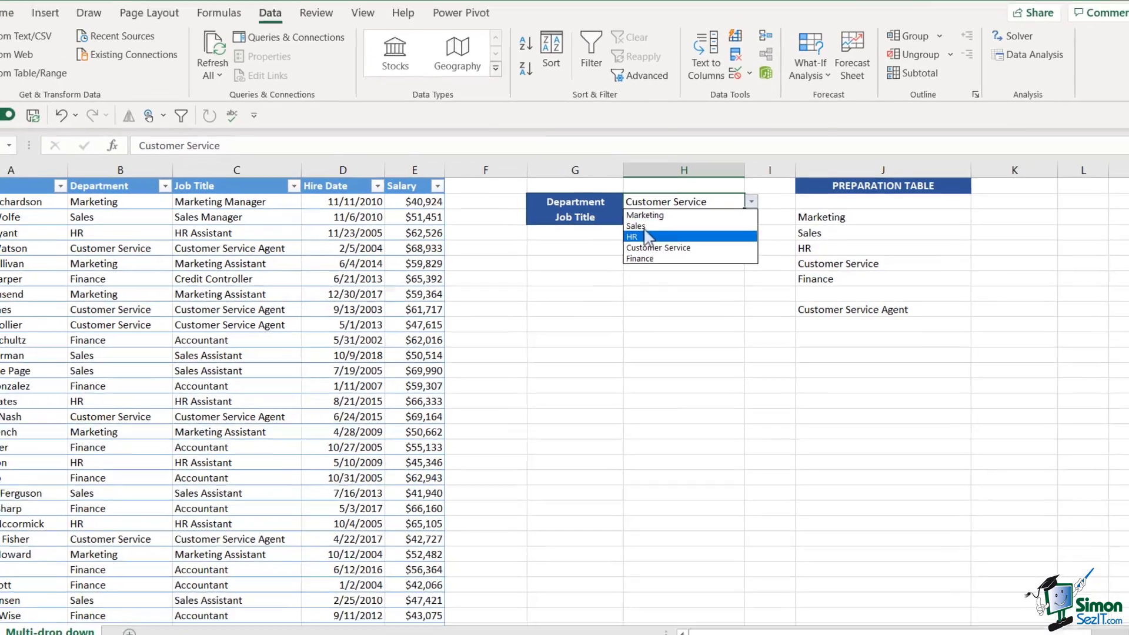
pyautogui.click(645, 235)
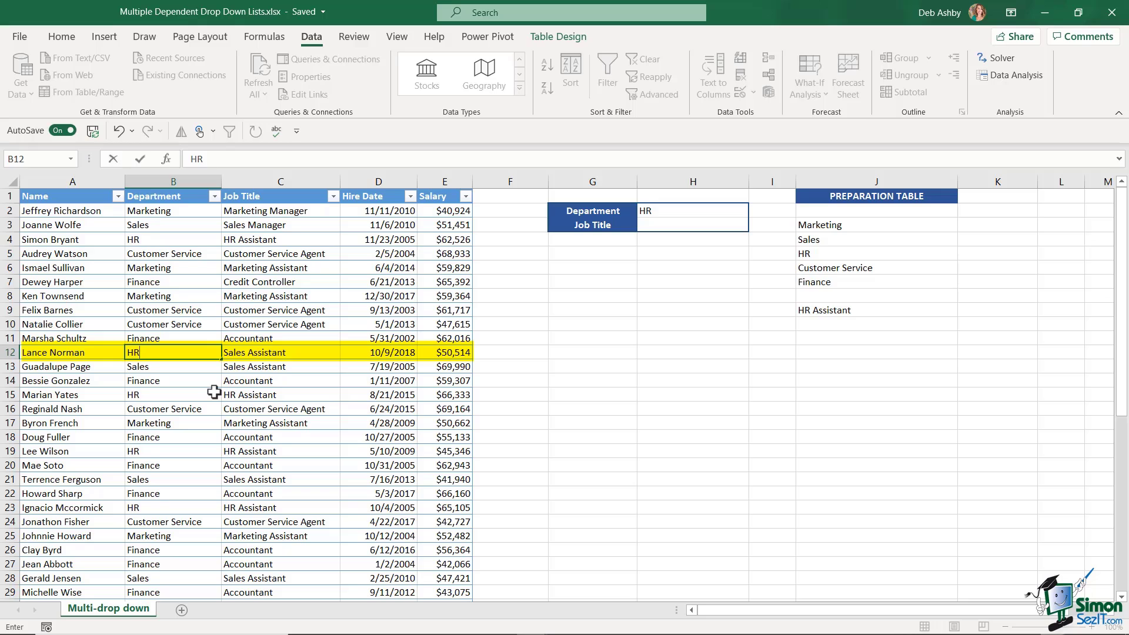
# Change the employee record in row 12 to Department HR and Job Title HR Manager.
pyautogui.press('Tab')
pyautogui.write('HR Manag')
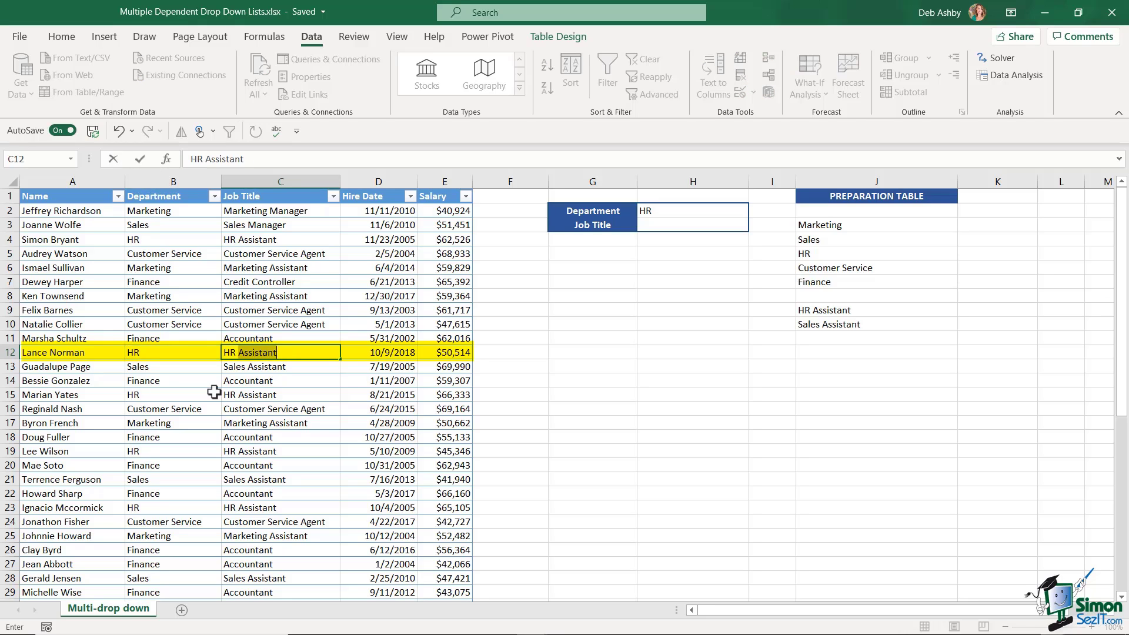
pyautogui.write('er')
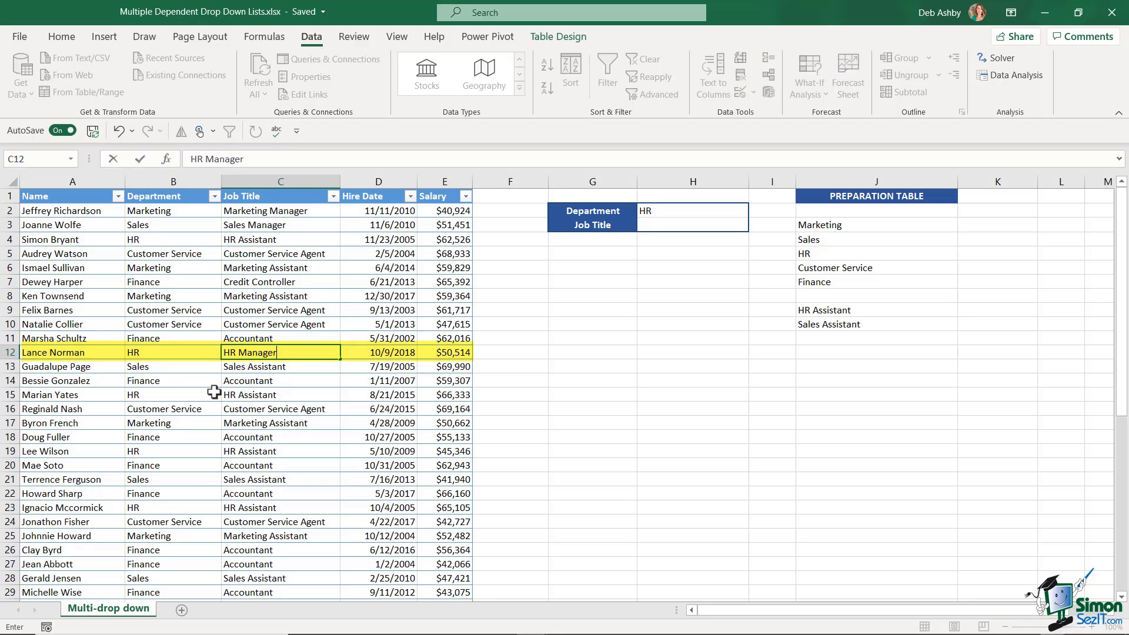
pyautogui.press('Return')
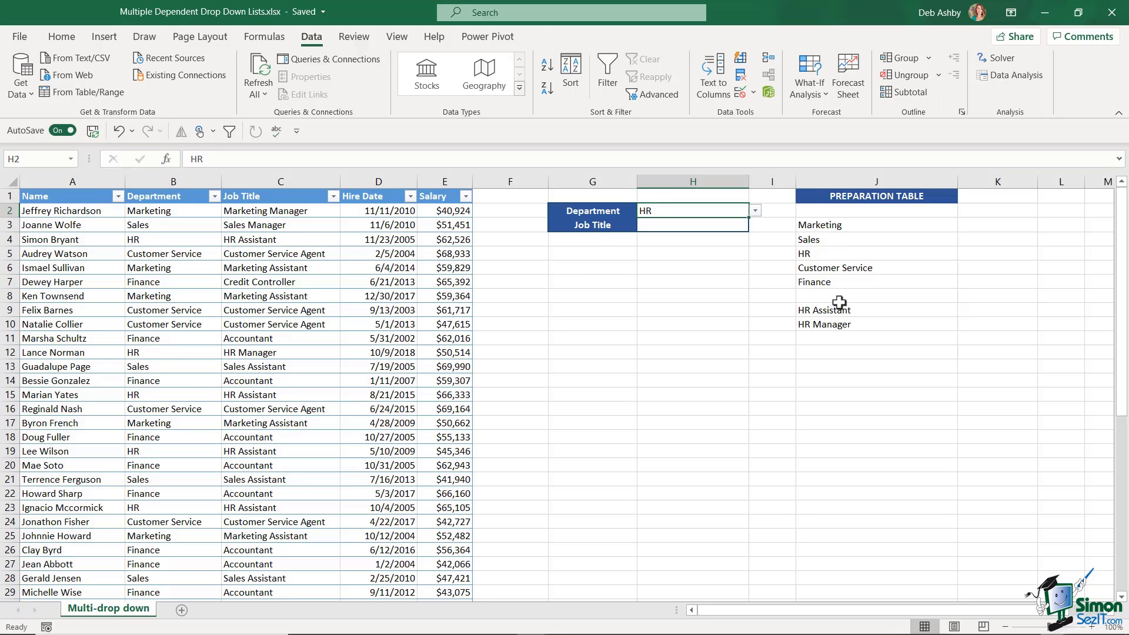
# Add a List data validation dropdown to the Job Title cell H3 with the spill range =$J$9# as the source.
pyautogui.click(689, 230)
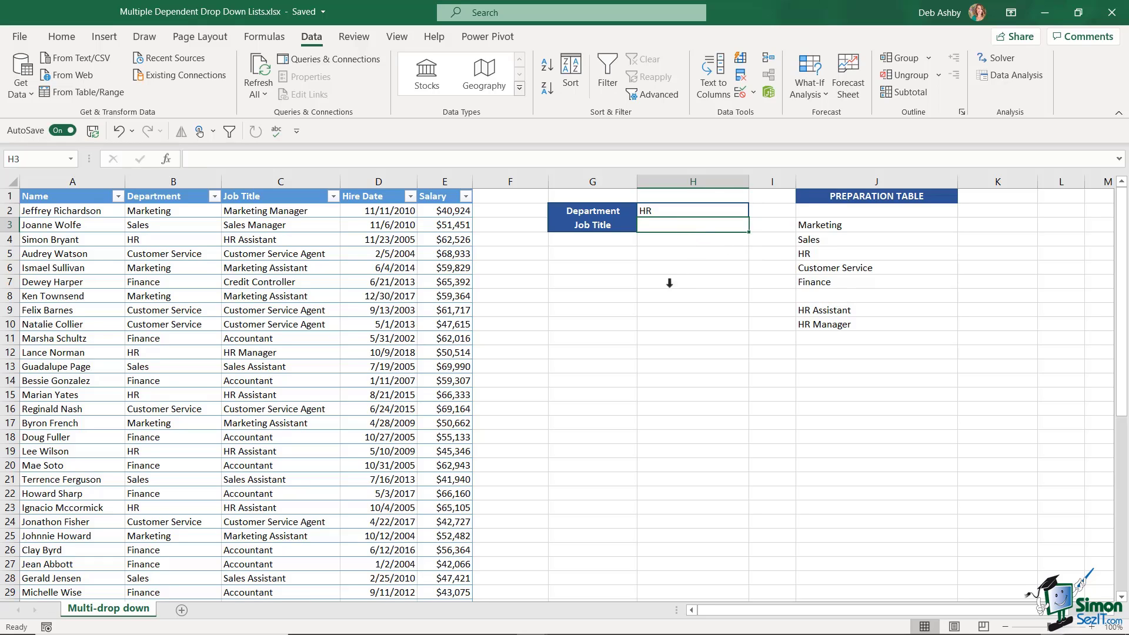
pyautogui.click(754, 92)
pyautogui.click(783, 113)
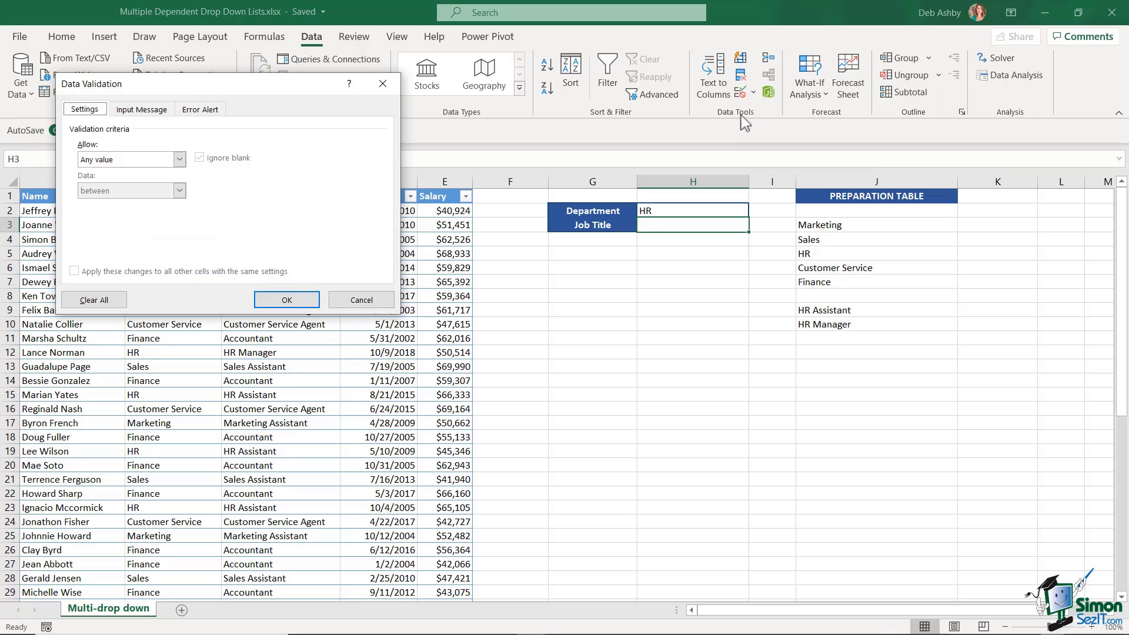
pyautogui.click(179, 159)
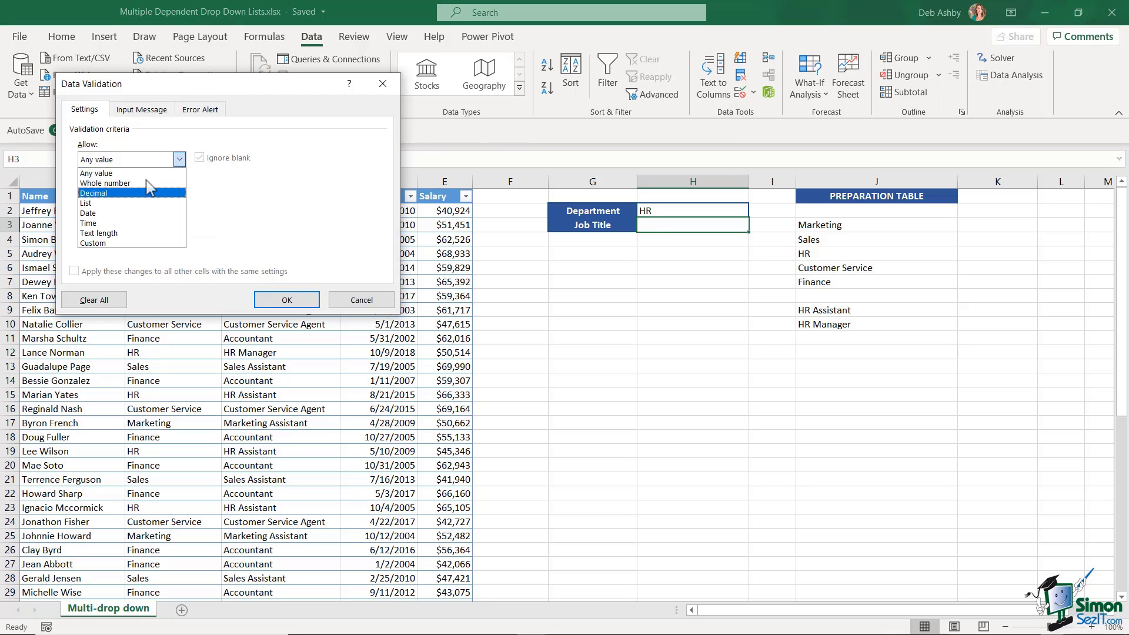
pyautogui.click(109, 199)
pyautogui.click(134, 222)
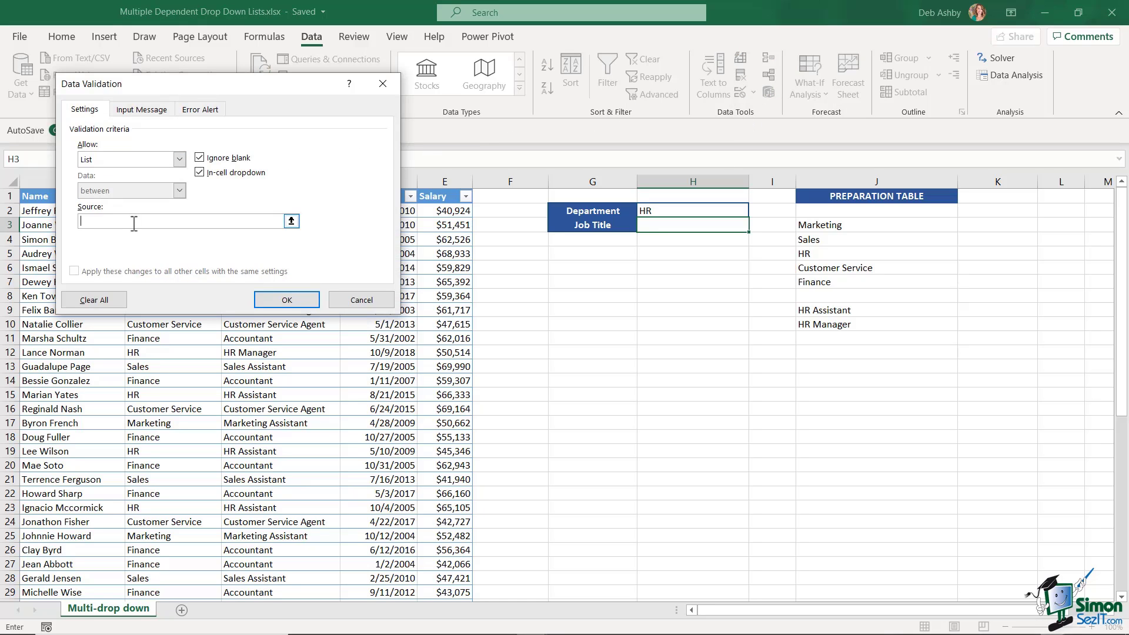
pyautogui.click(845, 312)
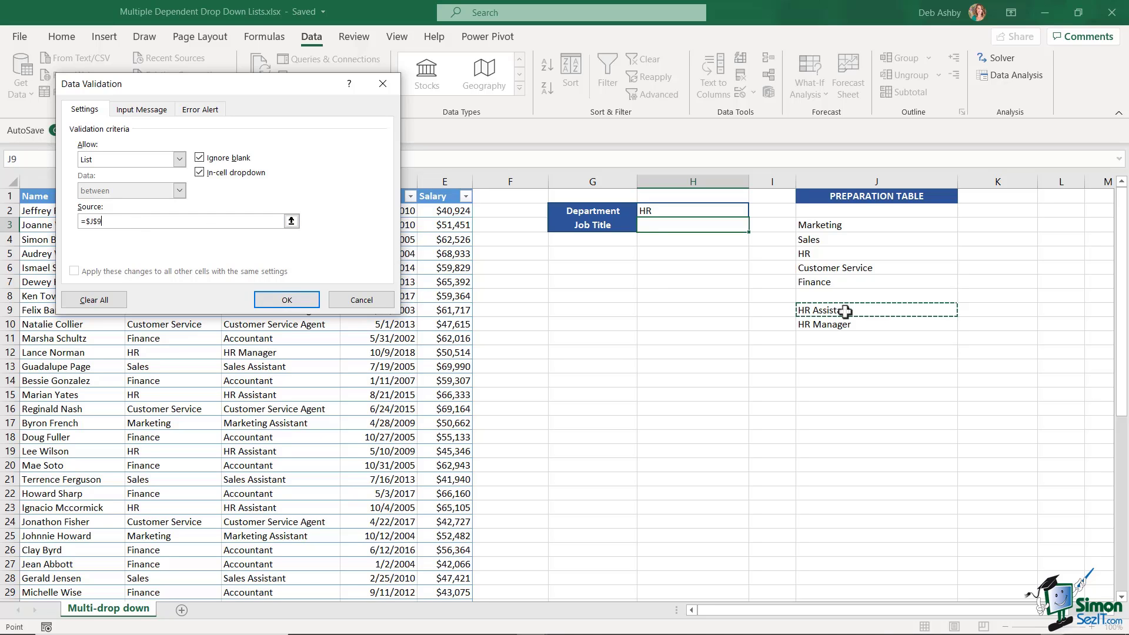
pyautogui.write('#')
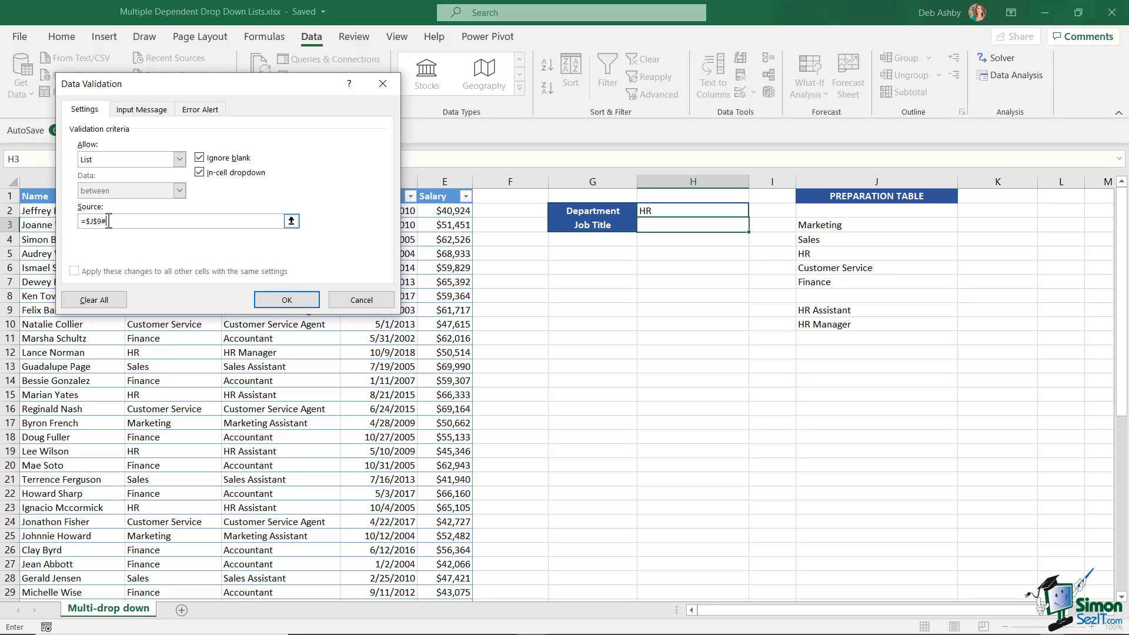
pyautogui.click(284, 300)
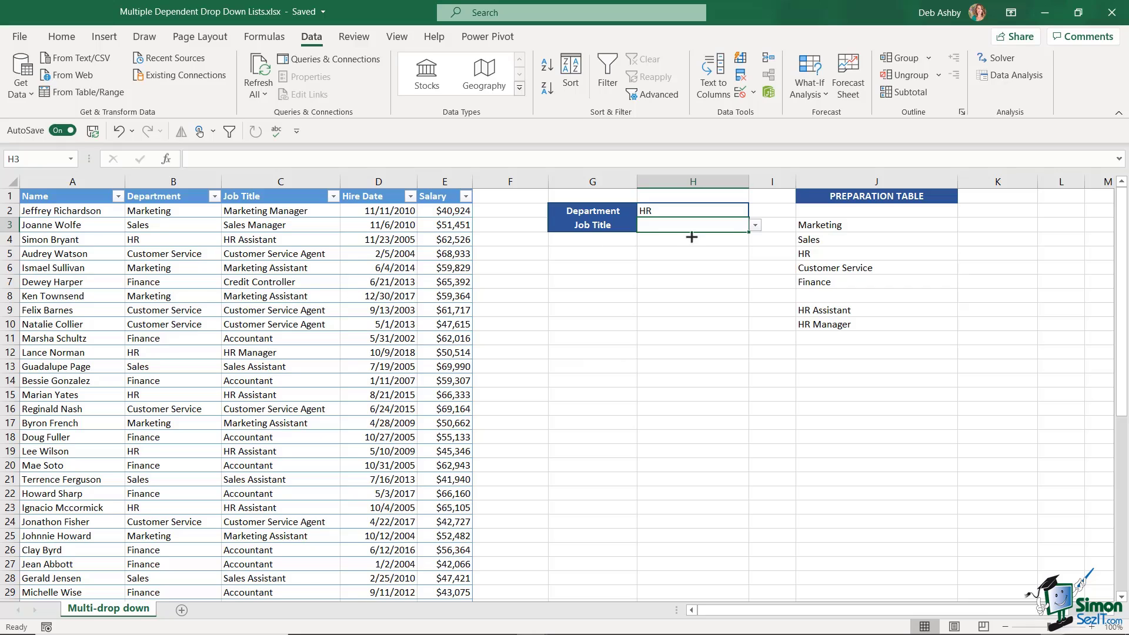
# Test the dependent dropdowns by choosing HR Manager in H3, then Marketing in H2 and Marketing Assistant in H3.
pyautogui.click(755, 226)
pyautogui.click(667, 249)
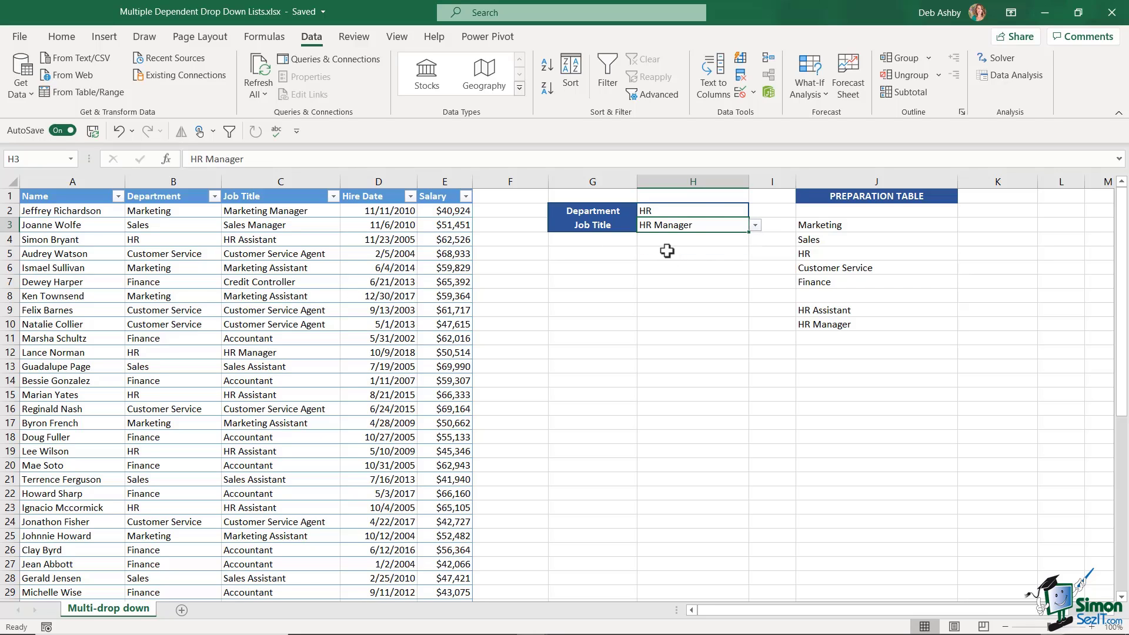
pyautogui.click(712, 211)
pyautogui.click(755, 211)
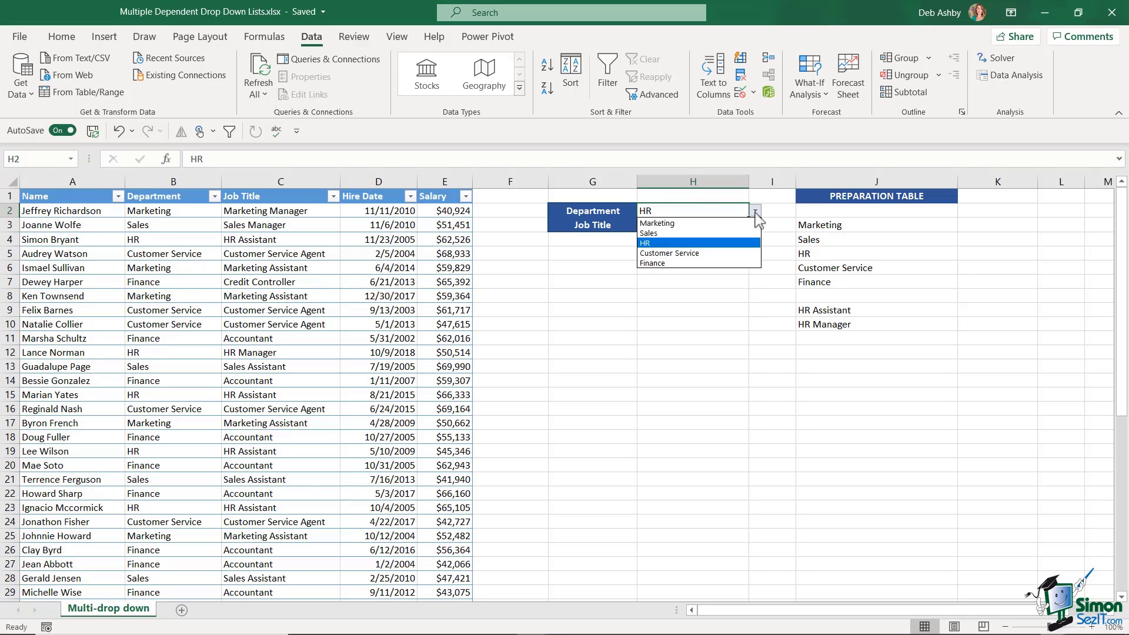
pyautogui.click(657, 223)
pyautogui.click(735, 225)
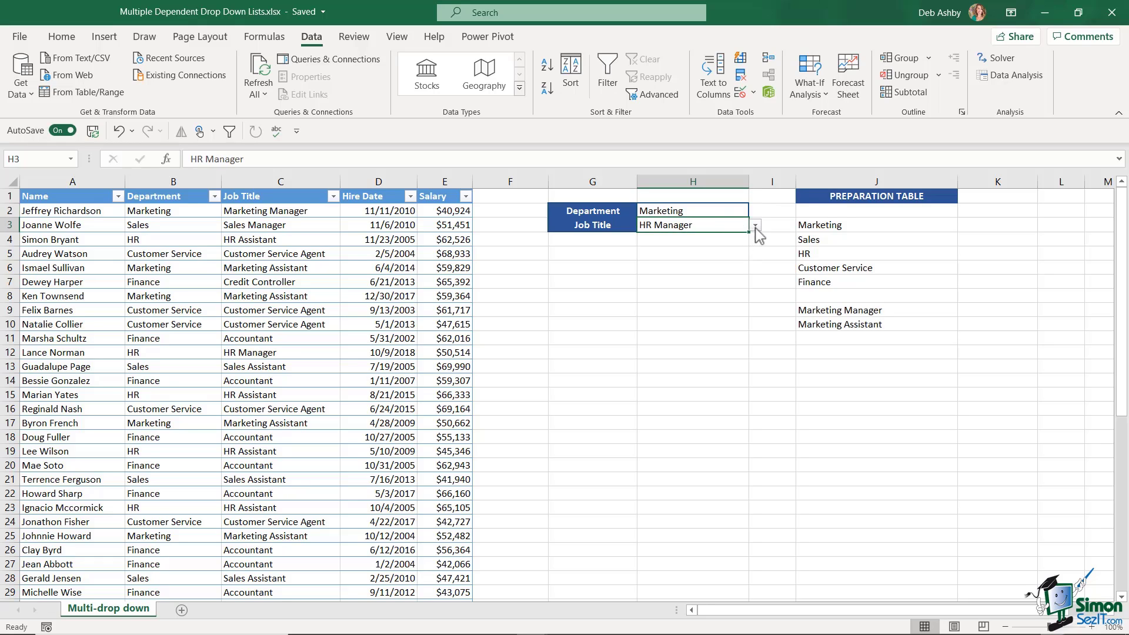
pyautogui.click(755, 225)
pyautogui.click(700, 247)
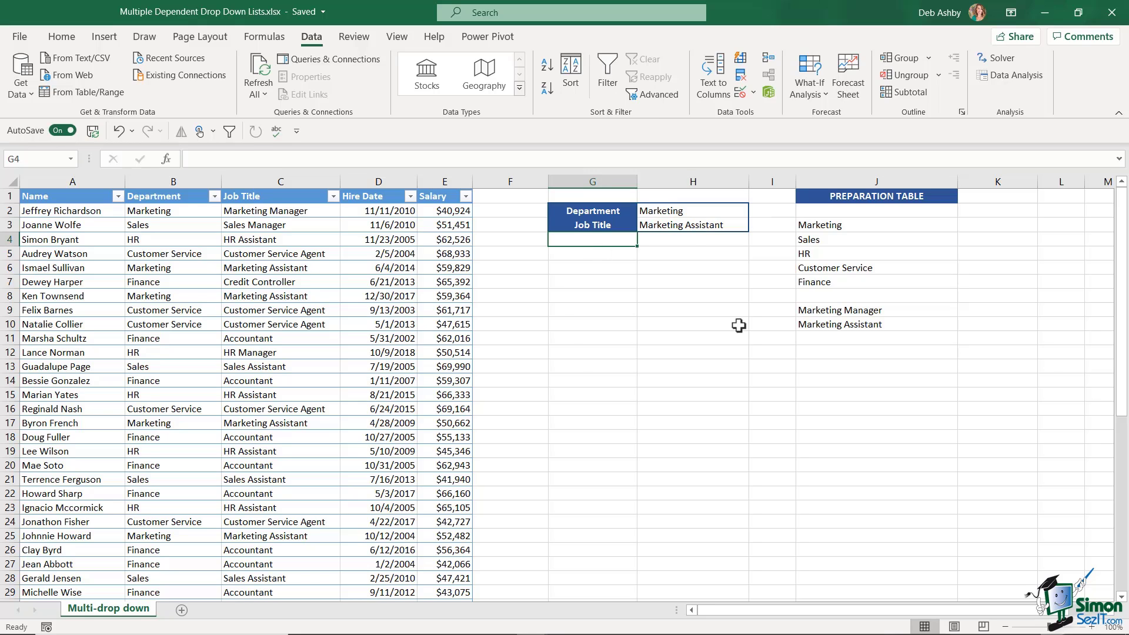
# Add a Name label in G4 and copy the formatting of the Job Title label in G3 onto it.
pyautogui.write('Name')
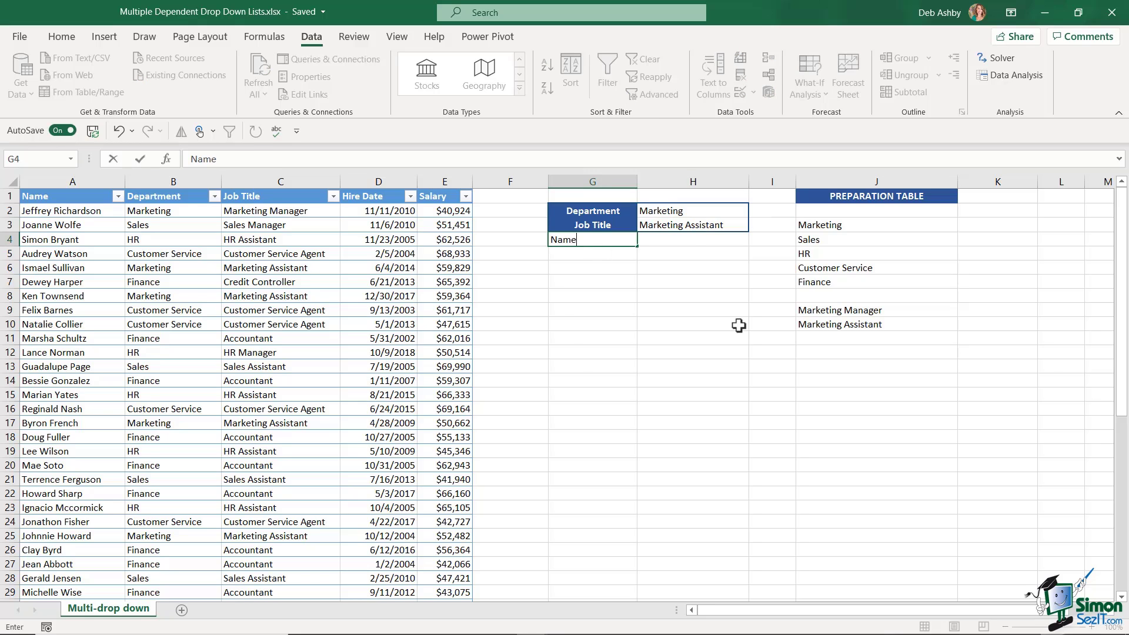
pyautogui.click(739, 325)
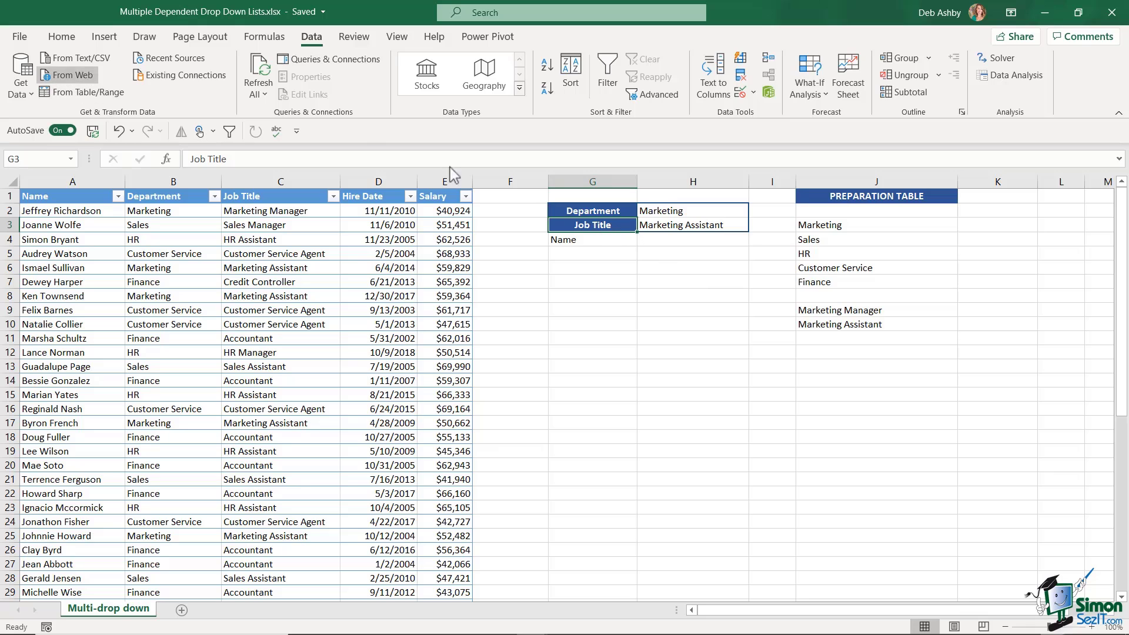
pyautogui.click(62, 37)
pyautogui.click(65, 94)
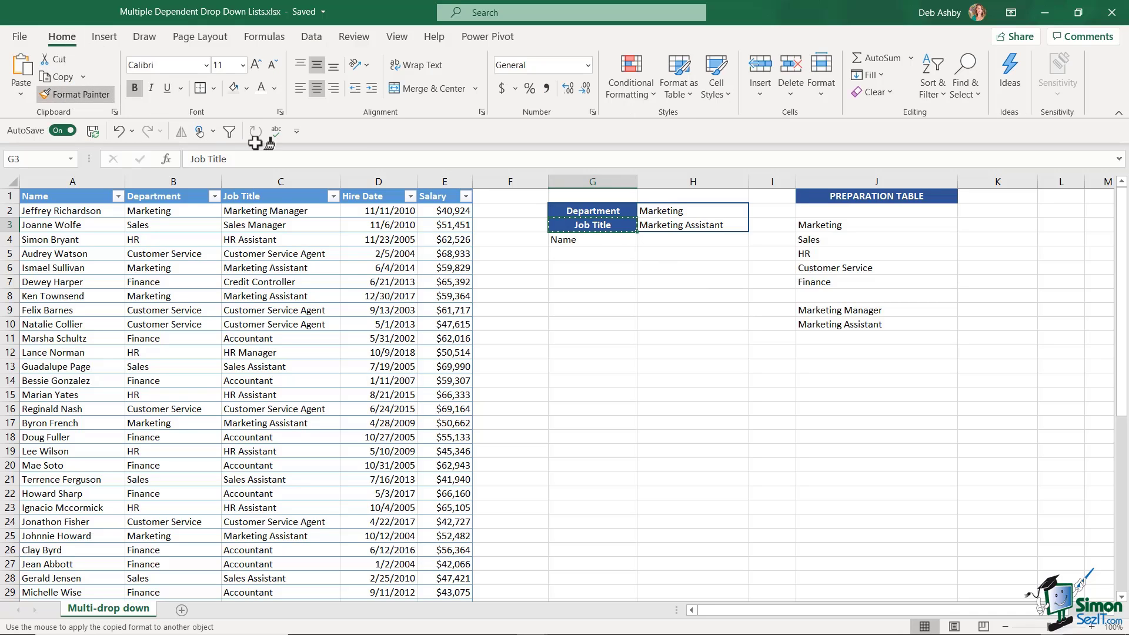
pyautogui.click(609, 240)
pyautogui.press('Right')
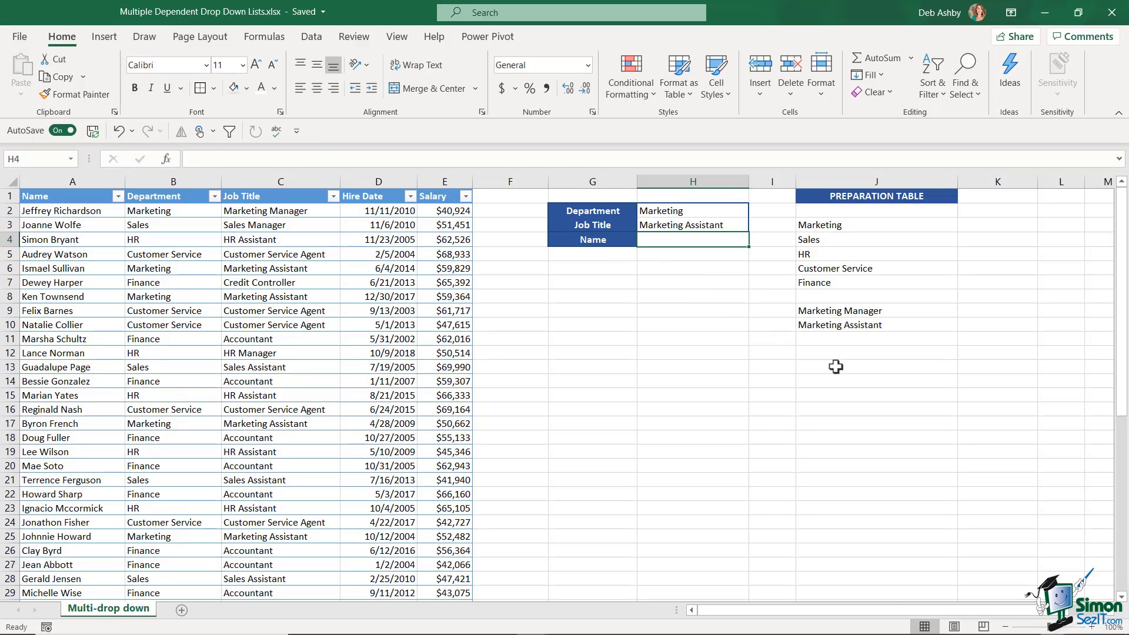
# Enter =FILTER(Employee_Data[Name],Employee_Data[Job Title]=H3) in cell J13 of the preparation table.
pyautogui.click(836, 366)
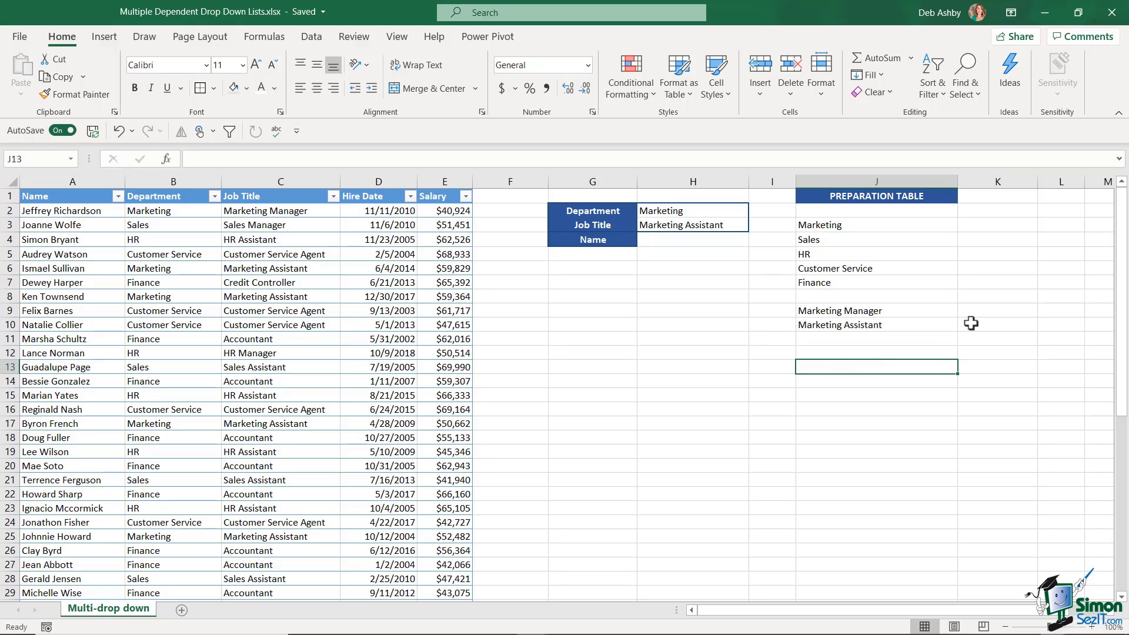
pyautogui.scroll(-4, 72, 257)
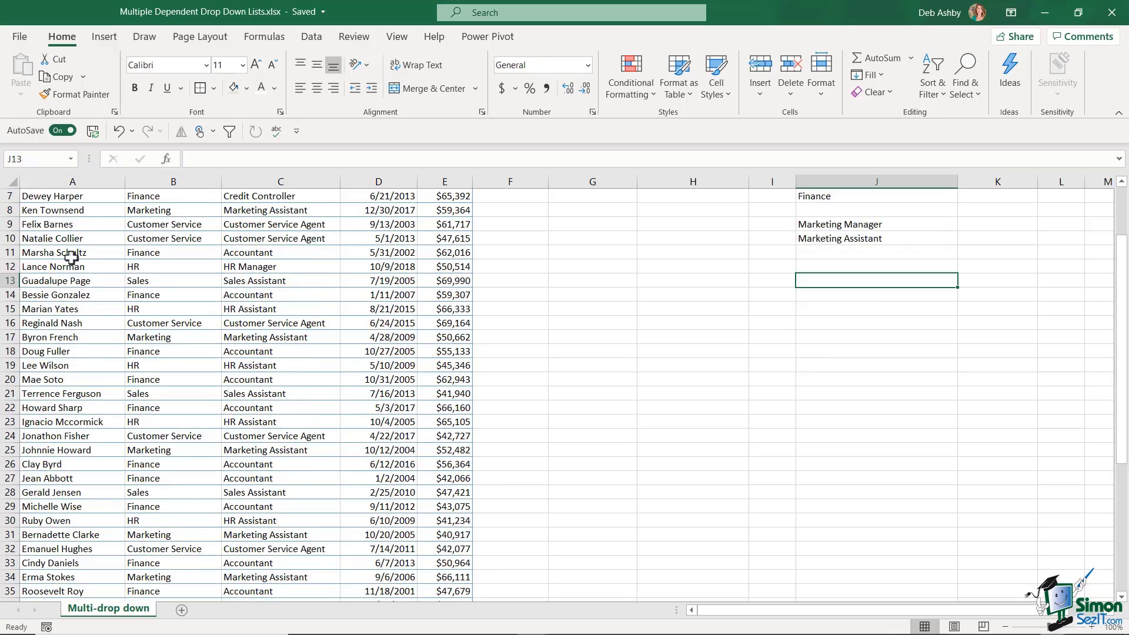
pyautogui.scroll(-5, 72, 257)
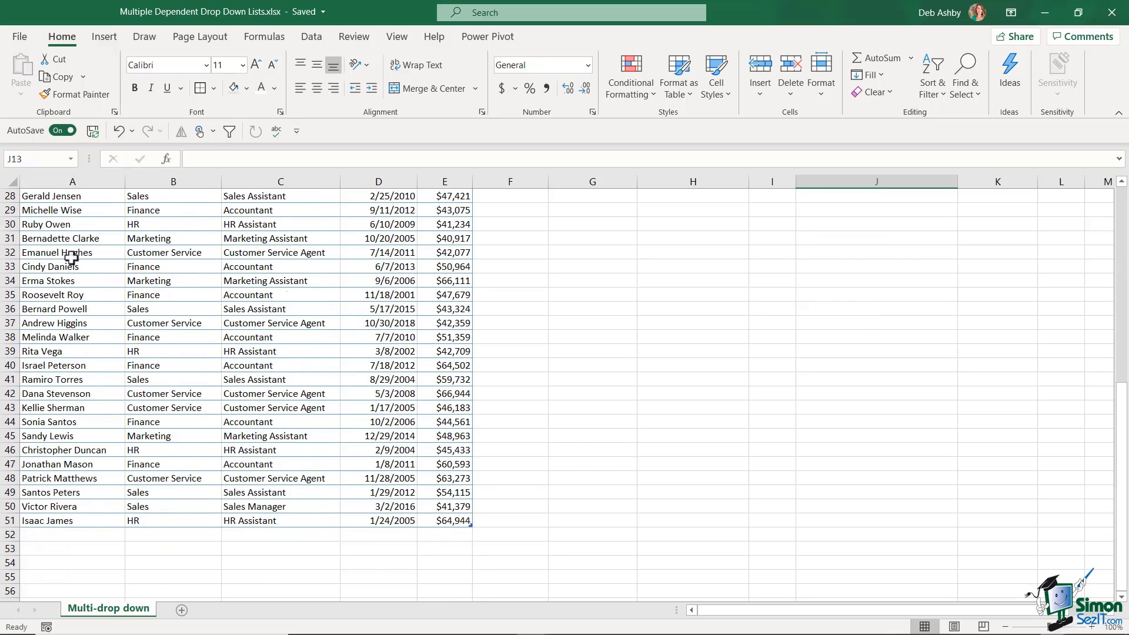
pyautogui.scroll(9, 71, 257)
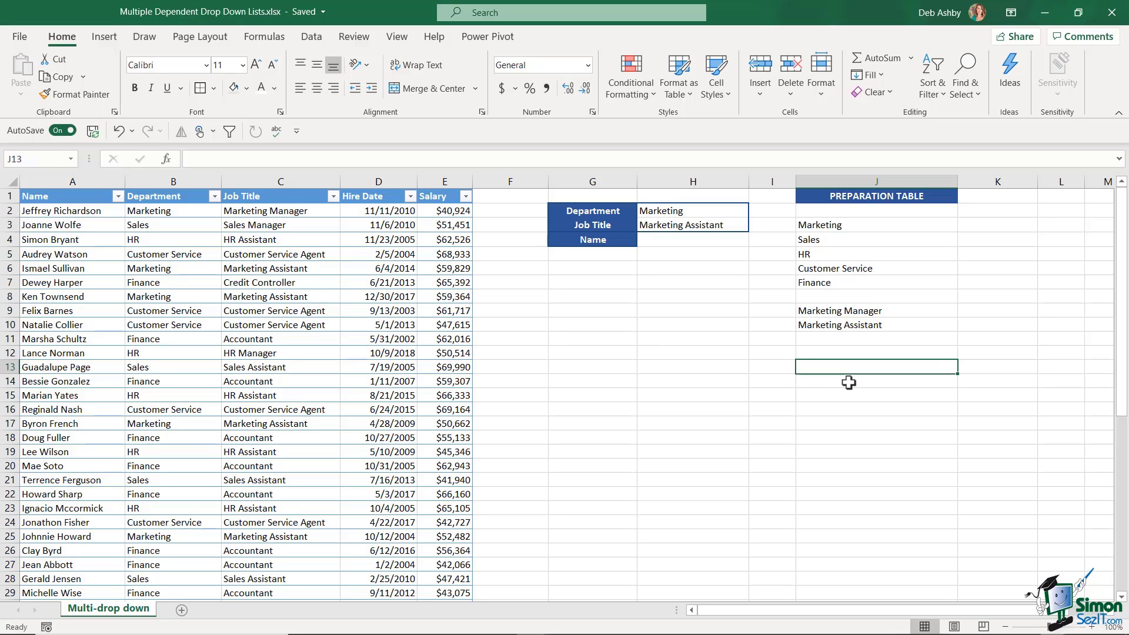
pyautogui.write('=FILTER(')
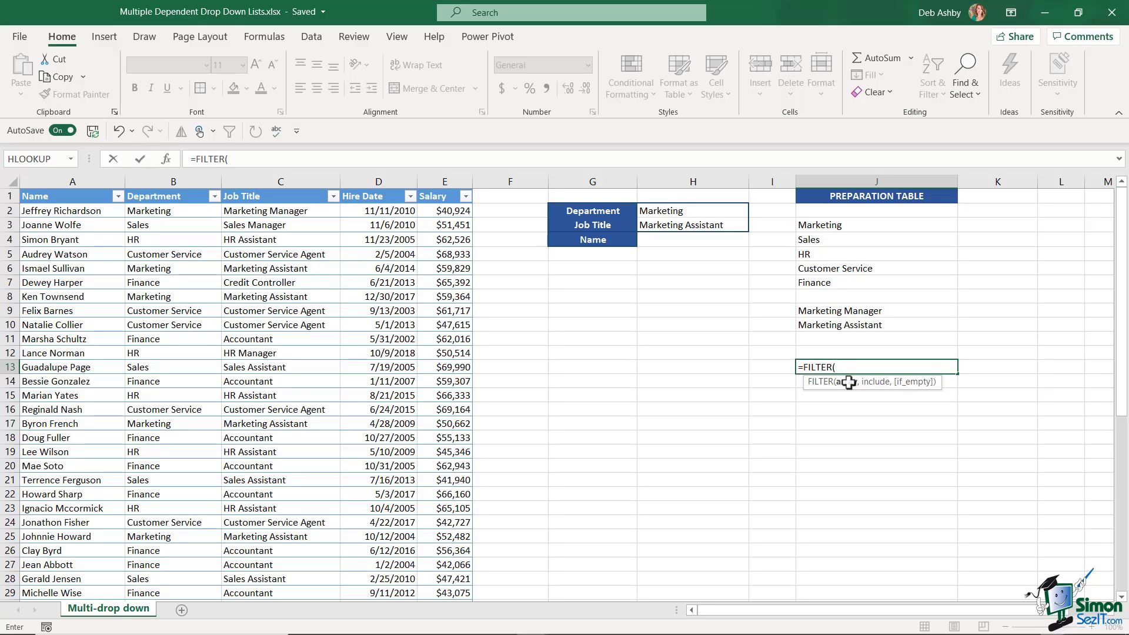
pyautogui.click(65, 190)
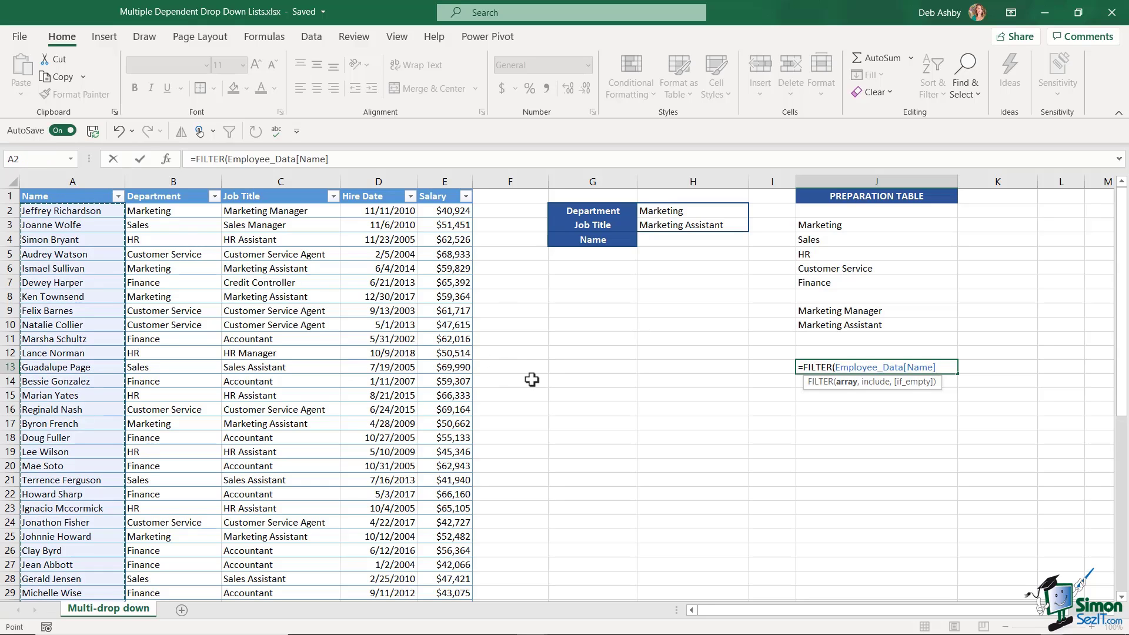
pyautogui.write(',')
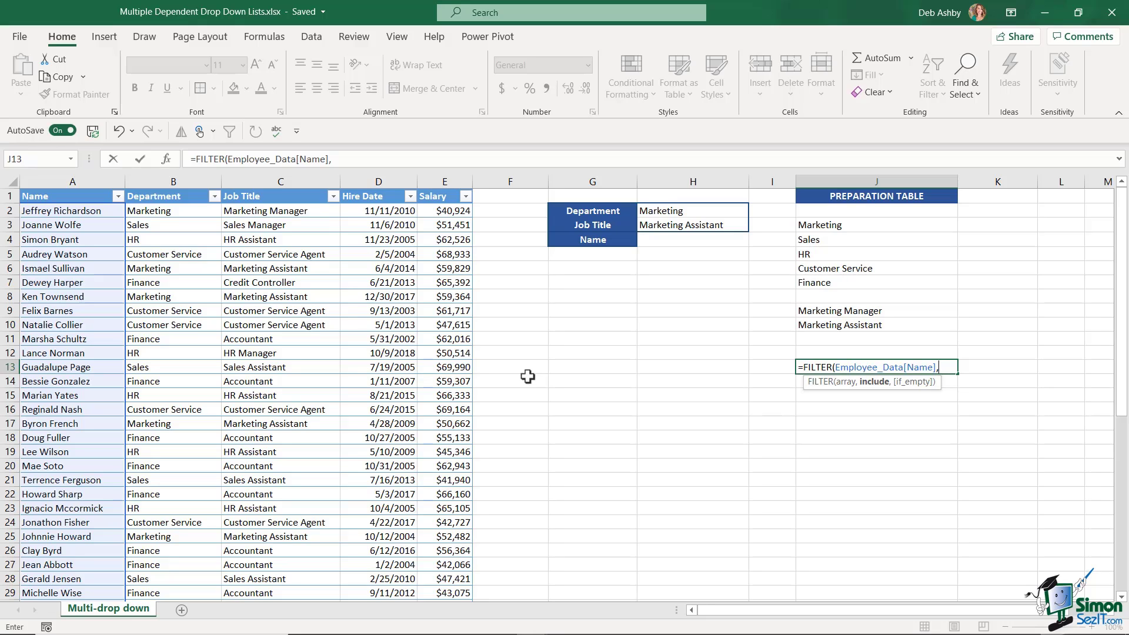
pyautogui.click(283, 184)
pyautogui.write('=')
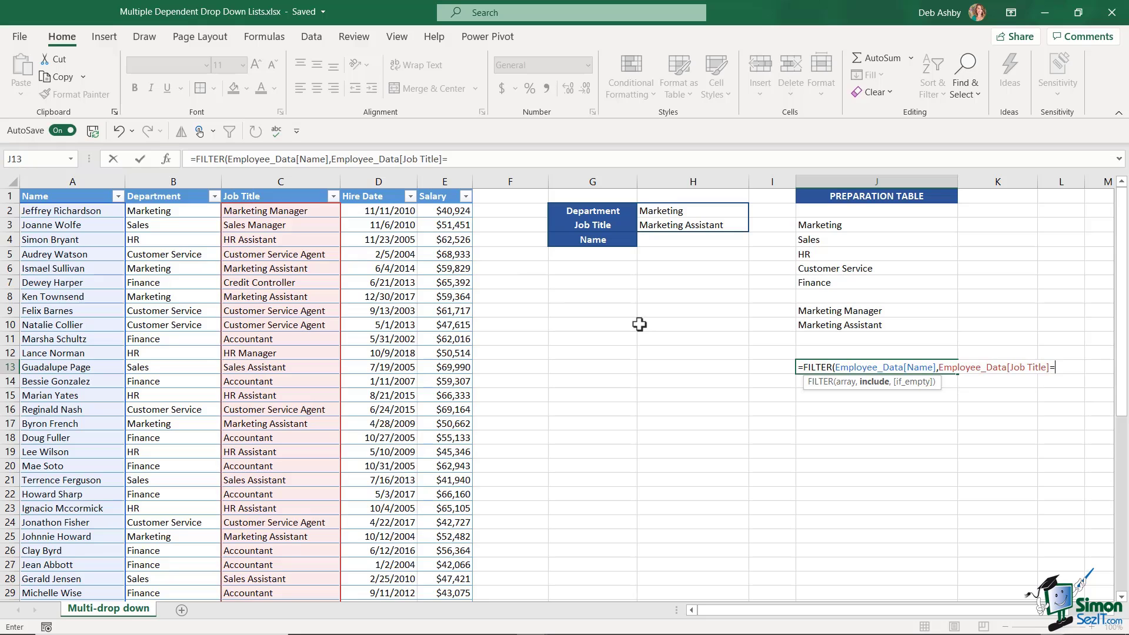
pyautogui.click(698, 226)
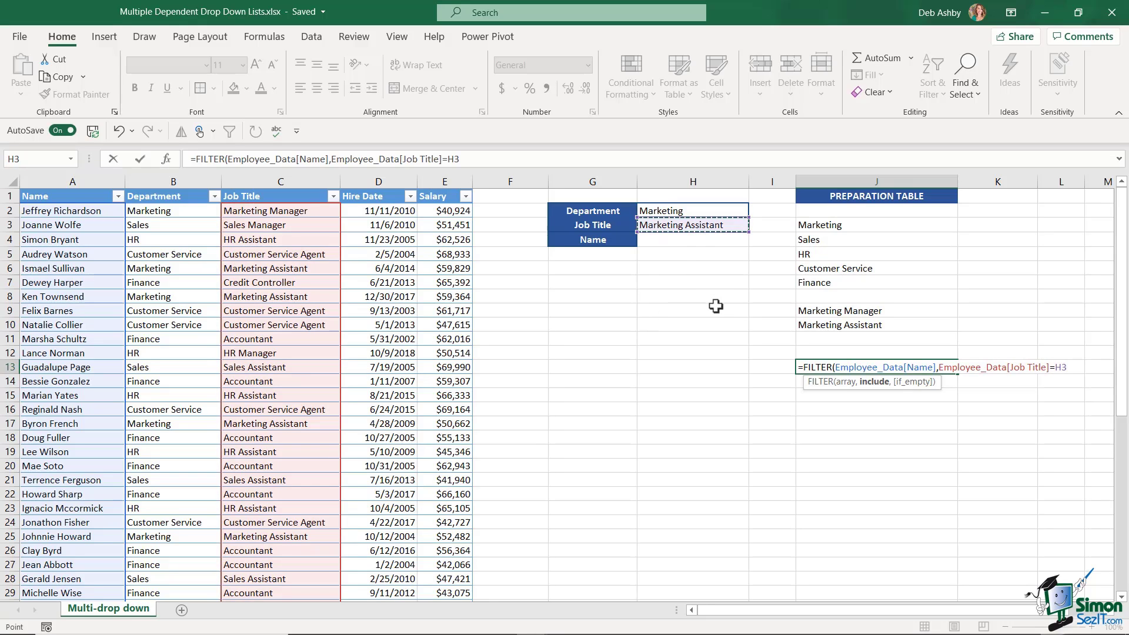
pyautogui.press('Return')
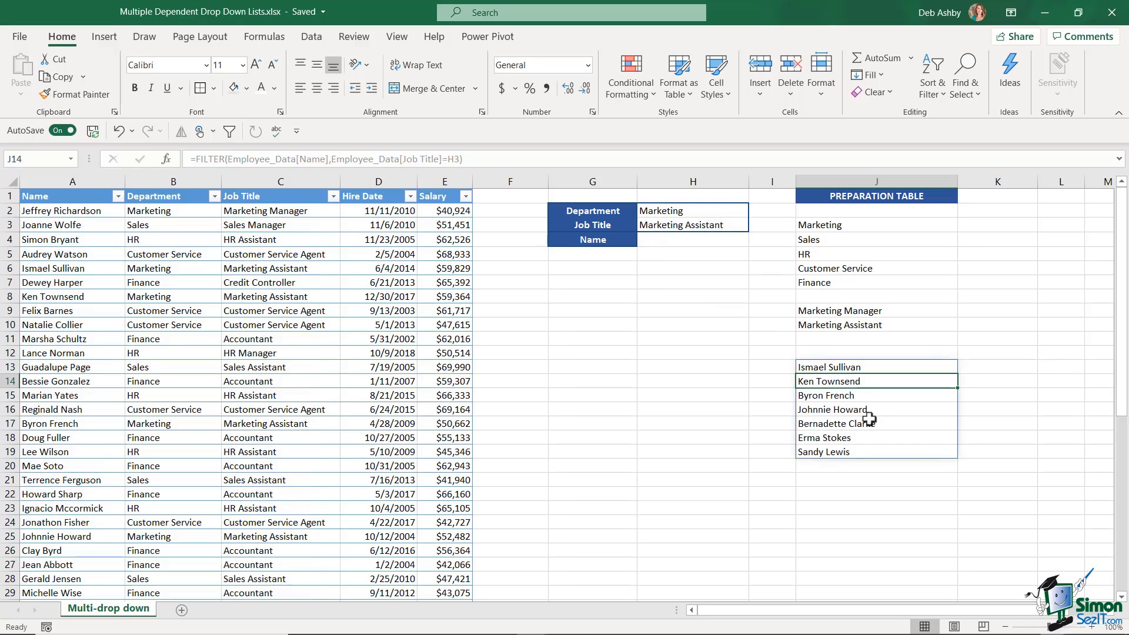
# Test the name list formula by choosing Sales as the Department in H2 and Sales Assistant as the Job Title in H3.
pyautogui.click(708, 212)
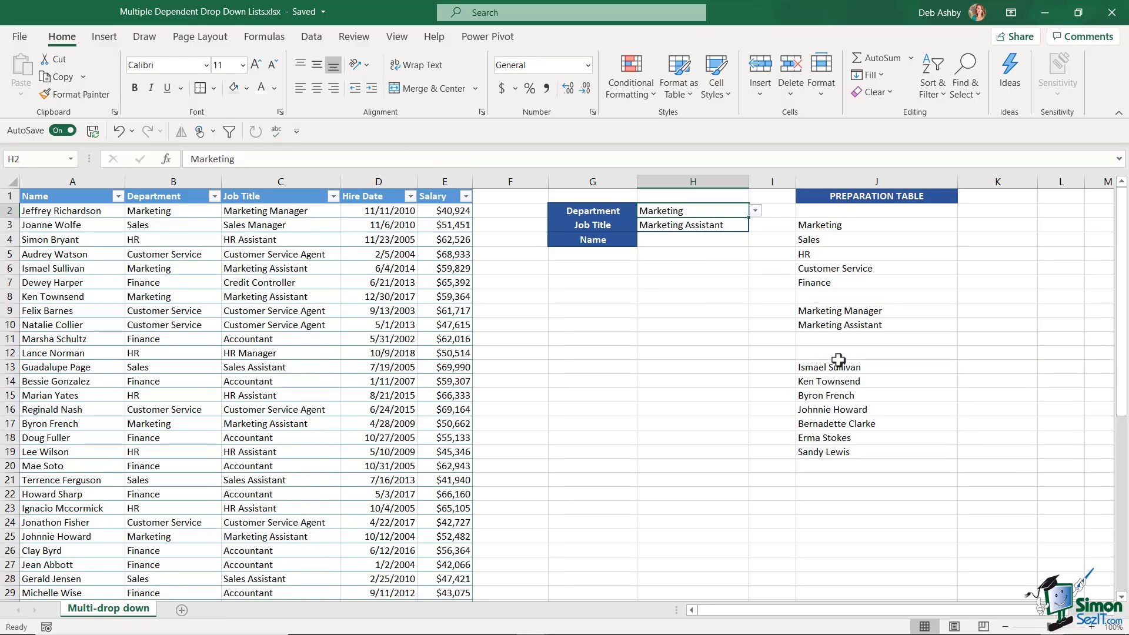
pyautogui.click(755, 211)
pyautogui.click(709, 233)
pyautogui.click(743, 226)
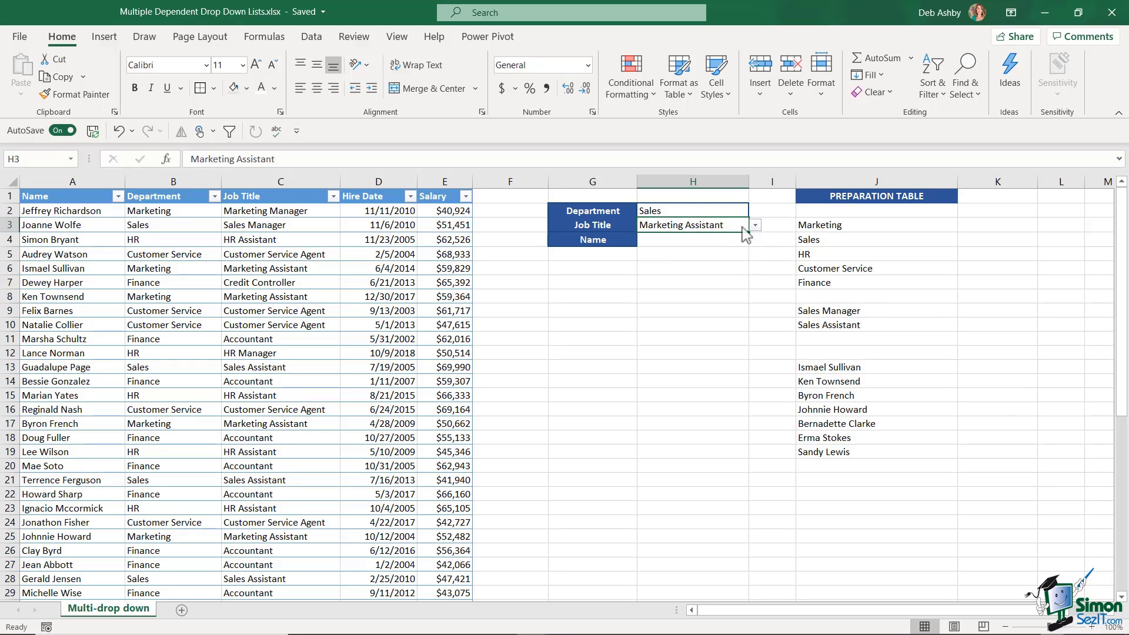
pyautogui.click(755, 225)
pyautogui.click(709, 248)
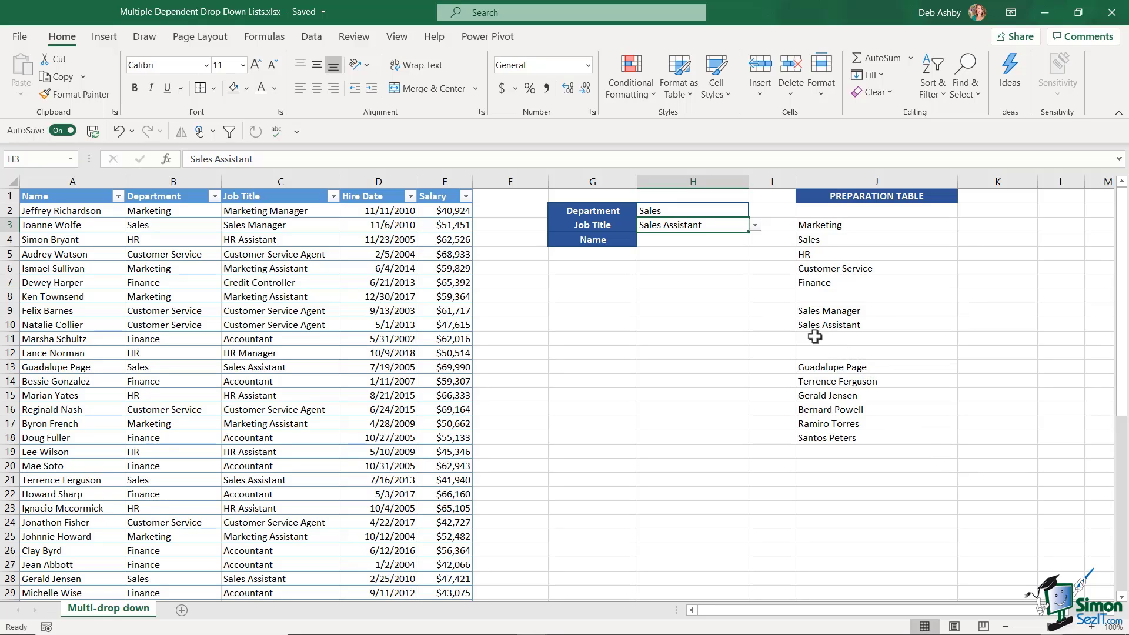
# Add a List data validation dropdown with source =$J$13# to the Name cell H4 and choose the fourth employee from it.
pyautogui.click(673, 241)
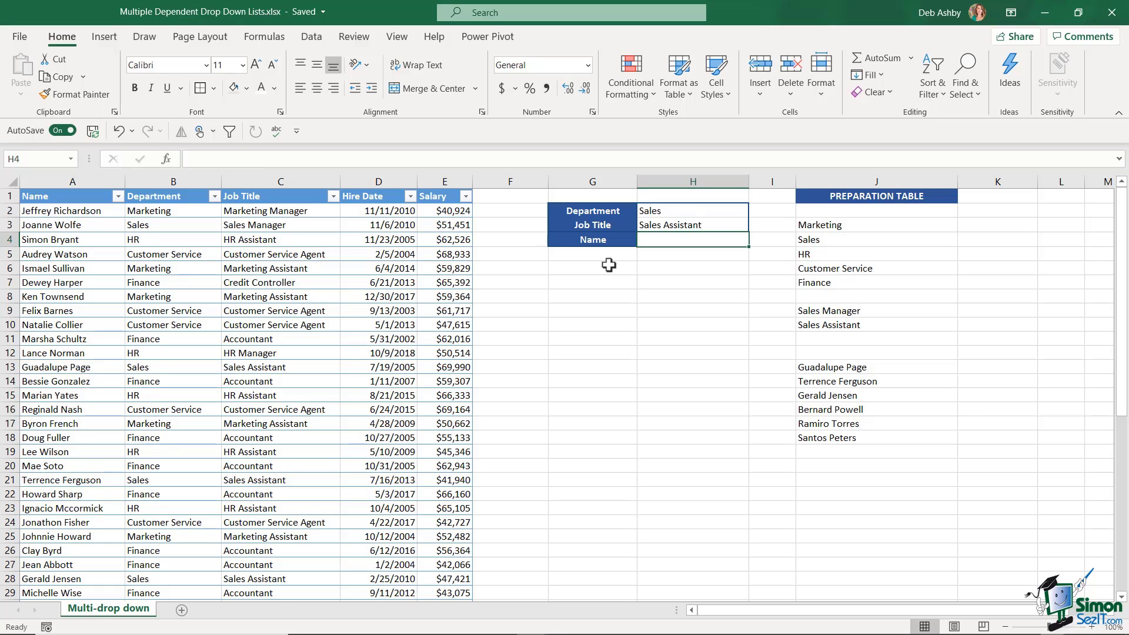
pyautogui.click(312, 37)
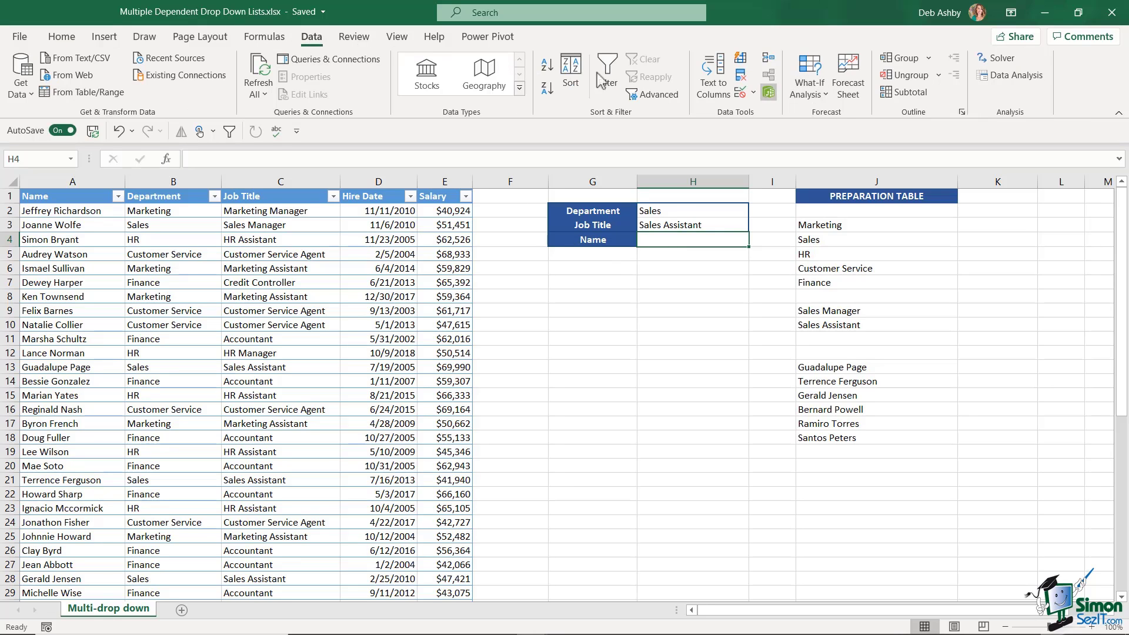
pyautogui.click(755, 93)
pyautogui.click(788, 108)
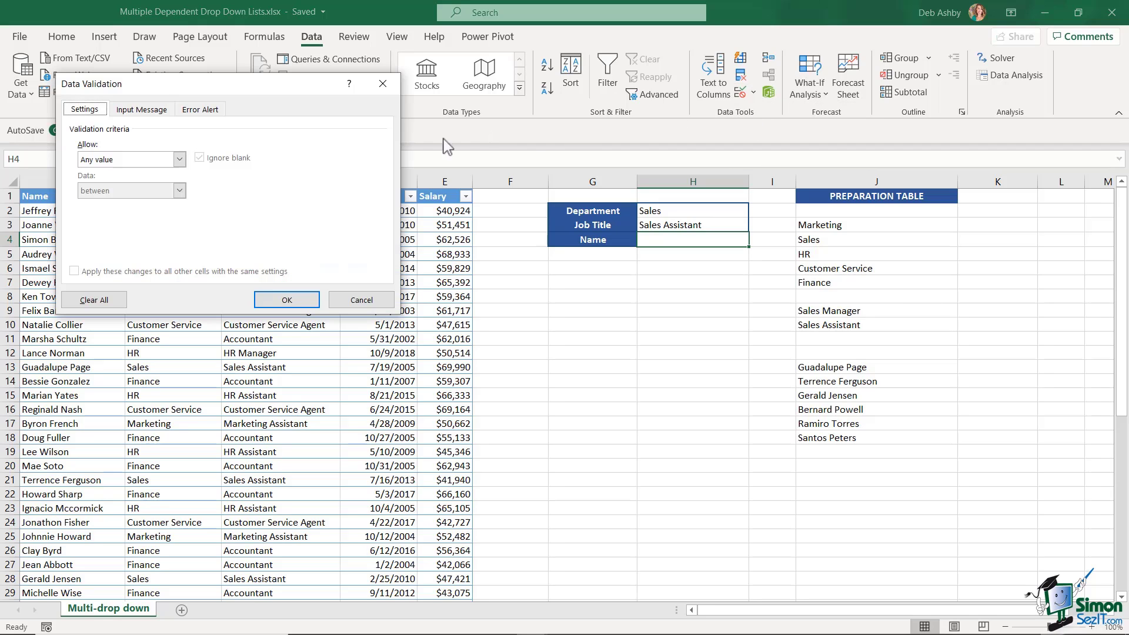
pyautogui.click(179, 159)
pyautogui.click(95, 202)
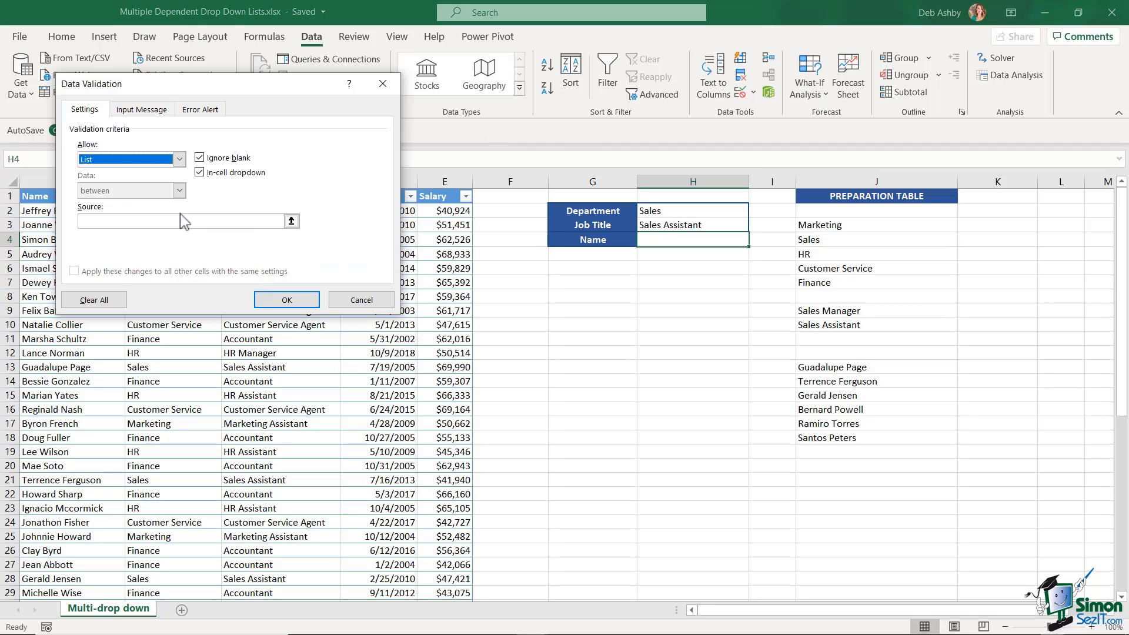
pyautogui.click(242, 222)
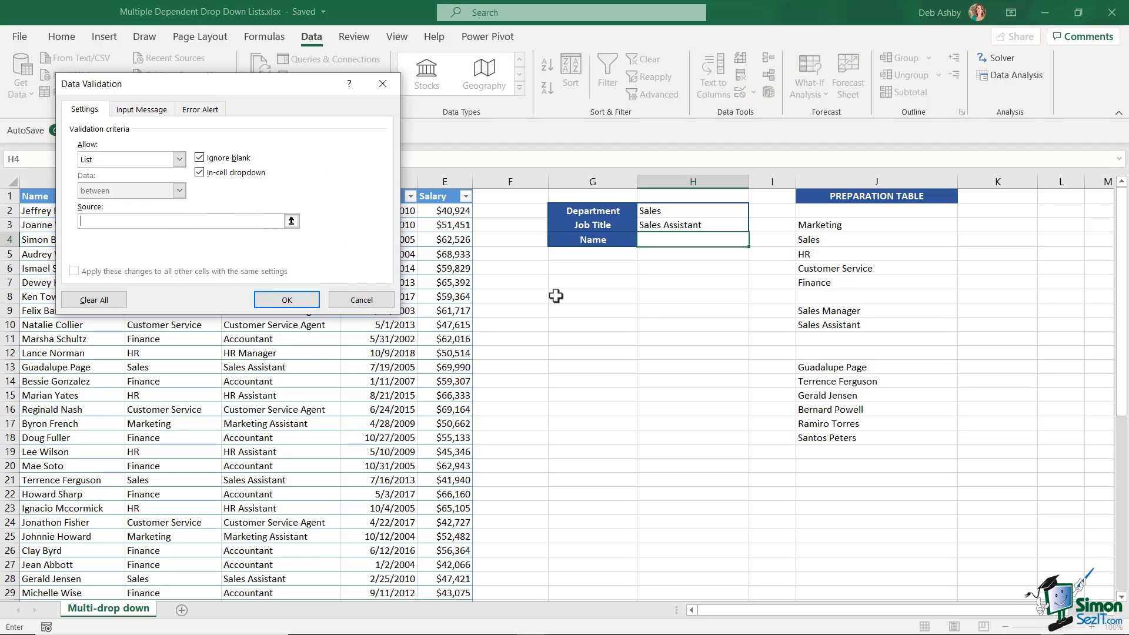
pyautogui.click(873, 369)
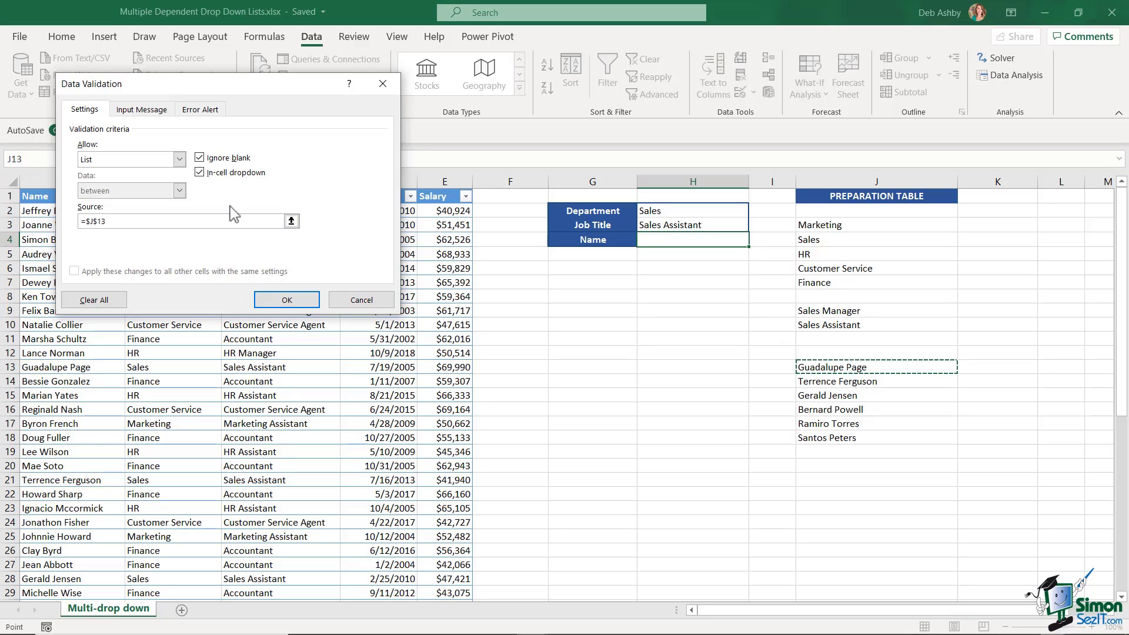
pyautogui.write('#')
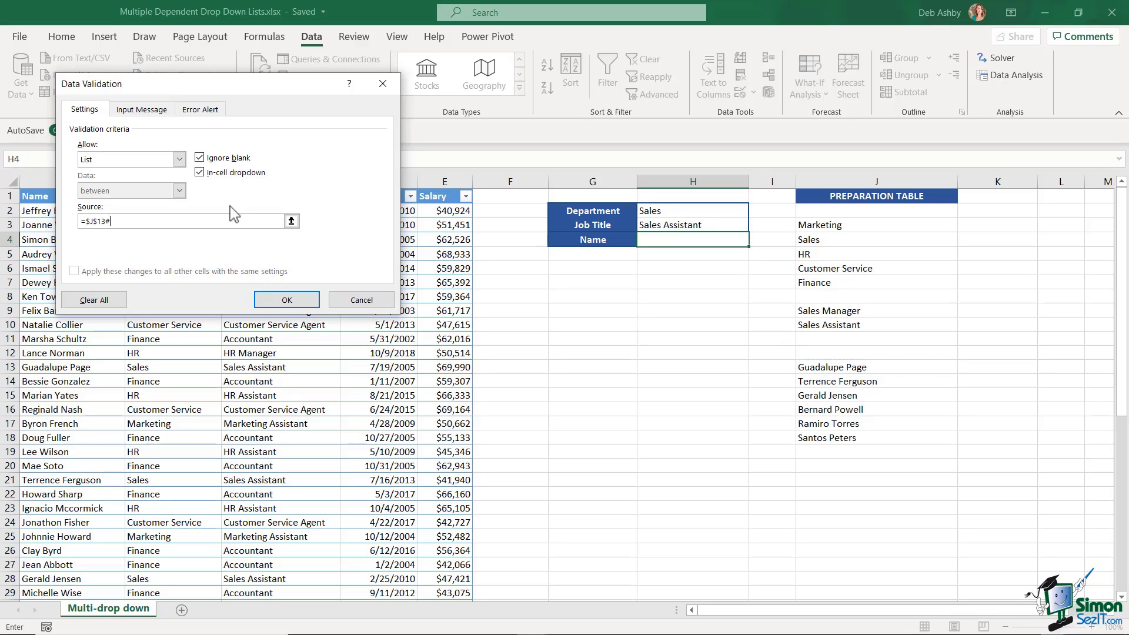
pyautogui.click(288, 300)
pyautogui.click(755, 240)
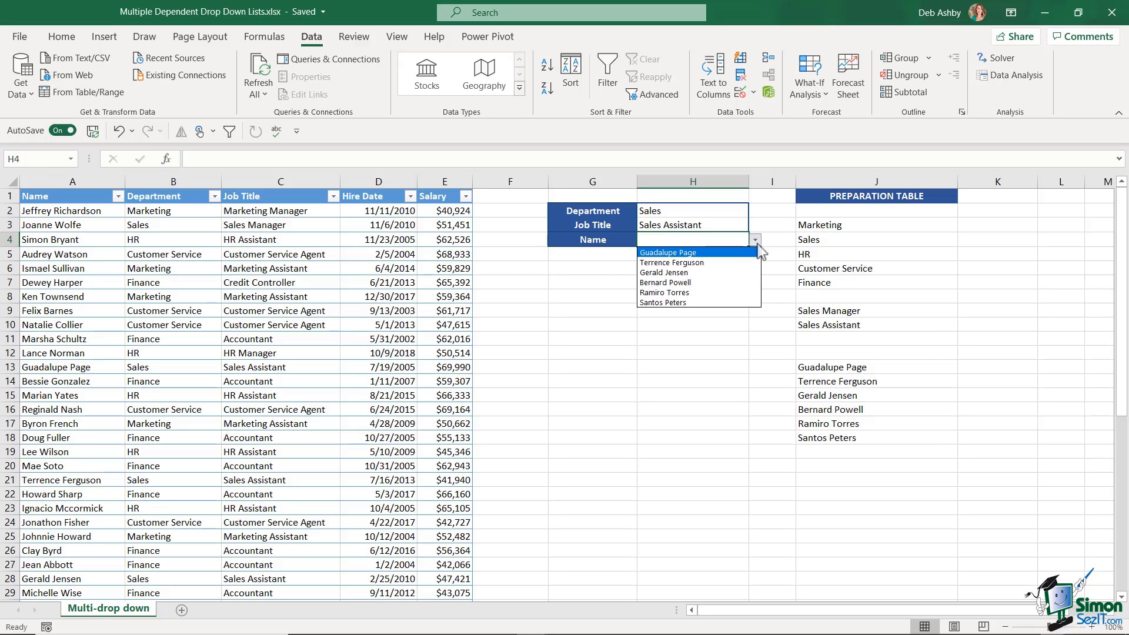
pyautogui.click(685, 284)
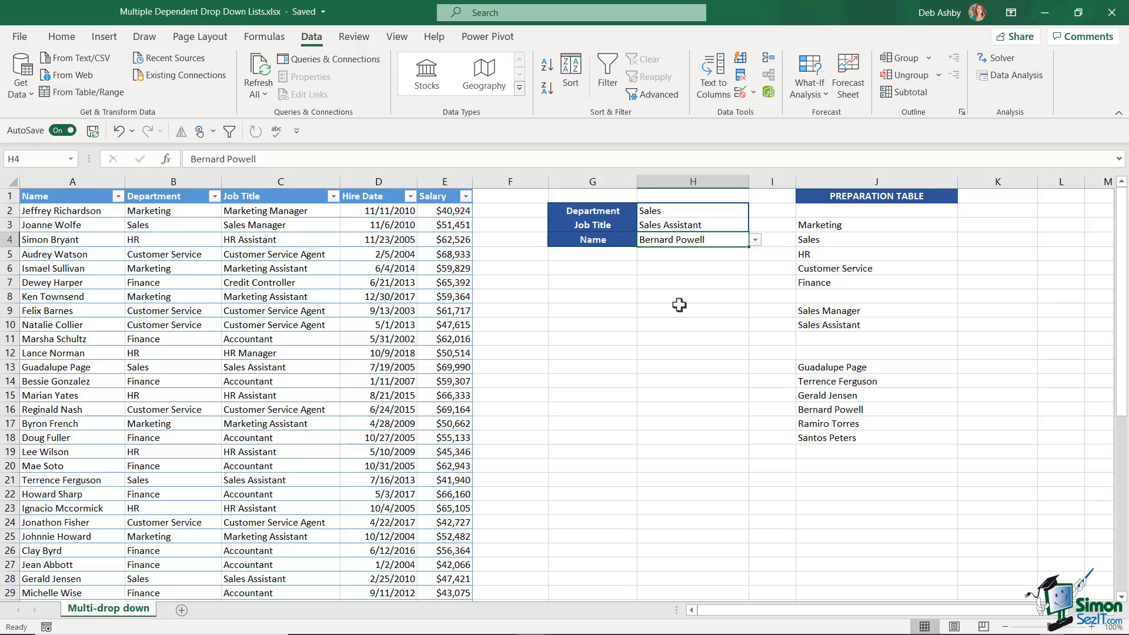
# Hide column J containing the preparation table.
pyautogui.click(823, 181)
pyautogui.rightClick(827, 182)
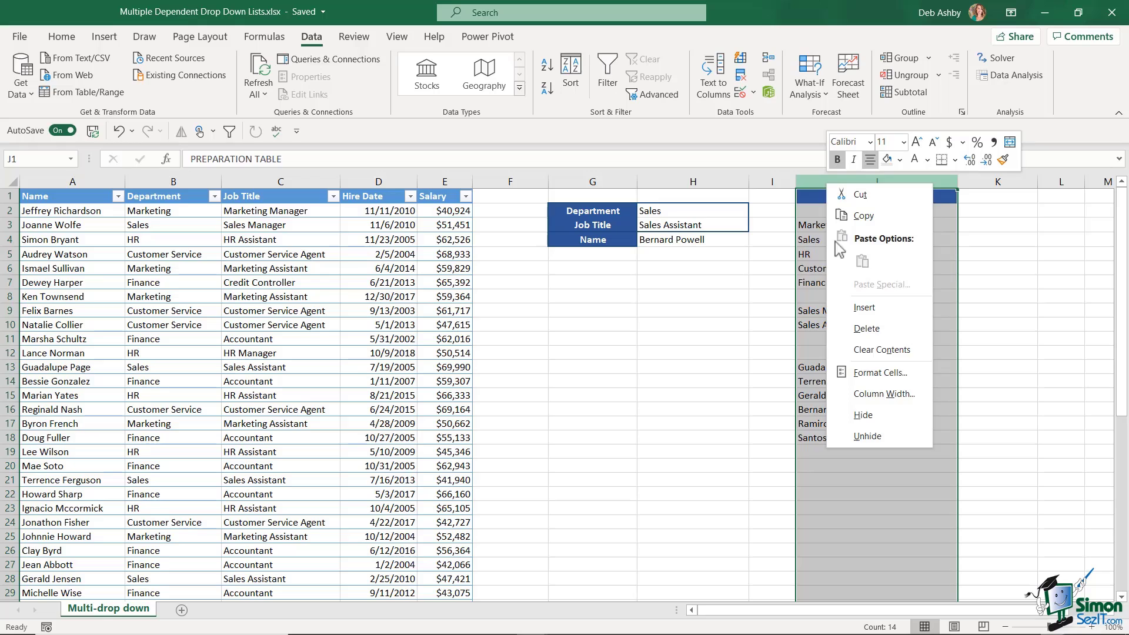
pyautogui.click(862, 418)
pyautogui.click(676, 365)
pyautogui.click(930, 410)
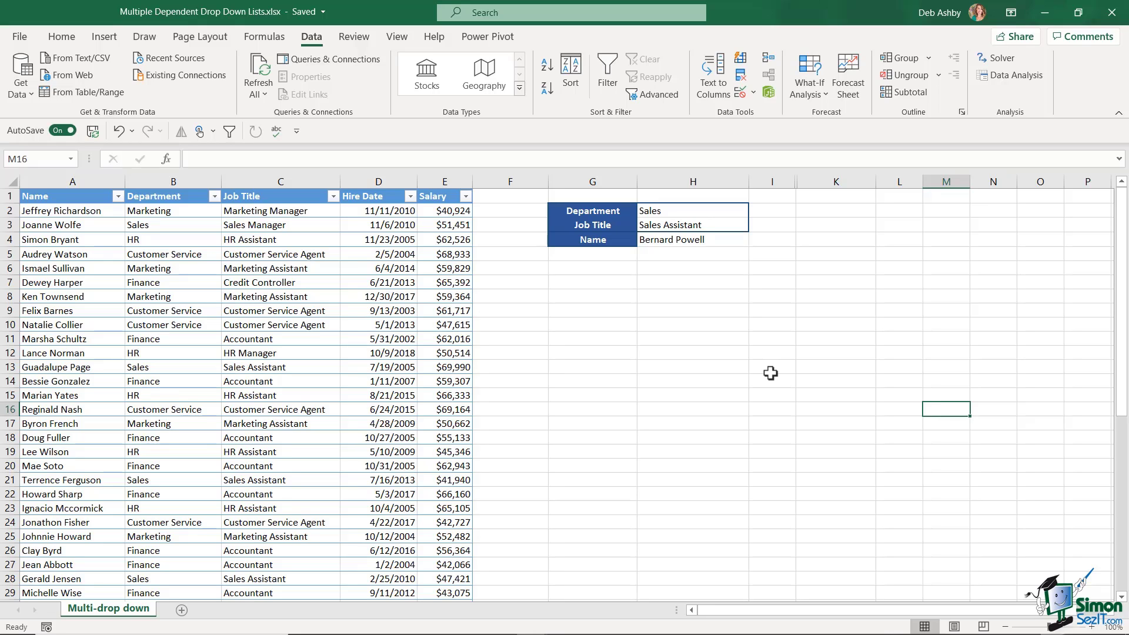
# Add a Salary label in G8 and copy the formatting of the Job Title row G3:H3 onto G8:H8.
pyautogui.click(592, 306)
pyautogui.write('Sa')
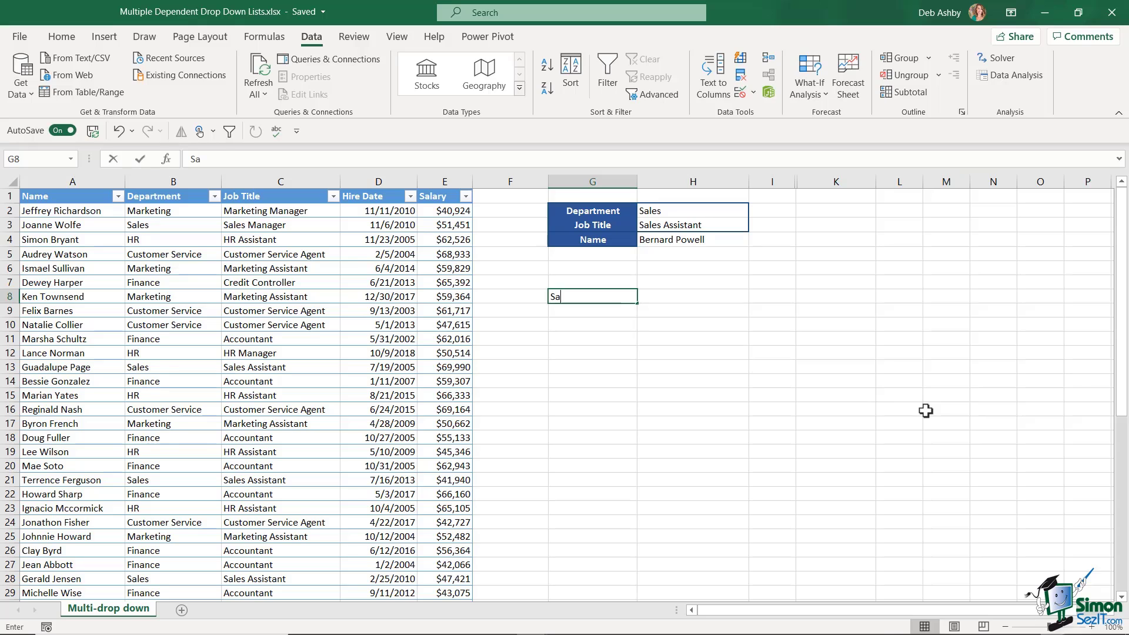
pyautogui.write('lary')
pyautogui.click(678, 413)
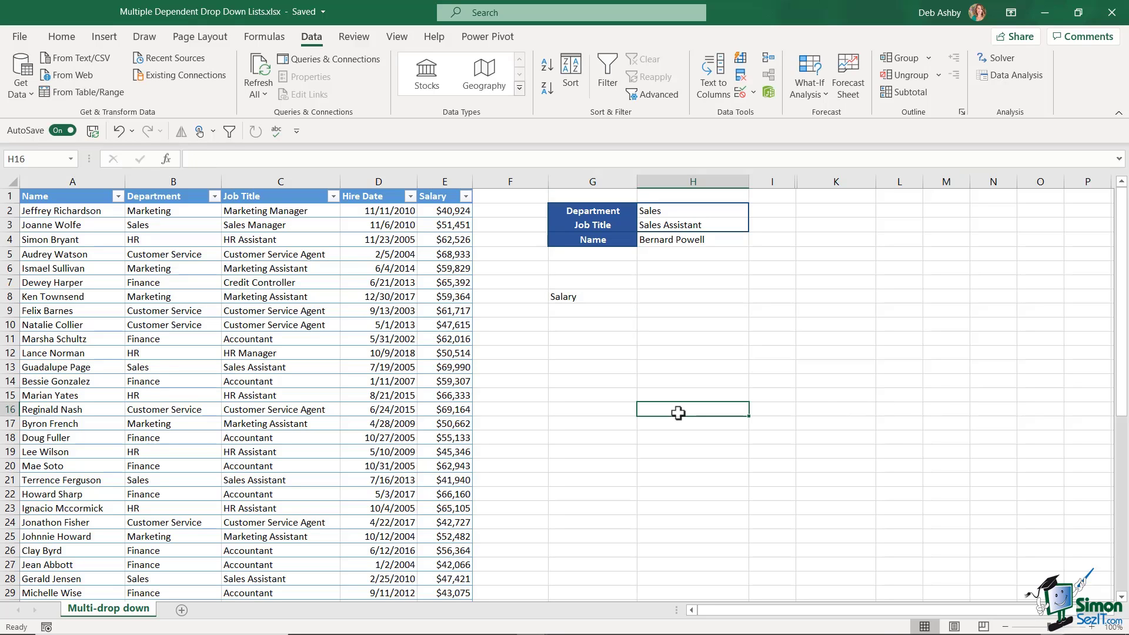
pyautogui.moveTo(582, 226); pyautogui.dragTo(715, 228)
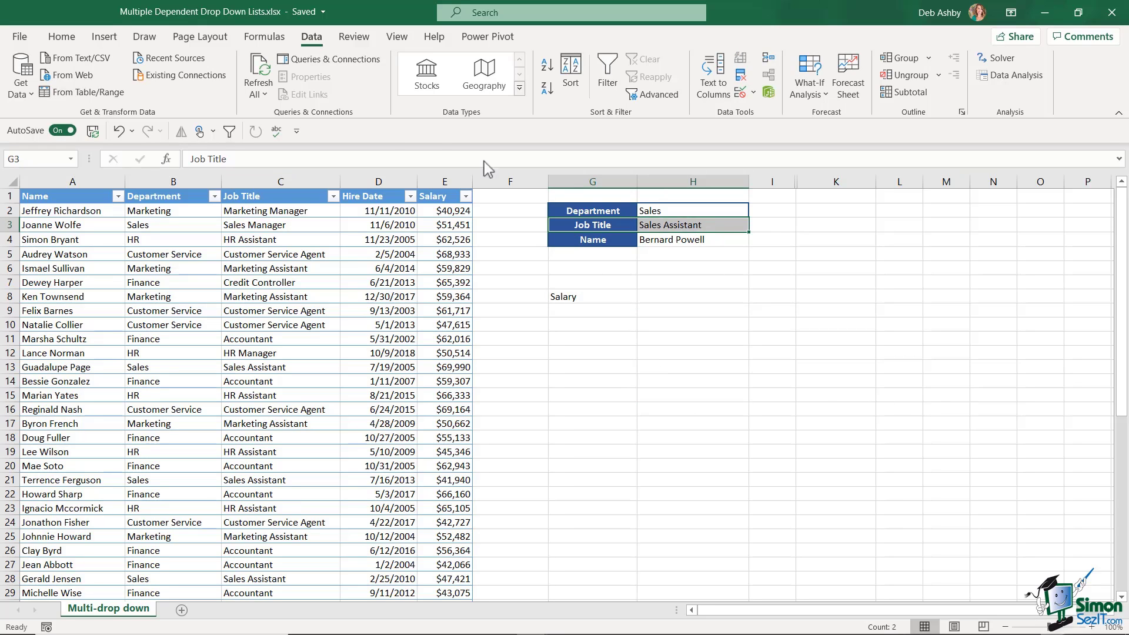
pyautogui.click(62, 36)
pyautogui.click(76, 94)
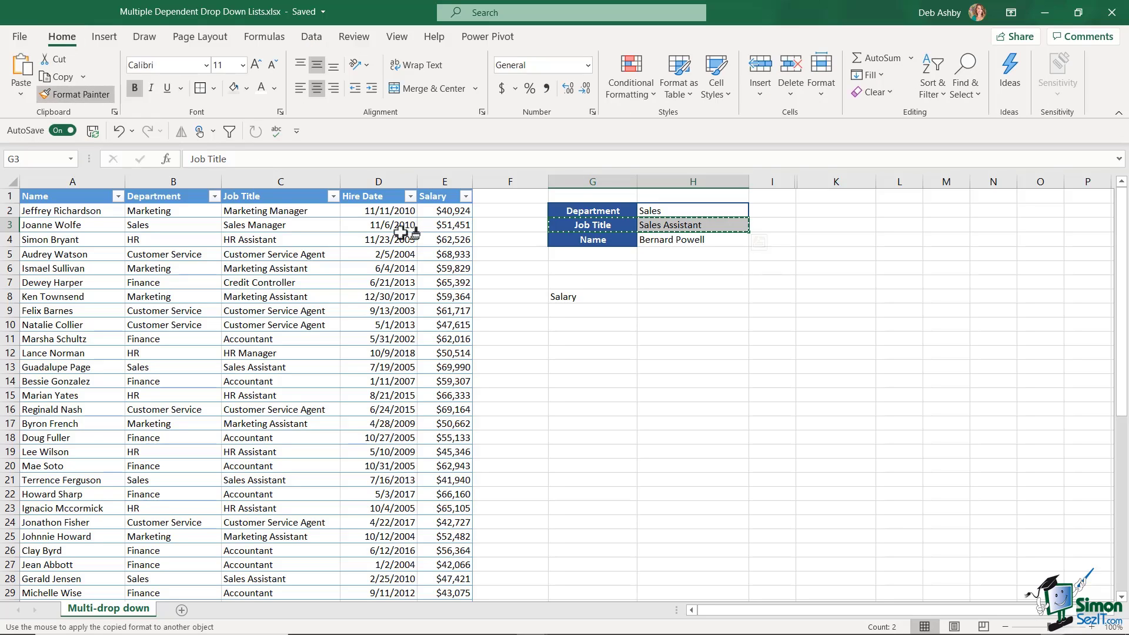
pyautogui.moveTo(582, 297); pyautogui.dragTo(688, 297)
pyautogui.click(835, 396)
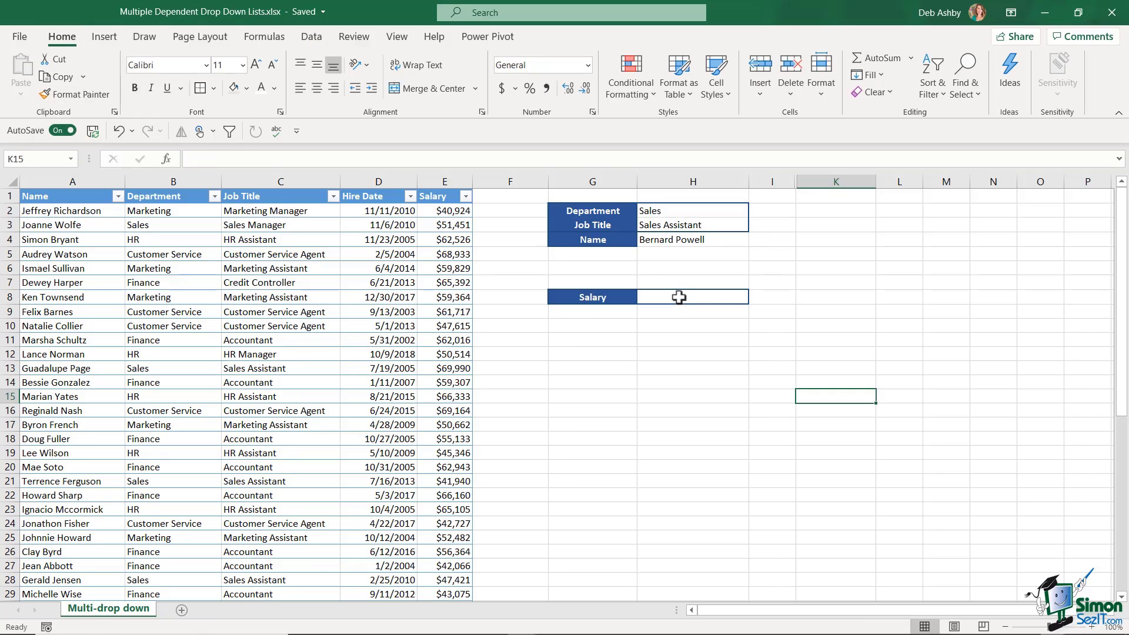
# Look up the selected employee's salary in H8 with the formula =VLOOKUP(H4,Employee_Data,5,FALSE).
pyautogui.click(675, 297)
pyautogui.write('=')
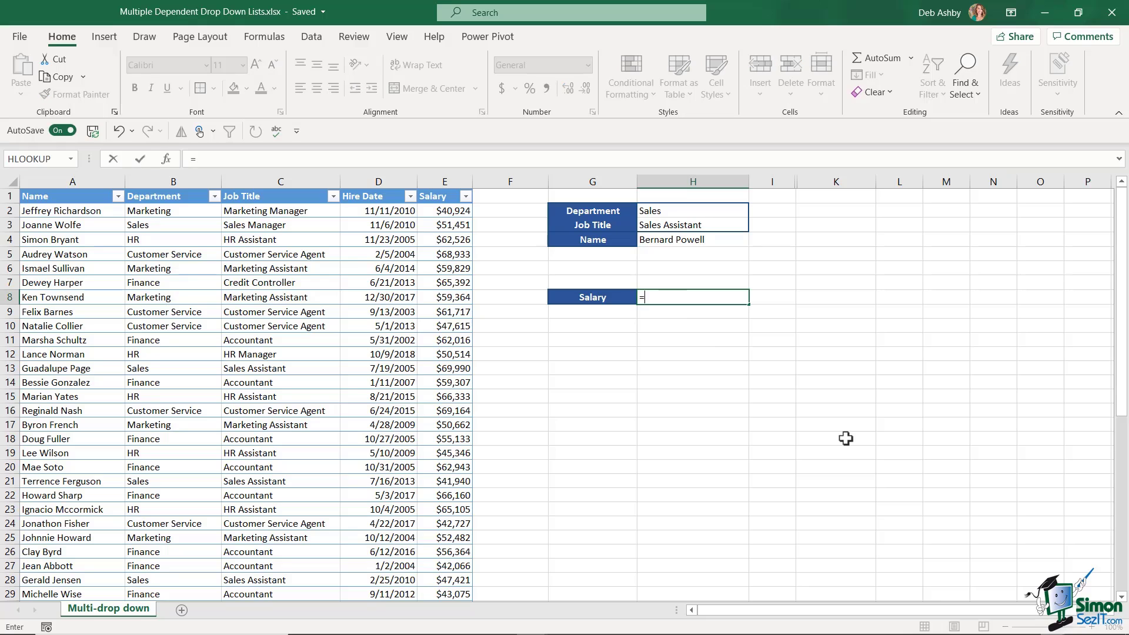
pyautogui.write('VLOOKUP')
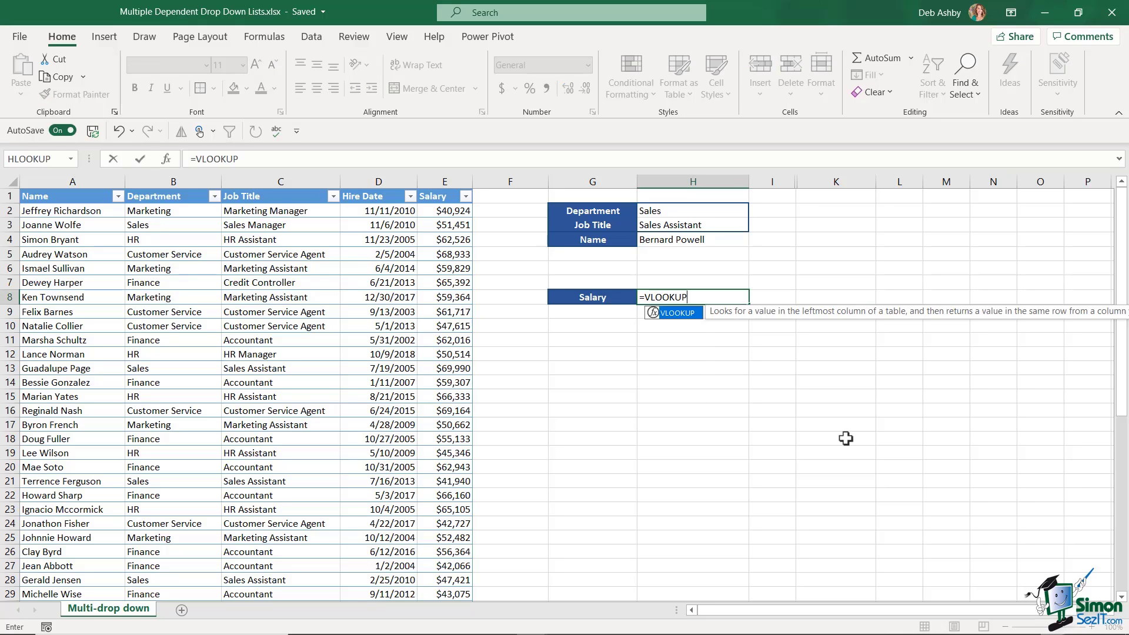
pyautogui.write('(')
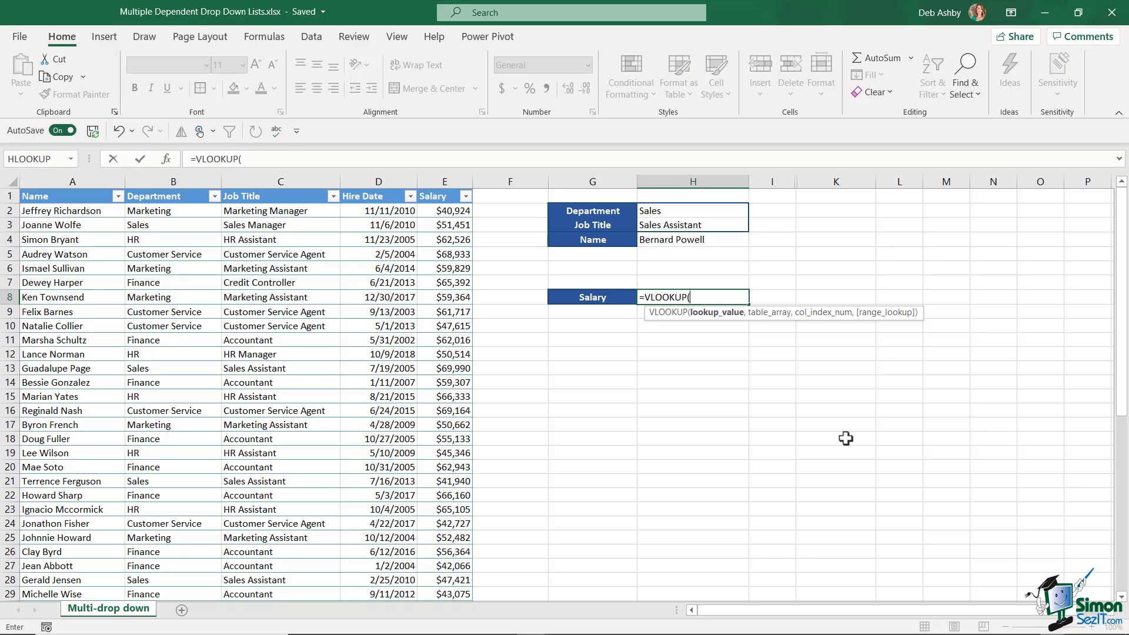
pyautogui.click(683, 241)
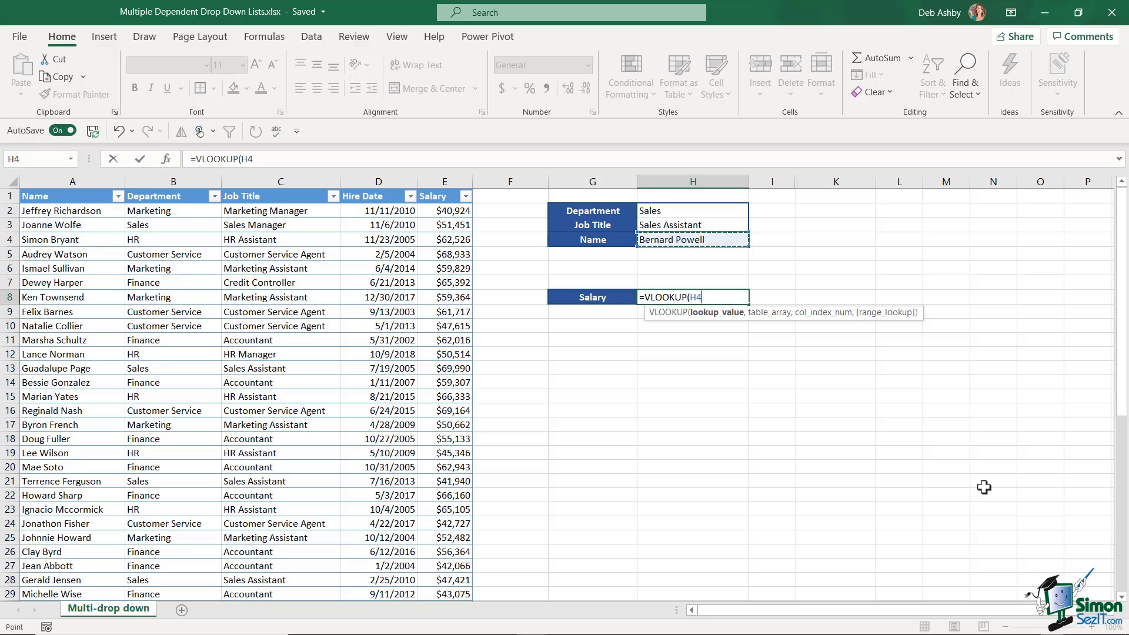
pyautogui.write(',')
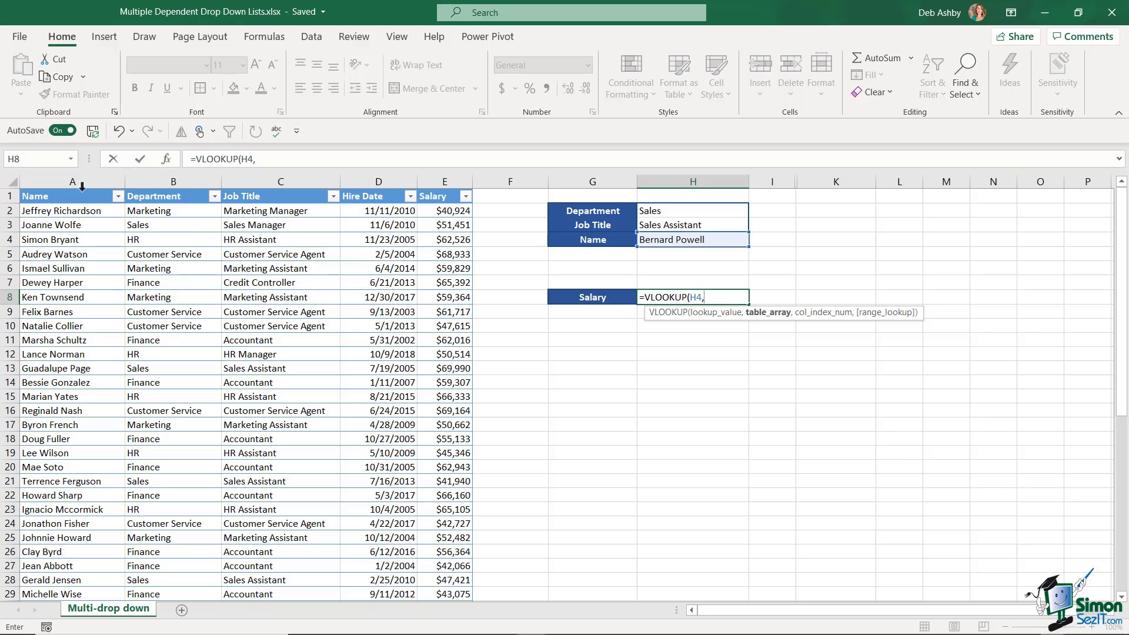
pyautogui.moveTo(81, 190); pyautogui.dragTo(461, 189)
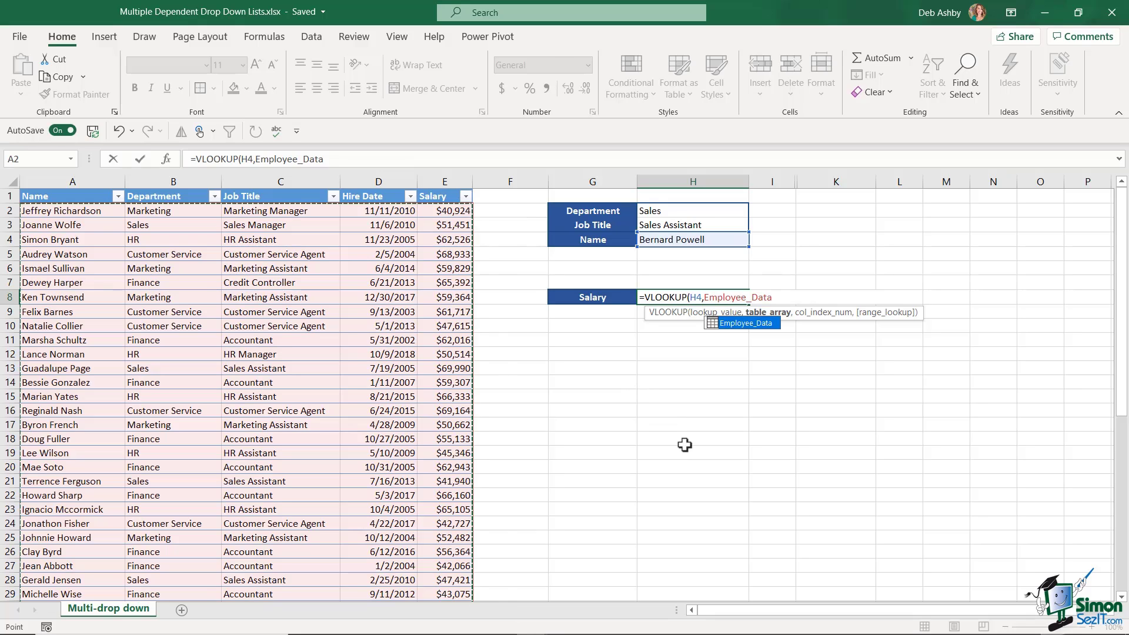
pyautogui.write(',')
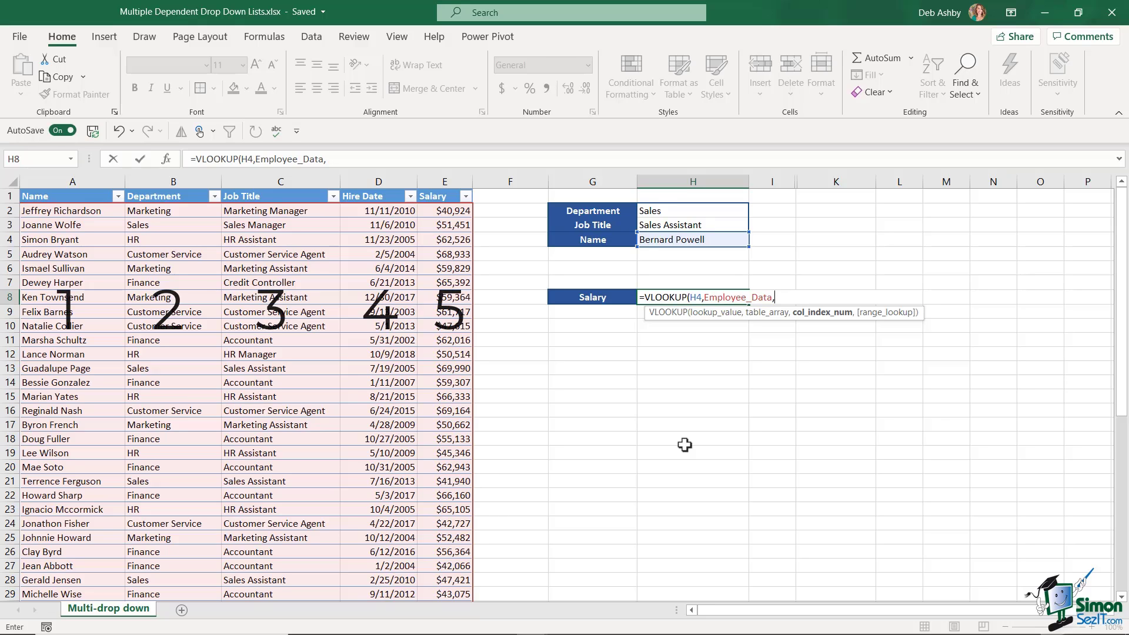
pyautogui.write('5')
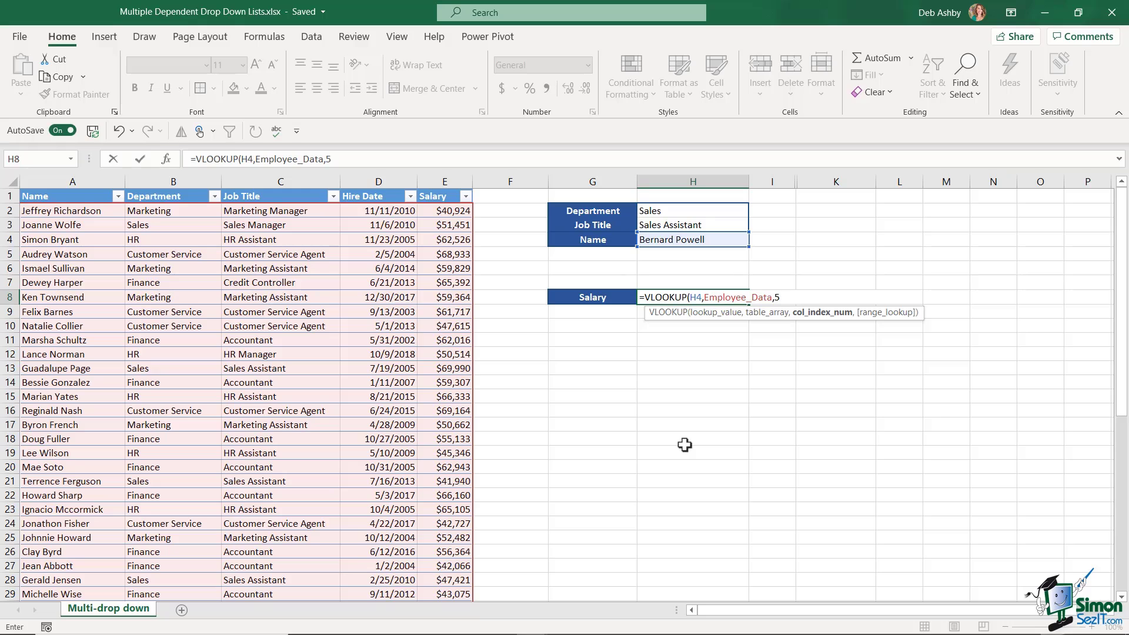
pyautogui.write(',')
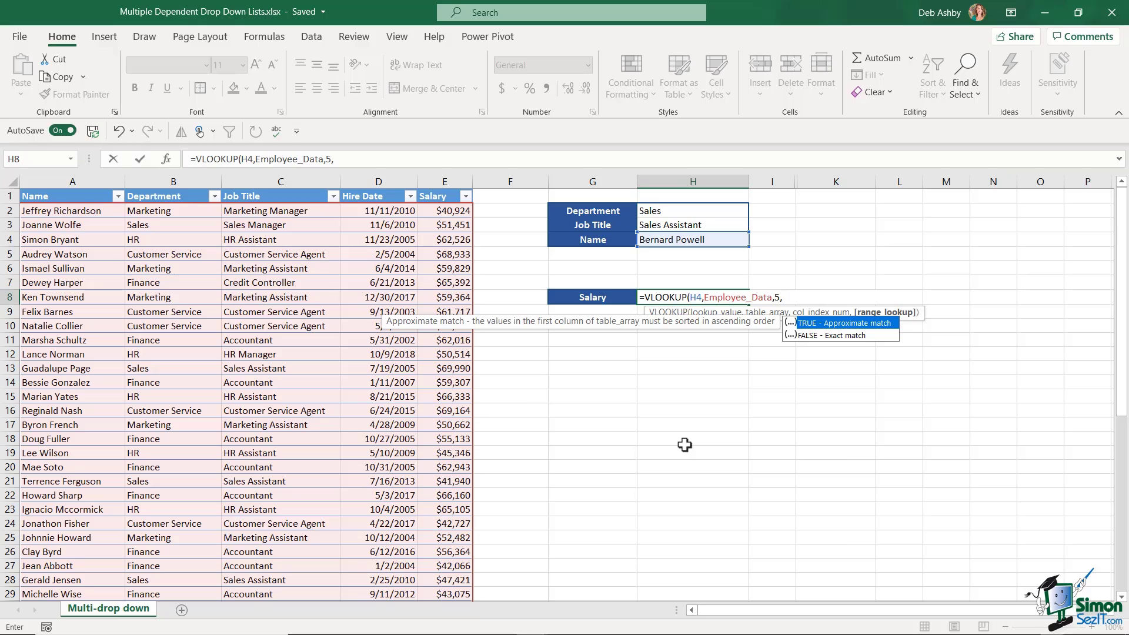
pyautogui.write('FALSE)')
pyautogui.press('Return')
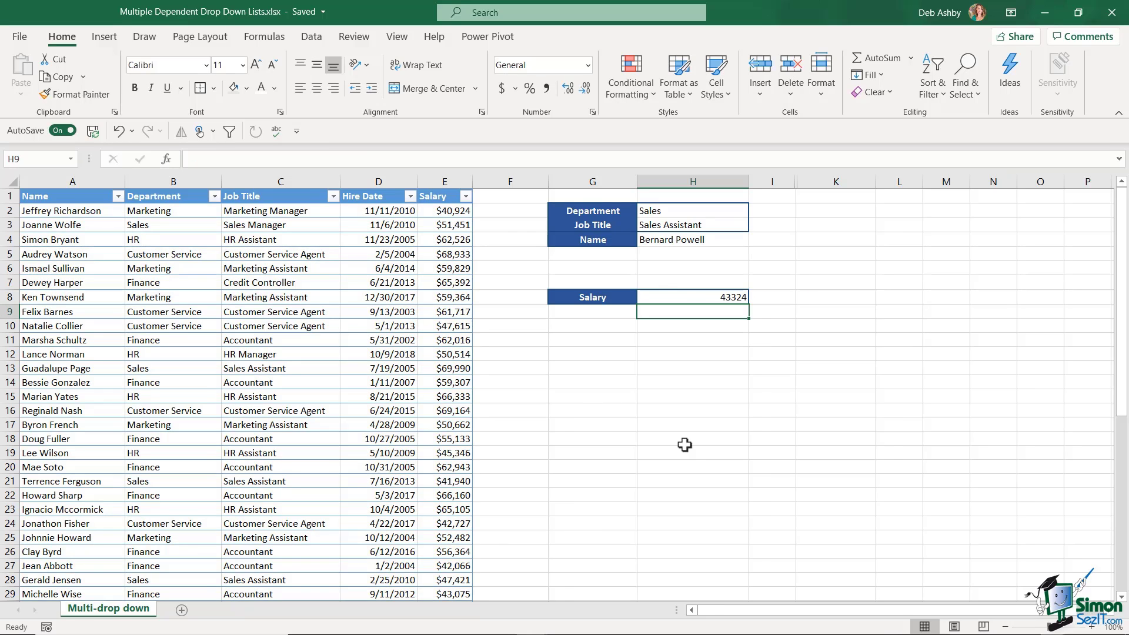
# Format the salary result in H8 as Currency with no decimal places.
pyautogui.click(699, 297)
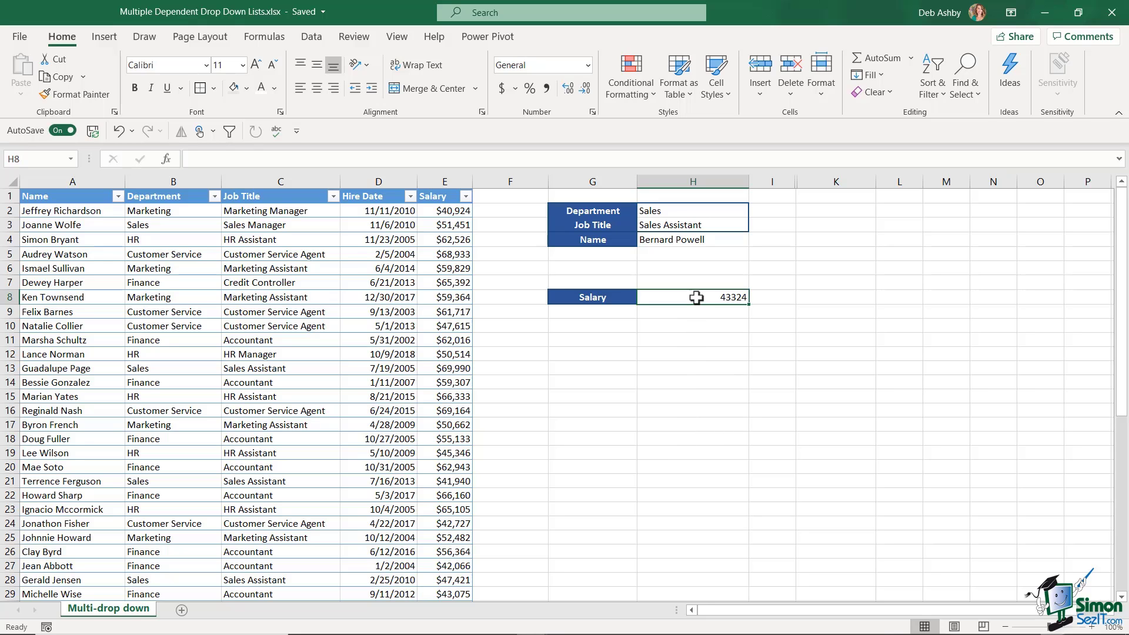
pyautogui.click(588, 65)
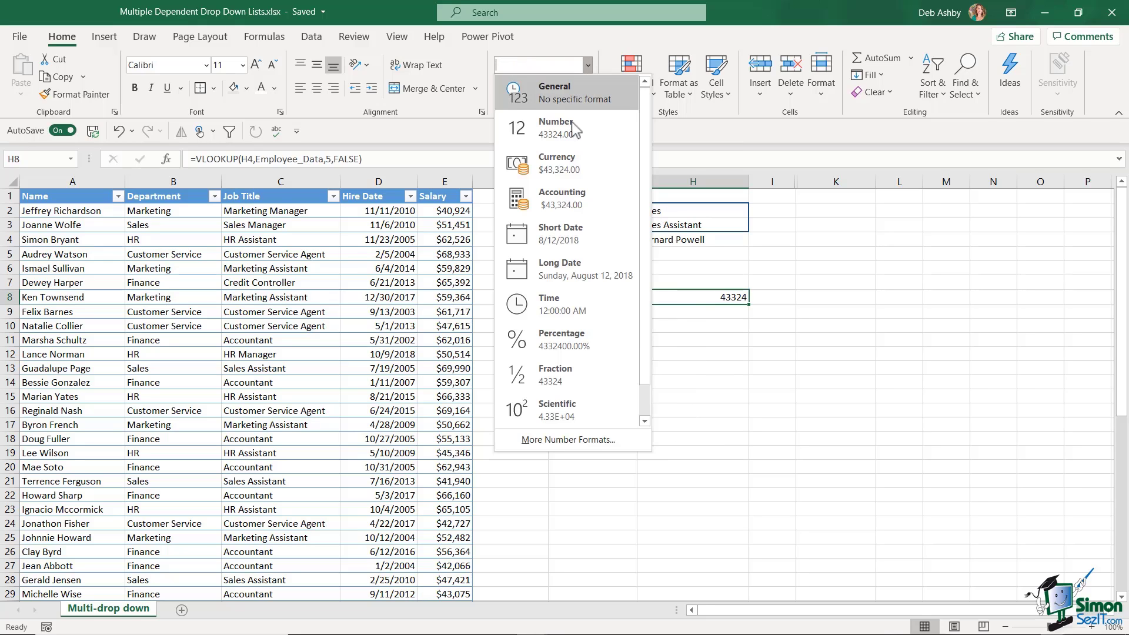
pyautogui.click(559, 165)
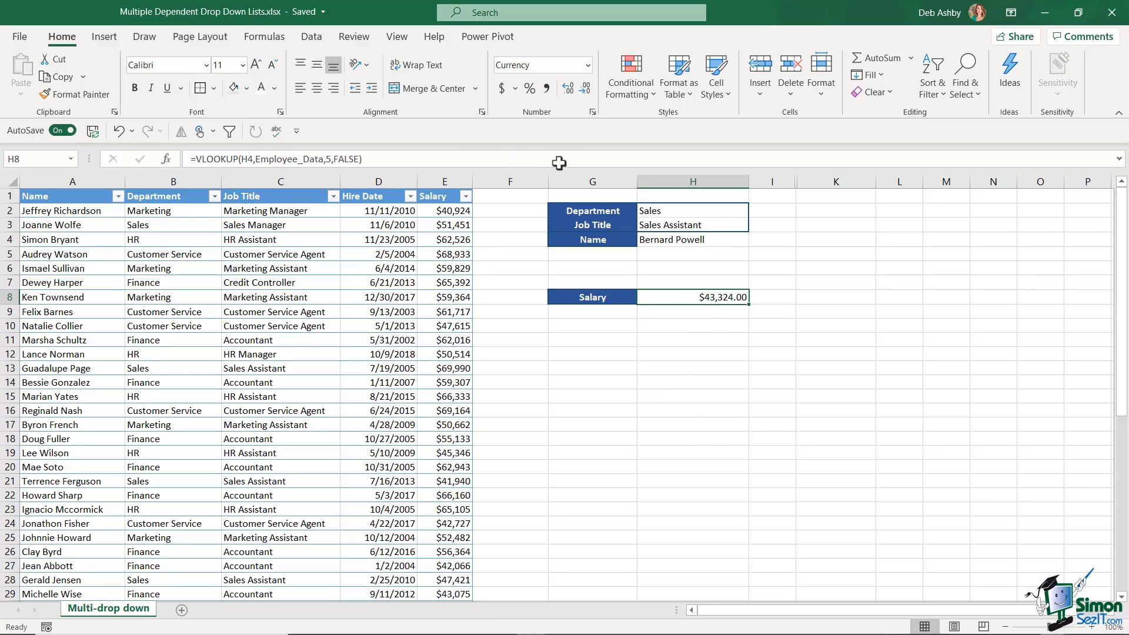
pyautogui.click(583, 89)
pyautogui.click(583, 88)
# Find the selected employee by first name in the table and compare the salary in that row with the lookup result in H8.
pyautogui.click(190, 327)
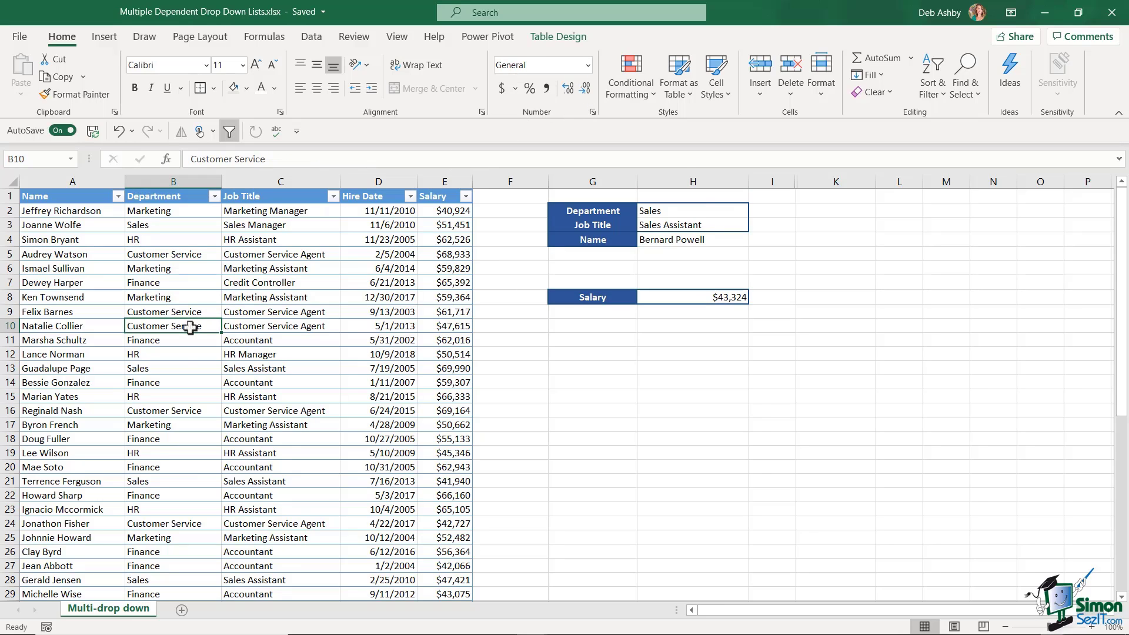
pyautogui.hotkey('ctrl', 'f')
pyautogui.write('Bernar')
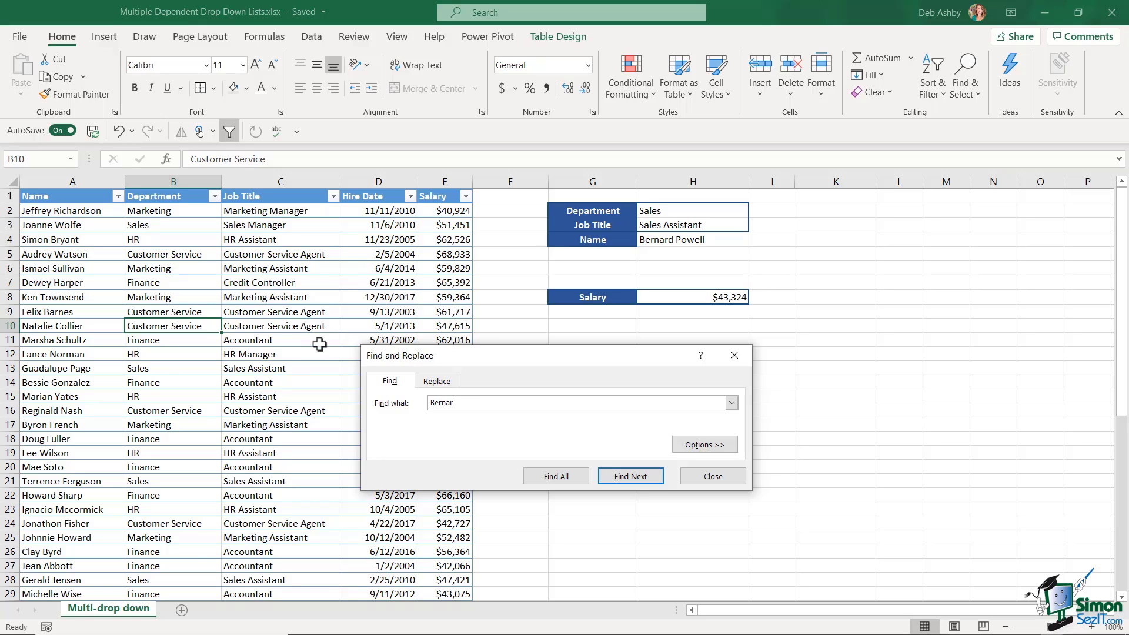
pyautogui.write('d')
pyautogui.press('Return')
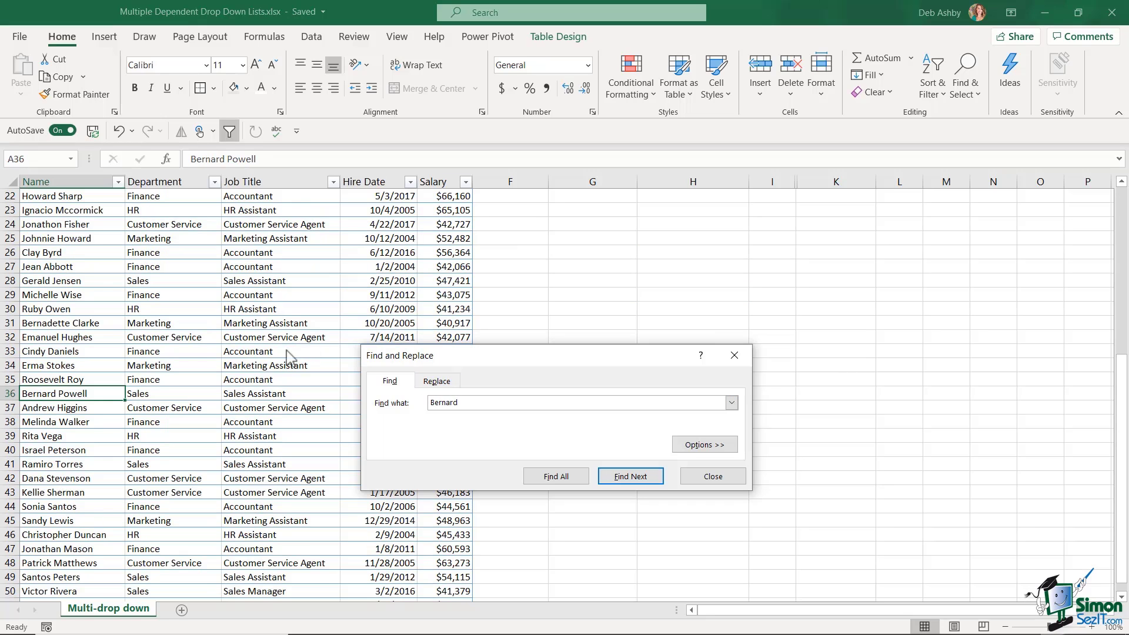
pyautogui.press('Escape')
pyautogui.click(10, 393)
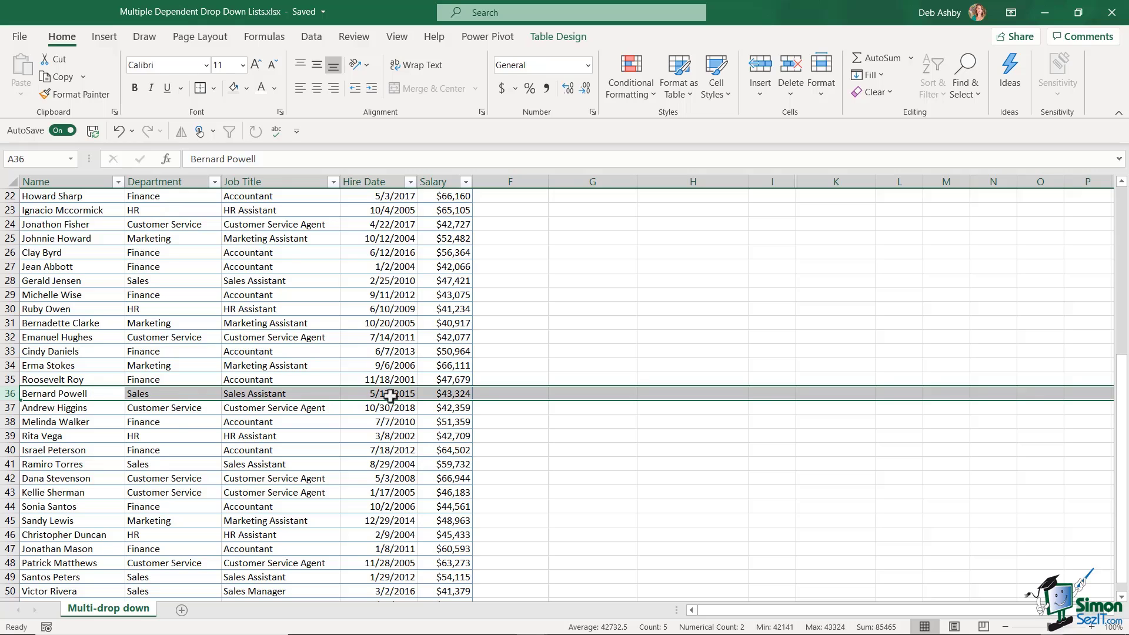
pyautogui.click(460, 399)
pyautogui.hotkey('ctrl', 'shift', 'Up')
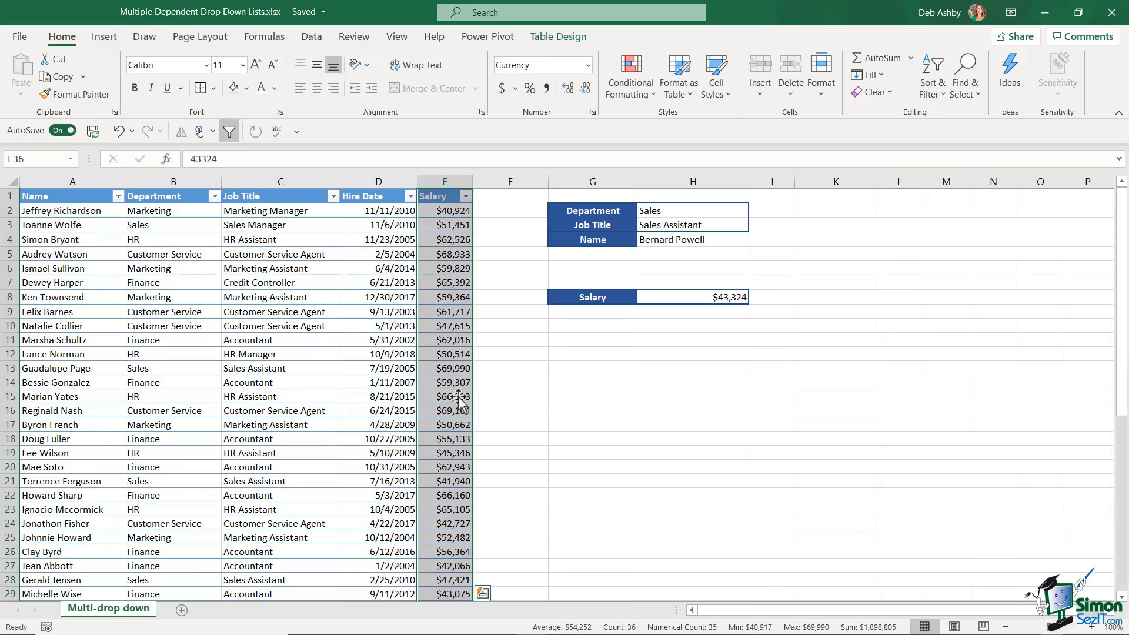
pyautogui.click(658, 354)
pyautogui.click(715, 301)
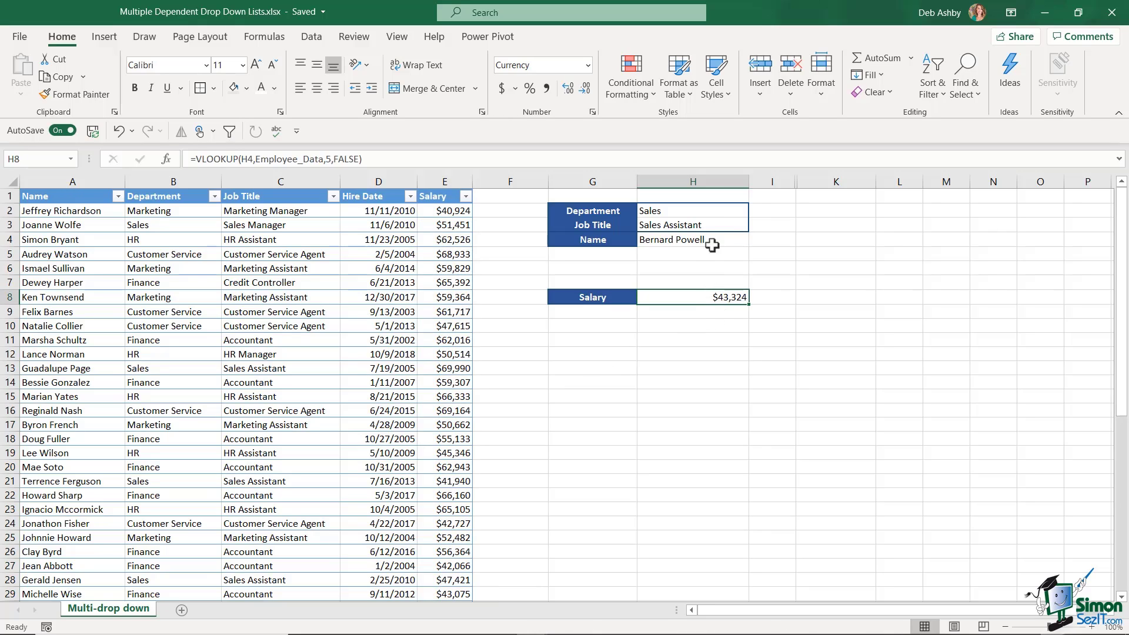
# Choose HR as the Department in H2, HR Manager as the Job Title in H3, and the listed employee as the Name in H4.
pyautogui.click(725, 211)
pyautogui.click(755, 213)
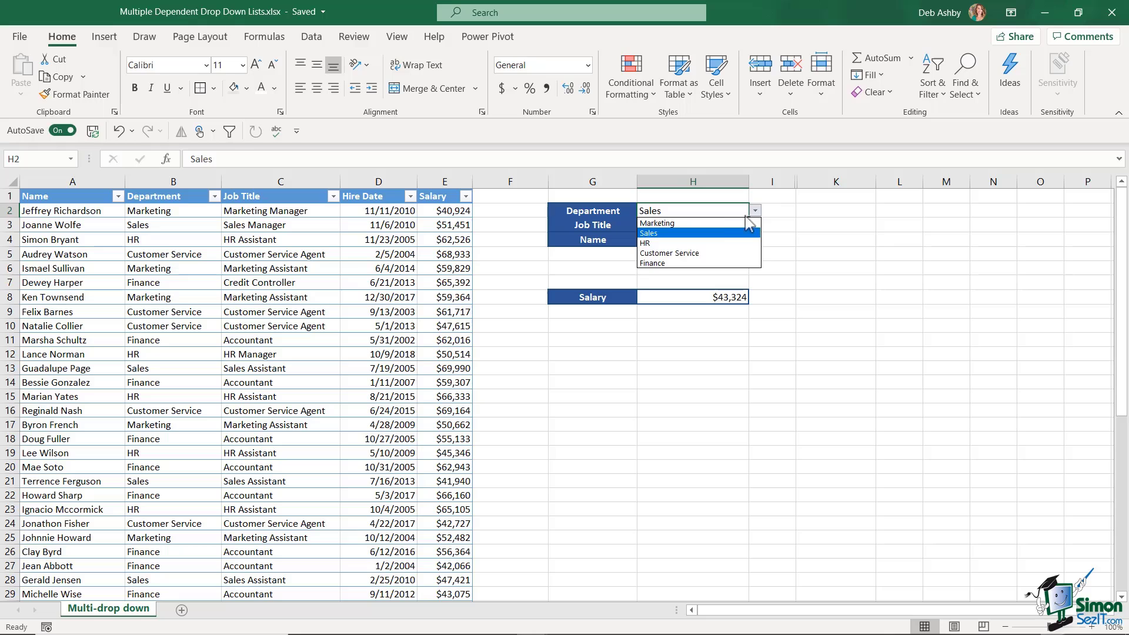
pyautogui.click(682, 243)
pyautogui.click(712, 226)
pyautogui.click(755, 226)
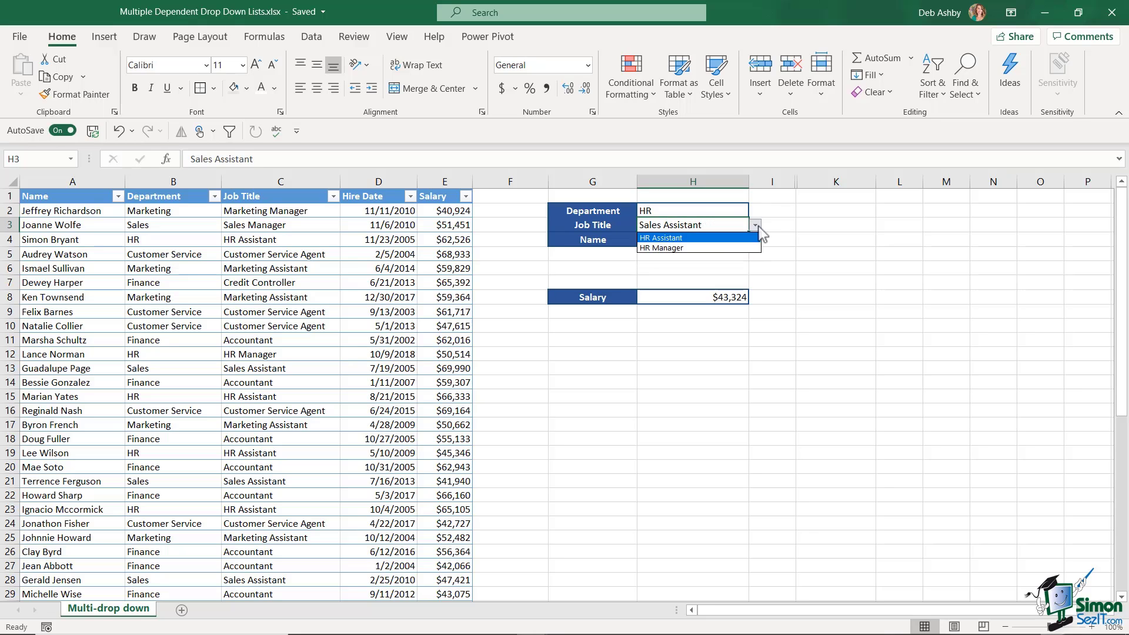
pyautogui.click(683, 247)
pyautogui.click(677, 243)
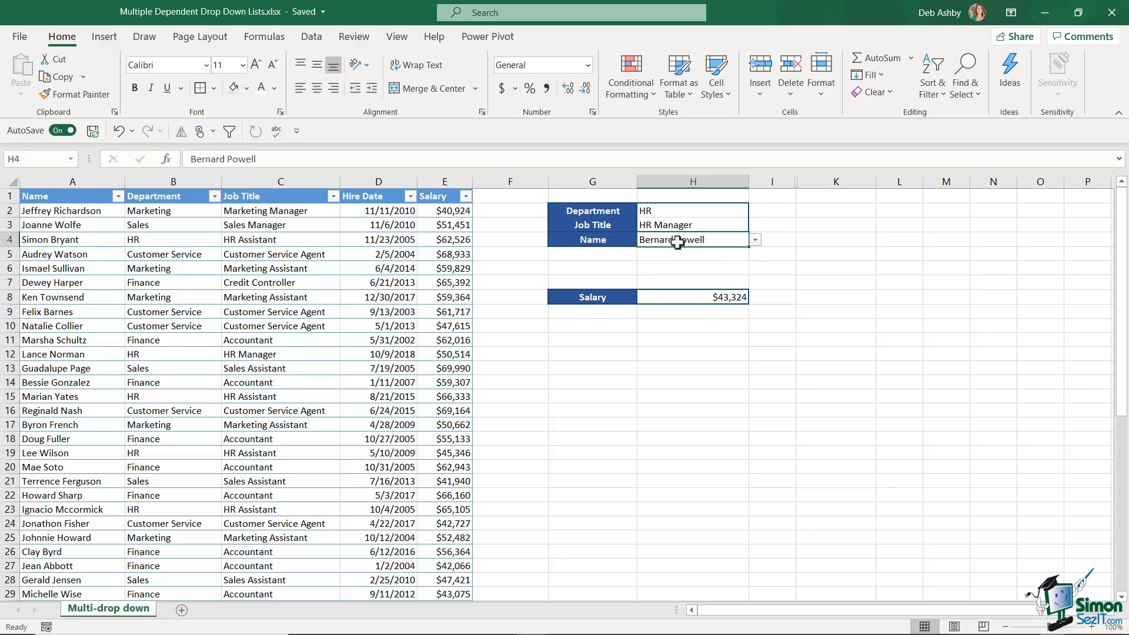
pyautogui.click(755, 240)
pyautogui.click(691, 253)
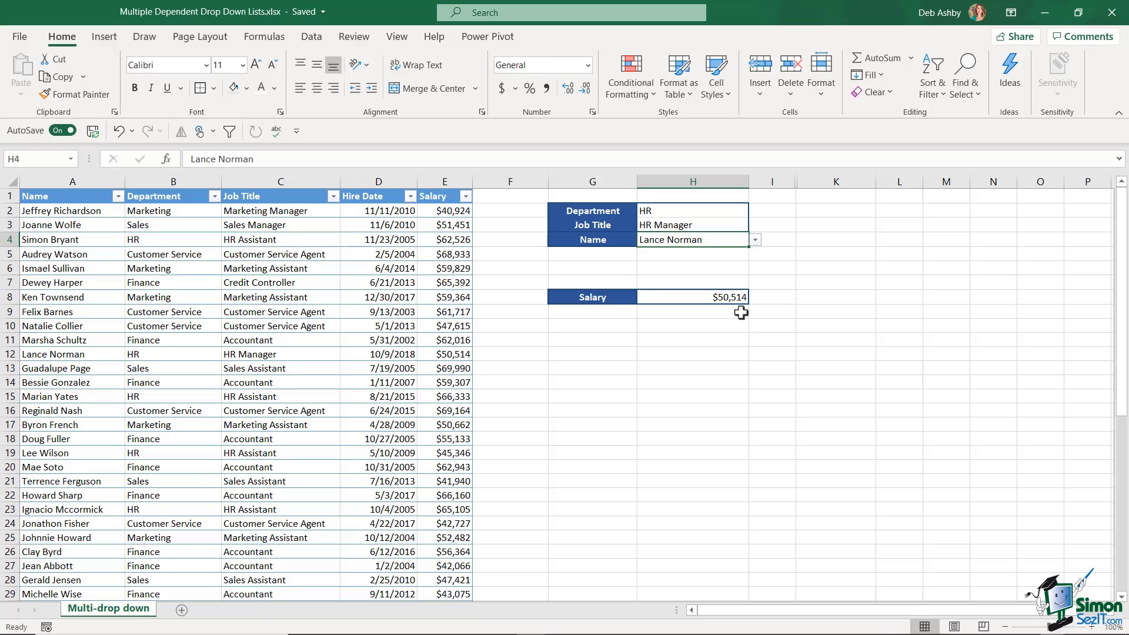
# Check the HR Manager's record in row 12 and apply a fill color to the salary in E12.
pyautogui.click(10, 354)
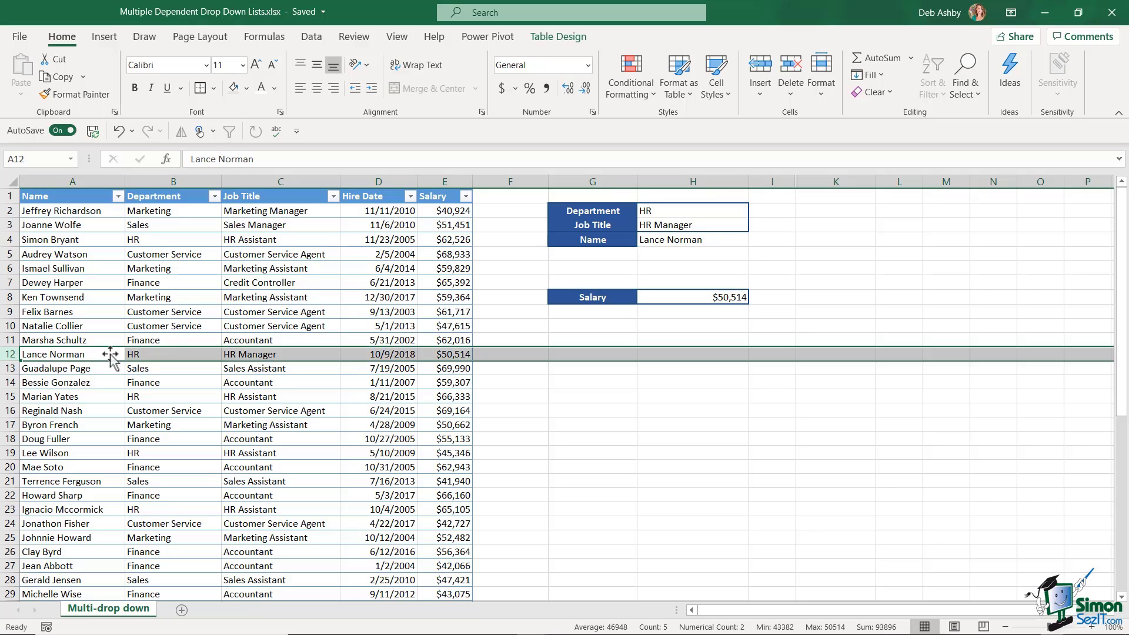
pyautogui.click(452, 355)
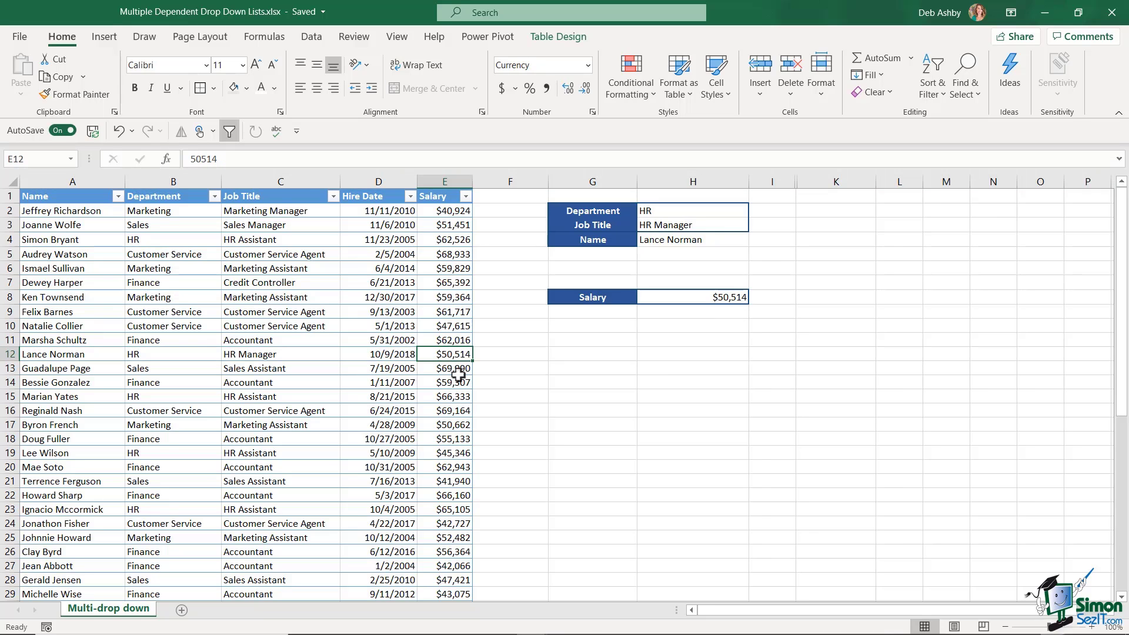
pyautogui.click(246, 88)
pyautogui.click(269, 223)
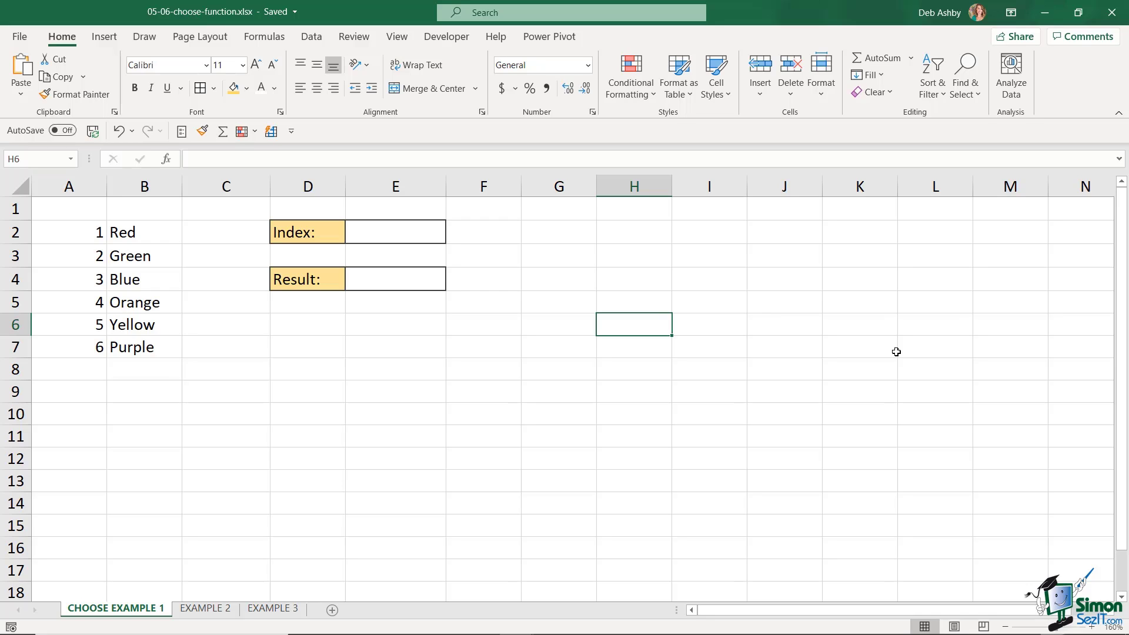
# Examine the color names in B2:B7 and their index numbers in A2:A7.
pyautogui.moveTo(150, 234); pyautogui.dragTo(157, 347)
pyautogui.click(262, 333)
pyautogui.moveTo(76, 232); pyautogui.dragTo(71, 342)
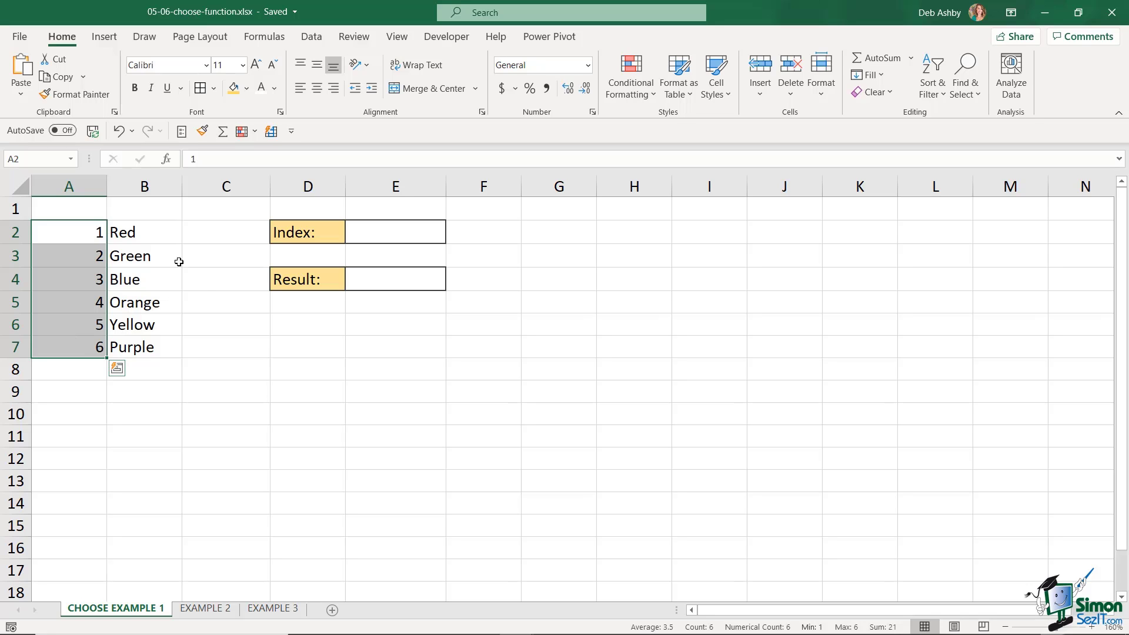
# Try 3 as the Index value in E2, check the Result cell E4, and clear E2 again.
pyautogui.click(388, 233)
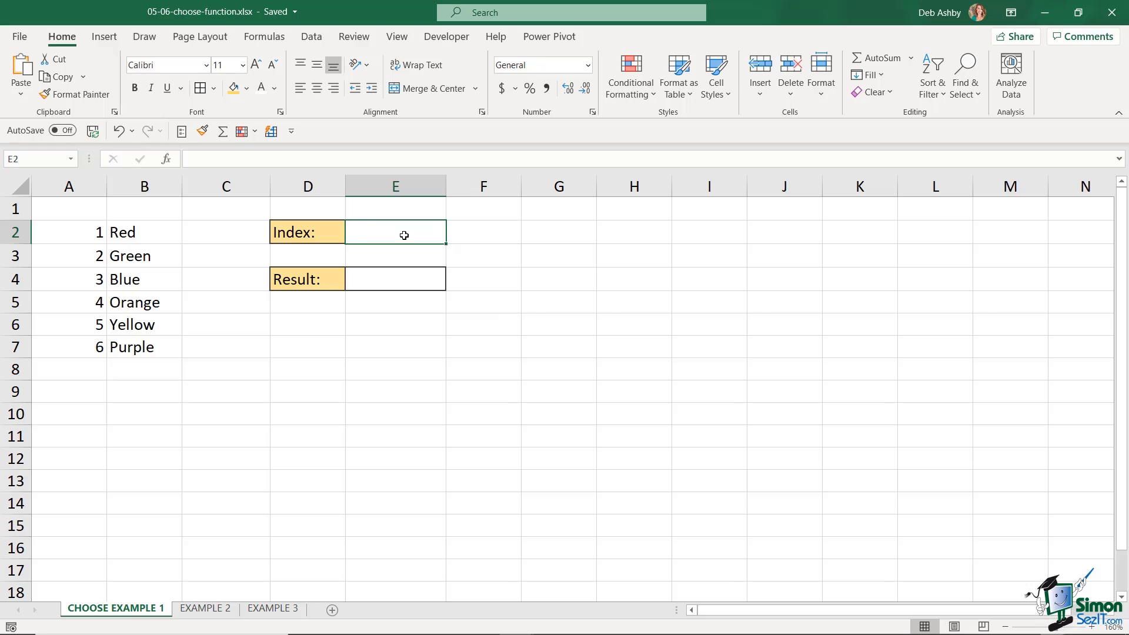
pyautogui.write('3')
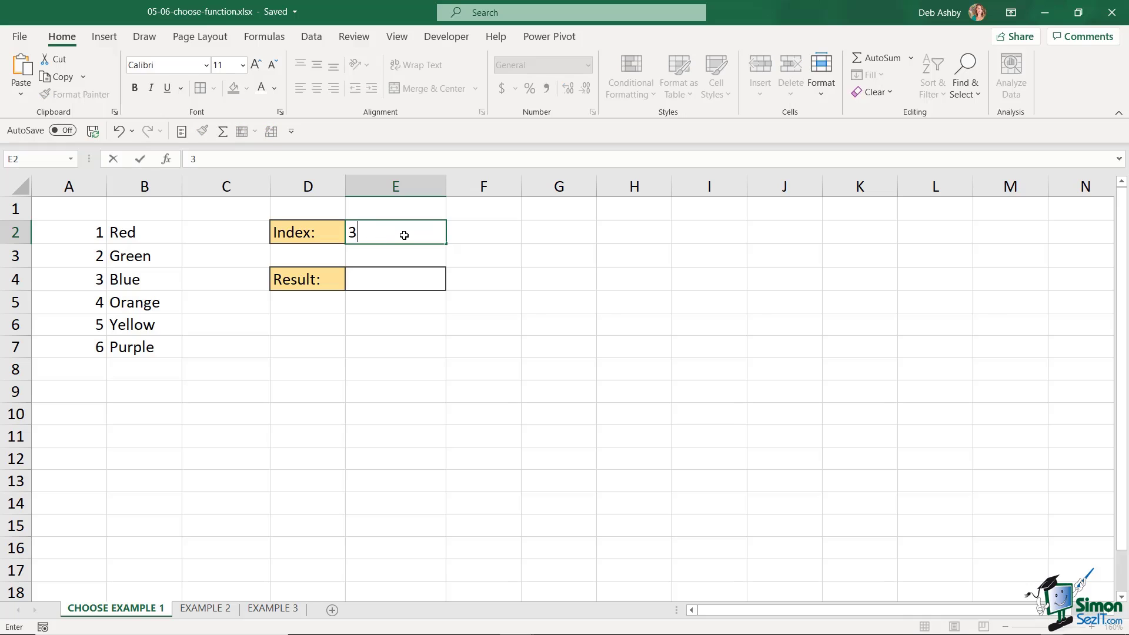
pyautogui.click(374, 278)
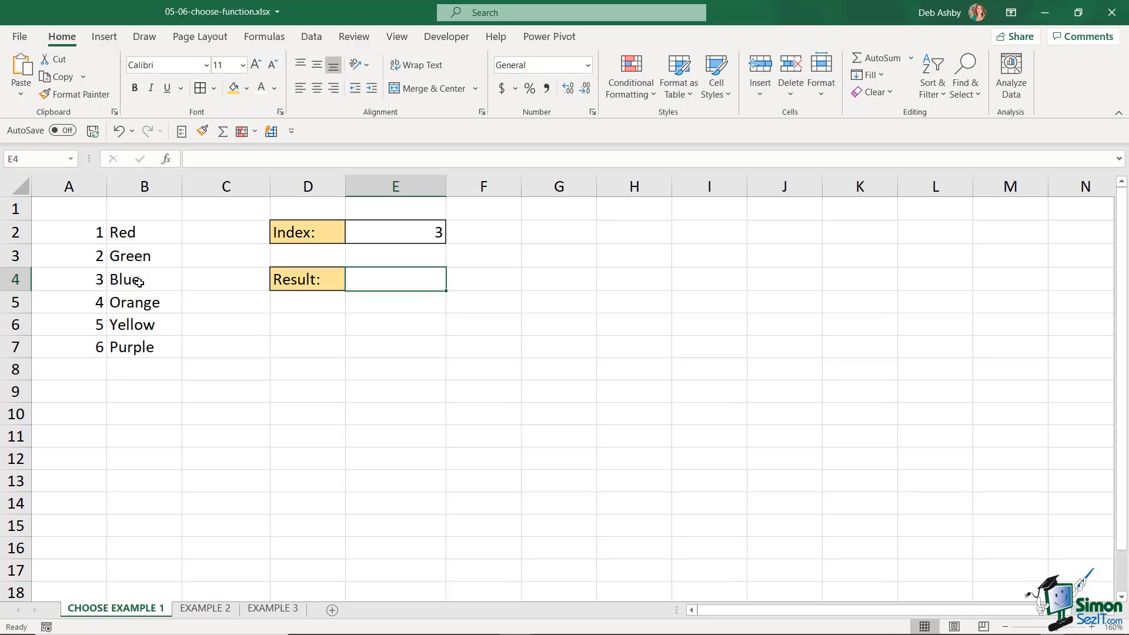
pyautogui.press('Up')
pyautogui.press('Up')
pyautogui.press('Delete')
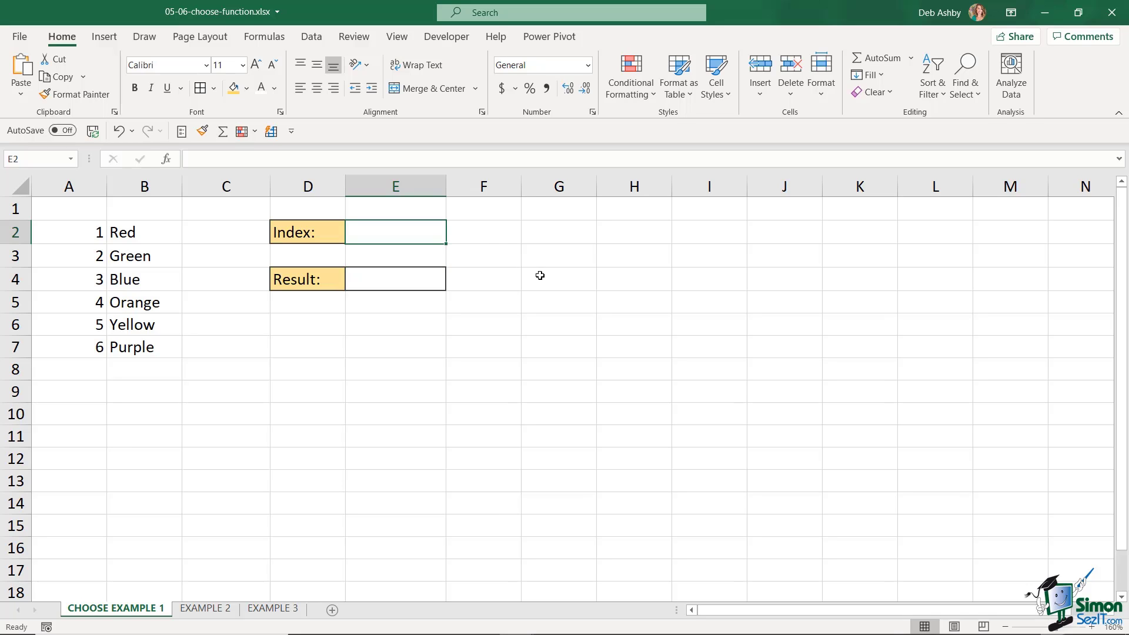
# Start a CHOOSE formula in the Result cell E4 with the absolute reference $E$2 as its index number.
pyautogui.click(395, 279)
pyautogui.write('=choose')
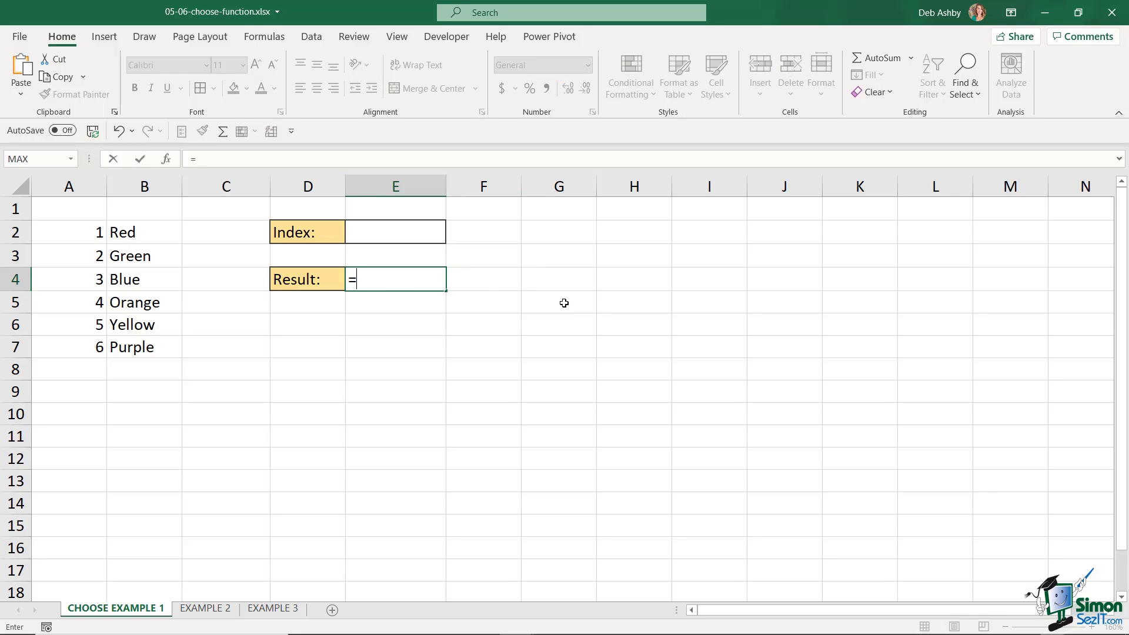
pyautogui.write('(')
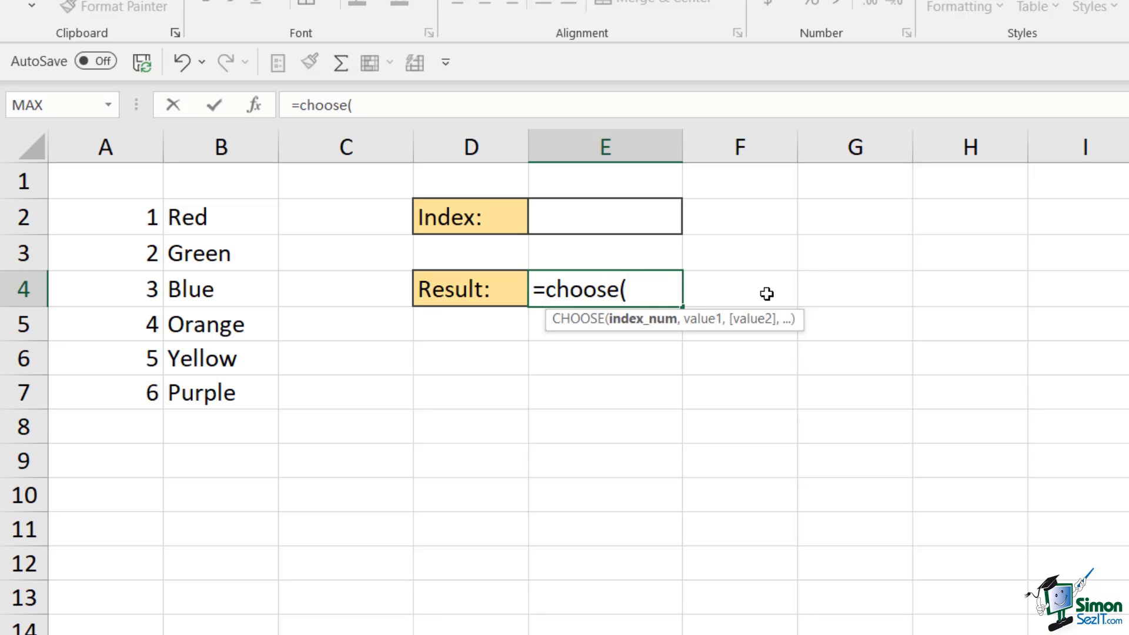
pyautogui.click(615, 217)
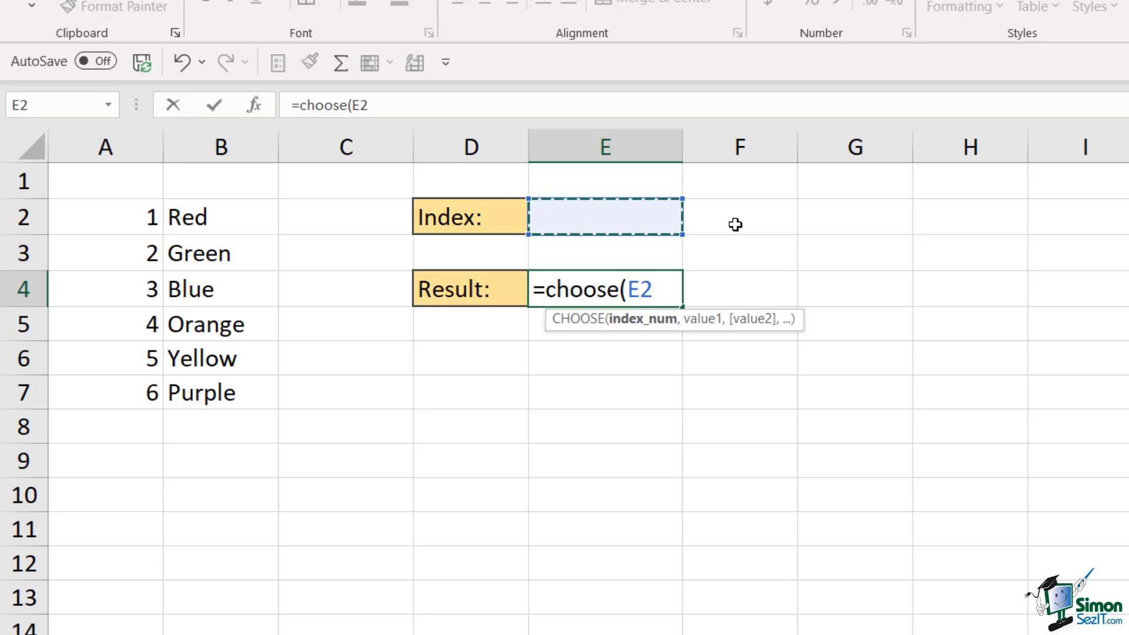
pyautogui.press('F4')
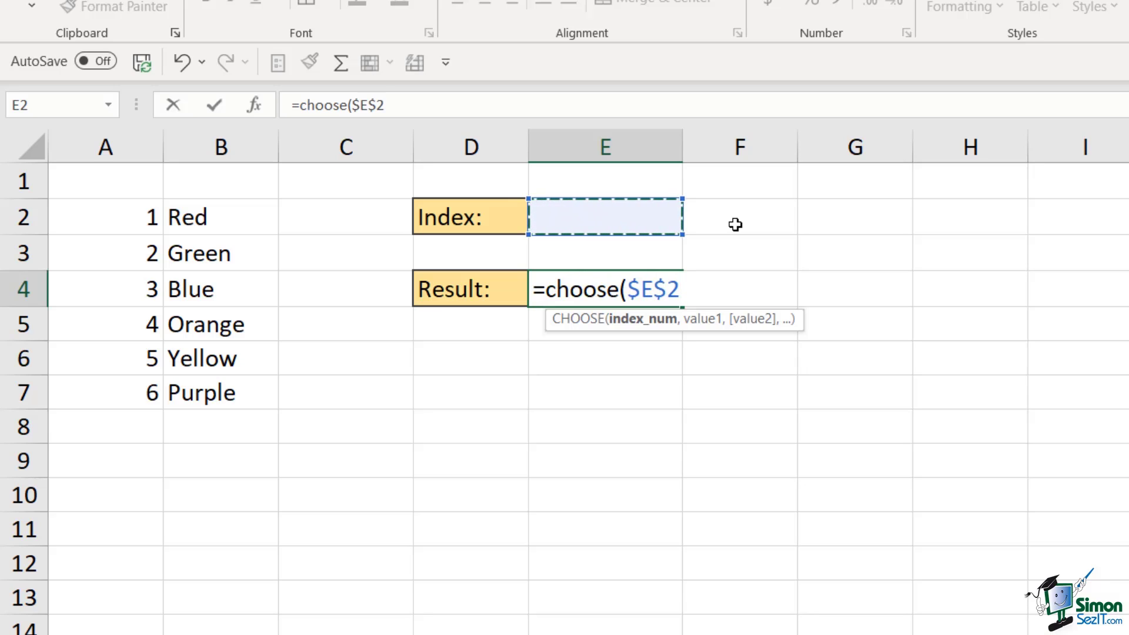
pyautogui.write(',')
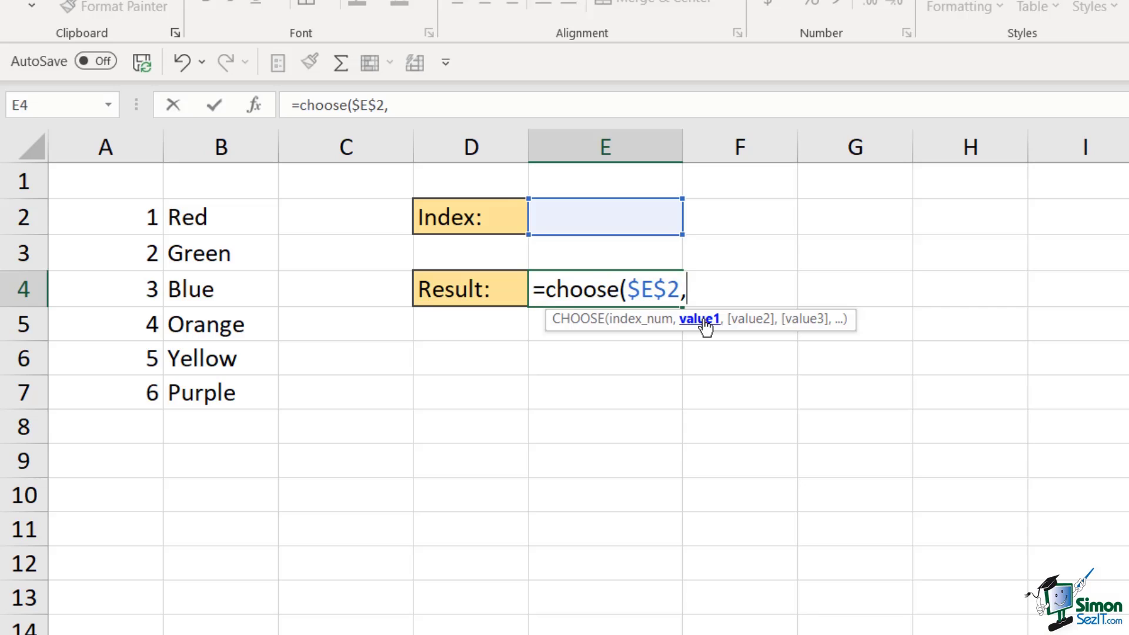
# Add the Red, Green and Blue cells to the CHOOSE formula as absolute value references $B$2, $B$3 and $B$4.
pyautogui.click(223, 218)
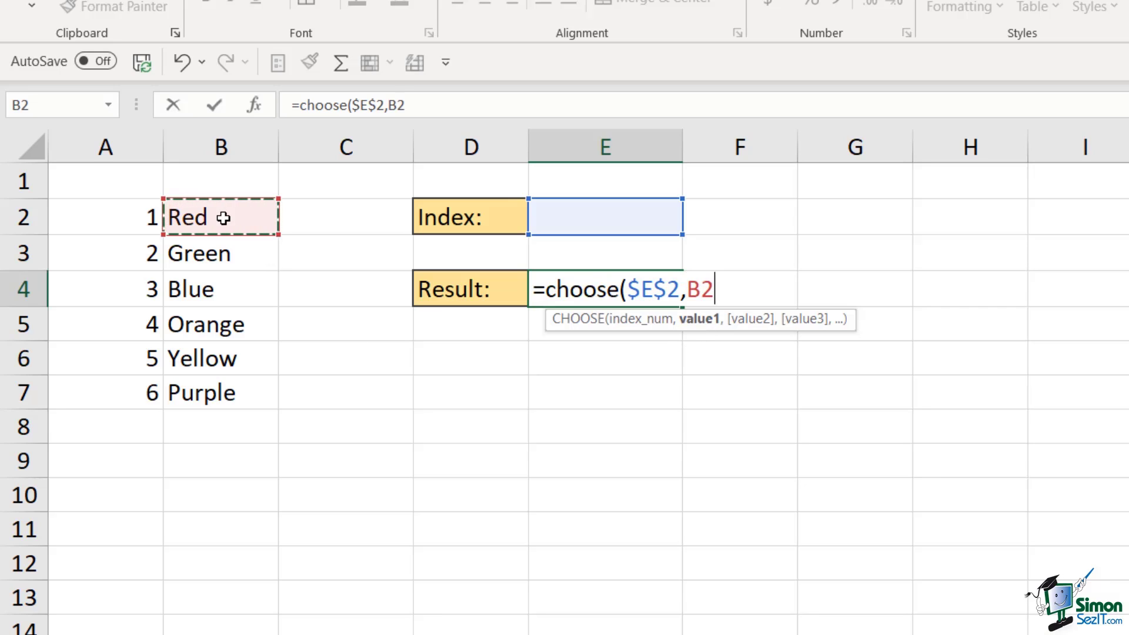
pyautogui.press('F4')
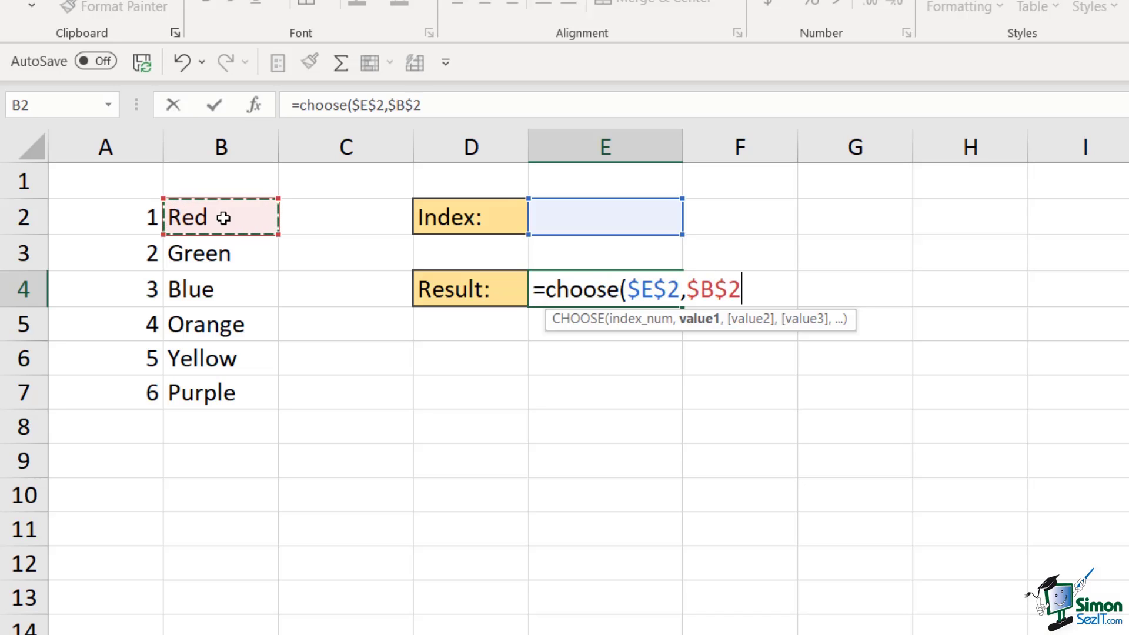
pyautogui.write(',')
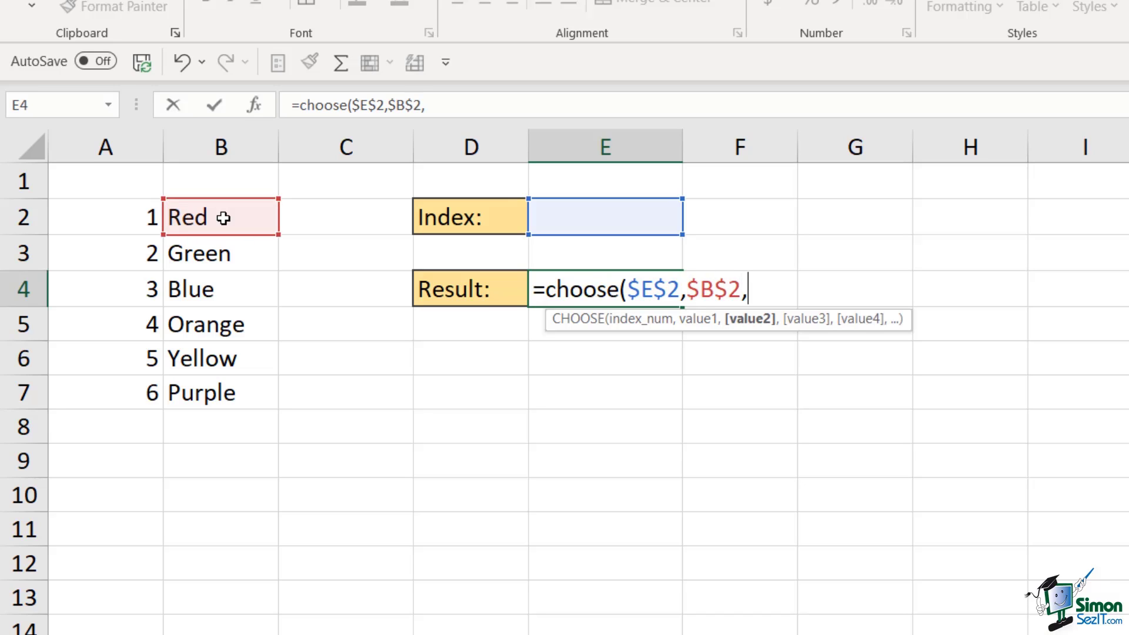
pyautogui.click(228, 255)
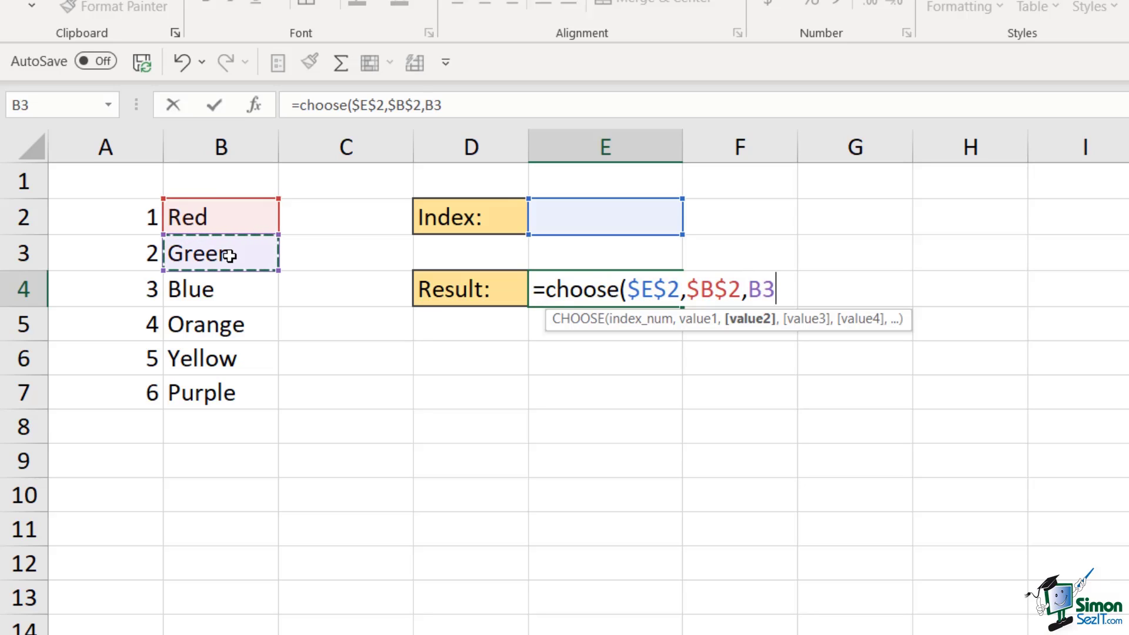
pyautogui.press('F4')
pyautogui.write(',')
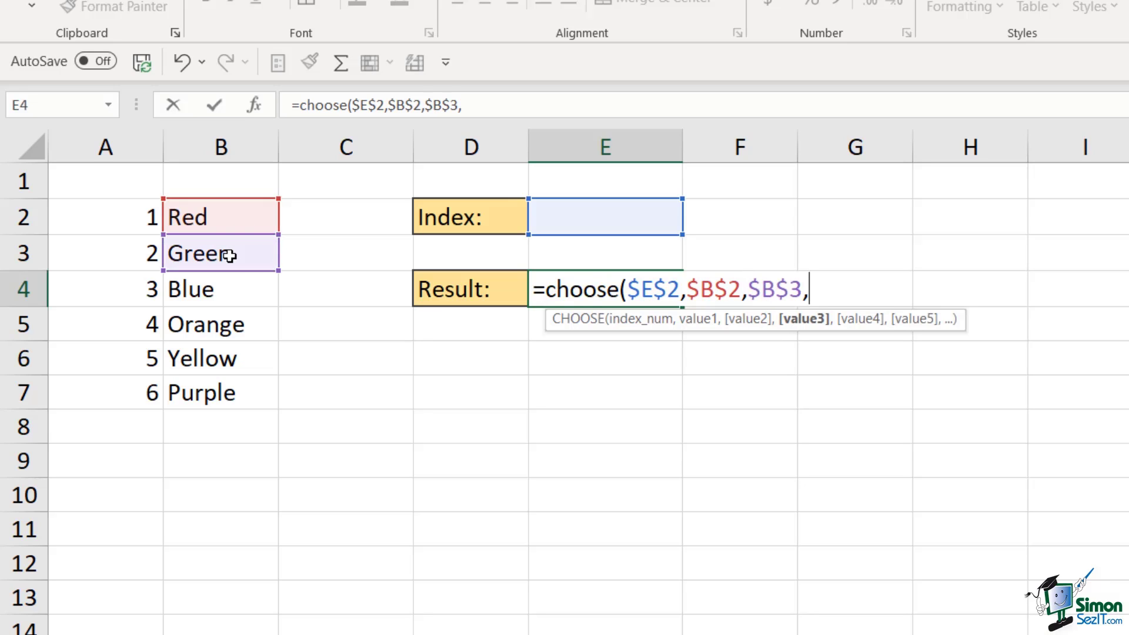
pyautogui.click(238, 293)
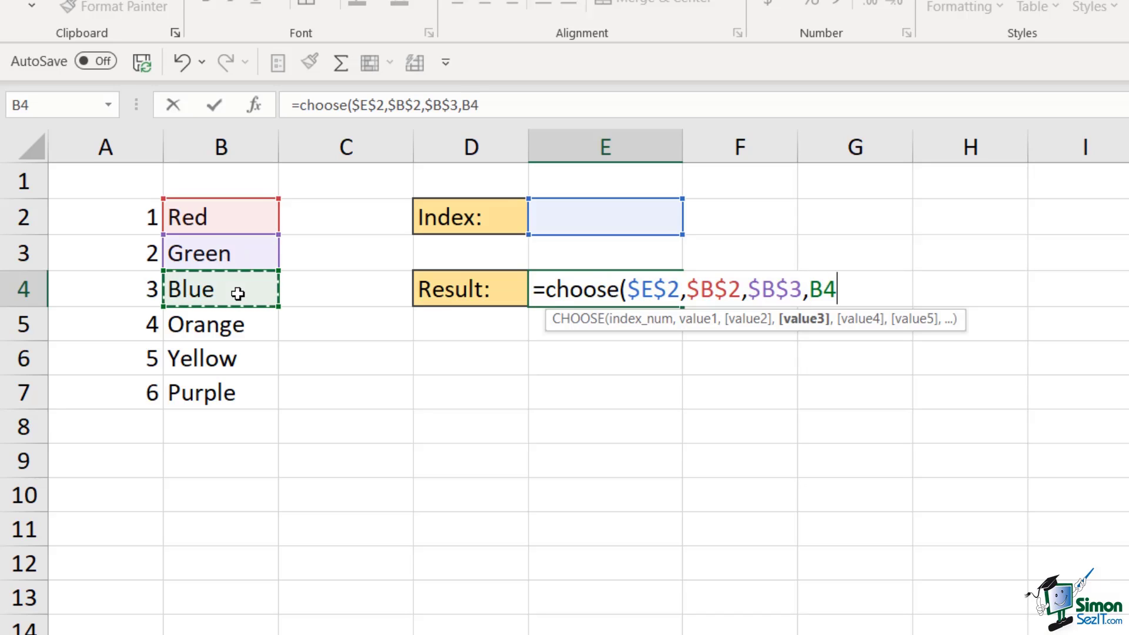
pyautogui.press('F4')
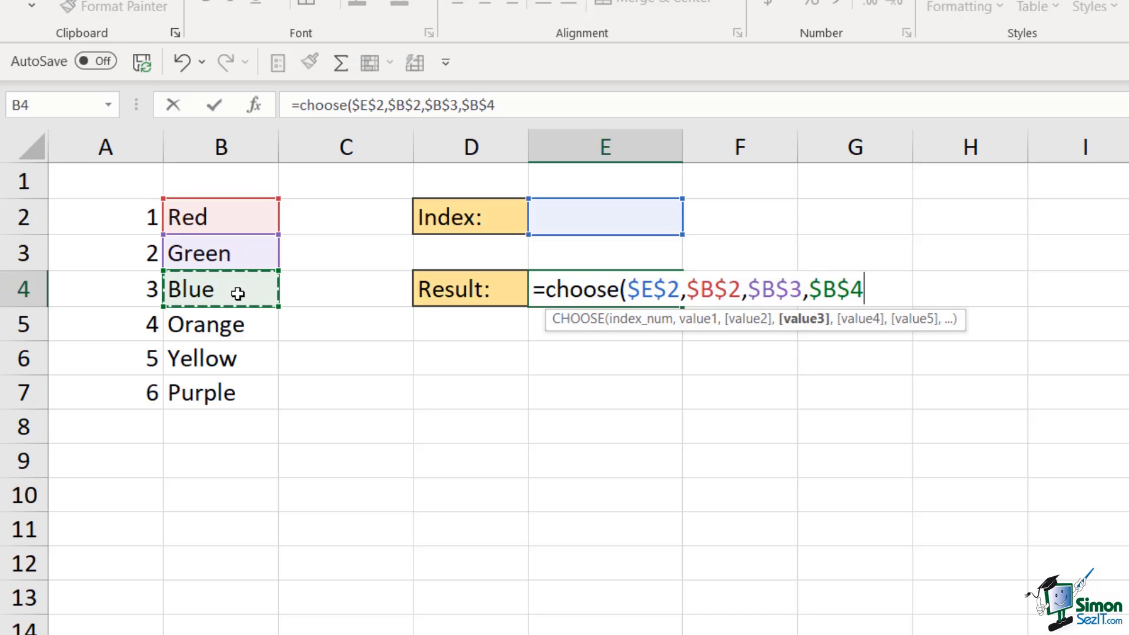
# Complete the CHOOSE formula in E4 with the absolute references $B$5, $B$6 and $B$7 as the remaining values.
pyautogui.write(',')
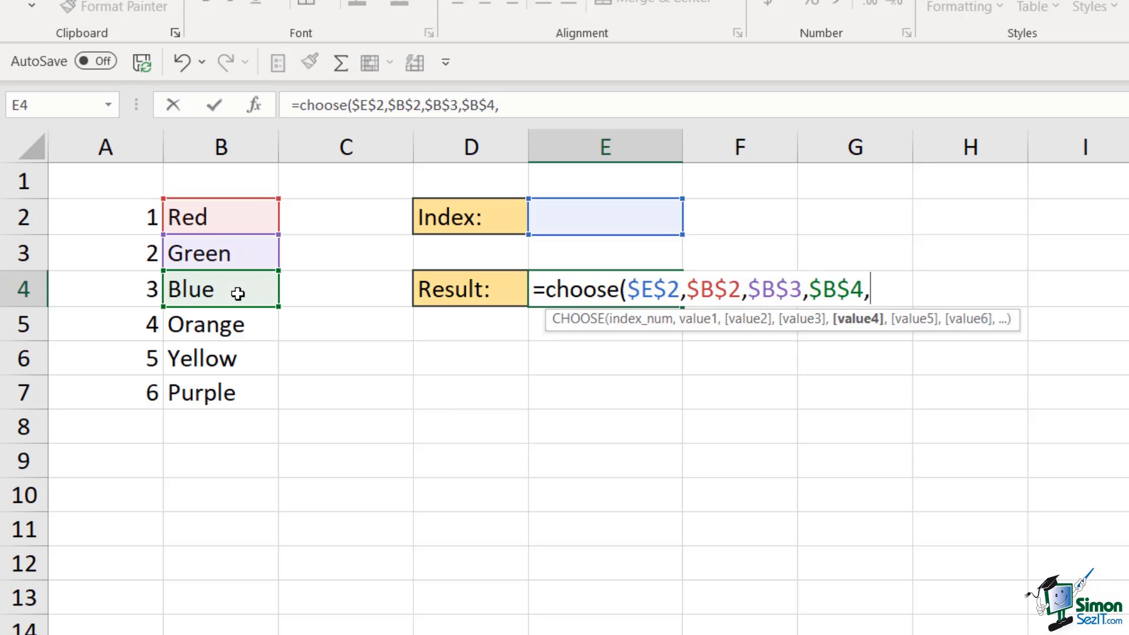
pyautogui.click(228, 329)
pyautogui.press('F4')
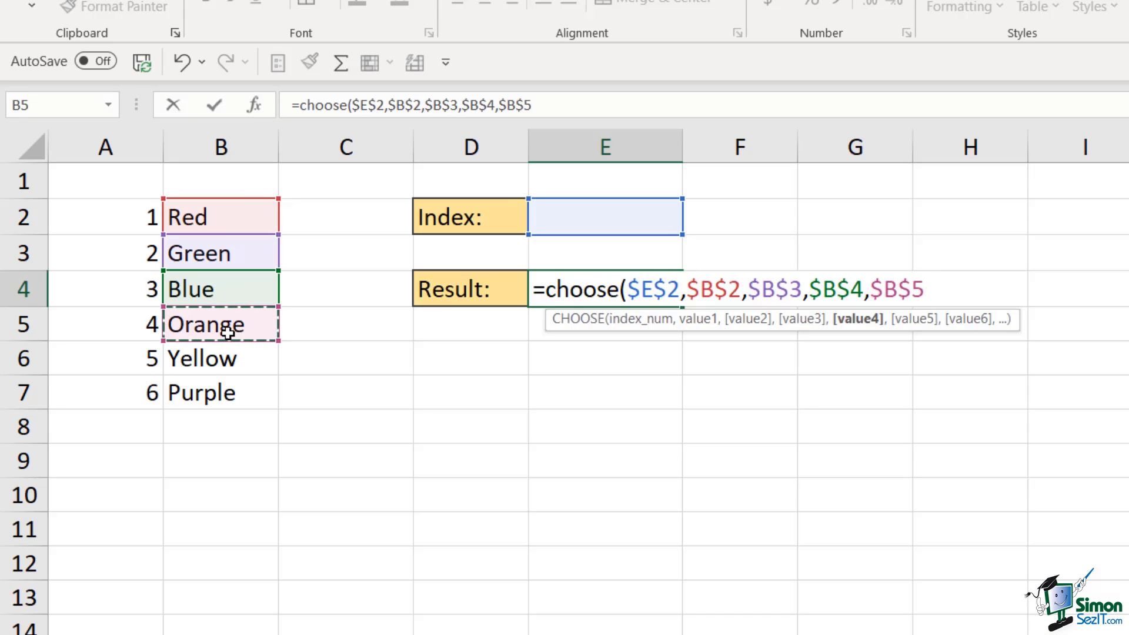
pyautogui.write(',')
pyautogui.click(253, 361)
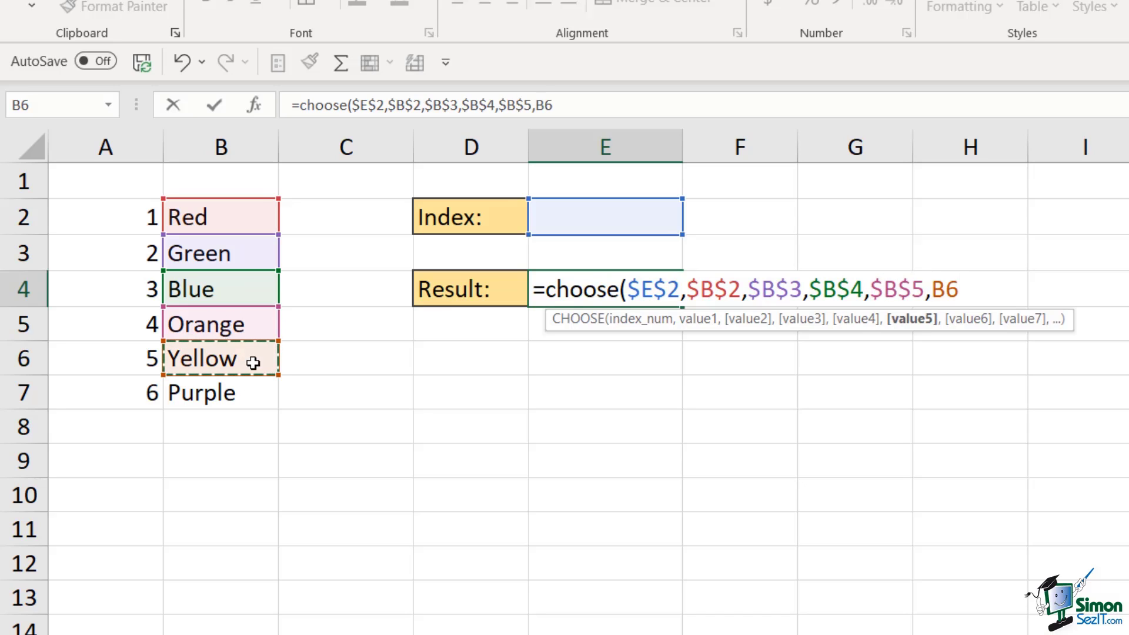
pyautogui.press('F4')
pyautogui.write(',')
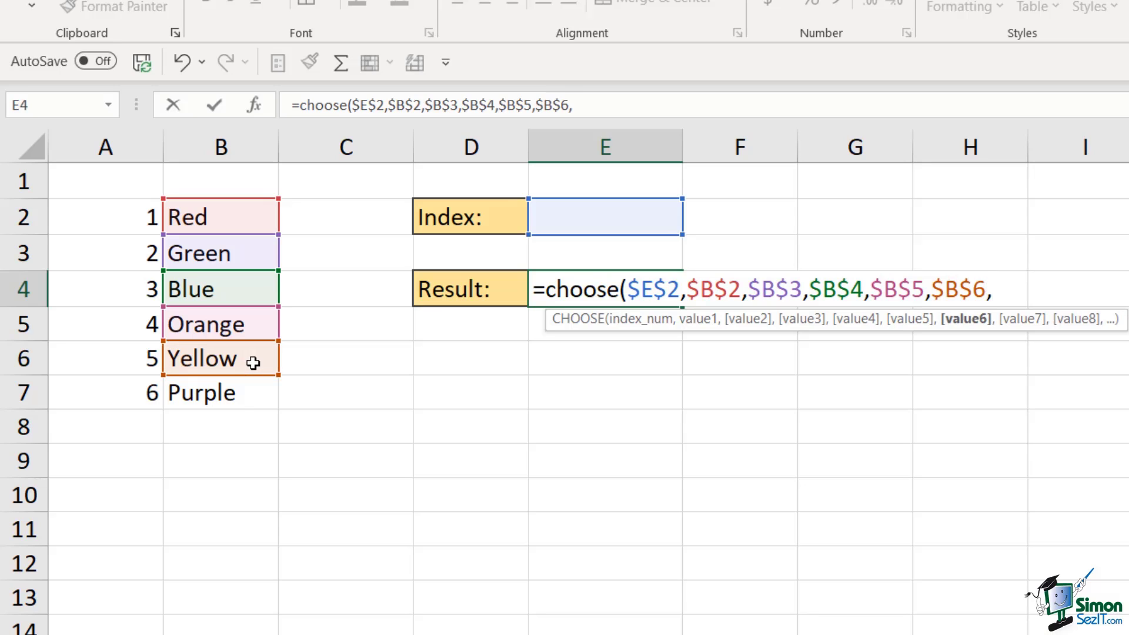
pyautogui.click(231, 397)
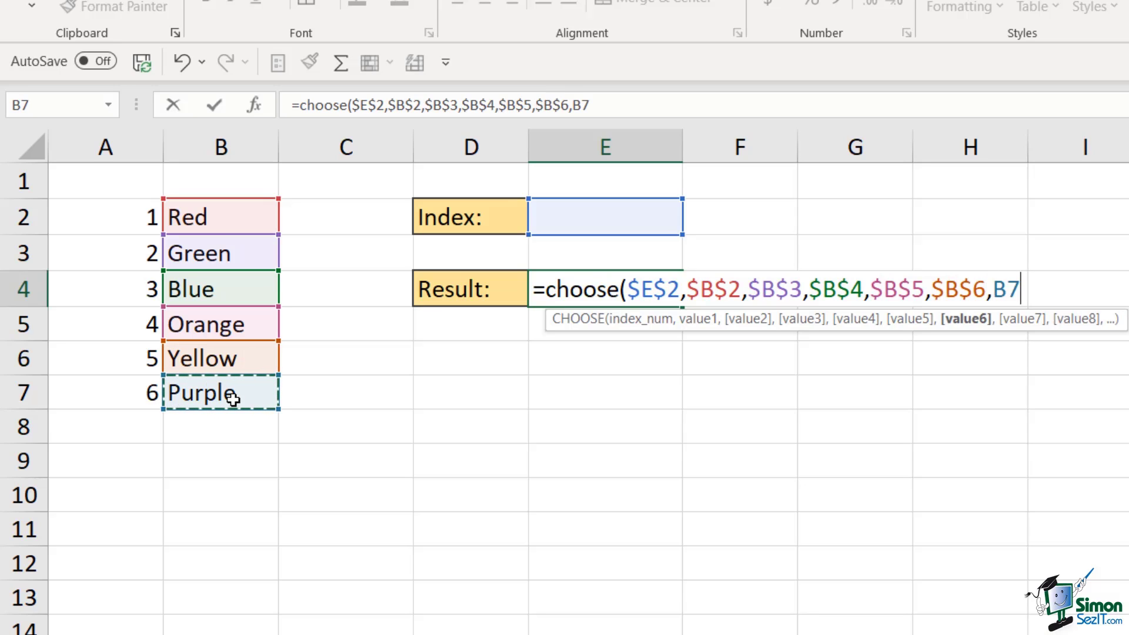
pyautogui.press('F4')
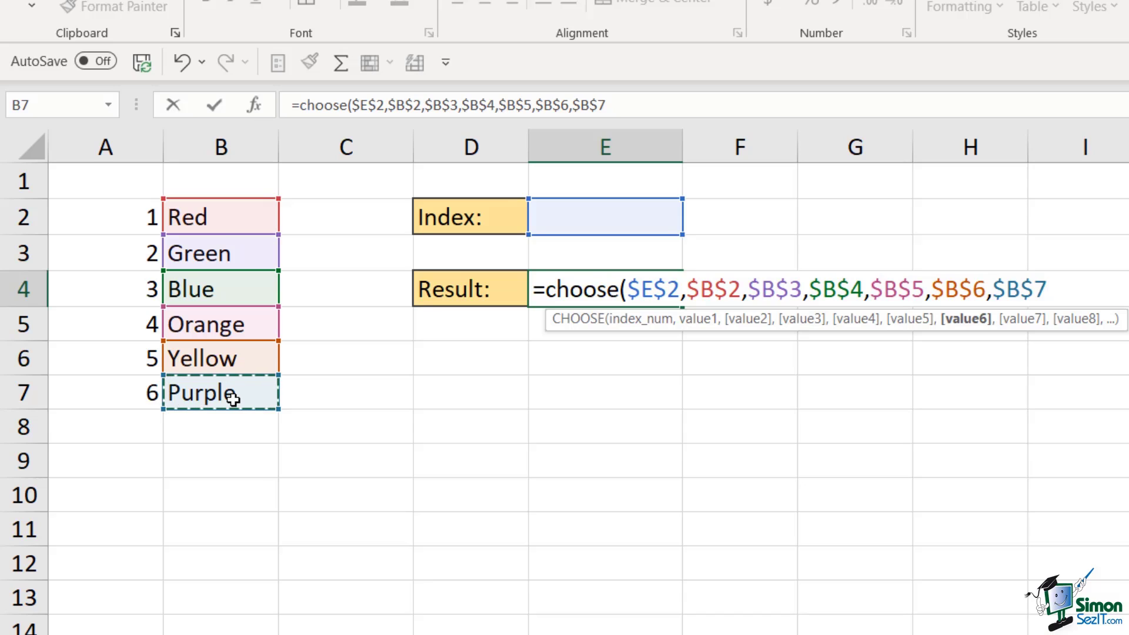
pyautogui.write(')')
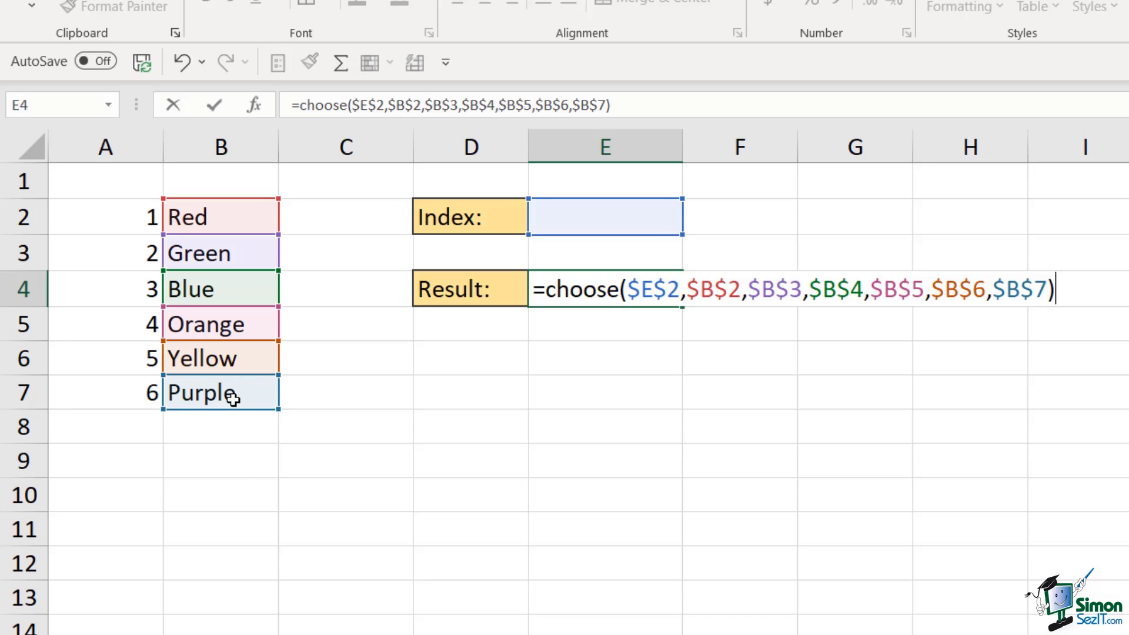
pyautogui.press('Return')
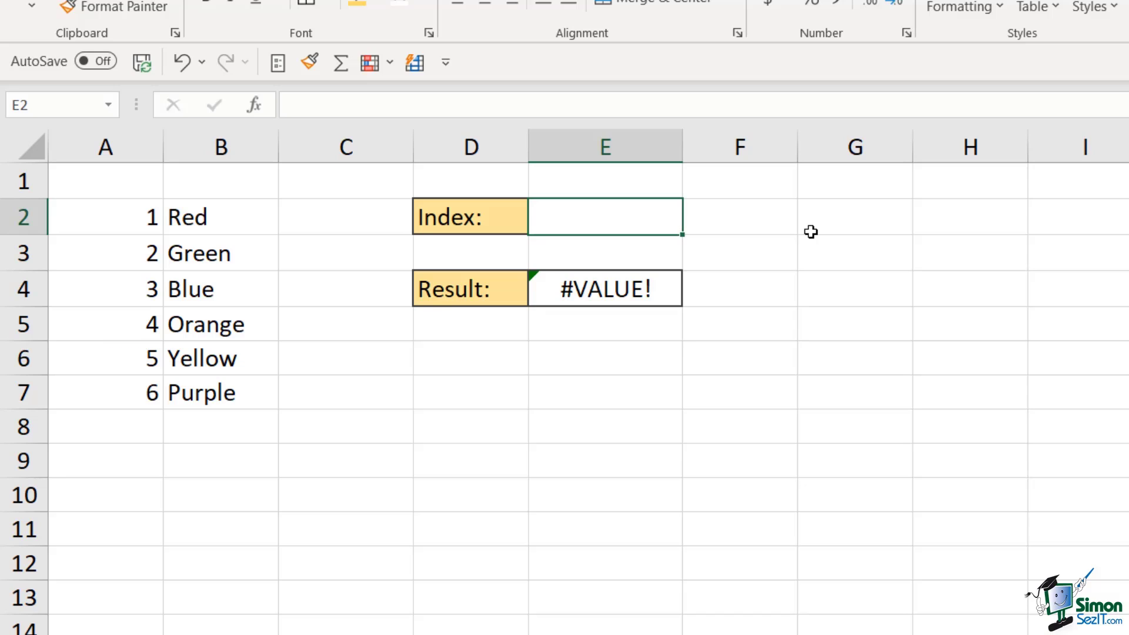
# Test the CHOOSE formula by entering the index values 2, 6 and 3 in turn in cell E2.
pyautogui.write('2')
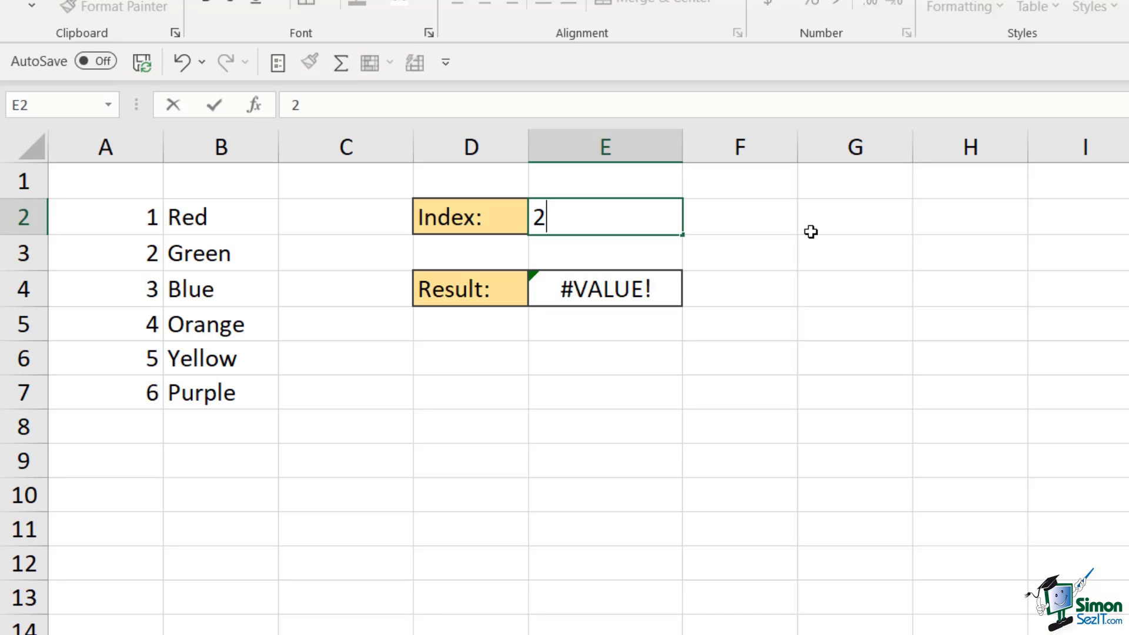
pyautogui.press('Return')
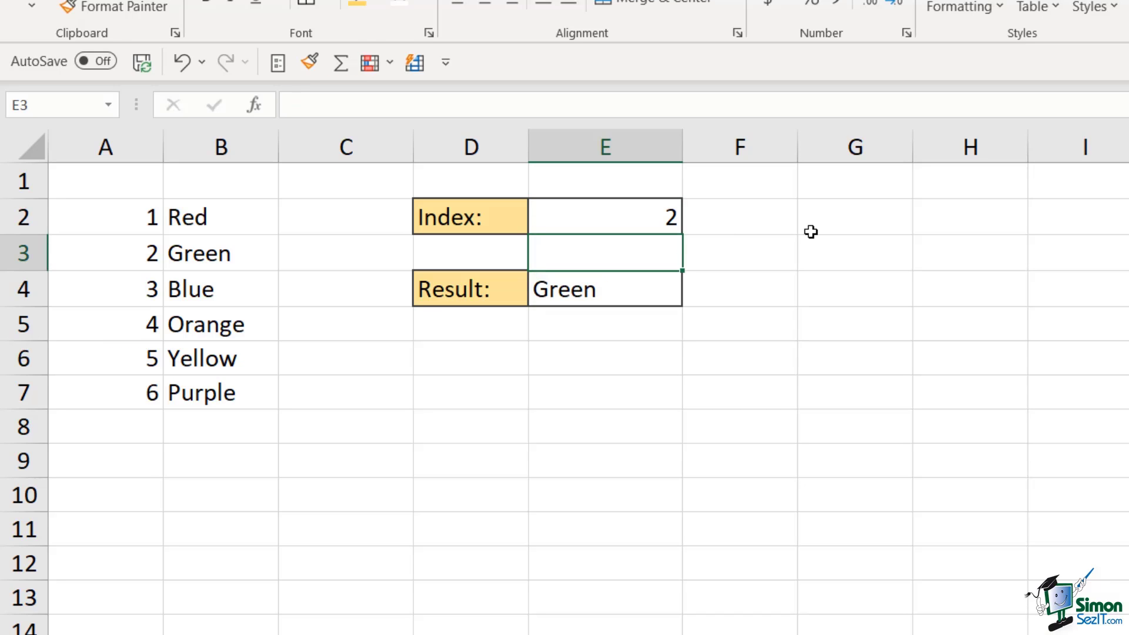
pyautogui.click(650, 215)
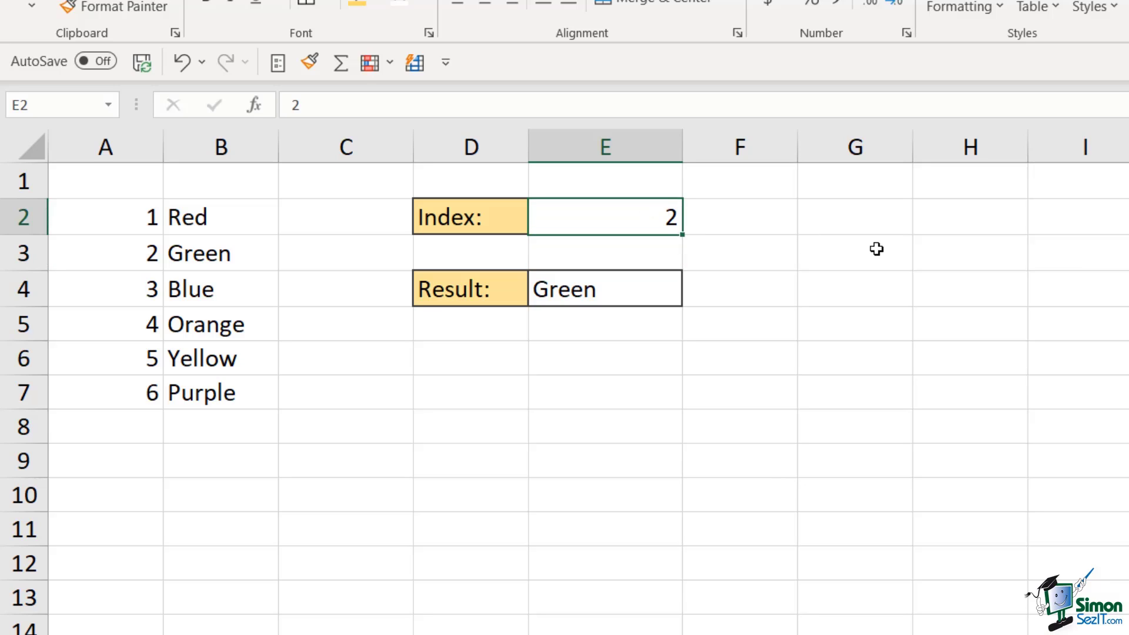
pyautogui.write('6')
pyautogui.press('Return')
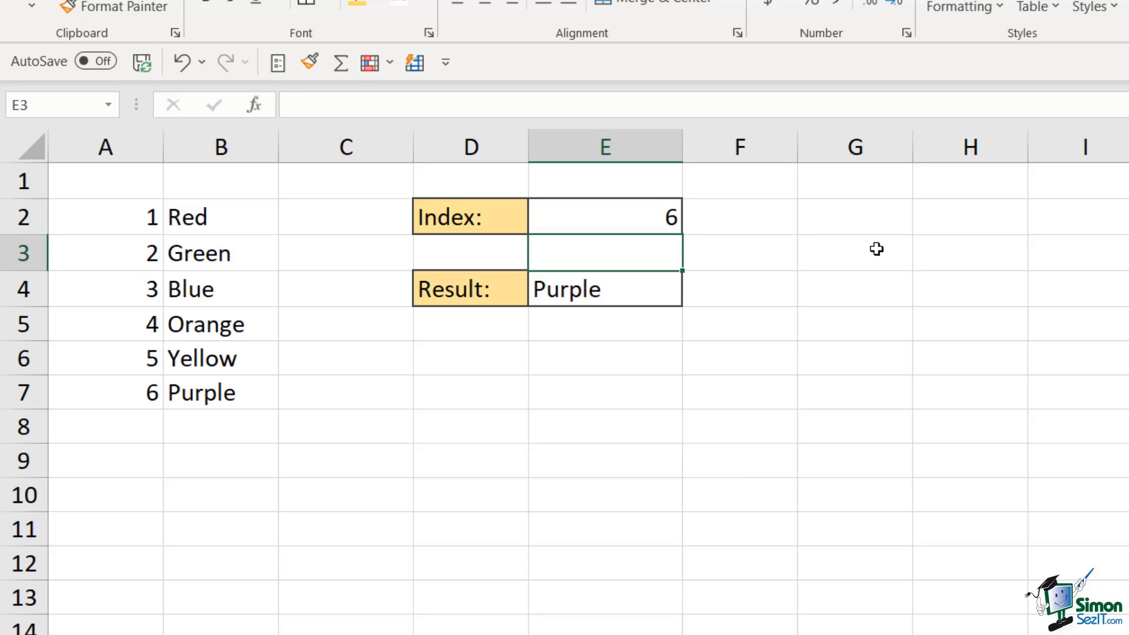
pyautogui.click(648, 222)
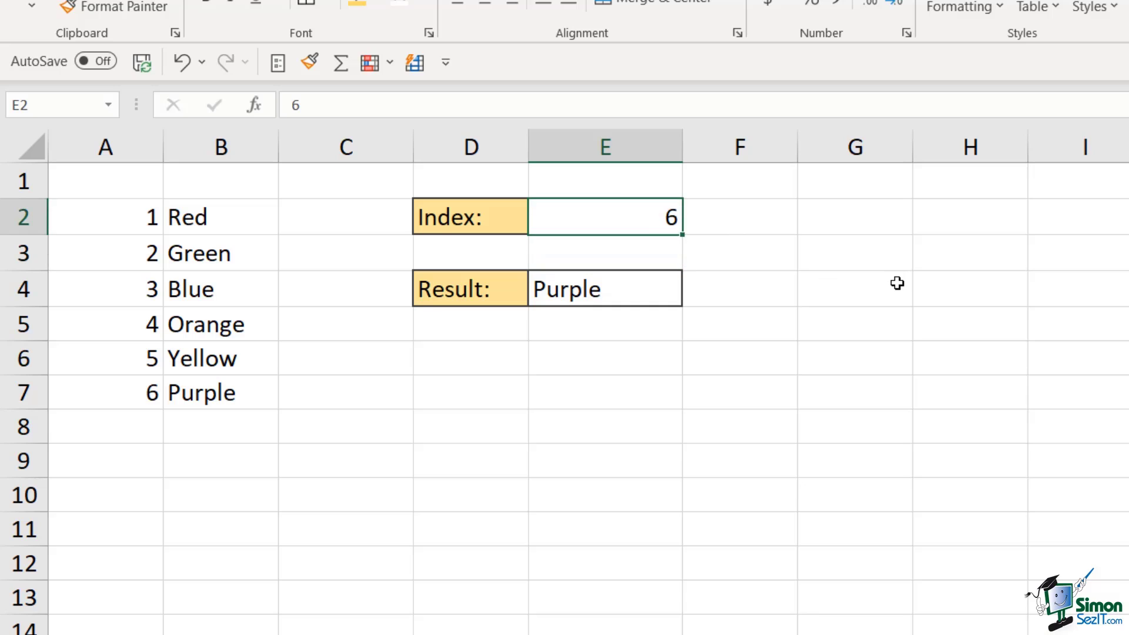
pyautogui.write('3')
pyautogui.press('Return')
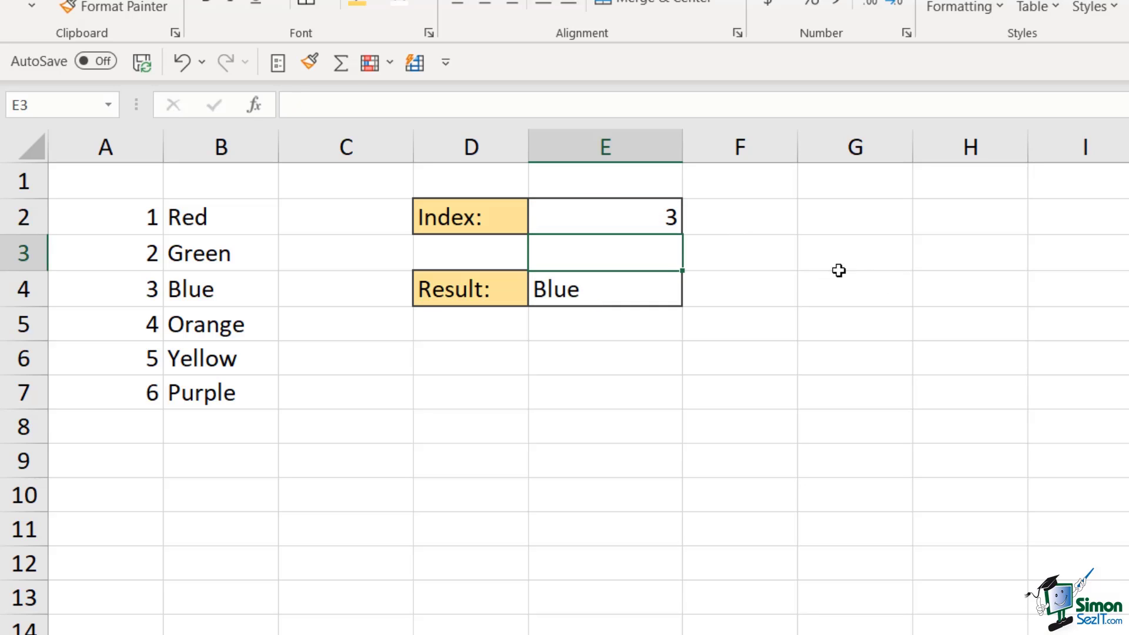
# Set the index in cell E2 to 4.
pyautogui.click(650, 219)
pyautogui.write('4')
pyautogui.press('Return')
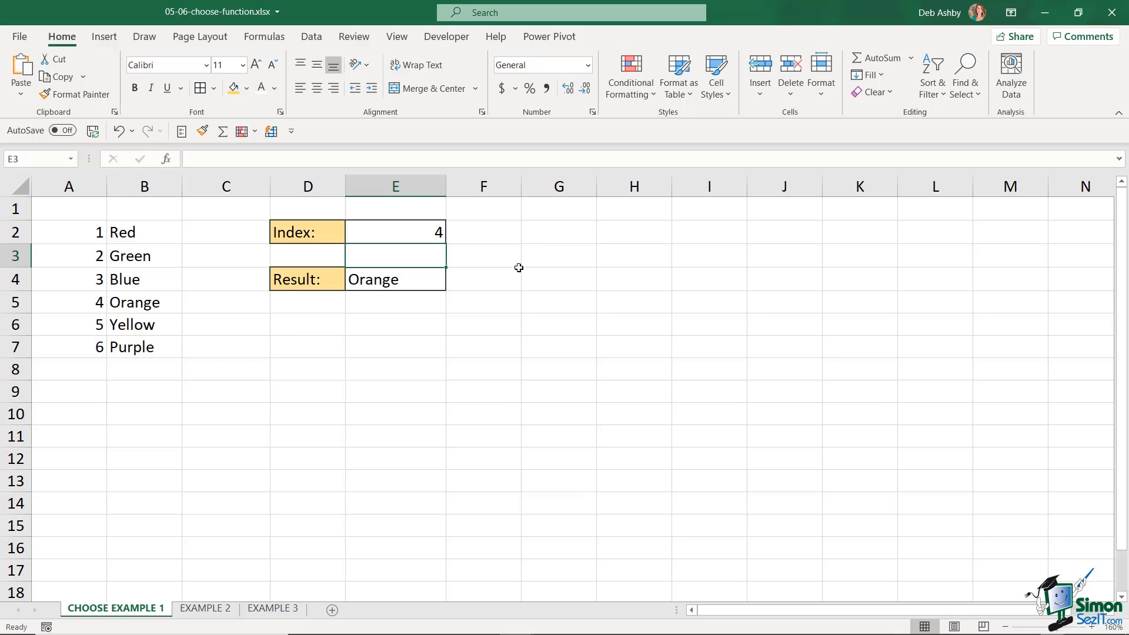
# Switch to the EXAMPLE 2 sheet and examine the product names, month headers, Month and Total input cells, and the February column.
pyautogui.hotkey('ctrl', 'pagedown')
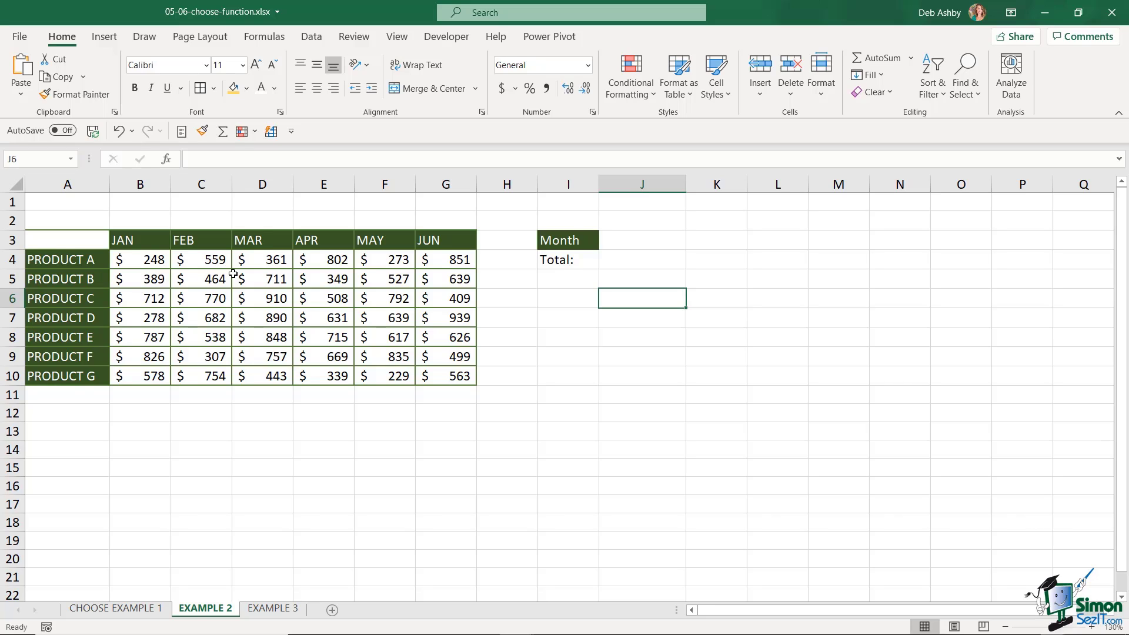
pyautogui.moveTo(82, 260); pyautogui.dragTo(88, 377)
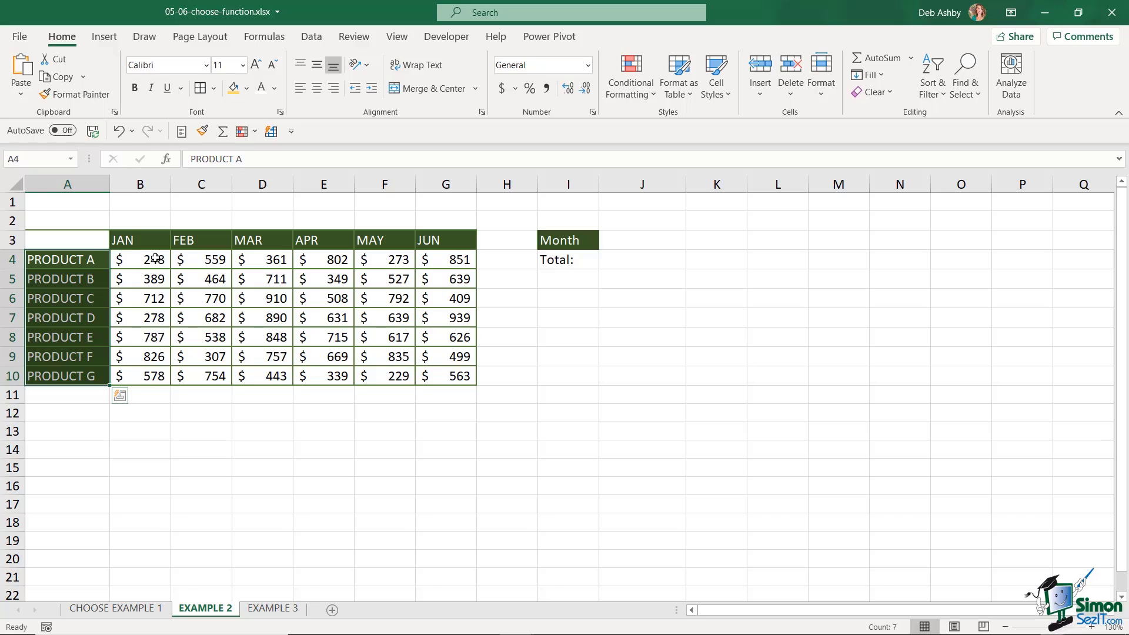
pyautogui.click(141, 242)
pyautogui.moveTo(141, 242); pyautogui.dragTo(450, 242)
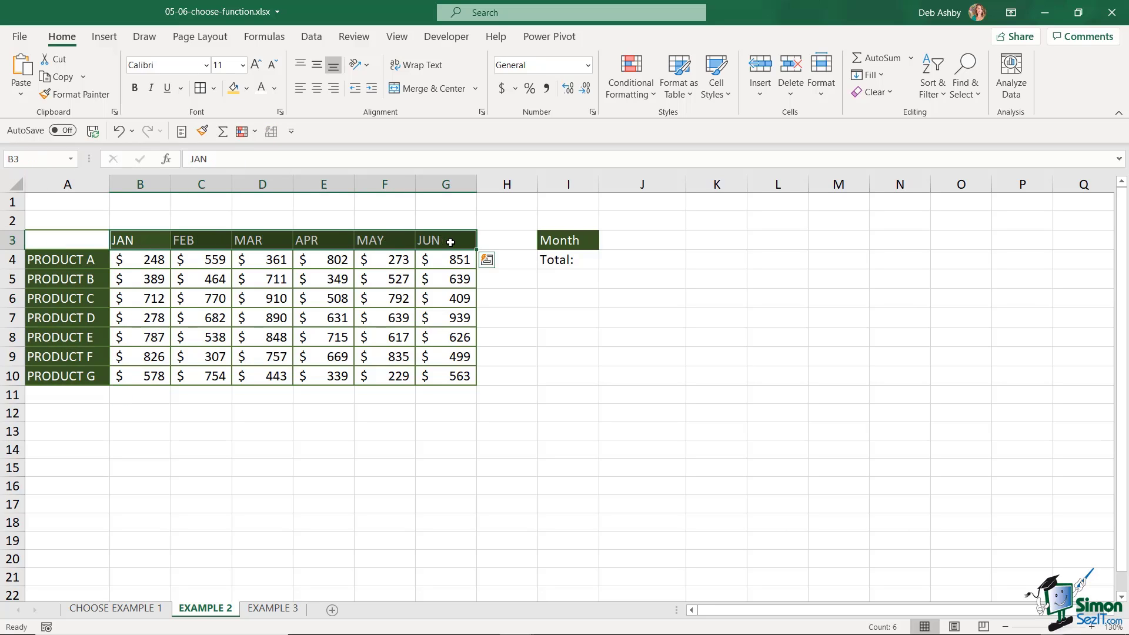
pyautogui.click(646, 240)
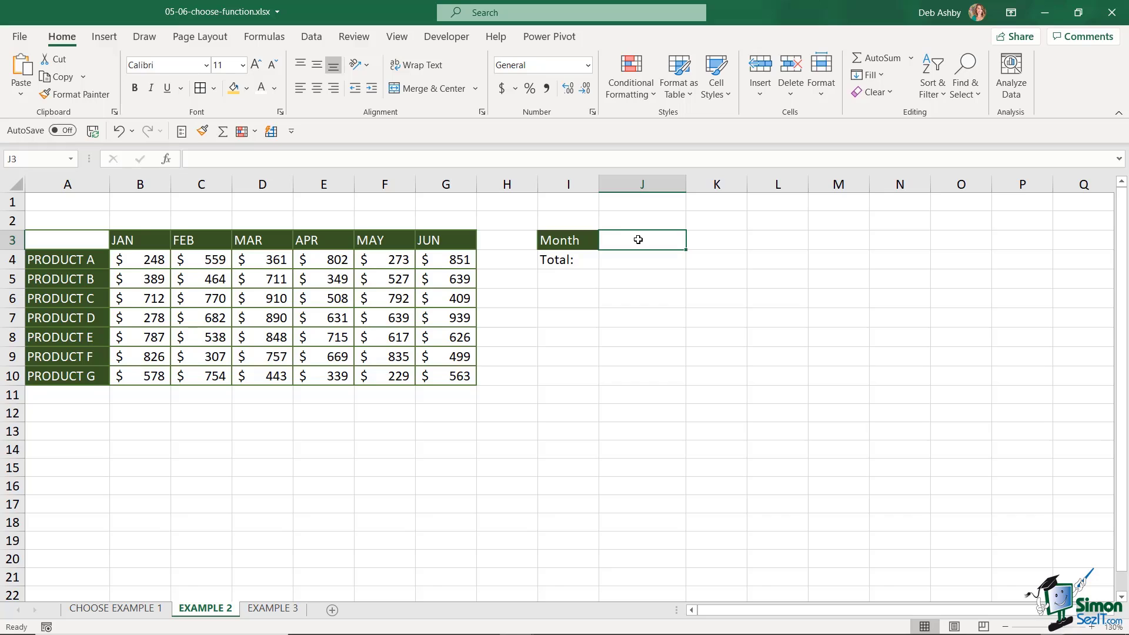
pyautogui.click(647, 264)
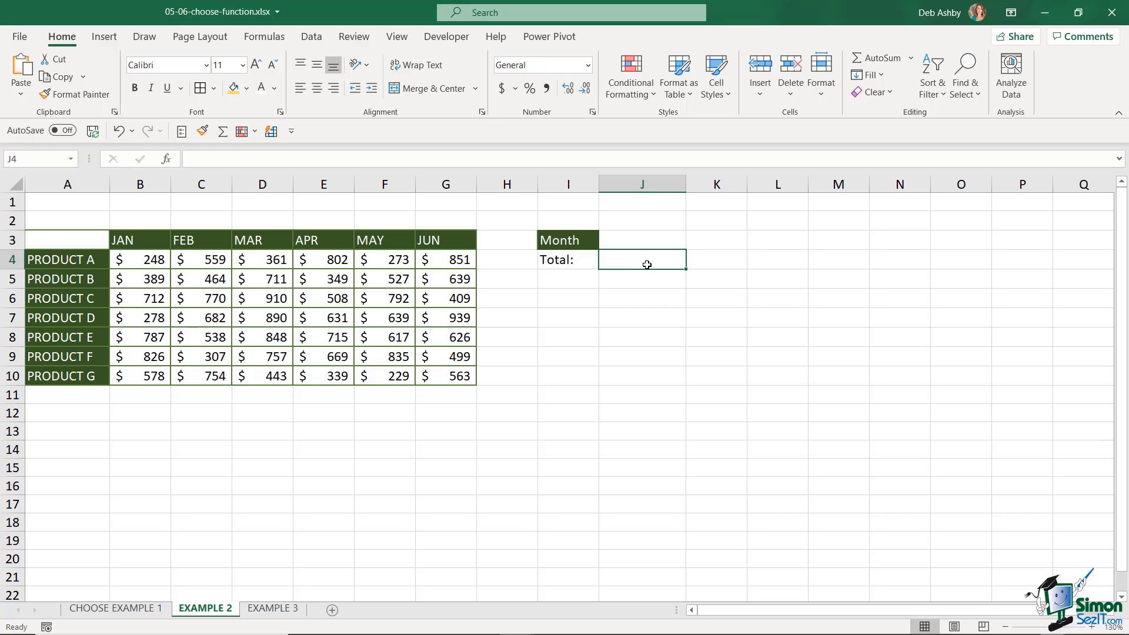
pyautogui.moveTo(206, 239); pyautogui.dragTo(210, 378)
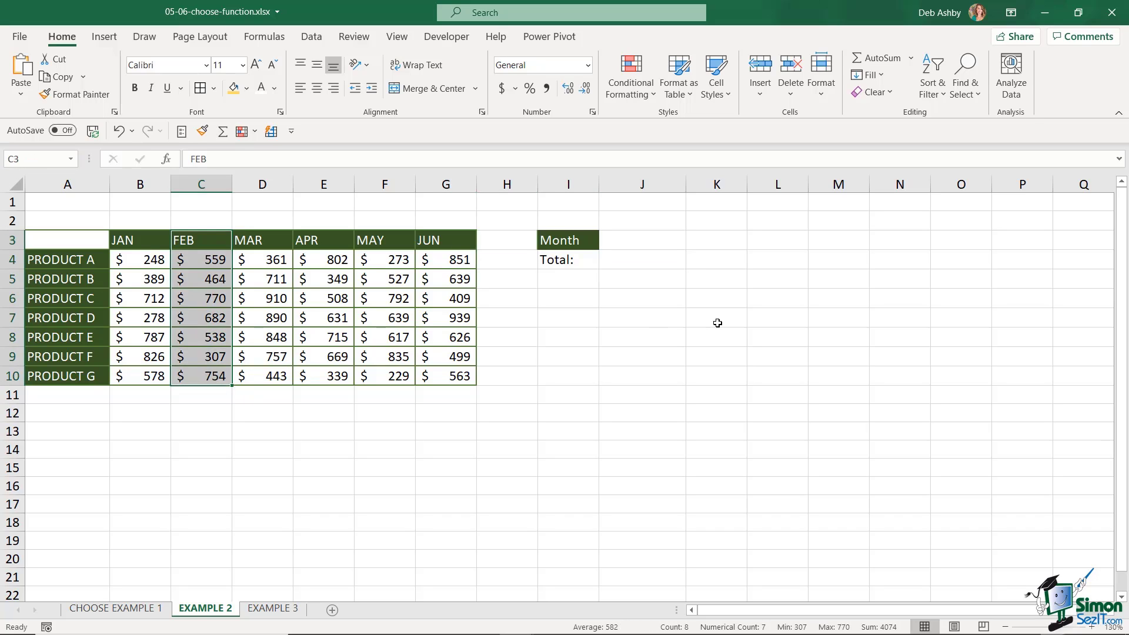
pyautogui.click(653, 394)
# Start a SUM formula in J4 with a nested CHOOSE that uses the absolute reference $J$3 as its index number.
pyautogui.click(632, 262)
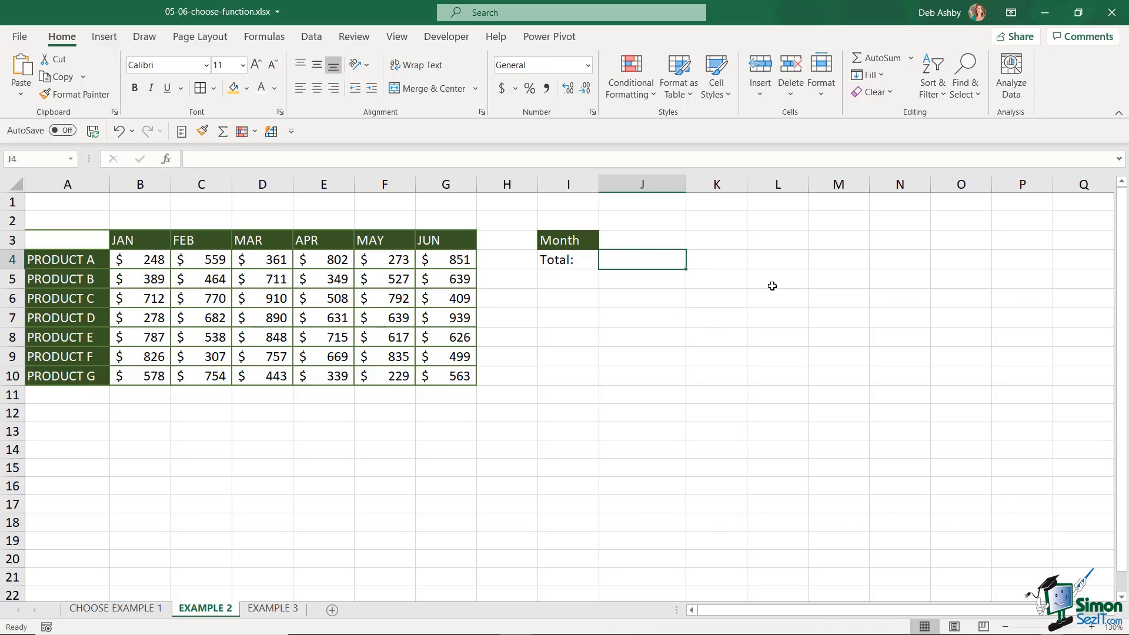
pyautogui.write('=')
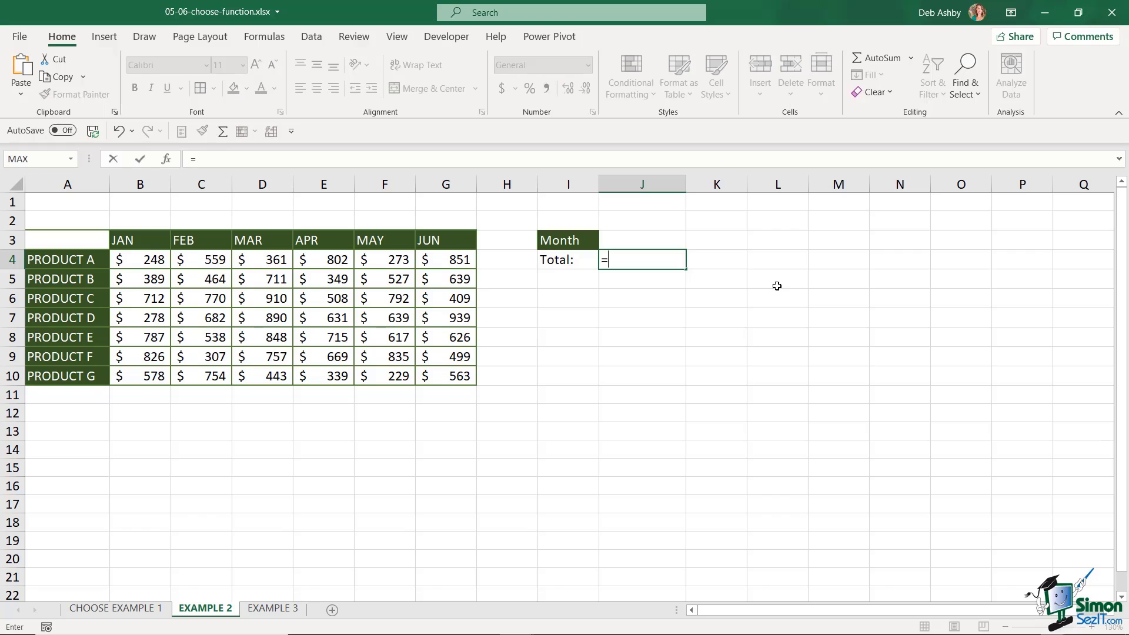
pyautogui.write('SUM')
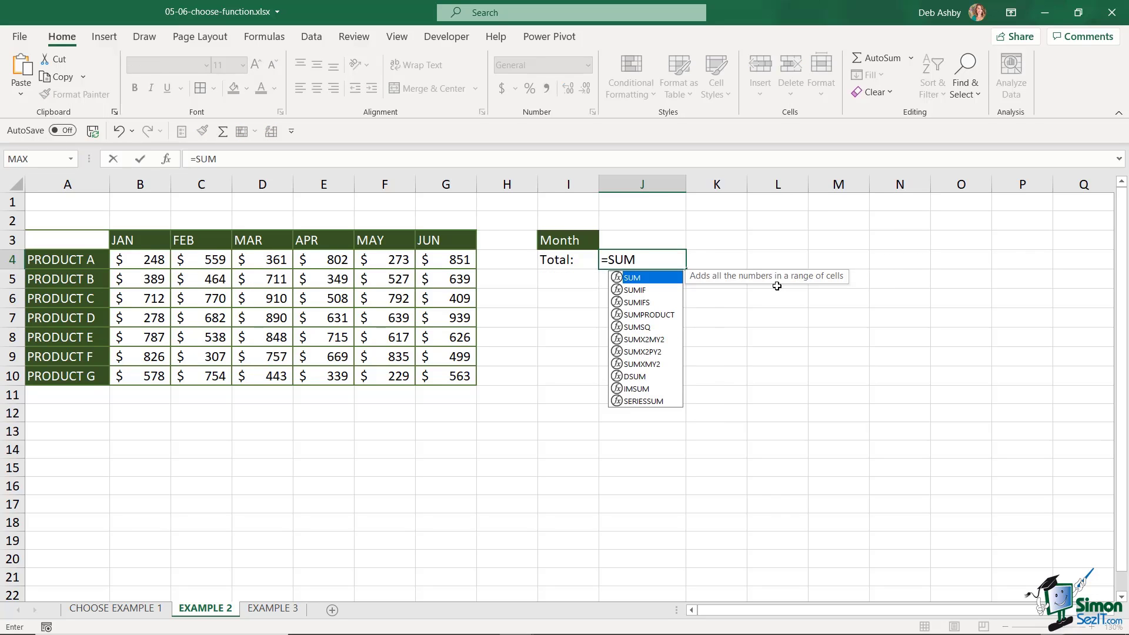
pyautogui.write('(')
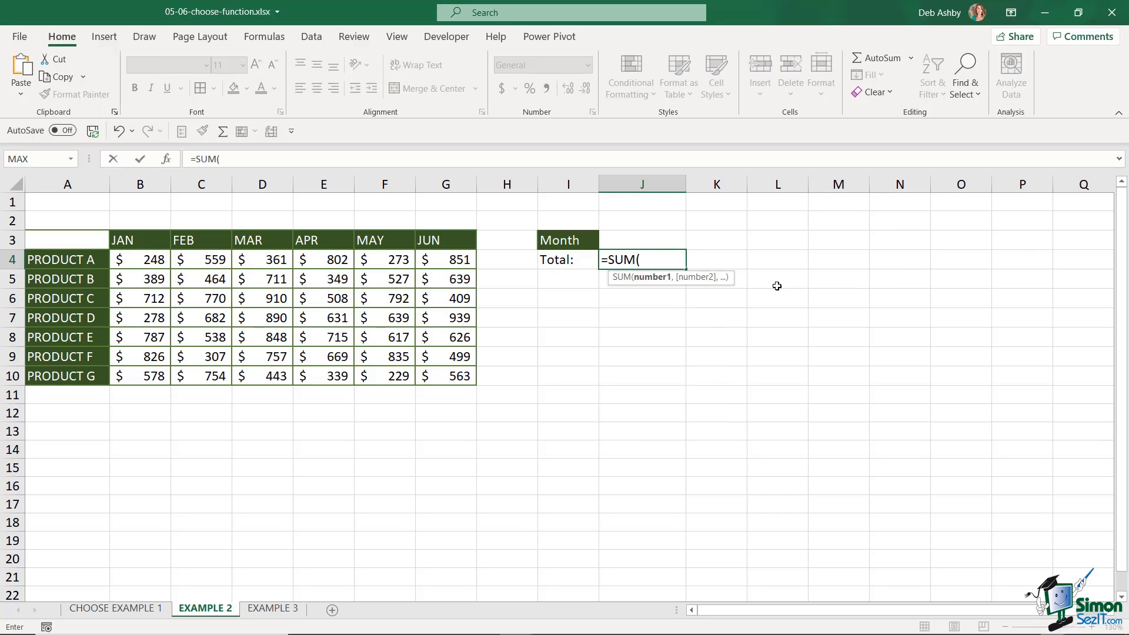
pyautogui.write('CHOOSE')
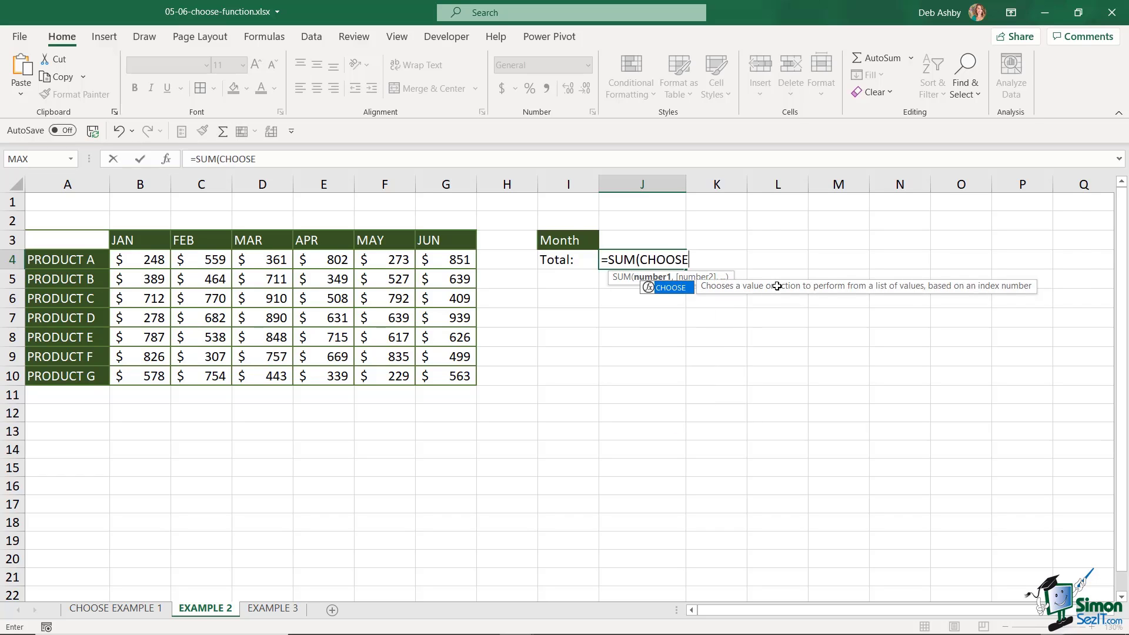
pyautogui.write('(')
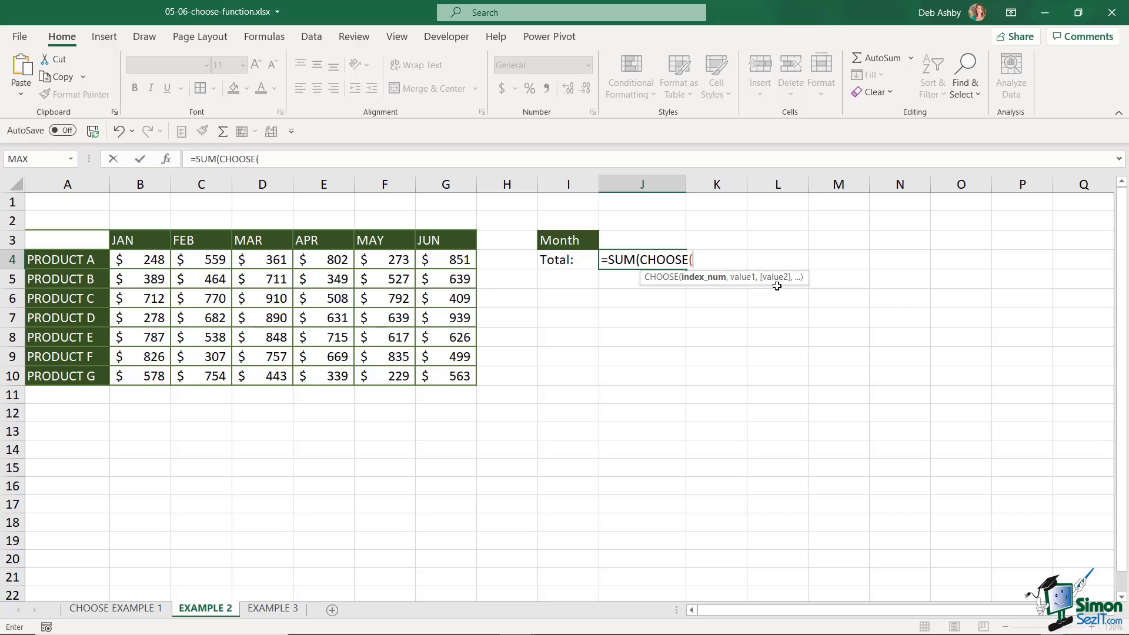
pyautogui.click(632, 243)
pyautogui.press('F4')
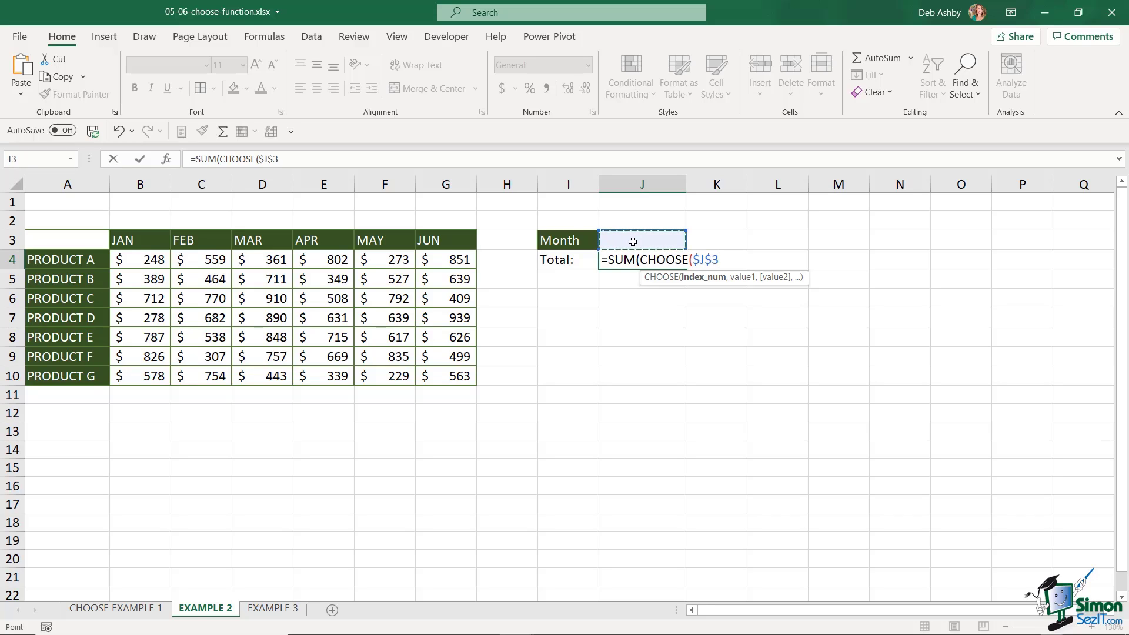
pyautogui.write(',')
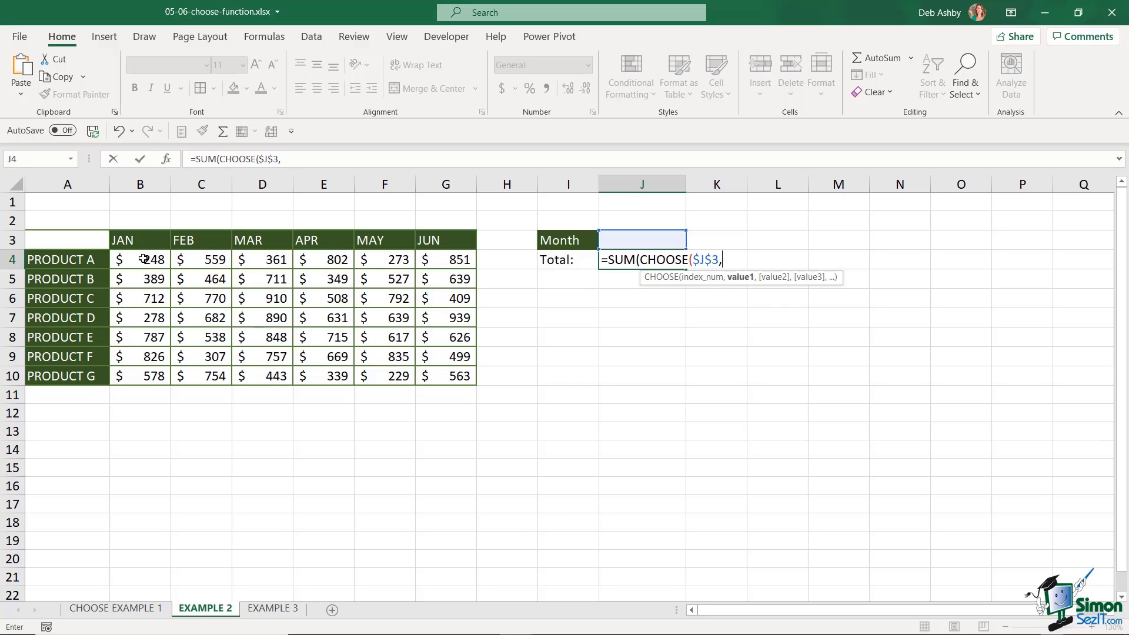
# Add the January, February and March figures as the first three CHOOSE values: $B$4:$B$10, $C$4:$C$10 and $D$4:$D$10.
pyautogui.moveTo(143, 257); pyautogui.dragTo(151, 378)
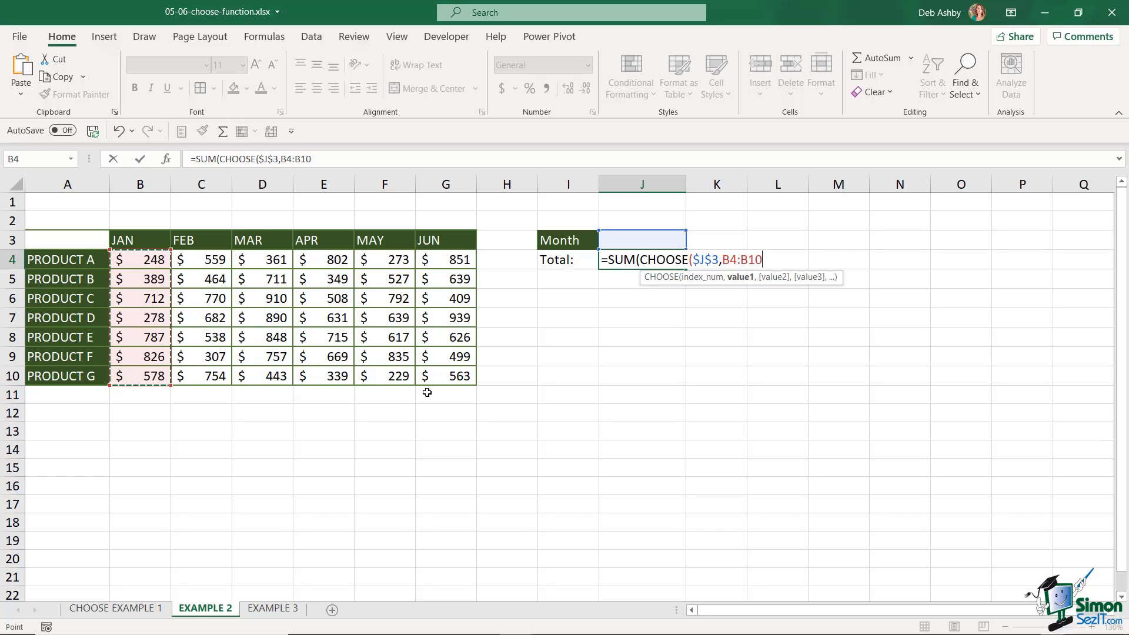
pyautogui.press('F4')
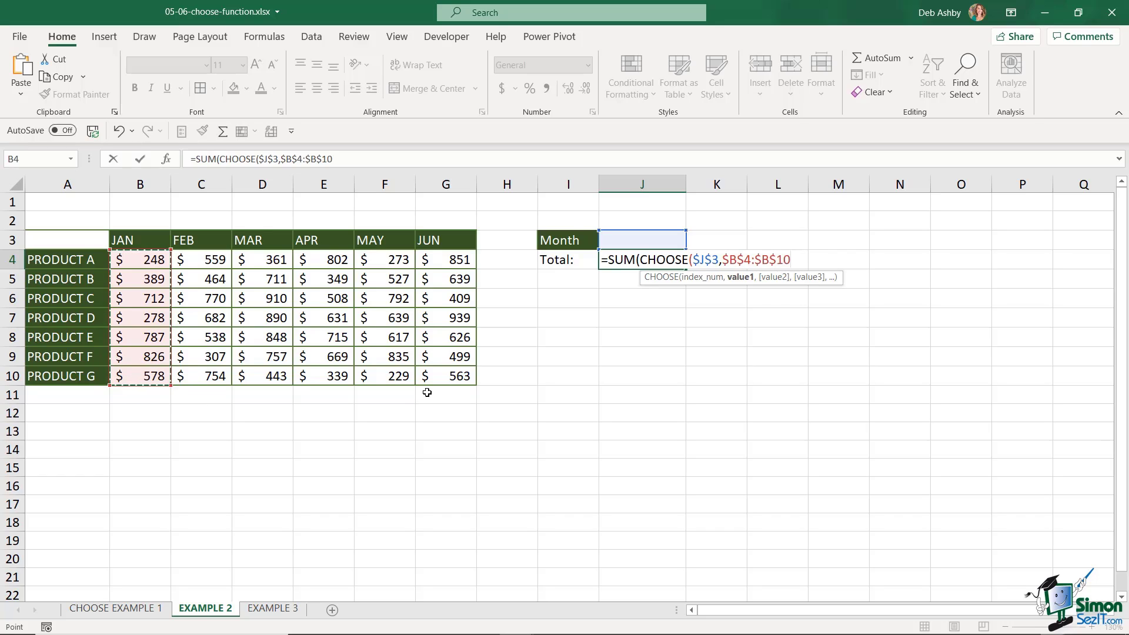
pyautogui.write(',')
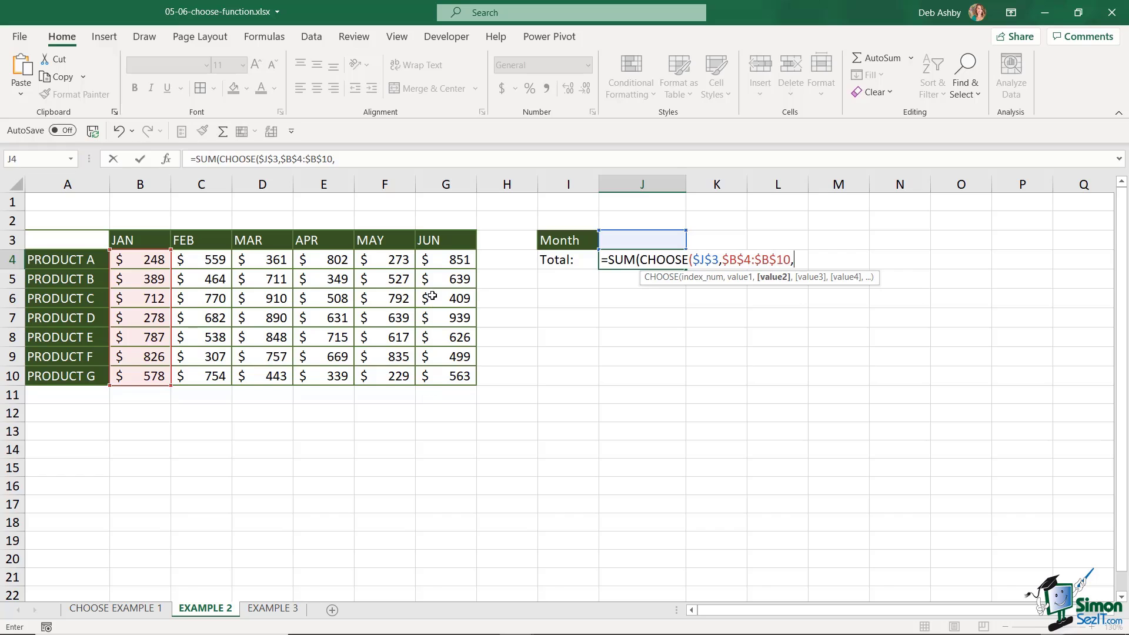
pyautogui.moveTo(207, 257); pyautogui.dragTo(203, 377)
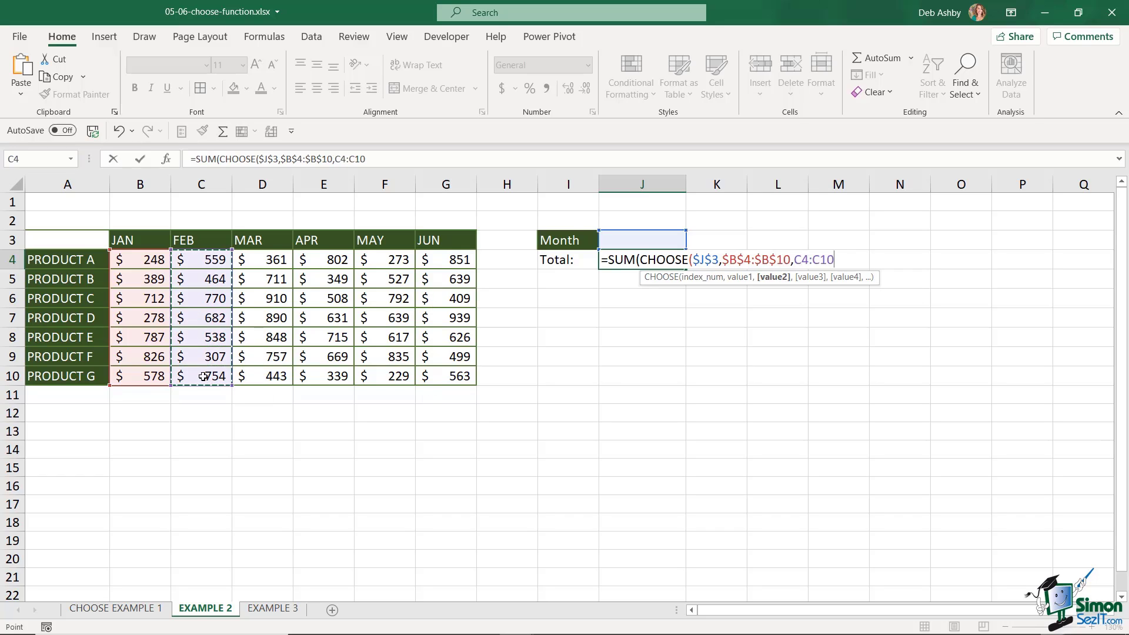
pyautogui.press('F4')
pyautogui.write(',')
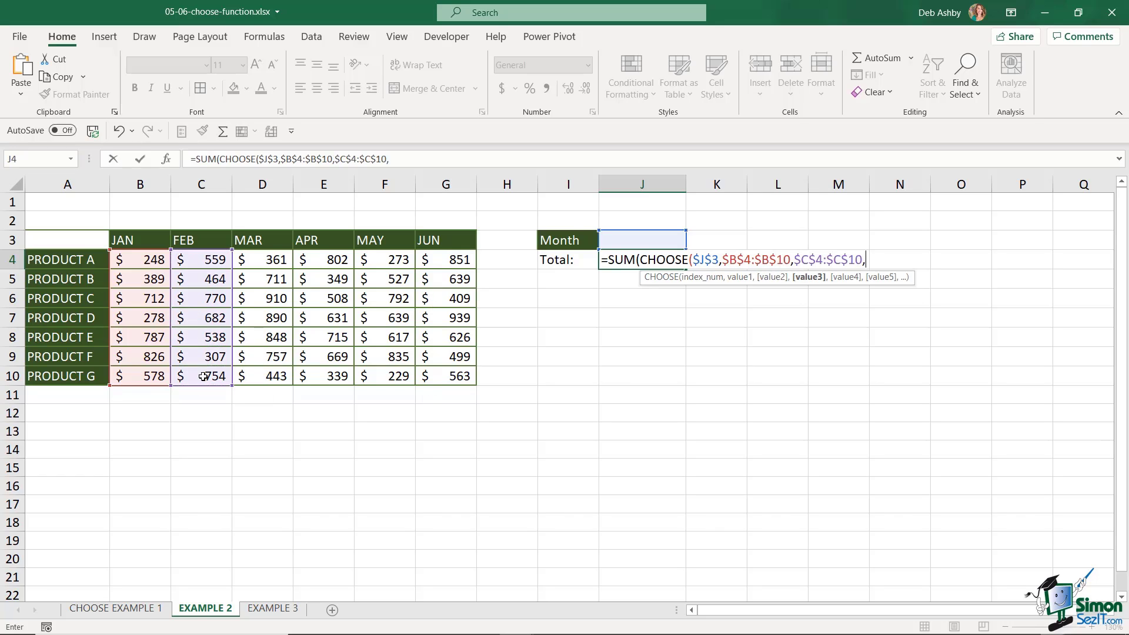
pyautogui.moveTo(266, 263); pyautogui.dragTo(269, 374)
pyautogui.press('F4')
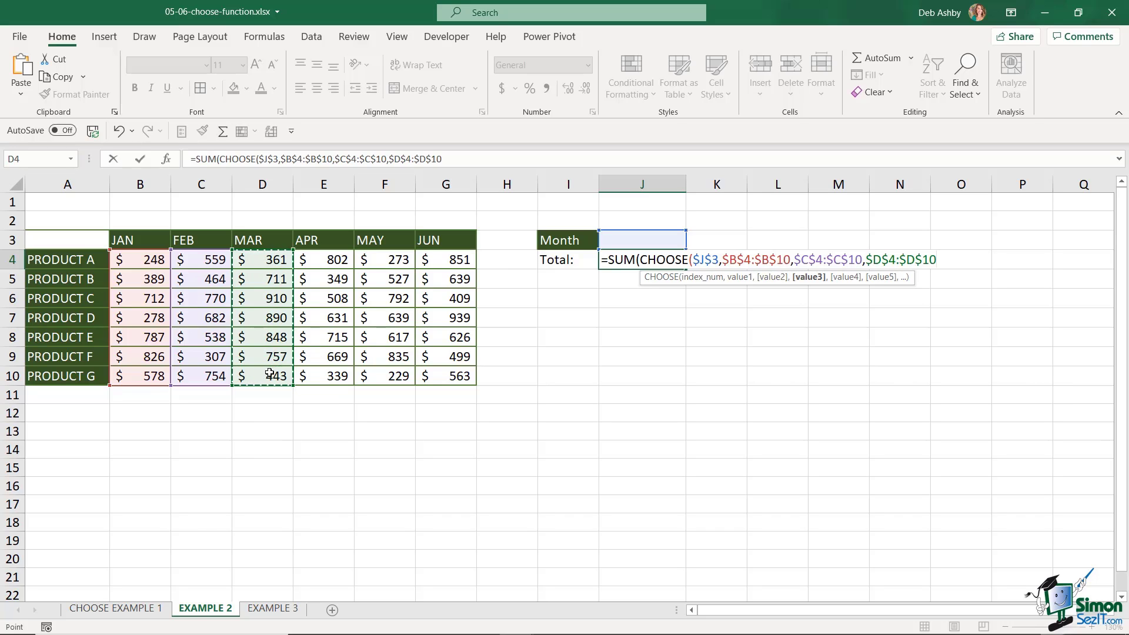
pyautogui.write(',')
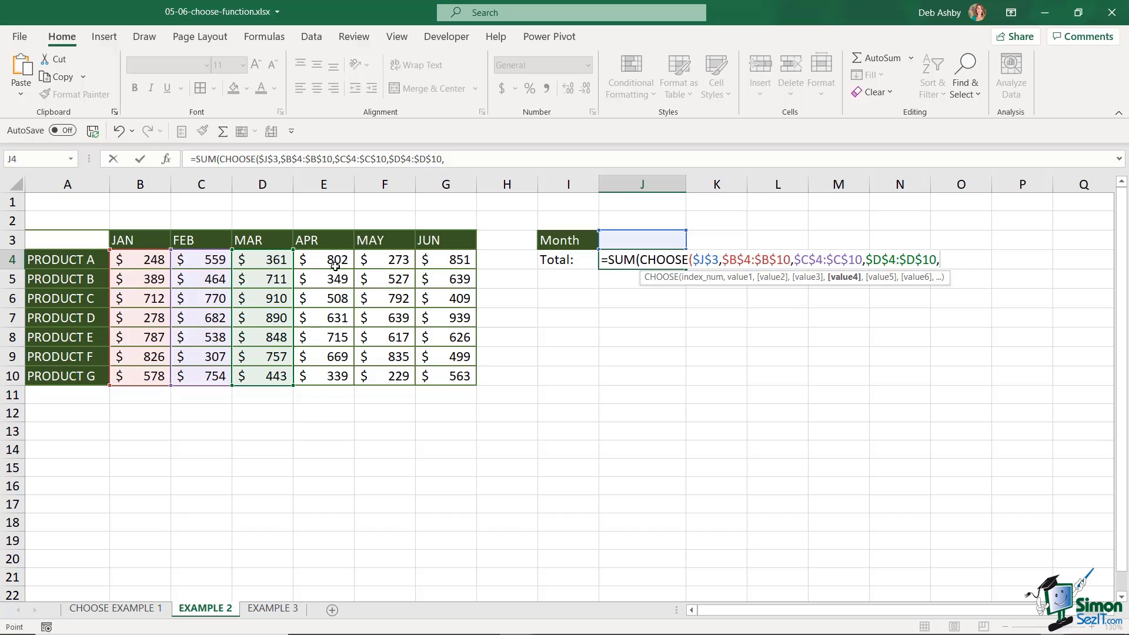
# Add the April, May and June figures as CHOOSE values $E$4:$E$10, $F$4:$F$10 and $G$4:$G$10, and close the CHOOSE function.
pyautogui.moveTo(336, 260); pyautogui.dragTo(334, 376)
pyautogui.press('F4')
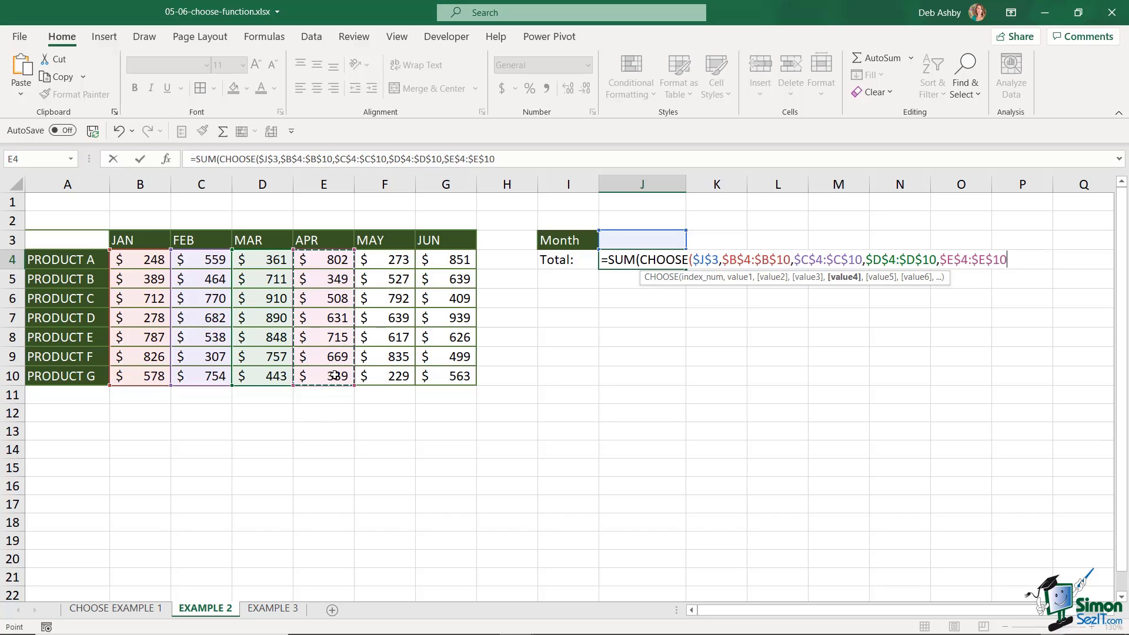
pyautogui.write(',')
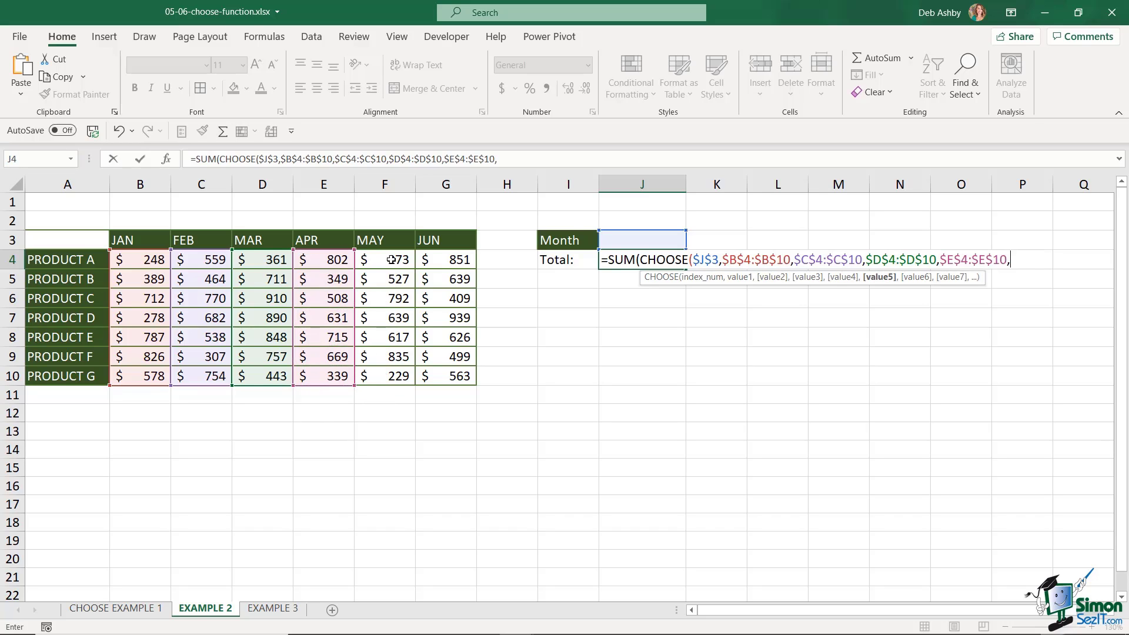
pyautogui.moveTo(392, 260); pyautogui.dragTo(391, 369)
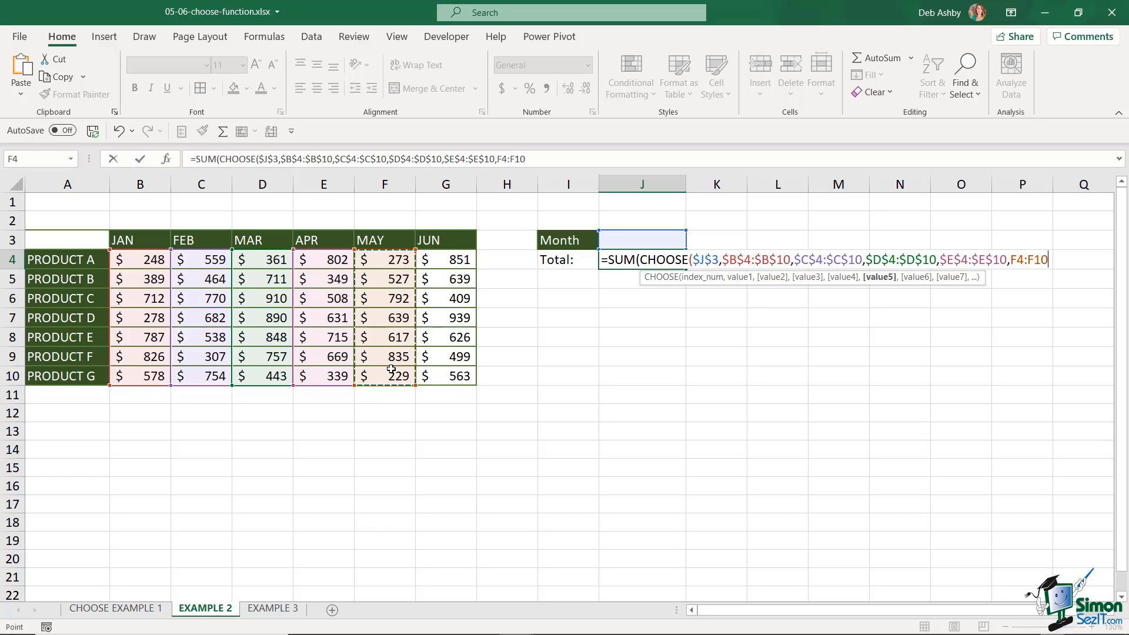
pyautogui.press('F4')
pyautogui.write(',')
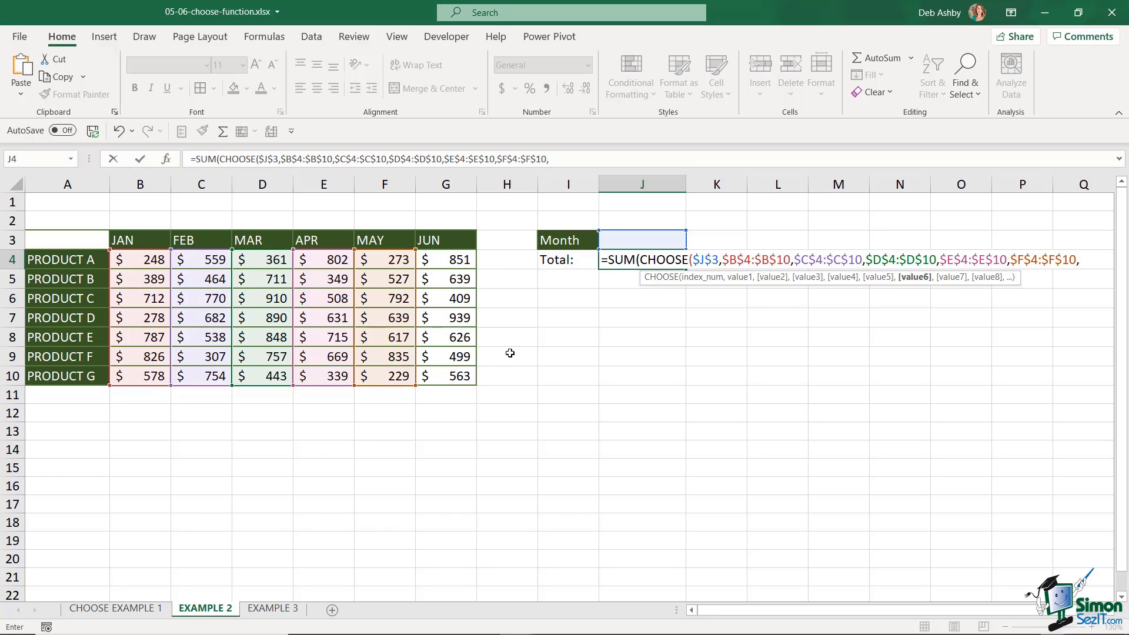
pyautogui.moveTo(447, 258); pyautogui.dragTo(453, 373)
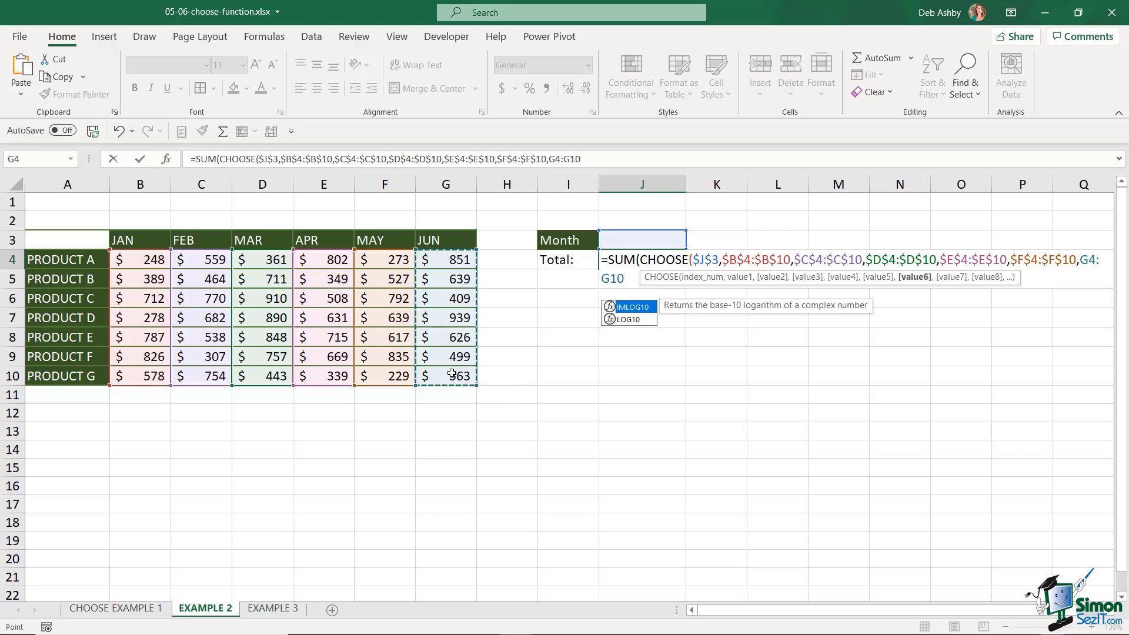
pyautogui.press('F4')
pyautogui.write(')')
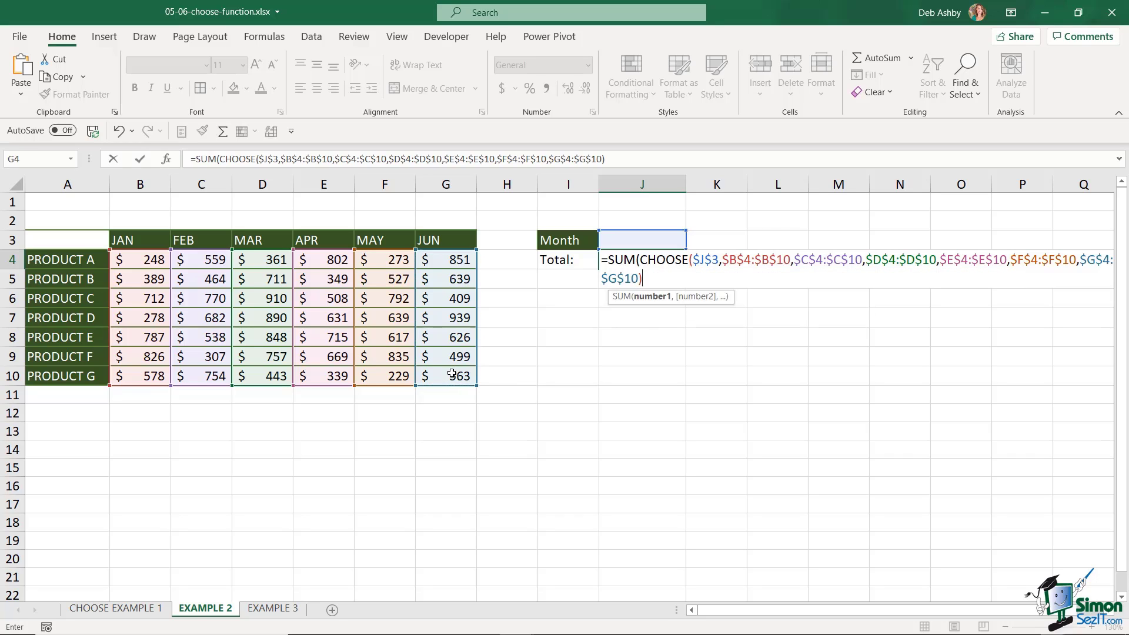
# Enter the formula in J4 and accept the proposed correction that adds the missing closing bracket.
pyautogui.press('Return')
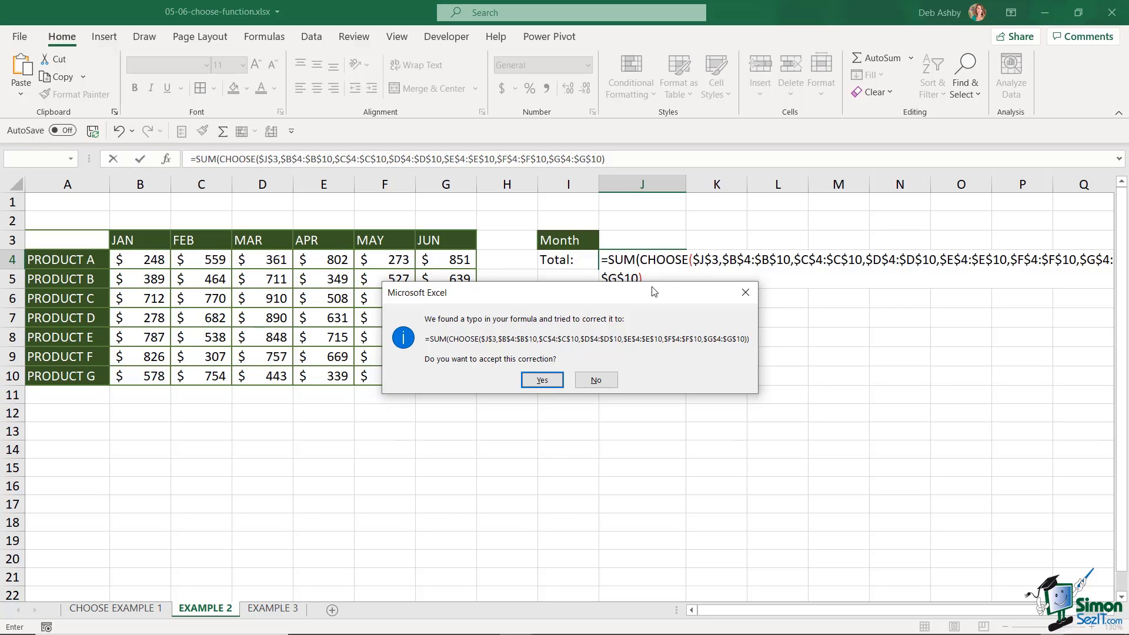
pyautogui.moveTo(654, 291); pyautogui.dragTo(626, 316)
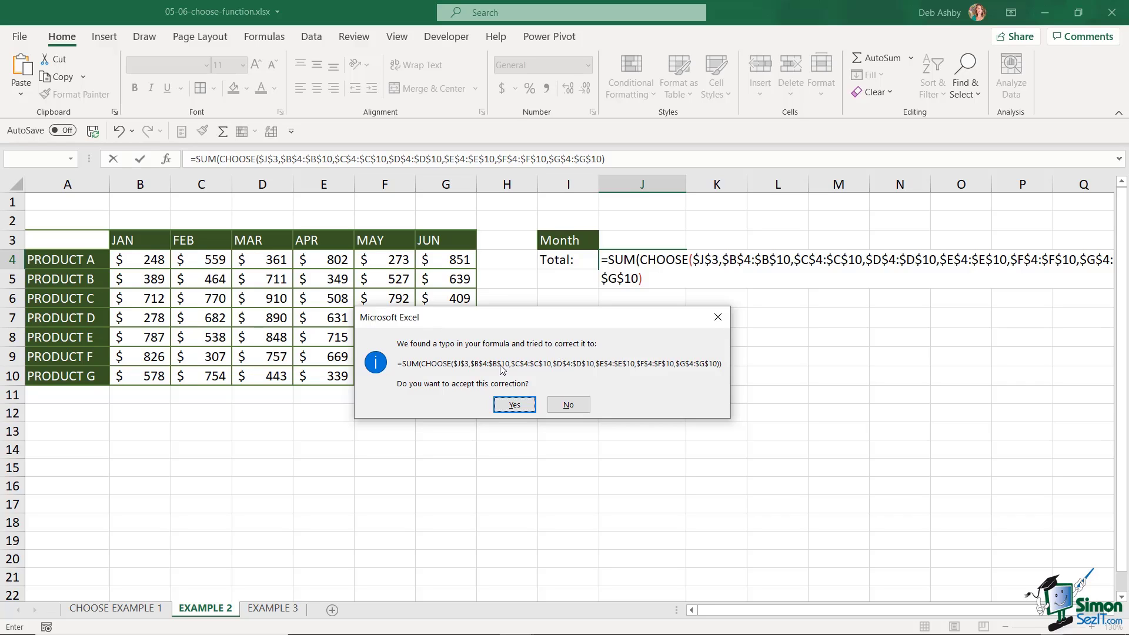
pyautogui.click(516, 406)
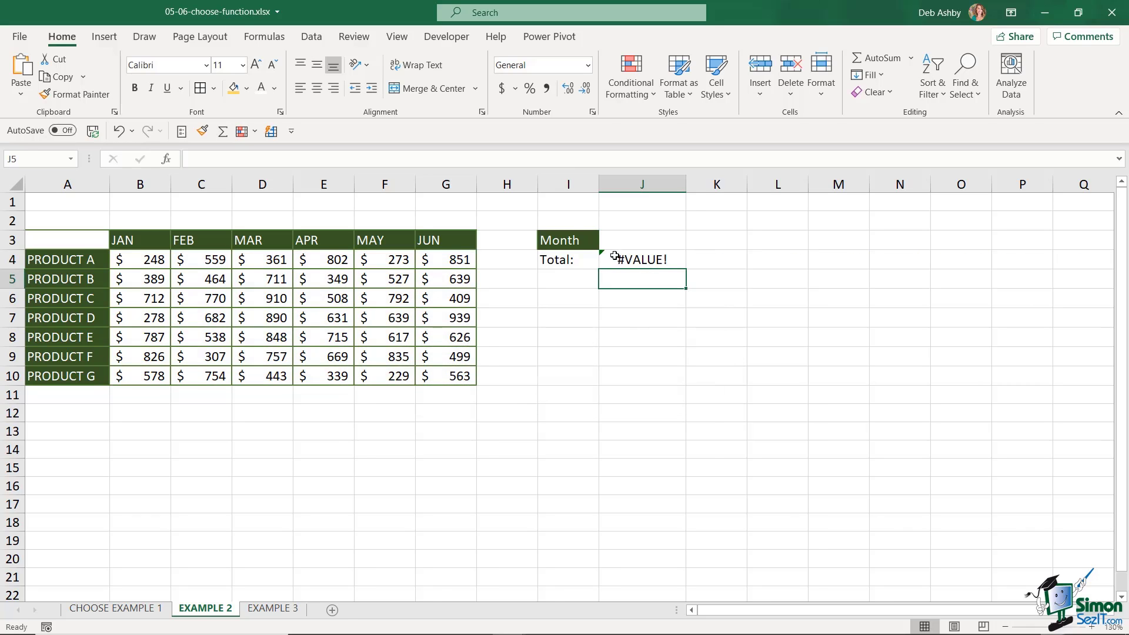
# Set the month index in J3 to 5 and check the total against the sum of the May figures in F4:F10.
pyautogui.click(634, 240)
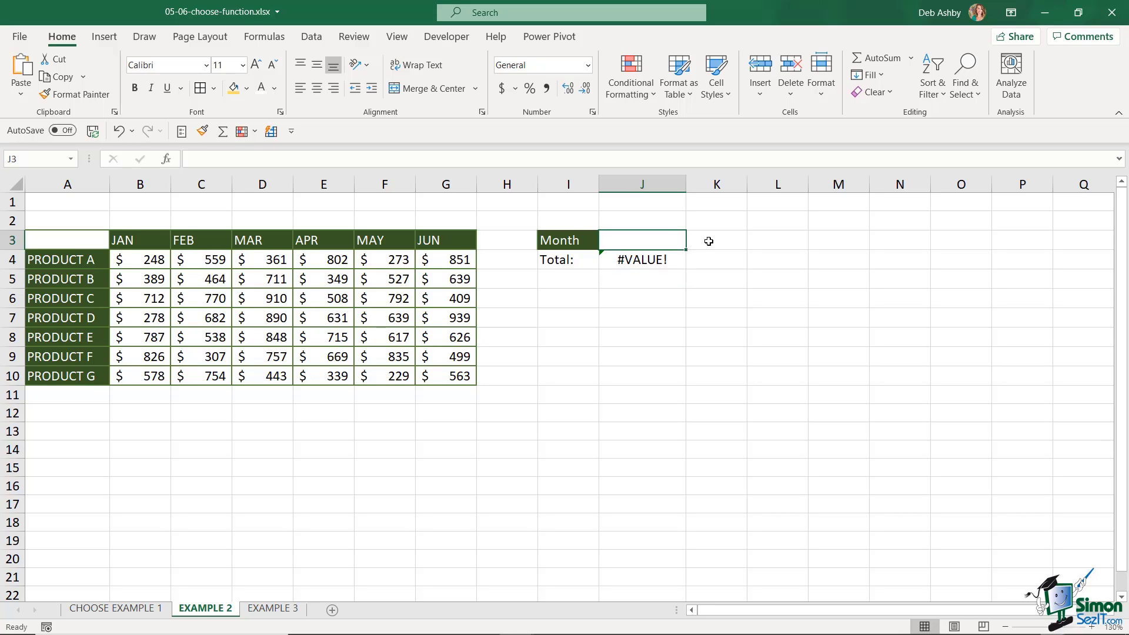
pyautogui.write('5')
pyautogui.press('Return')
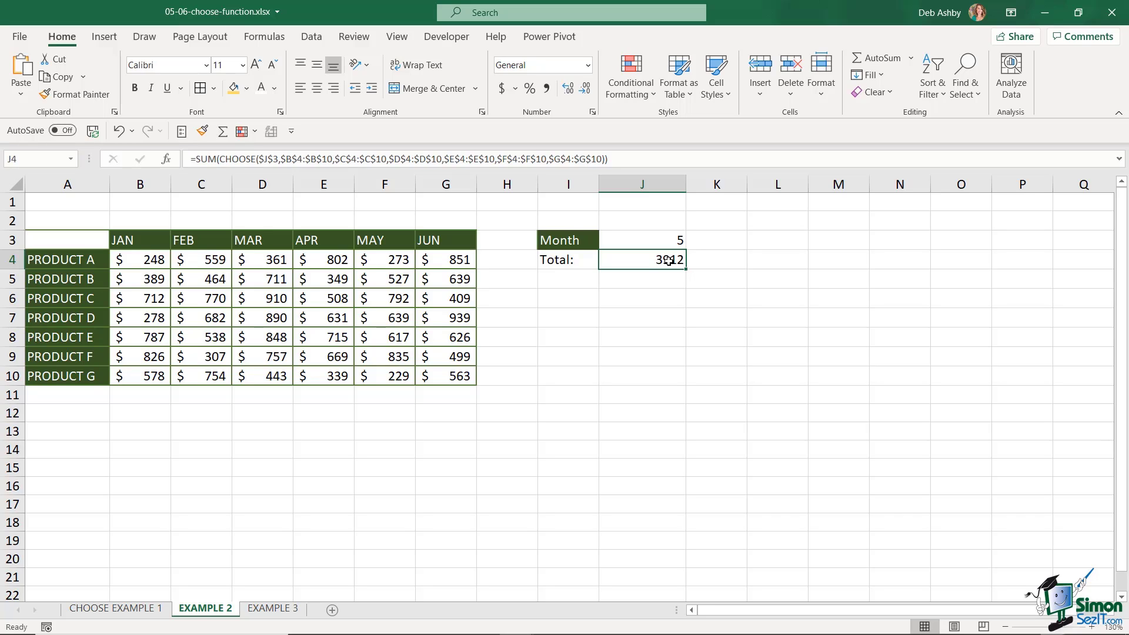
pyautogui.moveTo(384, 261); pyautogui.dragTo(387, 377)
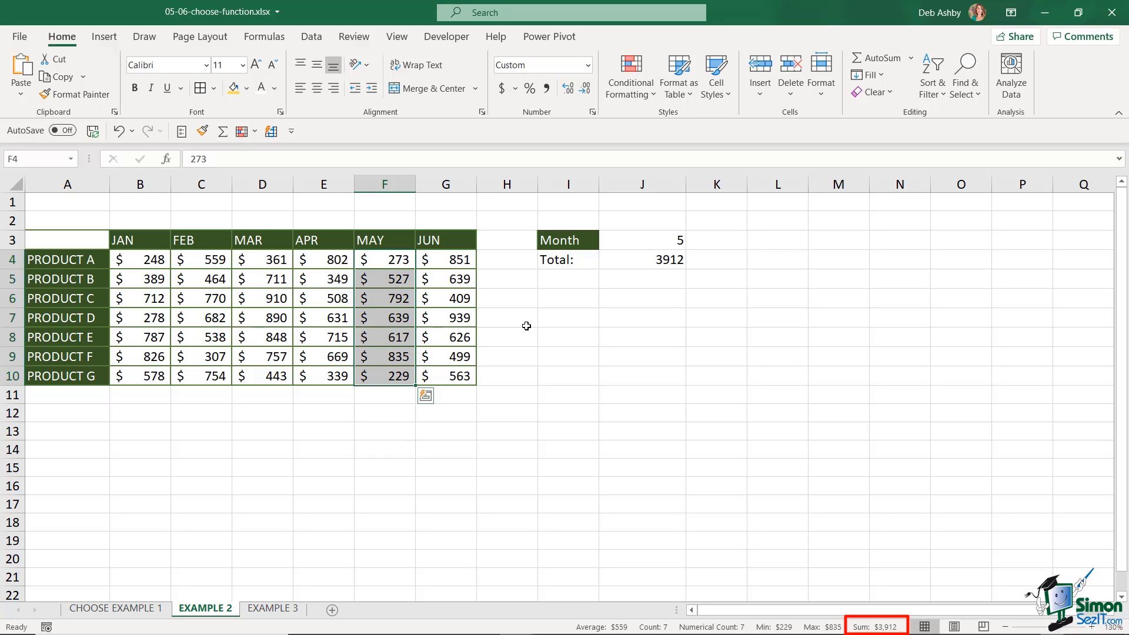
# Format the total in J4 as dollar accounting with no decimal places.
pyautogui.click(628, 259)
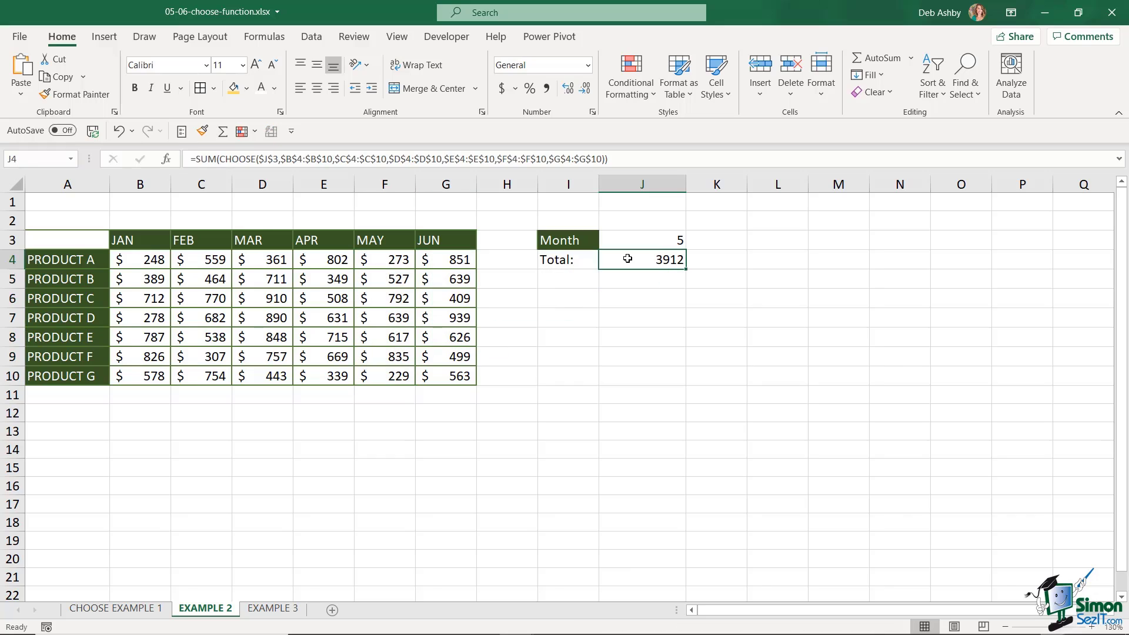
pyautogui.click(502, 88)
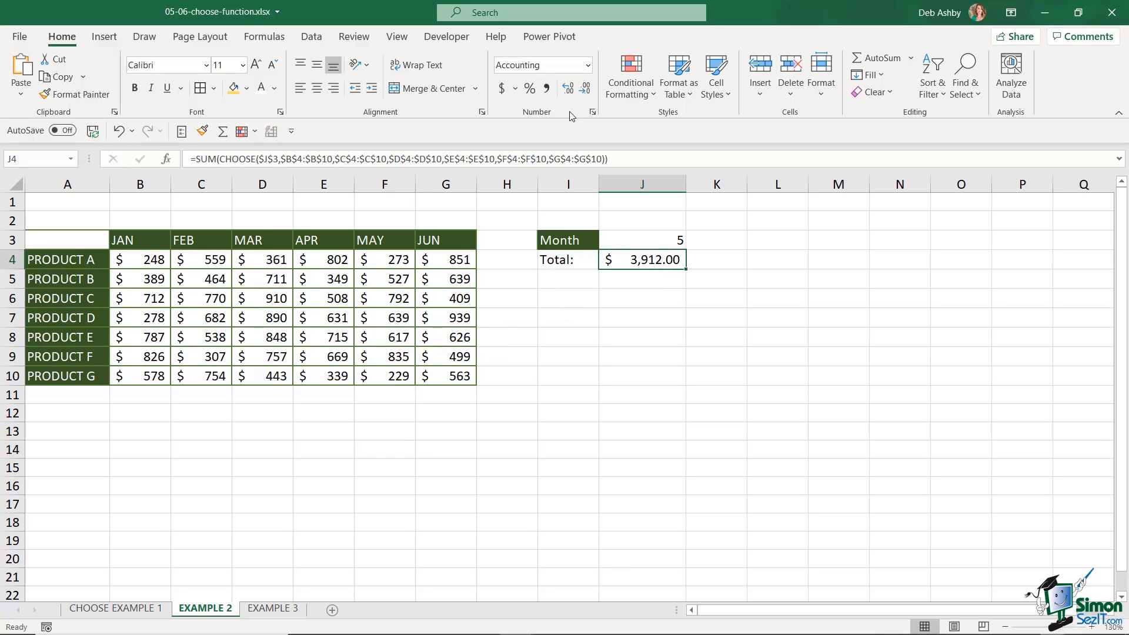
pyautogui.click(585, 89)
pyautogui.click(585, 88)
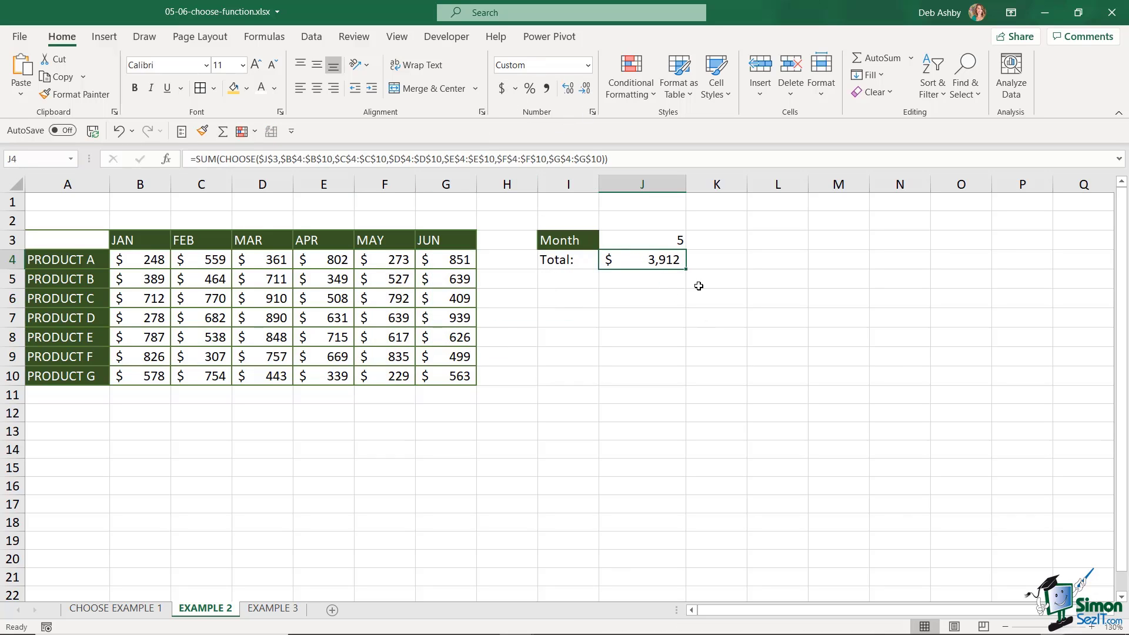
# Test the total formula by entering the month indexes 2, 3 and 7 in turn in cell J3.
pyautogui.click(676, 240)
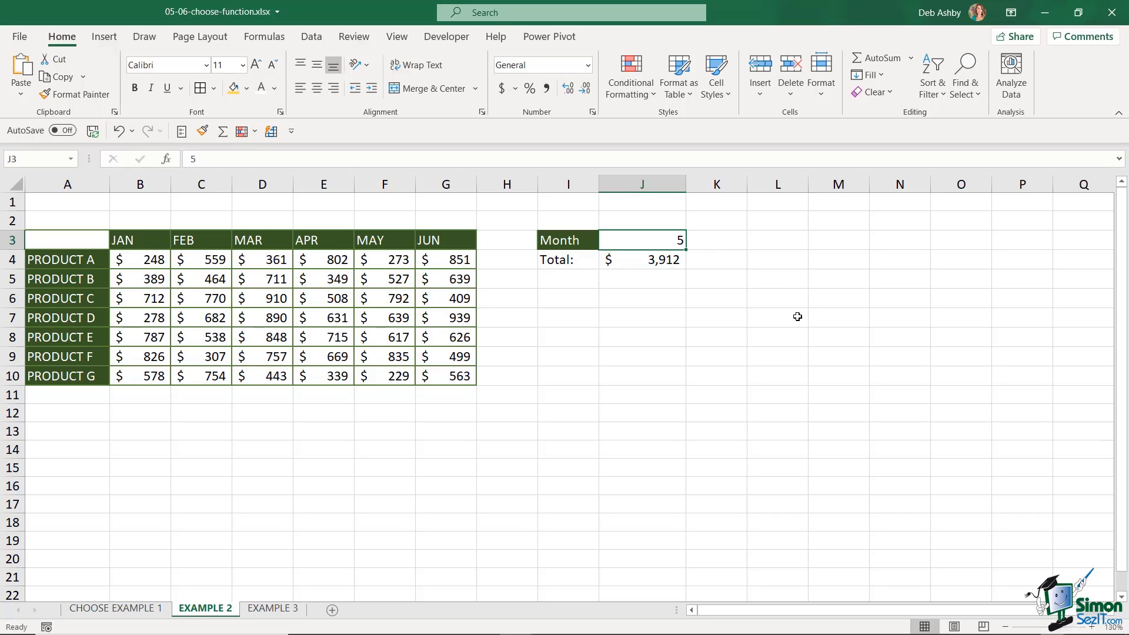
pyautogui.write('2')
pyautogui.press('Return')
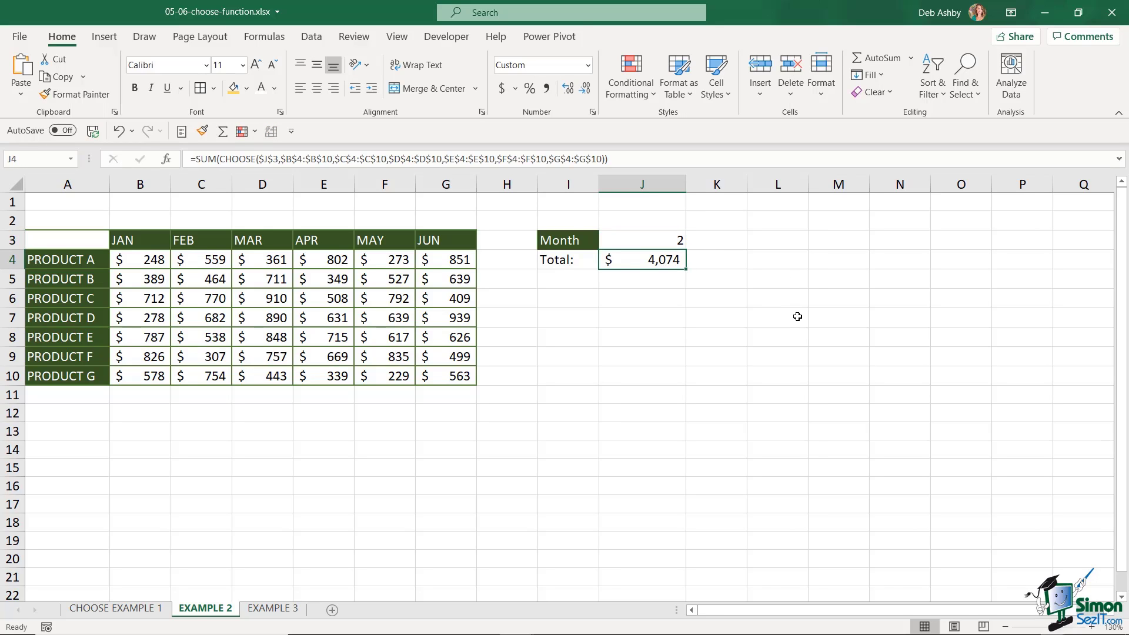
pyautogui.click(676, 242)
pyautogui.write('3')
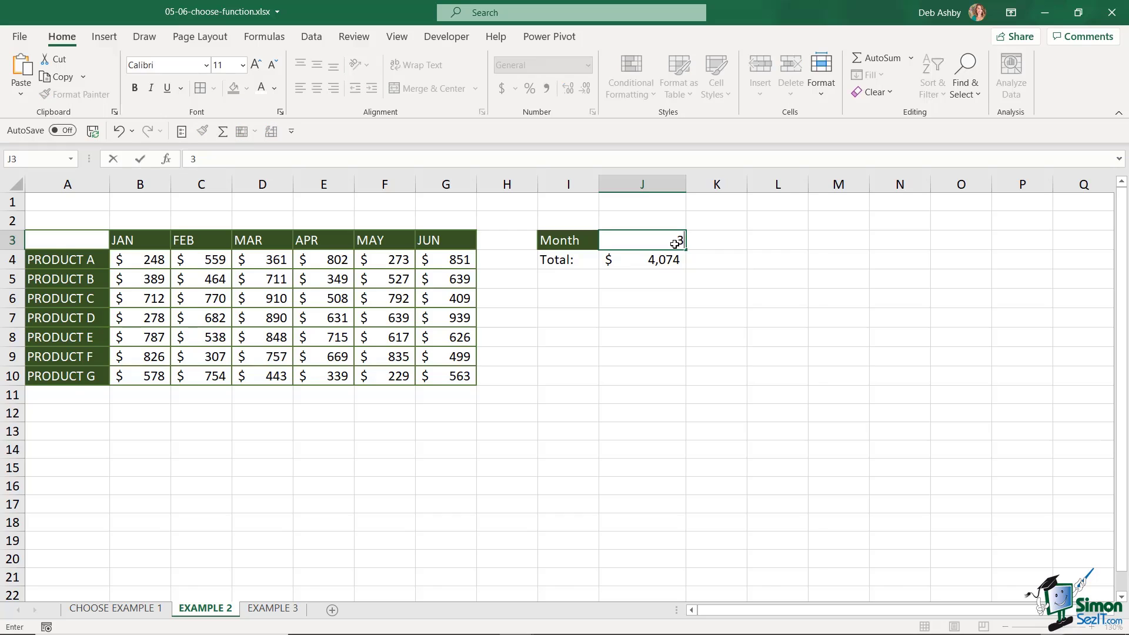
pyautogui.press('Return')
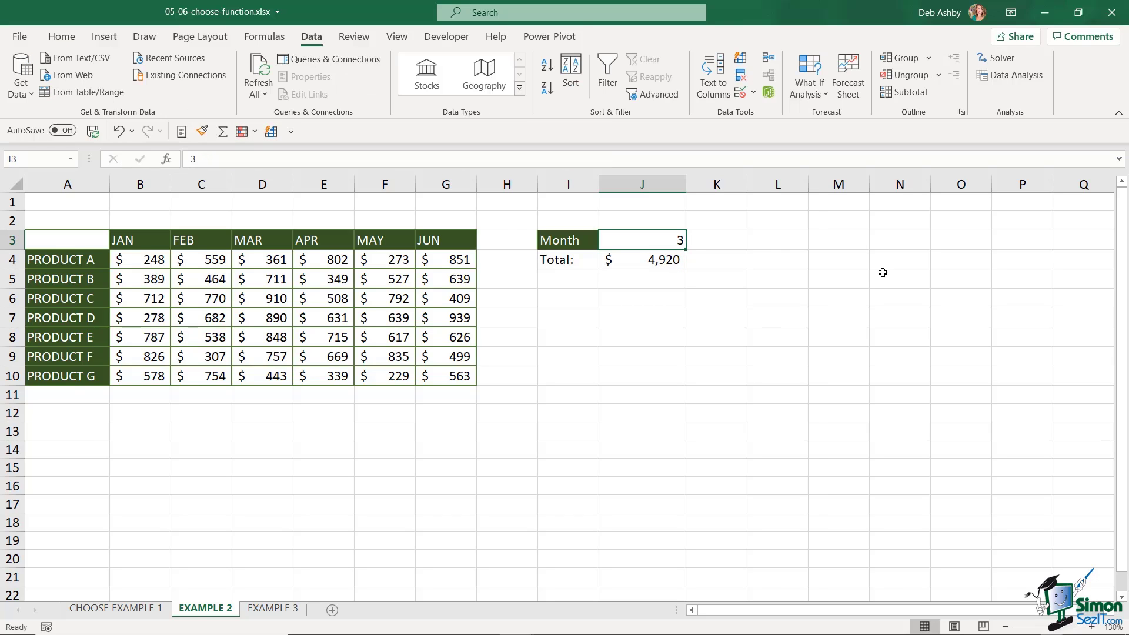
pyautogui.write('7')
pyautogui.press('Return')
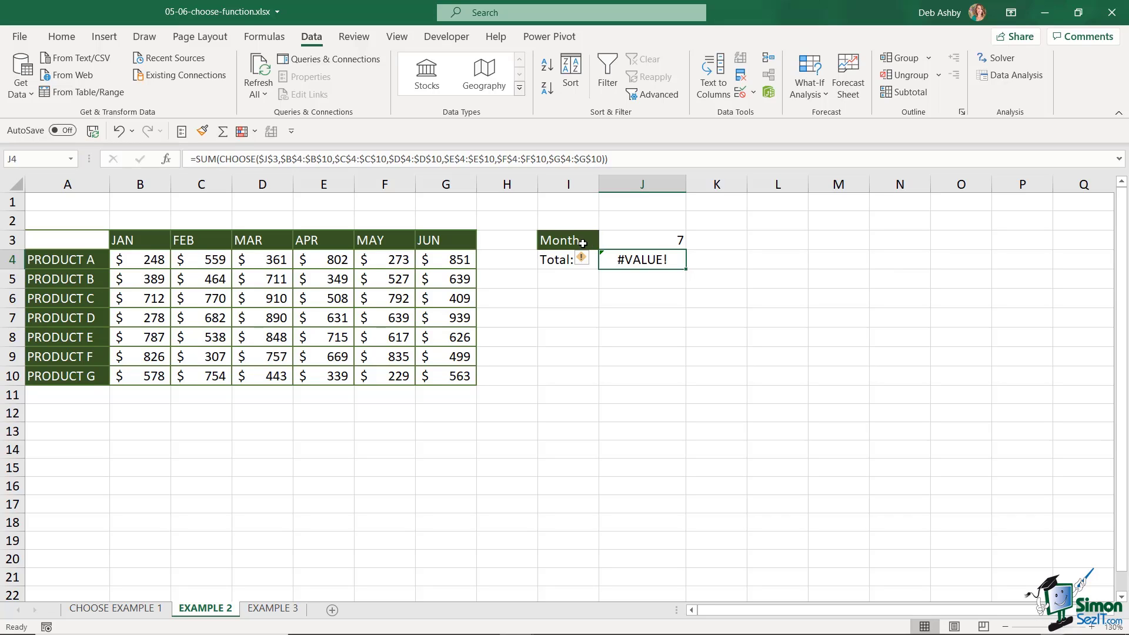
# Set the month index in cell J3 to 4.
pyautogui.click(630, 241)
pyautogui.write('4')
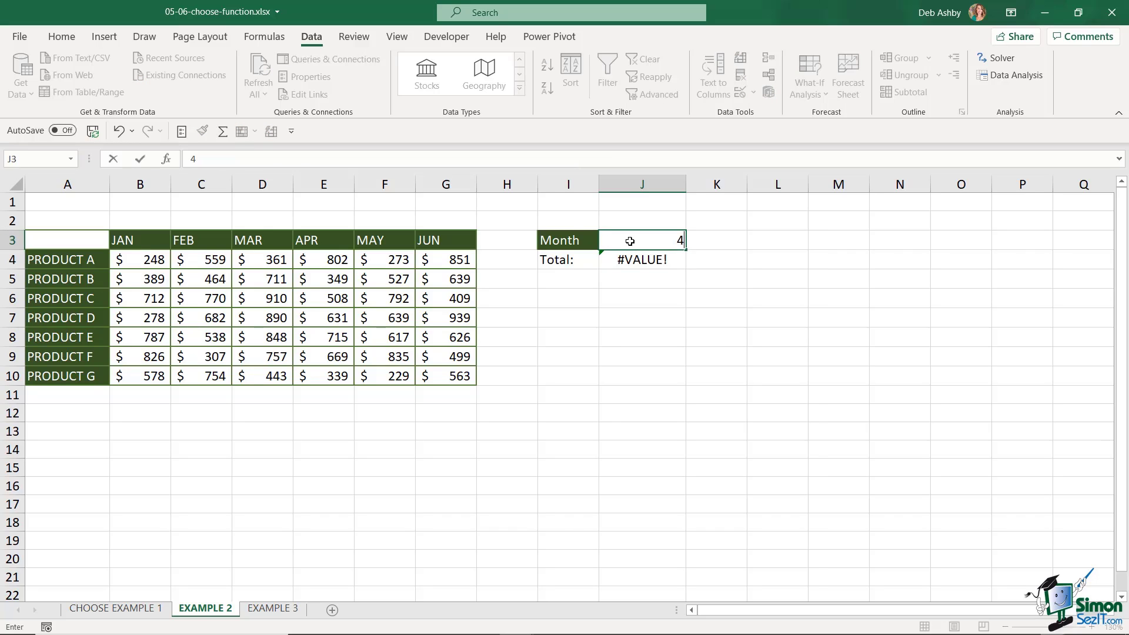
pyautogui.press('Return')
# Restrict cell J3 with data validation to whole numbers between 1 and 6.
pyautogui.click(656, 243)
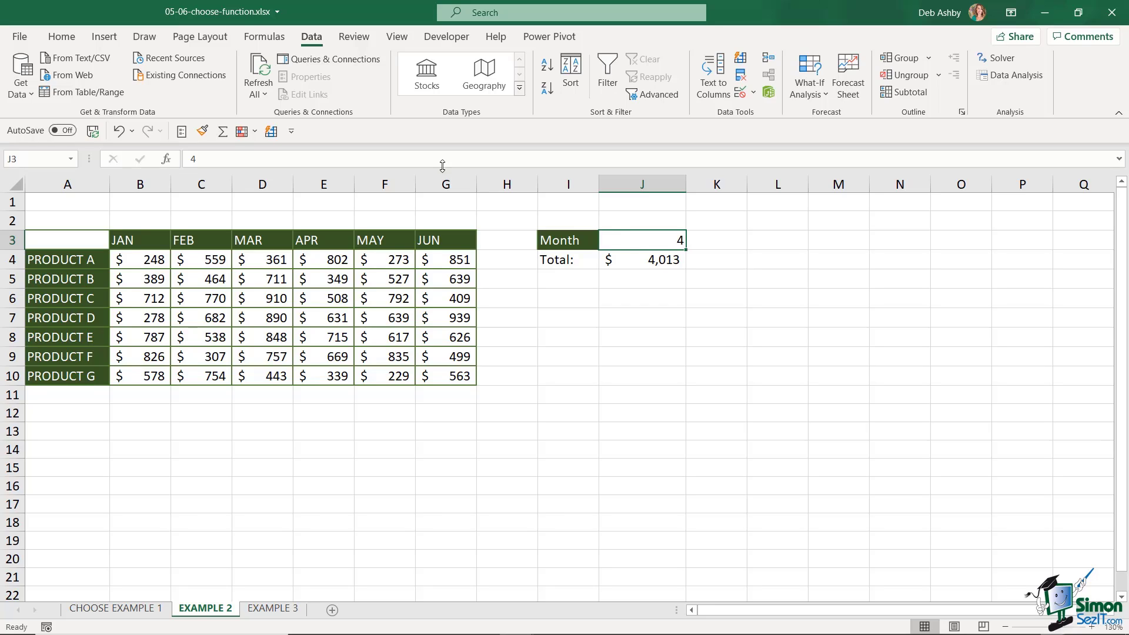
pyautogui.click(754, 92)
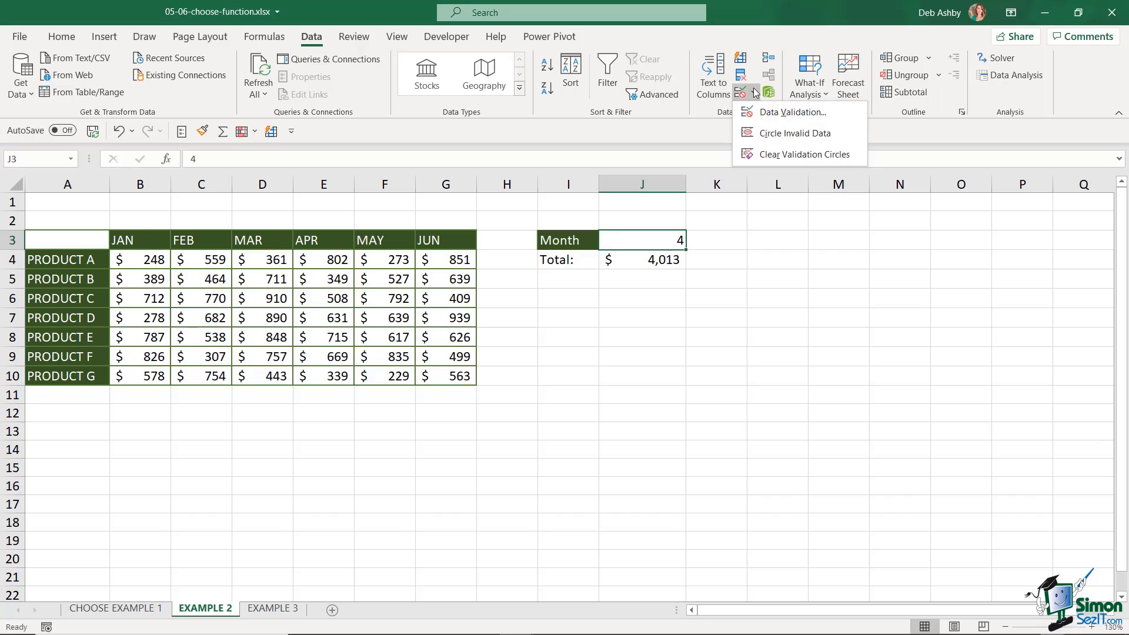
pyautogui.click(765, 112)
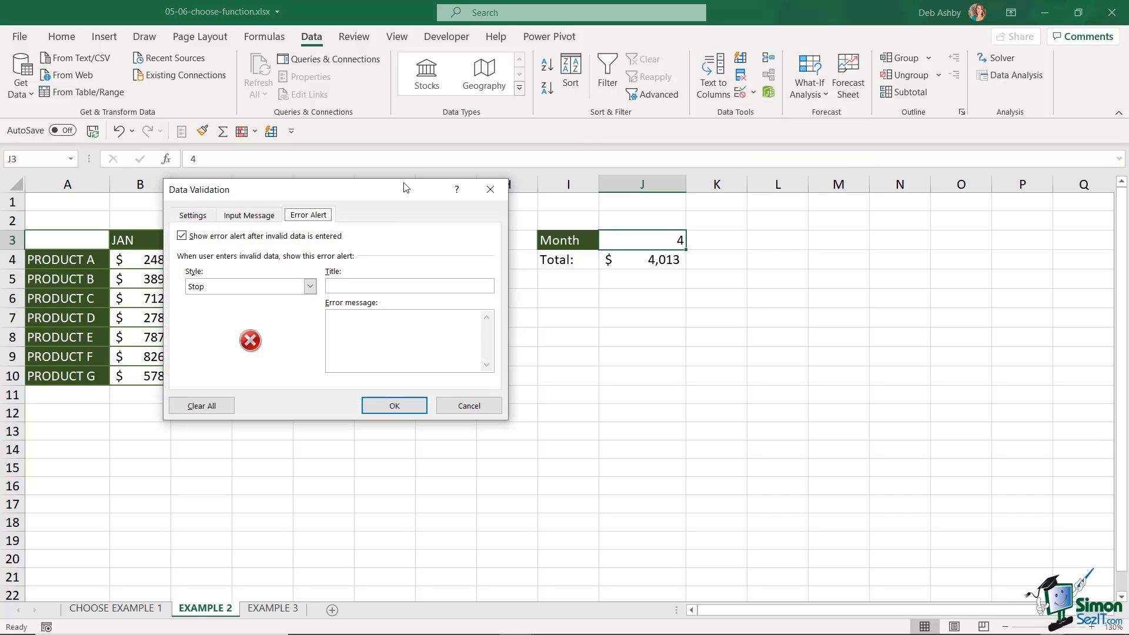
pyautogui.click(246, 218)
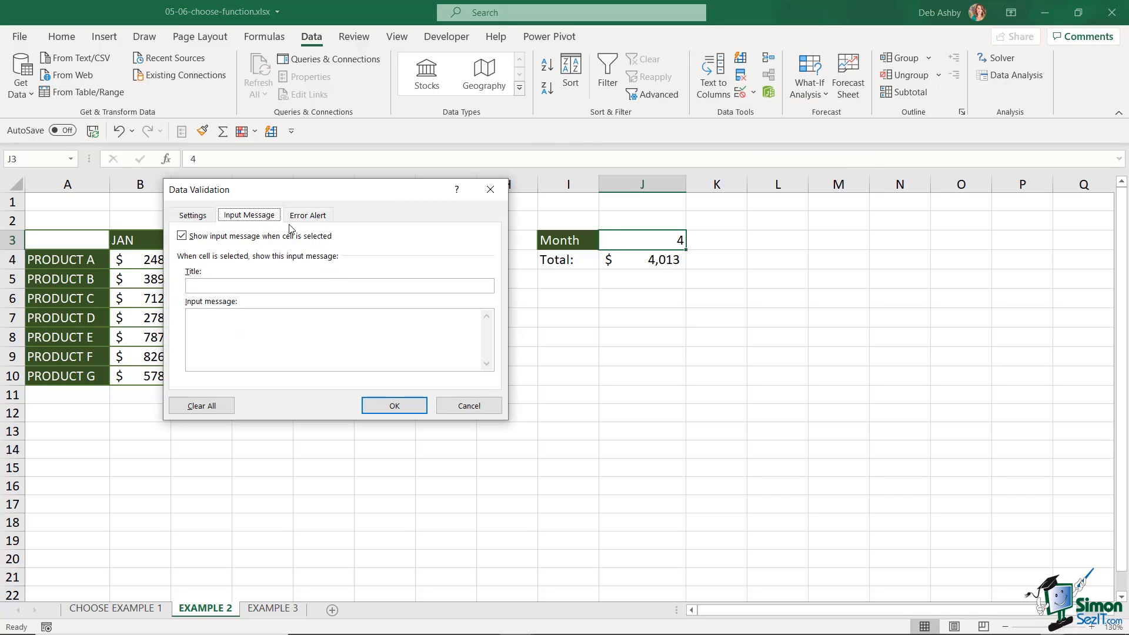
pyautogui.click(191, 217)
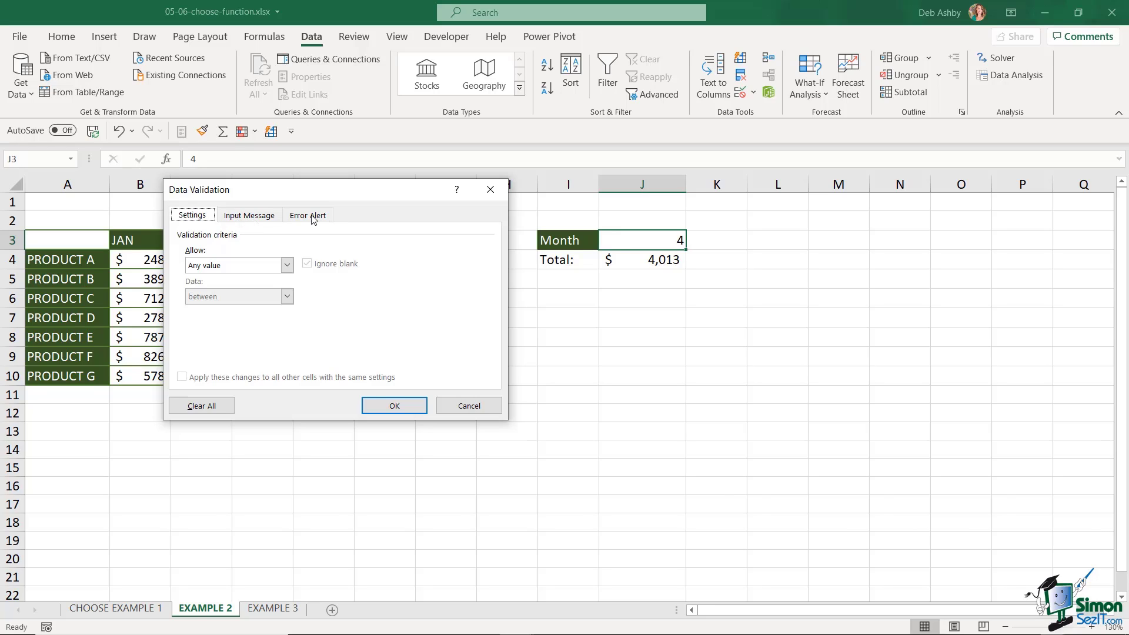
pyautogui.click(287, 266)
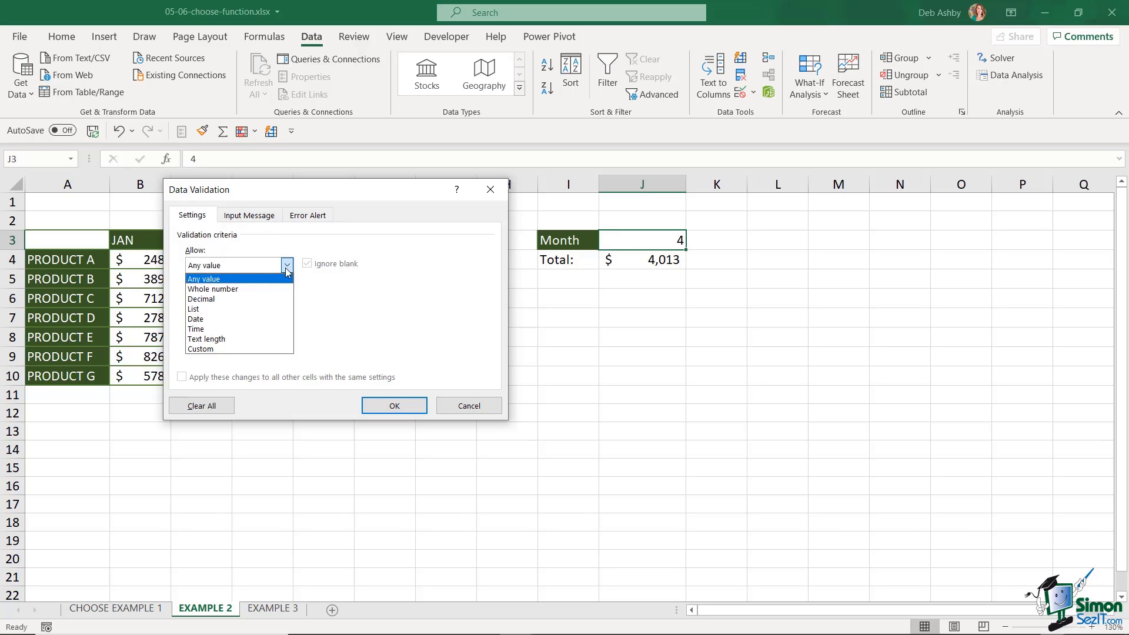
pyautogui.click(240, 290)
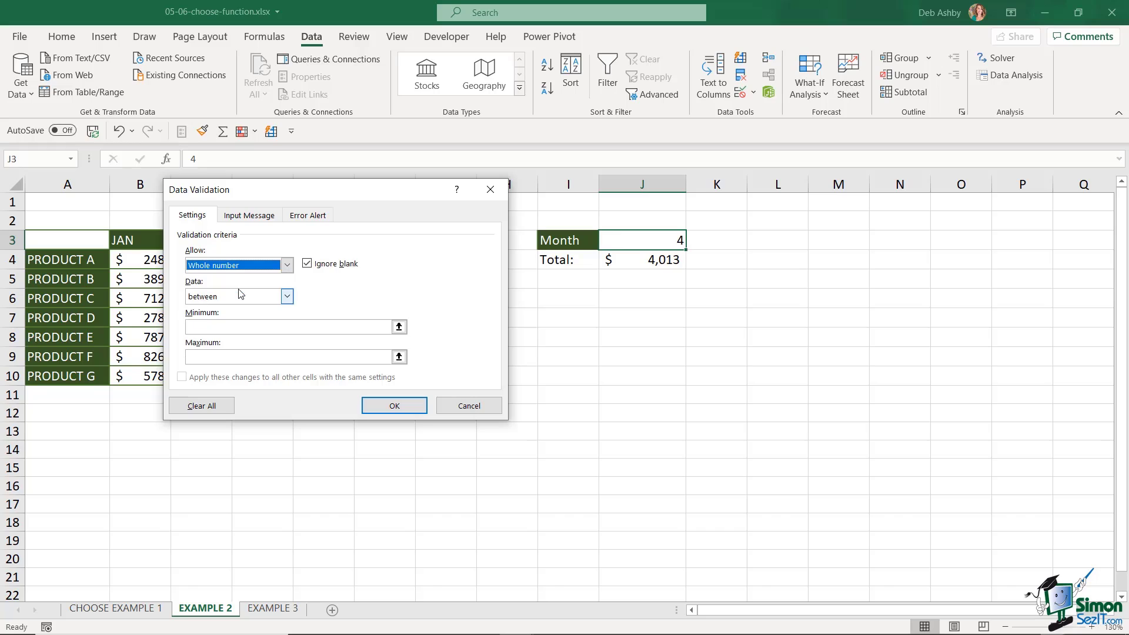
pyautogui.click(213, 327)
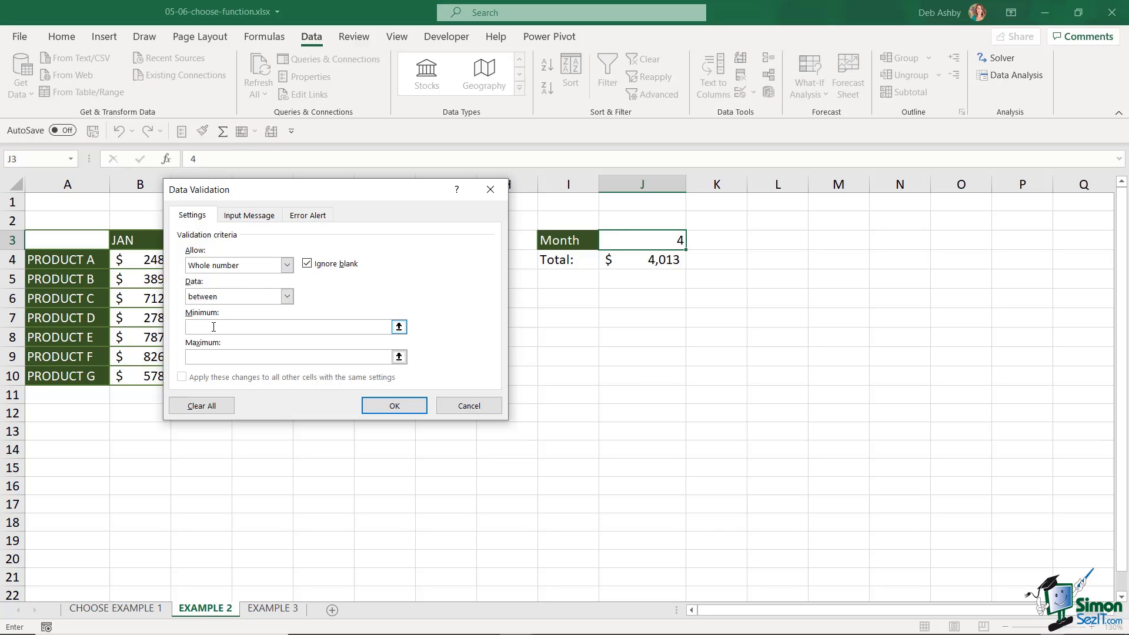
pyautogui.write('1')
pyautogui.click(204, 358)
pyautogui.write('6')
# Add a Stop error alert titled "Error" with the message "Please input a value between 1 and 6." and test J3 with 8.
pyautogui.click(316, 216)
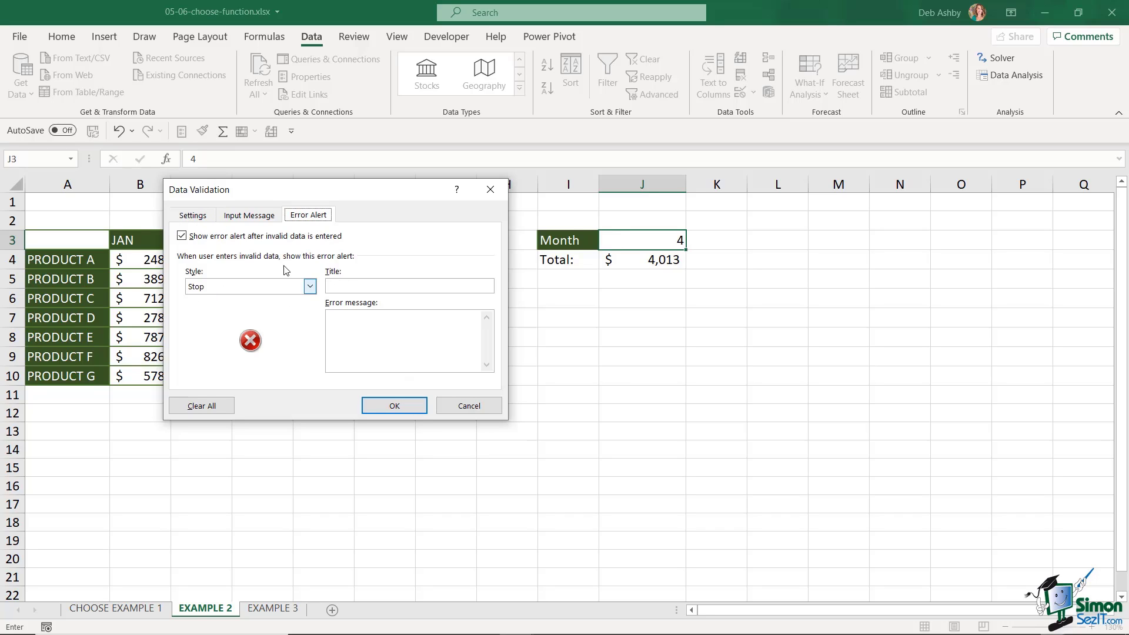
pyautogui.click(386, 282)
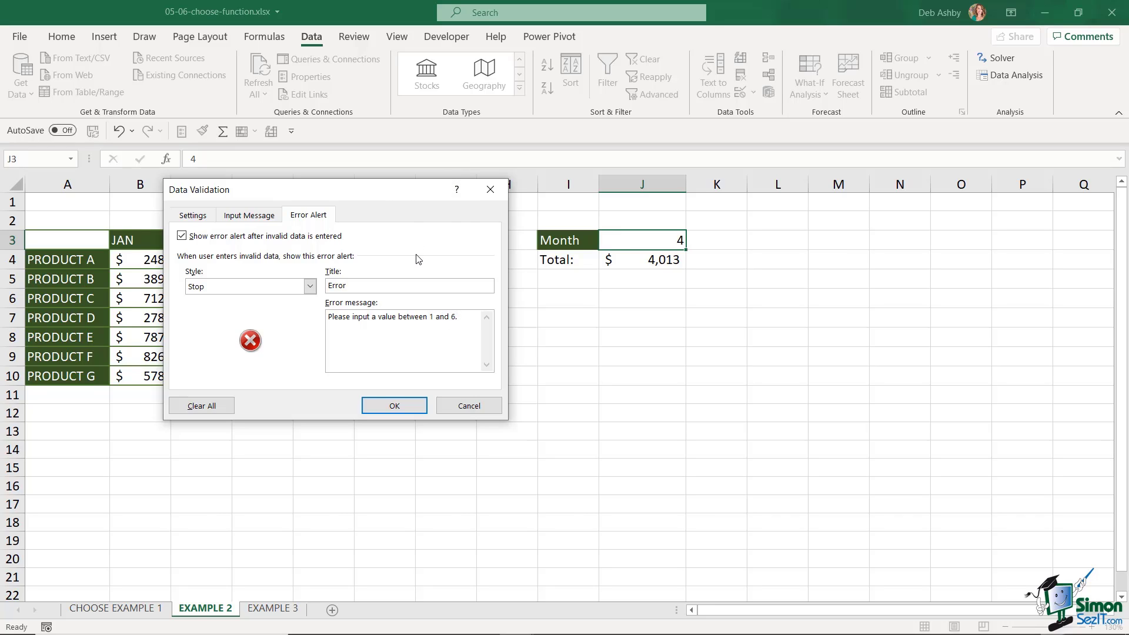
pyautogui.click(405, 406)
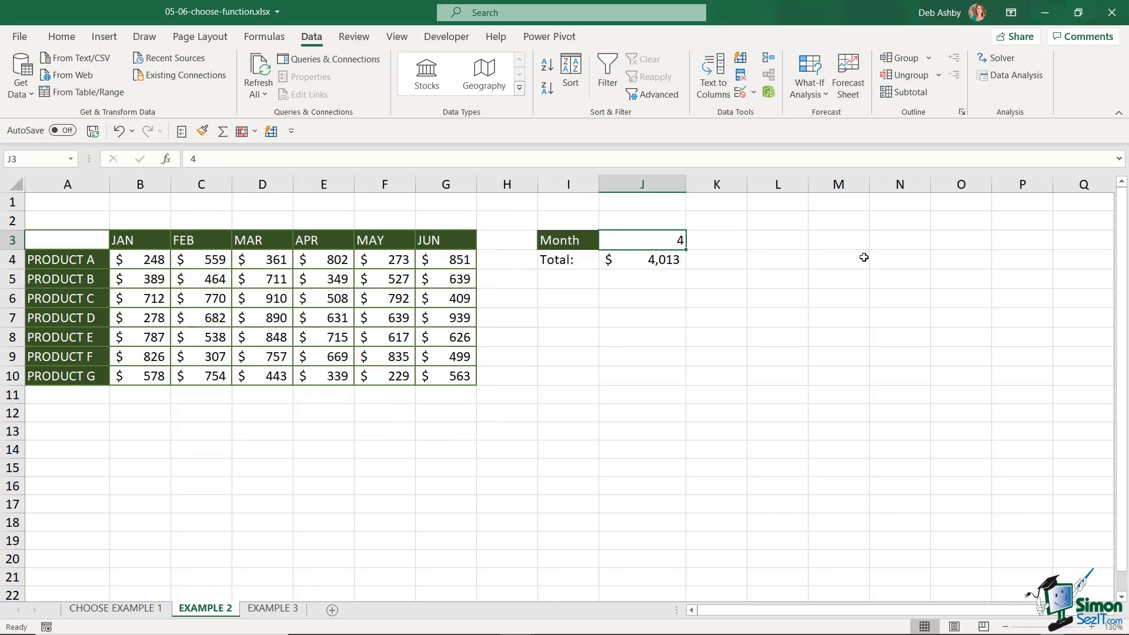
pyautogui.write('8')
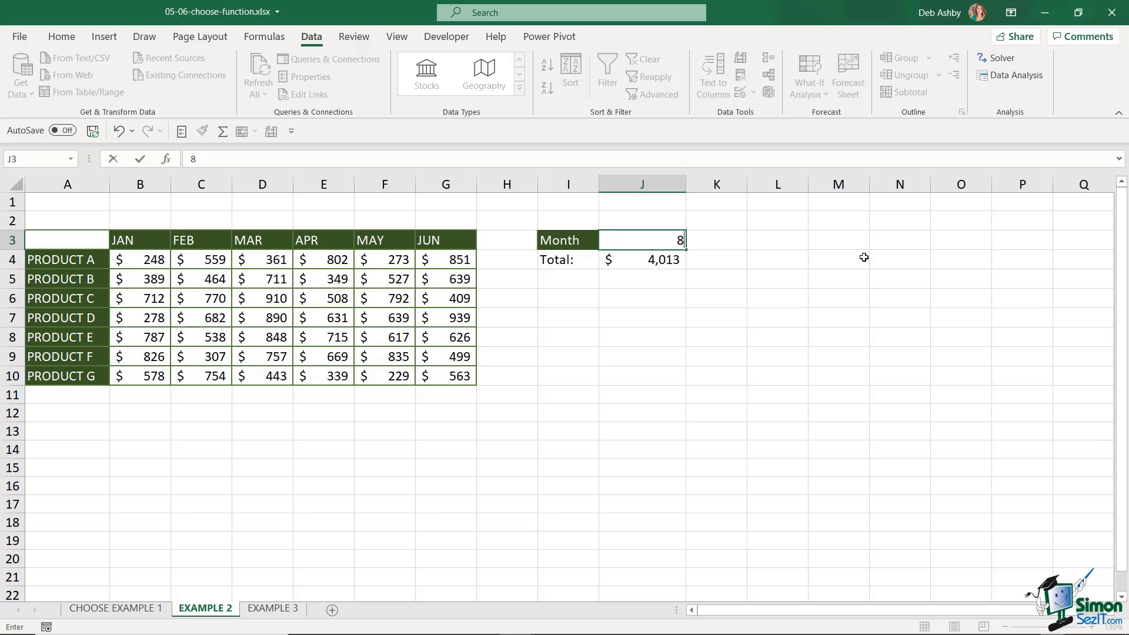
pyautogui.press('Return')
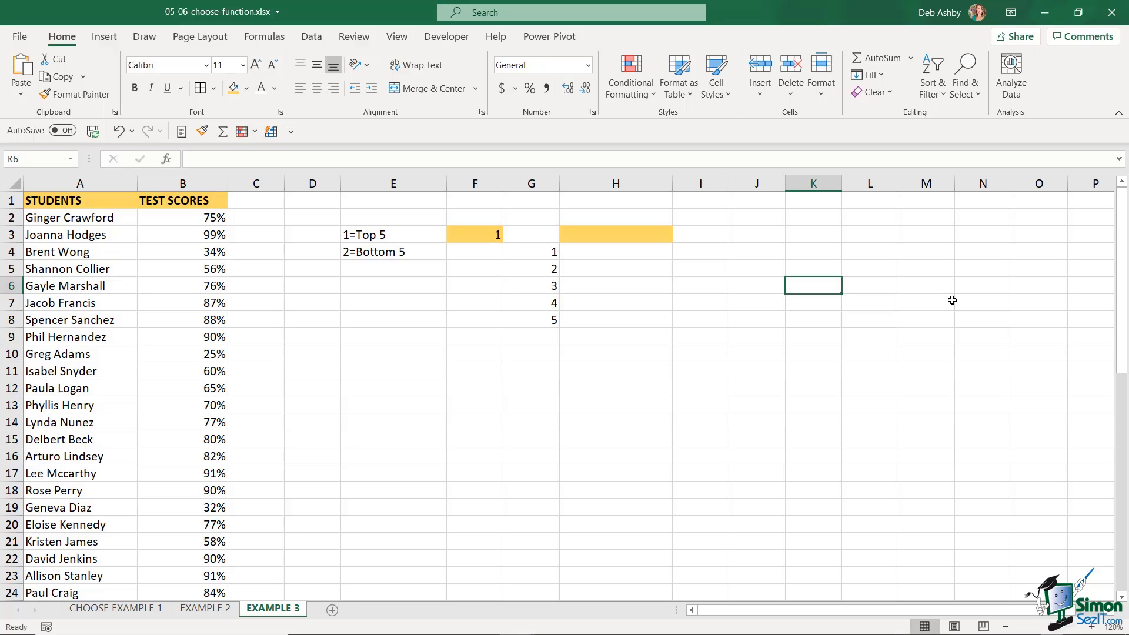
# Review the student and test score columns, the Top/Bottom selector in F3 and the output range H3:H8 on the EXAMPLE 3 sheet.
pyautogui.click(75, 184)
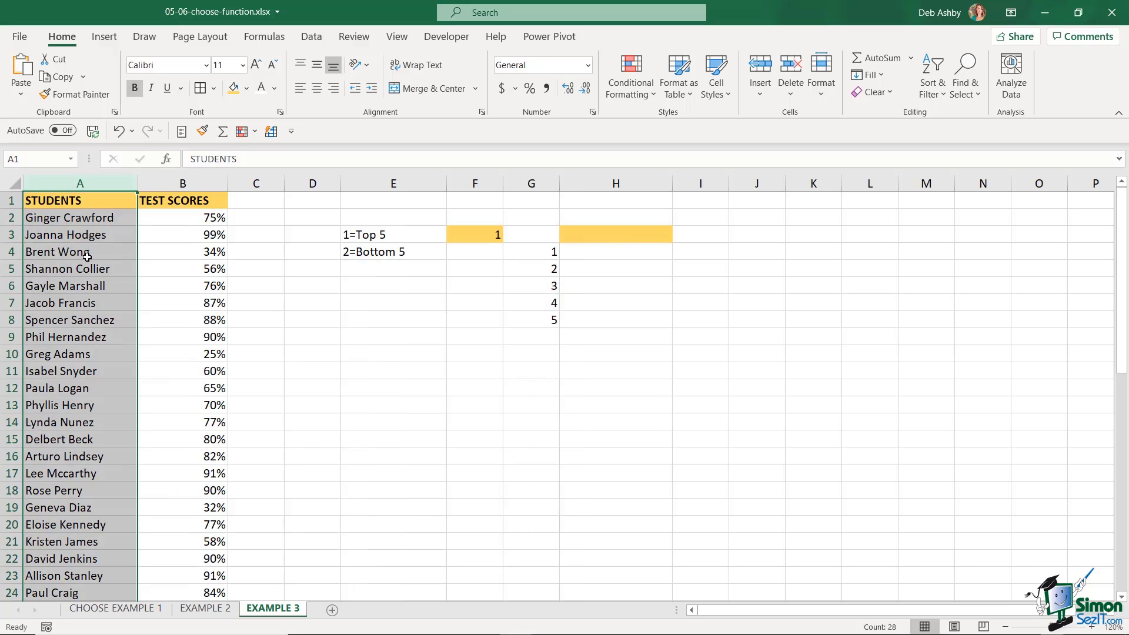
pyautogui.click(170, 182)
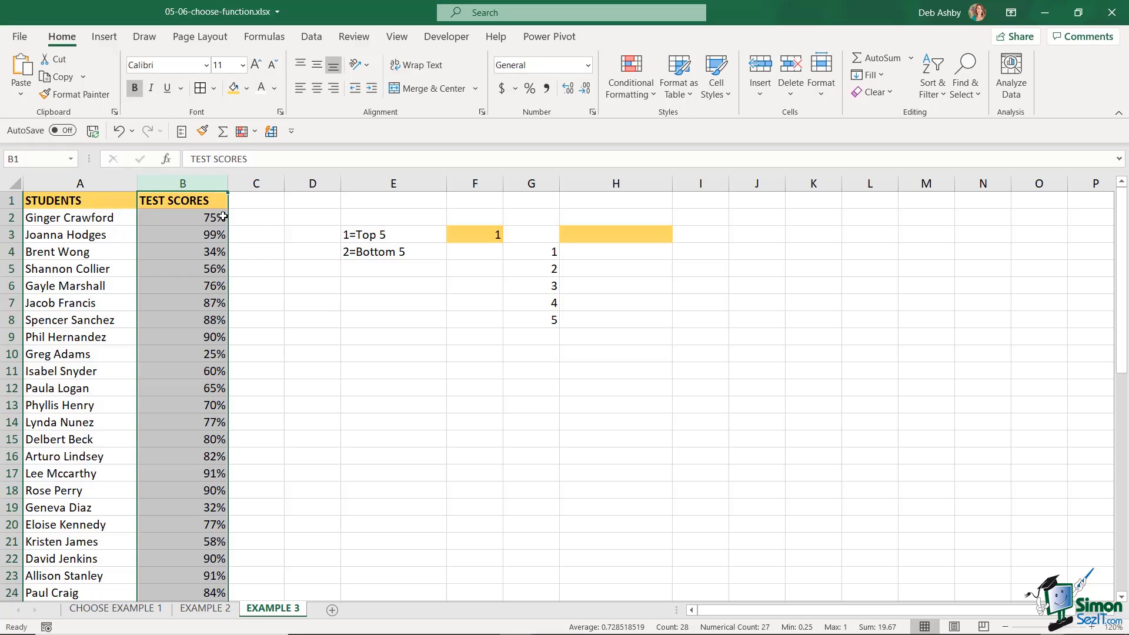
pyautogui.click(474, 235)
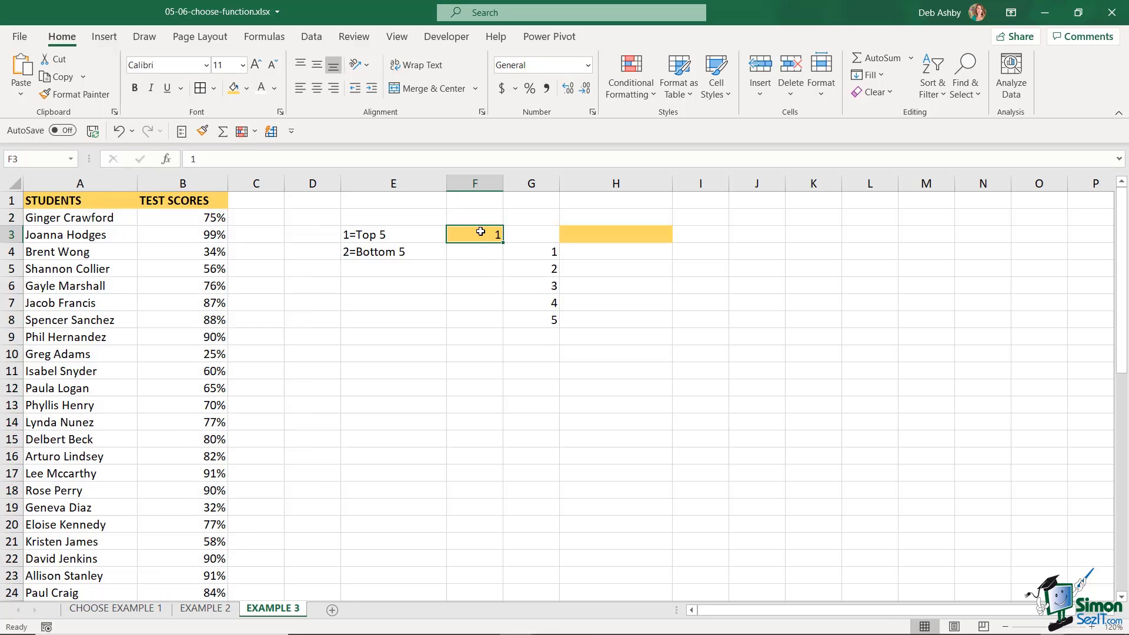
pyautogui.click(366, 234)
pyautogui.click(499, 233)
pyautogui.moveTo(600, 234); pyautogui.dragTo(606, 317)
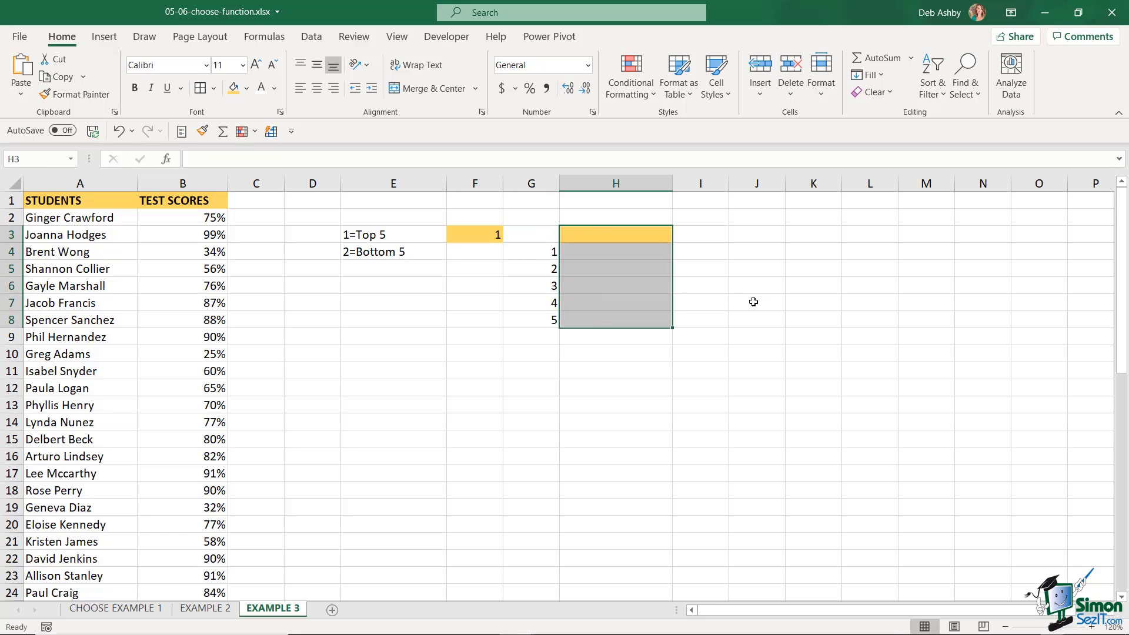
pyautogui.click(608, 235)
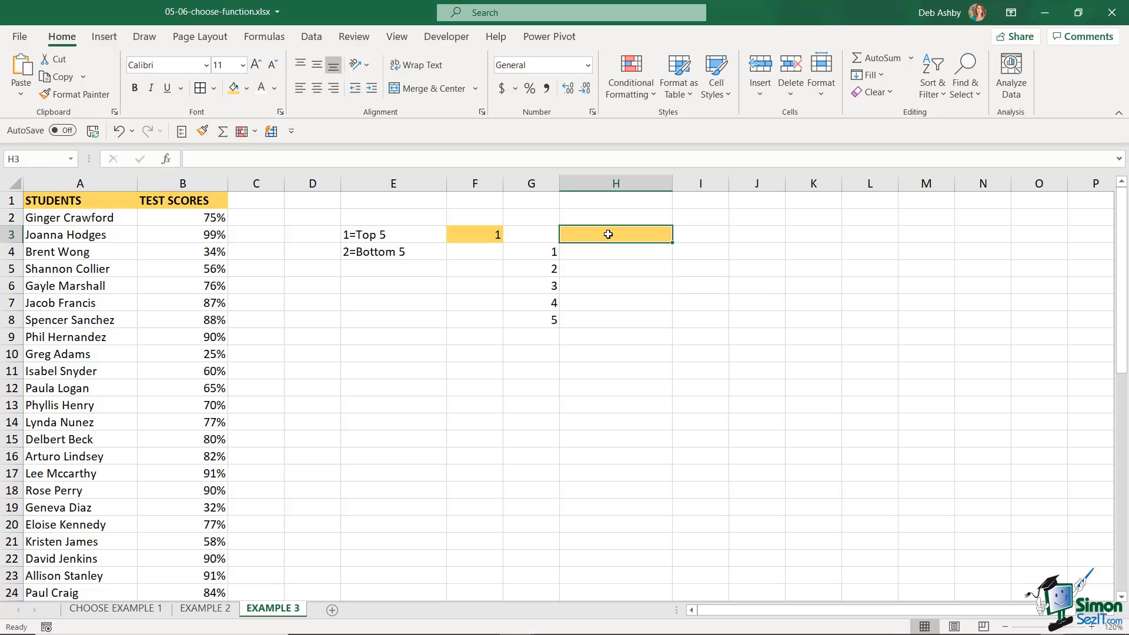
pyautogui.click(484, 235)
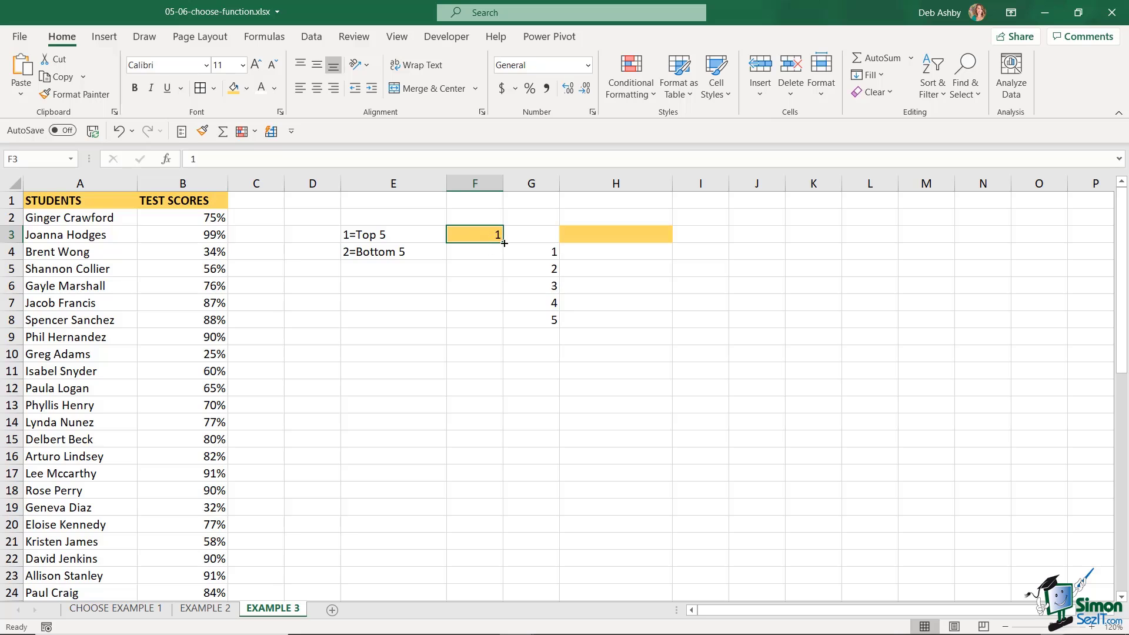
# Enter =CHOOSE($F$3,"Top 5 Test Scores","Bottom 5 Test Scores") in cell H3 as the dynamic heading.
pyautogui.click(619, 233)
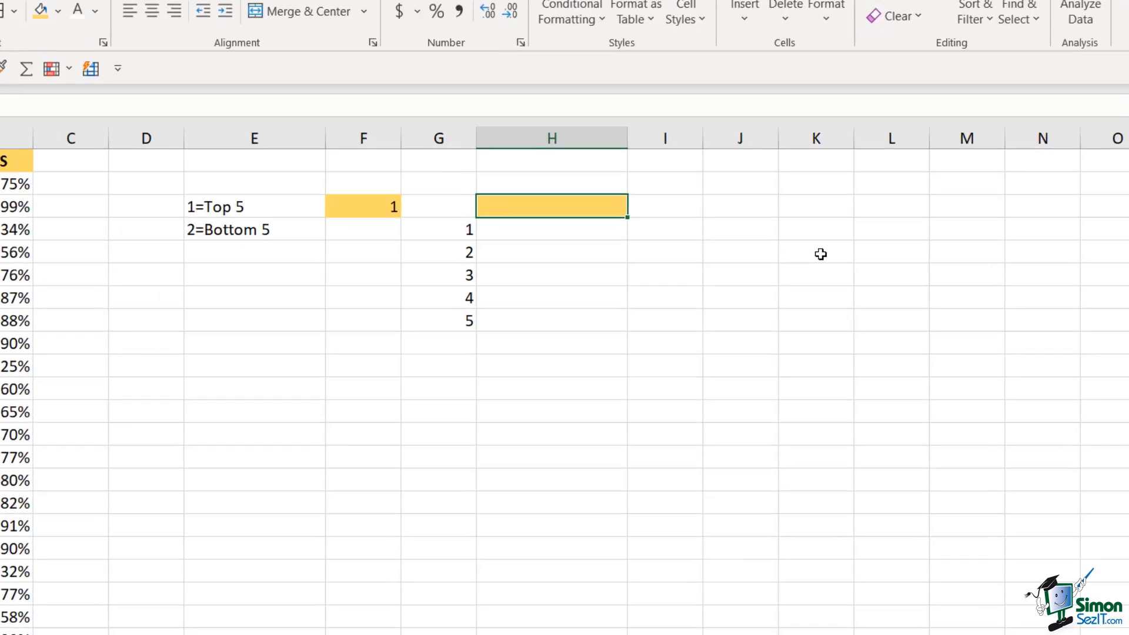
pyautogui.write('=')
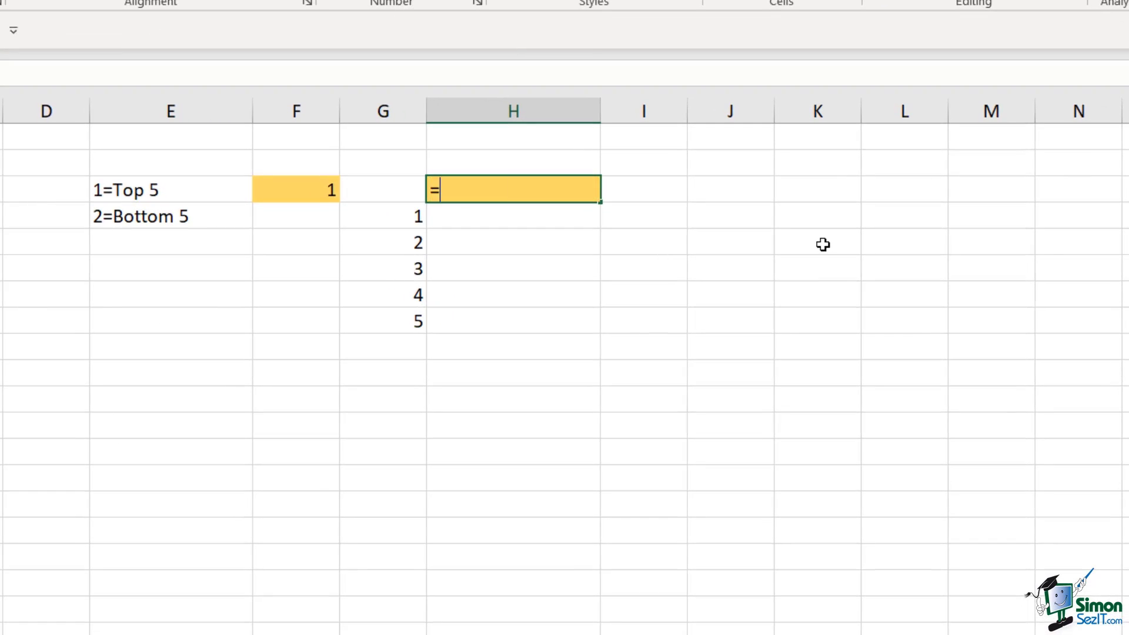
pyautogui.write('CHO')
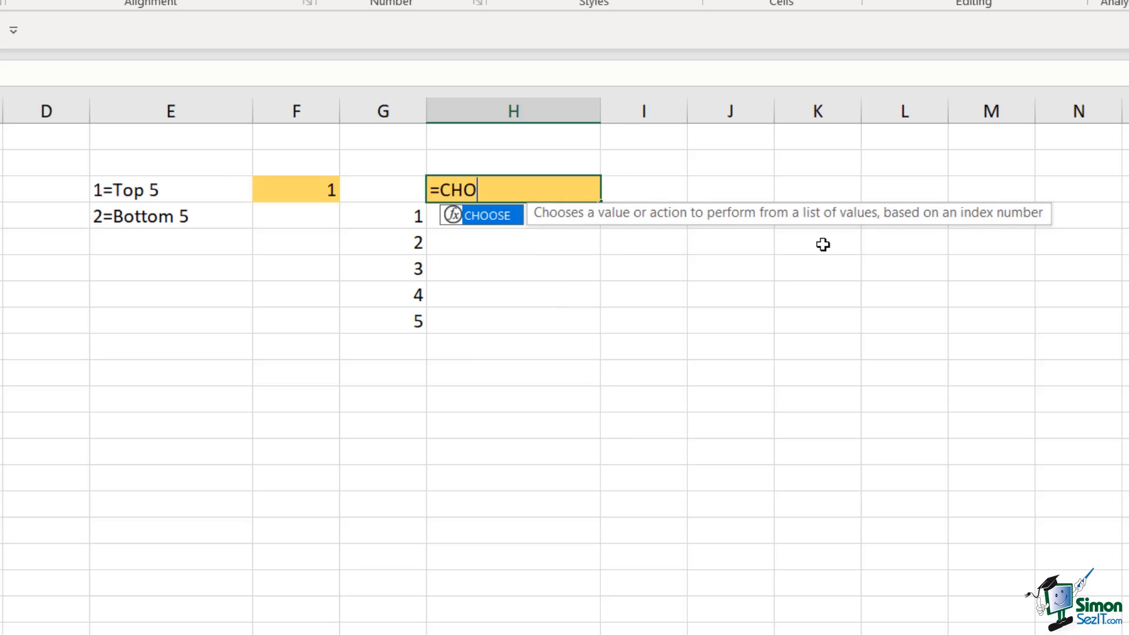
pyautogui.write('OSE(')
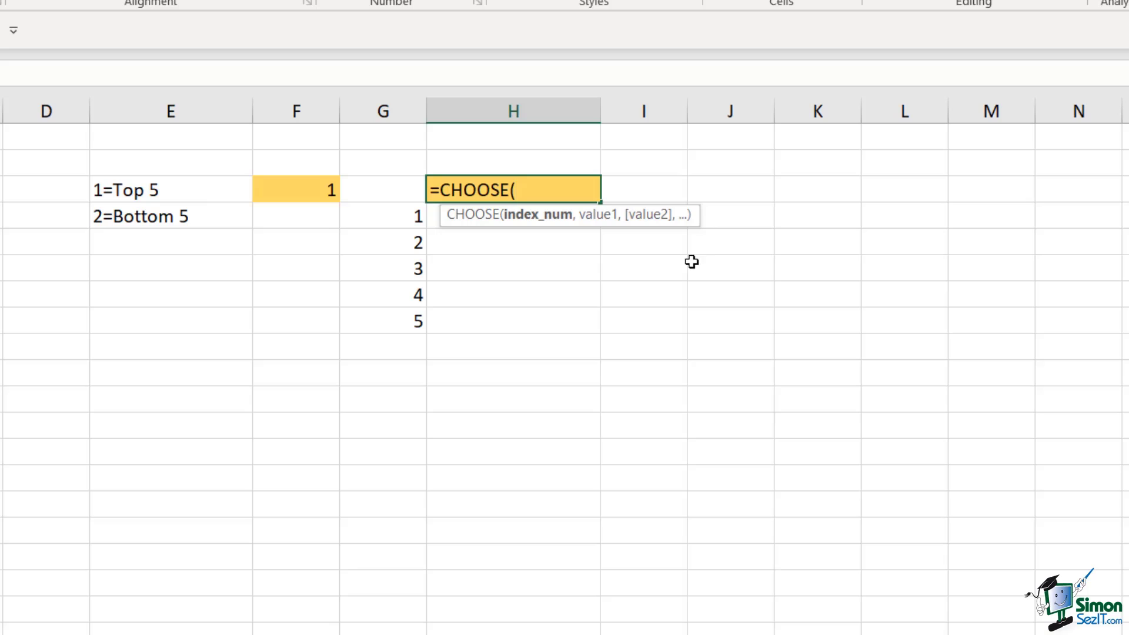
pyautogui.click(305, 188)
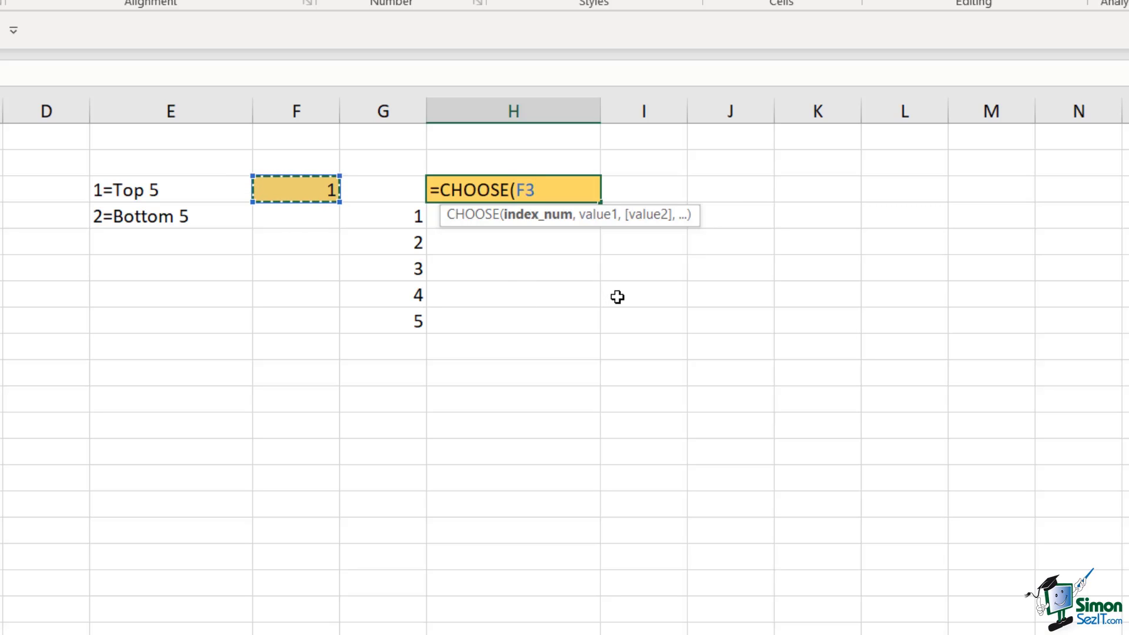
pyautogui.press('F4')
pyautogui.write(',')
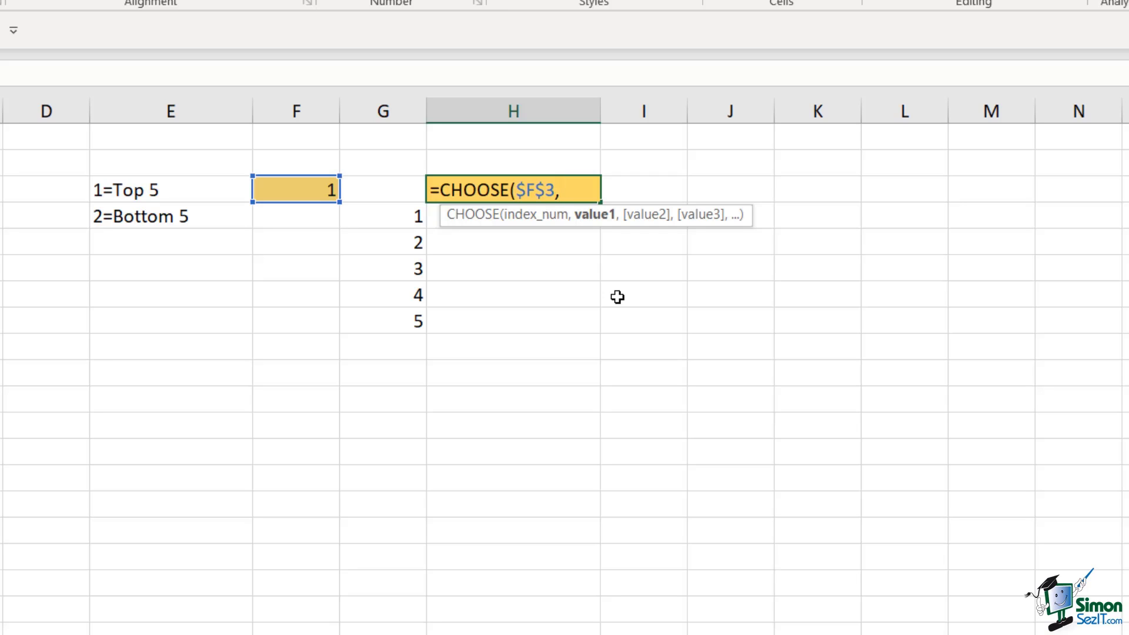
pyautogui.write('"Top 5 Te')
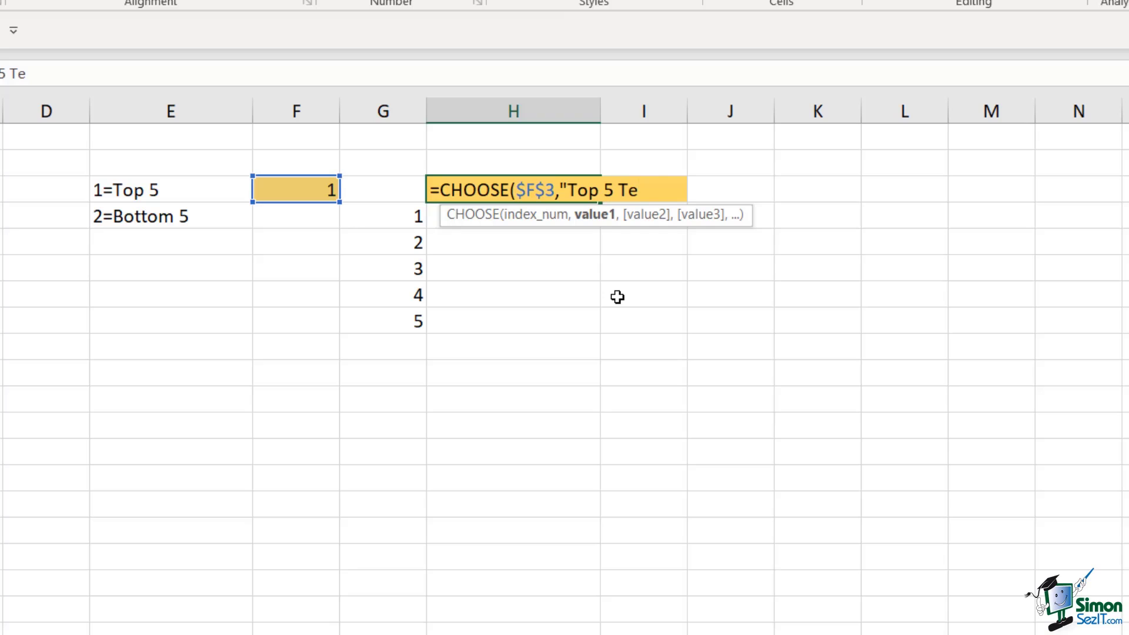
pyautogui.write('st Scores"')
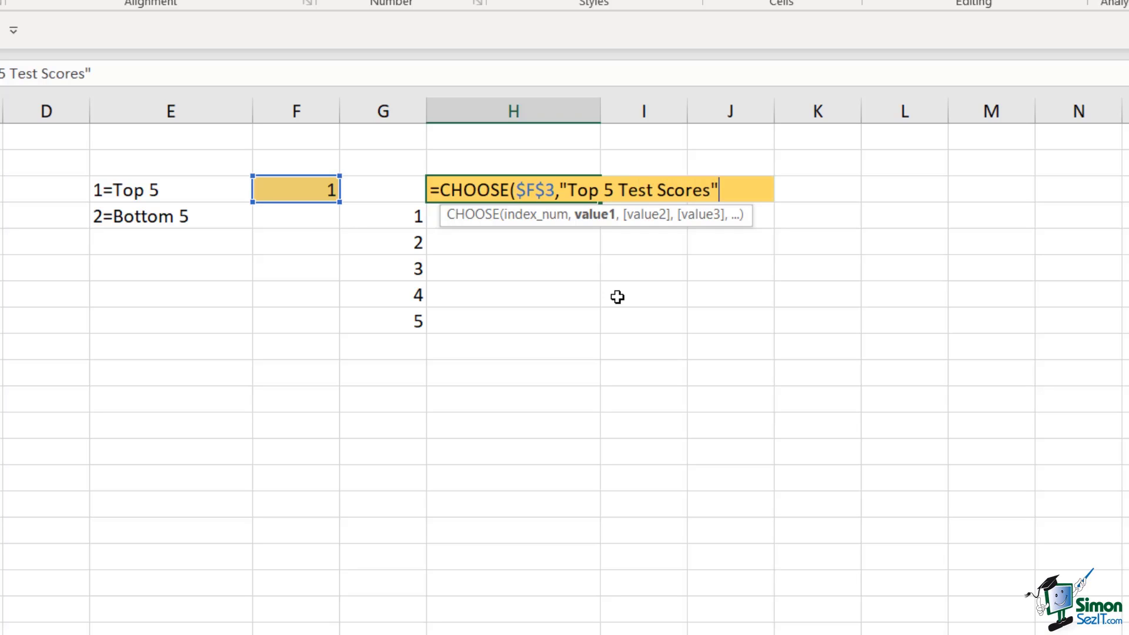
pyautogui.write(',')
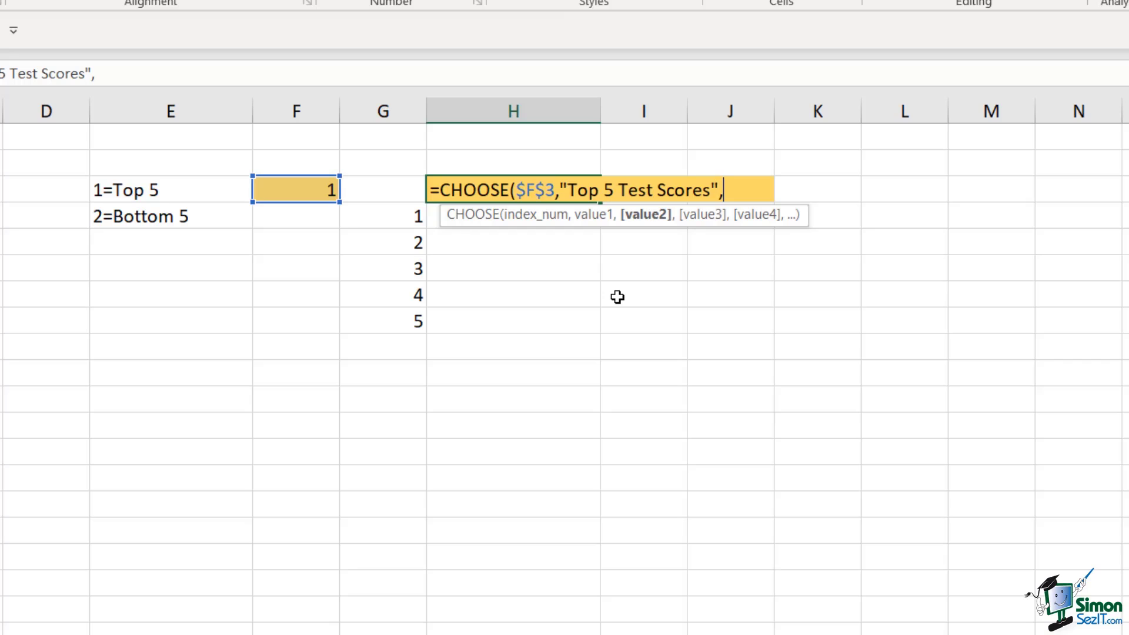
pyautogui.write('"Bottom')
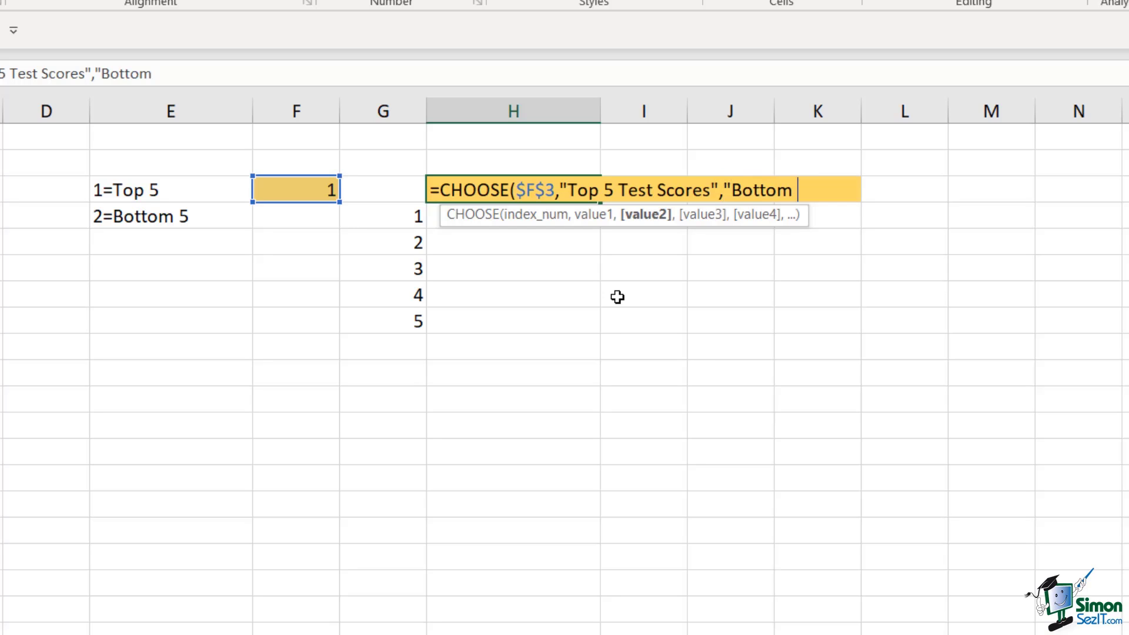
pyautogui.write(' 5 Test Scores')
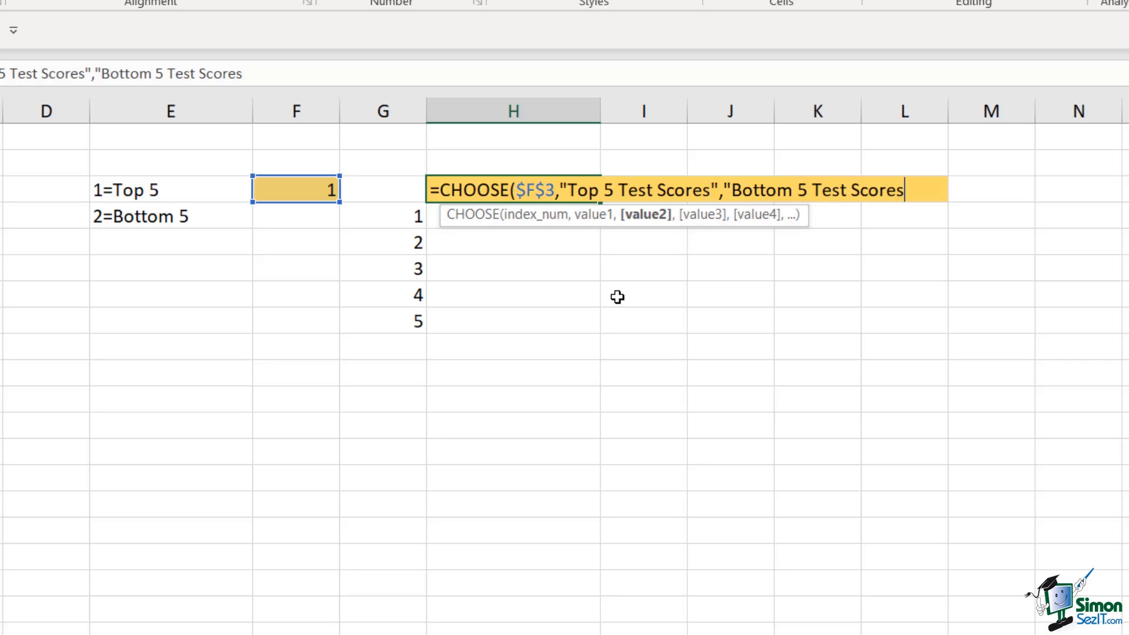
pyautogui.write('")')
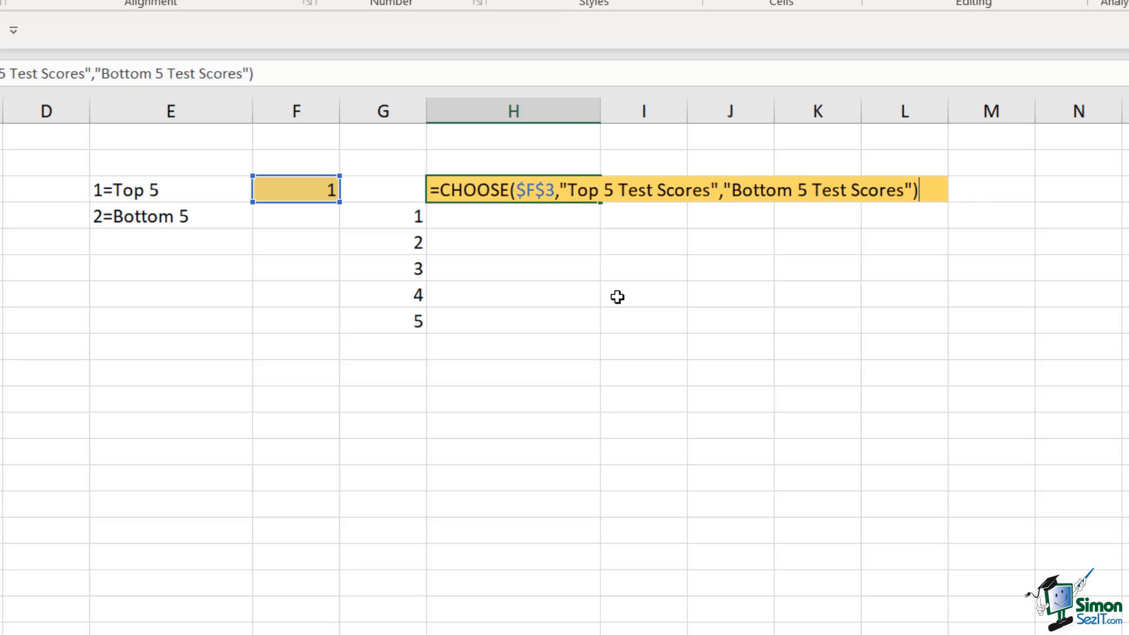
pyautogui.press('Return')
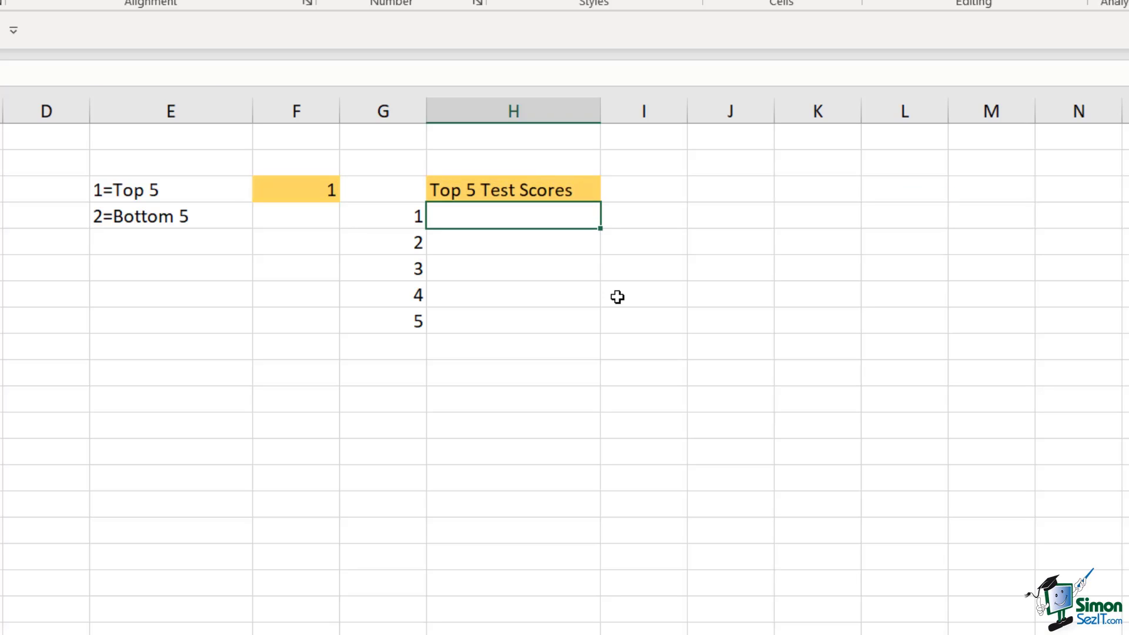
# Set the selector in cell F3 to 2 to test the heading formula.
pyautogui.click(304, 193)
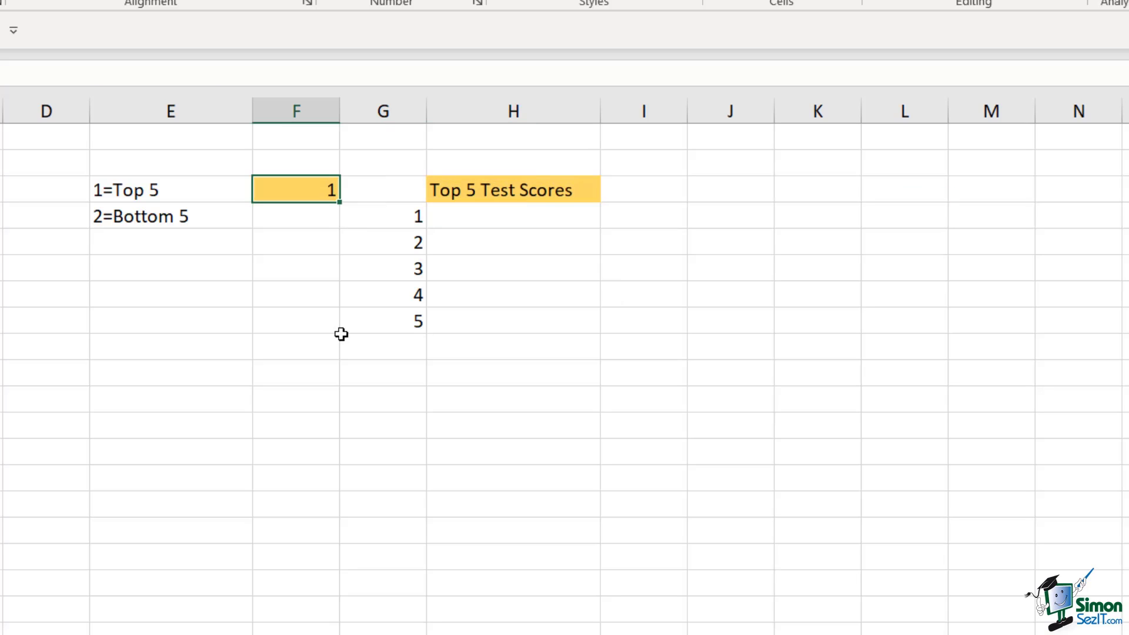
pyautogui.write('2')
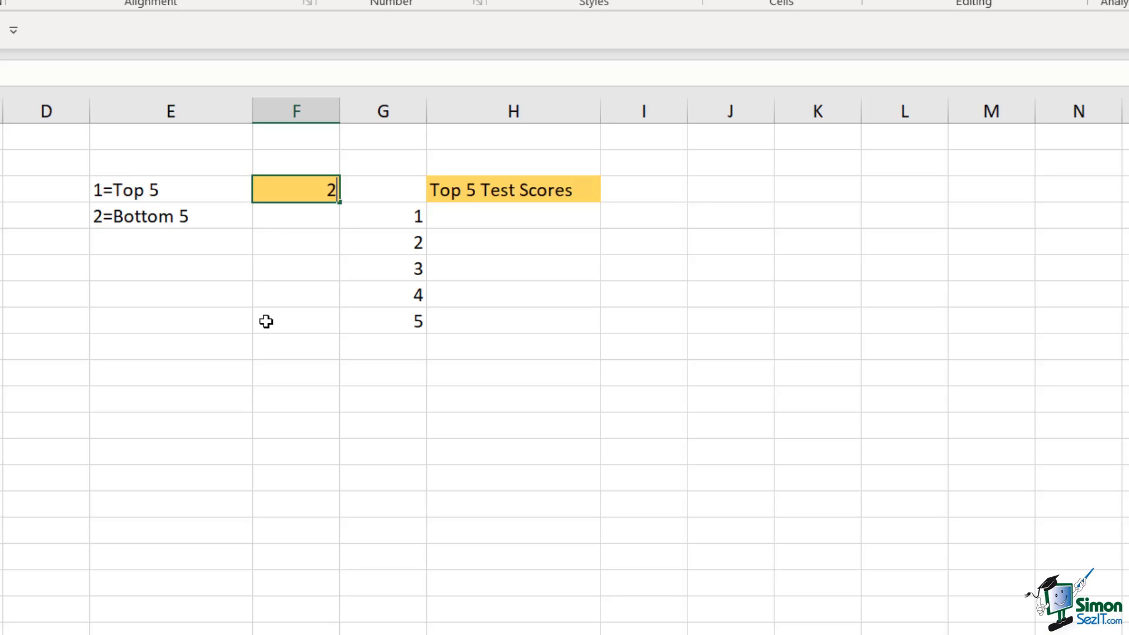
pyautogui.press('Return')
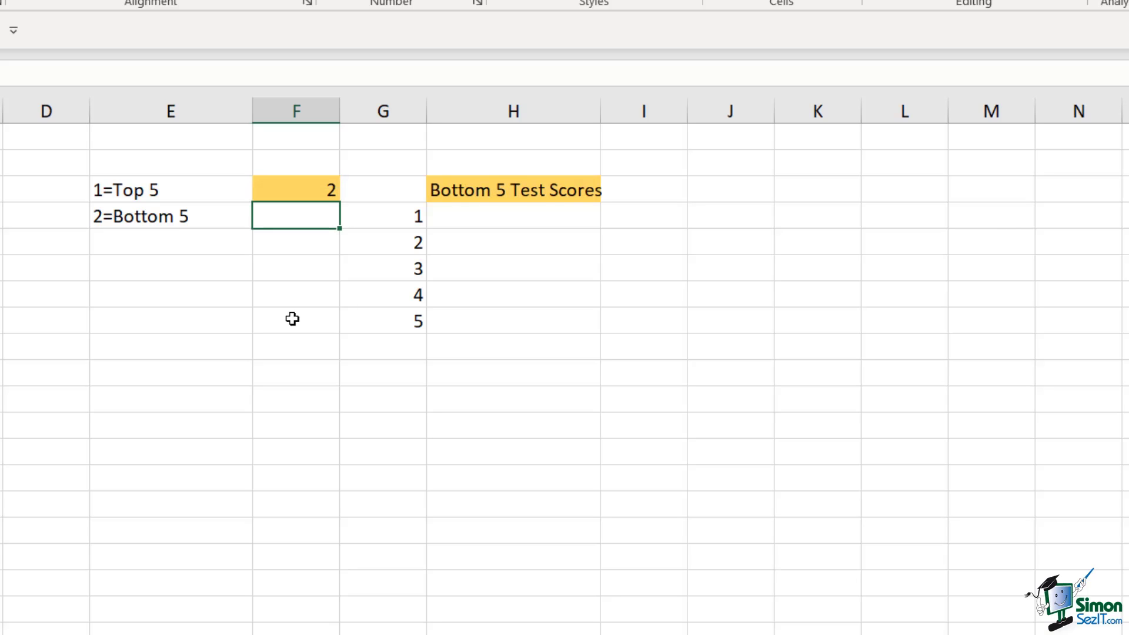
# Widen column H to fit the dynamic heading and set the selector in cell F3 to 1.
pyautogui.moveTo(601, 111); pyautogui.dragTo(611, 110)
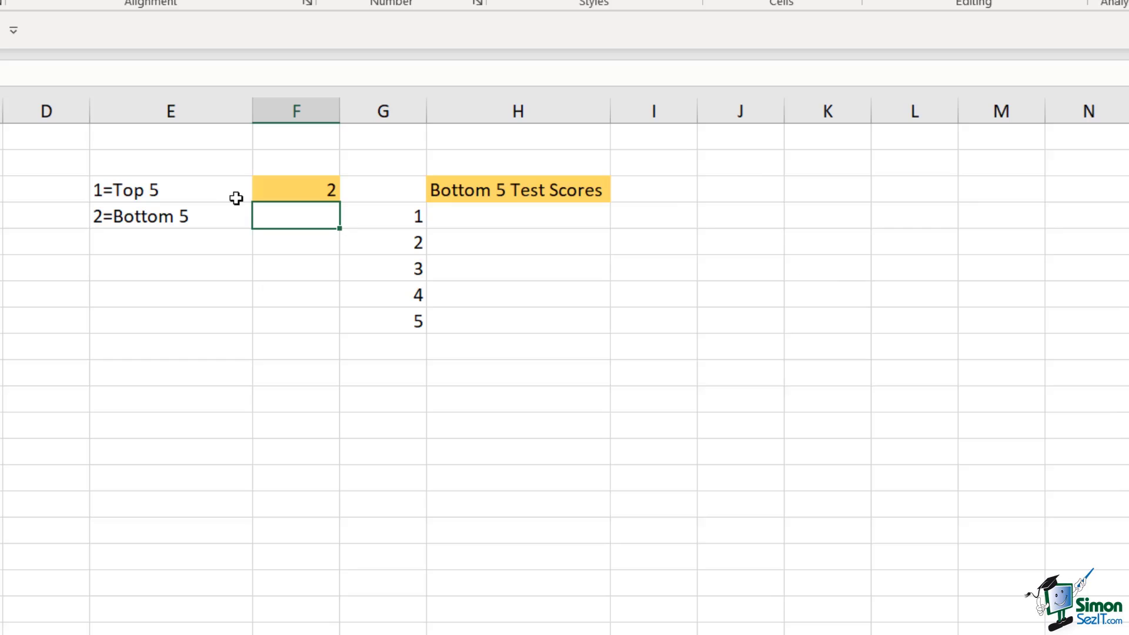
pyautogui.click(301, 189)
pyautogui.write('1')
pyautogui.press('Return')
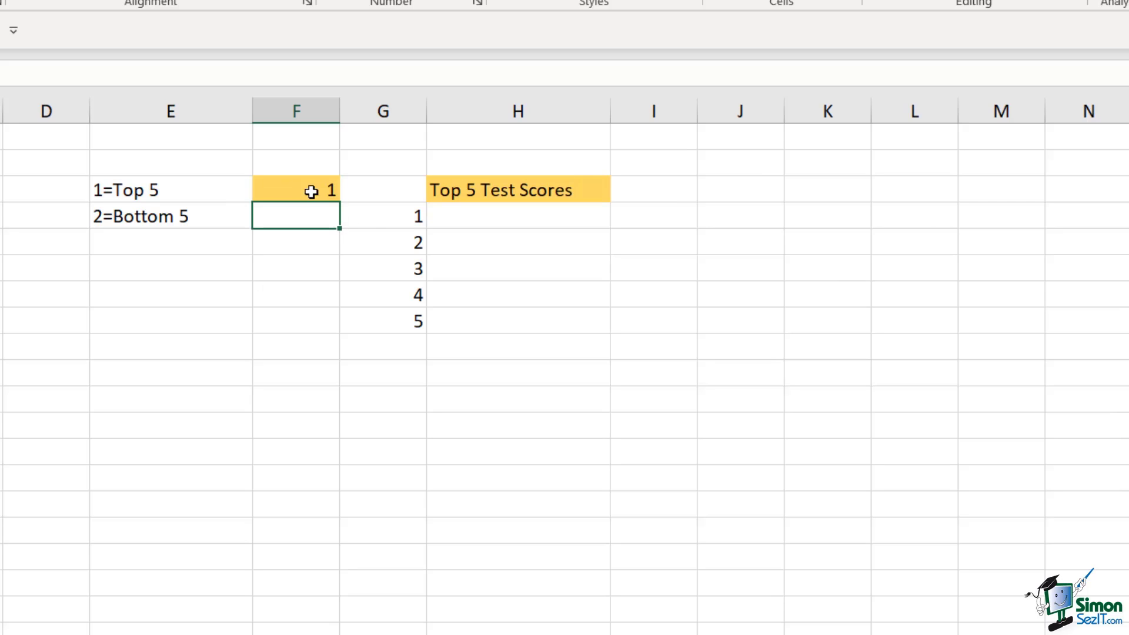
pyautogui.click(779, 379)
pyautogui.press('Up')
pyautogui.press('Up')
pyautogui.press('Up')
pyautogui.press('Up')
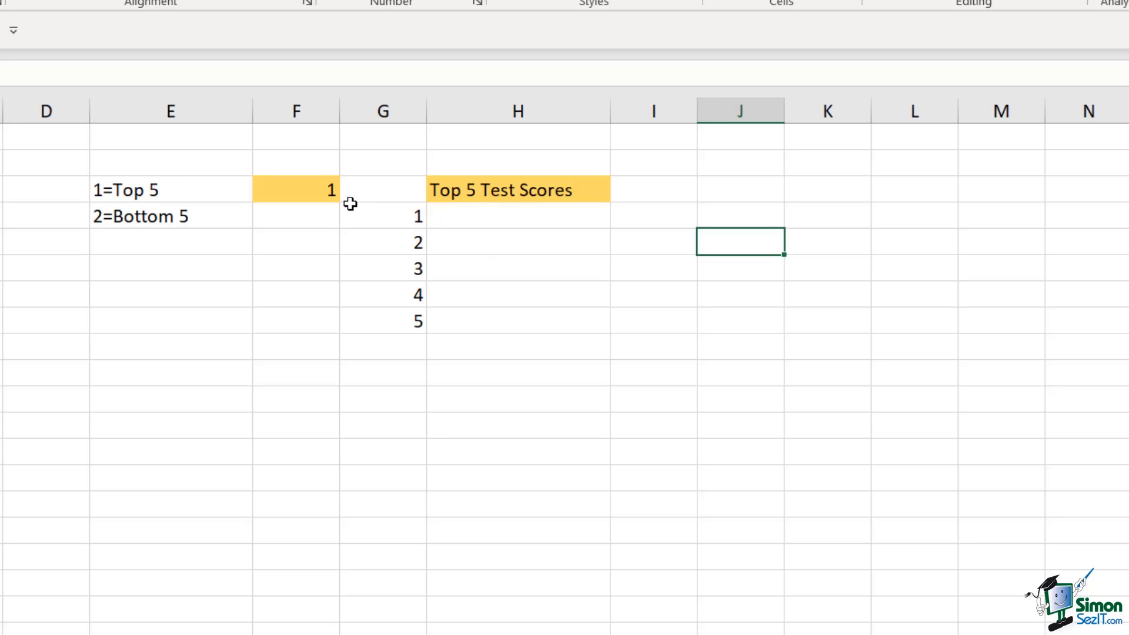
pyautogui.click(297, 189)
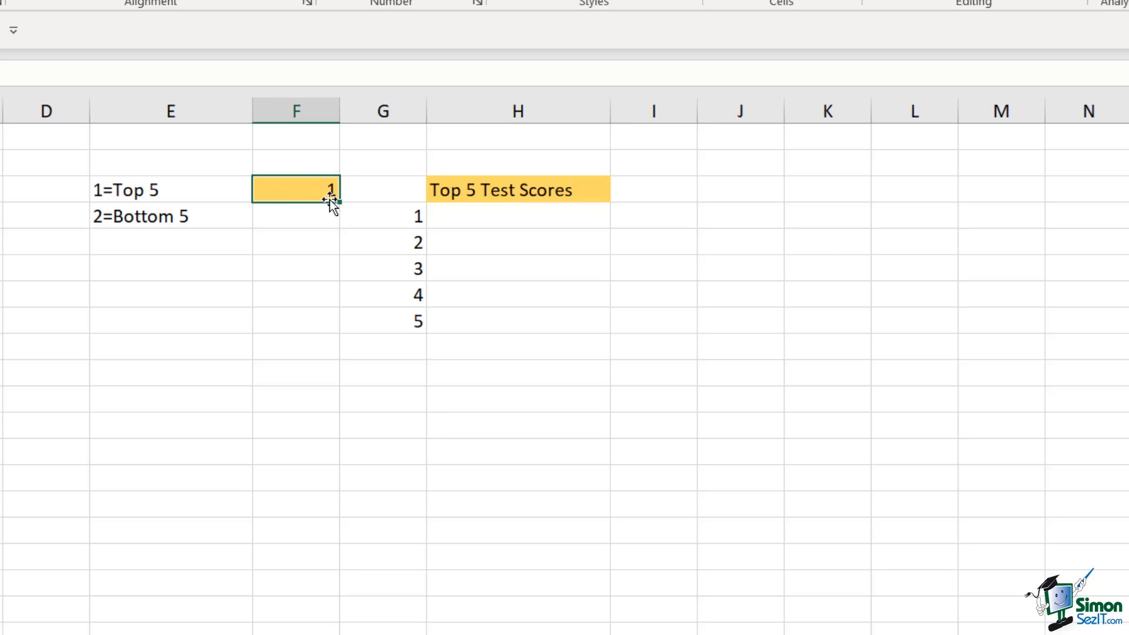
# Start a CHOOSE formula in cell H4 with the absolute reference $F$3 as its index number.
pyautogui.click(518, 215)
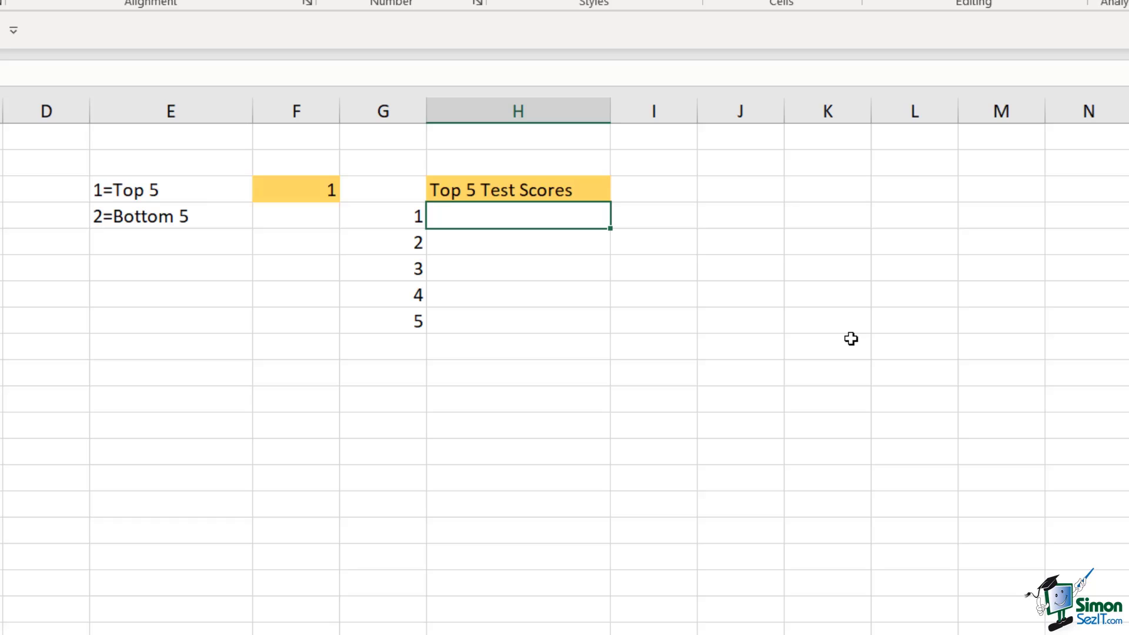
pyautogui.write('=CHOOSE')
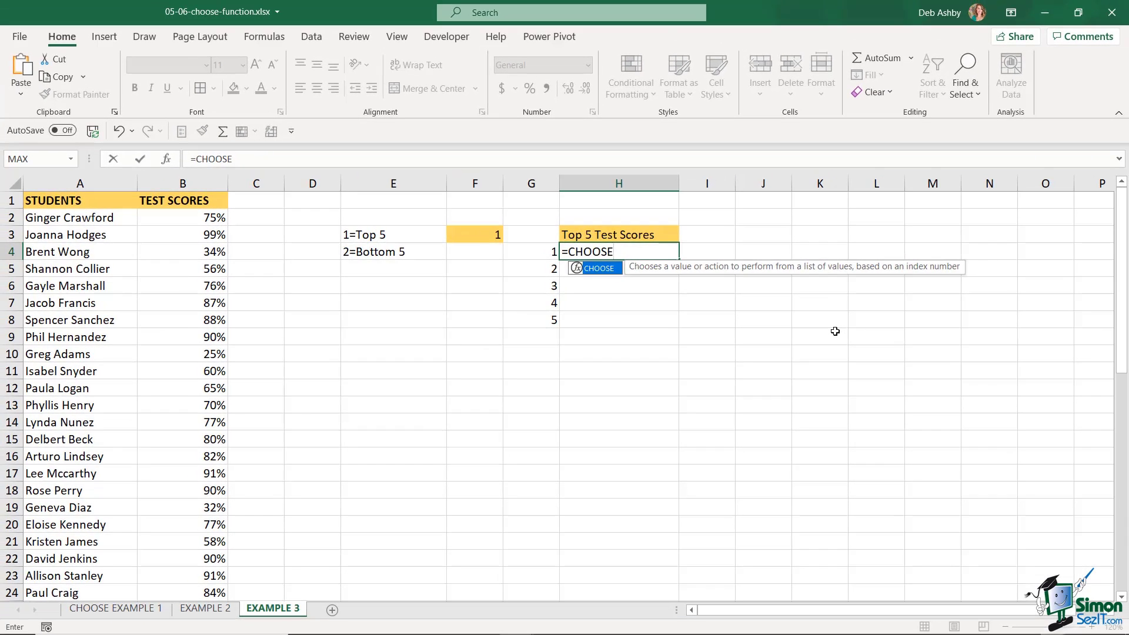
pyautogui.write('(')
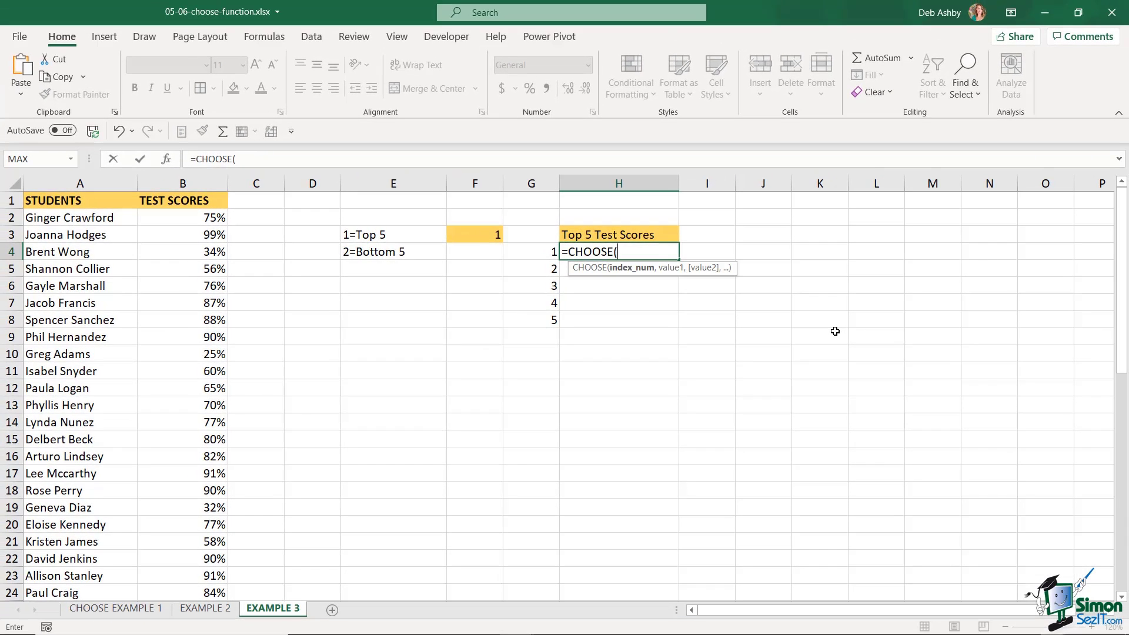
pyautogui.click(483, 237)
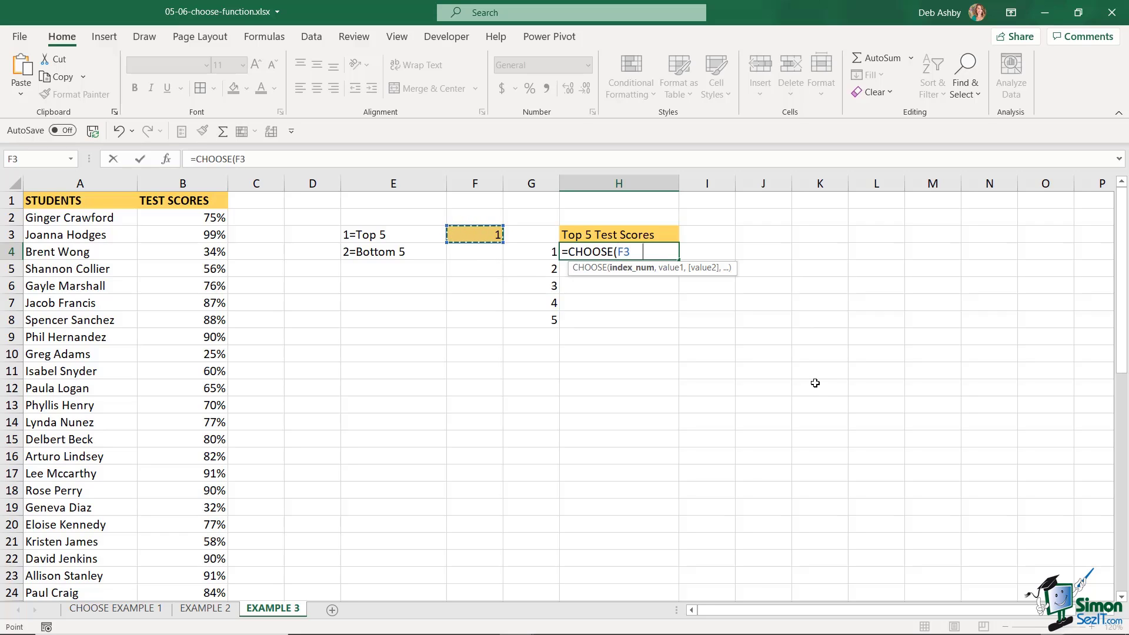
pyautogui.press('F4')
pyautogui.write(',')
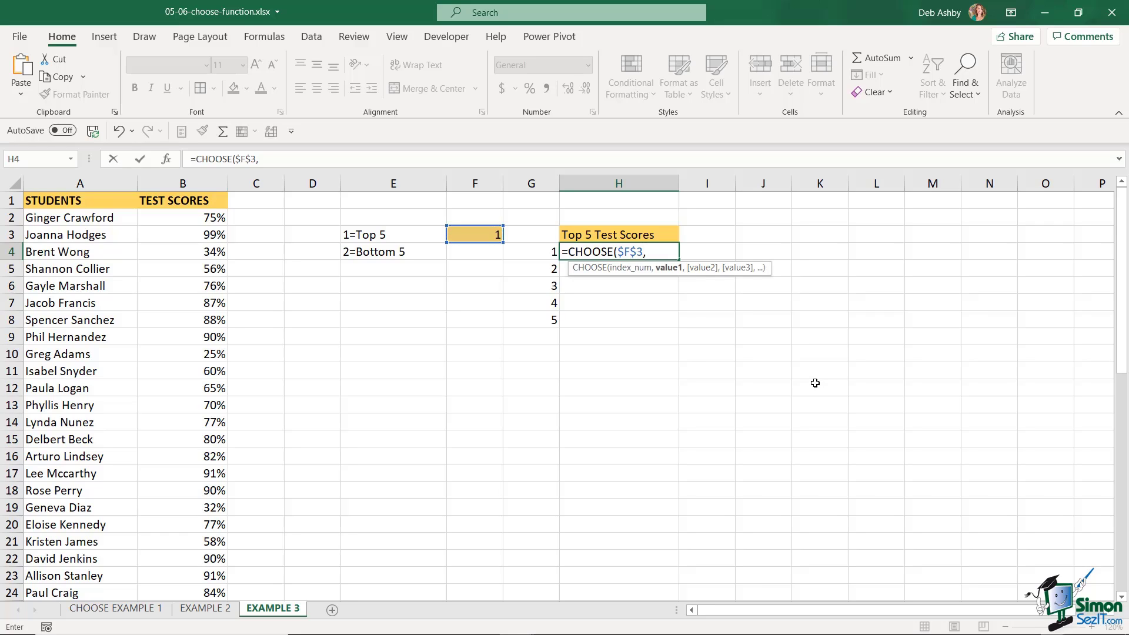
# Add LARGE($B$2:$B$28,G4) as the first value of the CHOOSE formula in H4.
pyautogui.write('larg')
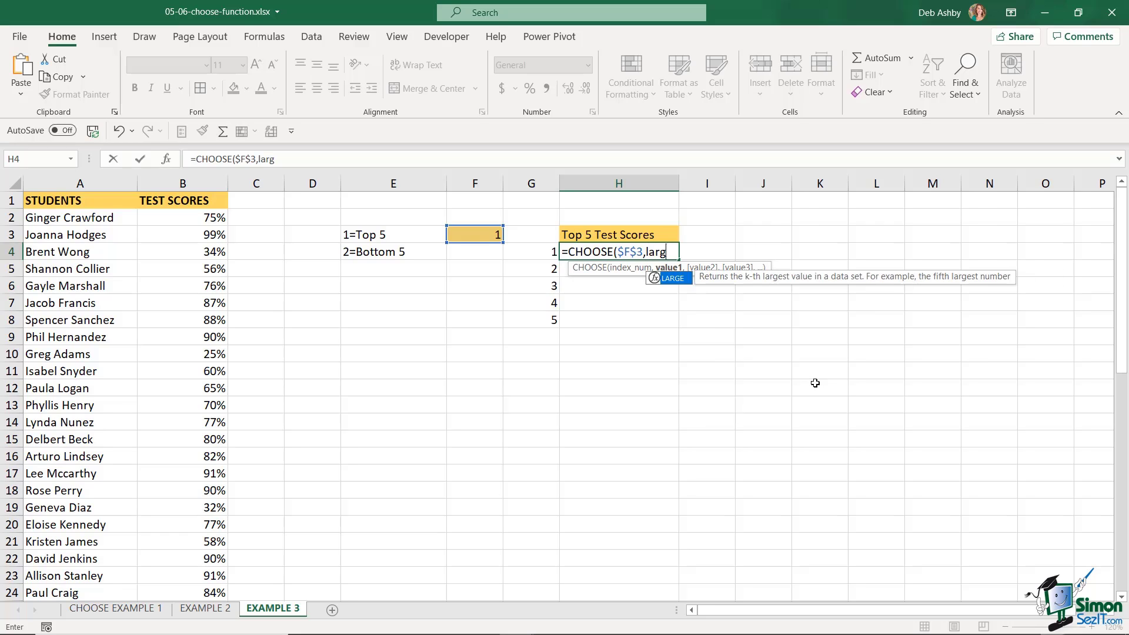
pyautogui.write('e(')
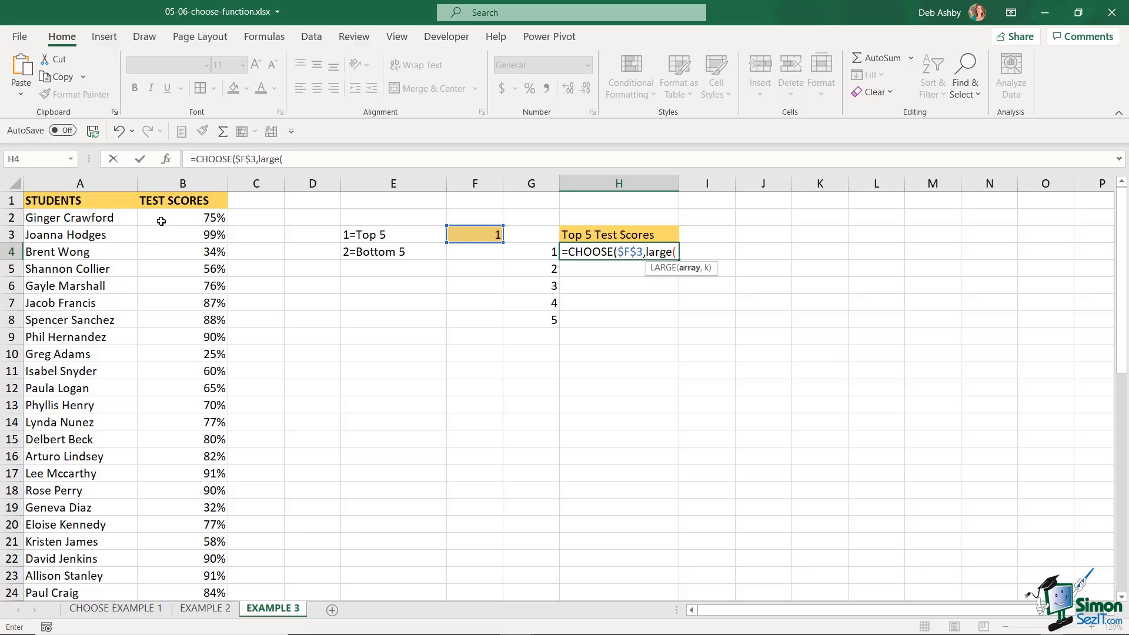
pyautogui.click(161, 222)
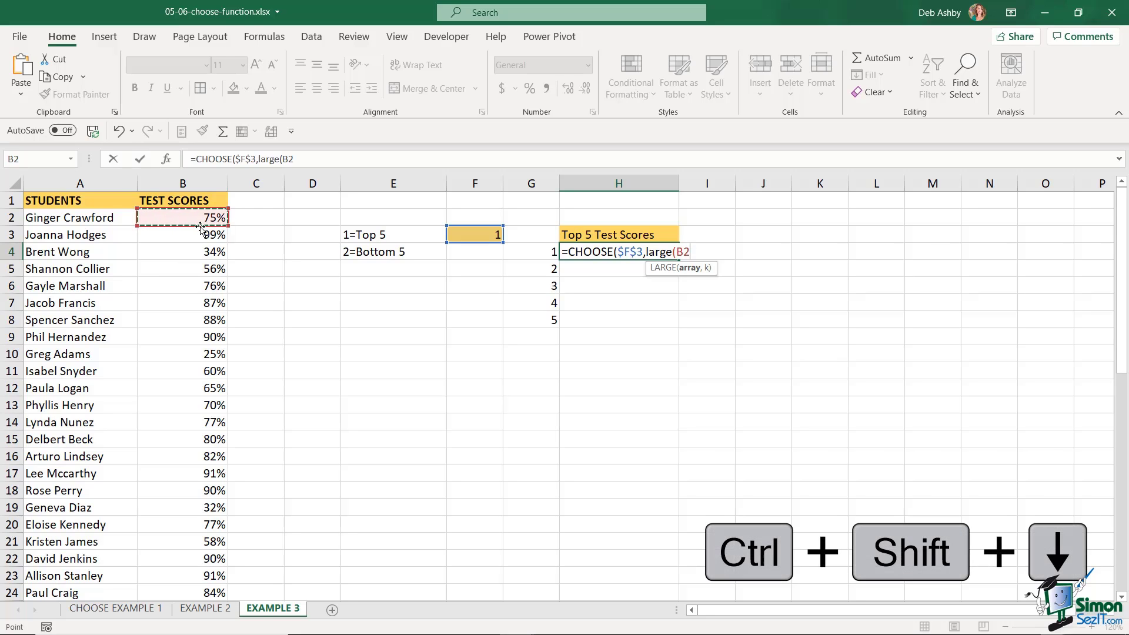
pyautogui.hotkey('ctrl', 'shift', 'Down')
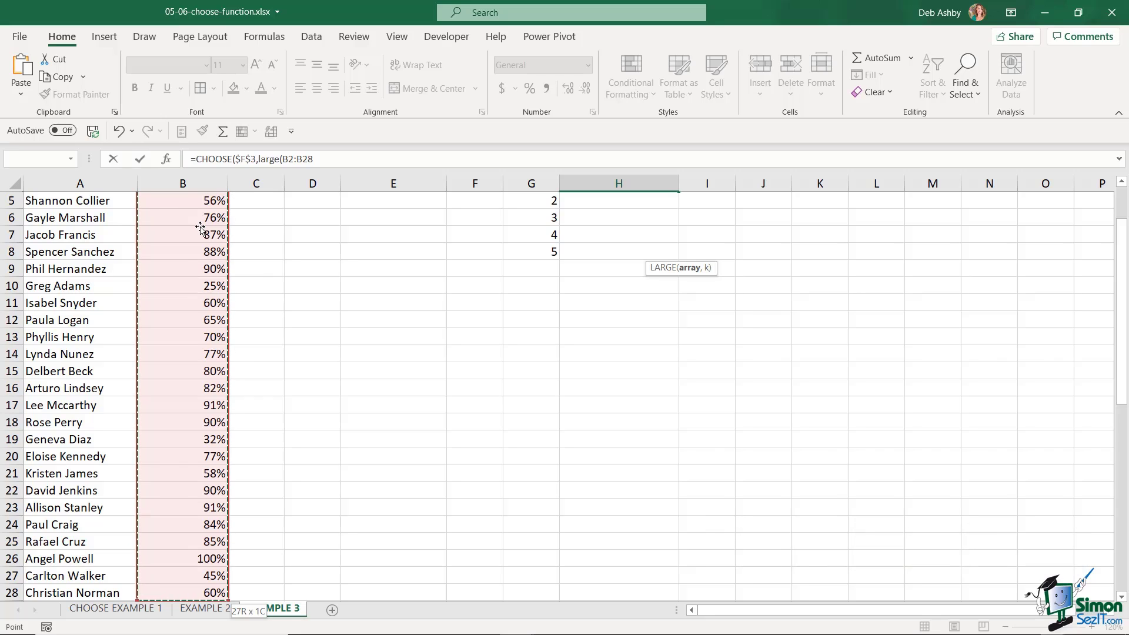
pyautogui.hotkey('ctrl', 'BackSpace')
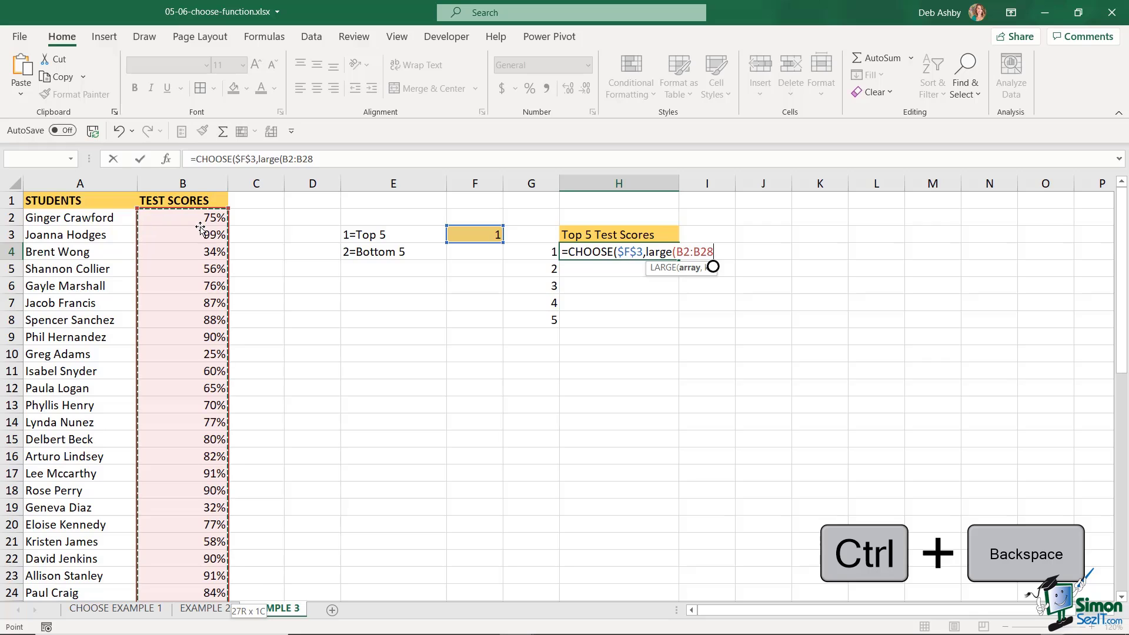
pyautogui.press('F4')
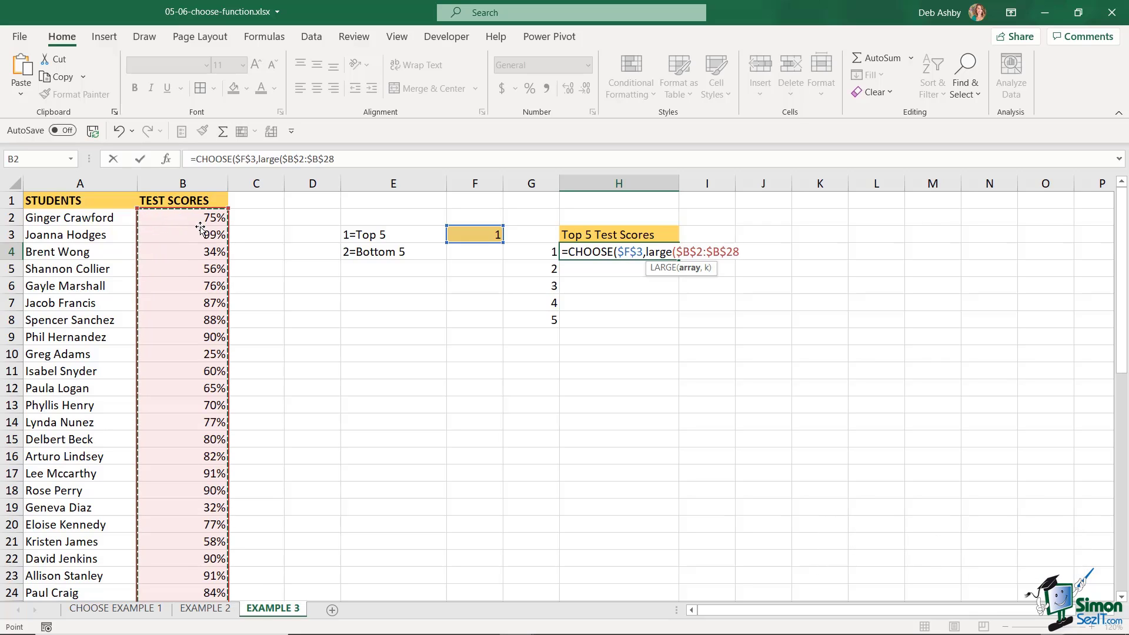
pyautogui.write(',')
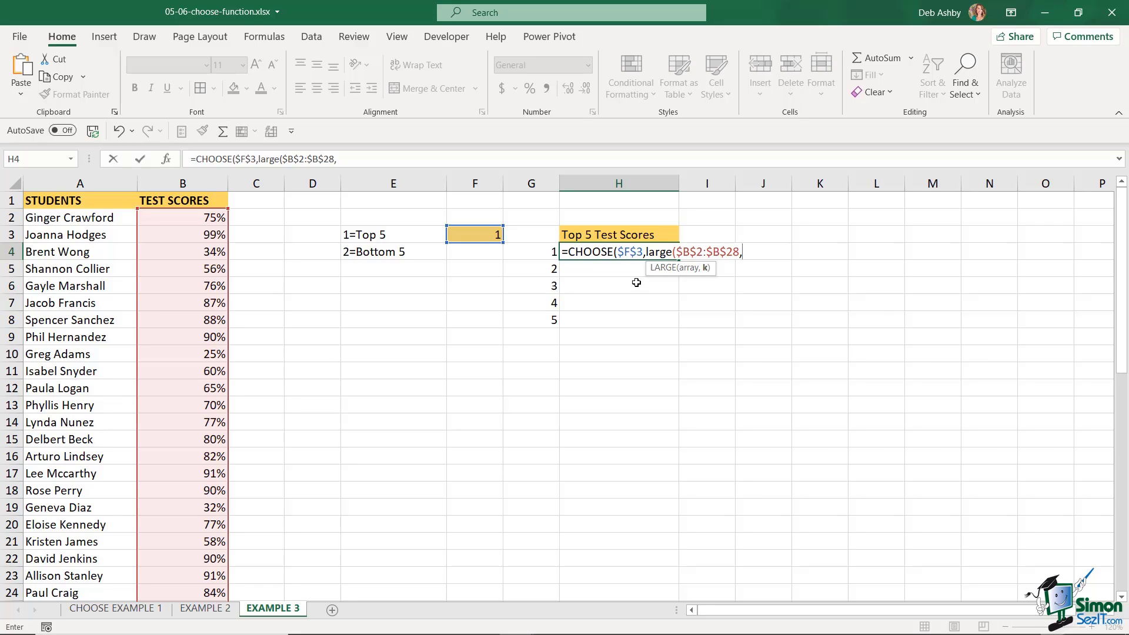
pyautogui.click(537, 252)
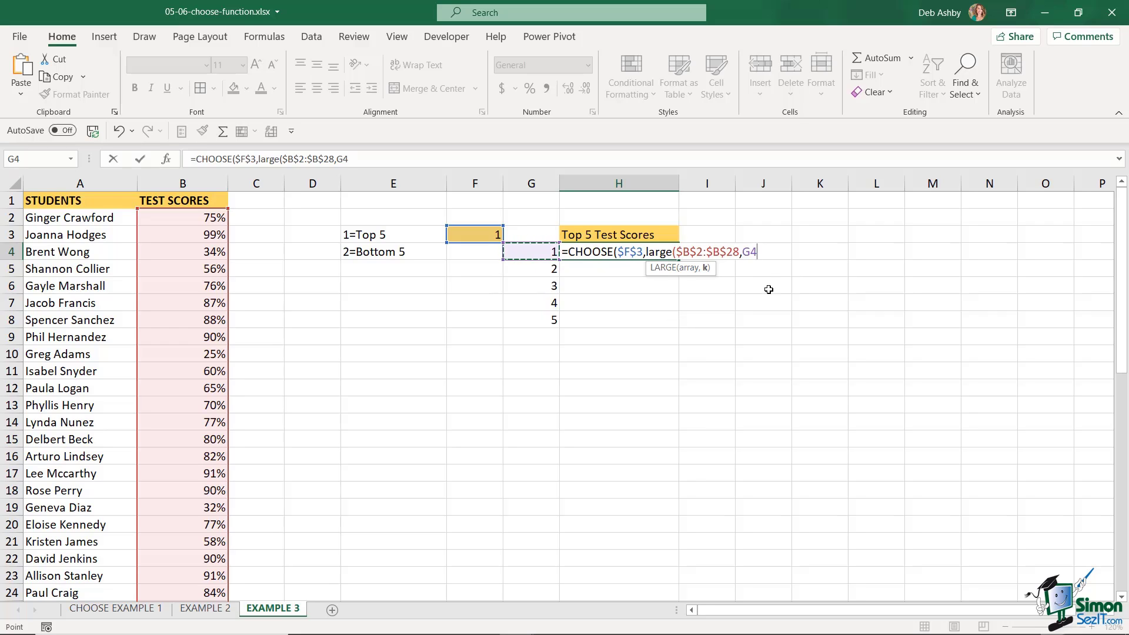
pyautogui.write(')')
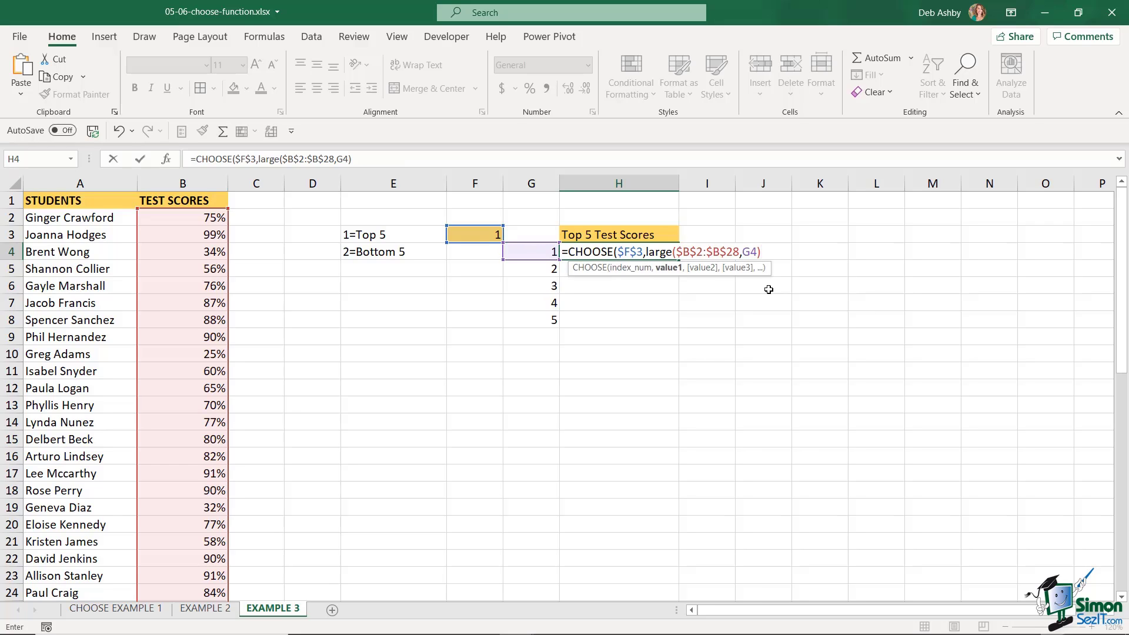
# Add SMALL($B$2:$B$28,G4) as the second value of the CHOOSE formula and complete the entry in H4.
pyautogui.write(',')
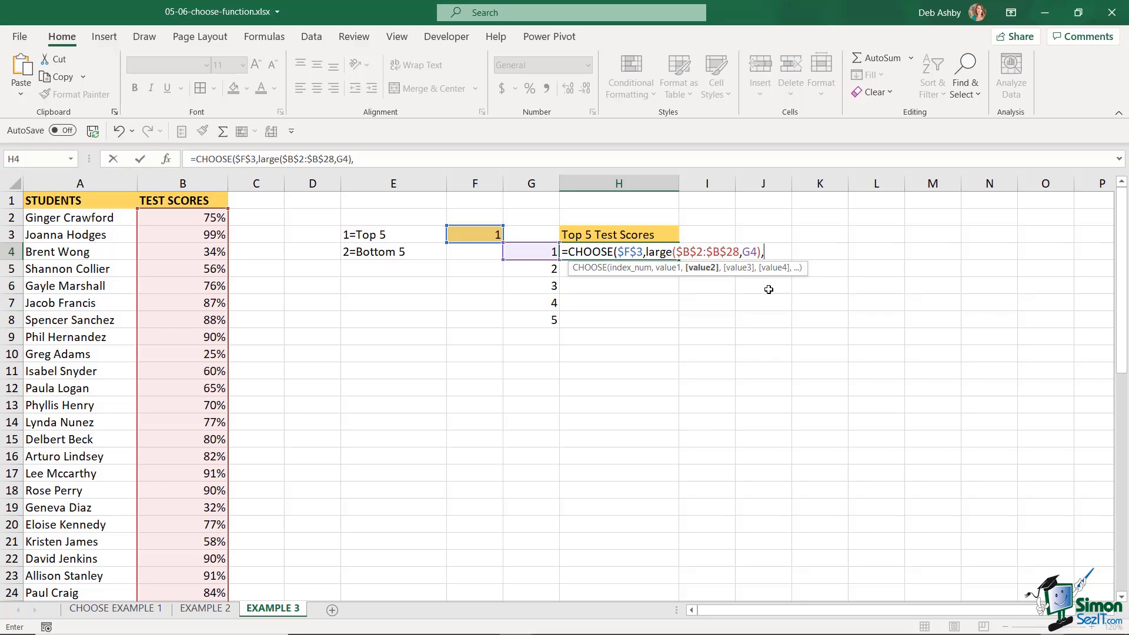
pyautogui.write('small')
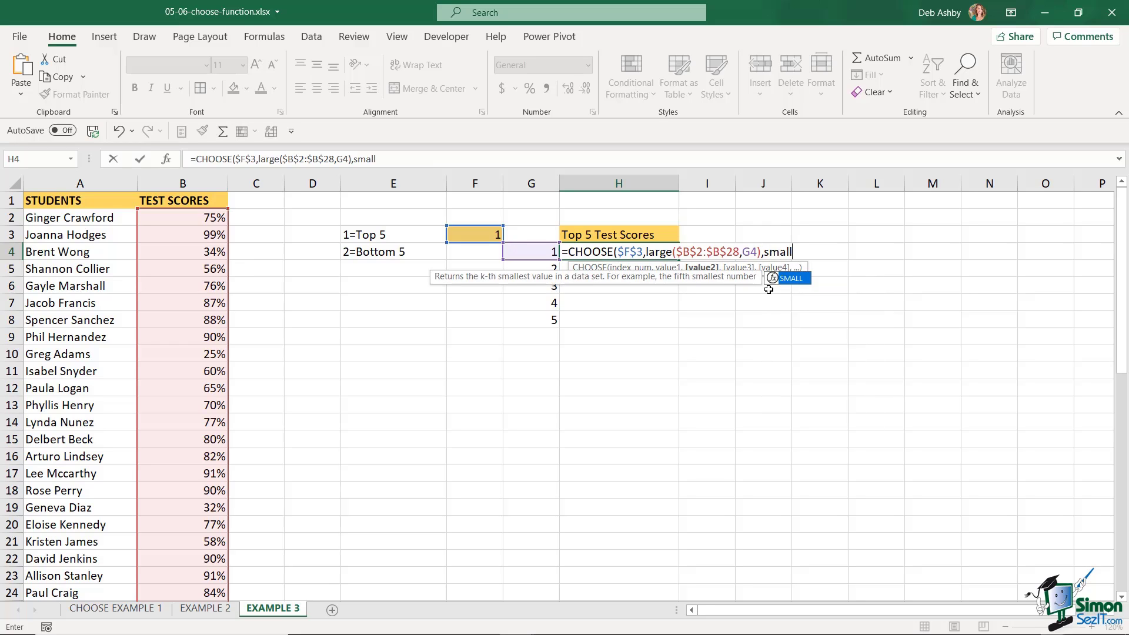
pyautogui.write('(')
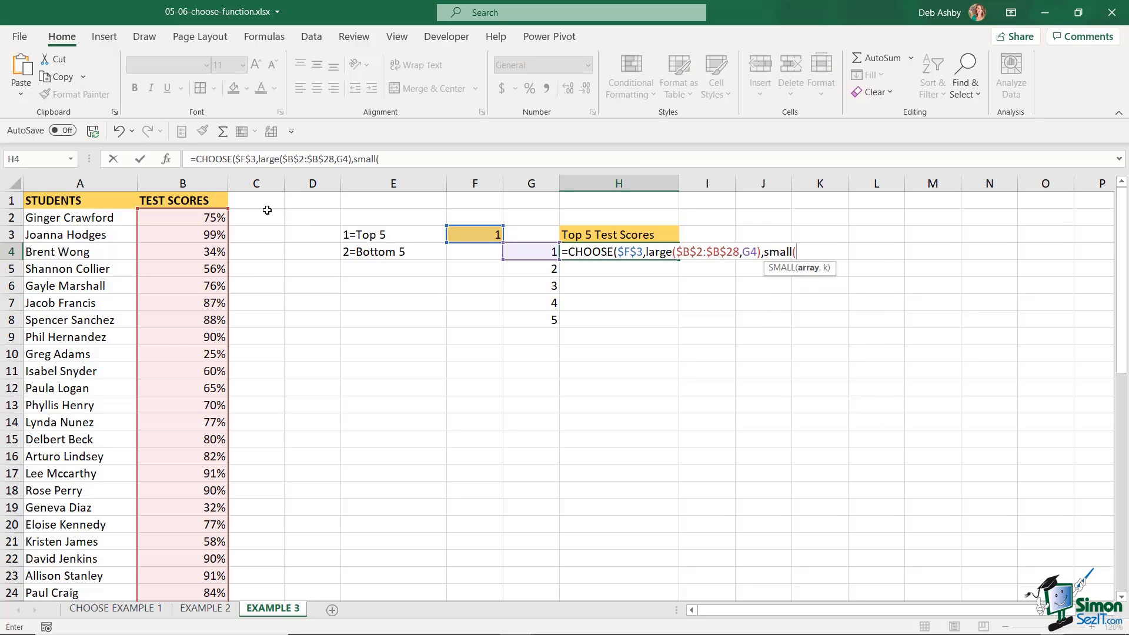
pyautogui.click(200, 217)
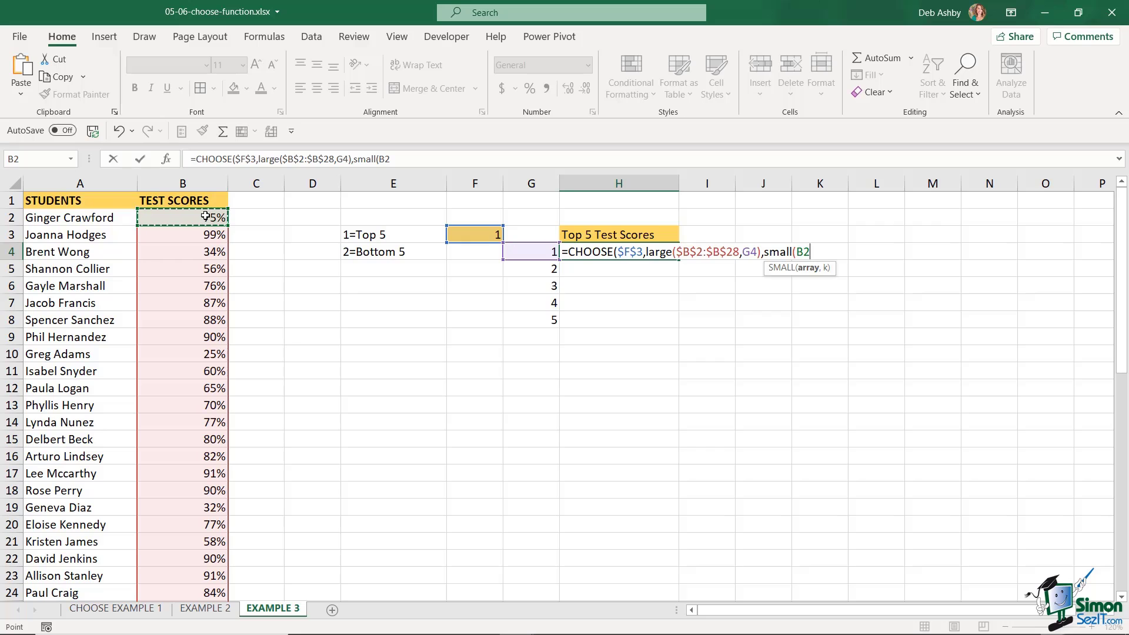
pyautogui.hotkey('ctrl', 'shift', 'Down')
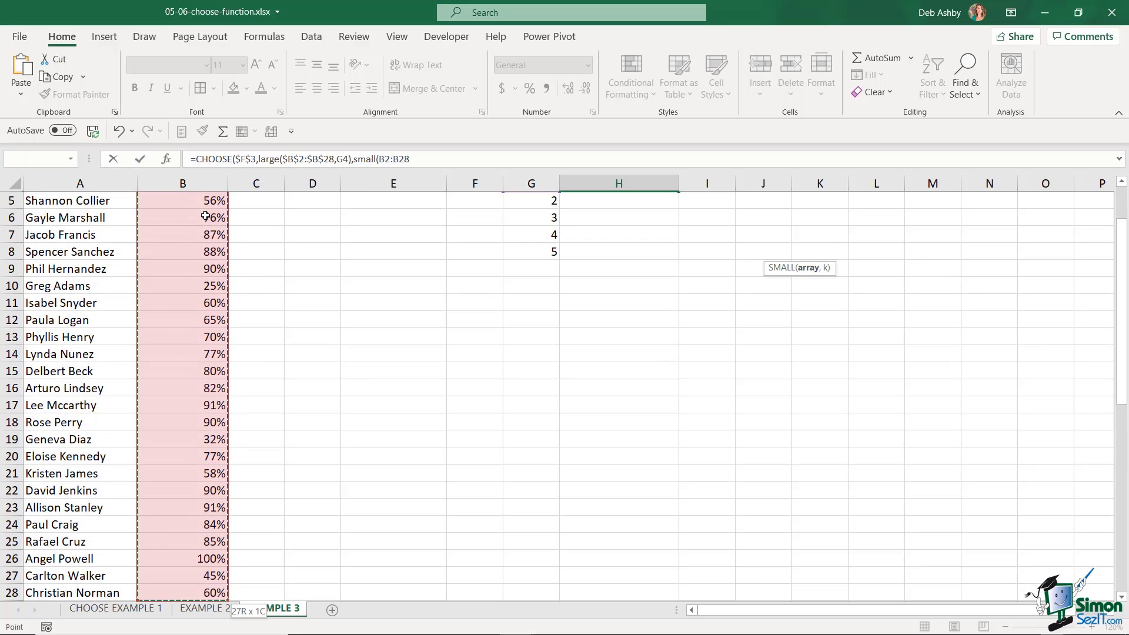
pyautogui.press('F4')
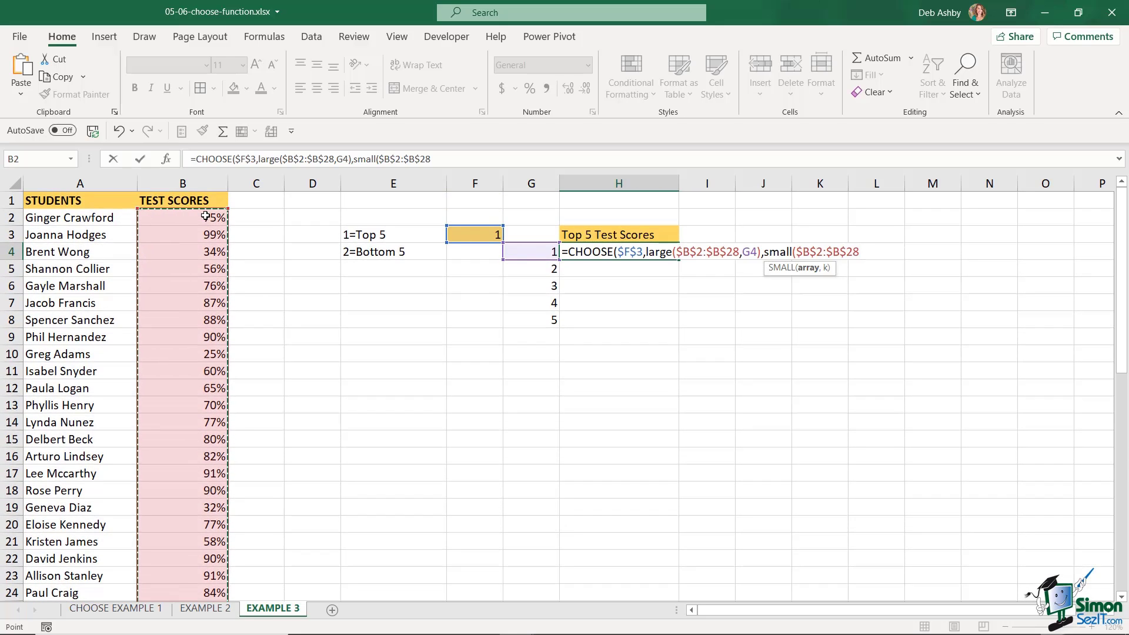
pyautogui.write(',')
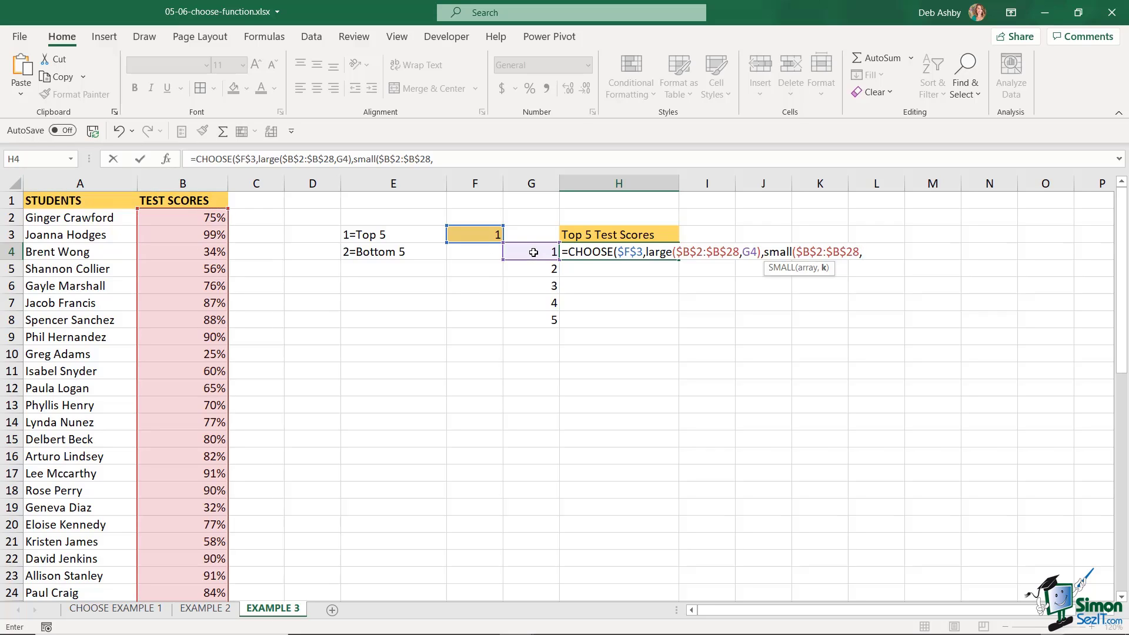
pyautogui.click(513, 252)
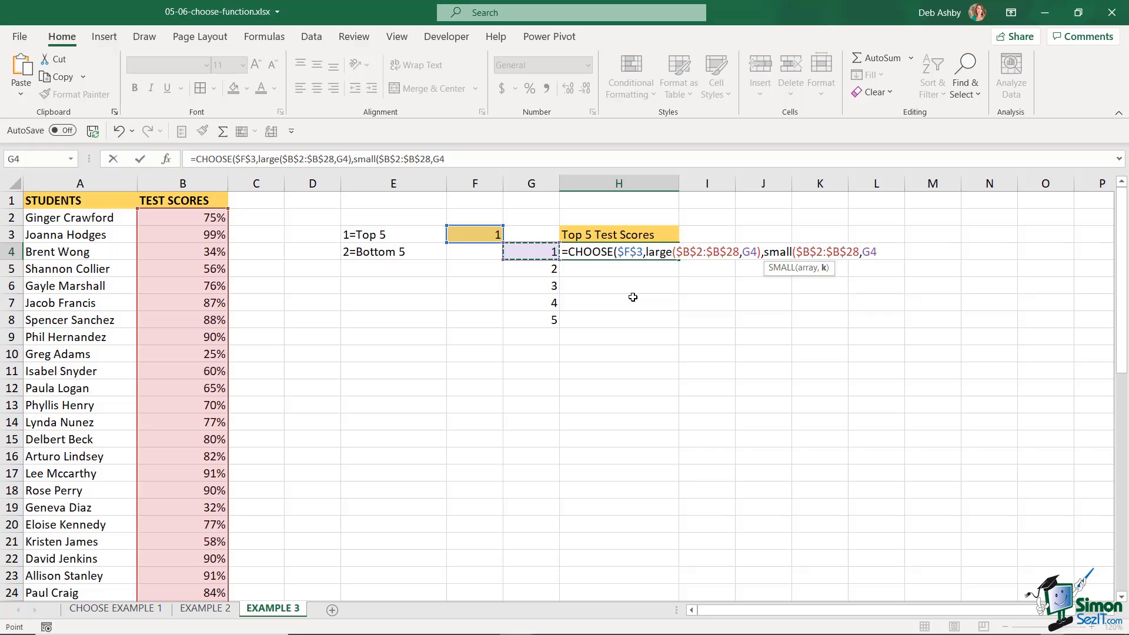
pyautogui.write(')')
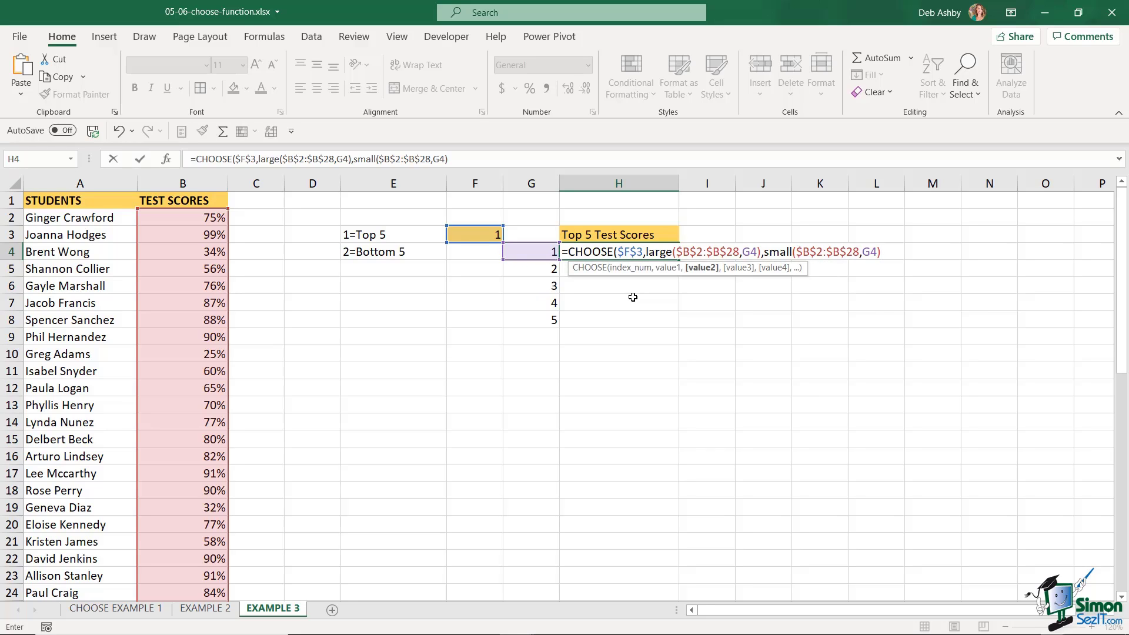
pyautogui.write(')')
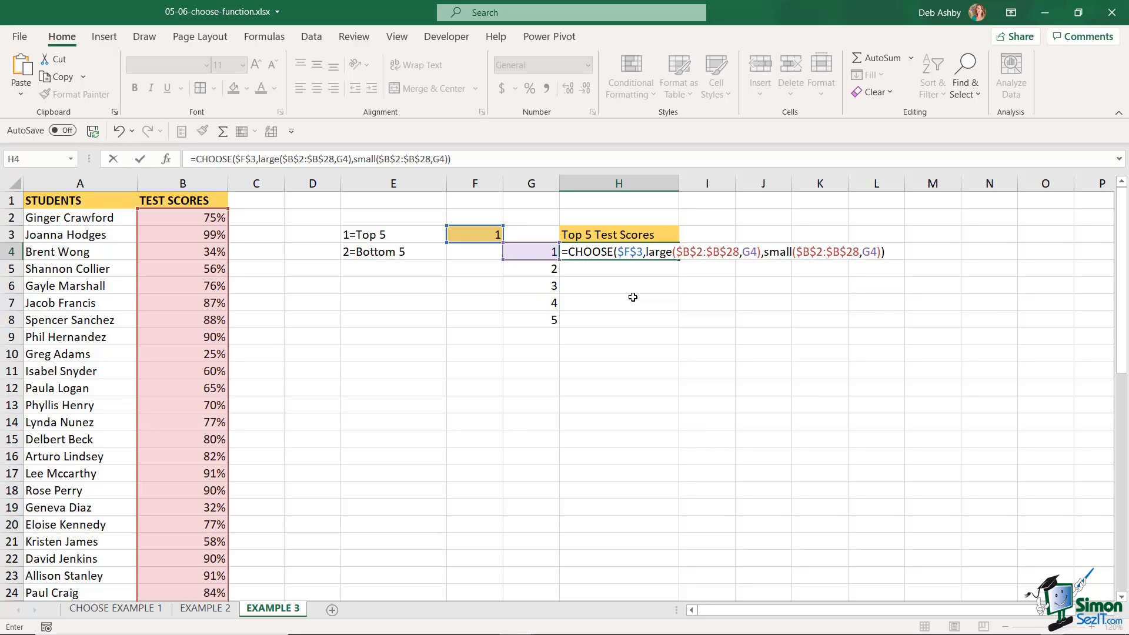
pyautogui.press('Return')
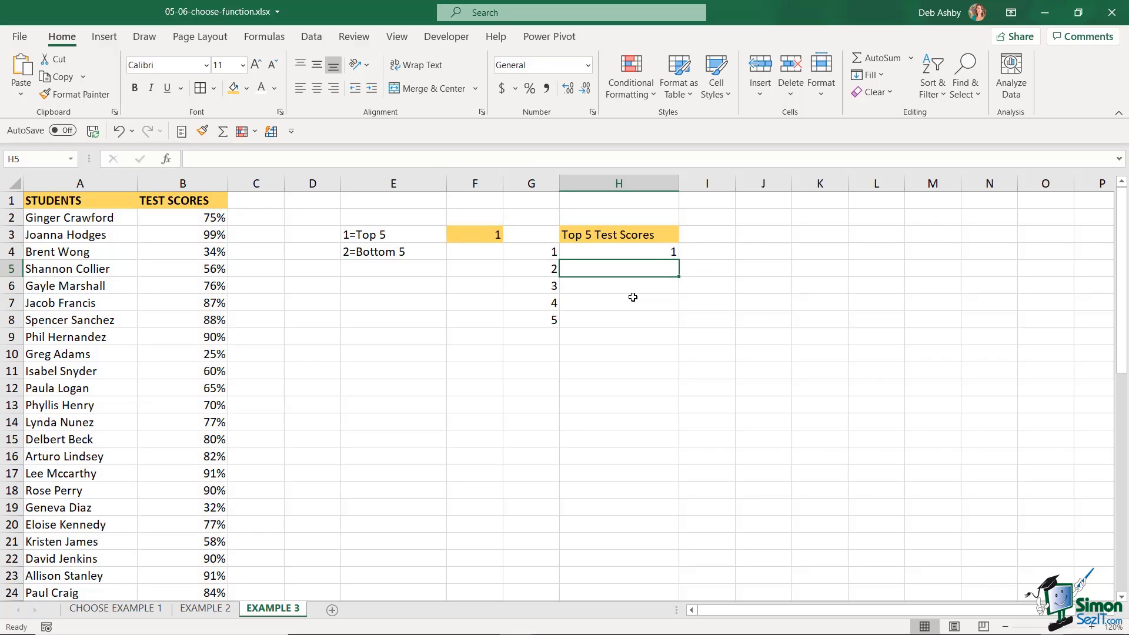
# Fill the H4 formula down to H8 and format H4:H8 as Percentage with no decimal places.
pyautogui.click(671, 253)
pyautogui.moveTo(679, 259); pyautogui.dragTo(682, 333)
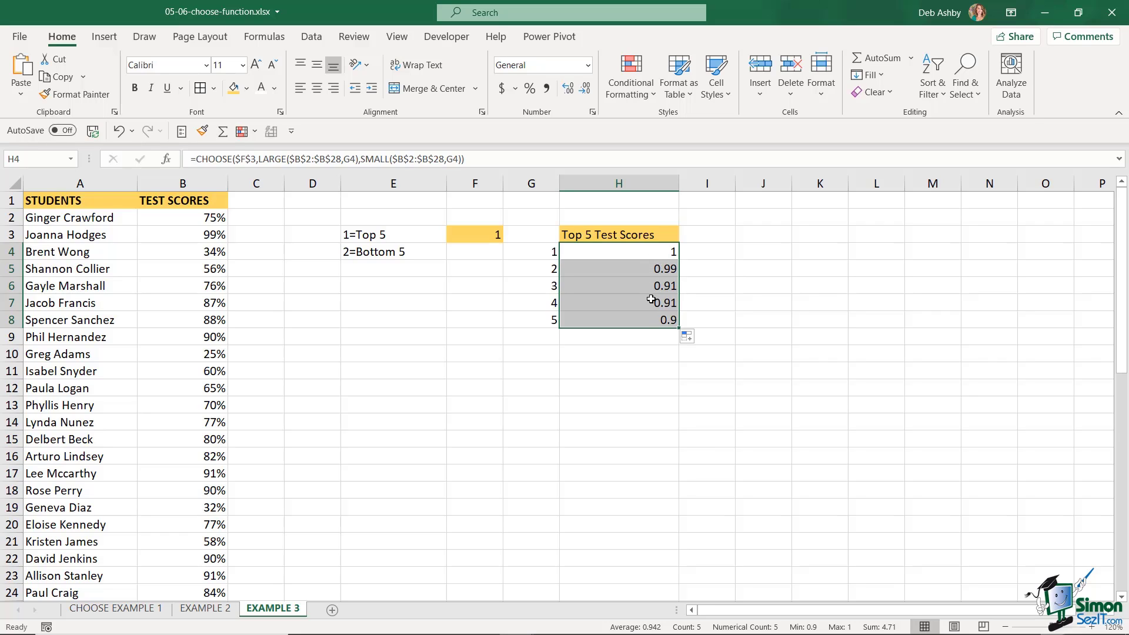
pyautogui.click(588, 69)
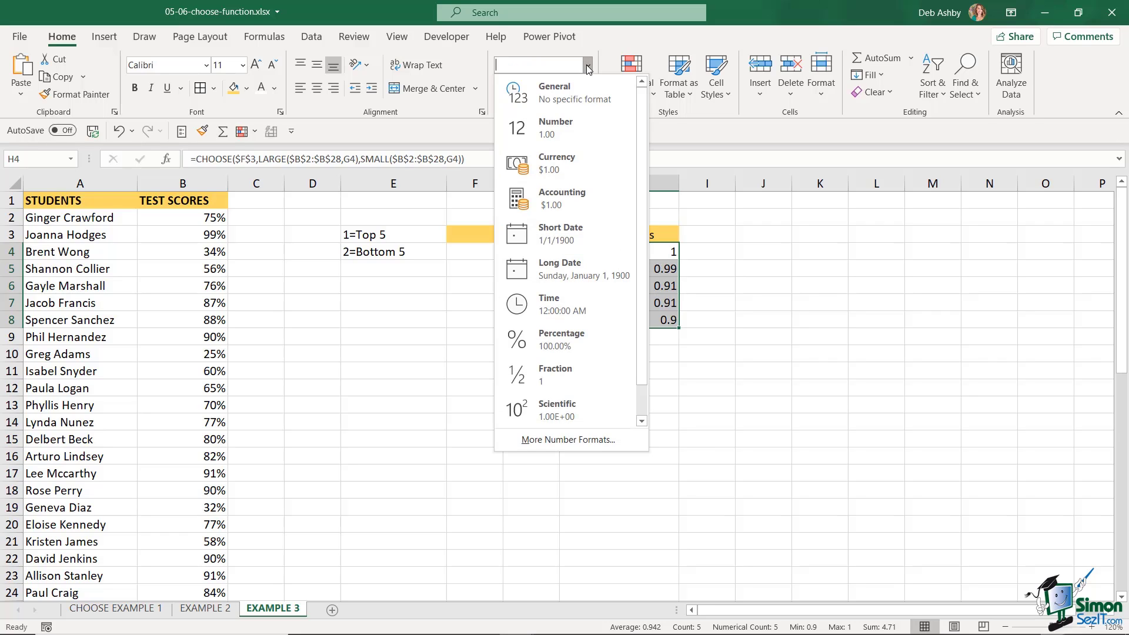
pyautogui.click(572, 337)
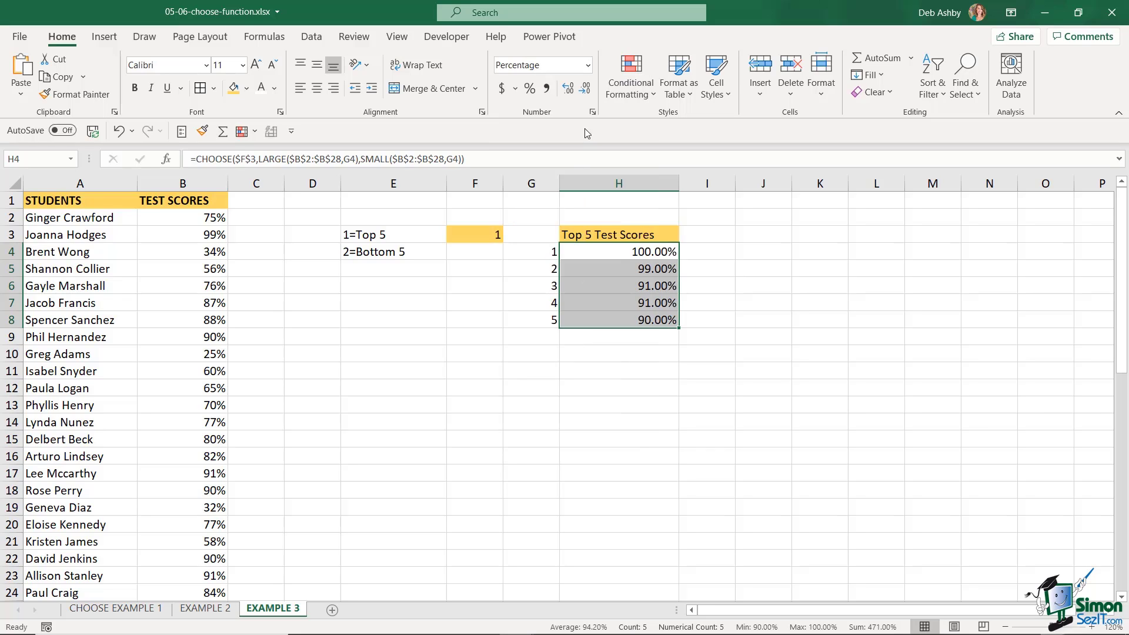
pyautogui.click(587, 90)
pyautogui.click(587, 90)
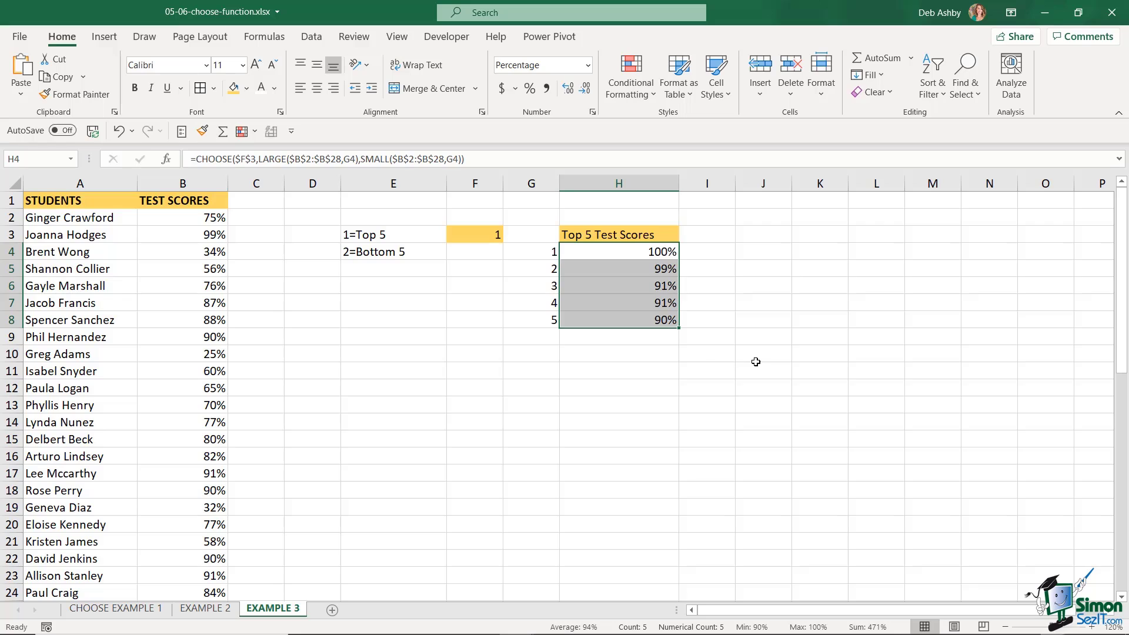
# Set the selector in F3 to 2 to test the score list with the bottom 5 option.
pyautogui.click(478, 235)
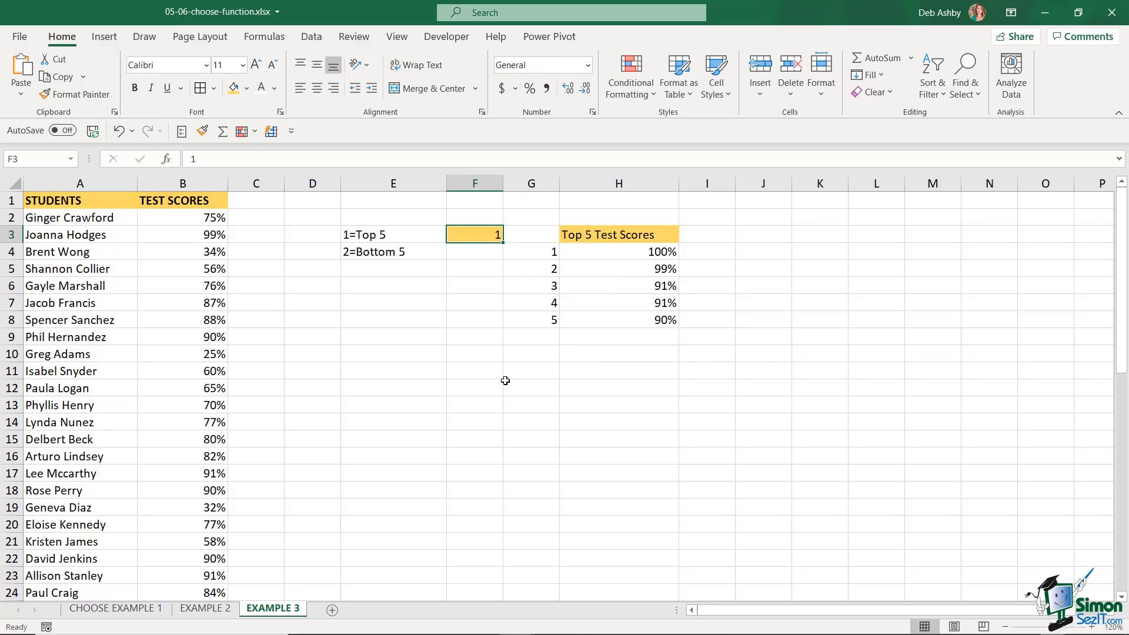
pyautogui.write('2')
pyautogui.press('Return')
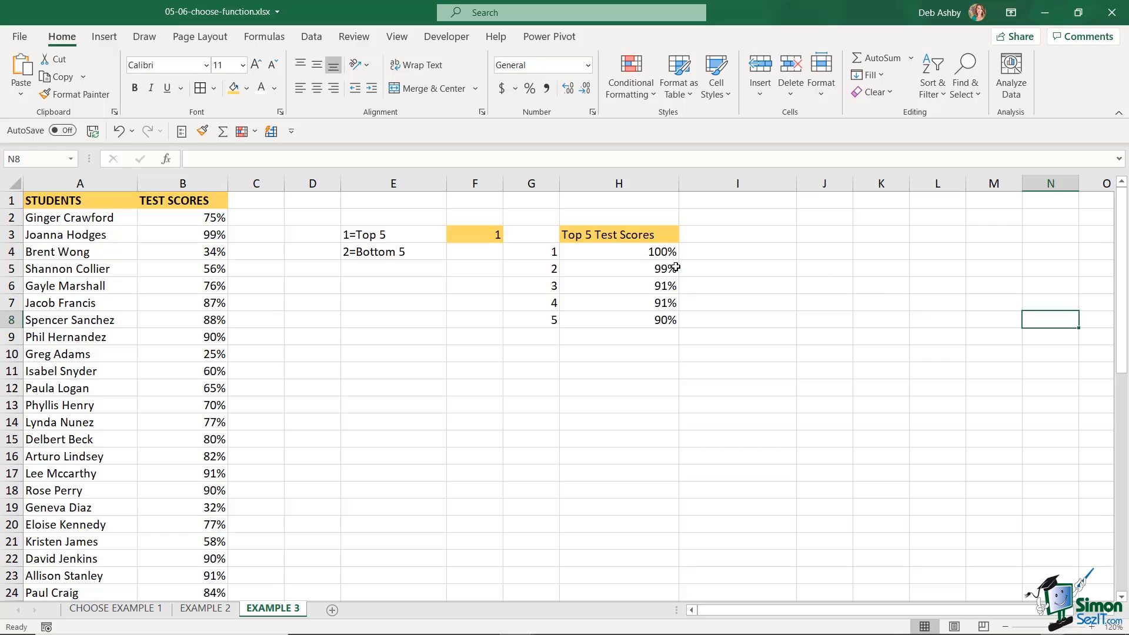
# Enter the heading Student in I3 and copy the header formatting of H3 onto it.
pyautogui.click(719, 234)
pyautogui.write('St')
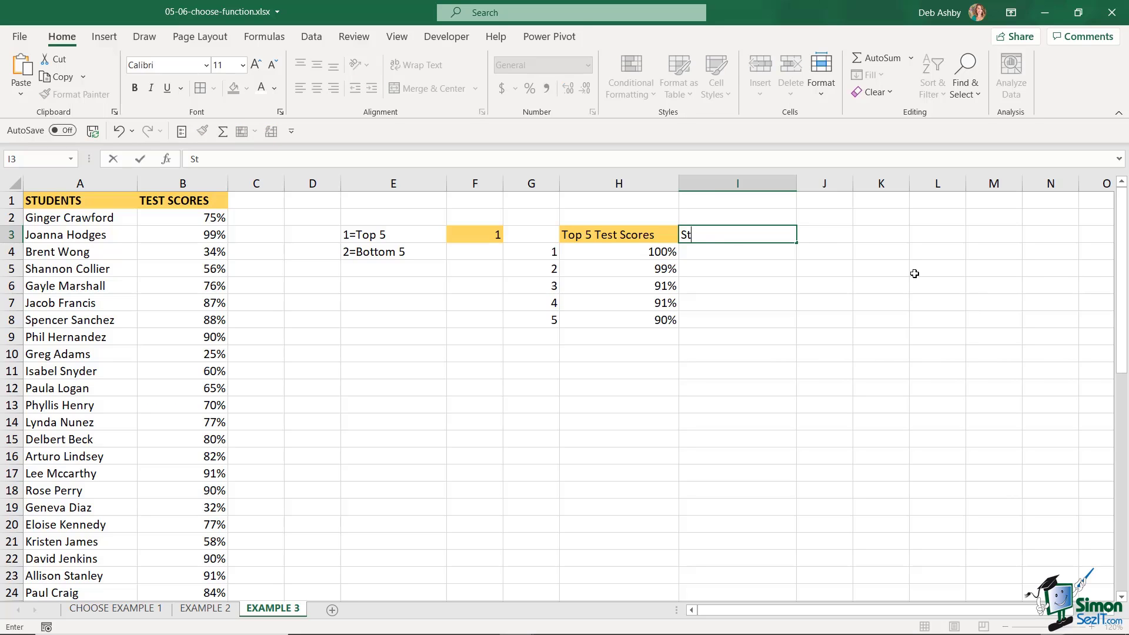
pyautogui.write('udent')
pyautogui.press('Return')
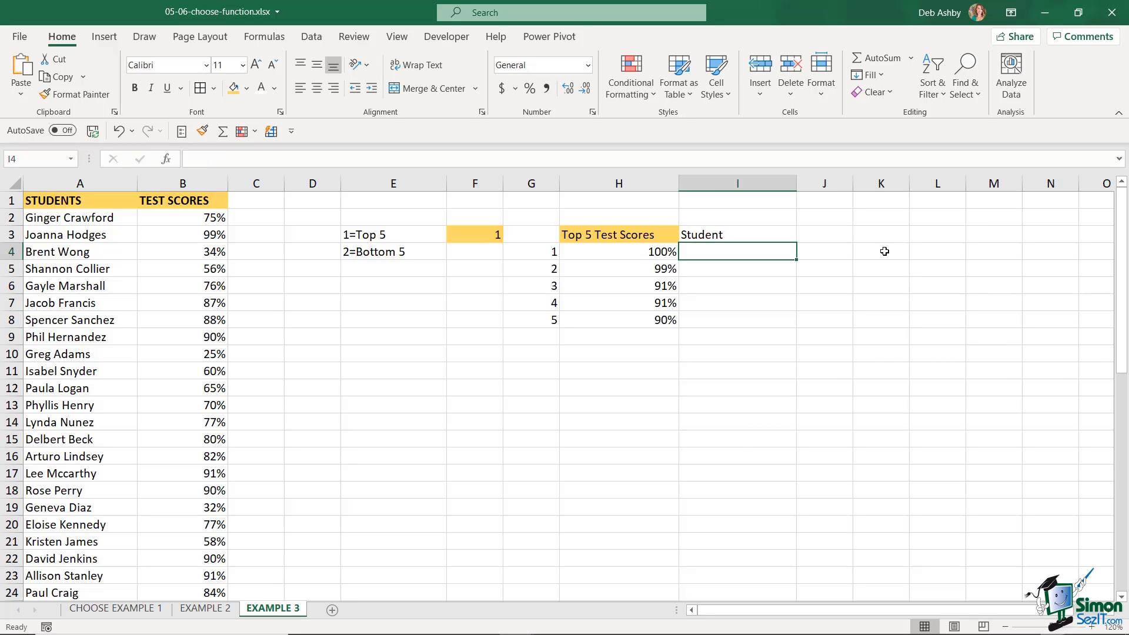
pyautogui.click(644, 241)
pyautogui.click(76, 94)
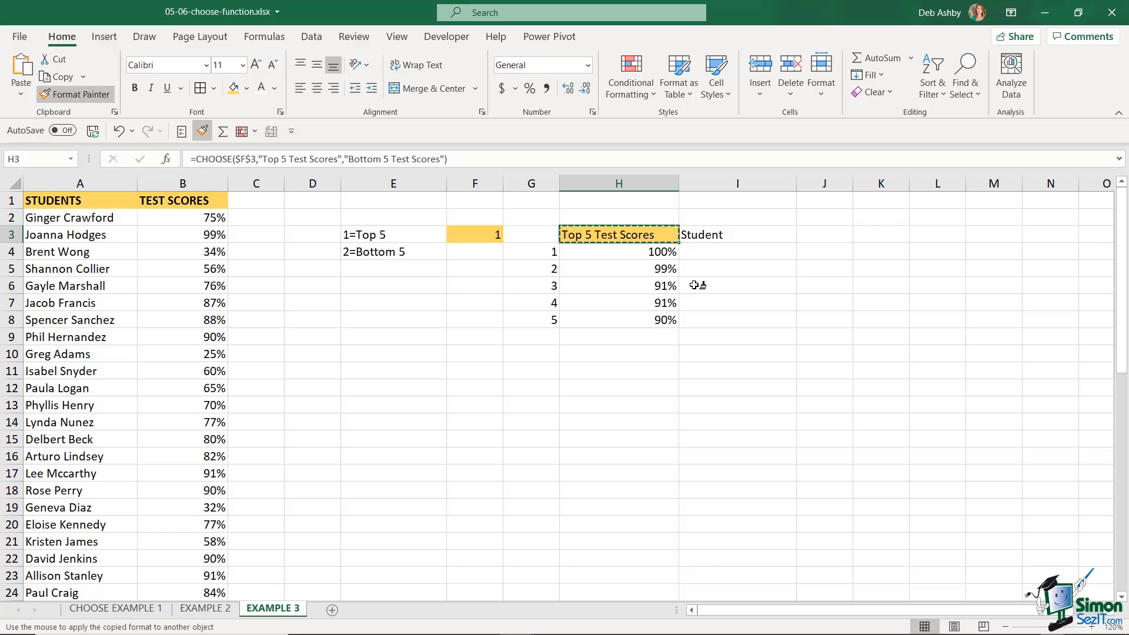
pyautogui.click(730, 236)
pyautogui.click(814, 340)
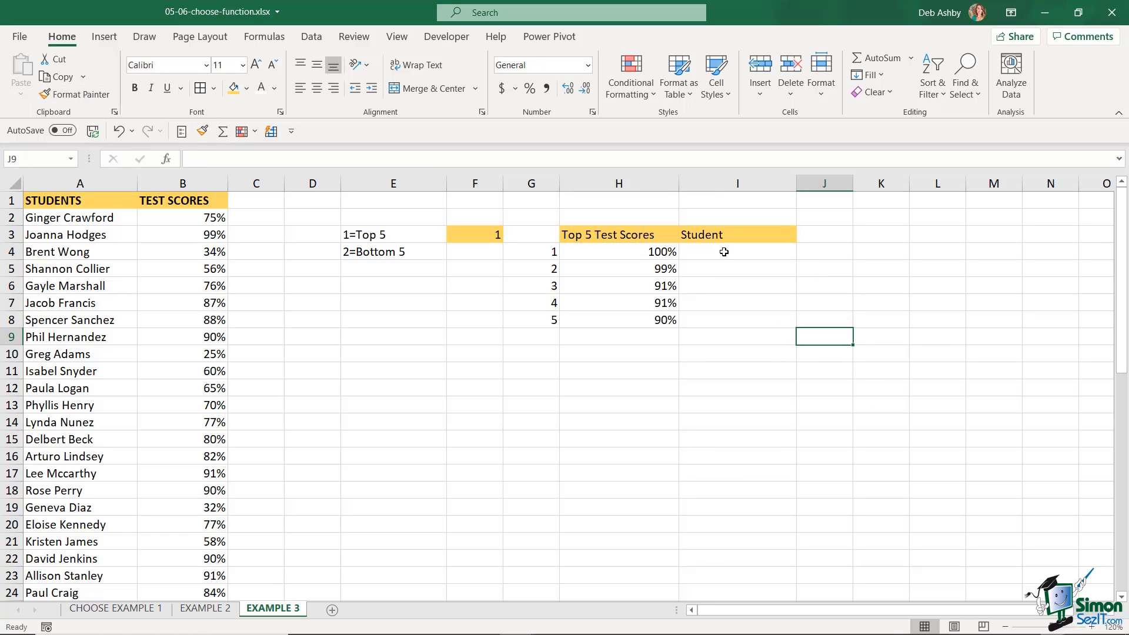
# Start an XLOOKUP formula in I4 with H4 as the lookup value and $B$2:$B$28 as the lookup array.
pyautogui.click(723, 252)
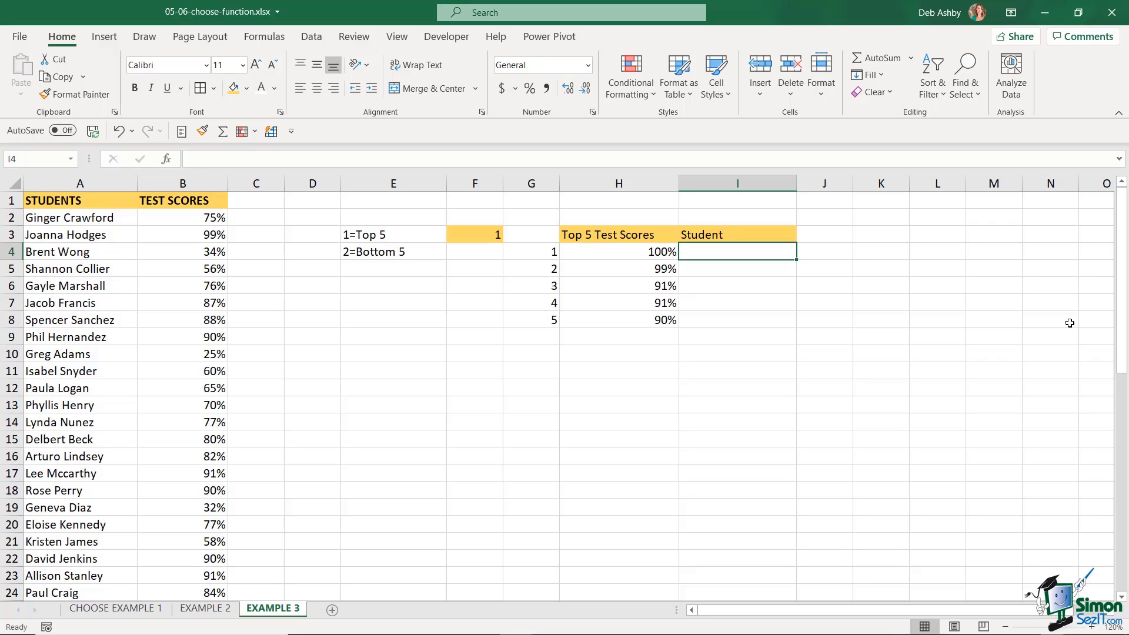
pyautogui.write('=xlook')
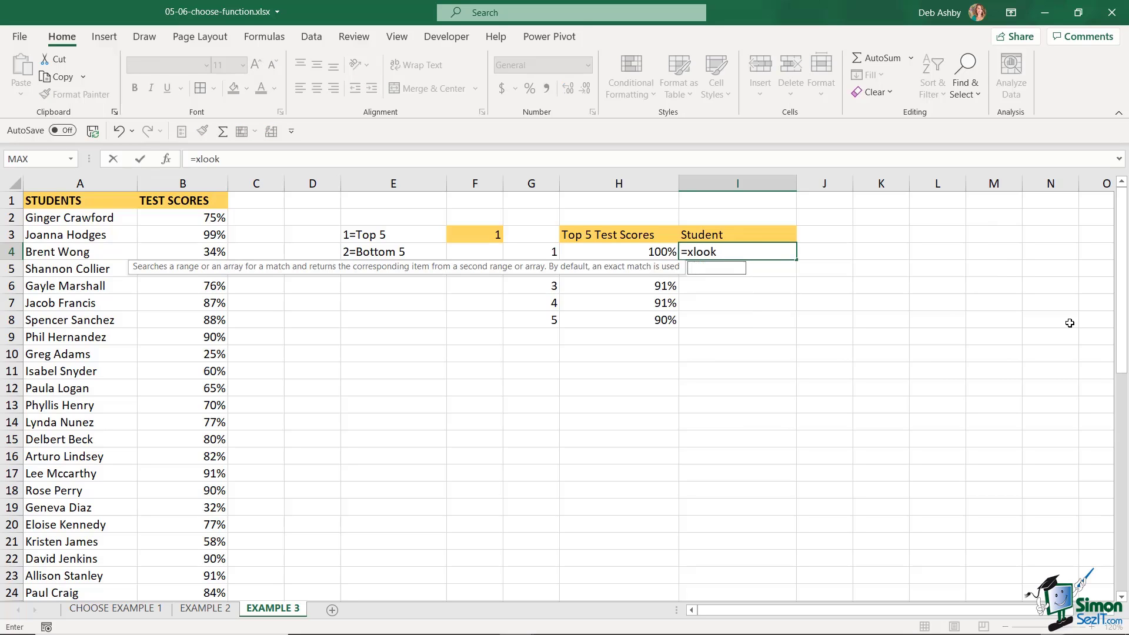
pyautogui.write('up(')
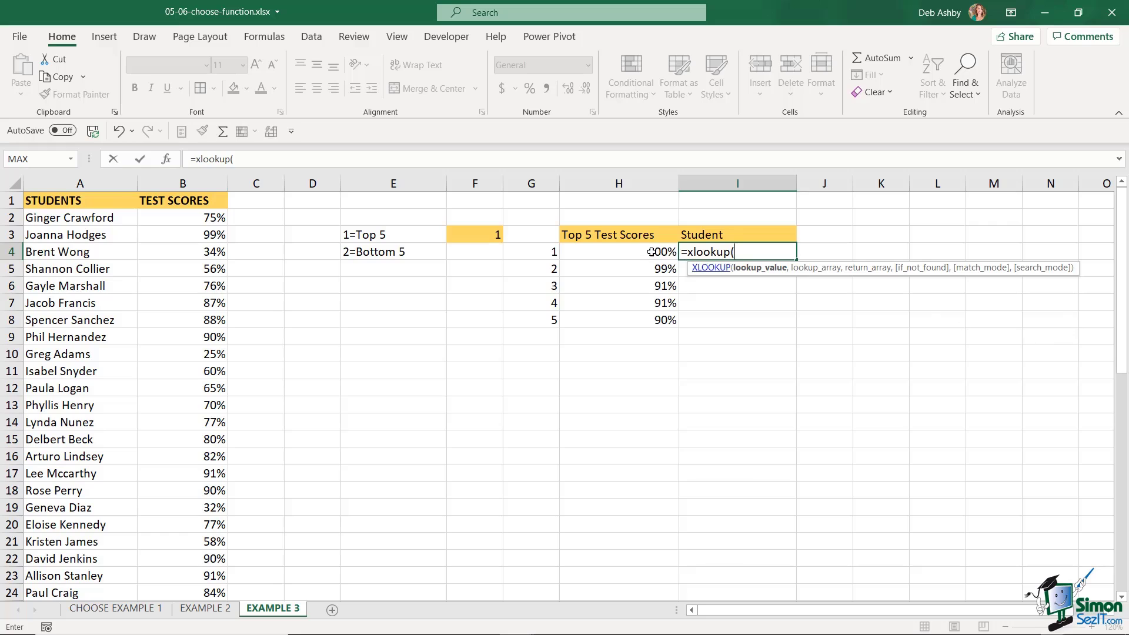
pyautogui.click(620, 252)
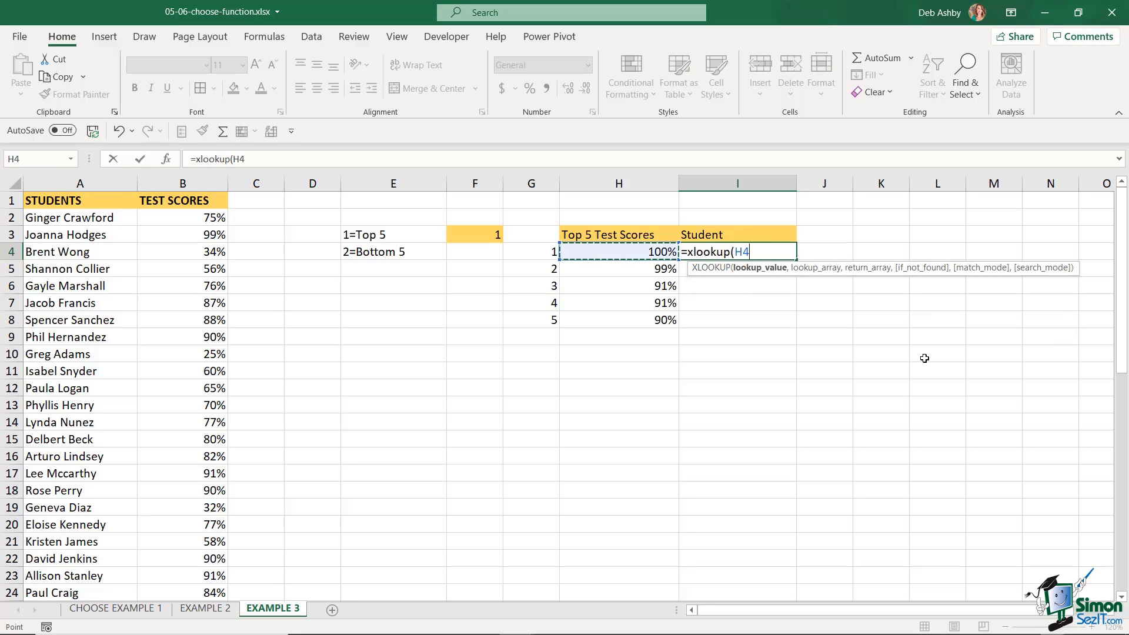
pyautogui.write(',')
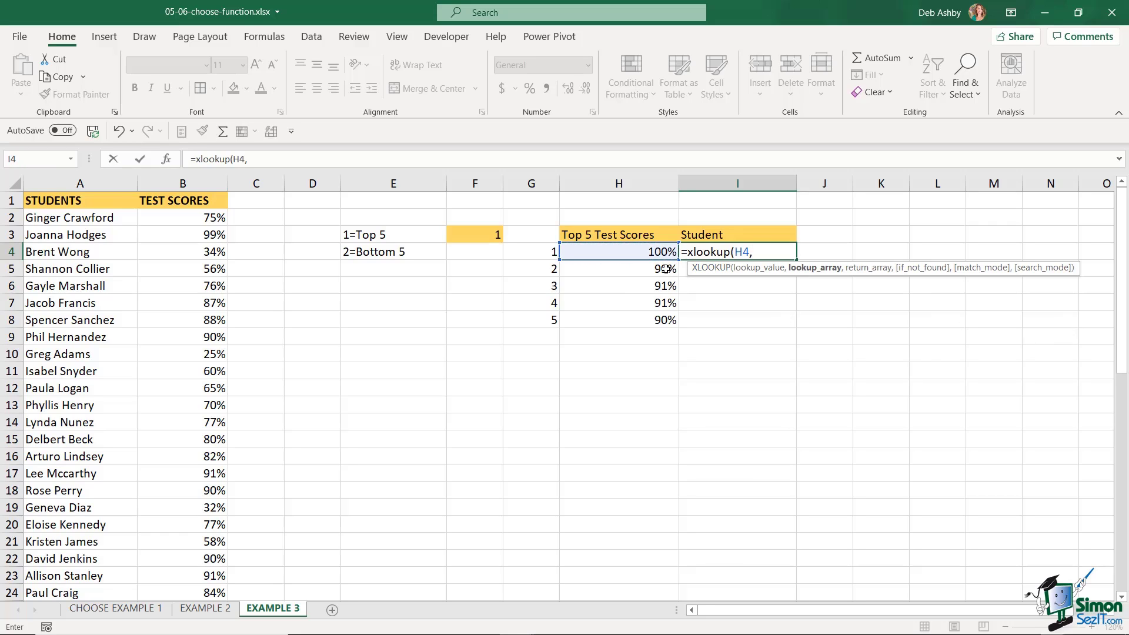
pyautogui.click(168, 220)
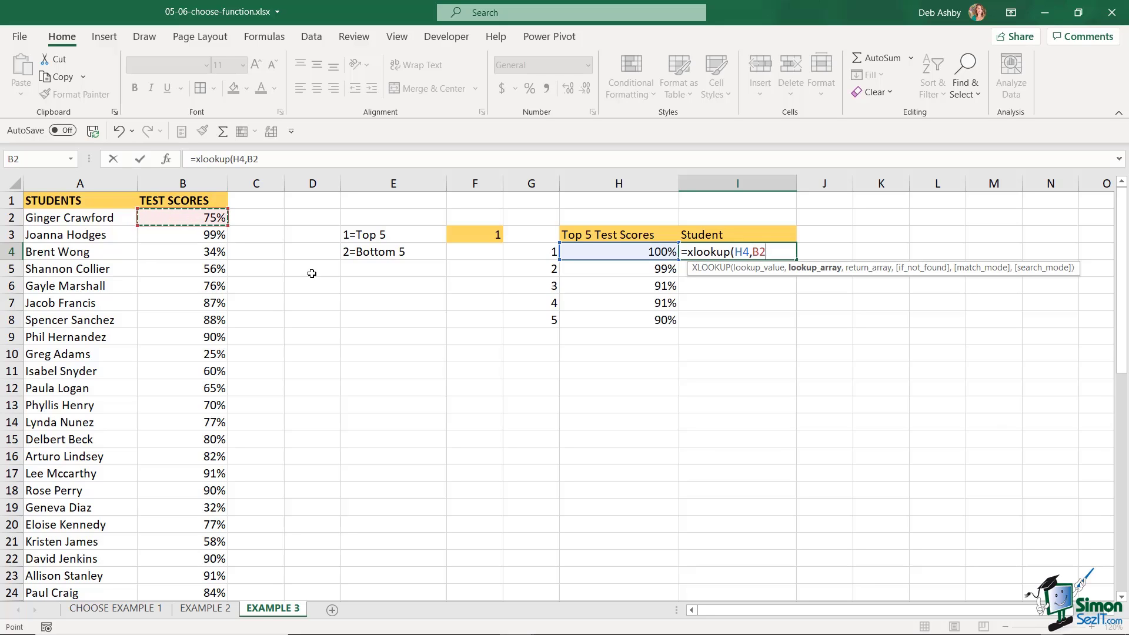
pyautogui.hotkey('ctrl', 'shift', 'Down')
pyautogui.scroll(2, 312, 274)
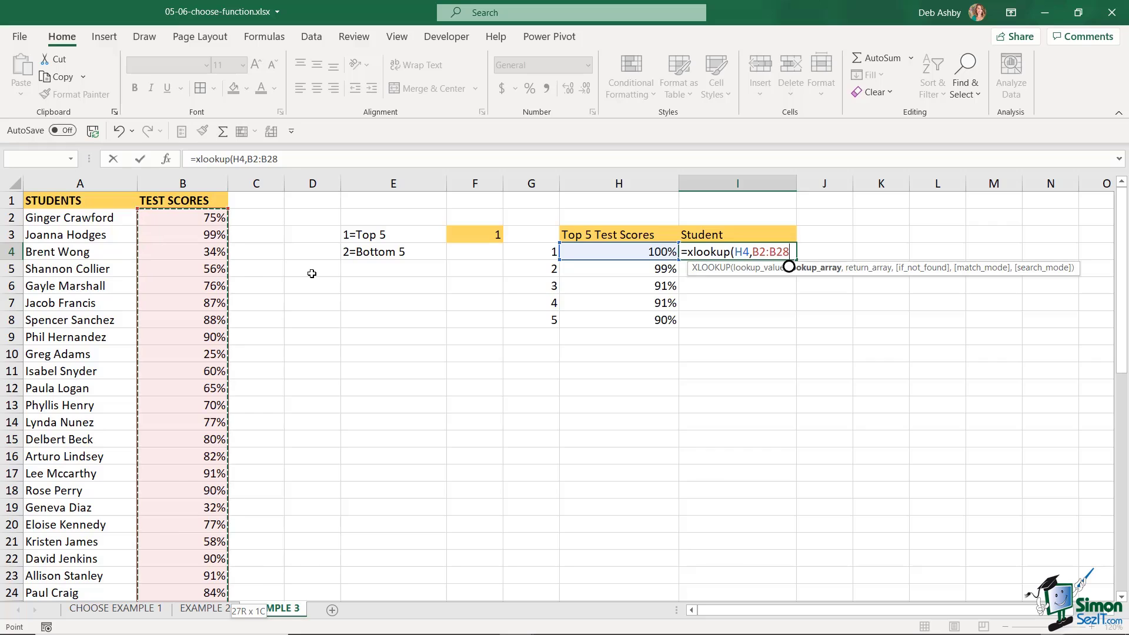
pyautogui.press('F4')
pyautogui.write(',')
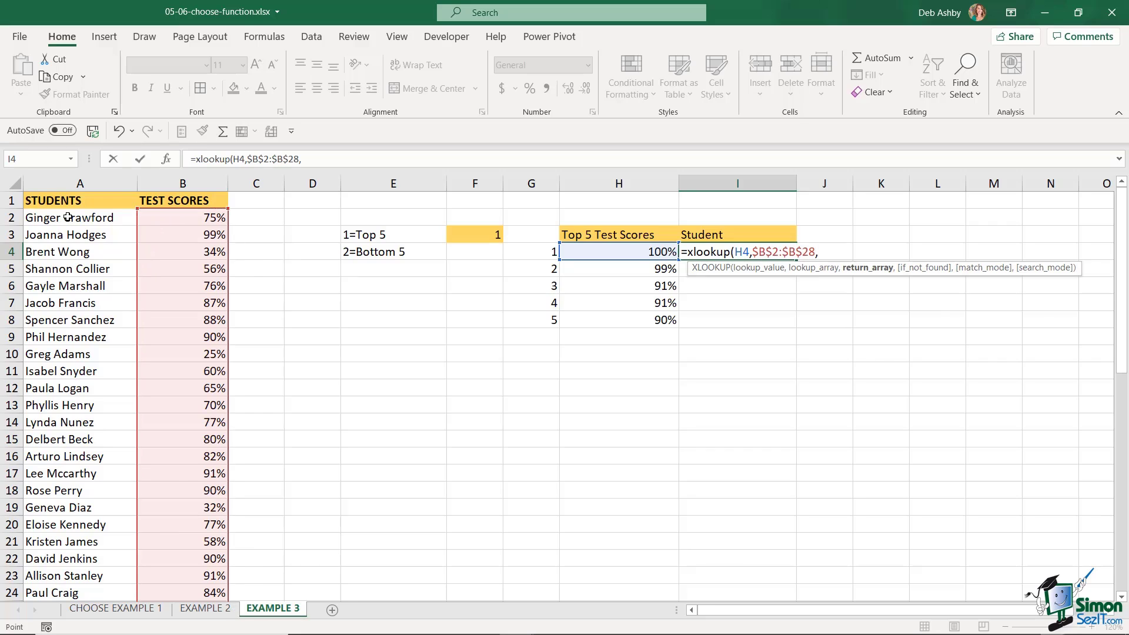
# Complete the XLOOKUP with return array $A$2:$A$28, match mode 0 and search mode 1, and fill it down to I8.
pyautogui.click(69, 217)
pyautogui.hotkey('ctrl', 'shift', 'Down')
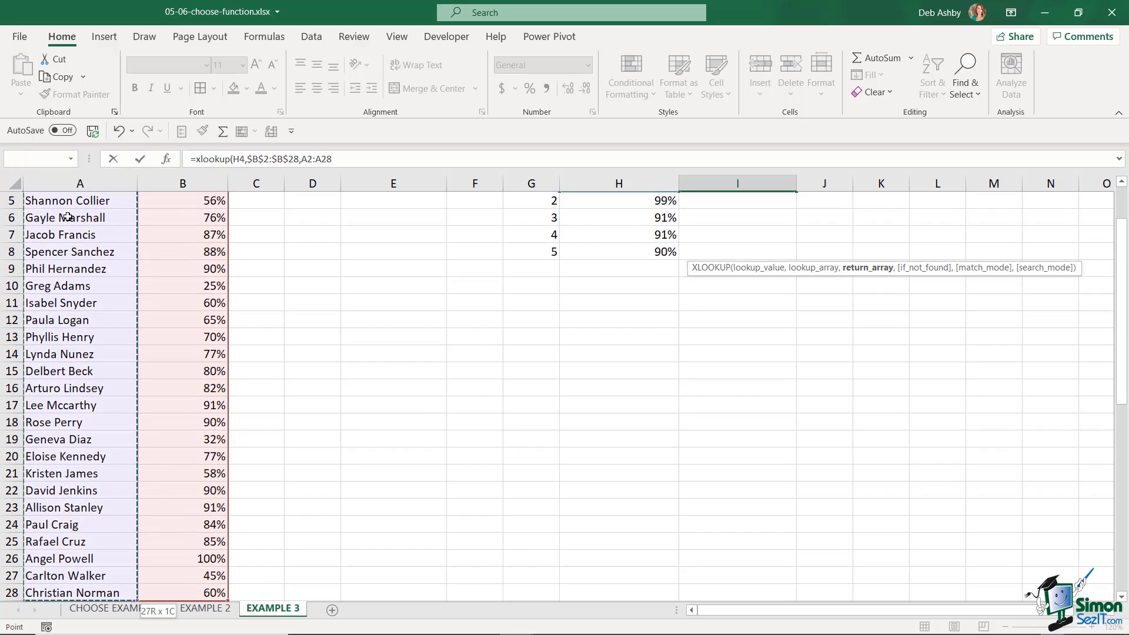
pyautogui.scroll(2, 68, 217)
pyautogui.press('F4')
pyautogui.write(',')
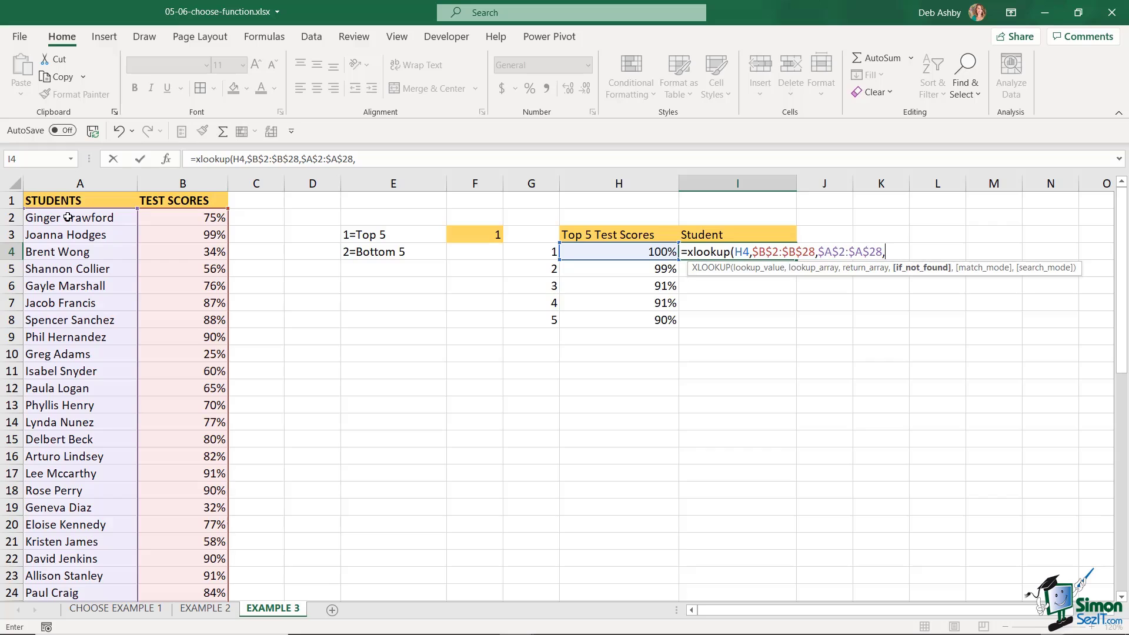
pyautogui.write(',')
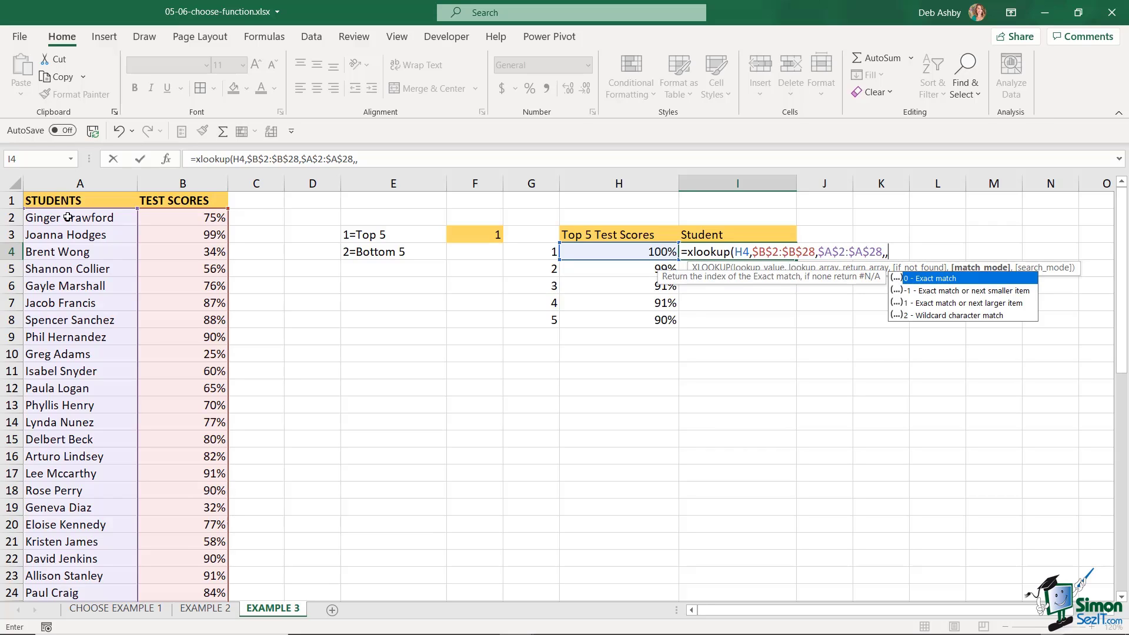
pyautogui.write('0,')
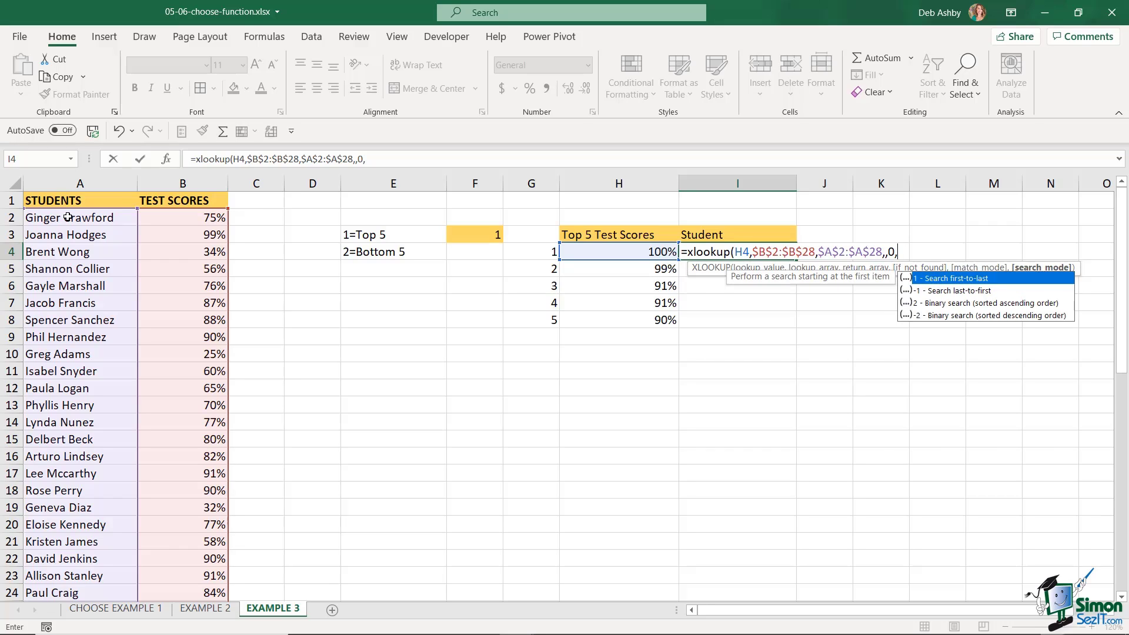
pyautogui.write('1)')
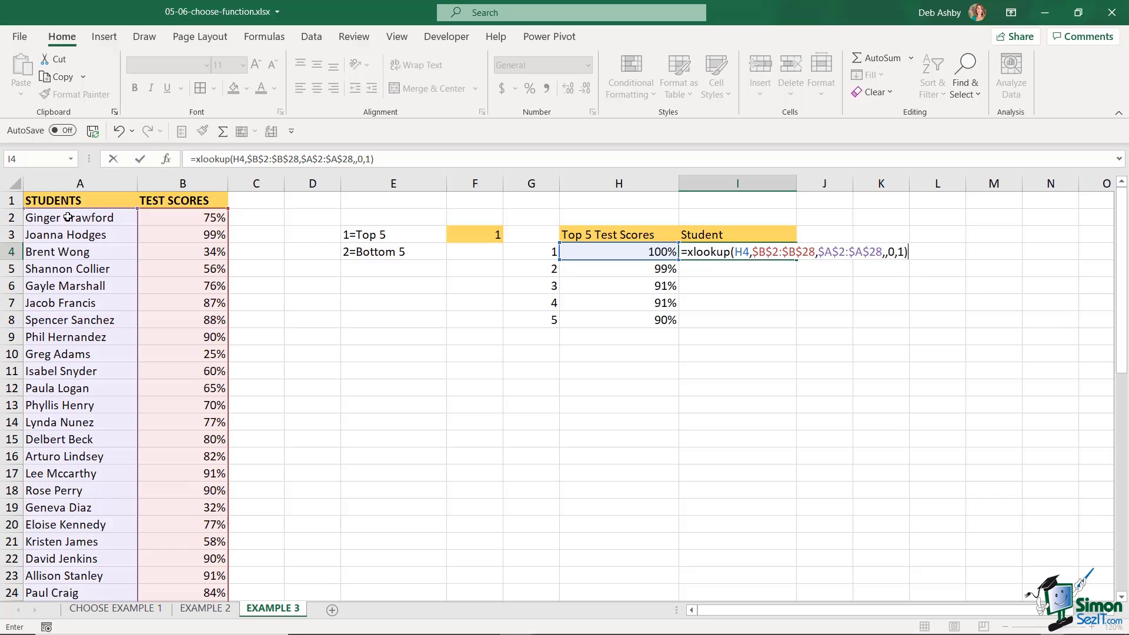
pyautogui.press('Return')
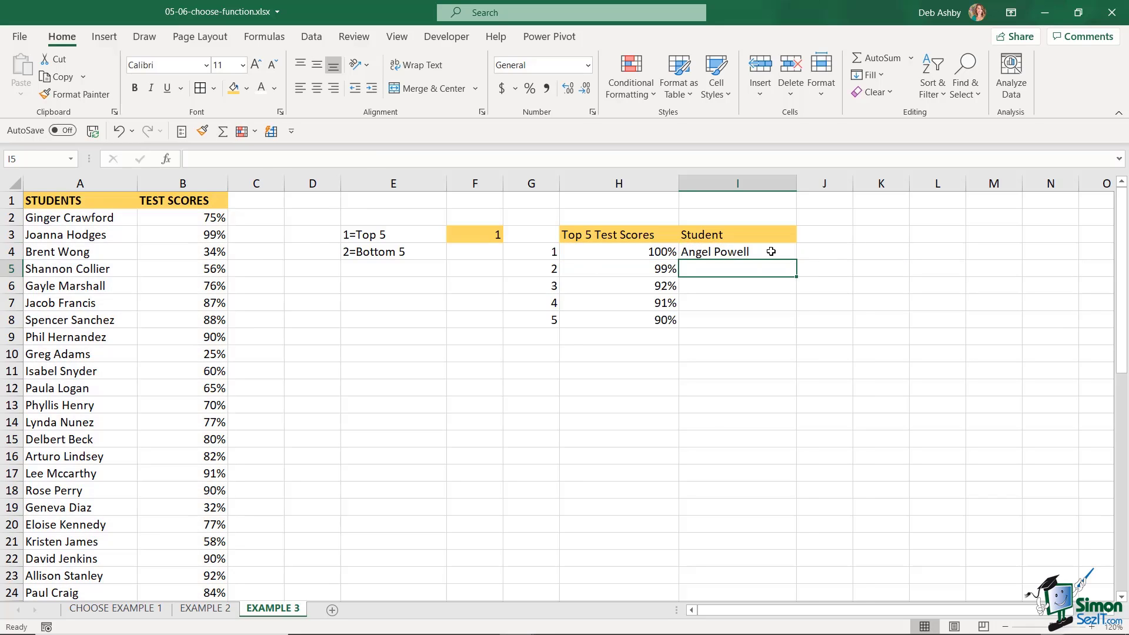
pyautogui.click(771, 252)
pyautogui.moveTo(796, 261); pyautogui.dragTo(797, 329)
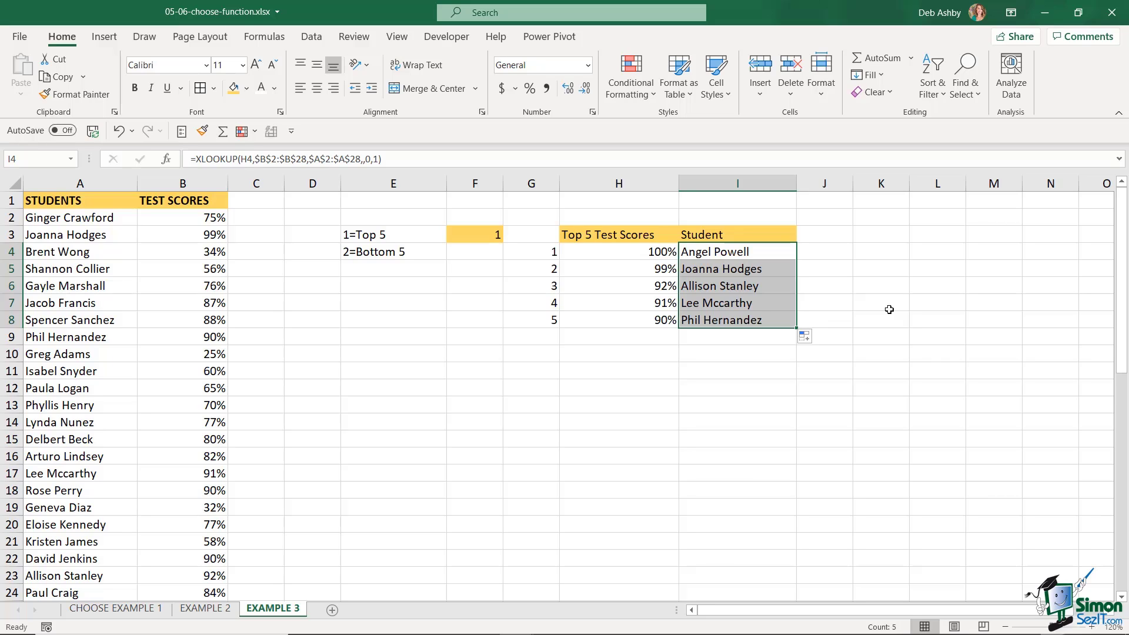
# Set the selector in F3 to 2 to test the student lookup with the bottom 5 option.
pyautogui.click(480, 240)
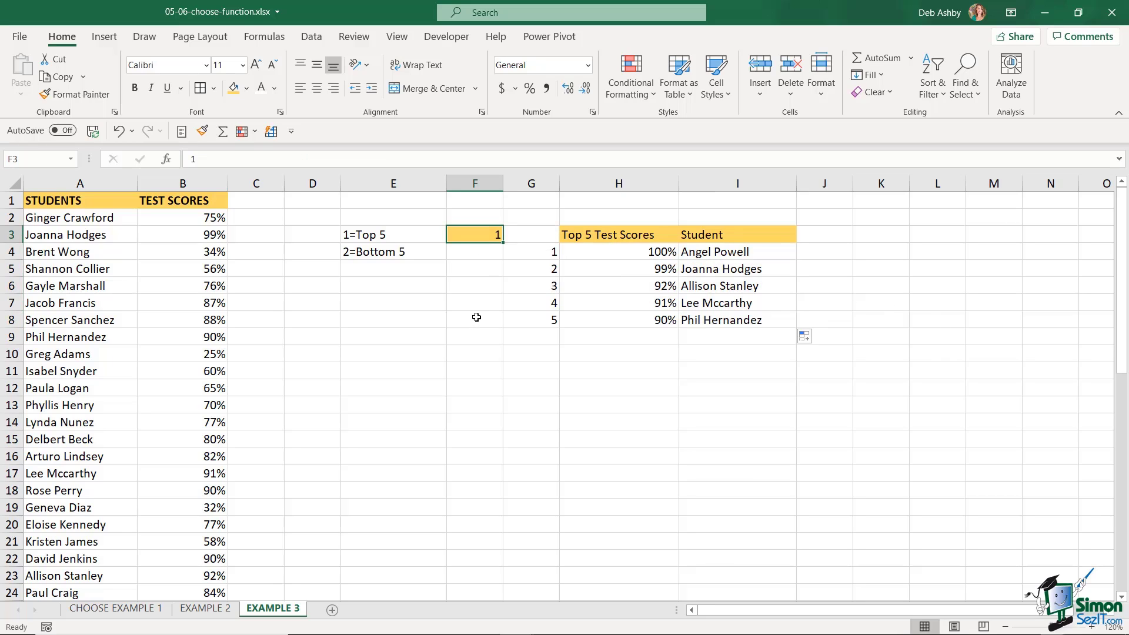
pyautogui.write('2')
pyautogui.press('Return')
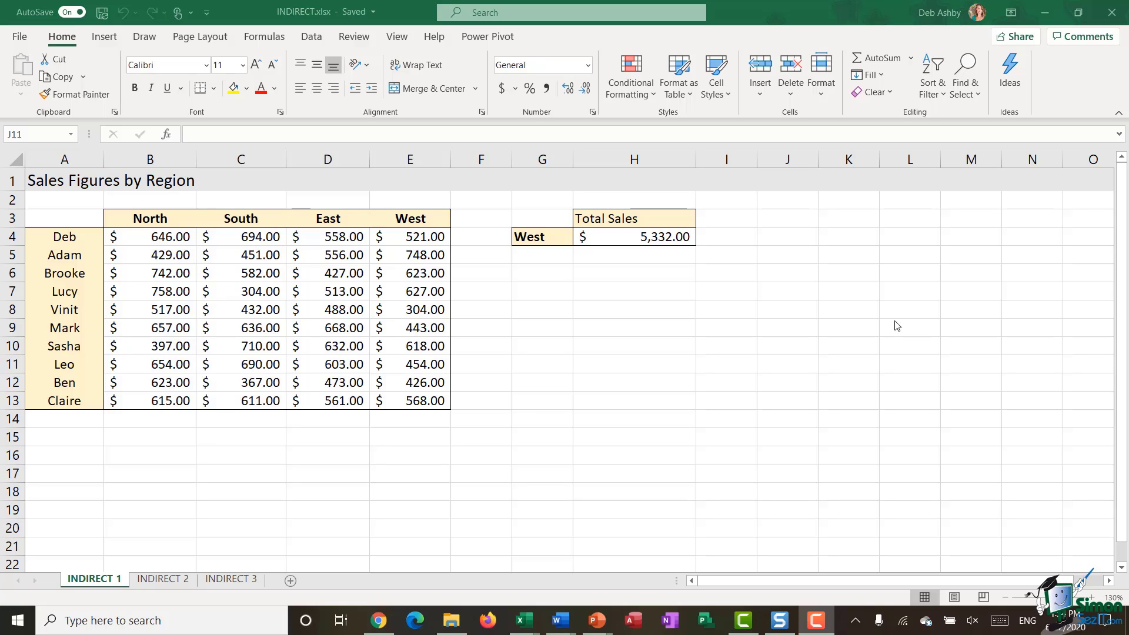
# Look up the description of INDIRECT among the Lookup & Reference functions.
pyautogui.click(265, 39)
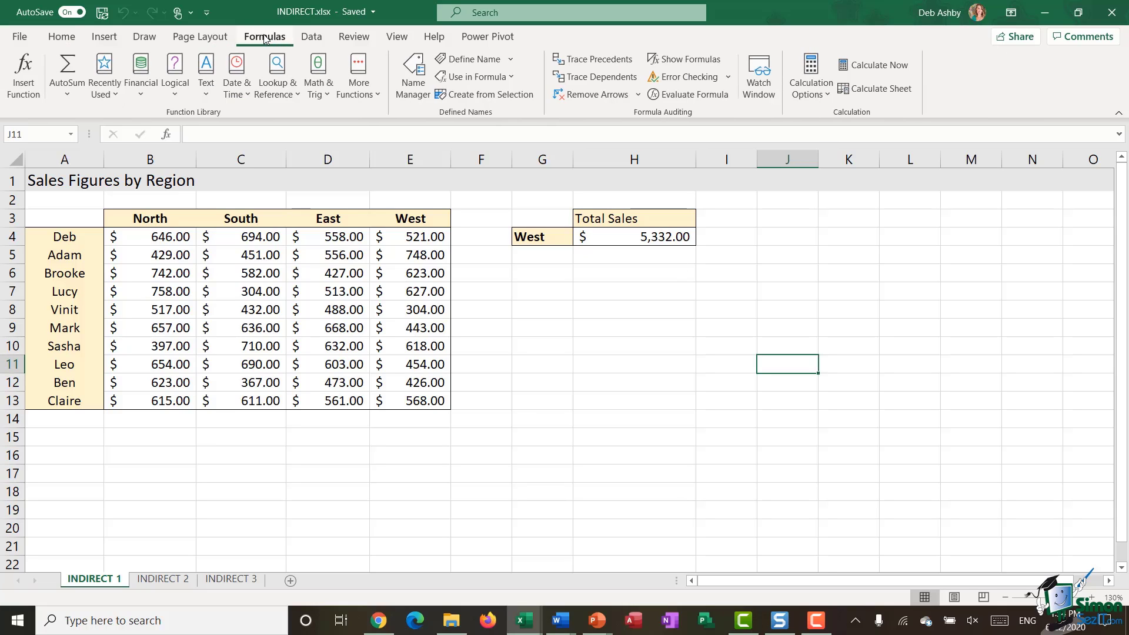
pyautogui.click(294, 90)
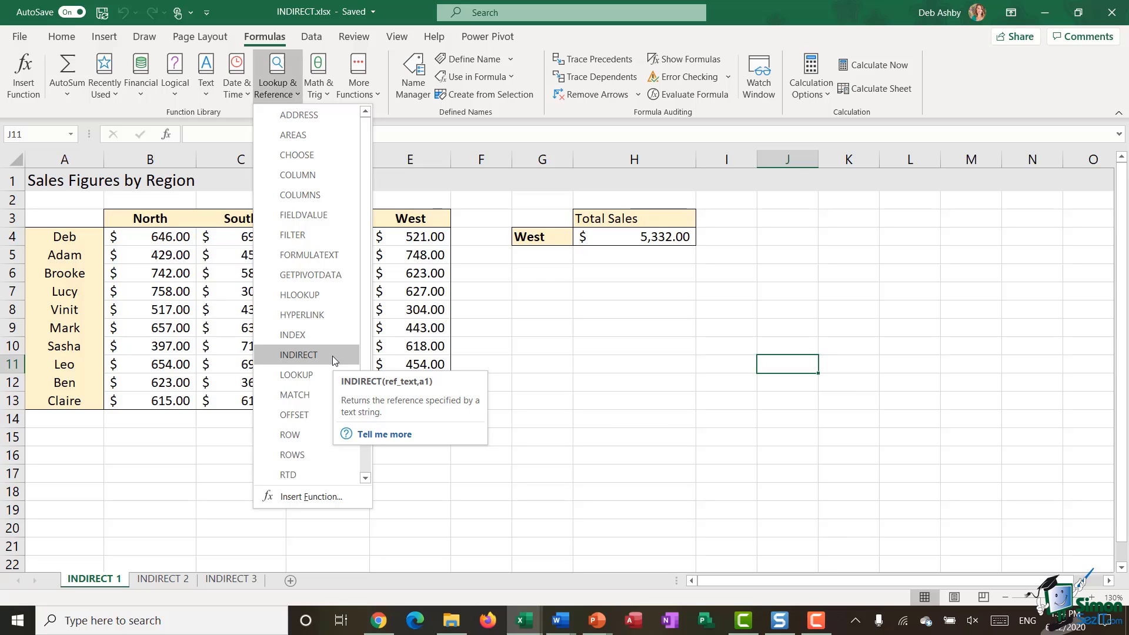
pyautogui.click(590, 361)
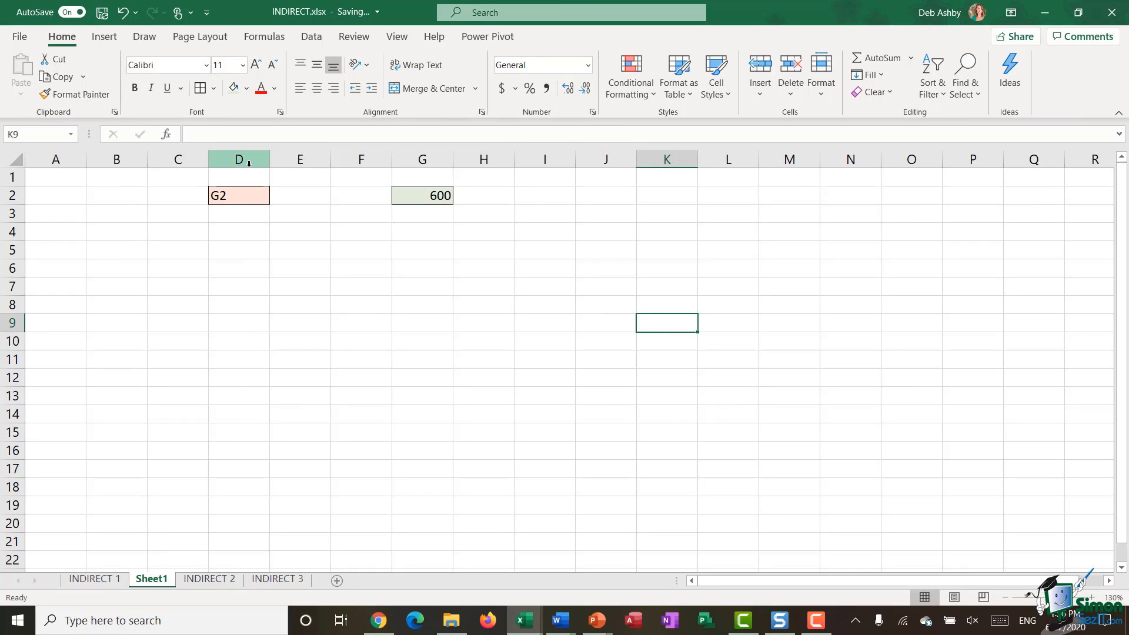
# Check the contents of D2 and G2 on Sheet1 and widen column A.
pyautogui.click(241, 202)
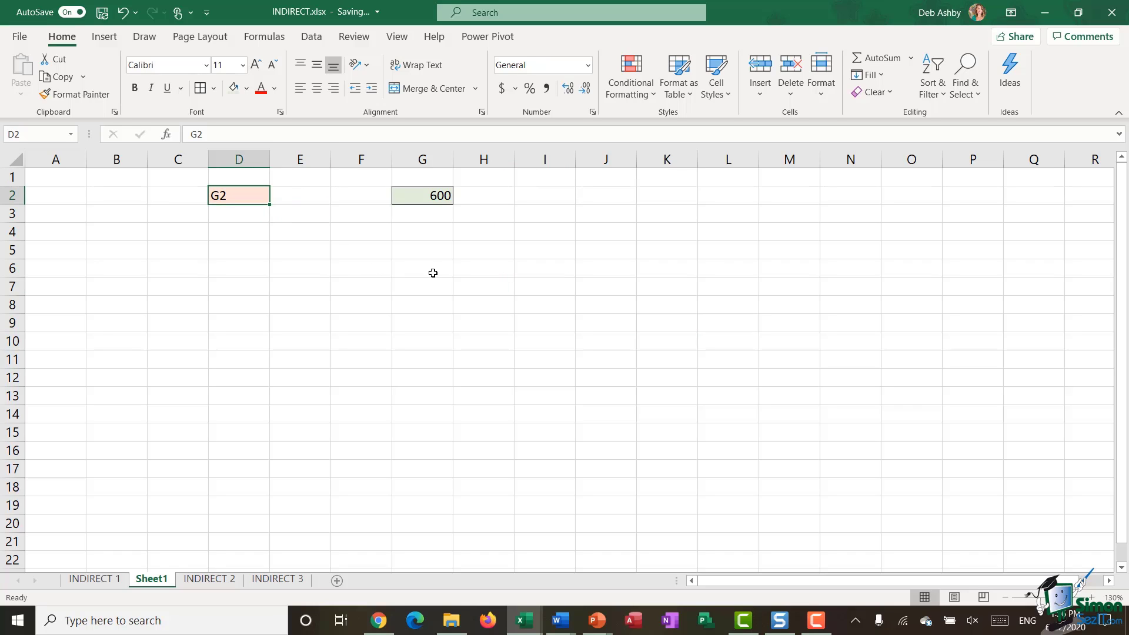
pyautogui.click(430, 194)
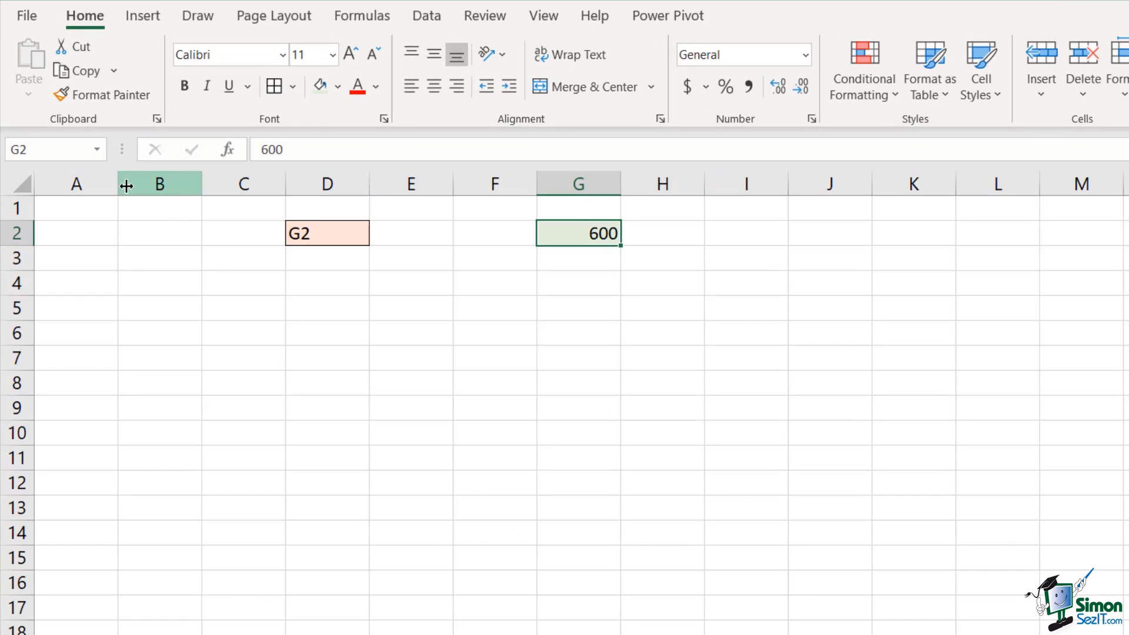
pyautogui.moveTo(118, 184); pyautogui.dragTo(214, 195)
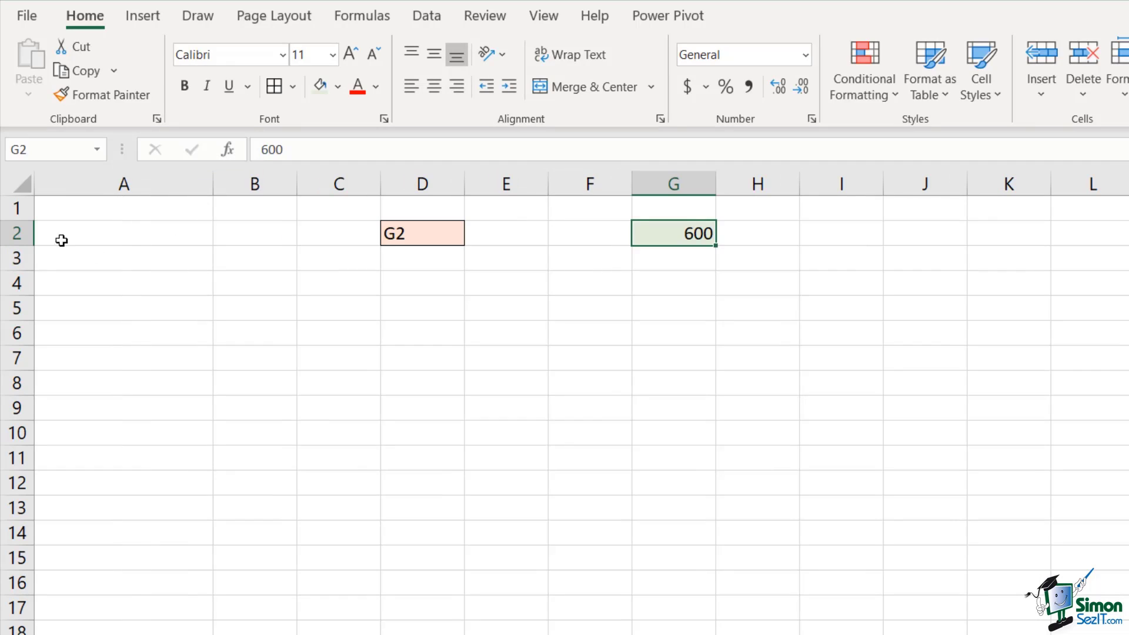
# Enter =INDIRECT(D2) in A2 and reopen the formula to review its reference.
pyautogui.click(91, 234)
pyautogui.write('=INDI')
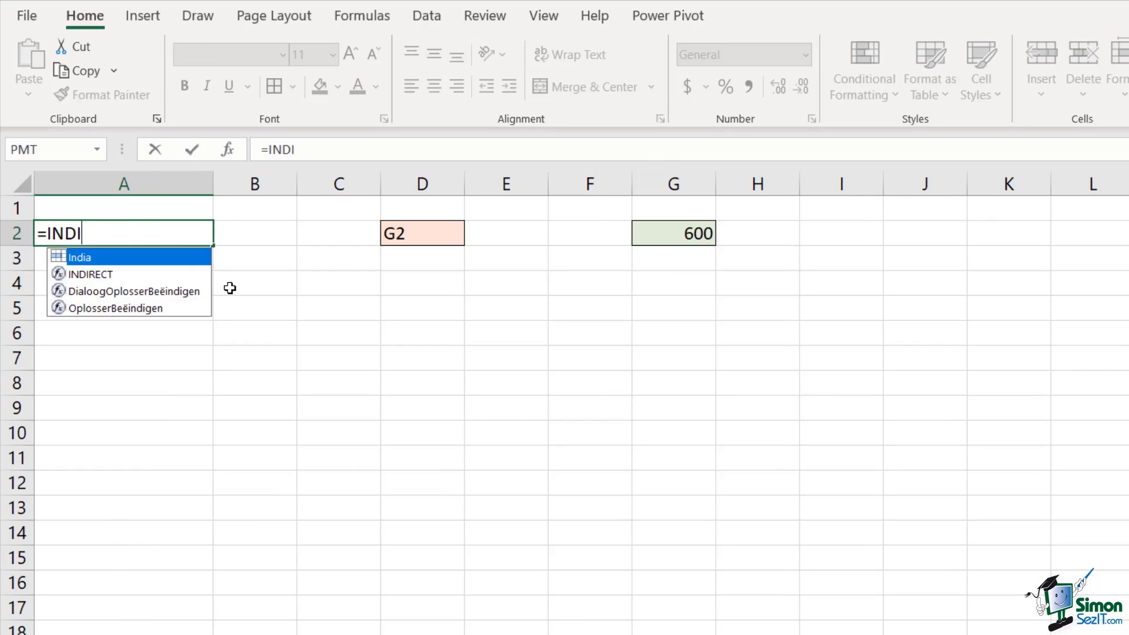
pyautogui.write('RECT(')
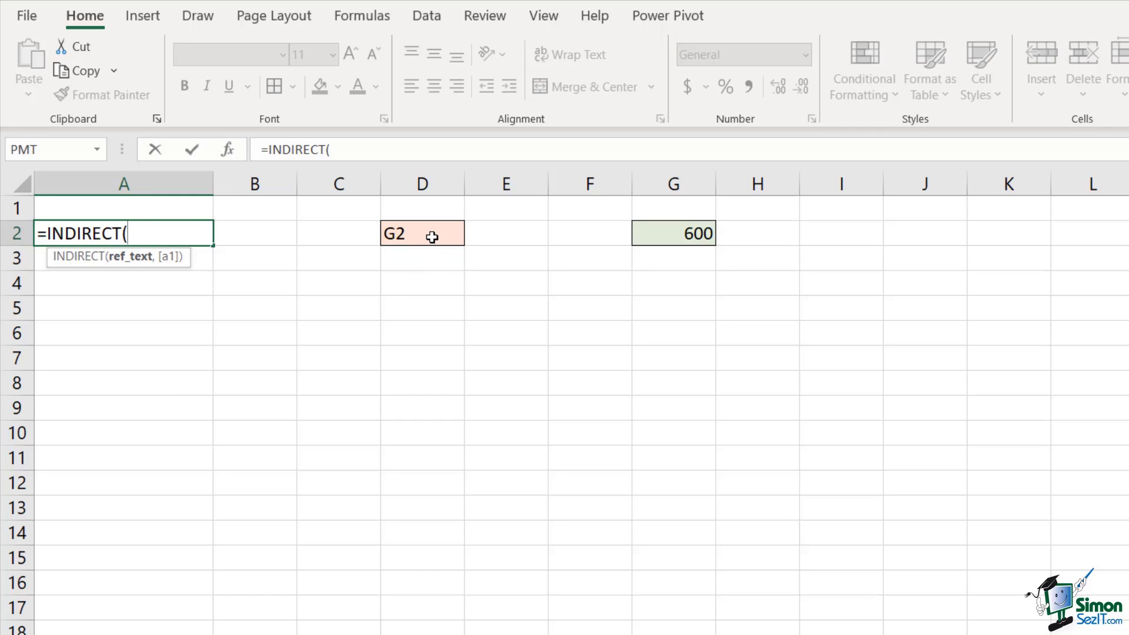
pyautogui.click(432, 237)
pyautogui.write(')')
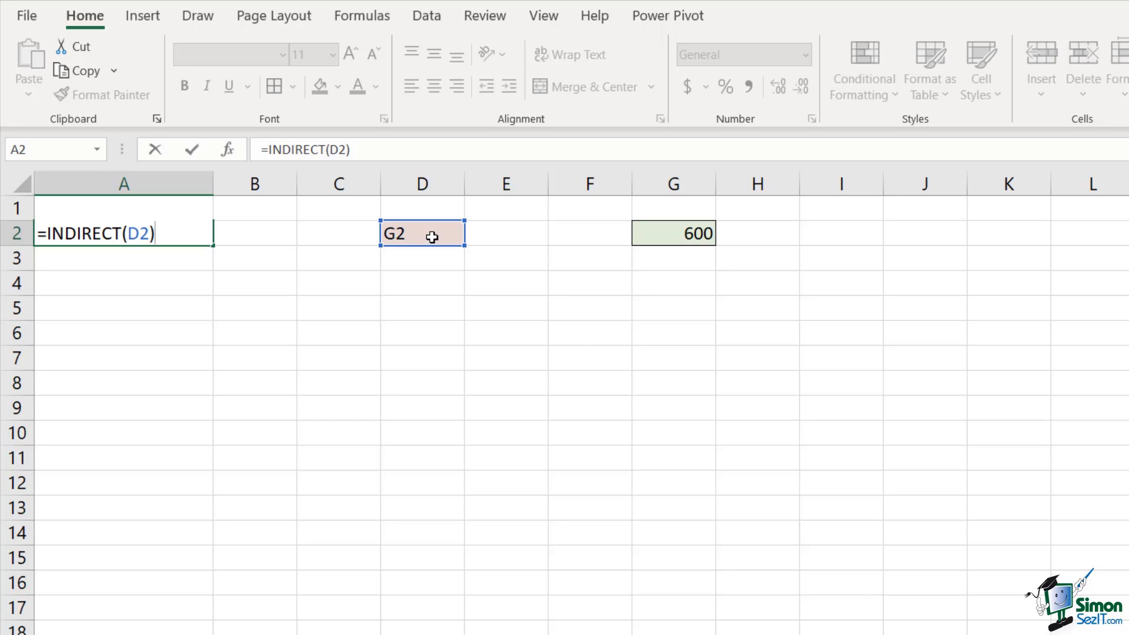
pyautogui.press('Return')
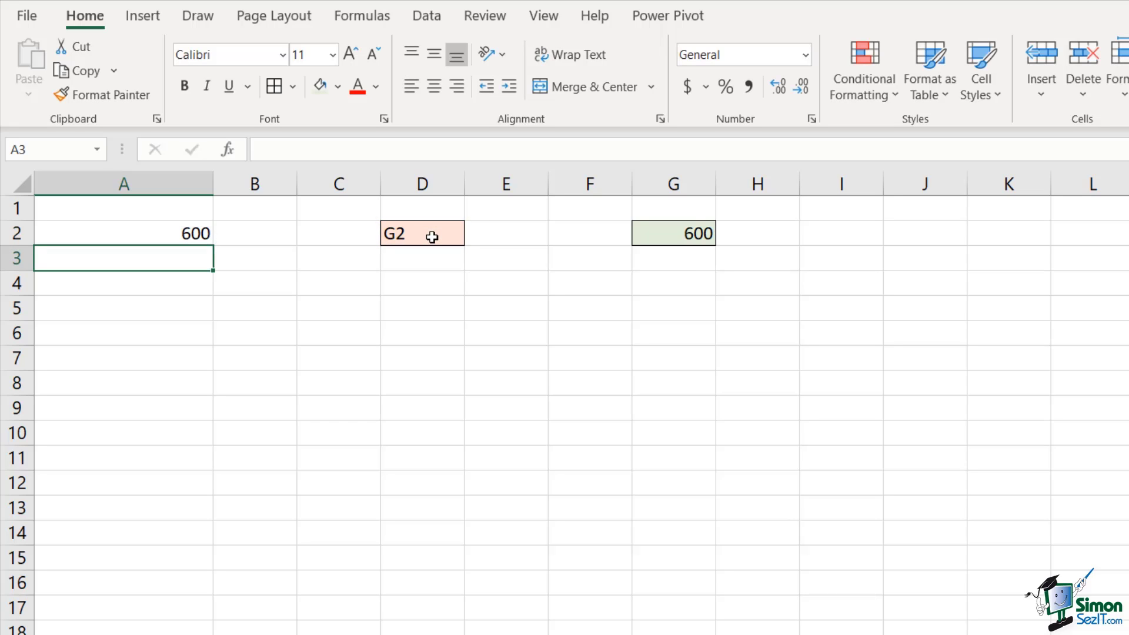
pyautogui.doubleClick(163, 239)
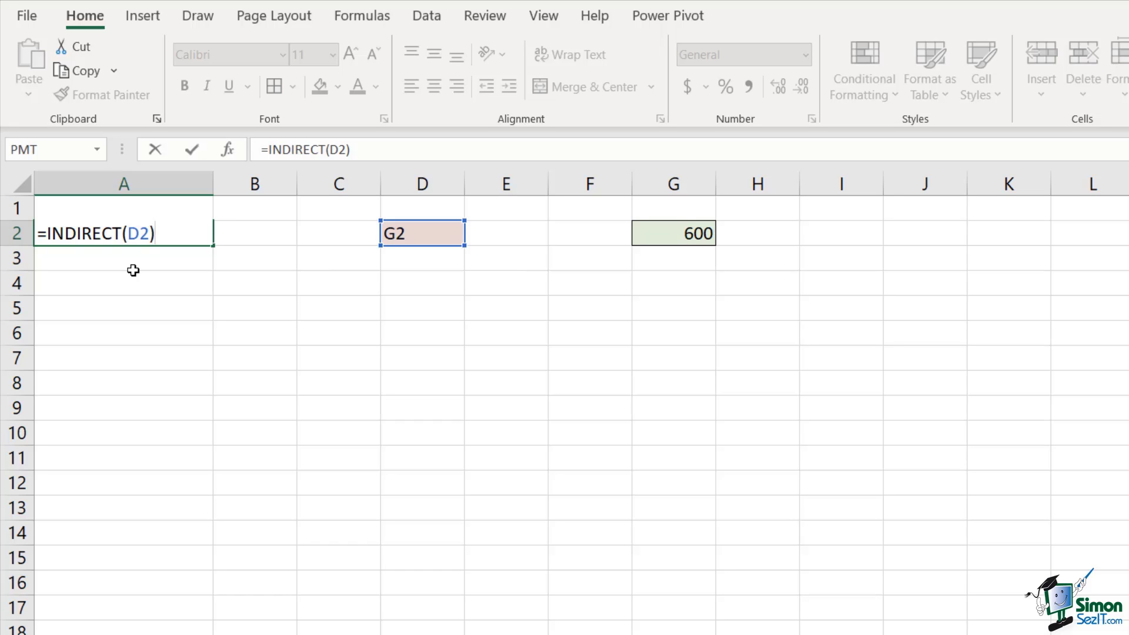
pyautogui.press('Return')
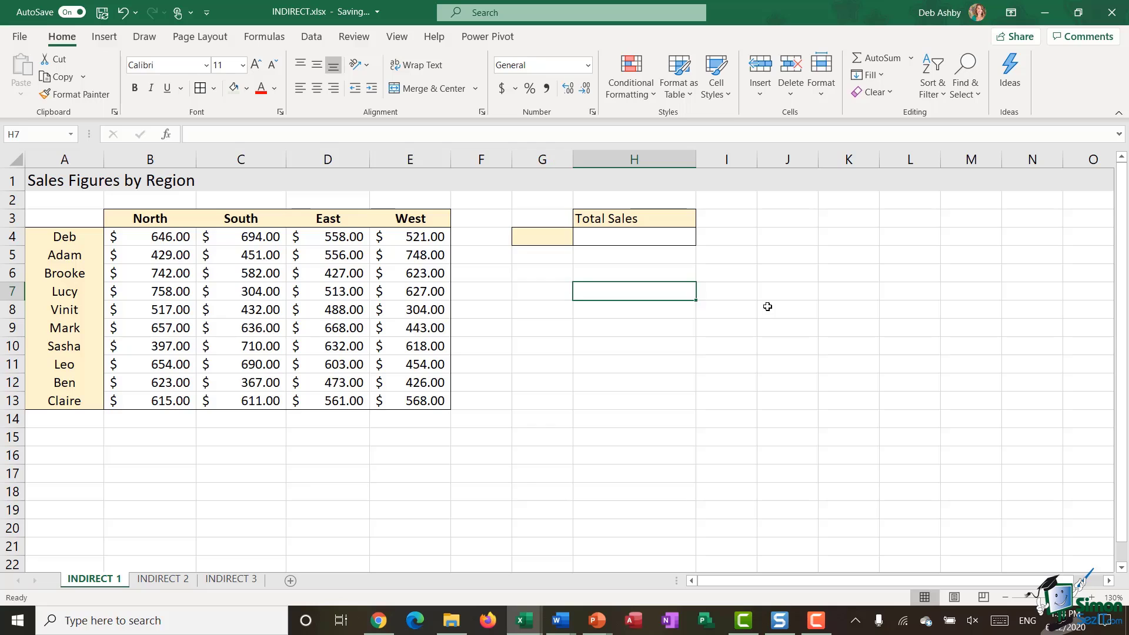
# Examine the region cell G4 and the Total Sales cell H4 on the INDIRECT 1 sheet.
pyautogui.click(538, 236)
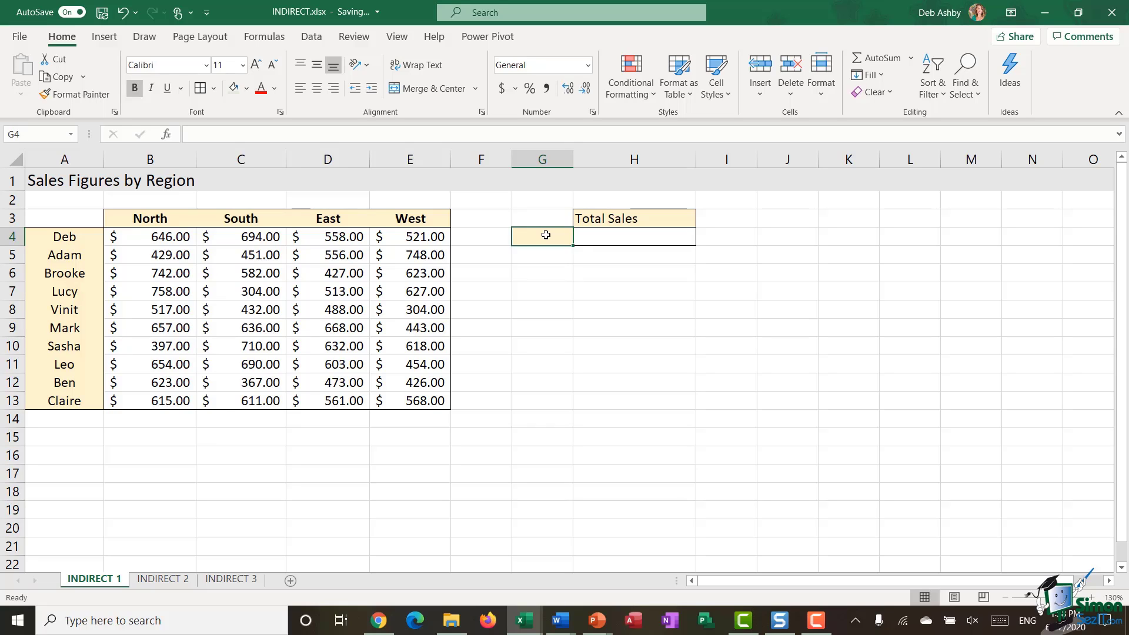
pyautogui.click(627, 237)
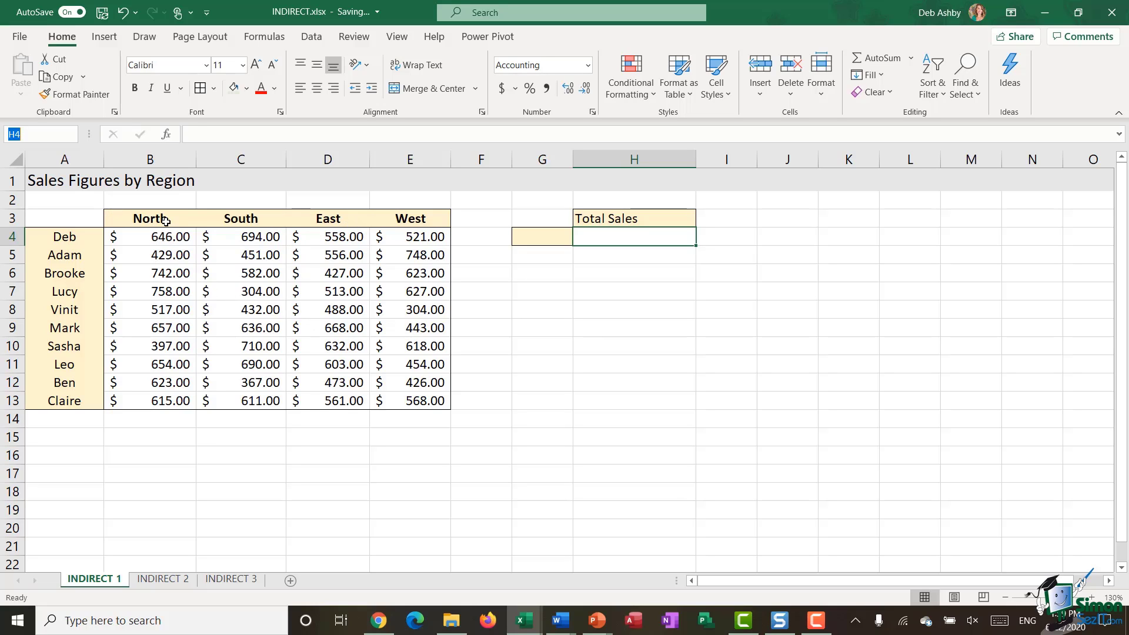
# Review the North, South, East and West sales columns and the workbook's list of named ranges.
pyautogui.moveTo(166, 221); pyautogui.dragTo(172, 394)
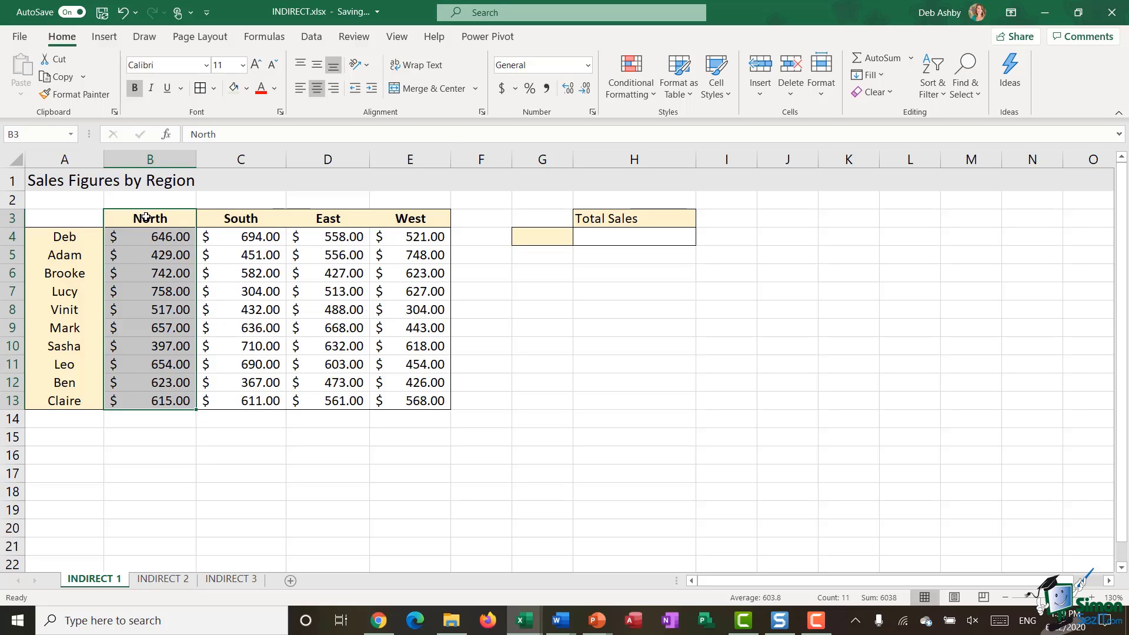
pyautogui.moveTo(254, 222); pyautogui.dragTo(250, 402)
pyautogui.moveTo(330, 217); pyautogui.dragTo(332, 402)
pyautogui.moveTo(411, 219); pyautogui.dragTo(421, 401)
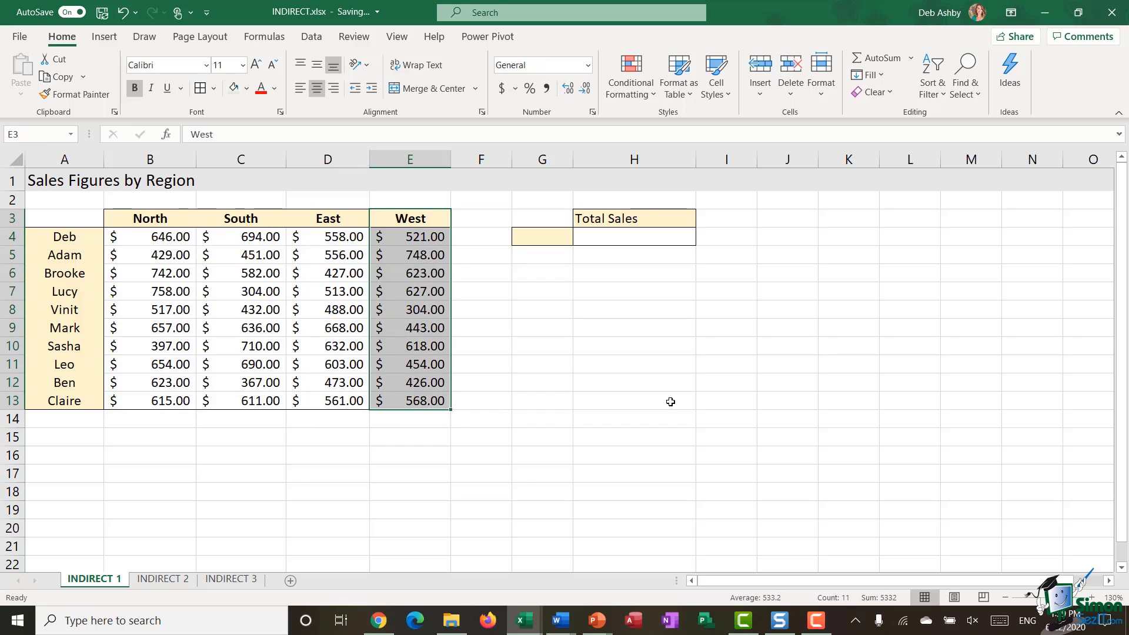
pyautogui.click(71, 137)
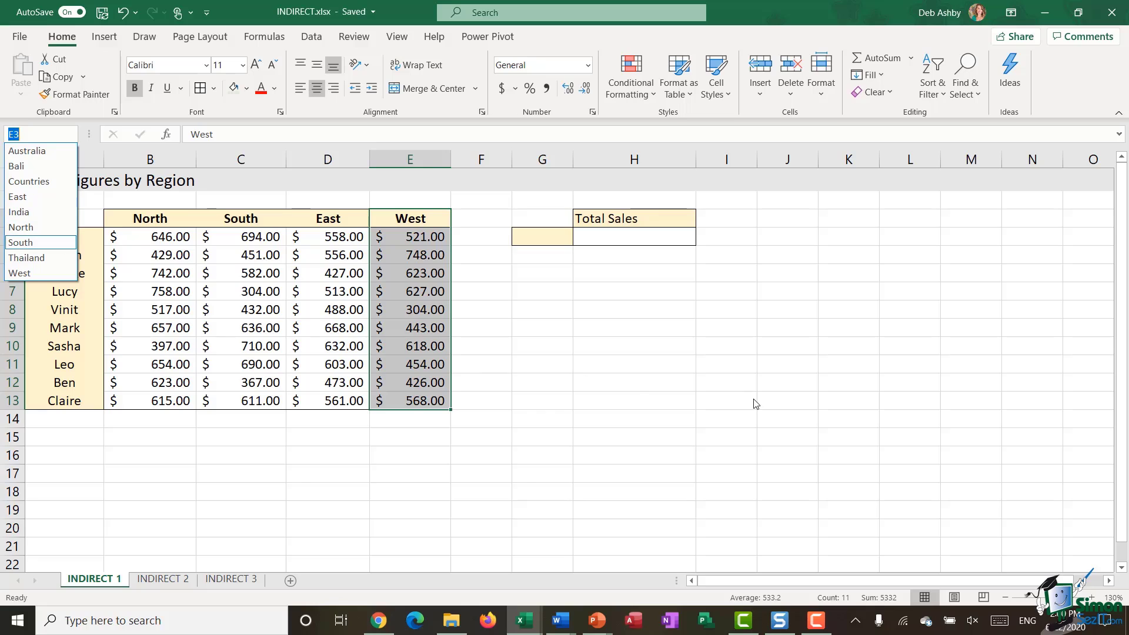
pyautogui.click(733, 384)
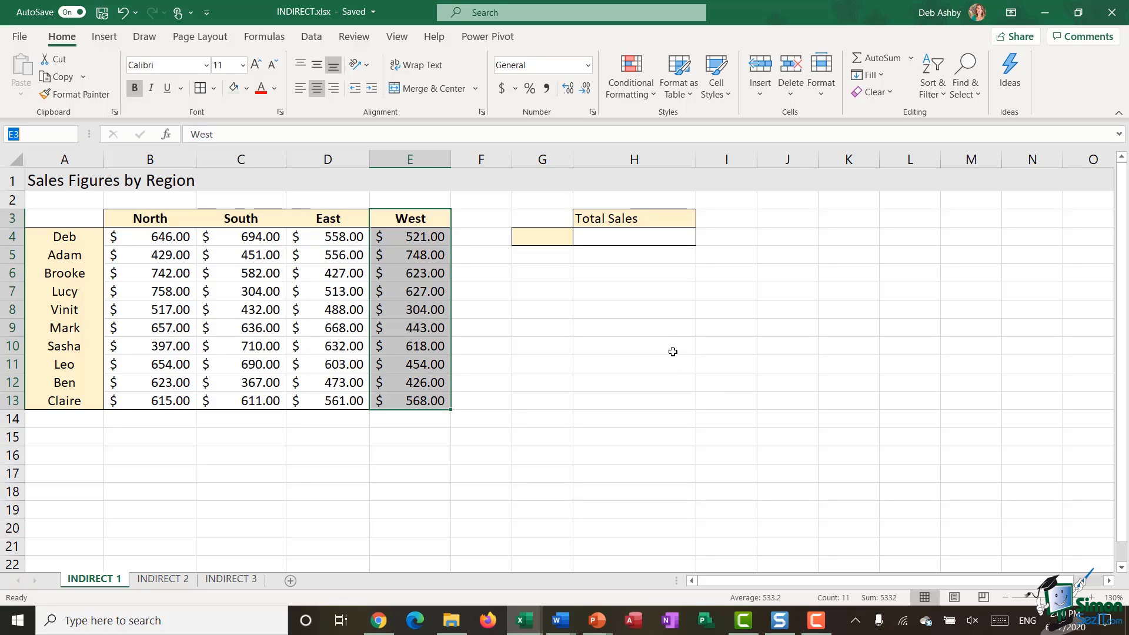
# Enter =SUM(INDIRECT(G4)) in the Total Sales cell H4.
pyautogui.click(643, 238)
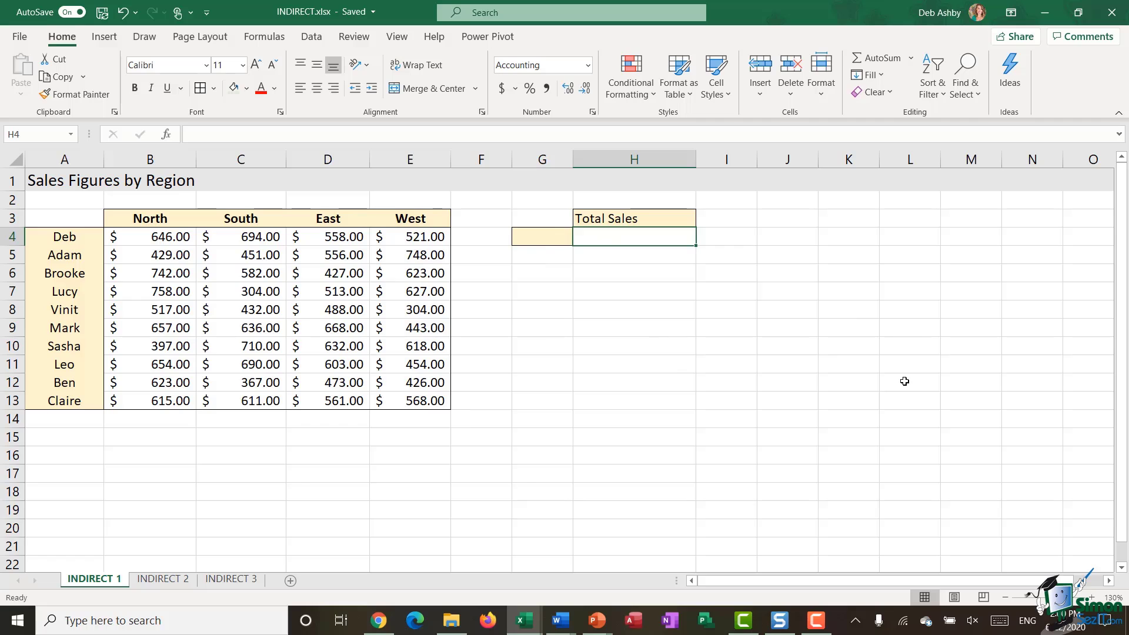
pyautogui.write('=')
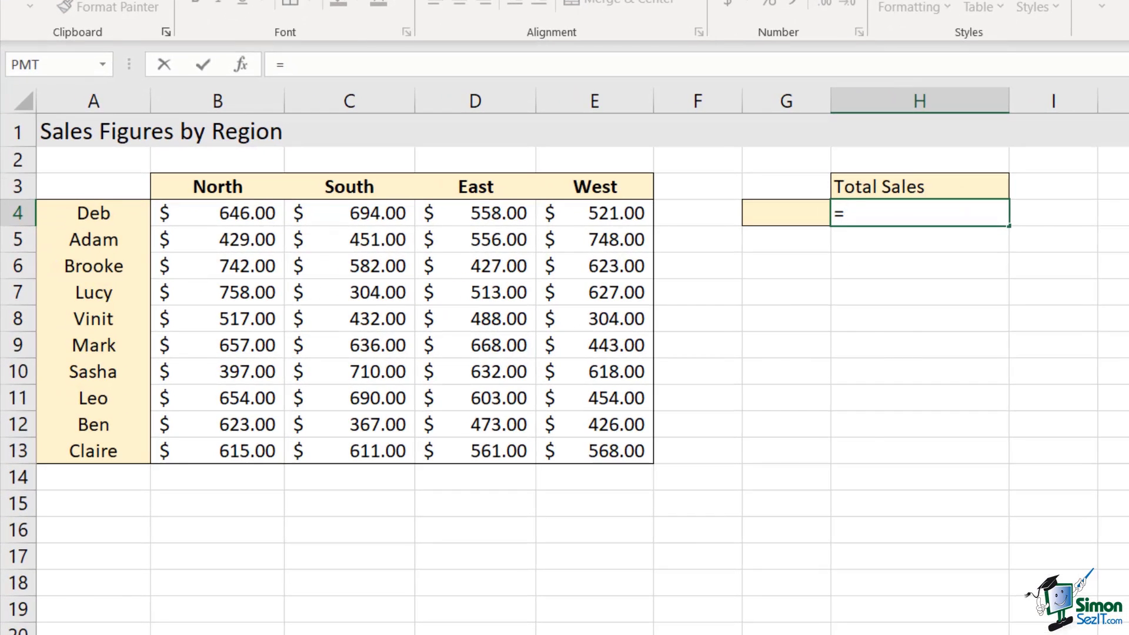
pyautogui.write('SUM(')
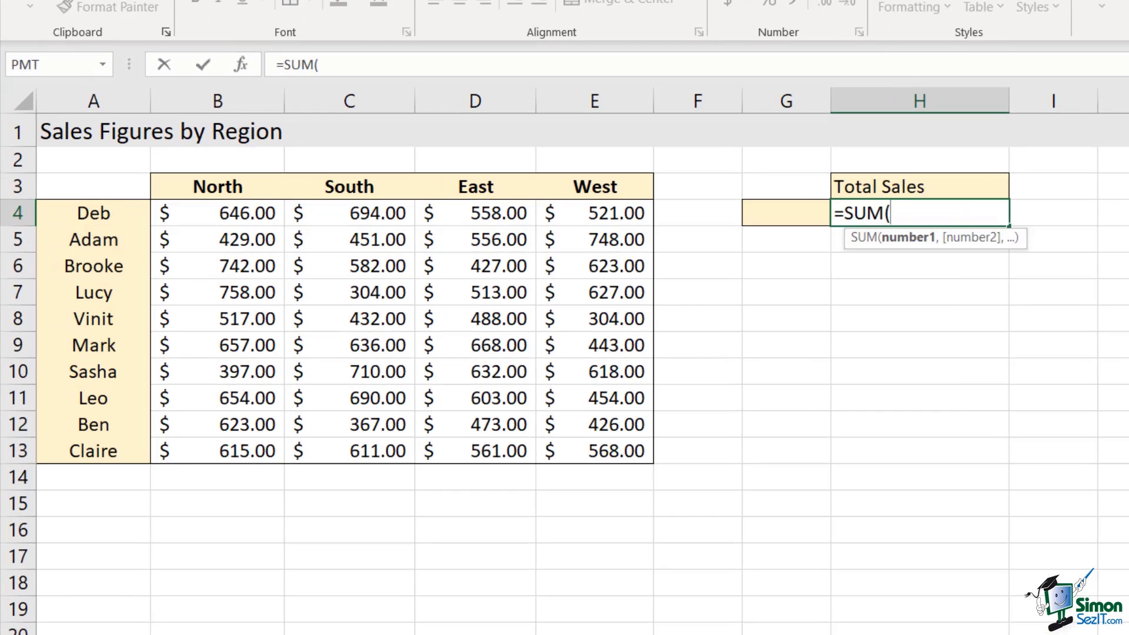
pyautogui.write('INDOR')
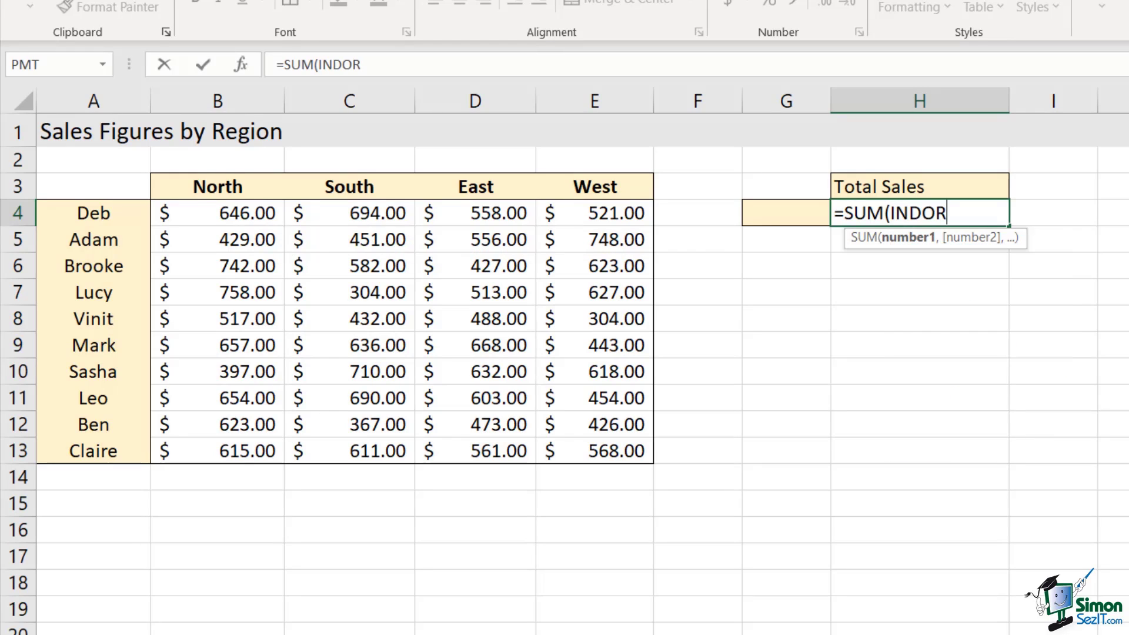
pyautogui.press('BackSpace')
pyautogui.press('BackSpace')
pyautogui.write('IRECT')
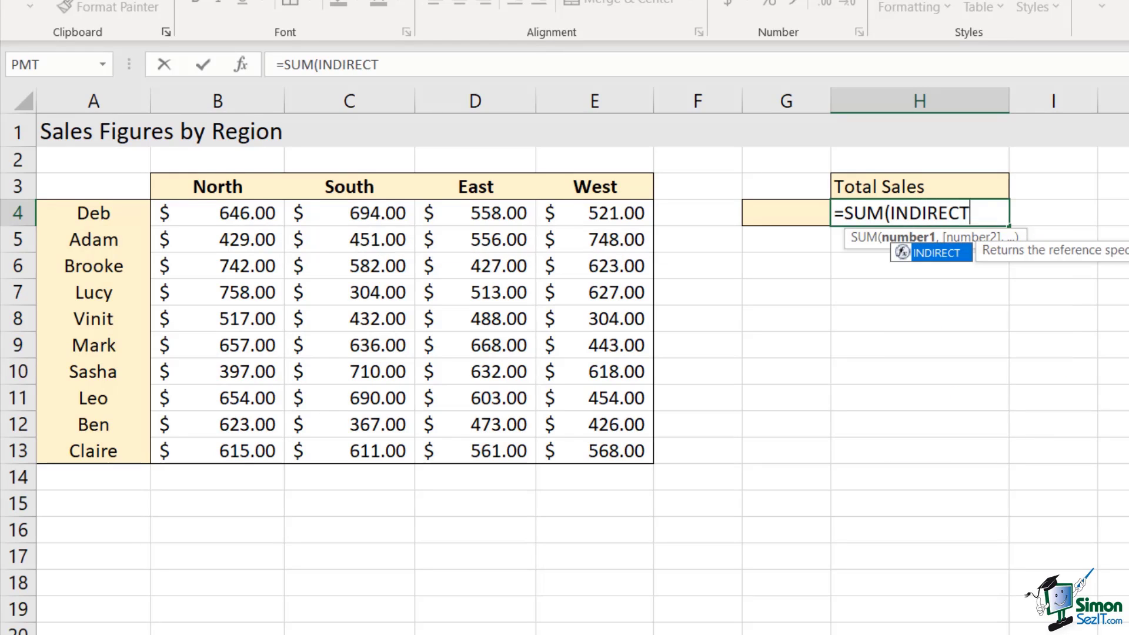
pyautogui.write('(')
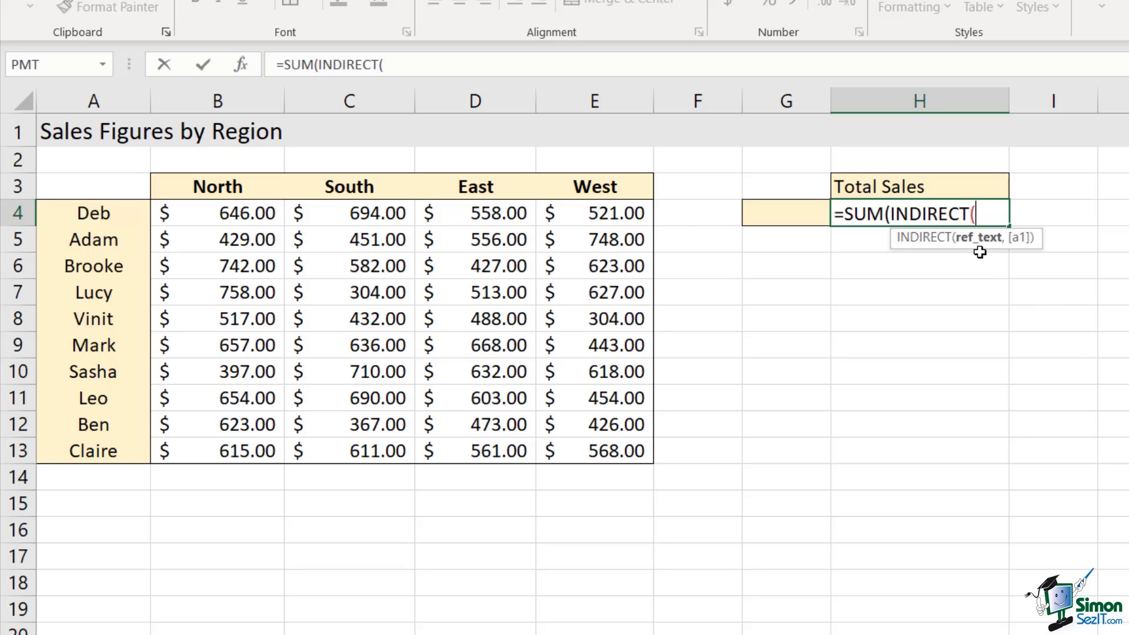
pyautogui.click(777, 216)
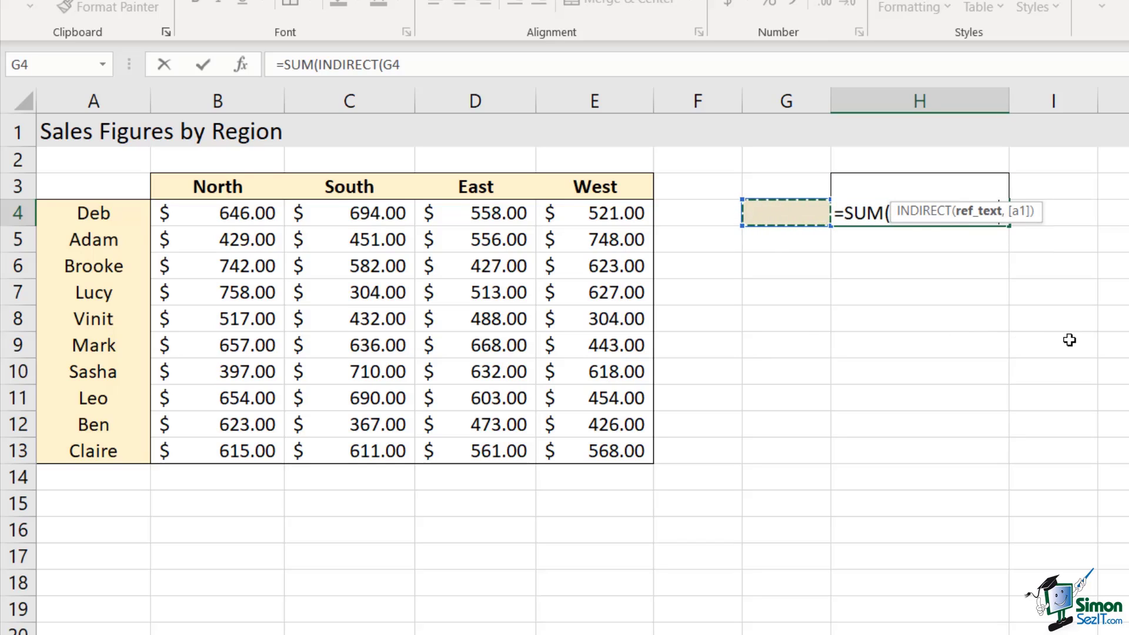
pyautogui.write(')')
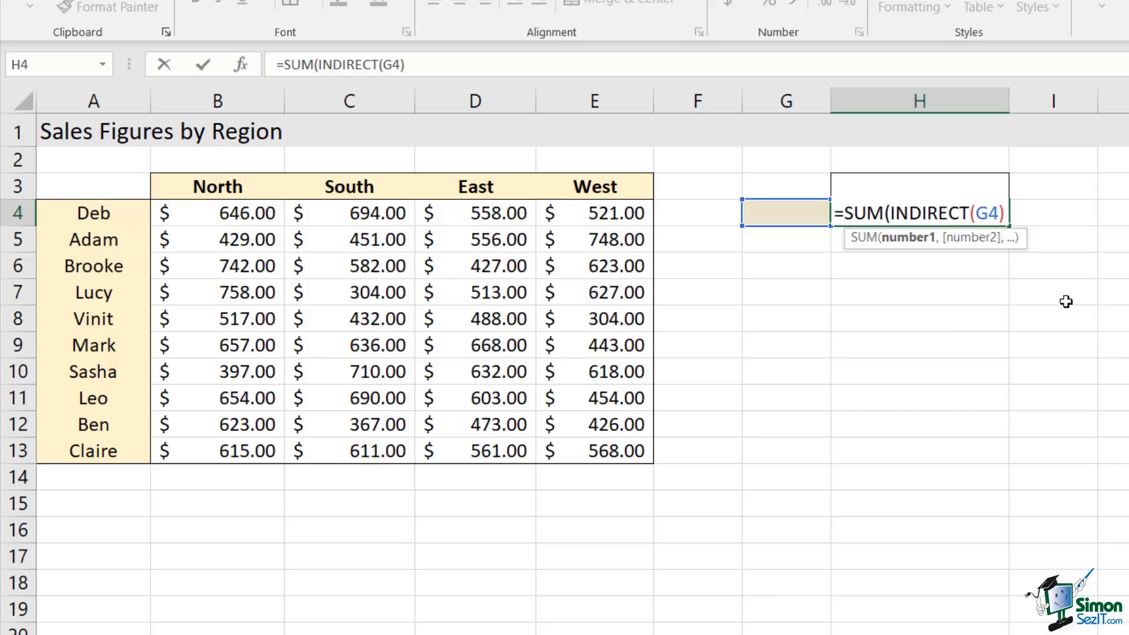
pyautogui.write(')')
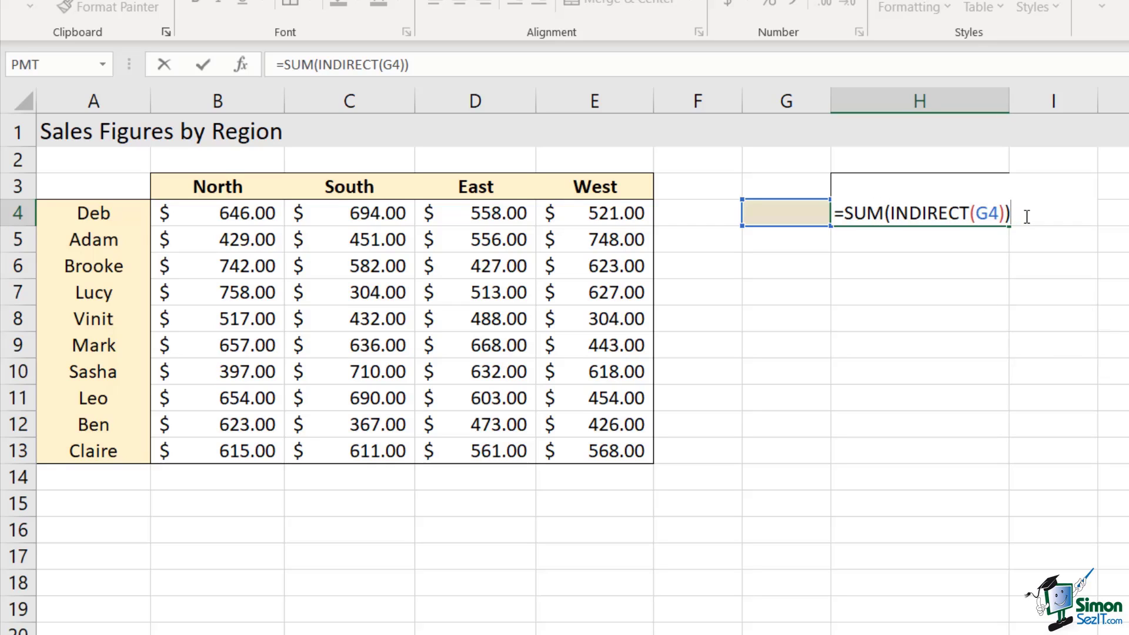
pyautogui.press('Return')
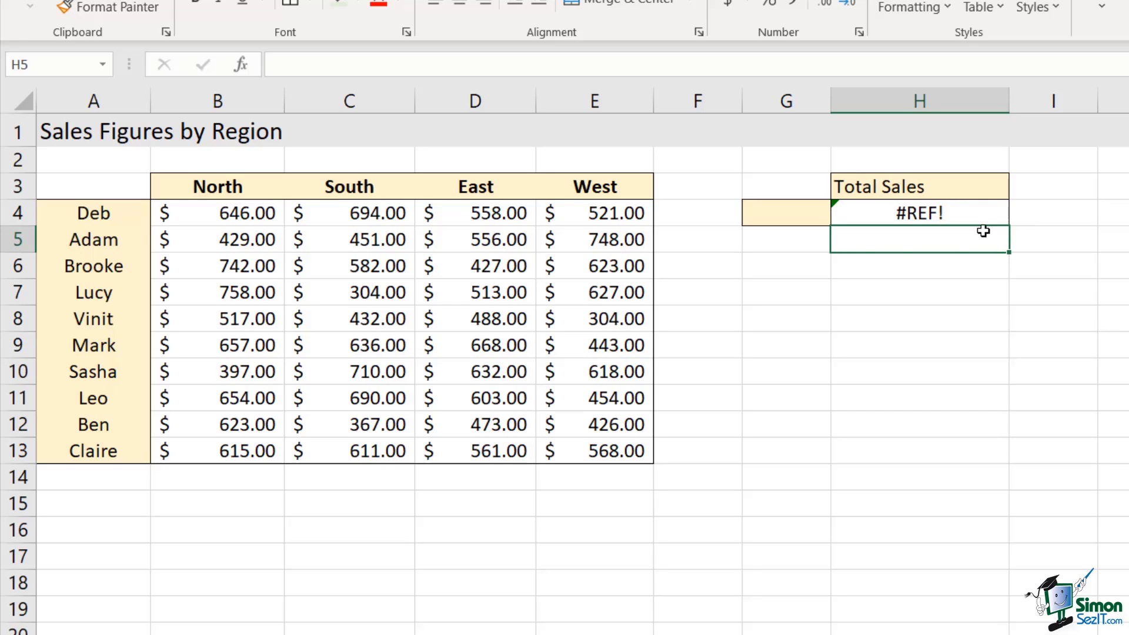
# Enter South as the region in G4 and reopen the Total Sales formula in H4 to review it.
pyautogui.click(780, 219)
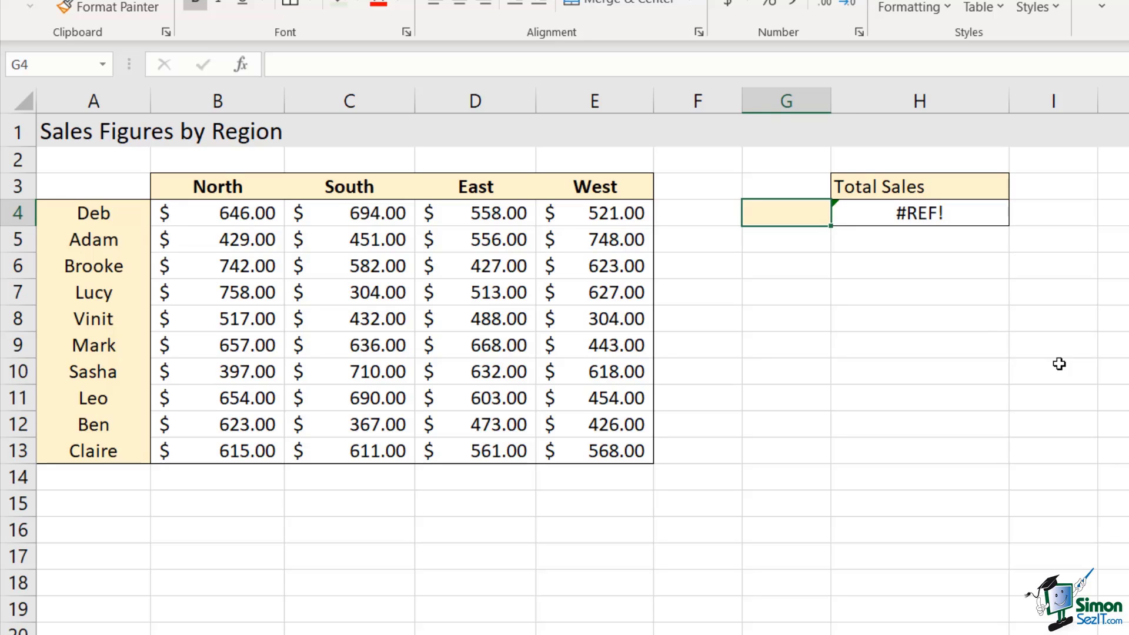
pyautogui.write('South')
pyautogui.press('Return')
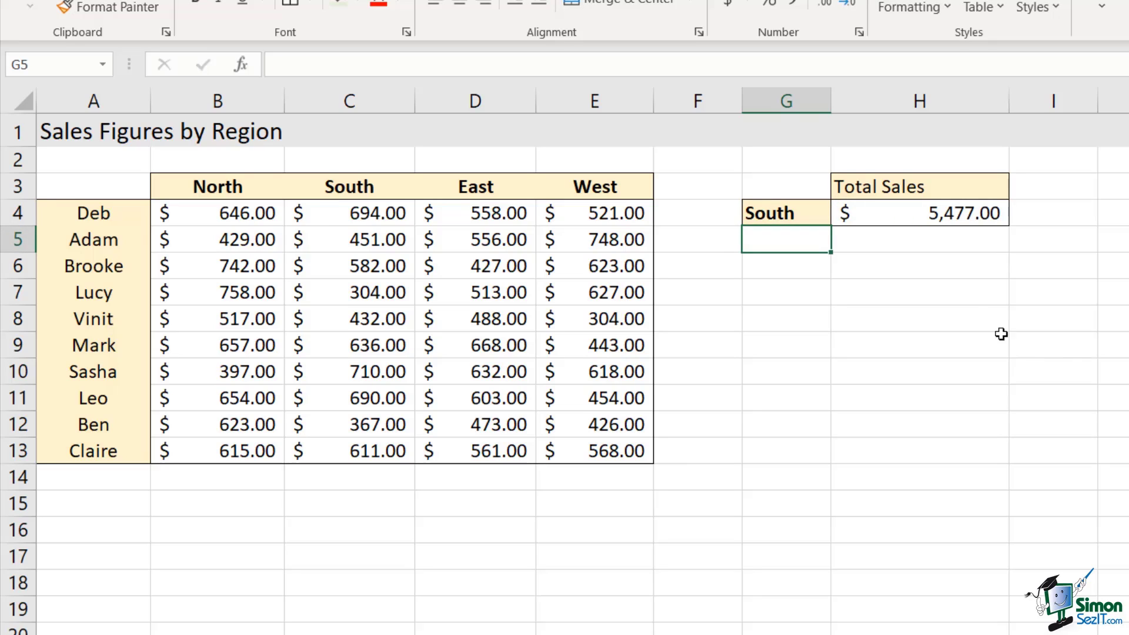
pyautogui.doubleClick(927, 213)
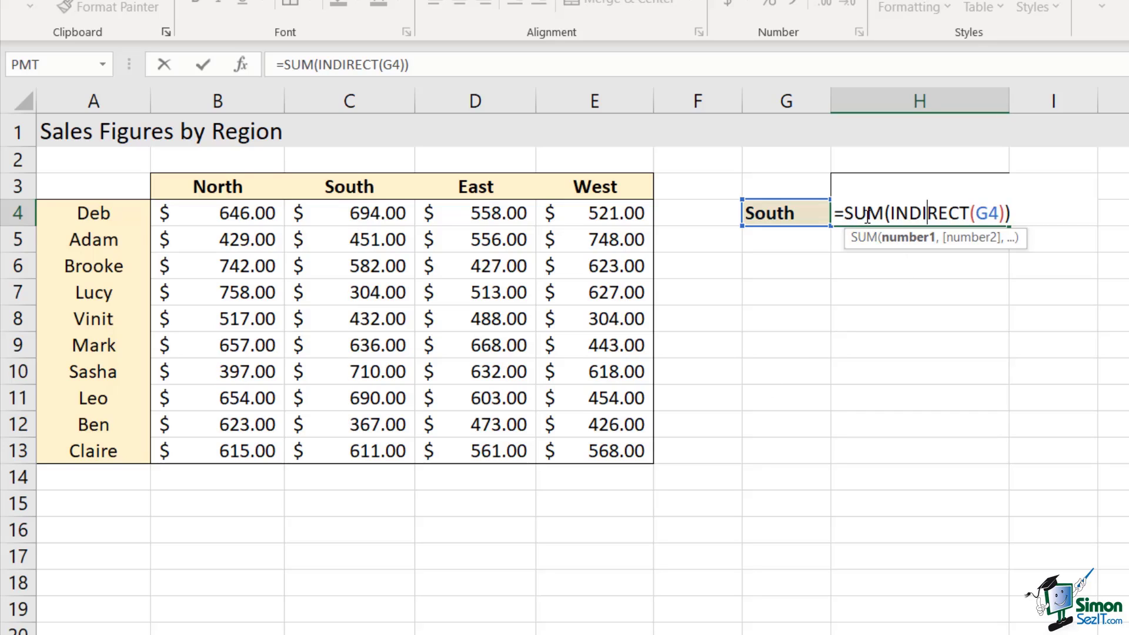
pyautogui.press('Return')
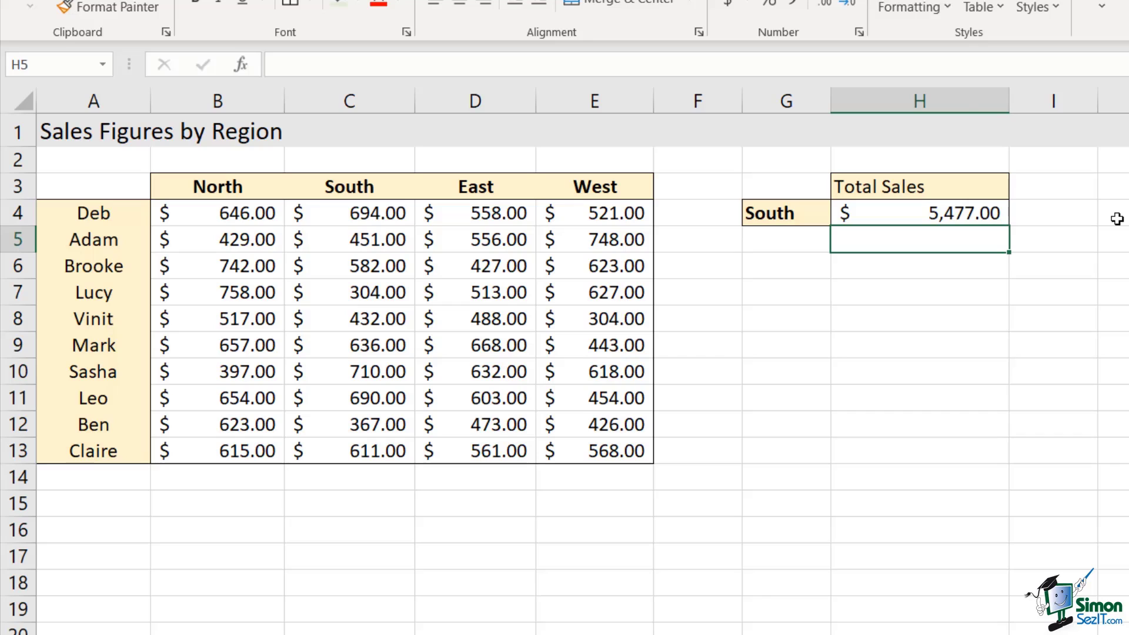
# Change the region in G4 to West.
pyautogui.press('Up')
pyautogui.press('Left')
pyautogui.write('West')
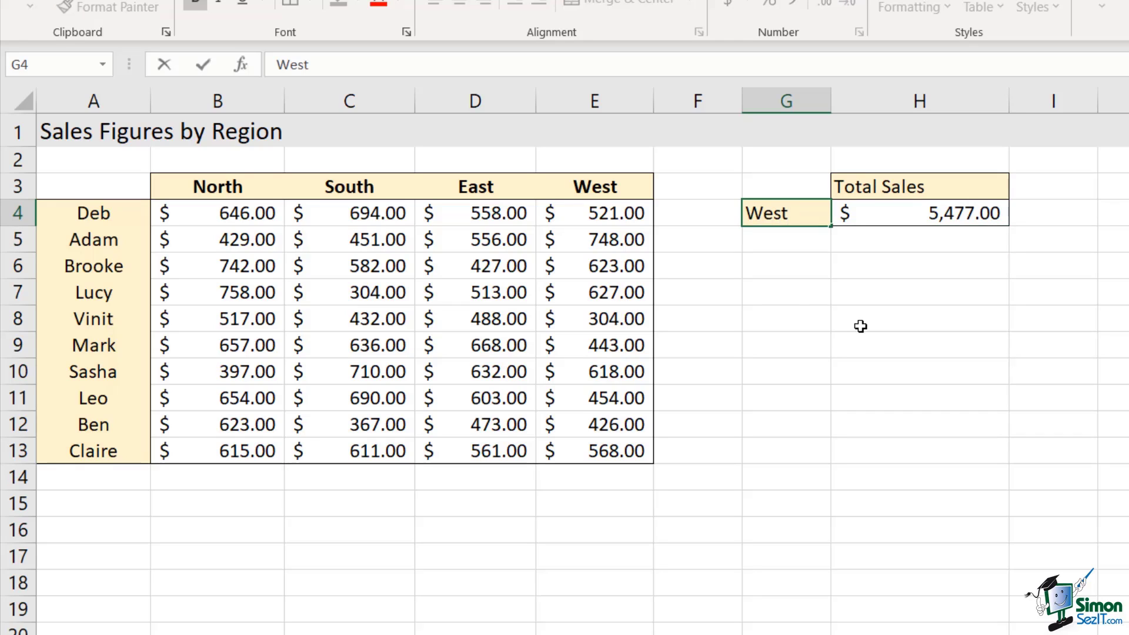
pyautogui.press('Return')
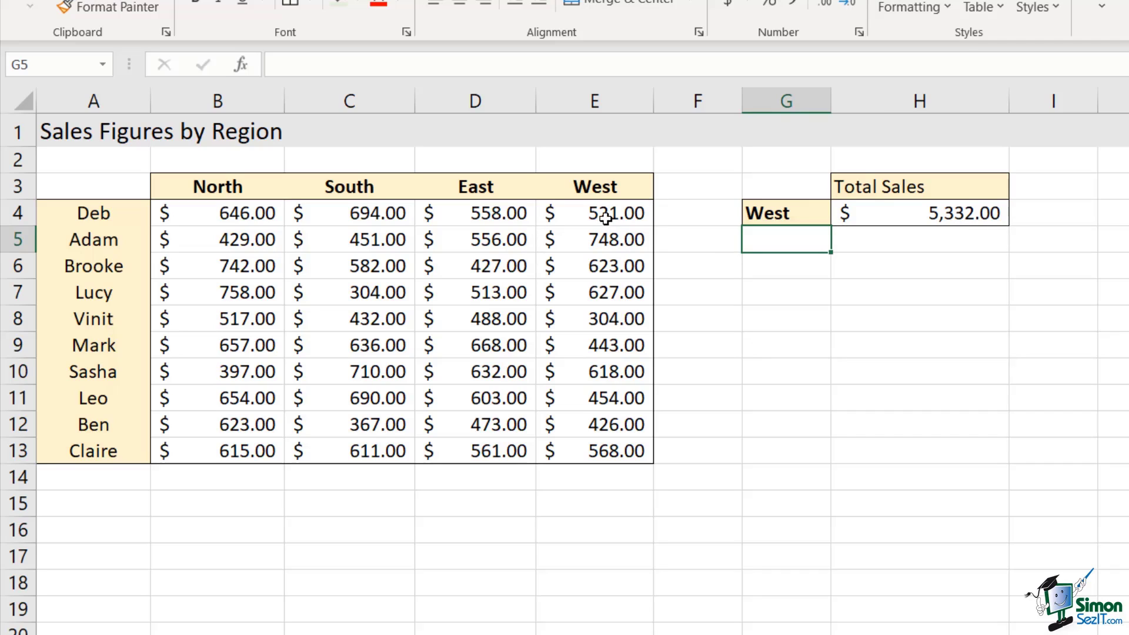
# Cross-check the West total in H4 against a temporary =SUM(West) formula in E15, and clear E15.
pyautogui.moveTo(606, 218); pyautogui.dragTo(601, 449)
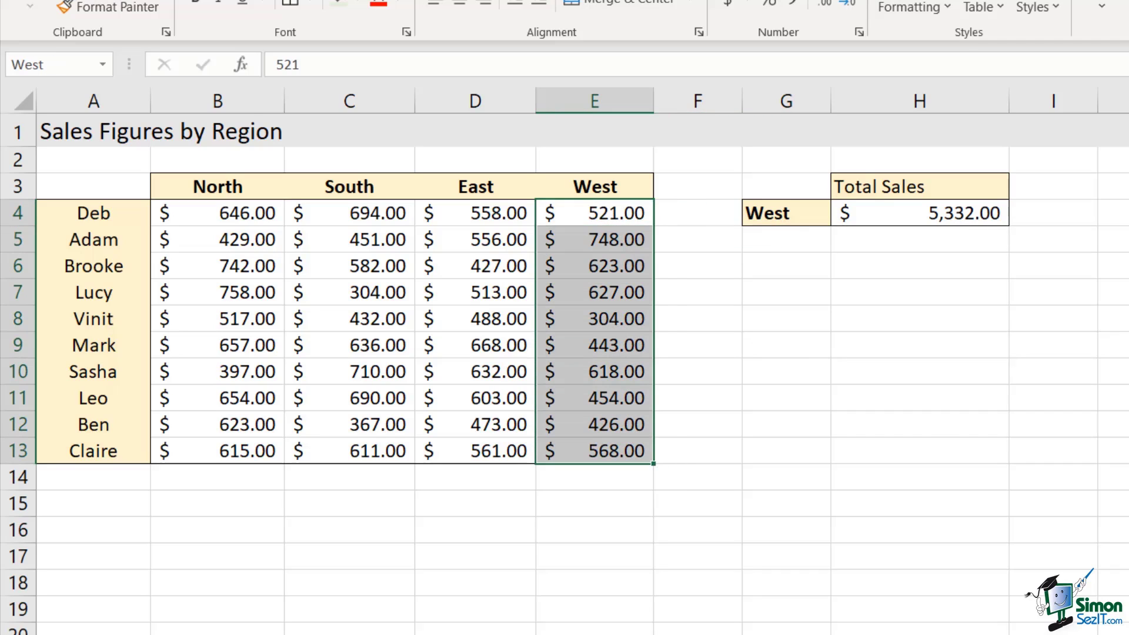
pyautogui.click(1072, 436)
pyautogui.click(598, 507)
pyautogui.write('=')
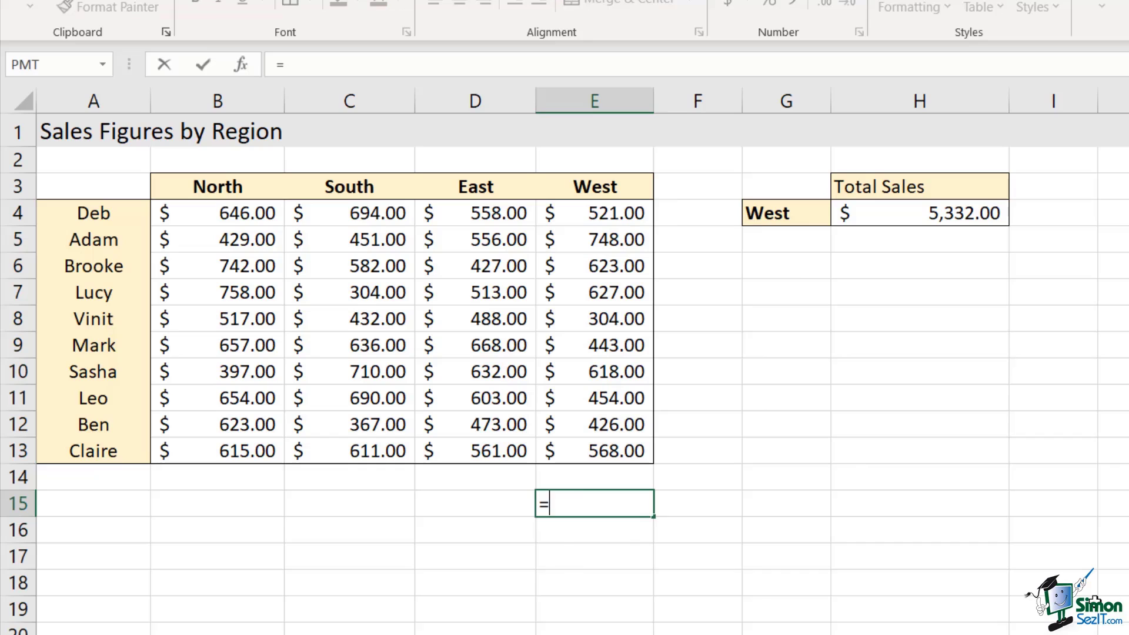
pyautogui.write('SUM(')
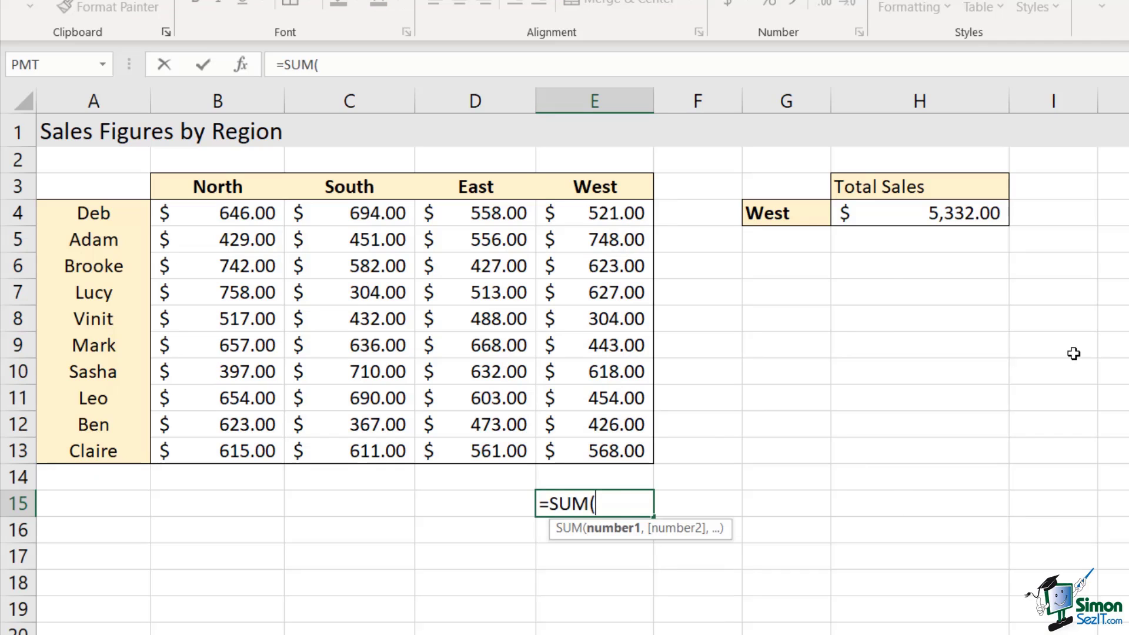
pyautogui.moveTo(606, 220); pyautogui.dragTo(603, 449)
pyautogui.write(')')
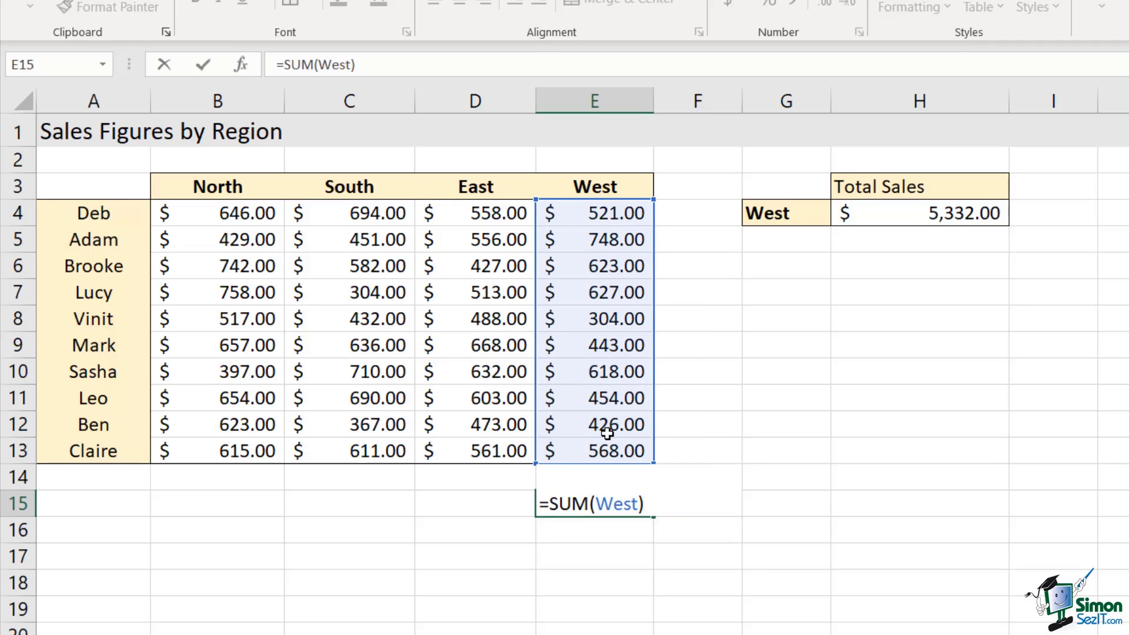
pyautogui.press('Return')
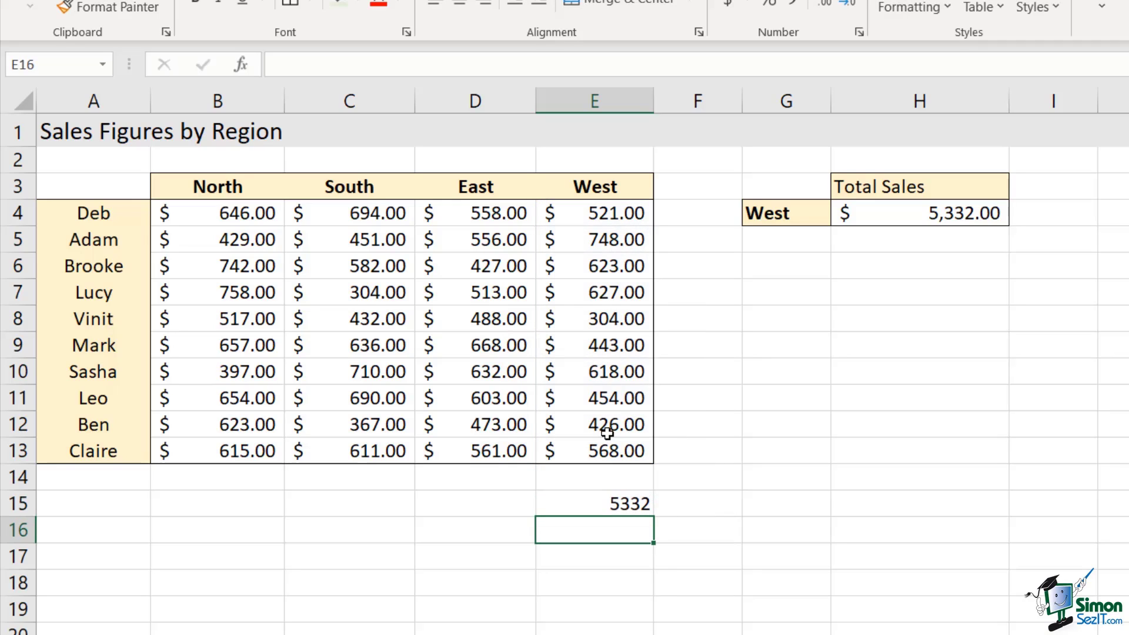
pyautogui.click(579, 503)
pyautogui.click(969, 214)
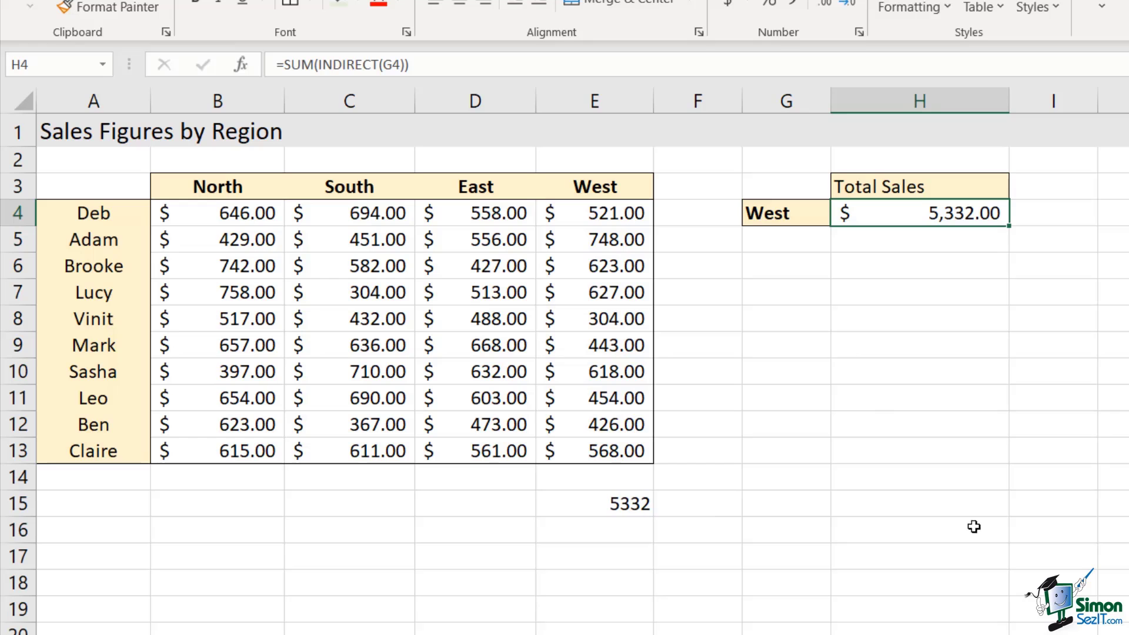
pyautogui.click(588, 508)
pyautogui.press('Delete')
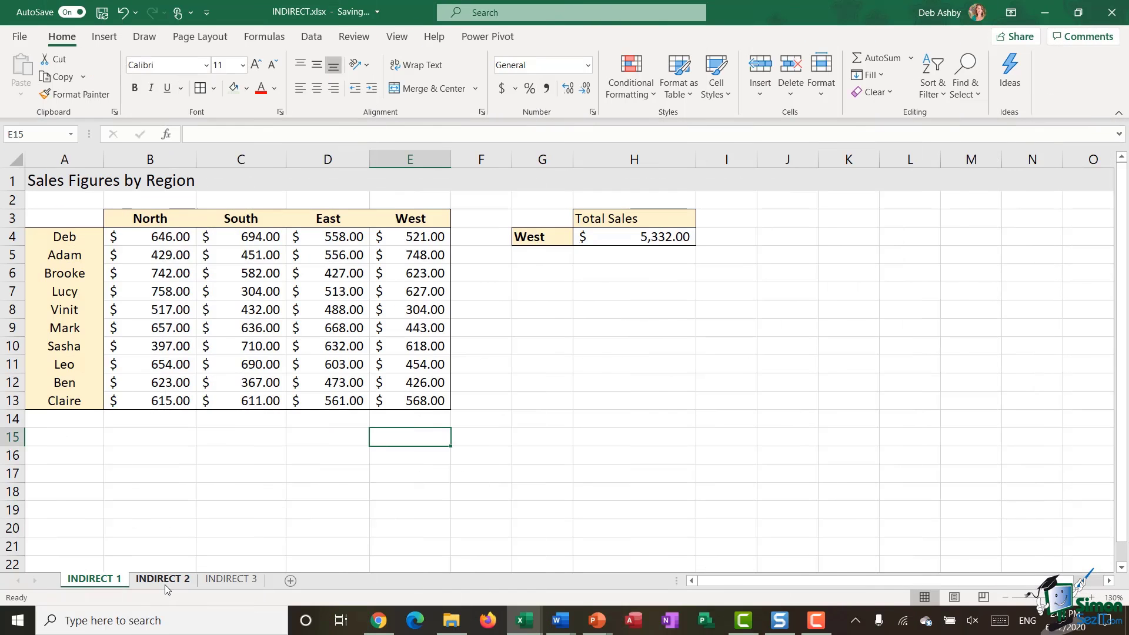
# Open the INDIRECT 2 sheet and examine the Aug total in I15, column J and the Current Sales cell K4.
pyautogui.click(163, 579)
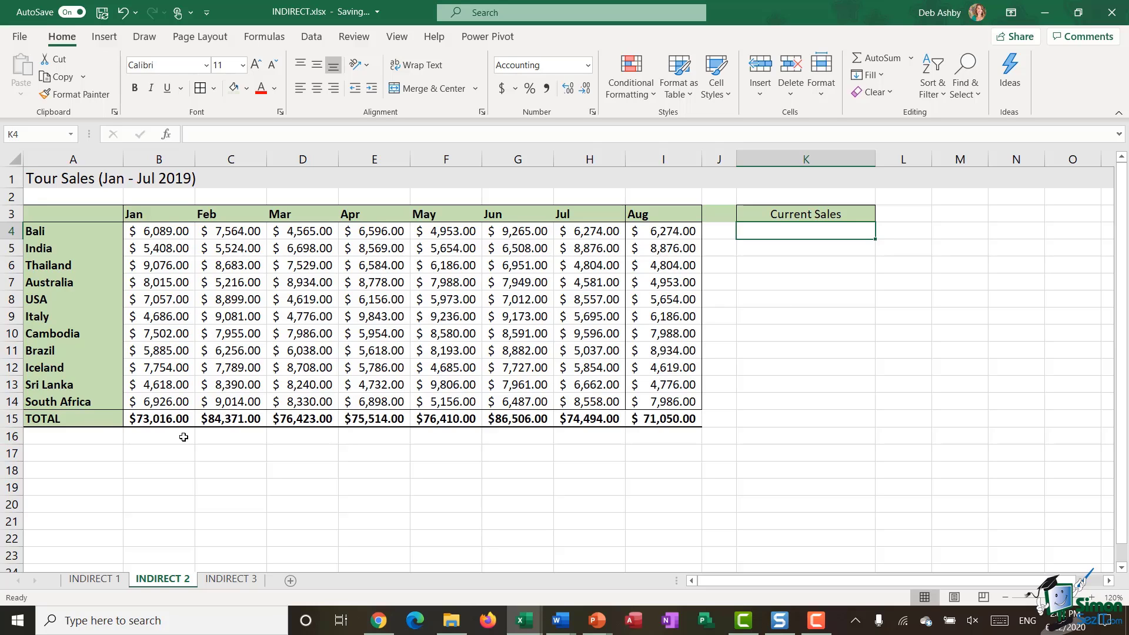
pyautogui.click(677, 420)
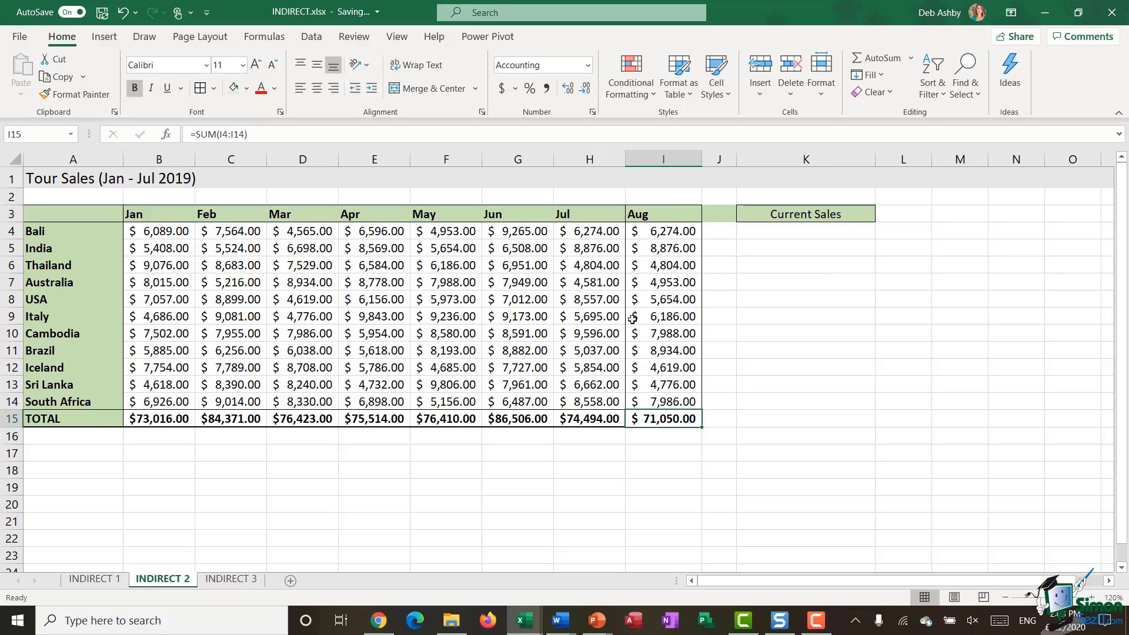
pyautogui.click(718, 153)
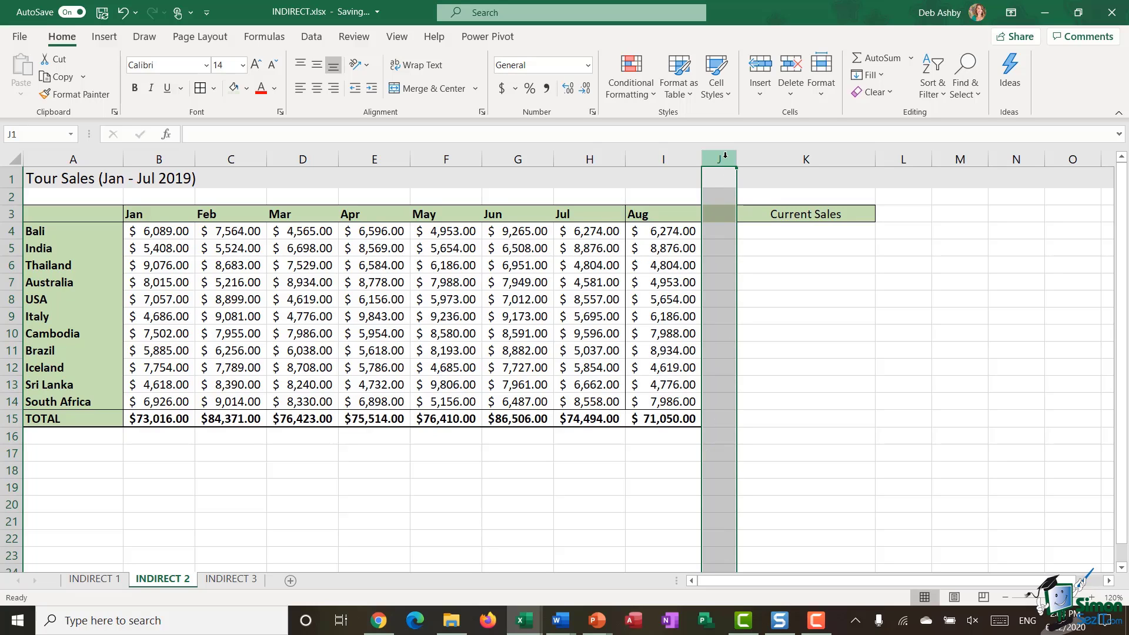
pyautogui.click(721, 418)
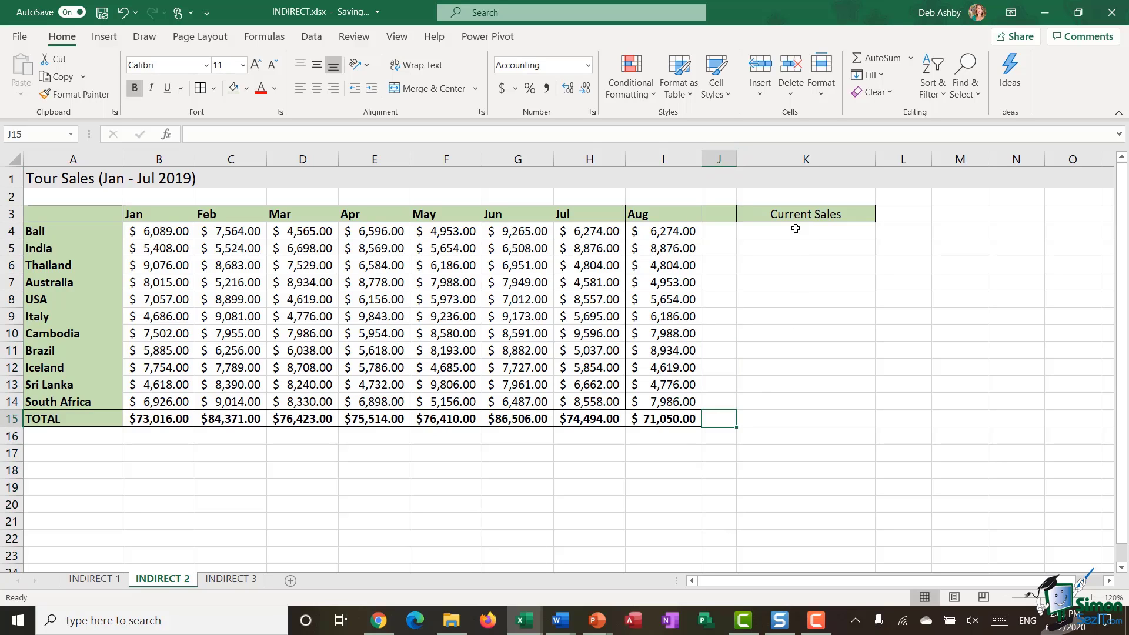
pyautogui.click(824, 230)
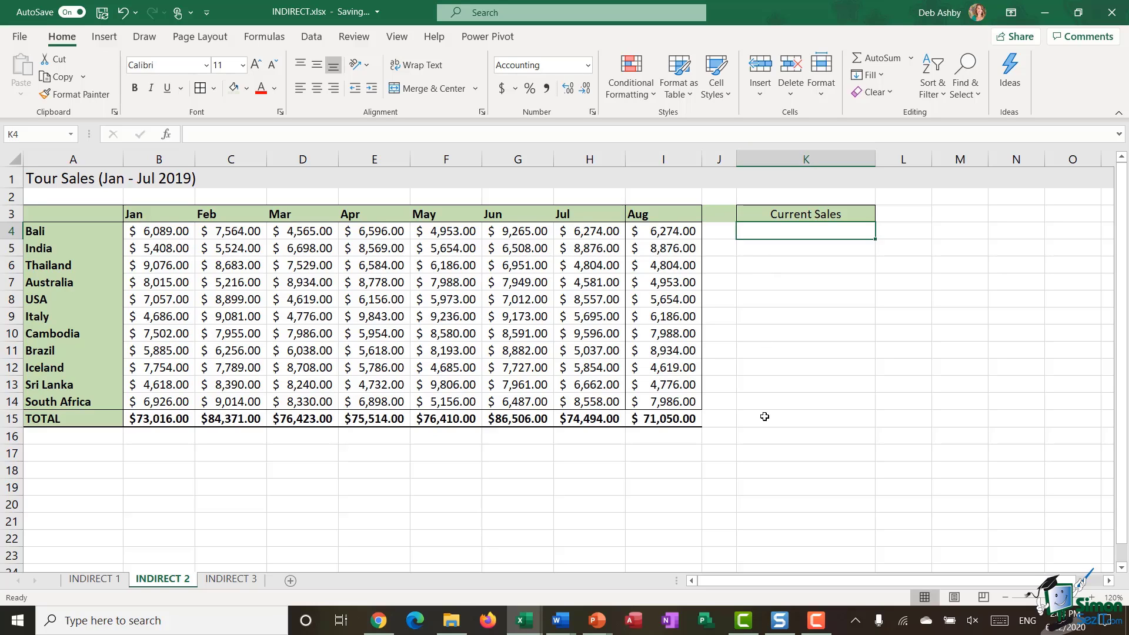
pyautogui.click(664, 419)
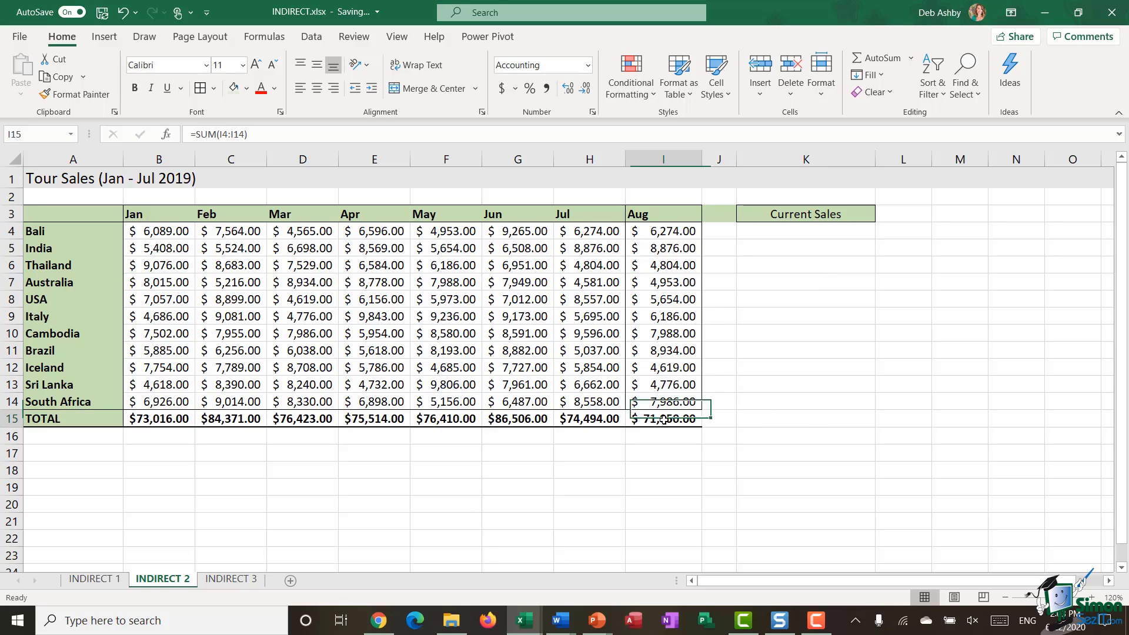
pyautogui.click(806, 236)
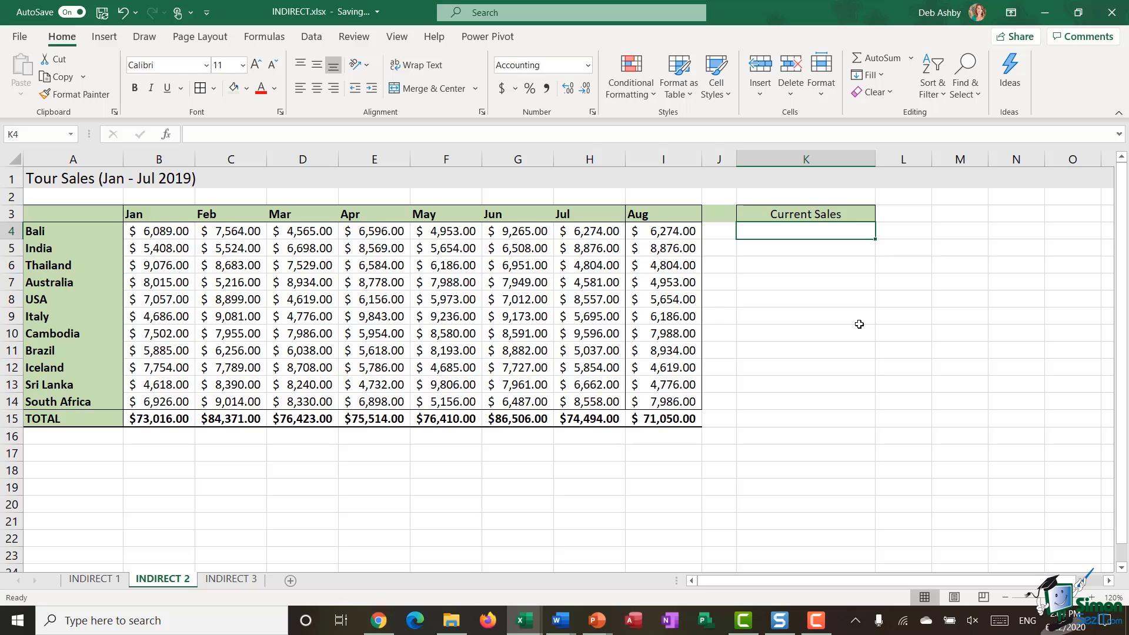
pyautogui.click(377, 180)
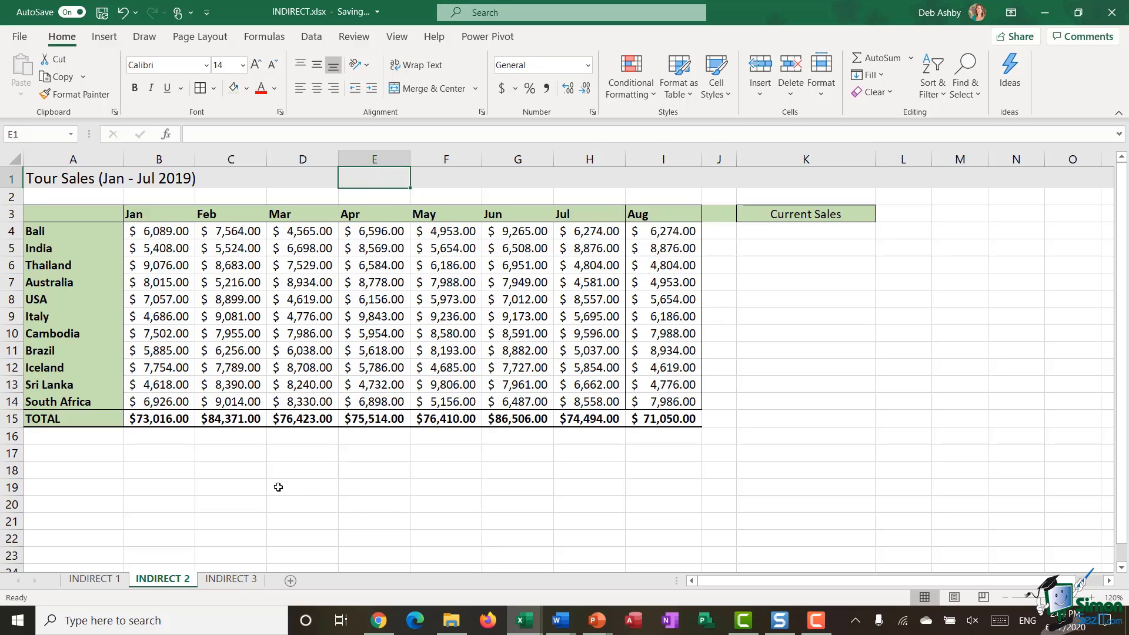
# Examine the Tour Sales title in row 1 and the Aug total in I15.
pyautogui.click(221, 474)
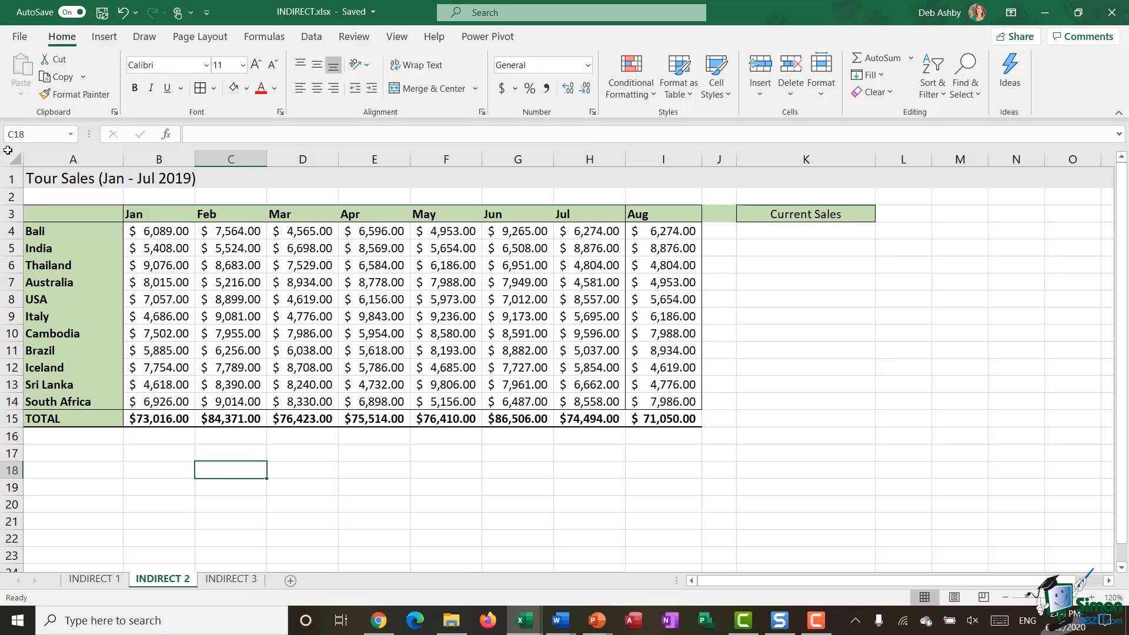
pyautogui.click(74, 180)
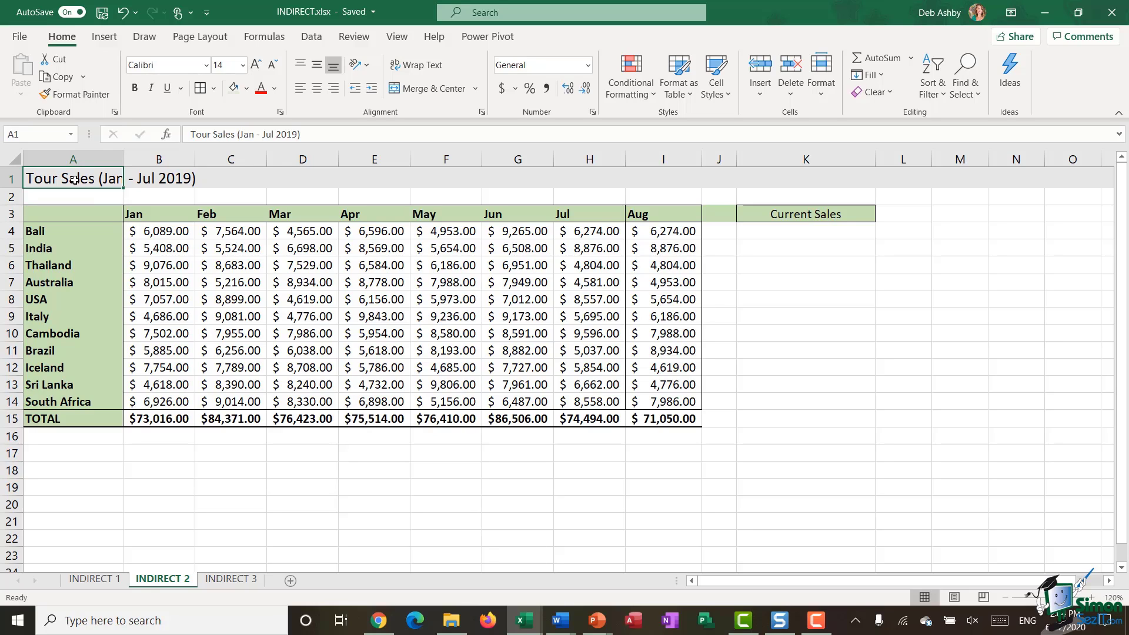
pyautogui.click(176, 178)
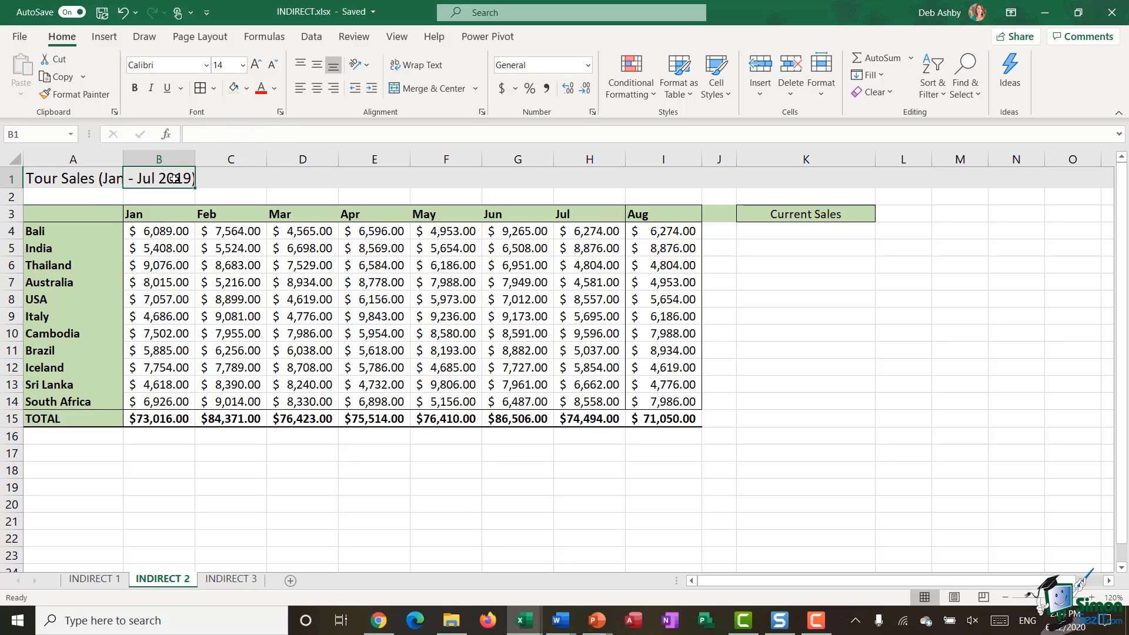
pyautogui.click(230, 178)
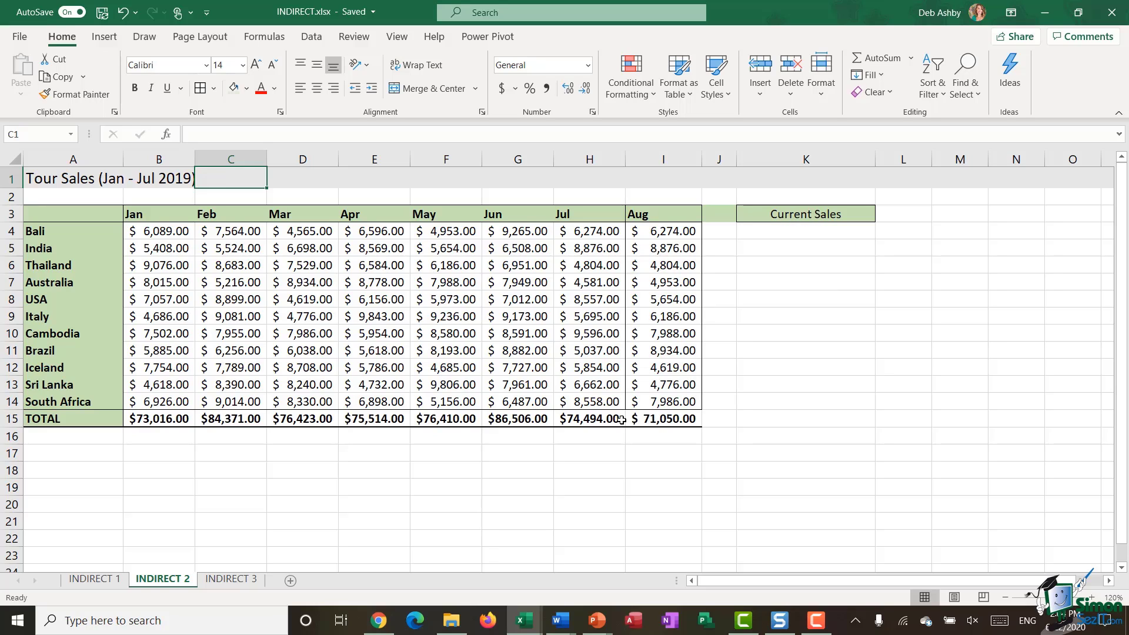
pyautogui.click(661, 420)
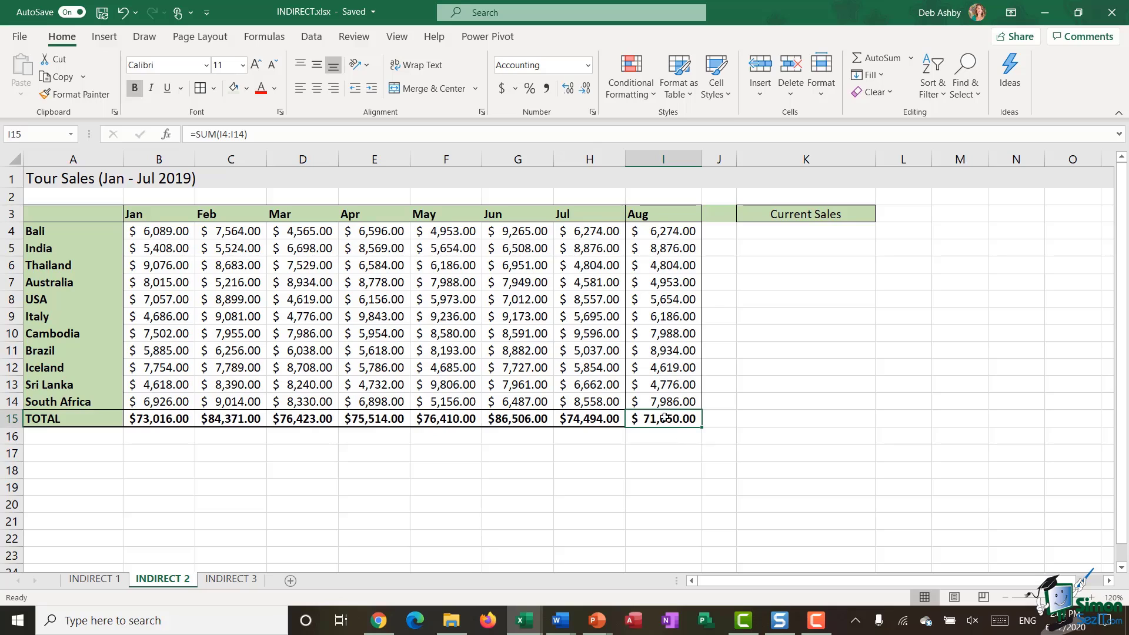
# Enter =INDIRECT("R15C"&COUNTA(15:15),FALSE) in the Current Sales cell K4 and compare its result with the Aug total in I15.
pyautogui.click(789, 232)
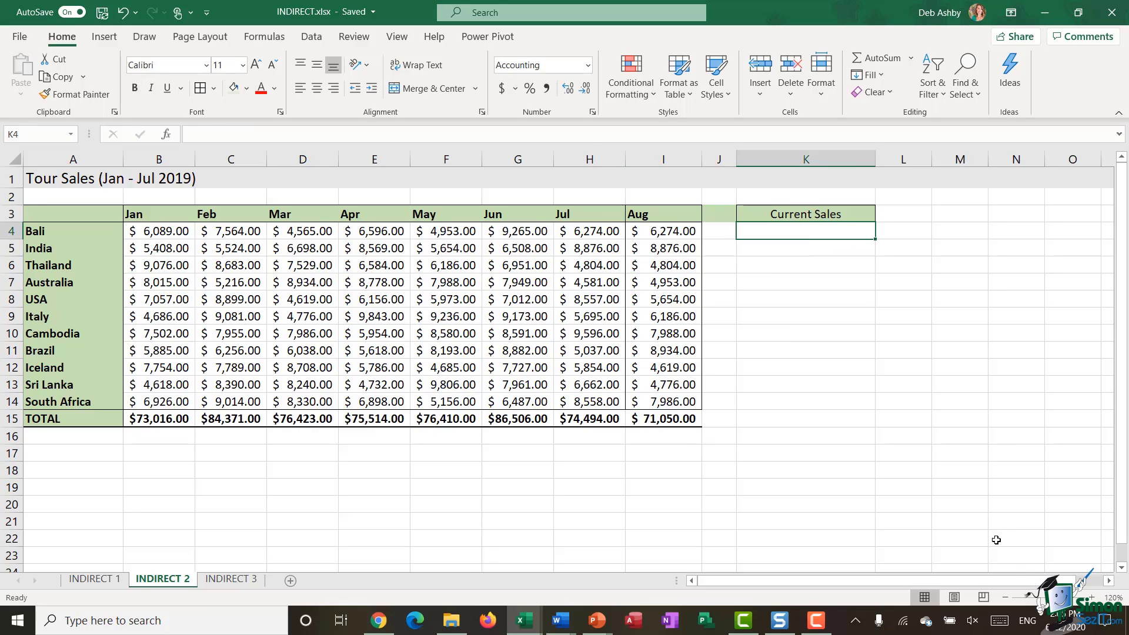
pyautogui.write('=')
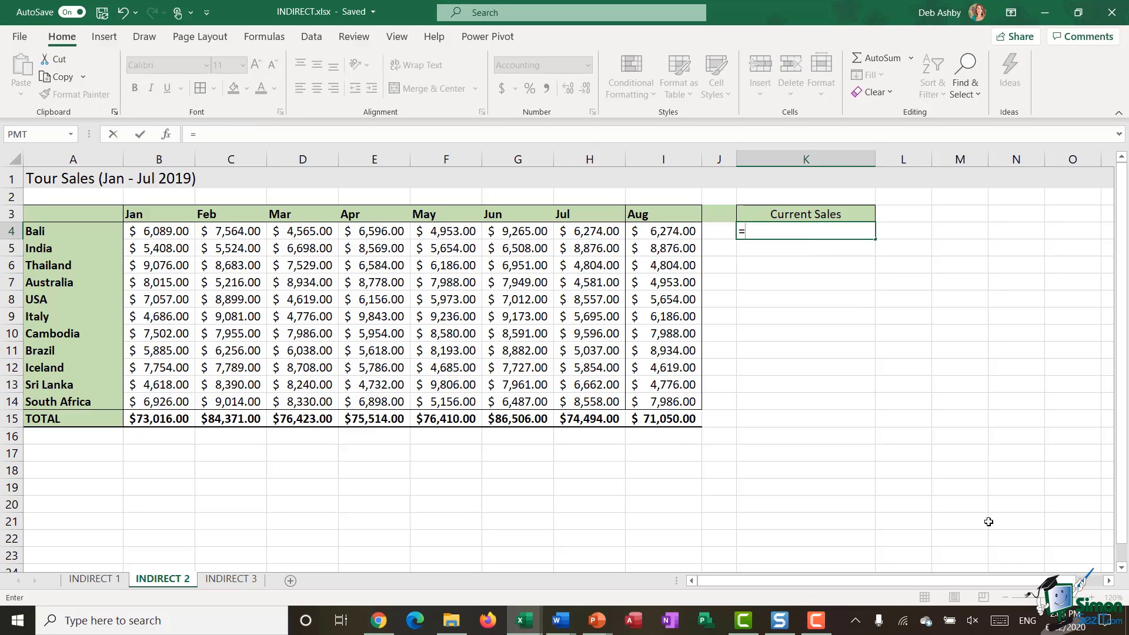
pyautogui.write('INDIREC')
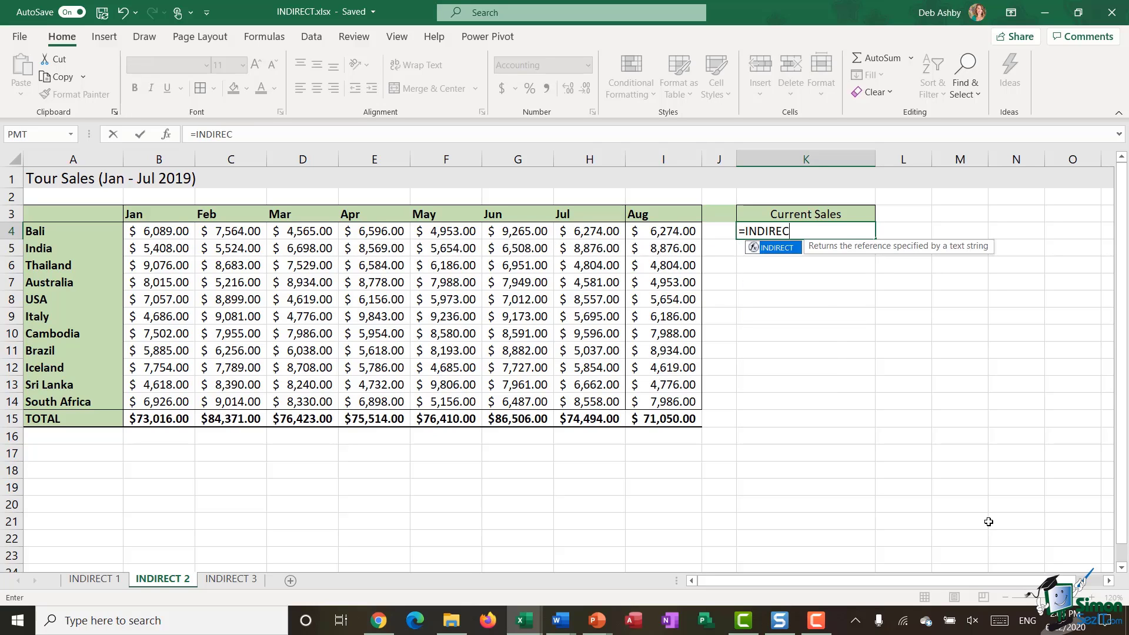
pyautogui.write('T(')
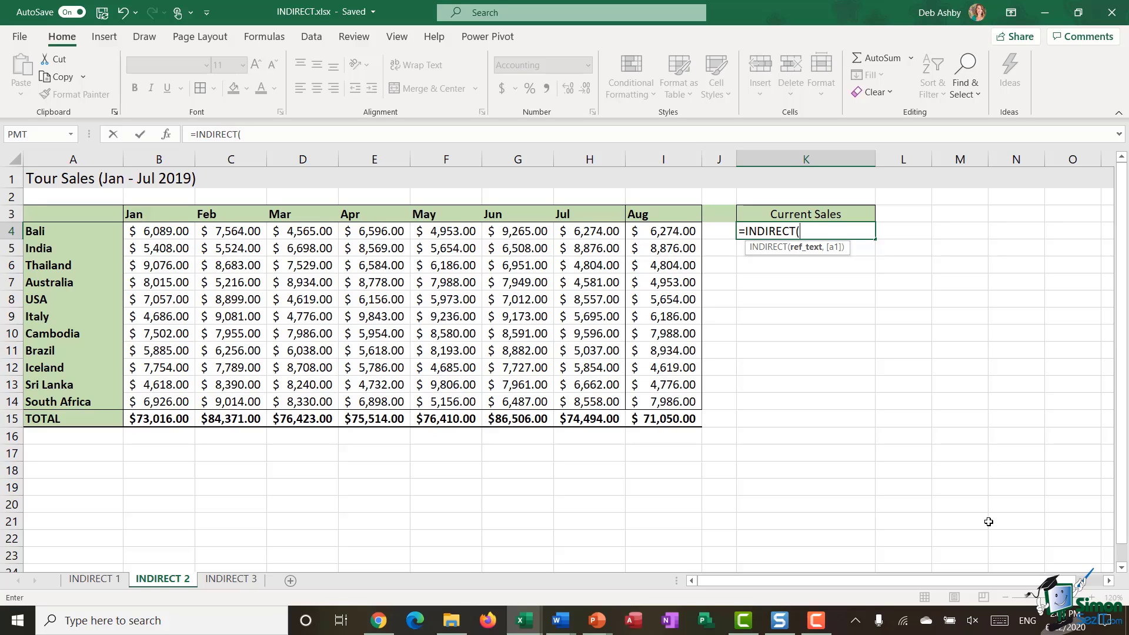
pyautogui.write('"R')
pyautogui.write('15C')
pyautogui.write('"&COUN')
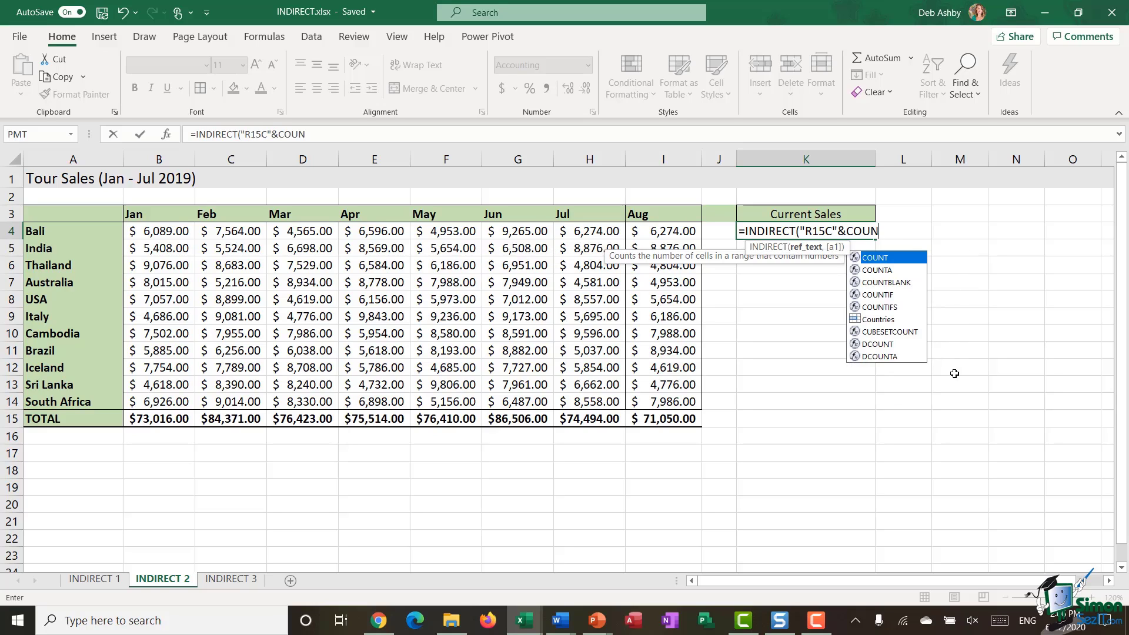
pyautogui.write('TA(')
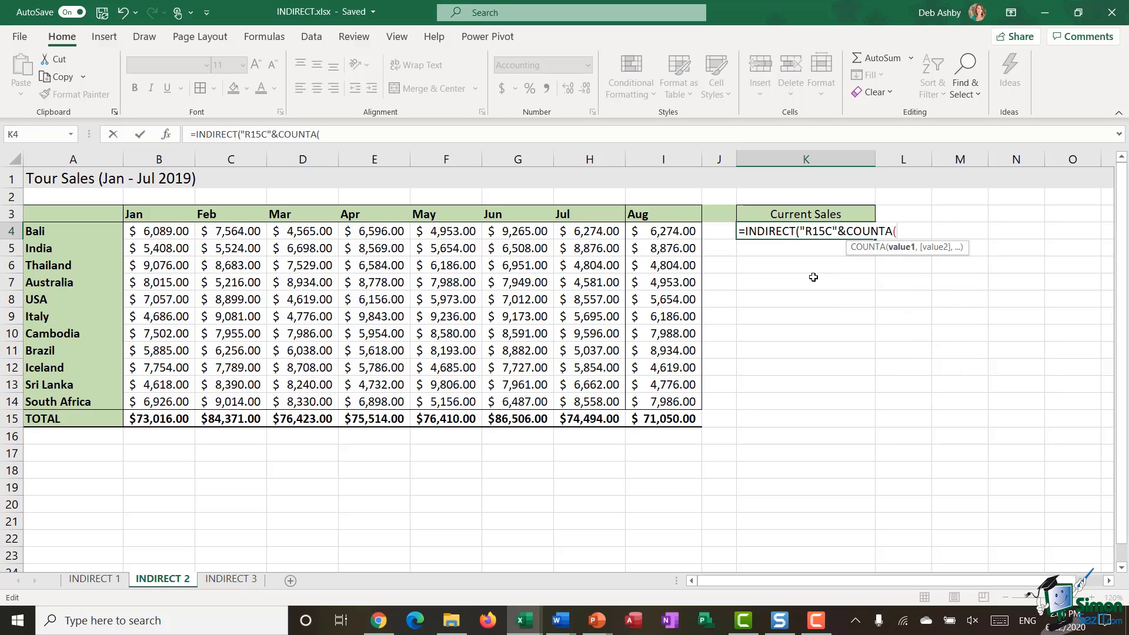
pyautogui.click(11, 419)
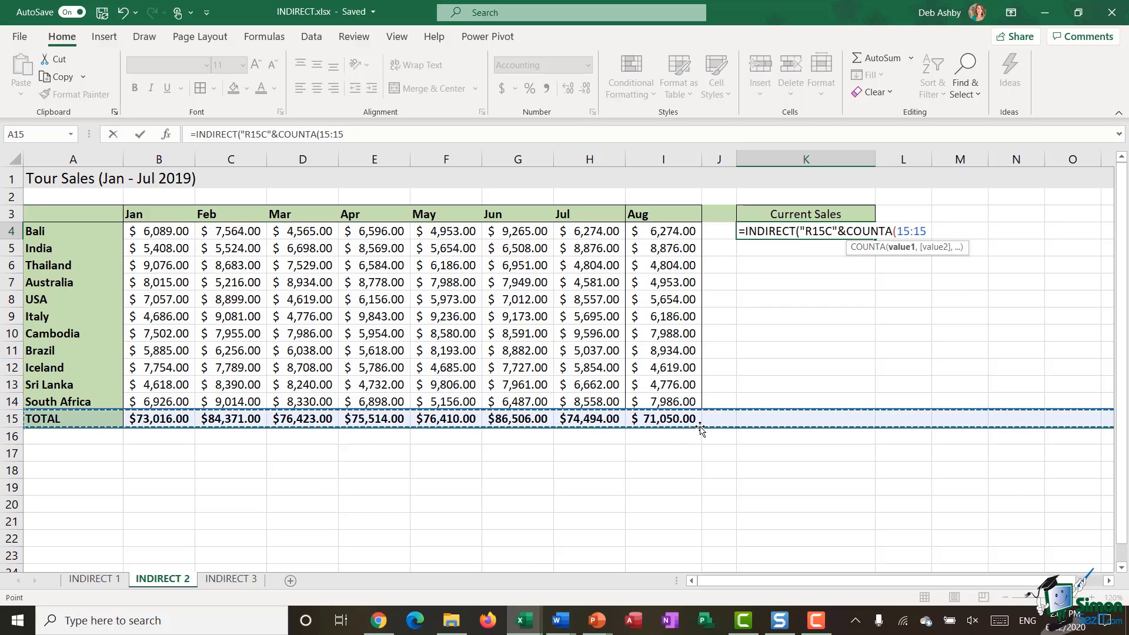
pyautogui.write(')')
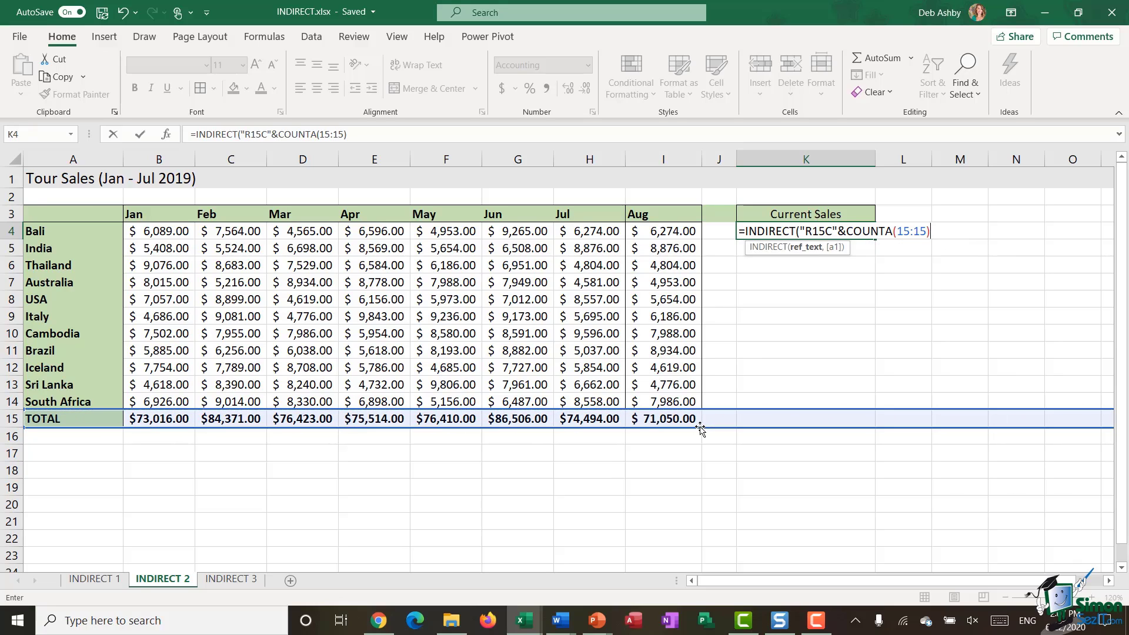
pyautogui.write(',')
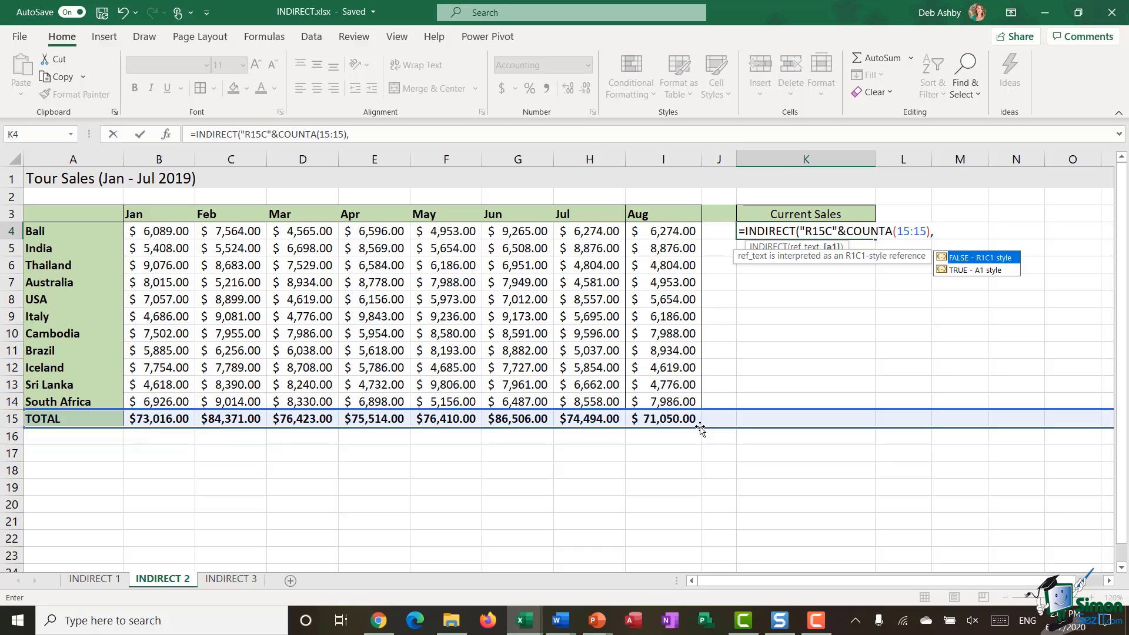
pyautogui.write('FALSE)')
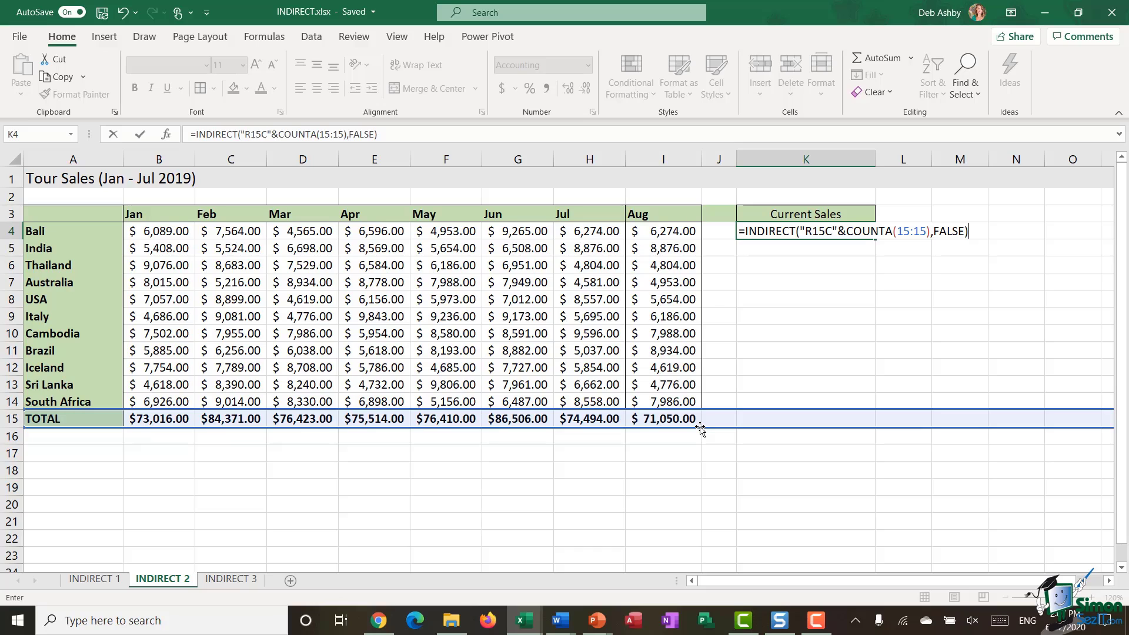
pyautogui.press('Return')
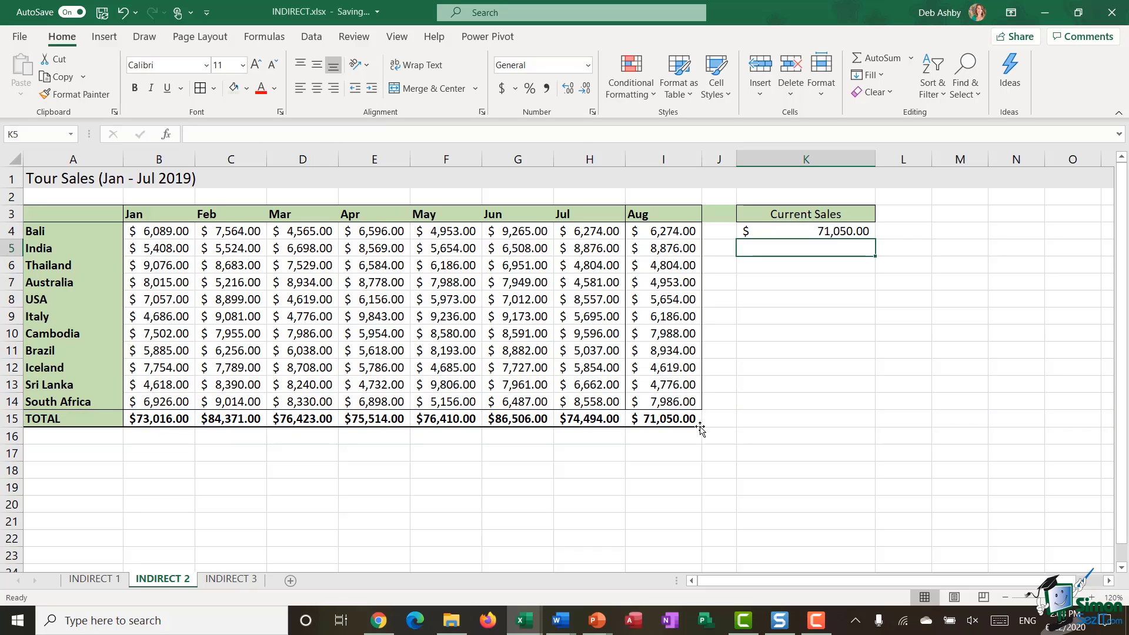
pyautogui.click(823, 230)
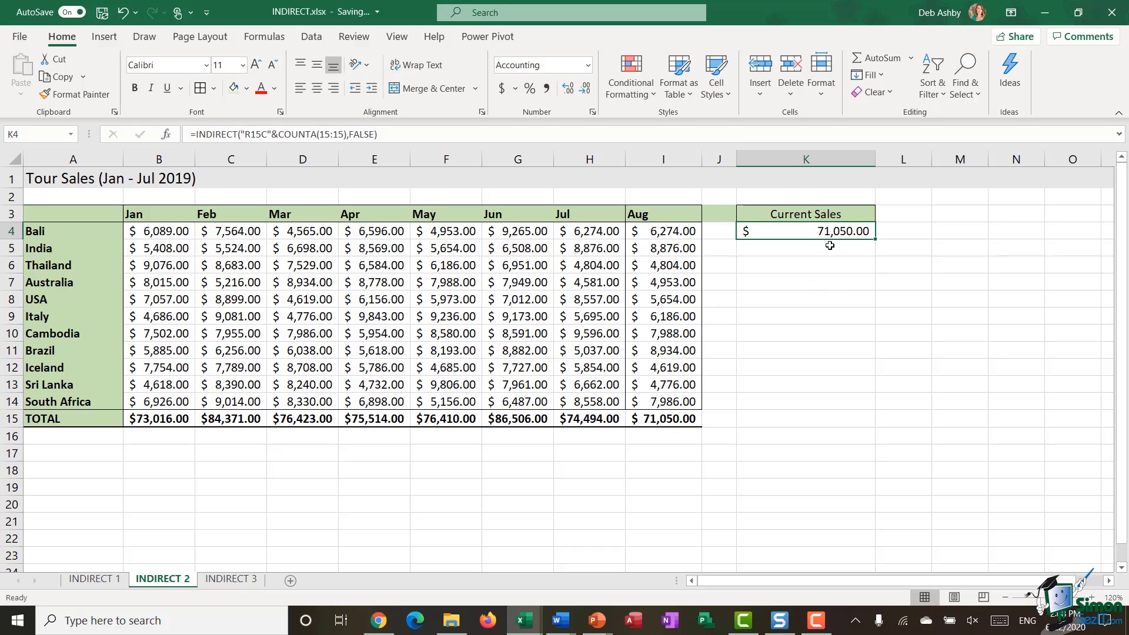
pyautogui.click(653, 420)
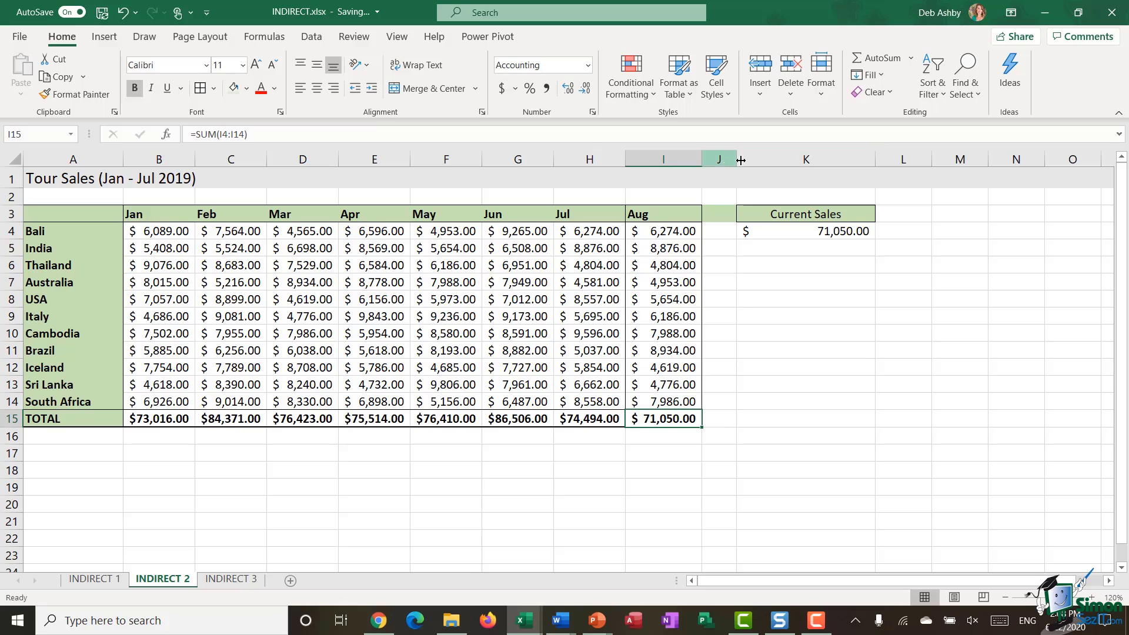
# Widen column J and enter Sep as its month heading in J3.
pyautogui.moveTo(738, 159); pyautogui.dragTo(823, 159)
pyautogui.click(787, 219)
pyautogui.write('Sep')
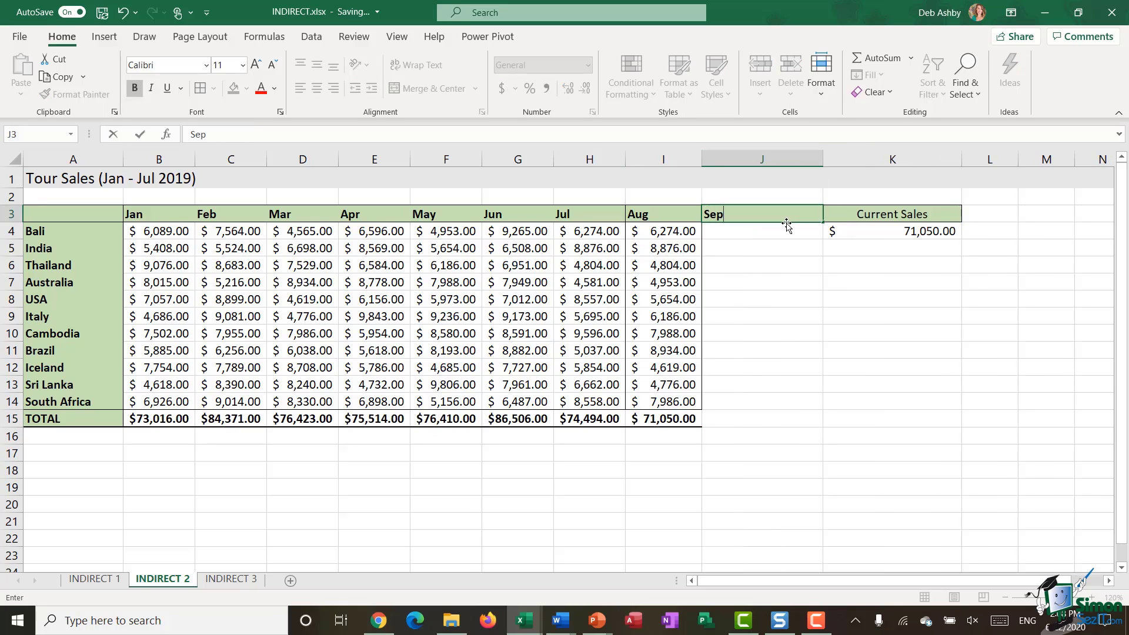
# Enter 20,000 as the Sep total in J15 and check the Current Sales cell K4.
pyautogui.click(747, 420)
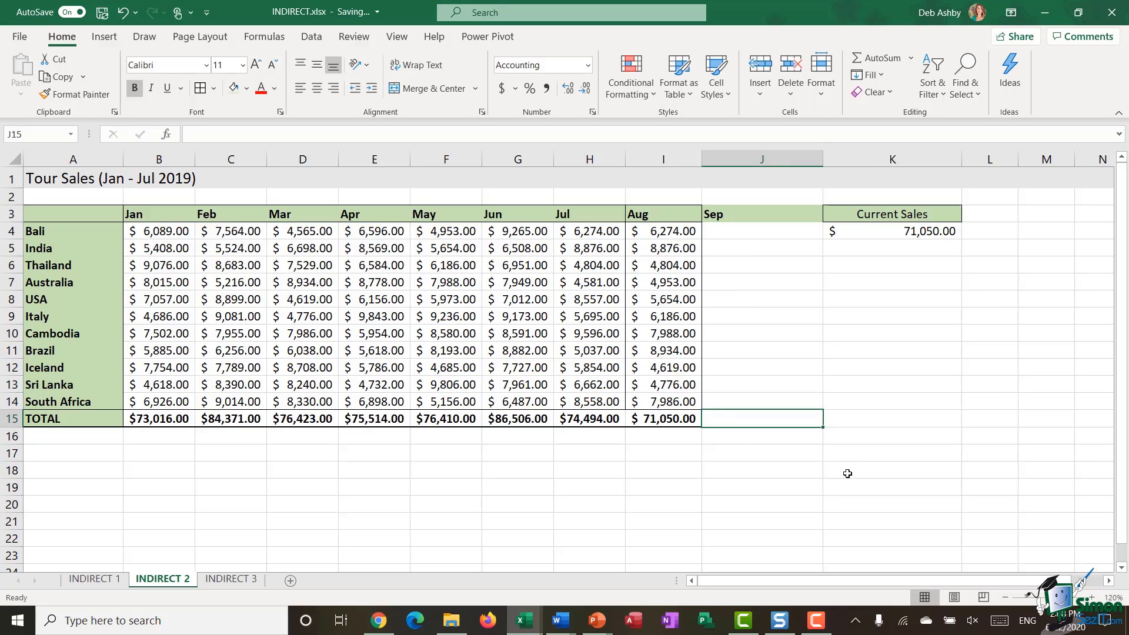
pyautogui.write('20,')
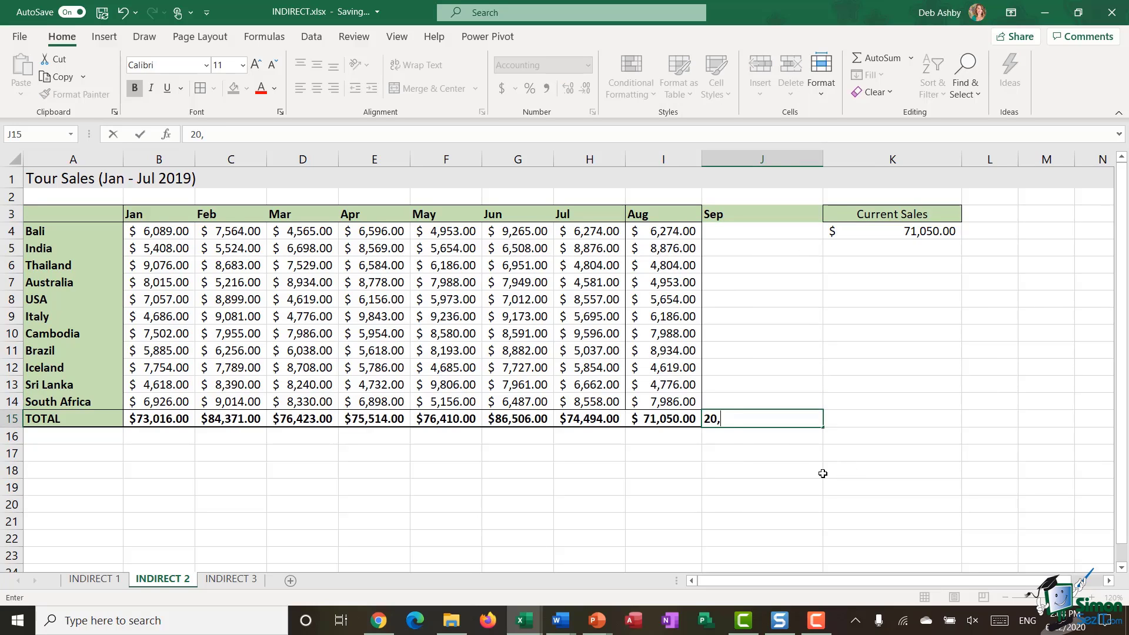
pyautogui.write('000')
pyautogui.press('Return')
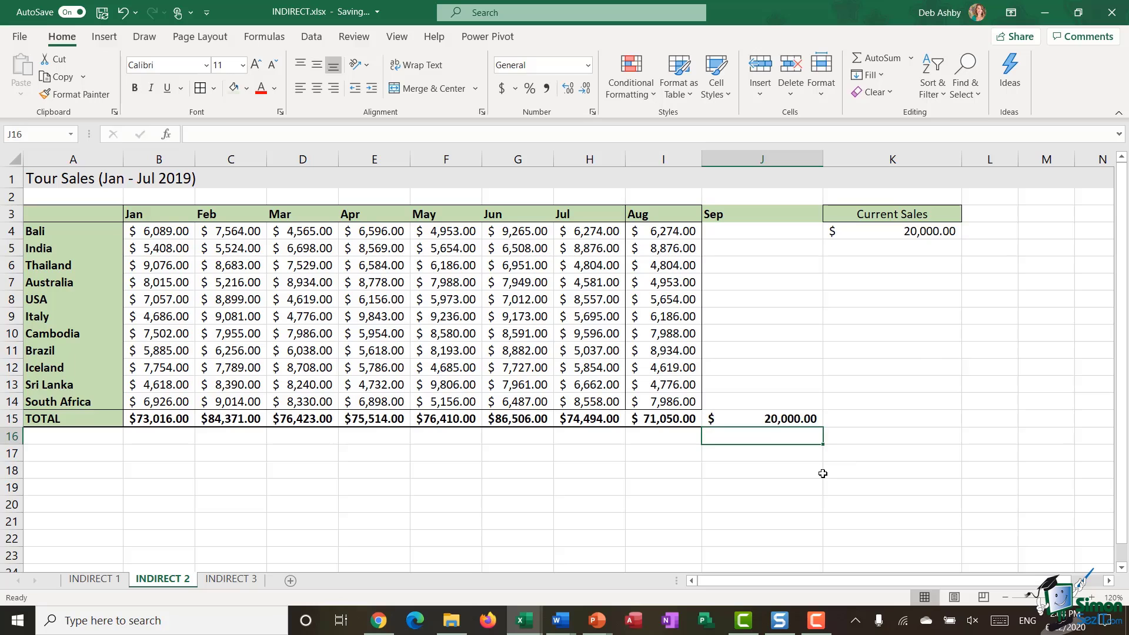
pyautogui.click(904, 230)
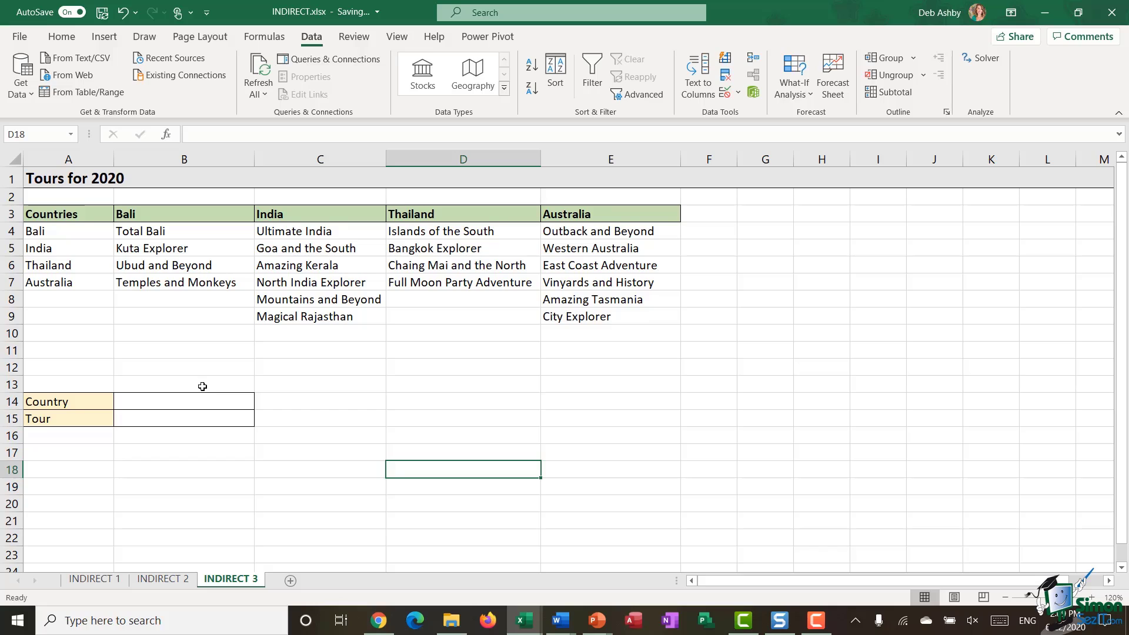
# On the INDIRECT 3 sheet, examine the Countries list in A4:A7 and the Country and Tour input cells B14 and B15.
pyautogui.click(184, 401)
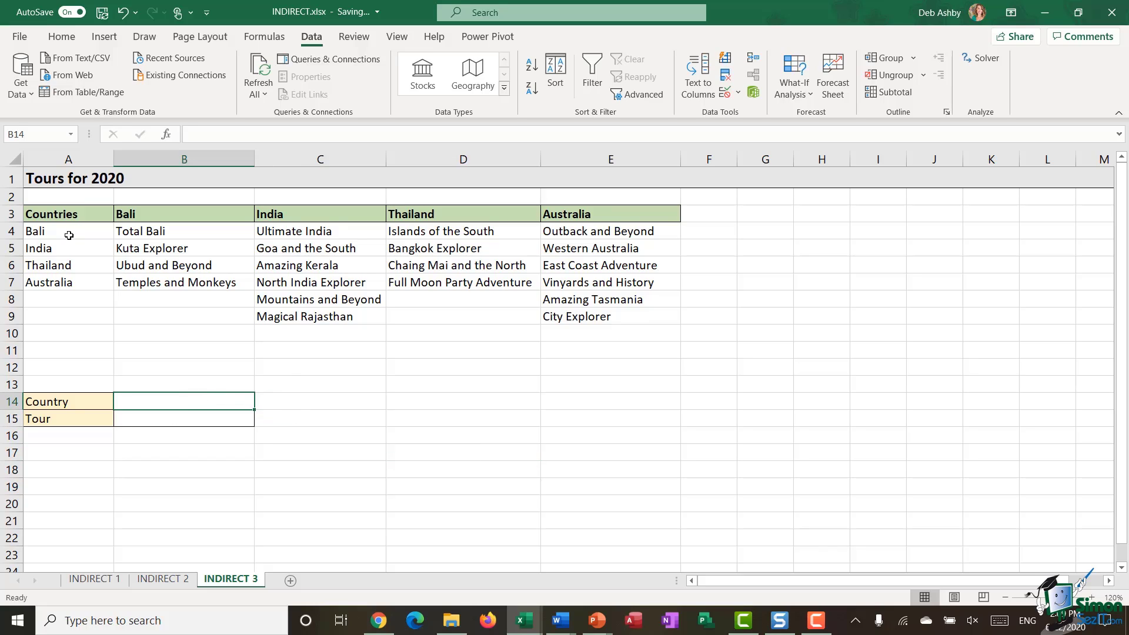
pyautogui.moveTo(69, 232); pyautogui.dragTo(66, 285)
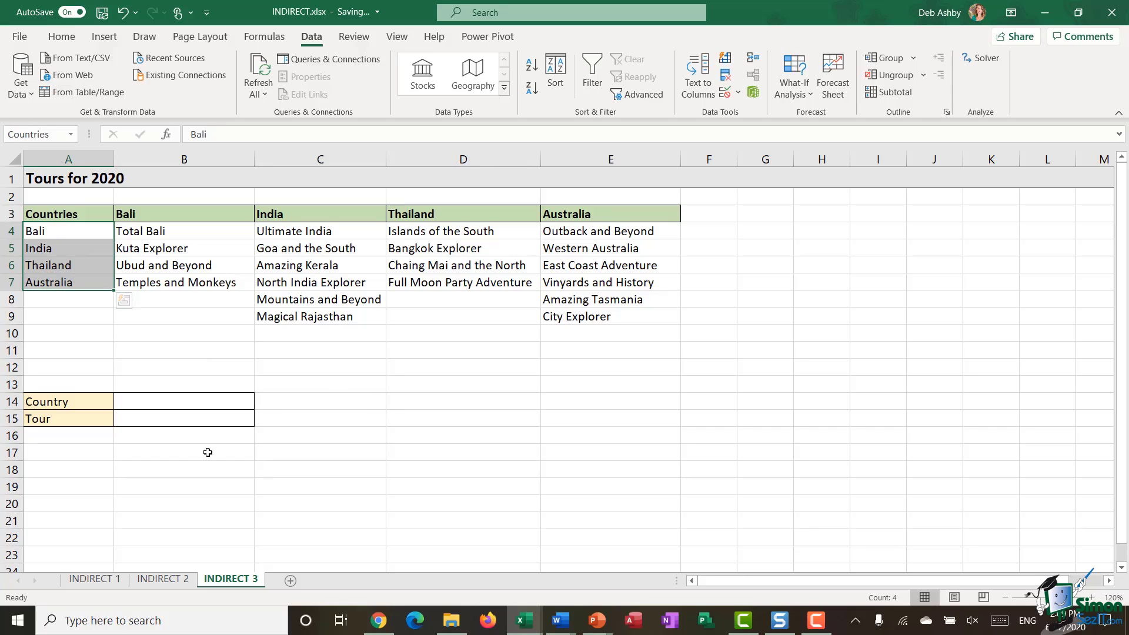
pyautogui.click(201, 422)
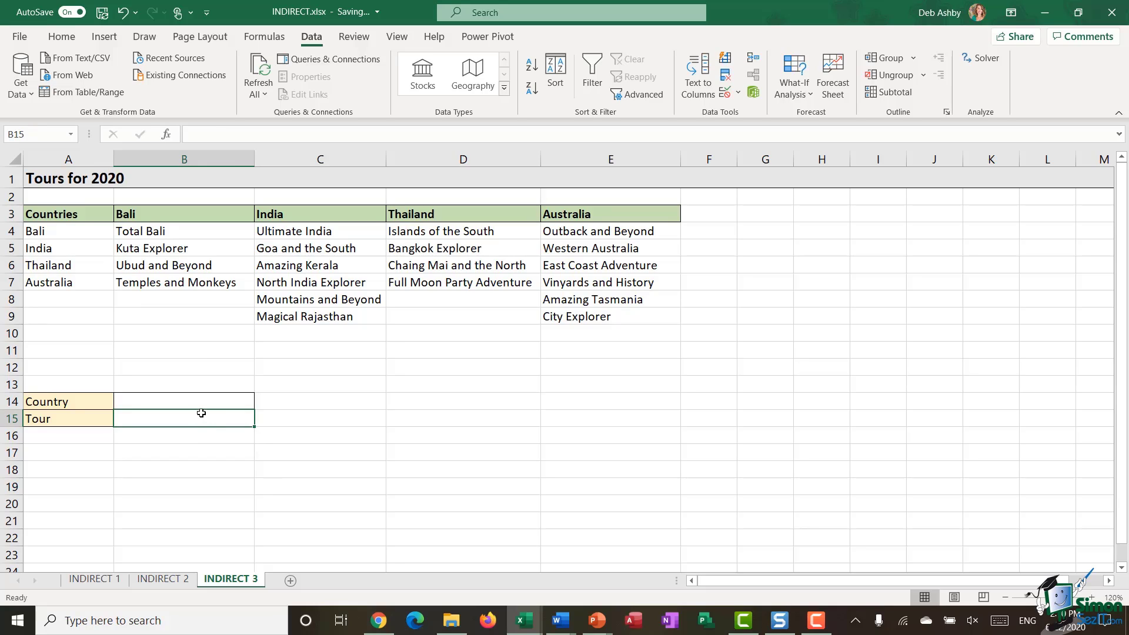
pyautogui.click(203, 402)
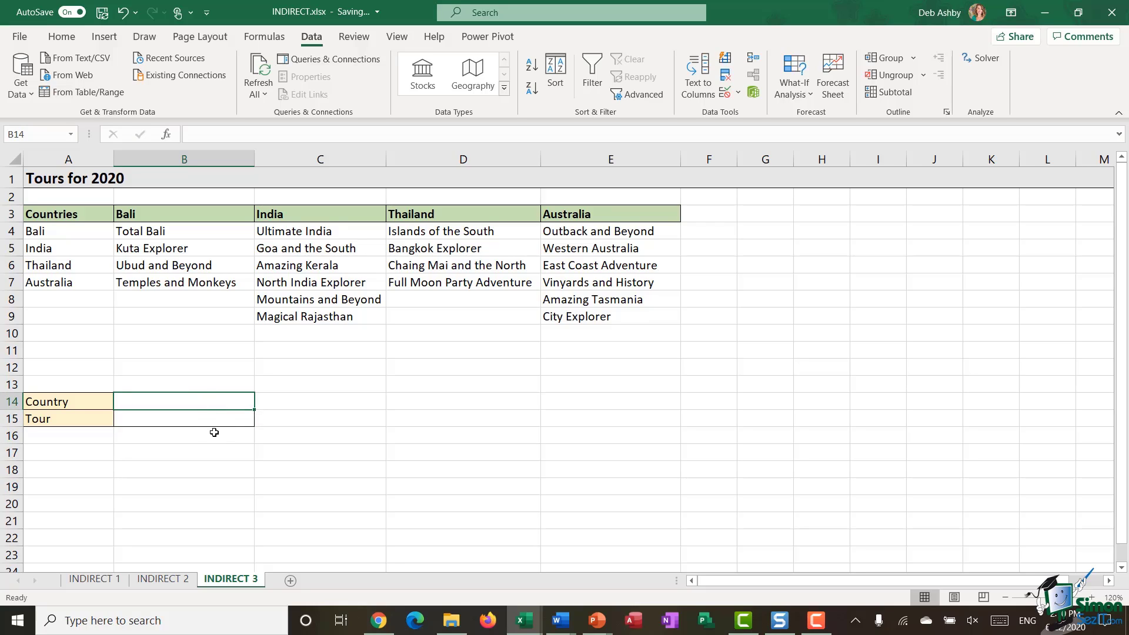
pyautogui.click(200, 421)
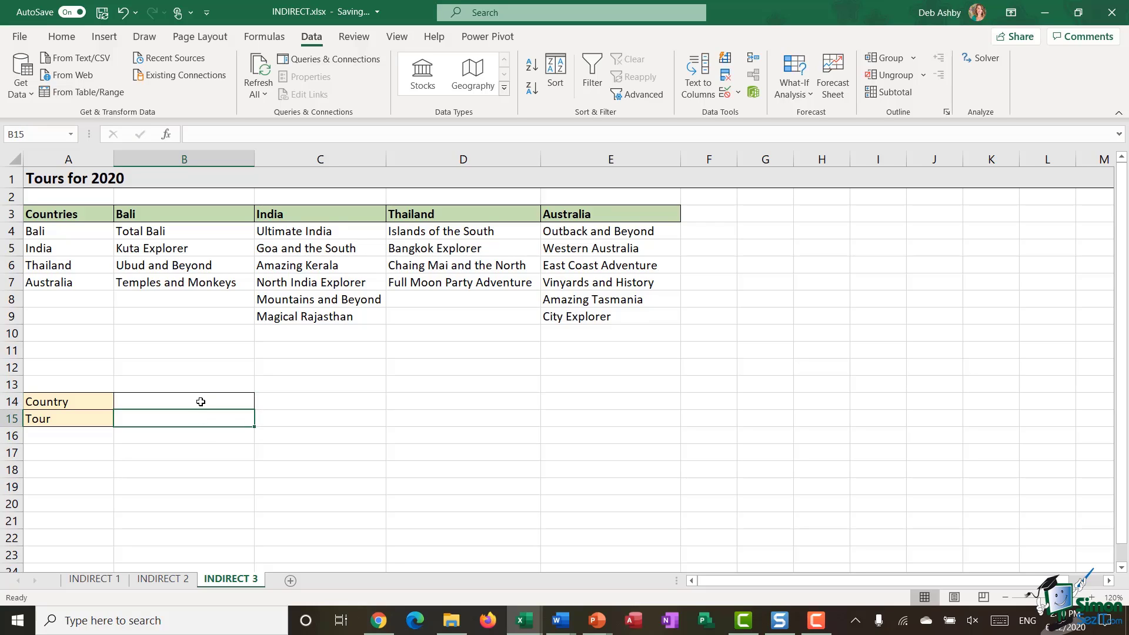
pyautogui.click(200, 402)
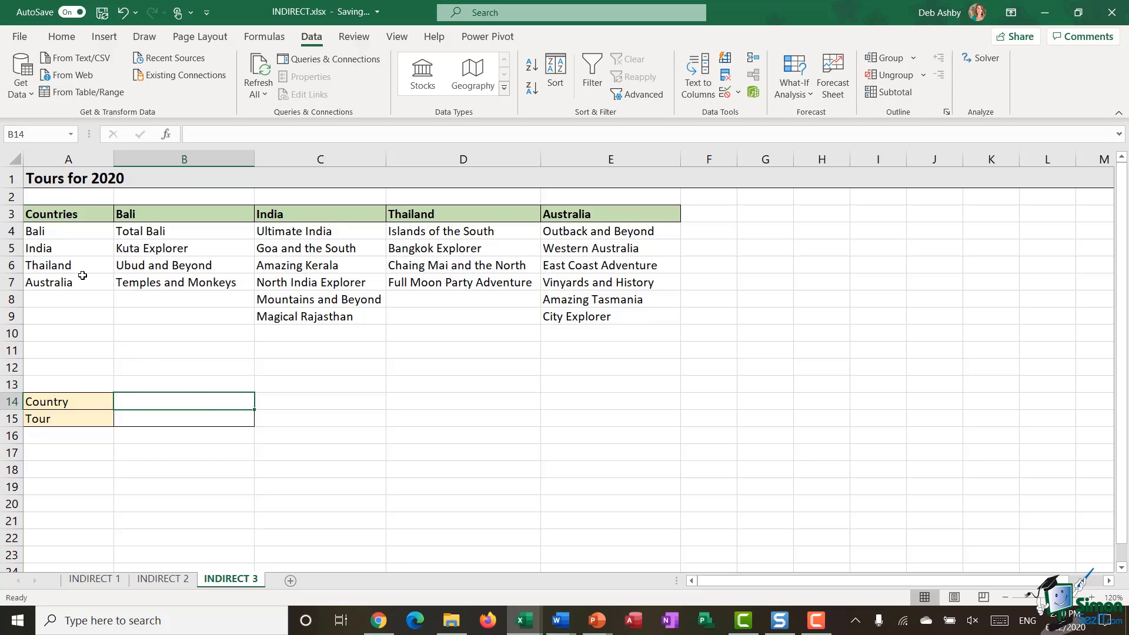
# Review the Countries and tour lists with their headings, inspect the named range Bali, and return to the Country cell B14.
pyautogui.moveTo(82, 214); pyautogui.dragTo(82, 284)
pyautogui.moveTo(206, 217); pyautogui.dragTo(207, 284)
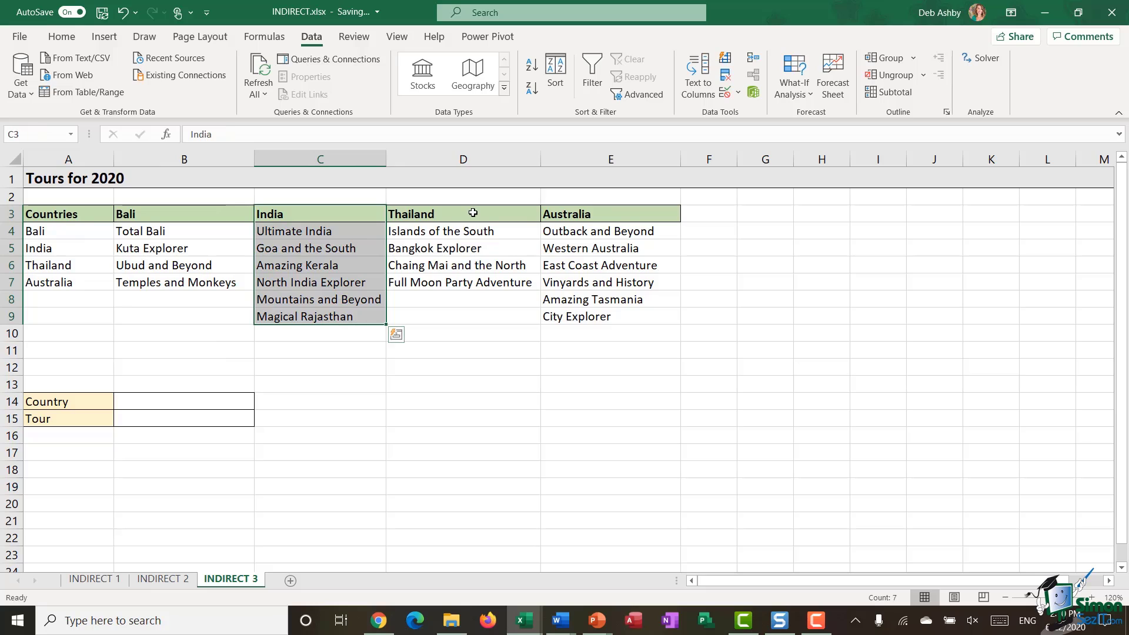
pyautogui.moveTo(473, 213); pyautogui.dragTo(465, 284)
pyautogui.moveTo(607, 221); pyautogui.dragTo(588, 317)
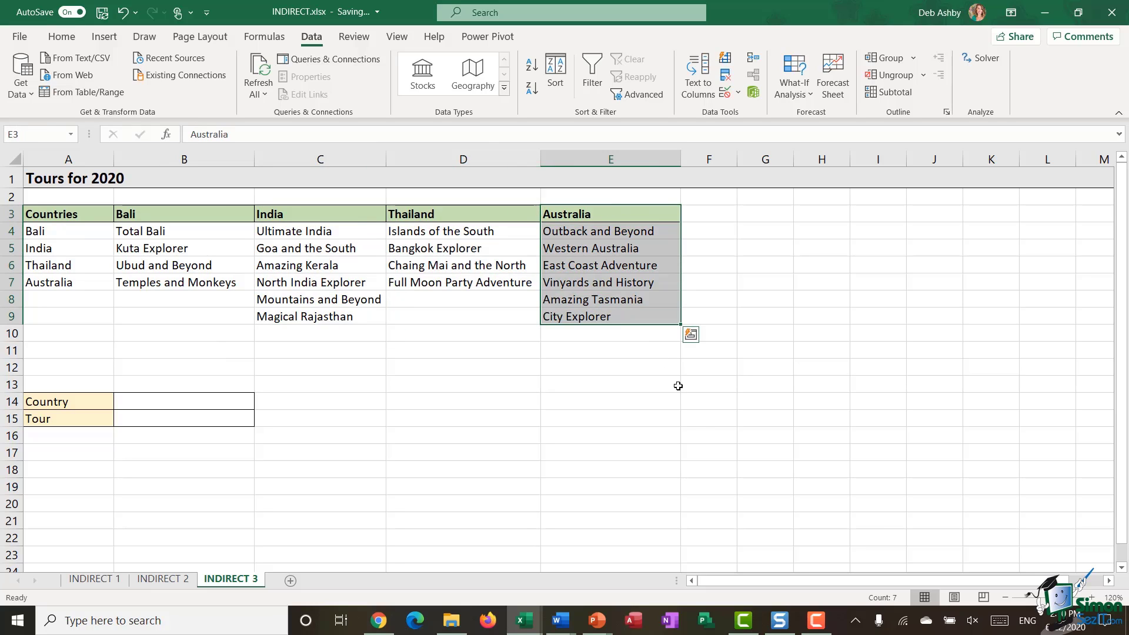
pyautogui.click(71, 134)
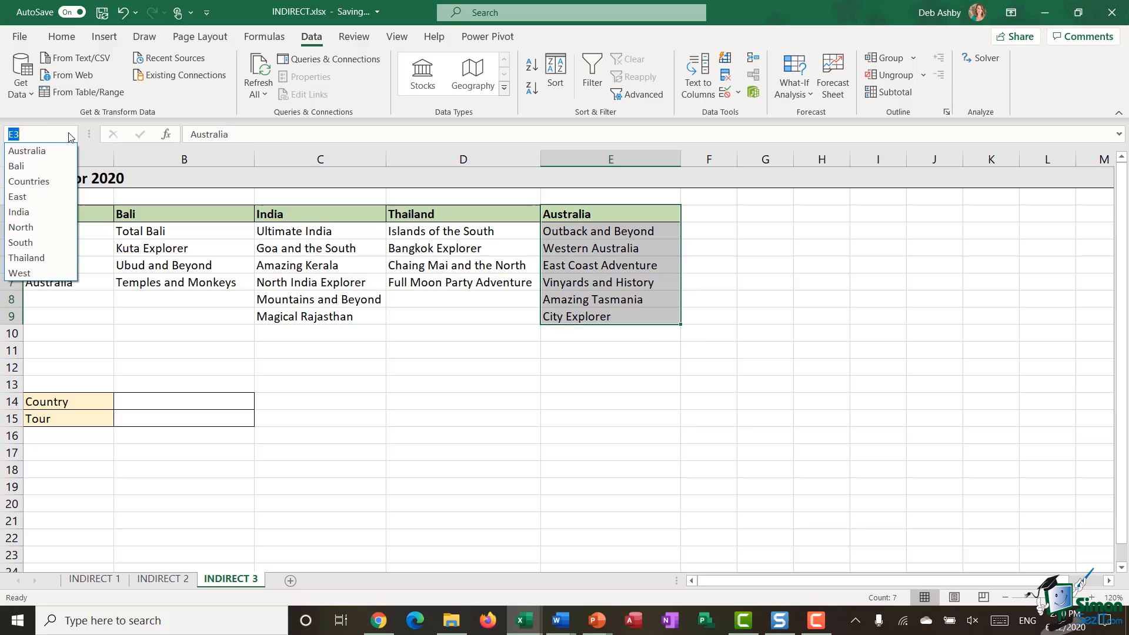
pyautogui.click(26, 168)
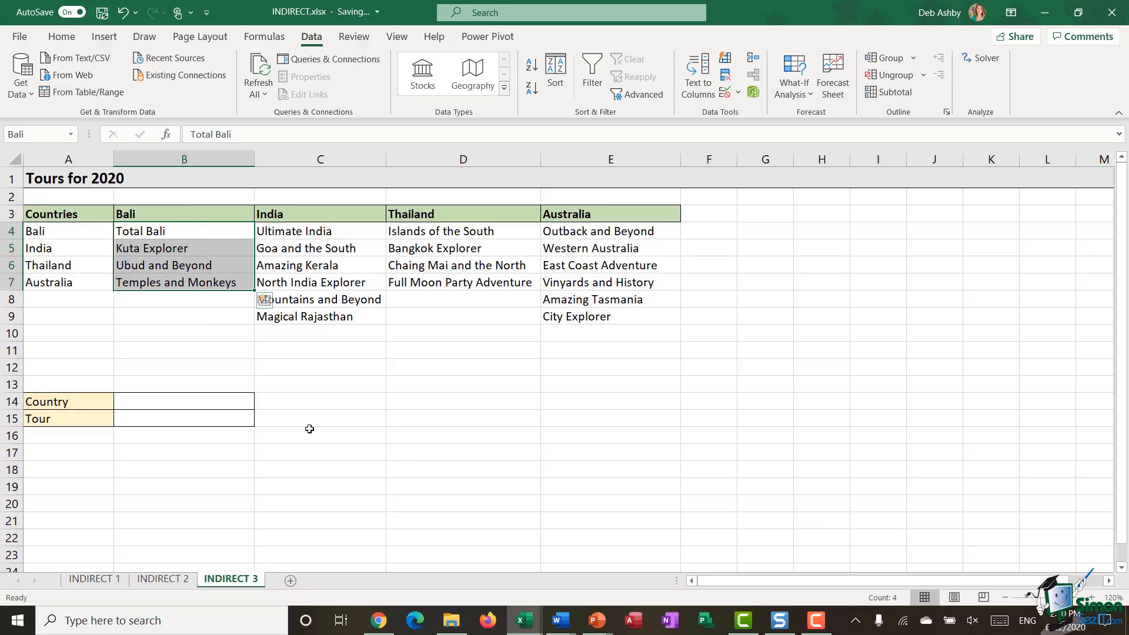
pyautogui.click(403, 413)
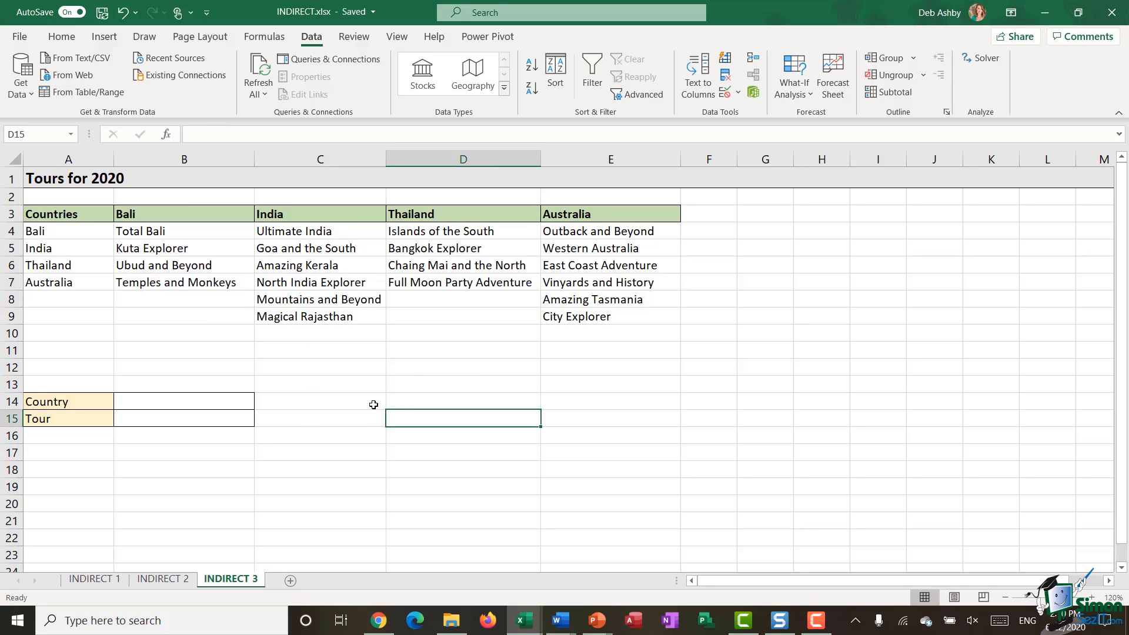
pyautogui.click(170, 403)
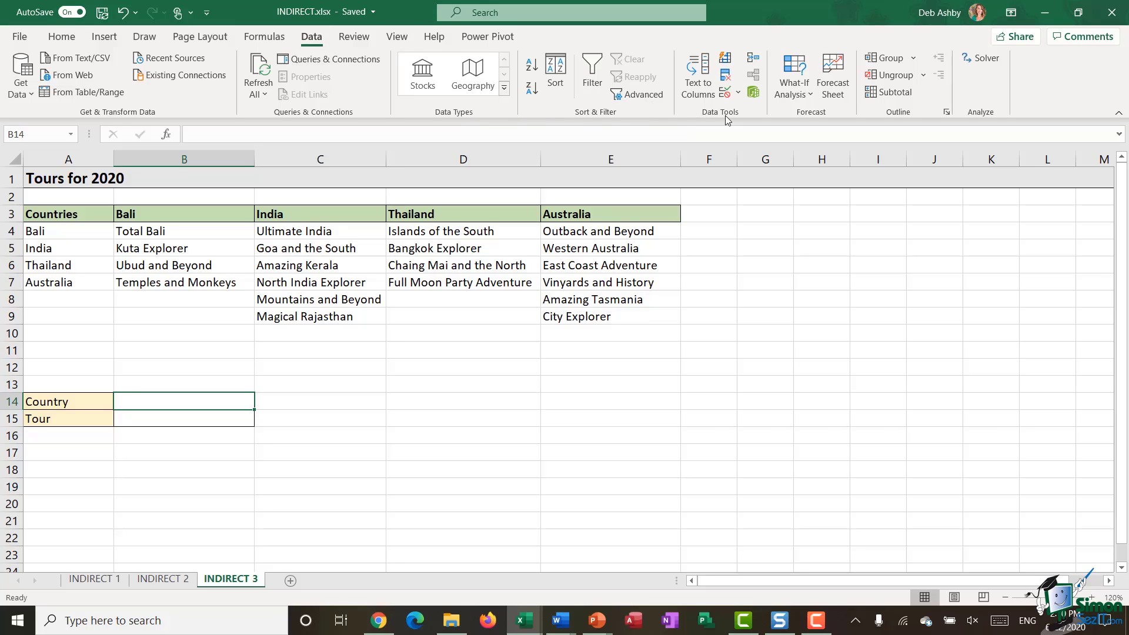
# Add list data validation to the Country cell B14 with the source =Countries.
pyautogui.click(739, 92)
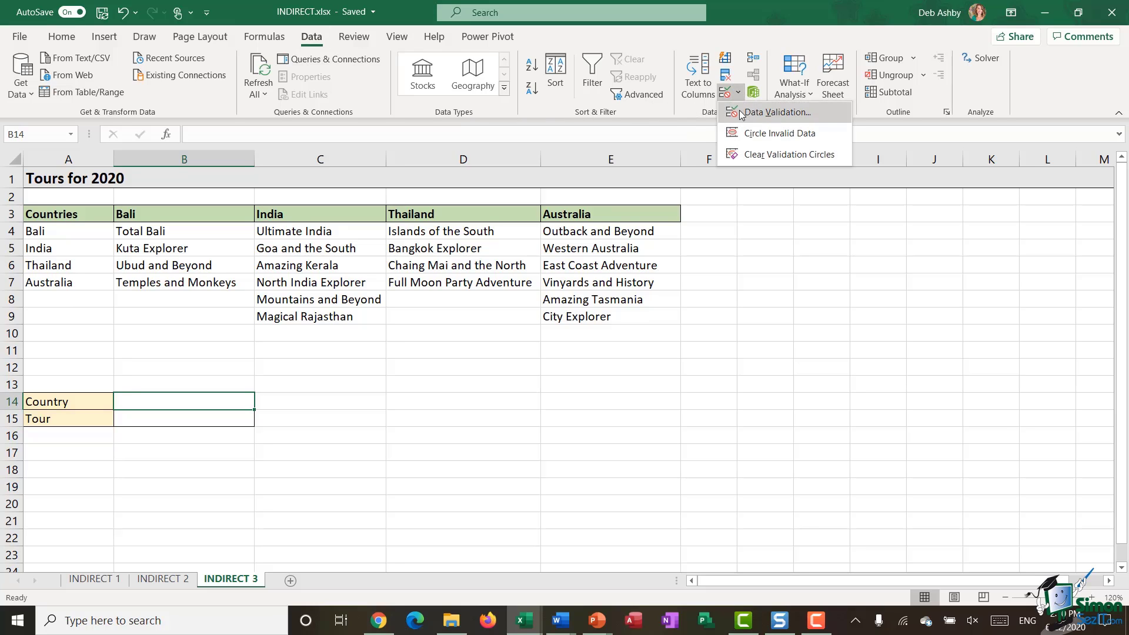
pyautogui.click(741, 114)
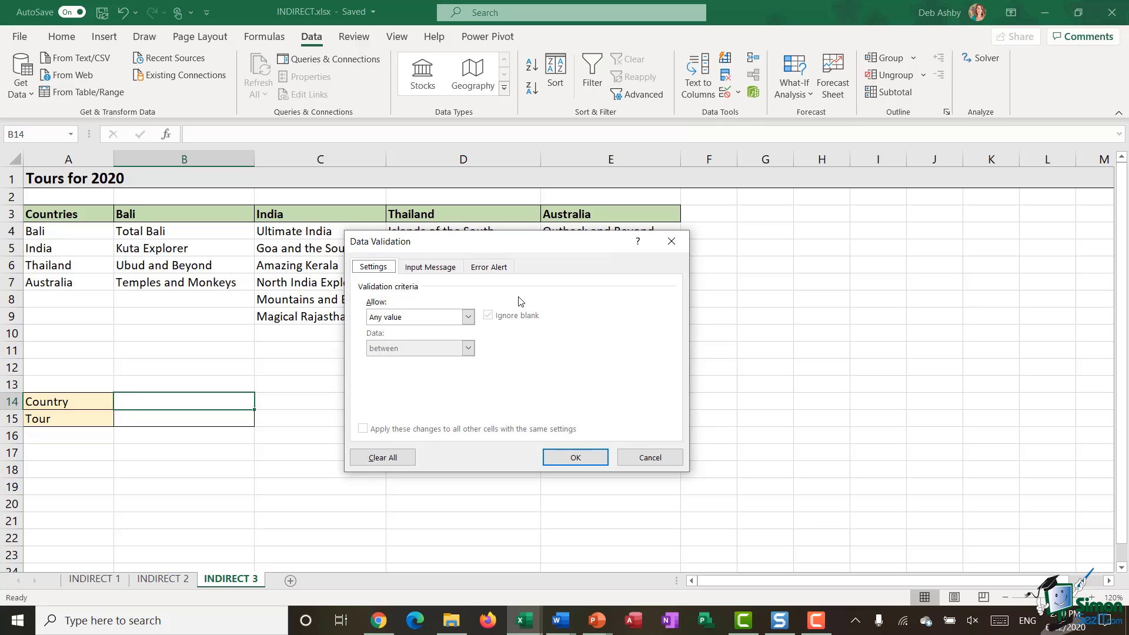
pyautogui.click(468, 317)
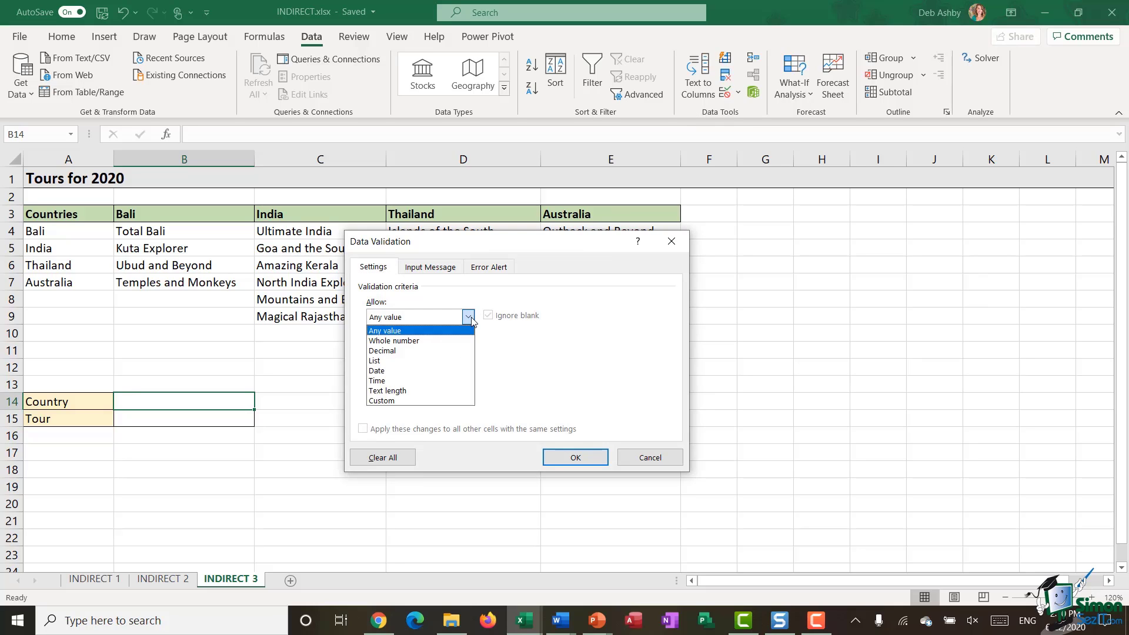
pyautogui.click(389, 362)
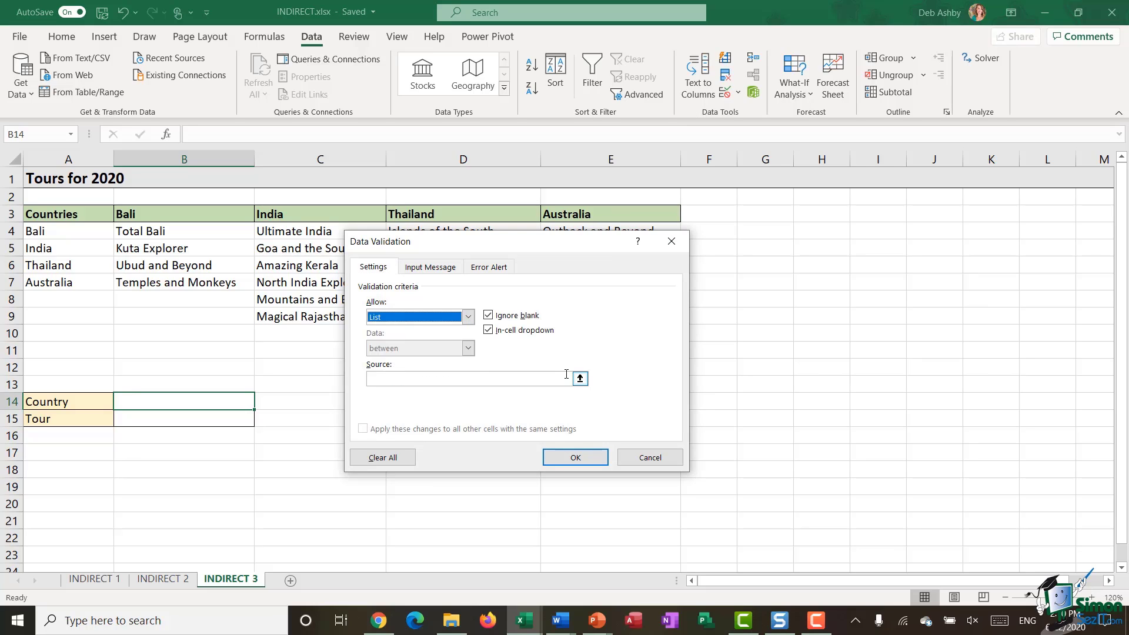
pyautogui.click(458, 383)
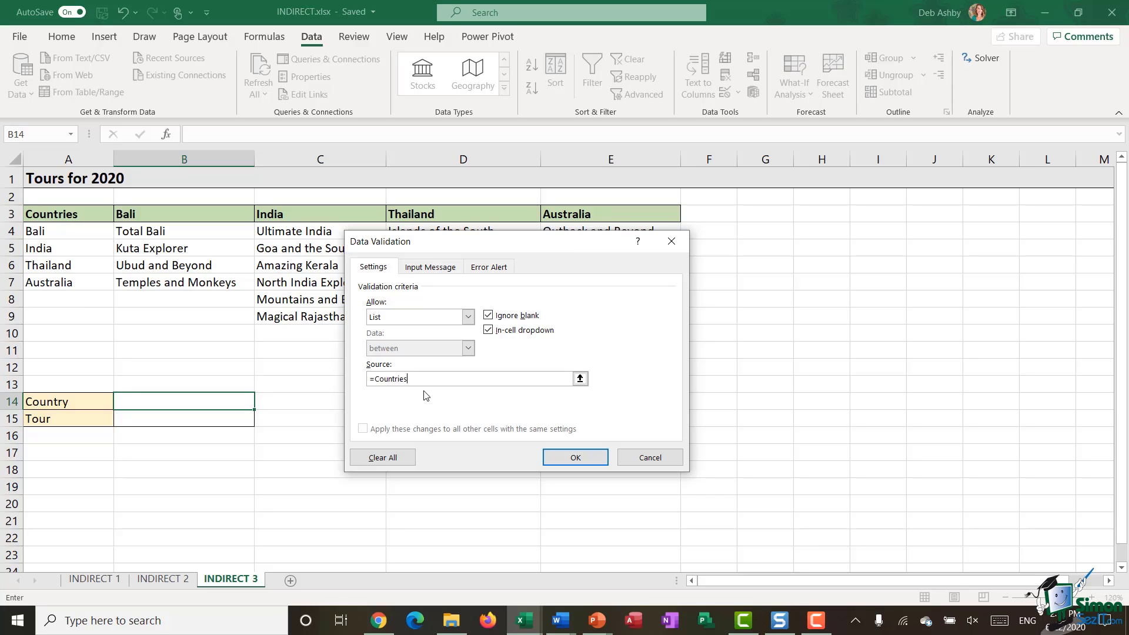
pyautogui.click(607, 465)
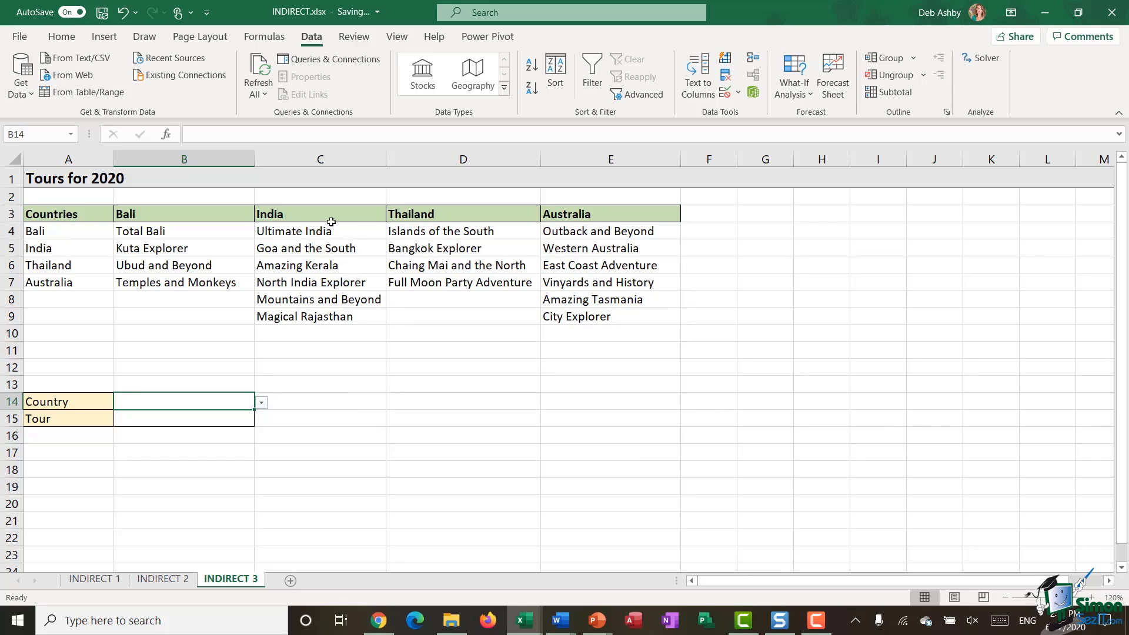
# Choose Thailand as the Country in B14 and review the Thailand tours in D3:D7.
pyautogui.click(261, 403)
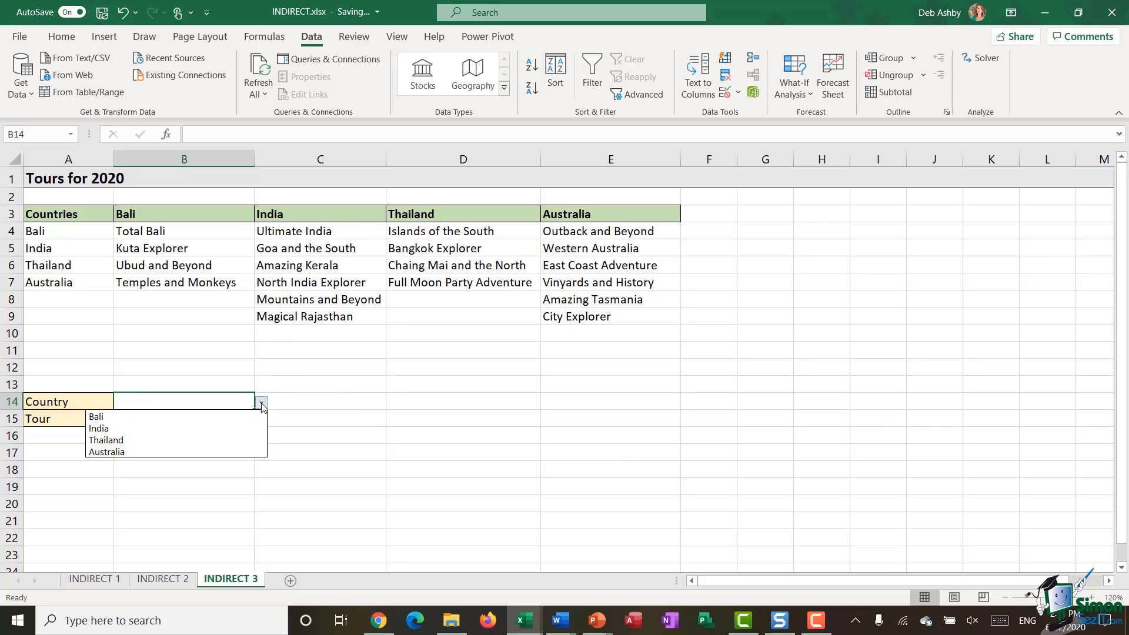
pyautogui.click(137, 445)
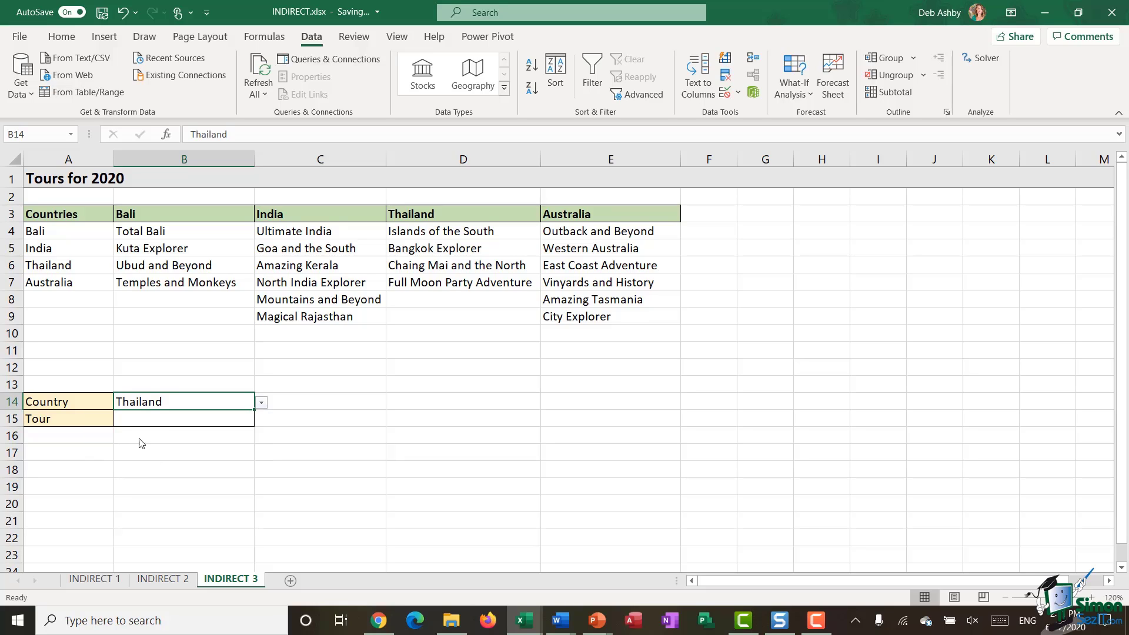
pyautogui.click(145, 420)
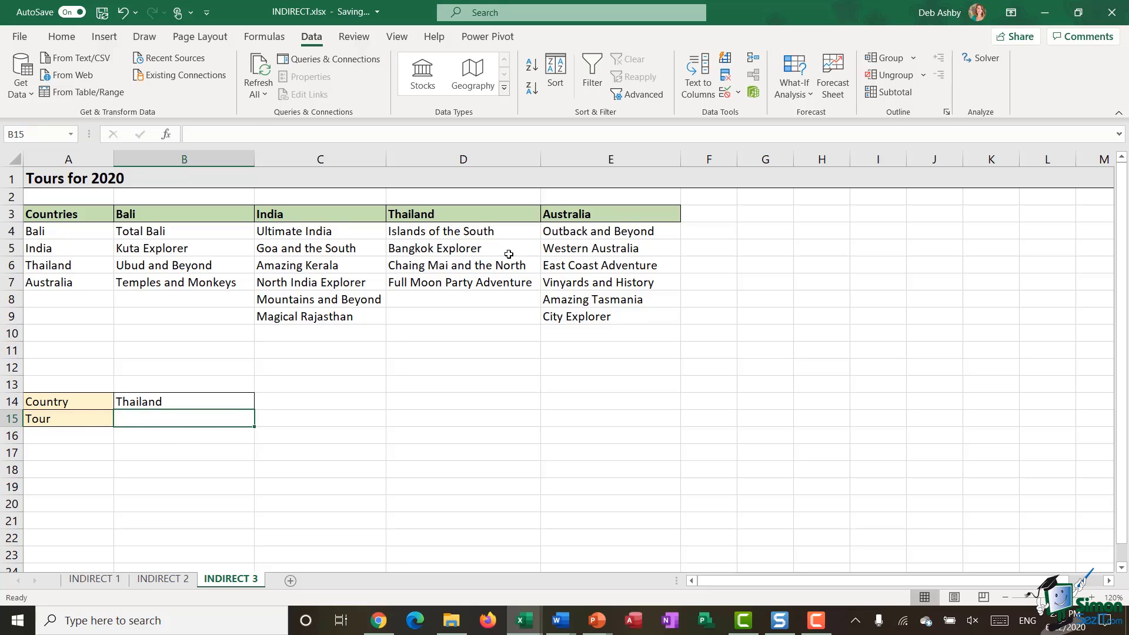
pyautogui.moveTo(471, 214); pyautogui.dragTo(454, 280)
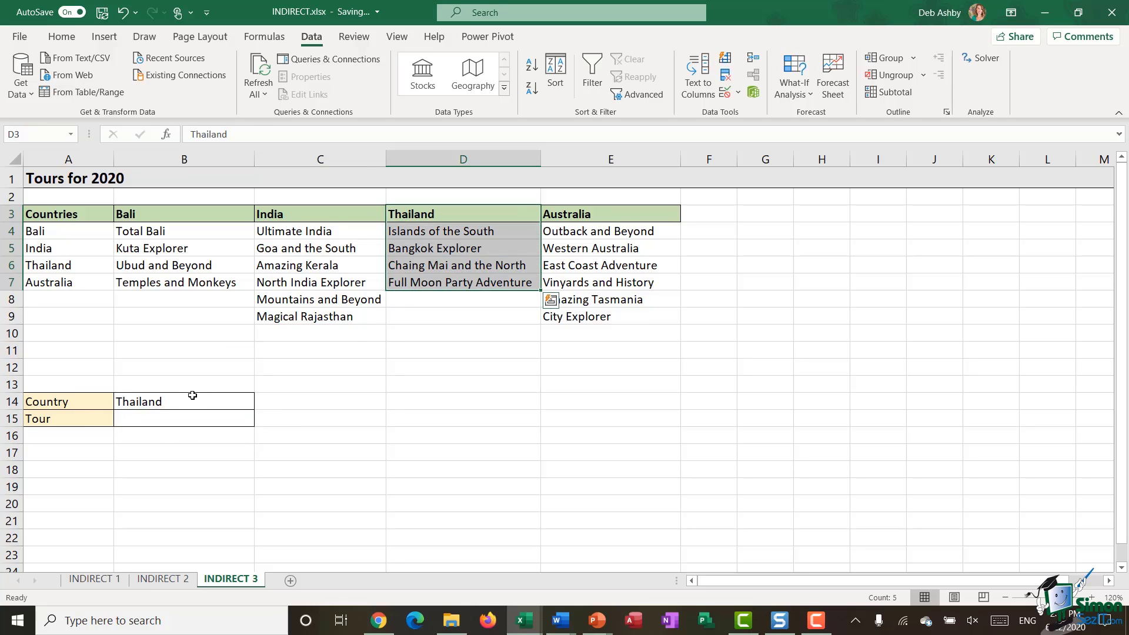
pyautogui.click(192, 397)
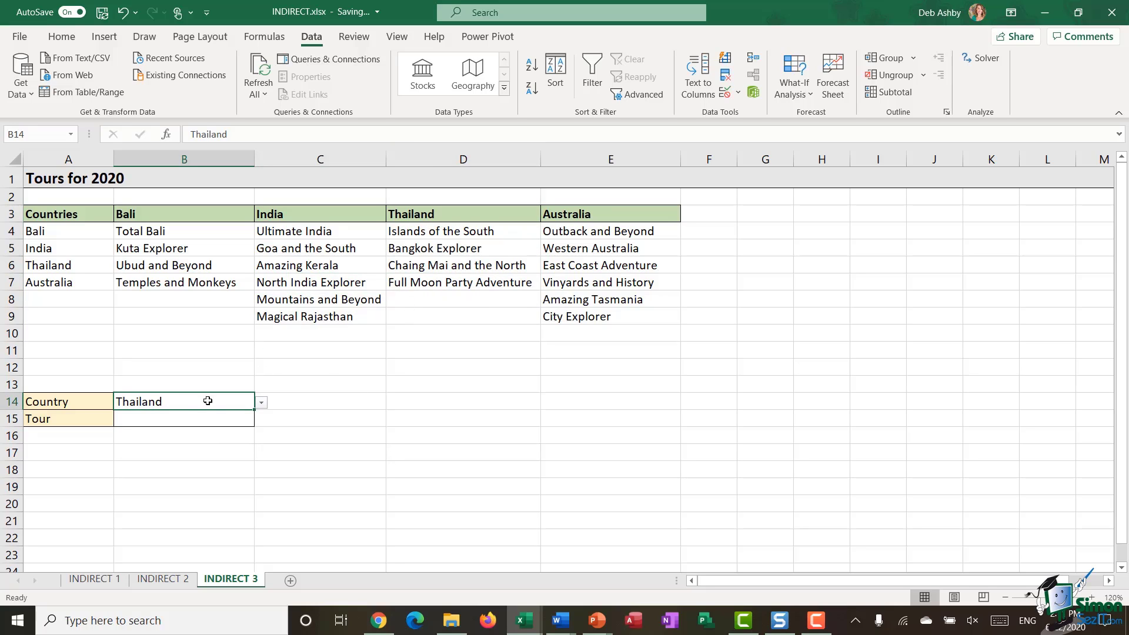
# Add list data validation to the Tour cell B15 with the source =INDIRECT($B$14).
pyautogui.click(193, 422)
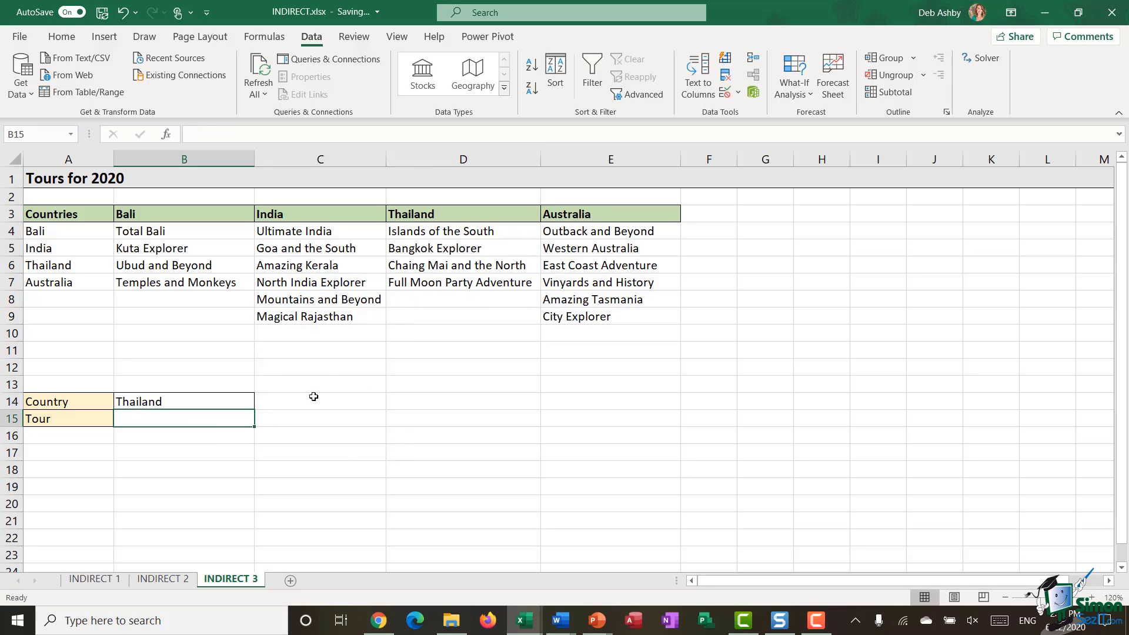
pyautogui.click(739, 93)
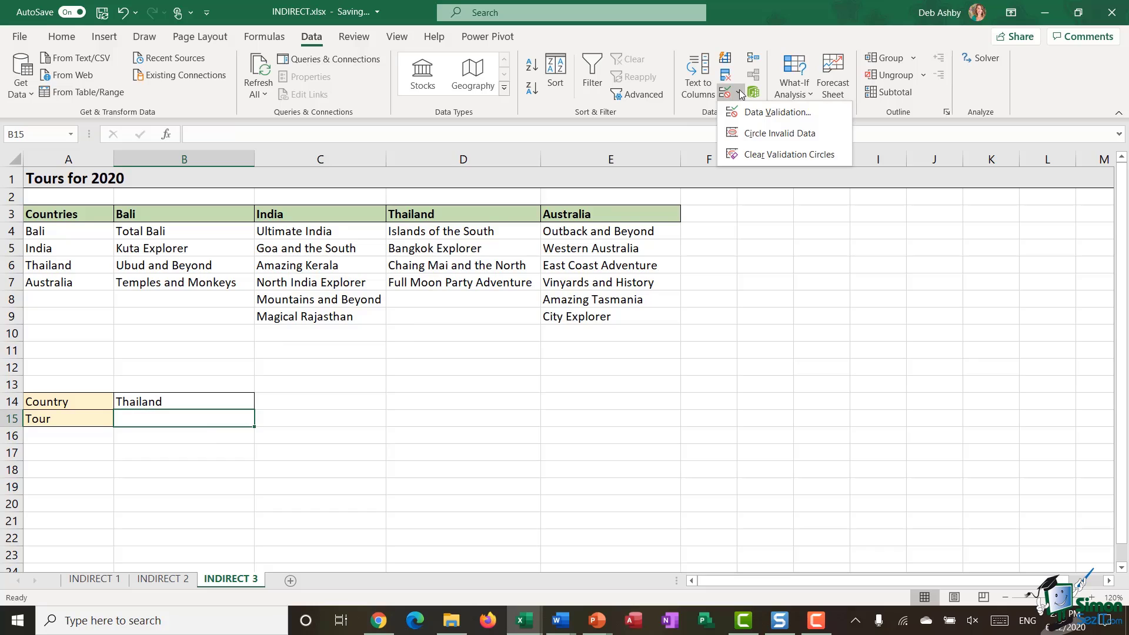
pyautogui.click(740, 115)
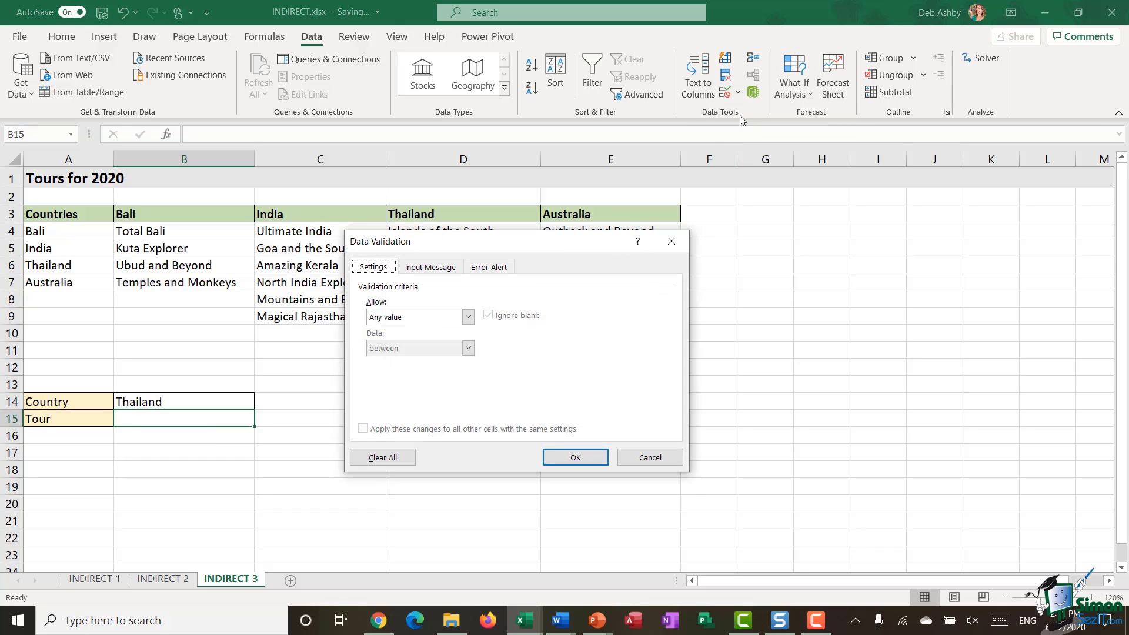
pyautogui.click(468, 317)
pyautogui.click(406, 362)
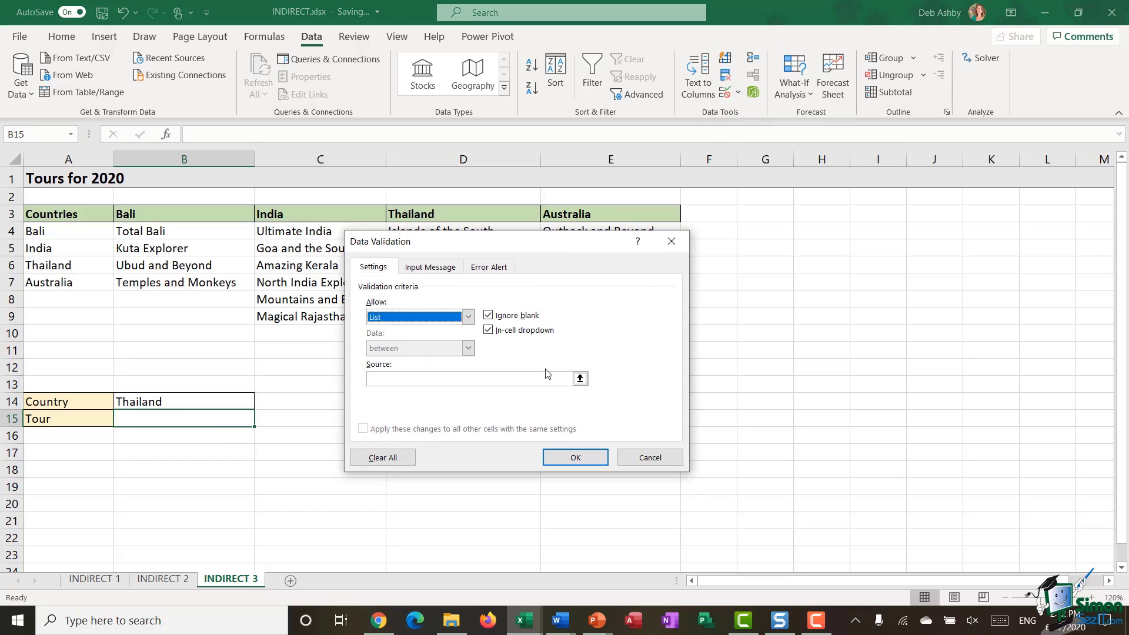
pyautogui.click(421, 383)
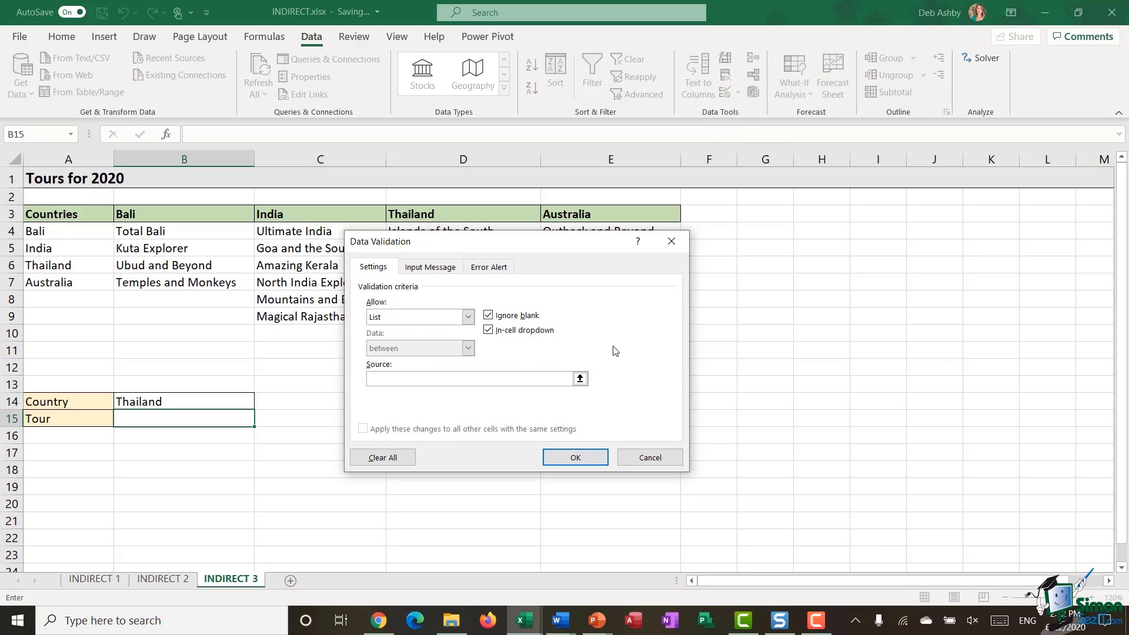
pyautogui.write('=INDIORECT(')
pyautogui.click(580, 379)
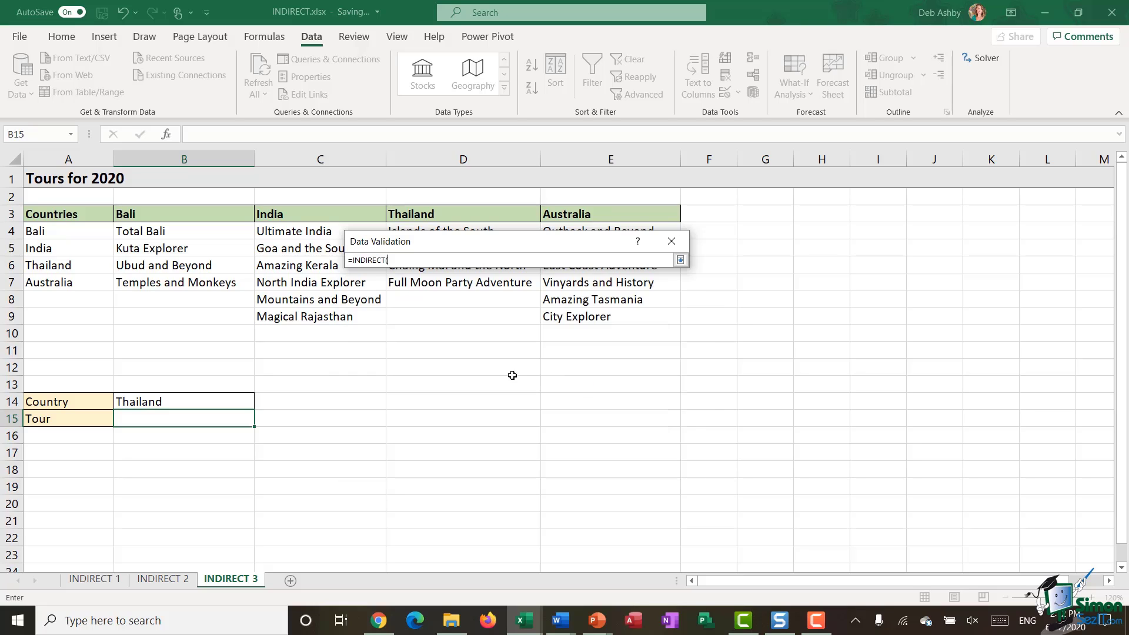
pyautogui.click(196, 402)
pyautogui.click(681, 260)
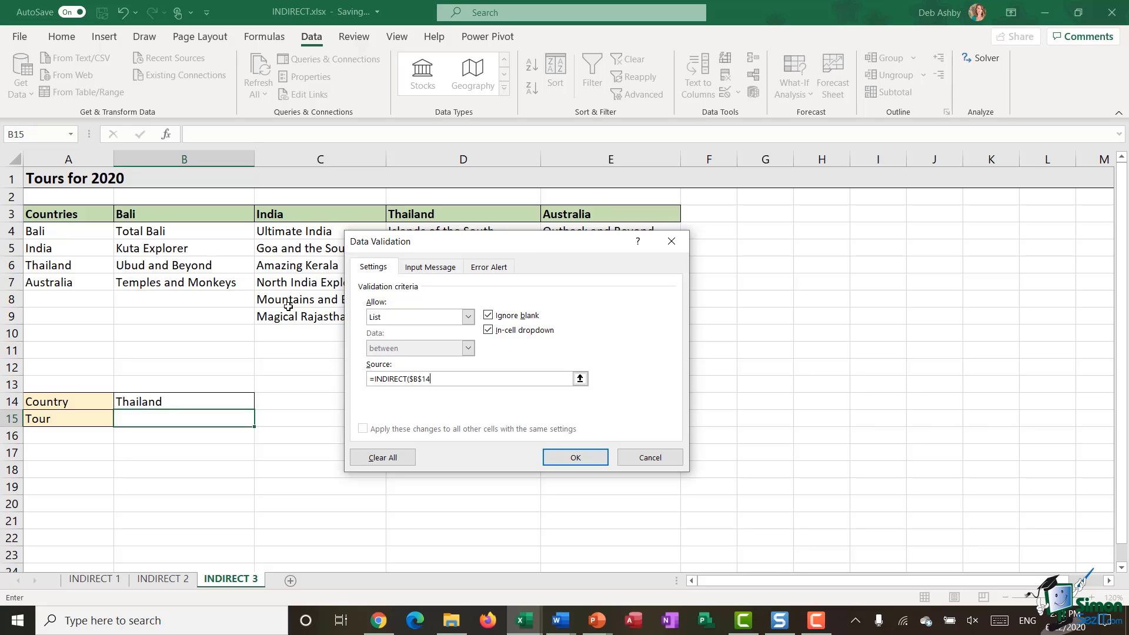
pyautogui.click(573, 458)
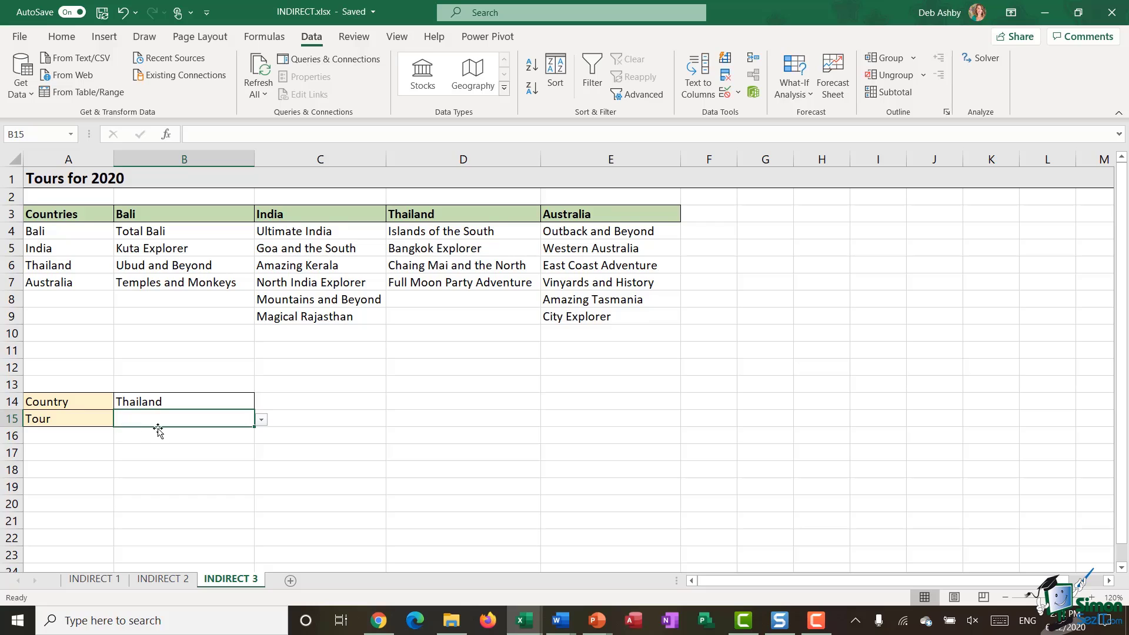
# Check the Tour choices in B15 for Thailand, and again after changing the Country in B14 to Bali.
pyautogui.click(261, 421)
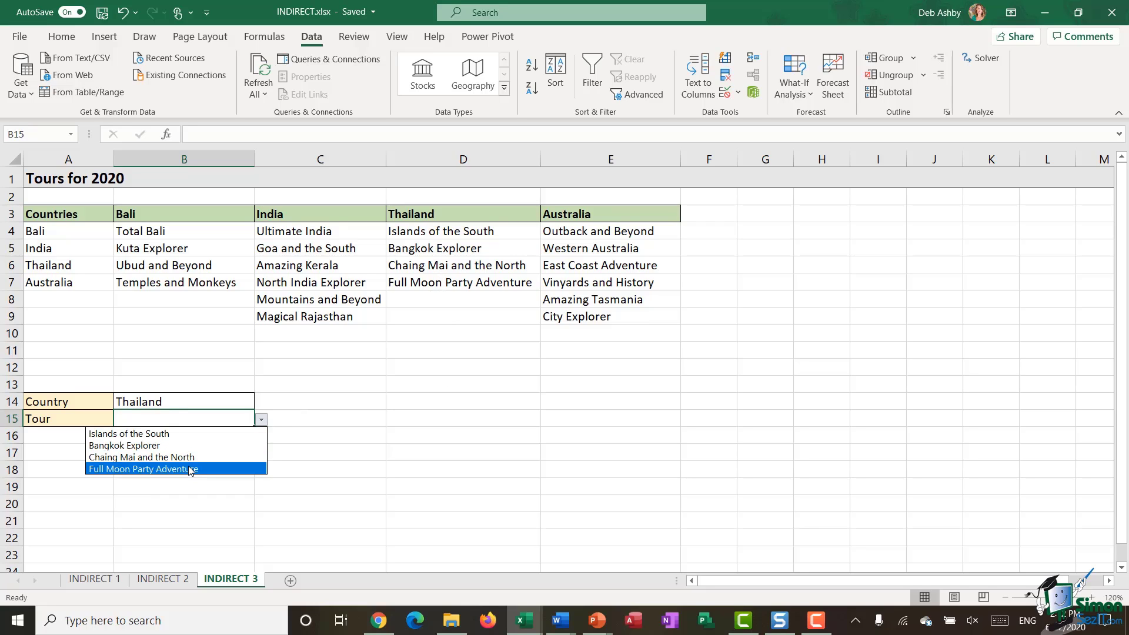
pyautogui.click(231, 402)
pyautogui.click(261, 403)
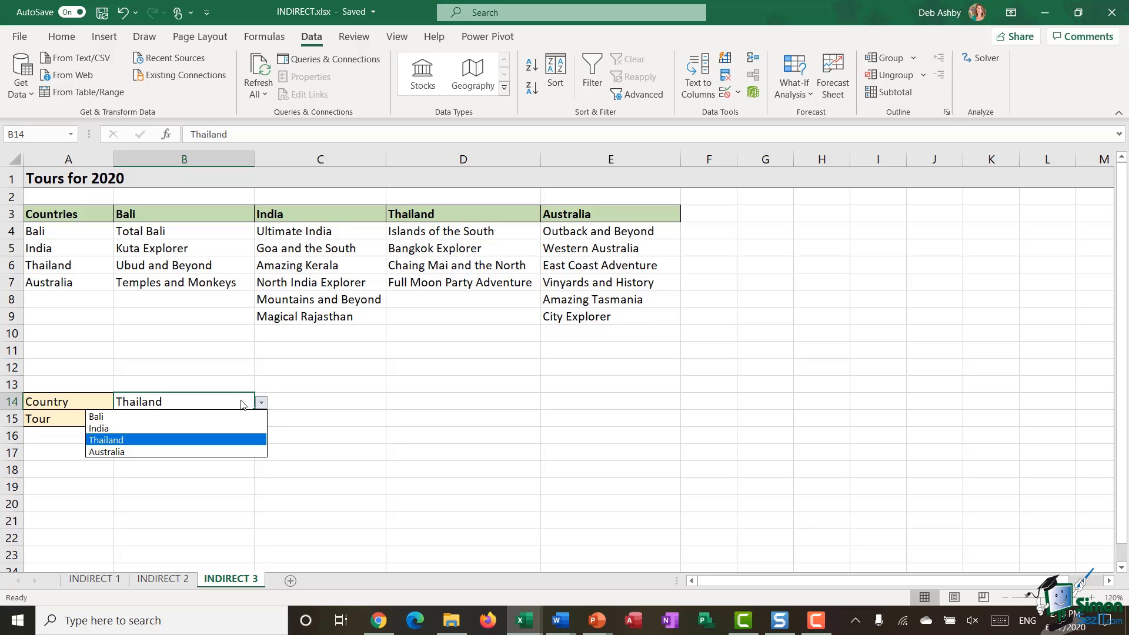
pyautogui.click(143, 419)
pyautogui.click(231, 422)
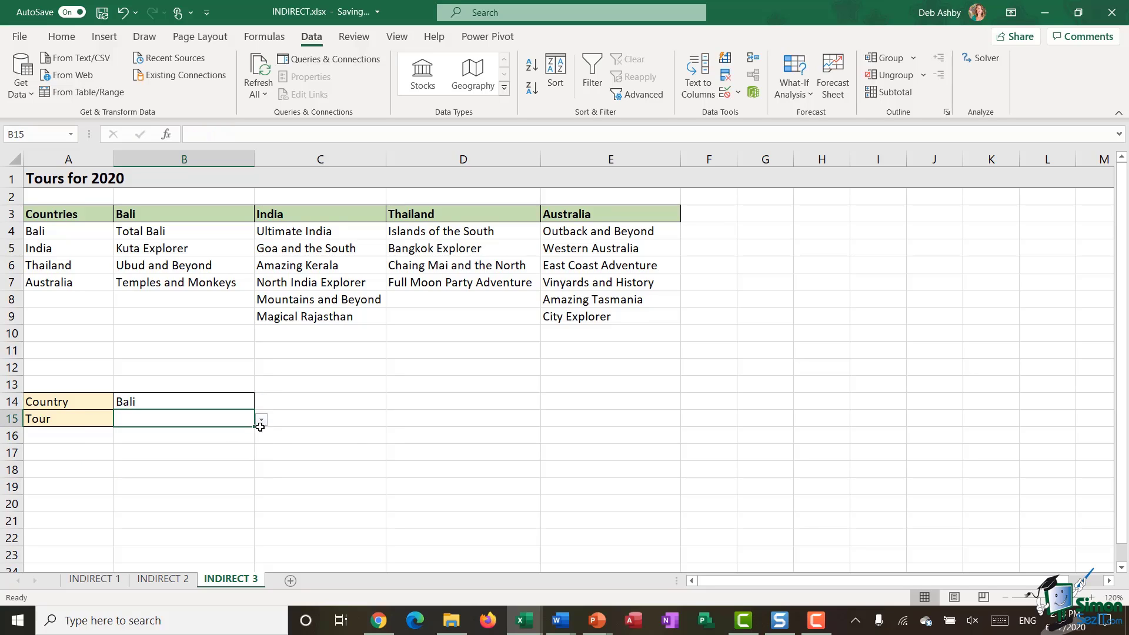
pyautogui.click(262, 422)
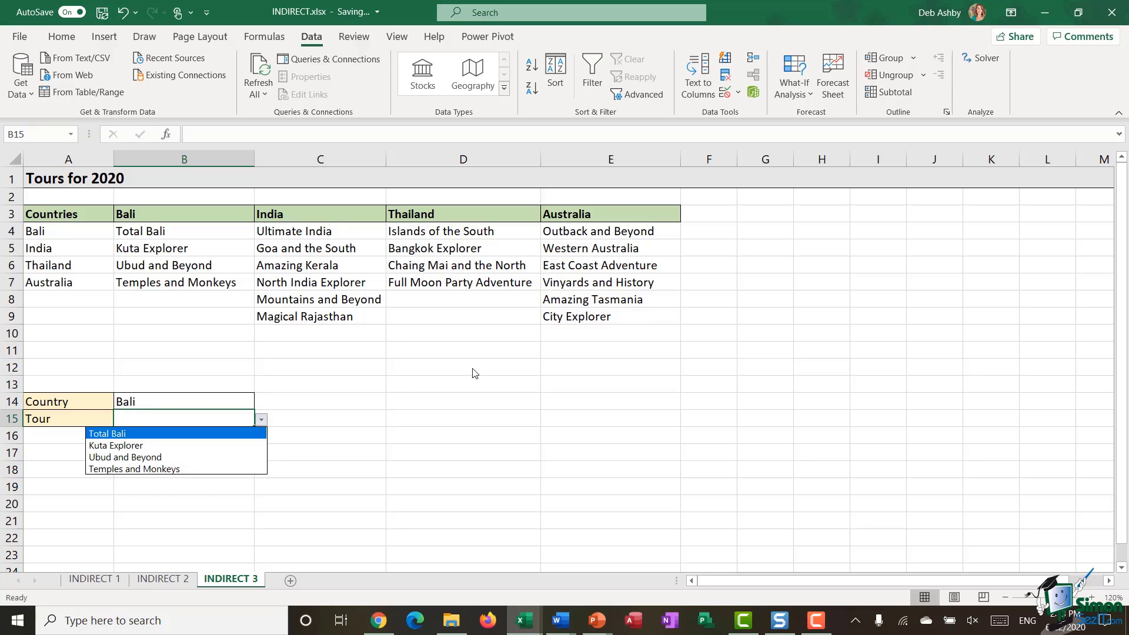
pyautogui.click(453, 371)
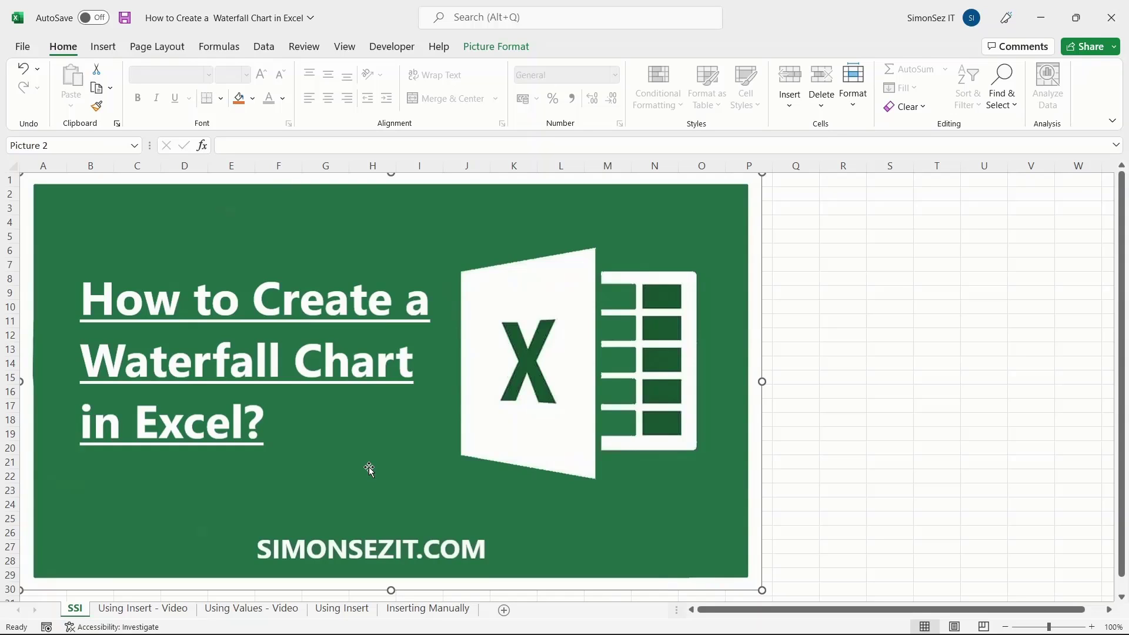
# On the Using Insert - Video sheet of the waterfall chart workbook, insert a Waterfall chart from the Month and Sales Flow data in A5:B18.
pyautogui.click(156, 612)
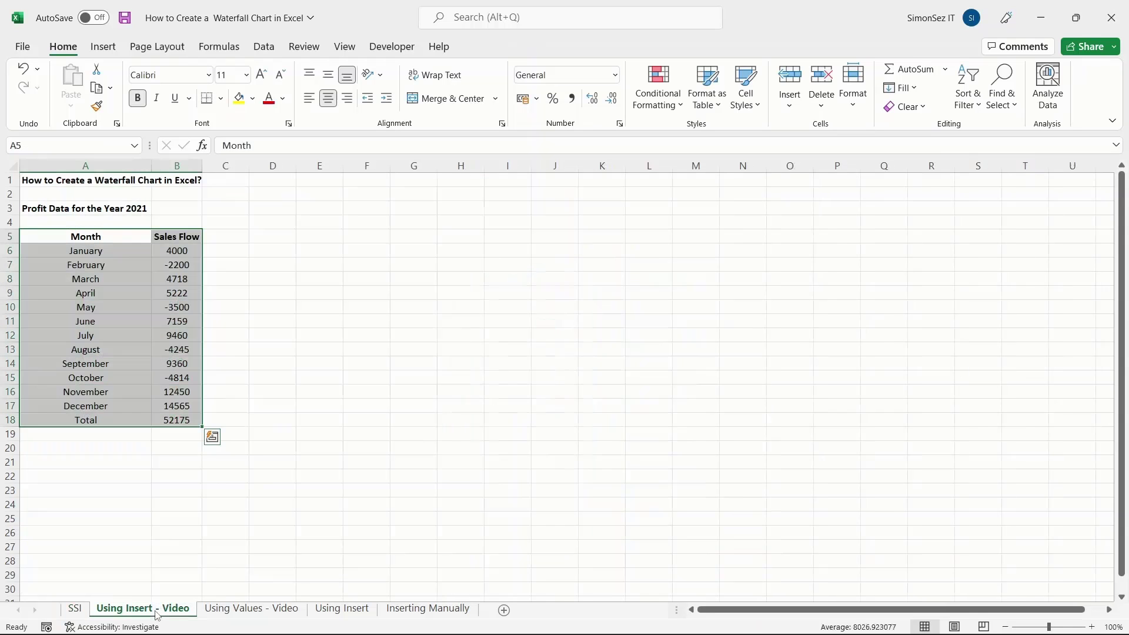
pyautogui.click(243, 476)
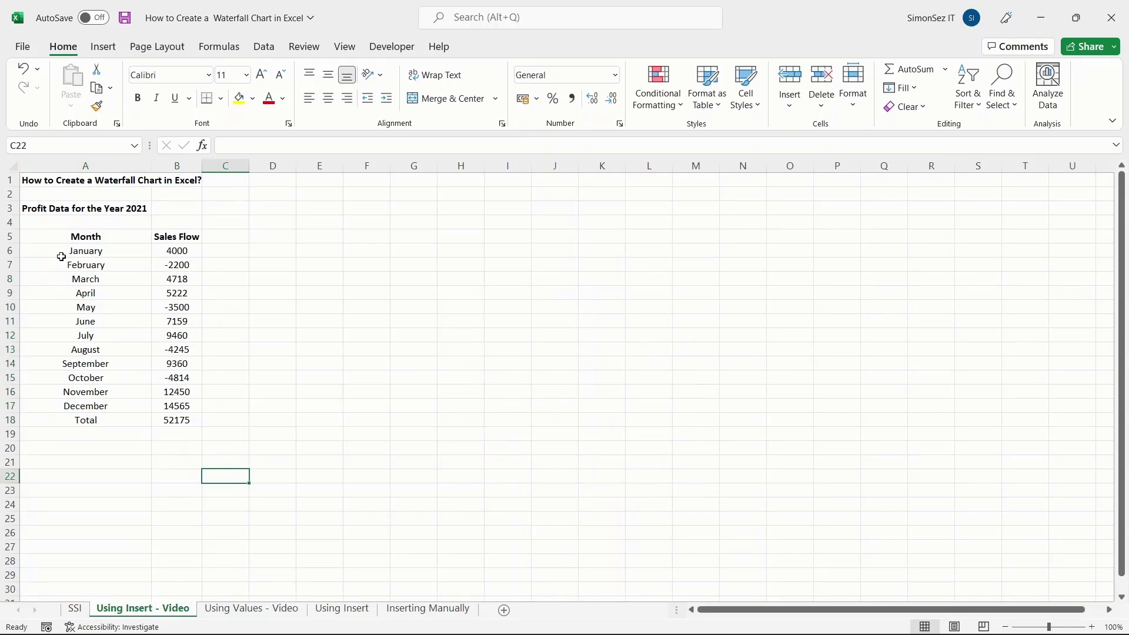
pyautogui.moveTo(75, 238); pyautogui.dragTo(180, 421)
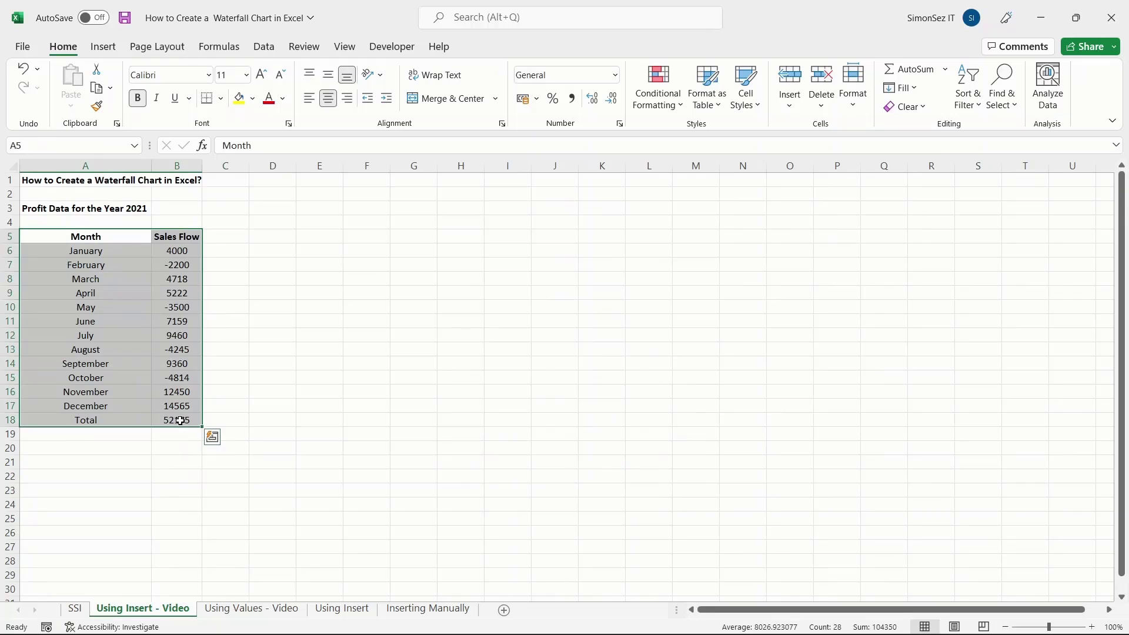
pyautogui.click(104, 47)
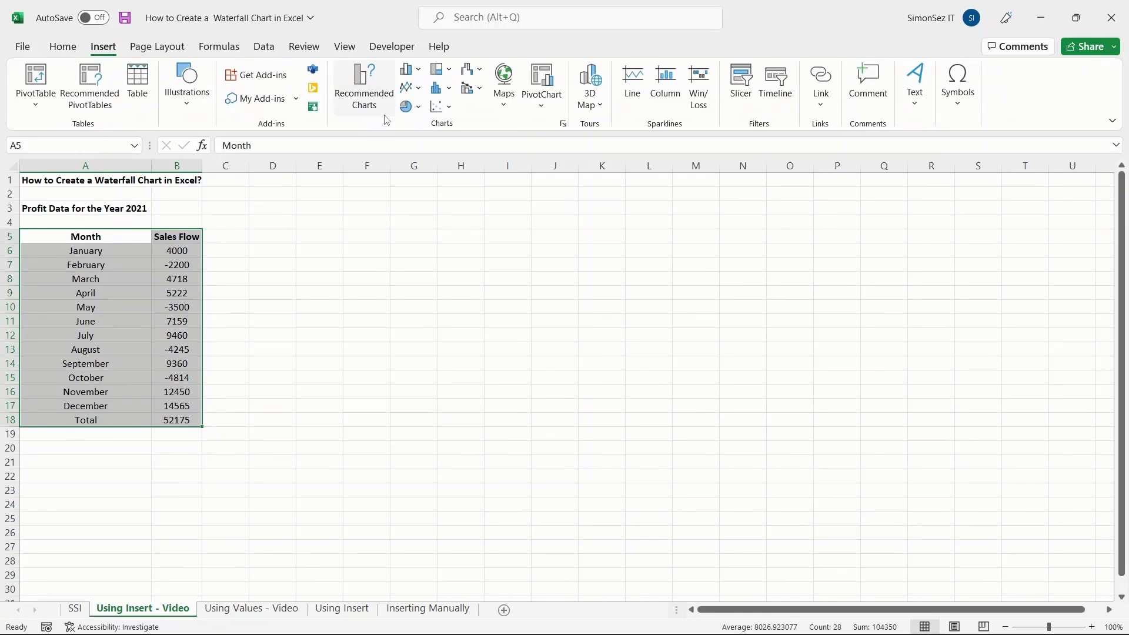
pyautogui.click(472, 69)
pyautogui.click(477, 119)
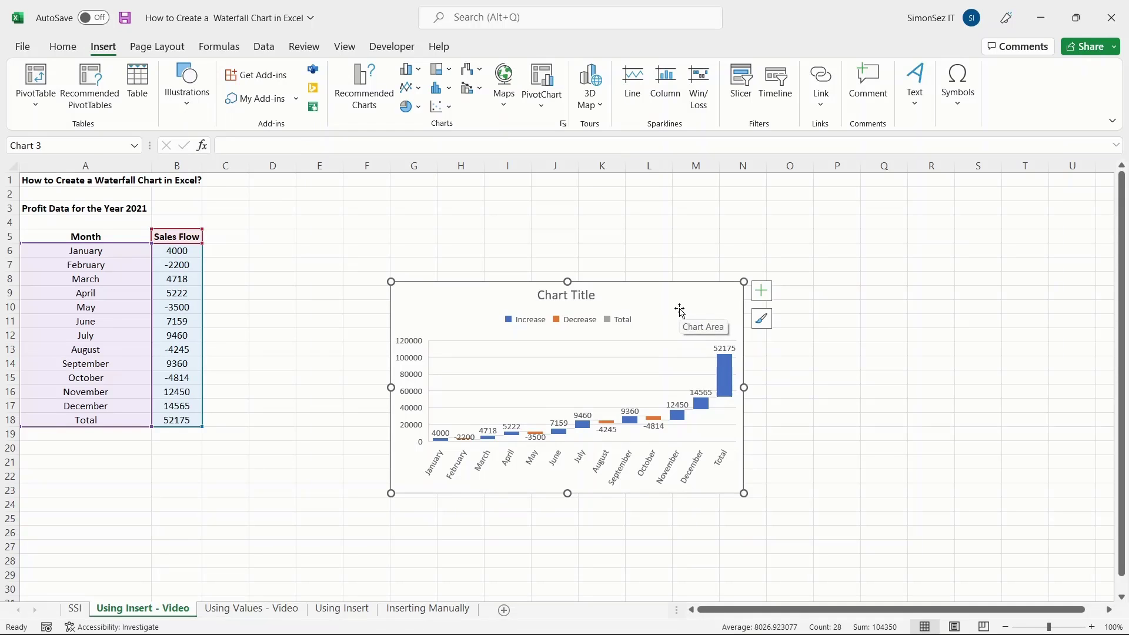
# Enlarge the waterfall chart to cover about columns E to Q and rows 4 to 28.
pyautogui.moveTo(744, 282); pyautogui.dragTo(809, 210)
pyautogui.moveTo(806, 493); pyautogui.dragTo(915, 539)
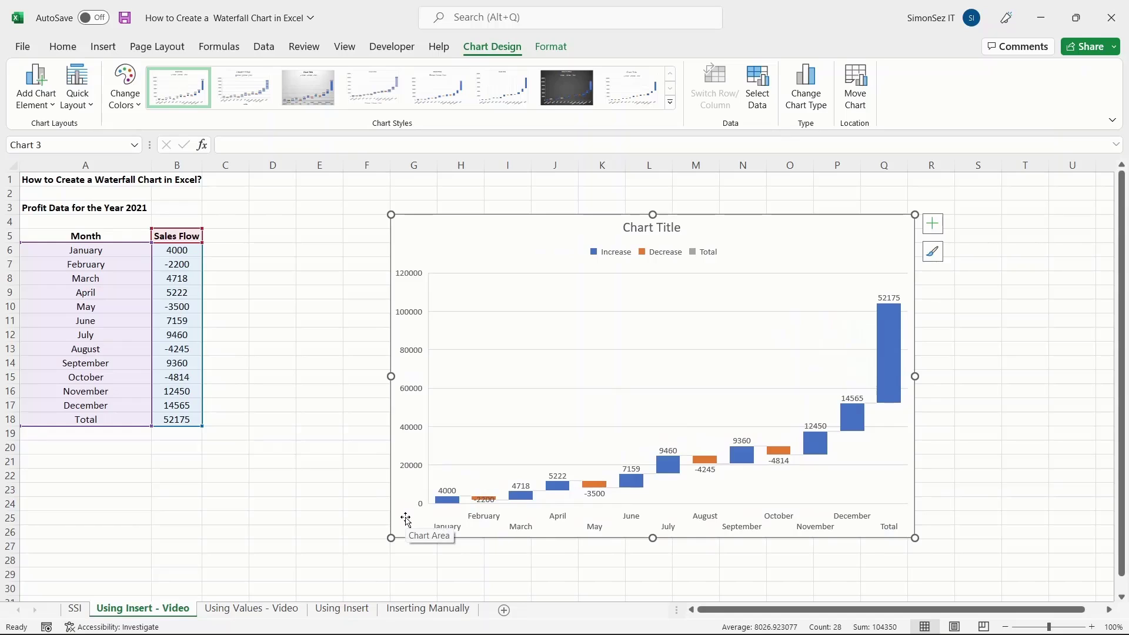
pyautogui.moveTo(391, 538); pyautogui.dragTo(303, 568)
# Set the Total column of the waterfall chart as a total, then close its formatting options and deselect the chart.
pyautogui.doubleClick(887, 379)
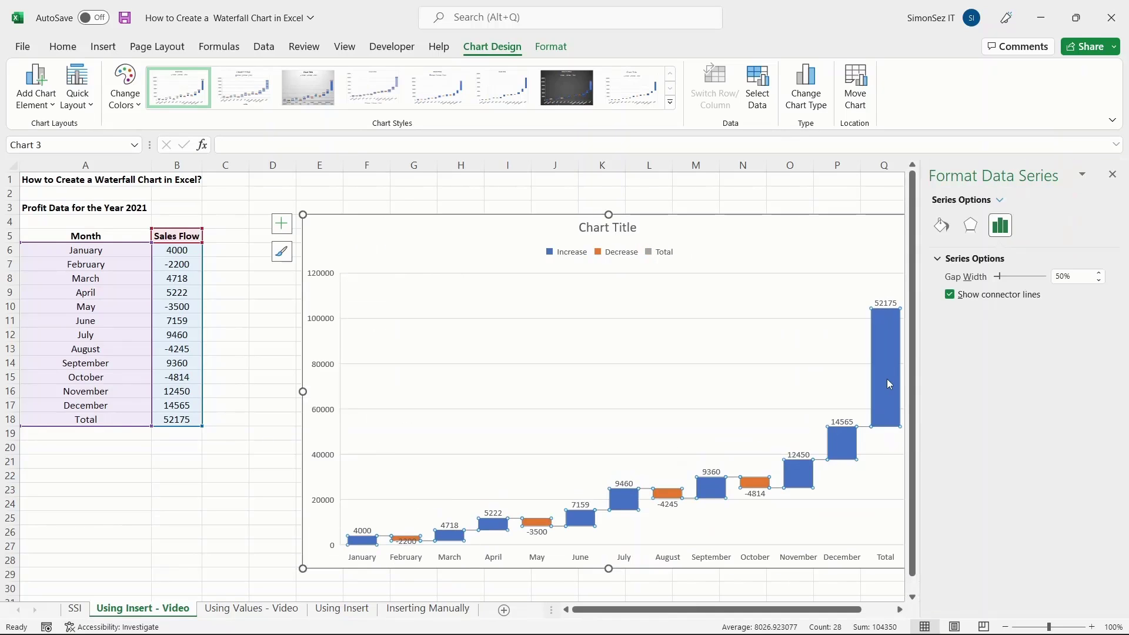
pyautogui.click(887, 379)
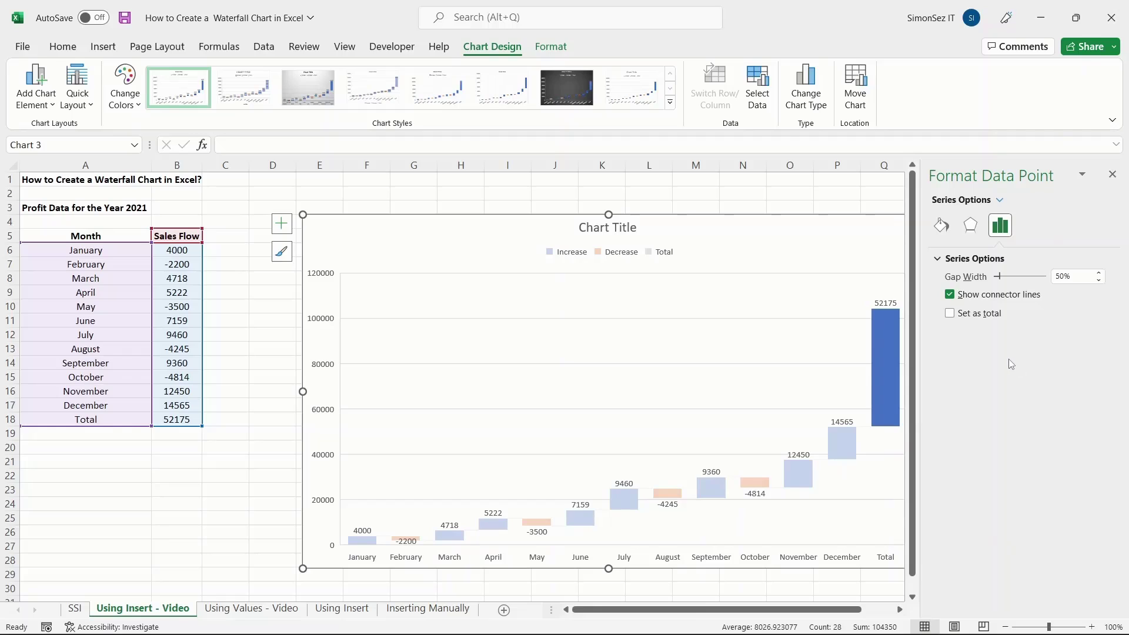
pyautogui.click(951, 314)
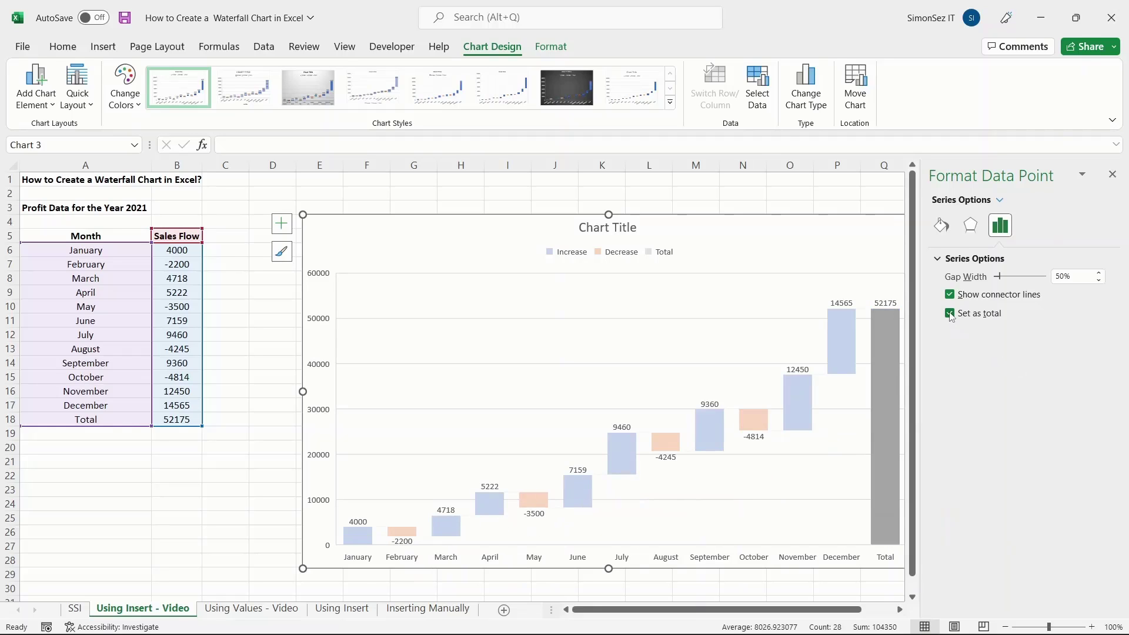
pyautogui.click(1113, 175)
pyautogui.click(258, 434)
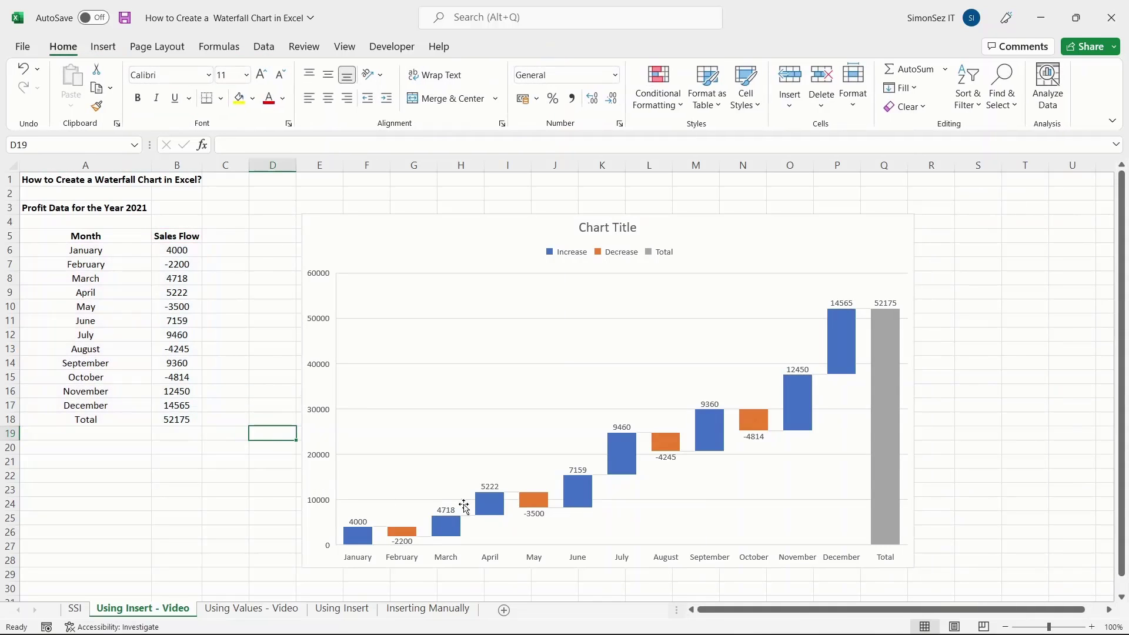
# On the Using Values - Video sheet, fill the Decrease formula from C6 and the Increase formula from D6 down to row 18.
pyautogui.click(241, 610)
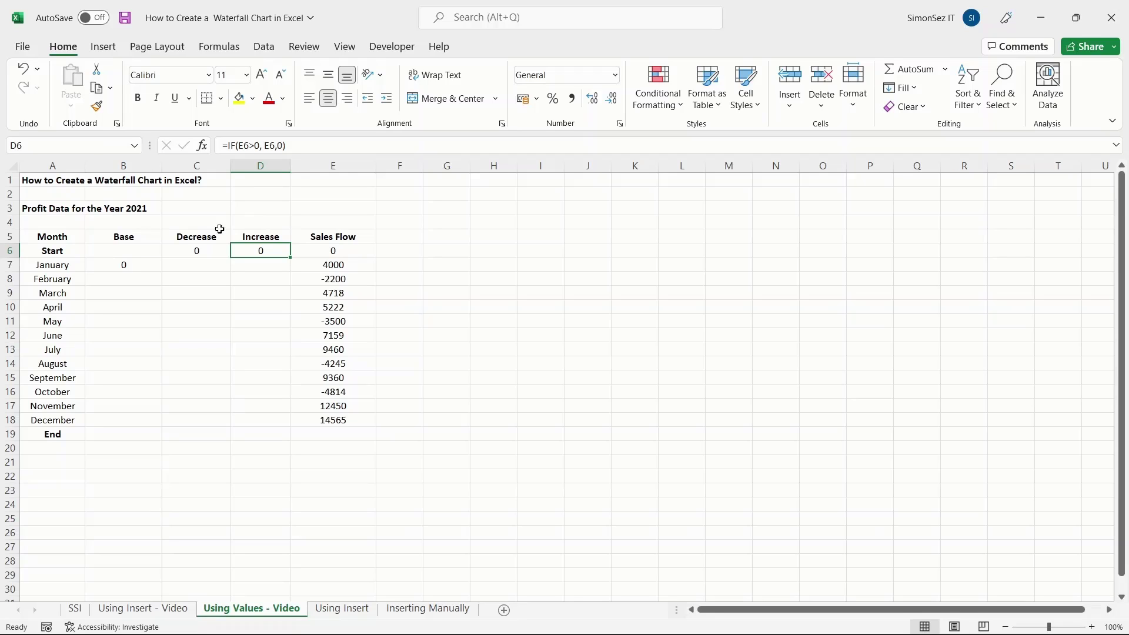
pyautogui.click(210, 251)
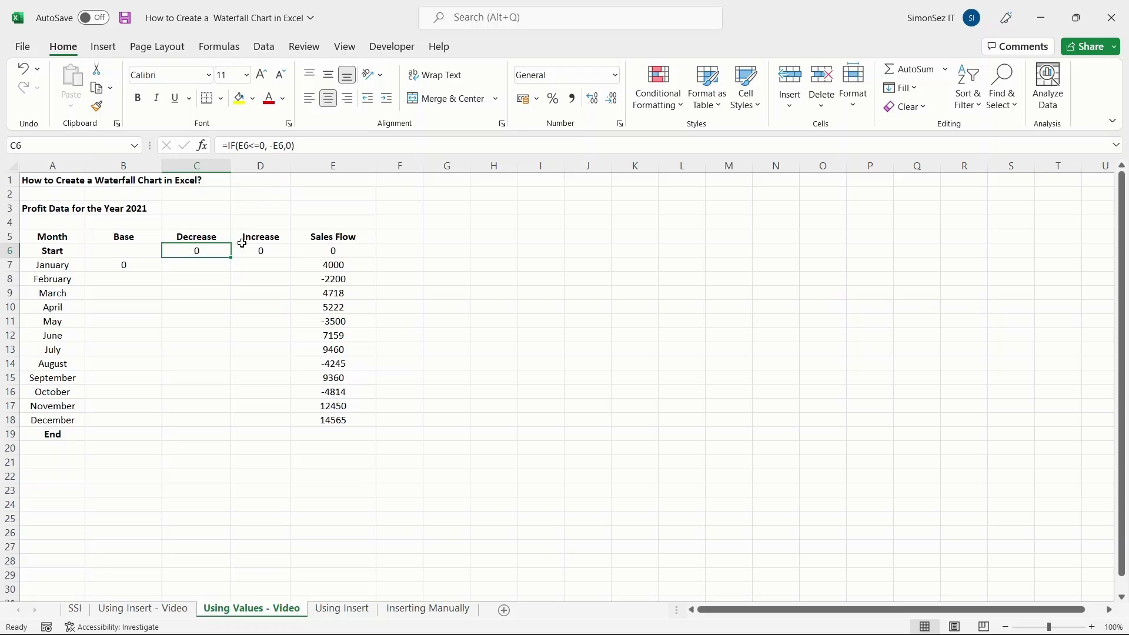
pyautogui.moveTo(231, 258); pyautogui.dragTo(229, 433)
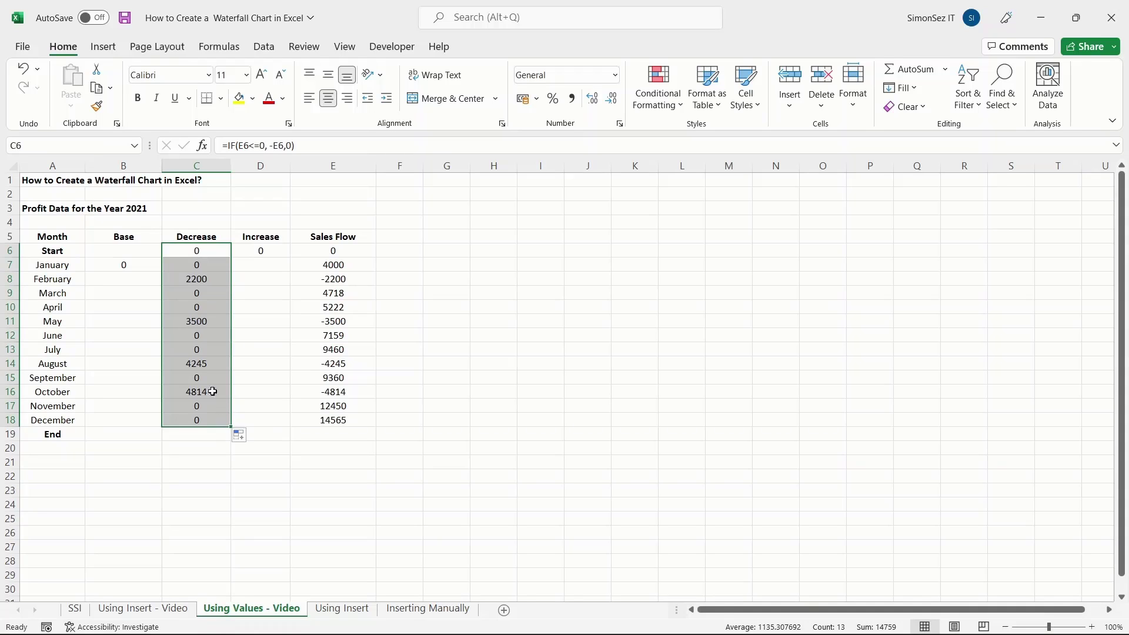
pyautogui.click(265, 249)
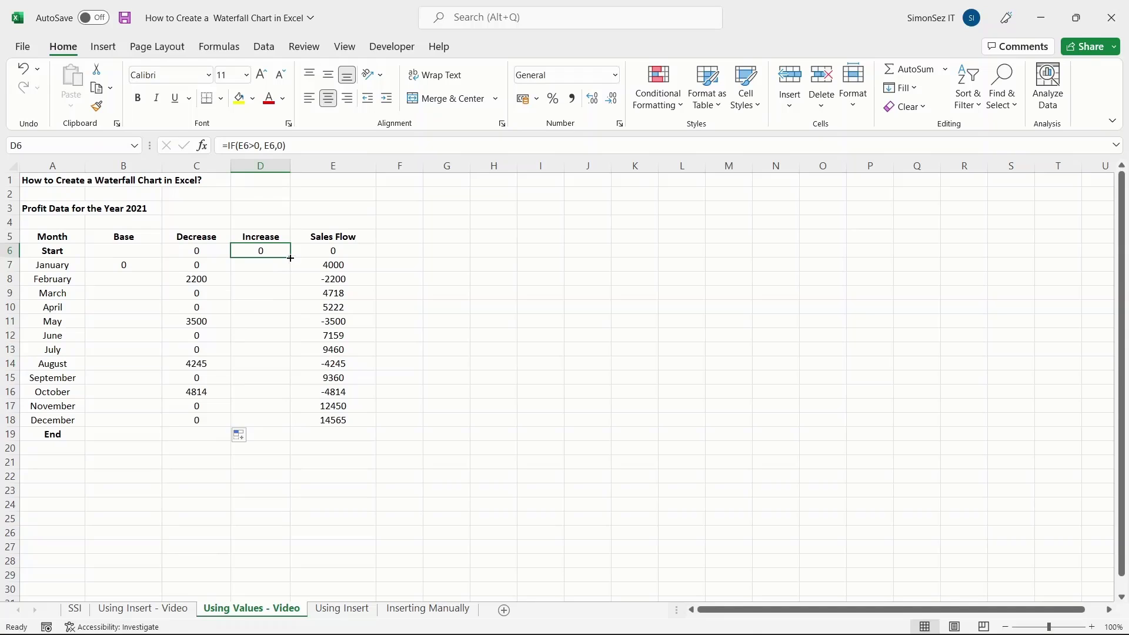
pyautogui.moveTo(290, 257); pyautogui.dragTo(300, 427)
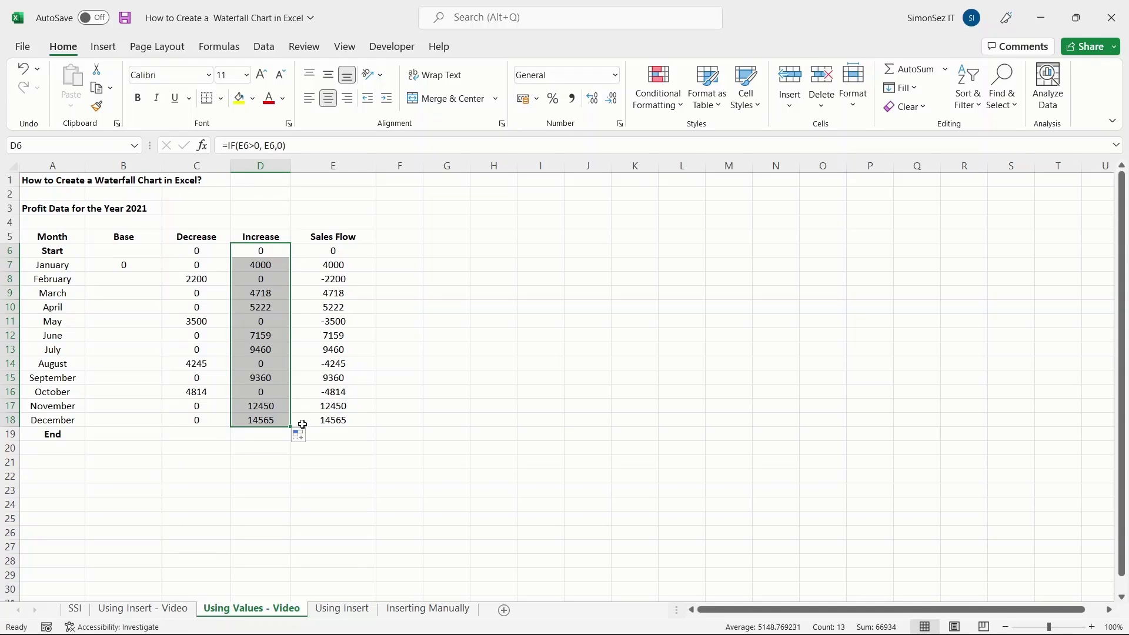
# Fill the Base formula from B7 down to the End row in B19, then deselect the range.
pyautogui.click(137, 265)
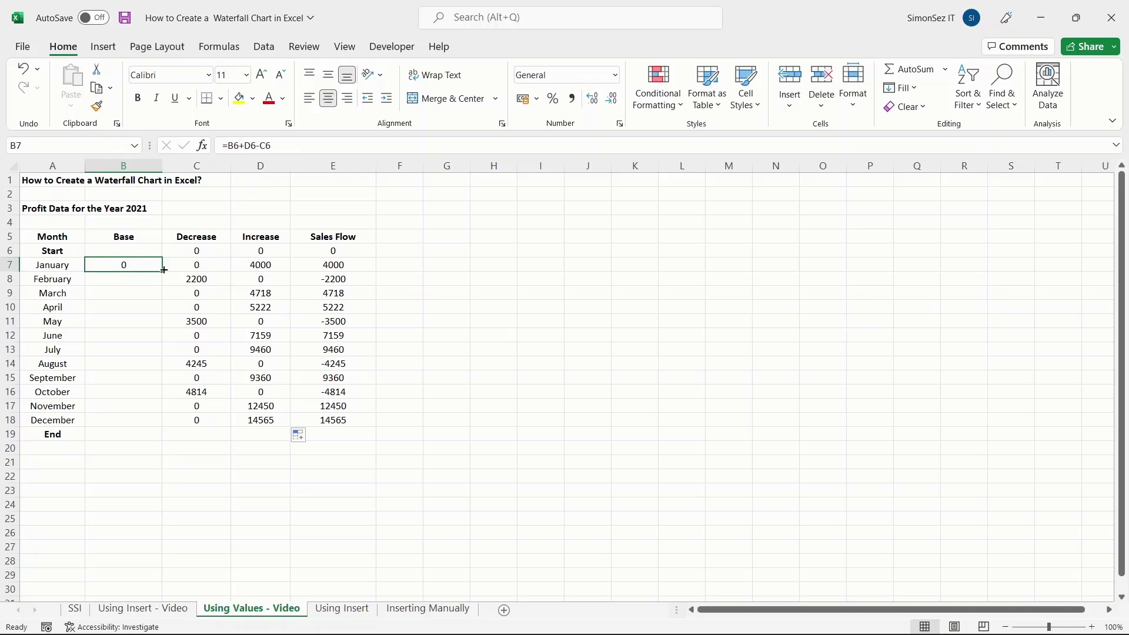
pyautogui.moveTo(164, 272); pyautogui.dragTo(165, 443)
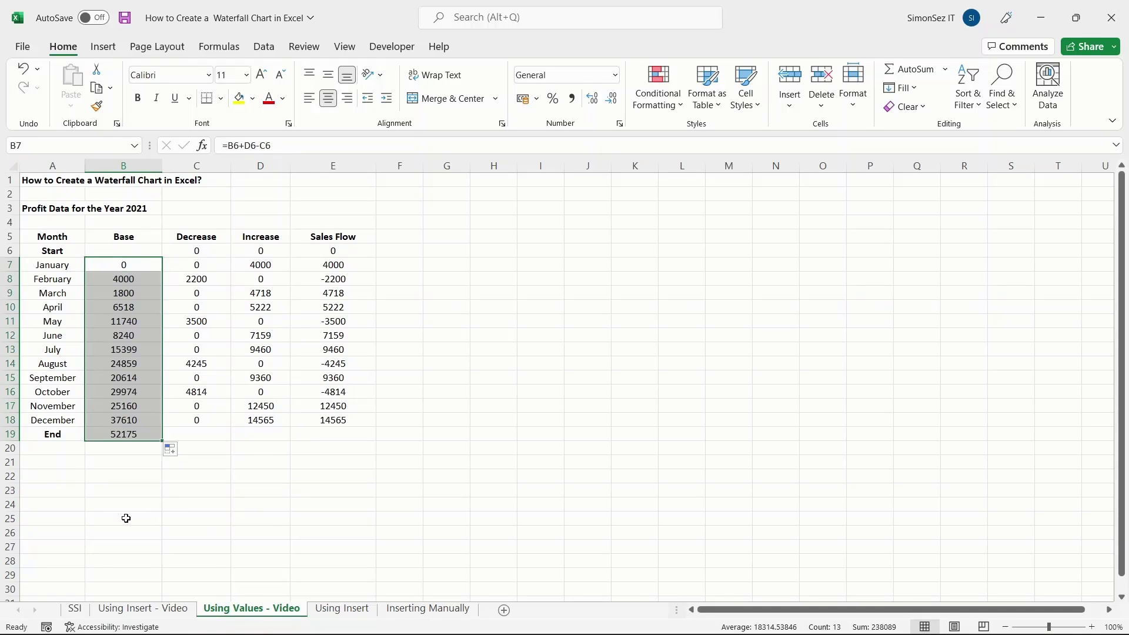
pyautogui.click(161, 488)
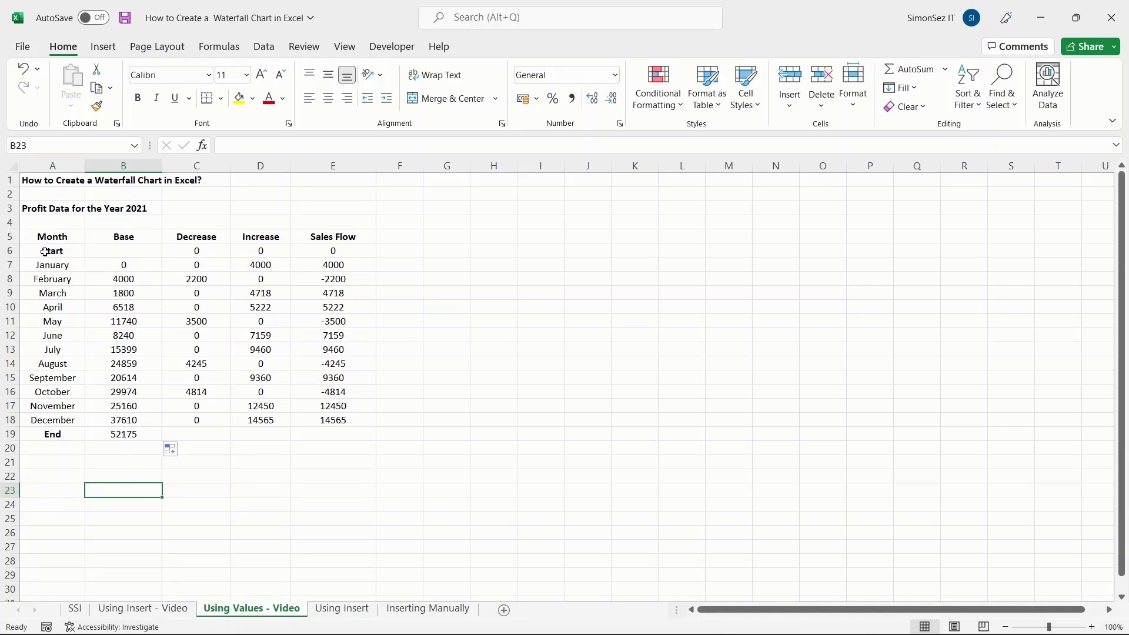
# Insert a 2-D stacked column chart from the Month, Base, Decrease and Increase data in A6:D19.
pyautogui.moveTo(40, 250); pyautogui.dragTo(250, 435)
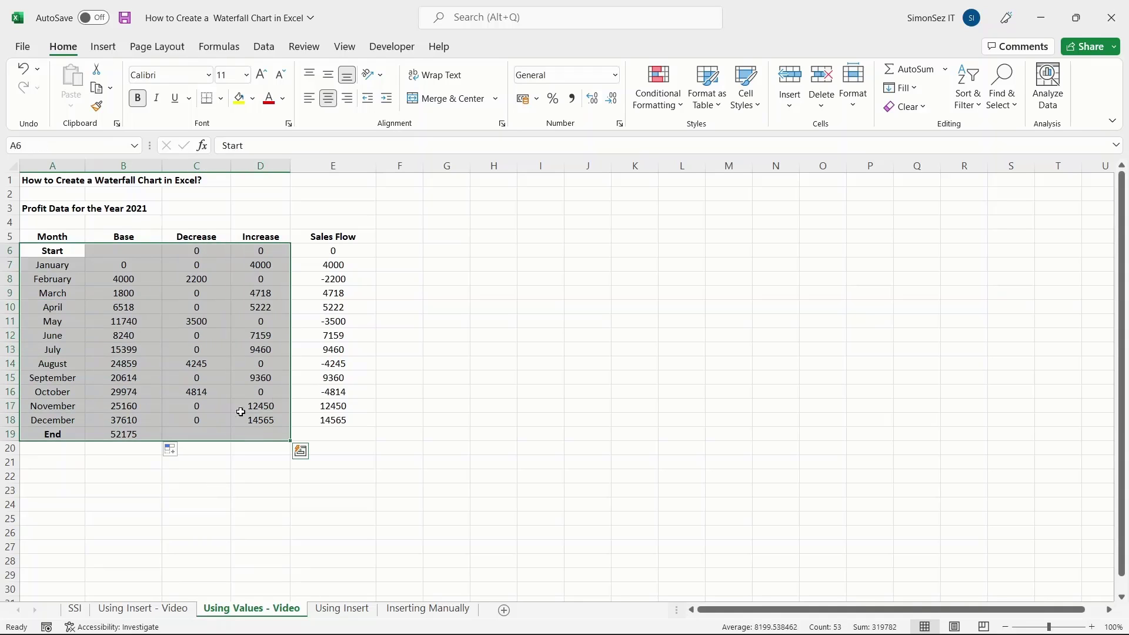
pyautogui.click(103, 47)
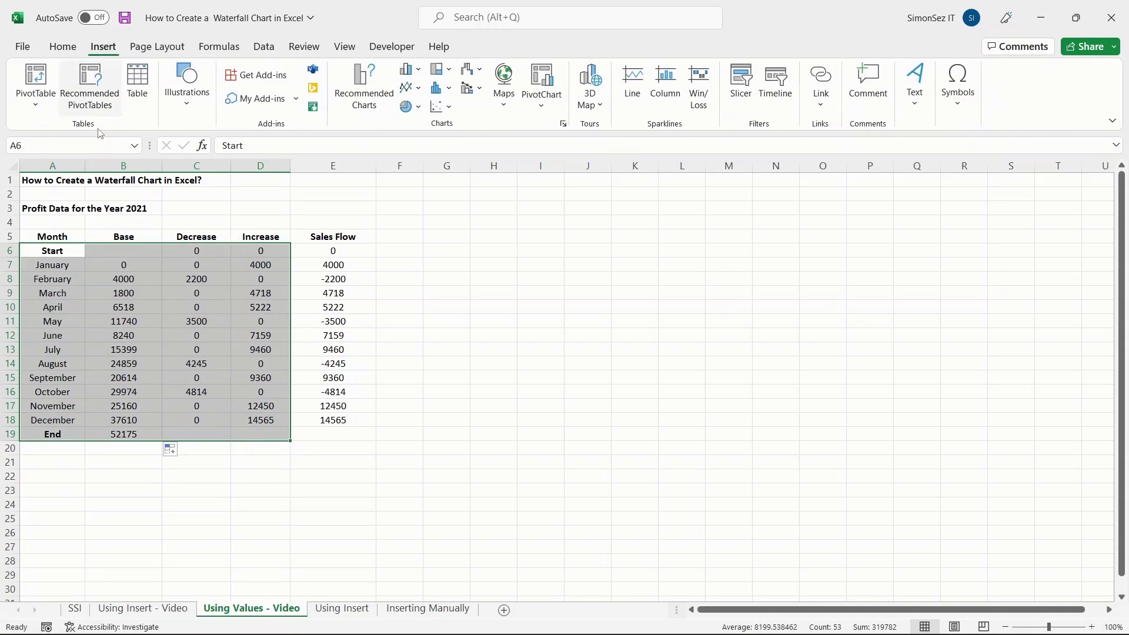
pyautogui.click(411, 69)
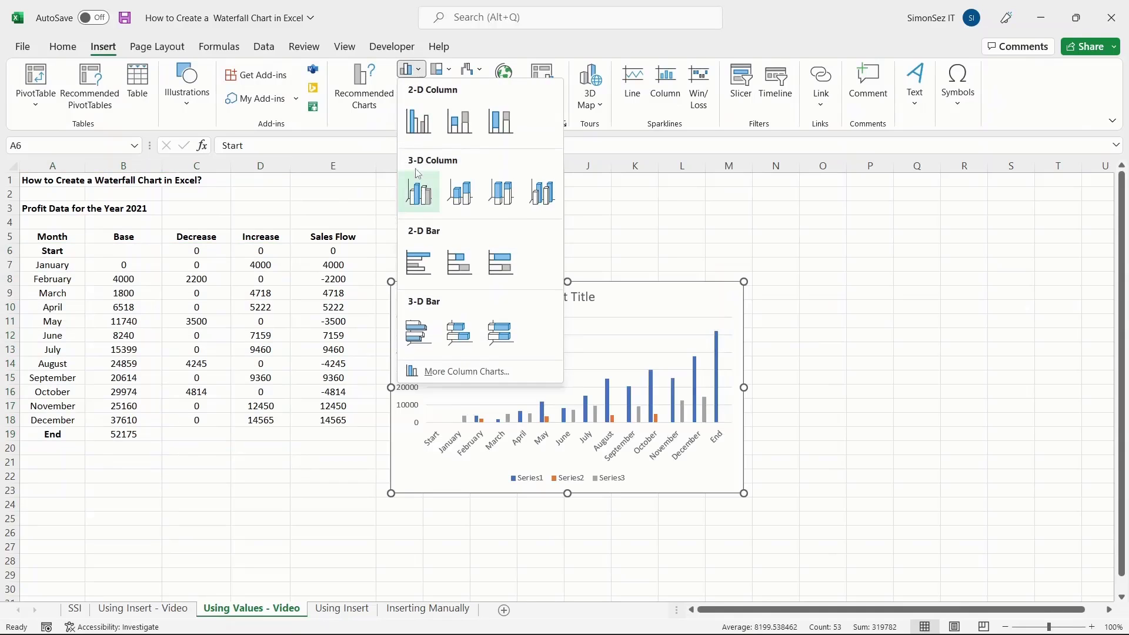
pyautogui.click(473, 133)
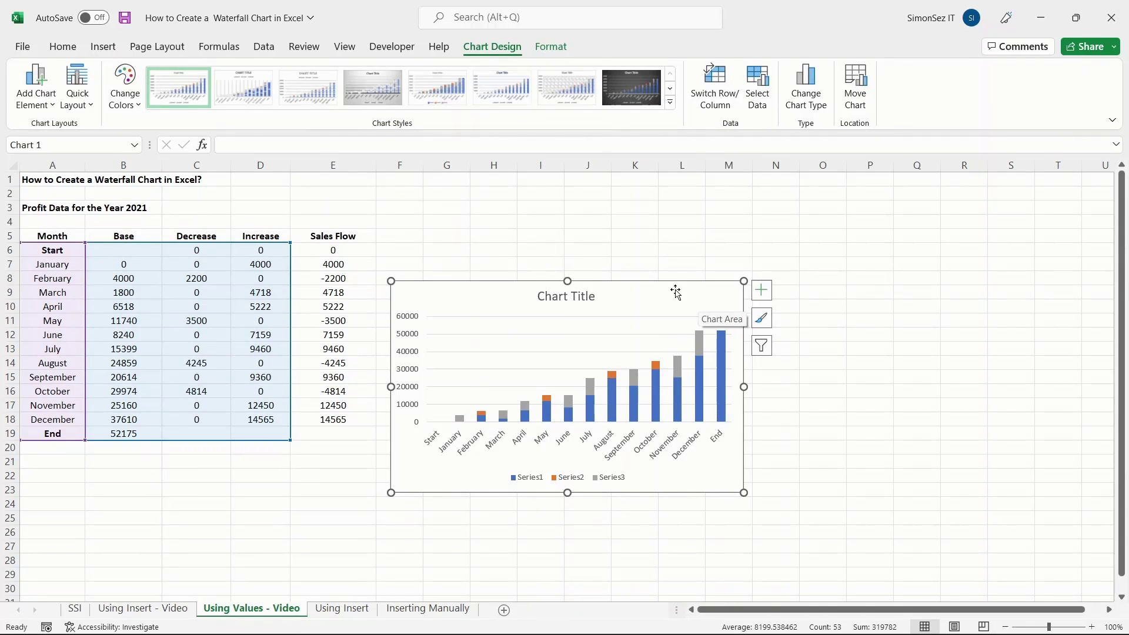
# Format the chart's Base series (Series1) with no fill and no border line, then close its formatting options.
pyautogui.rightClick(654, 397)
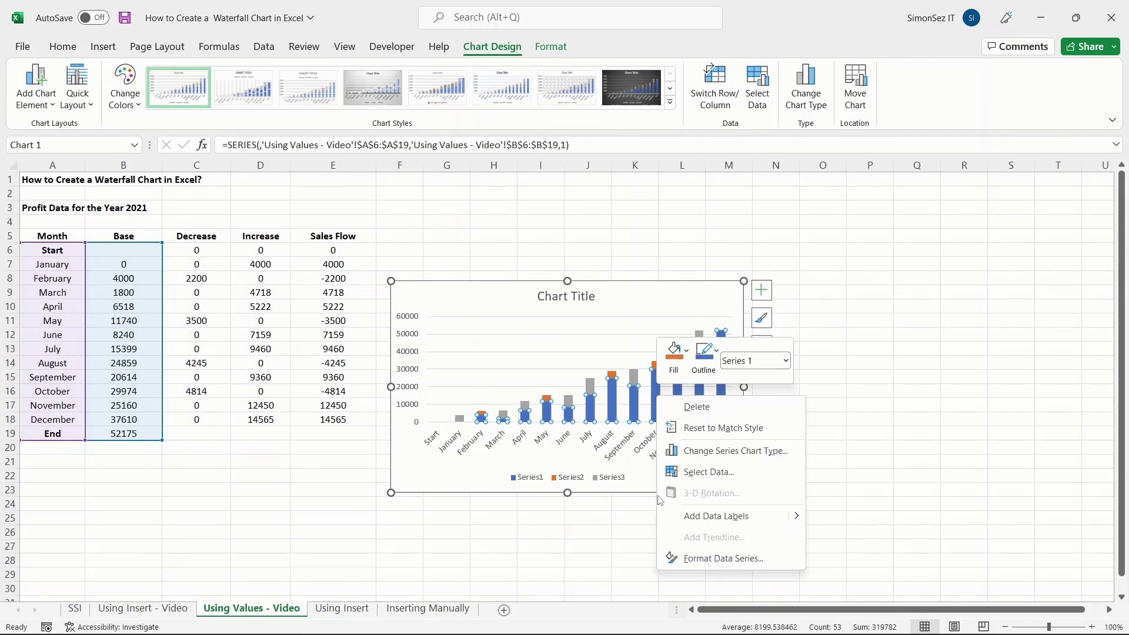
pyautogui.click(699, 557)
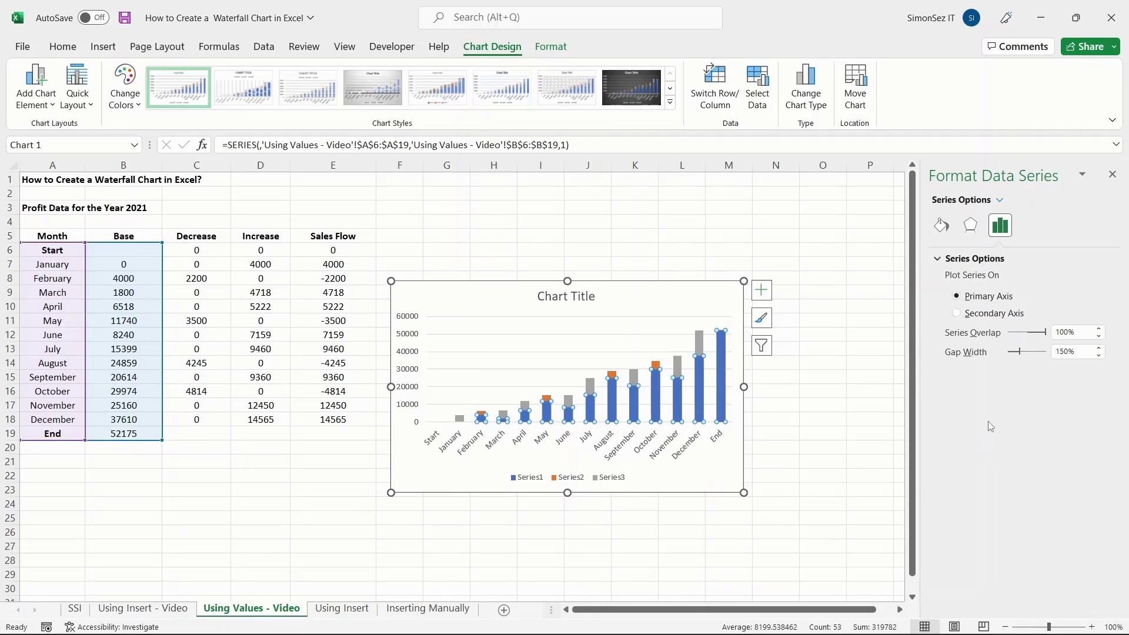
pyautogui.click(941, 226)
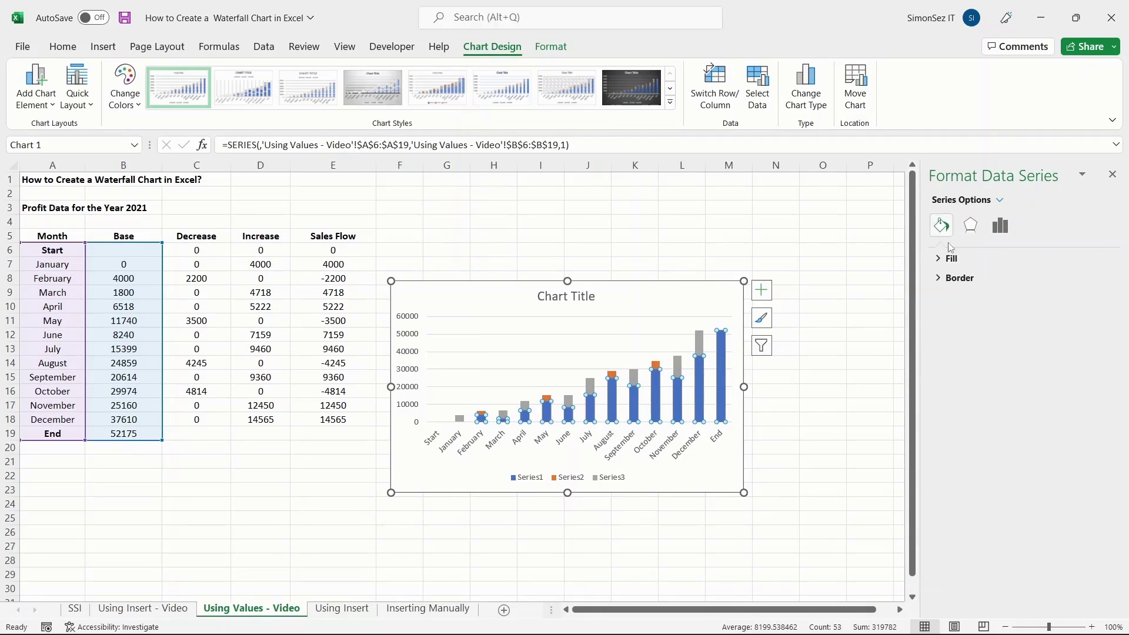
pyautogui.click(949, 259)
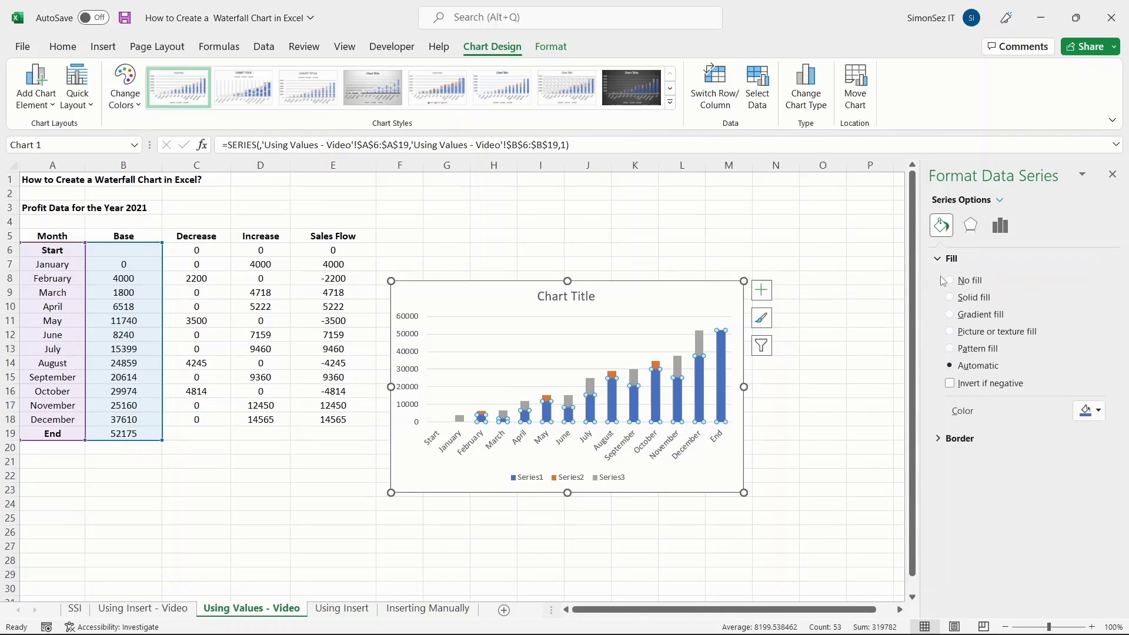
pyautogui.click(951, 282)
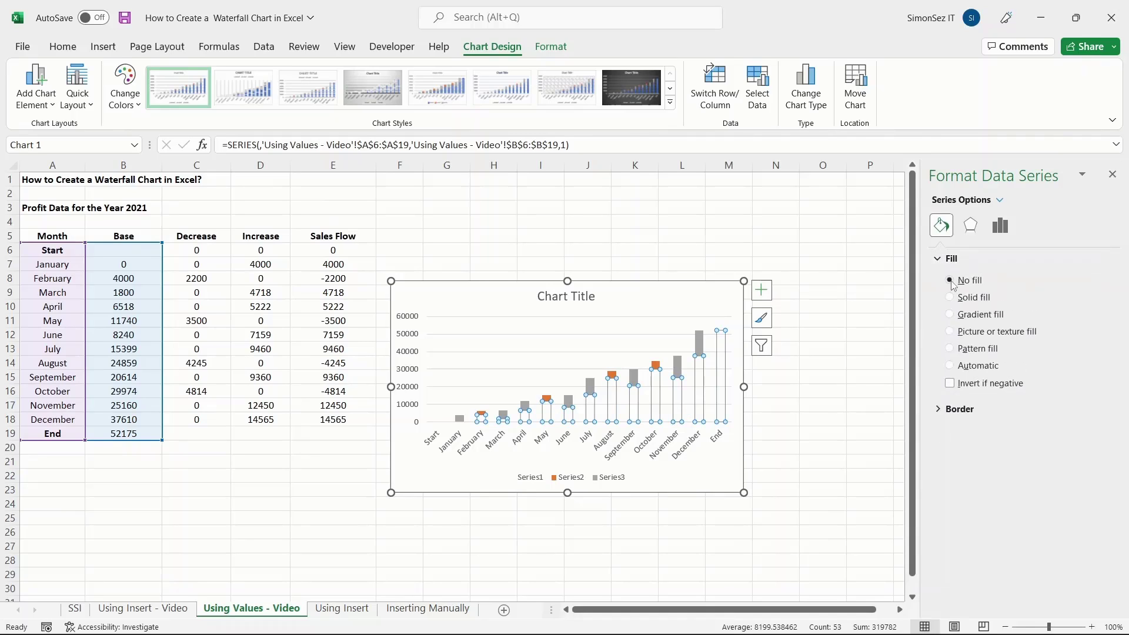
pyautogui.click(952, 410)
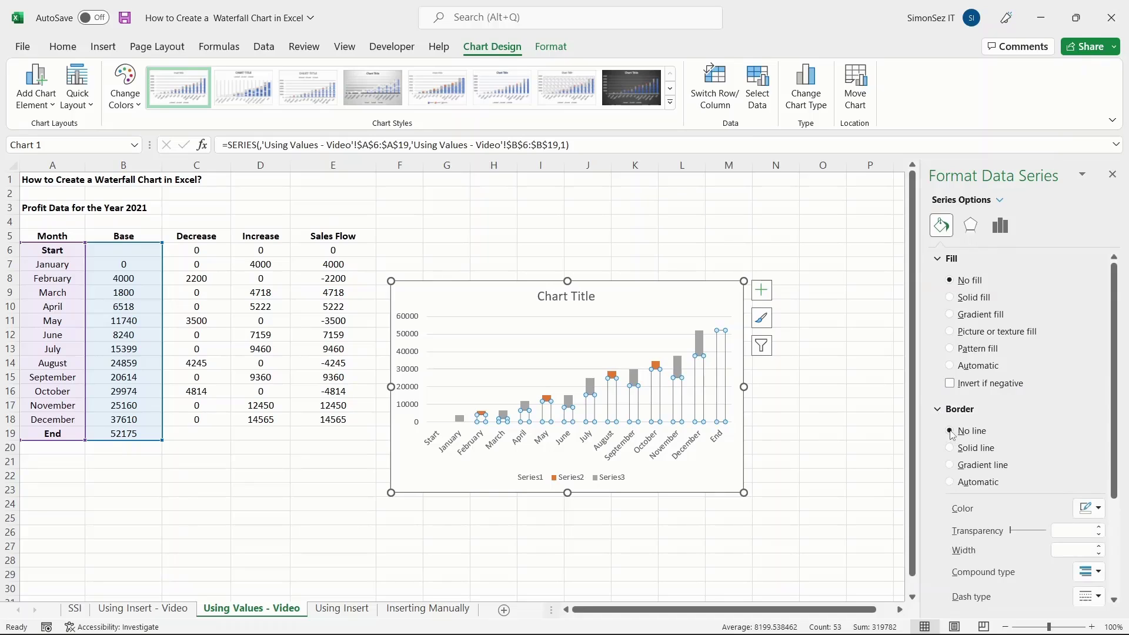
pyautogui.click(1114, 175)
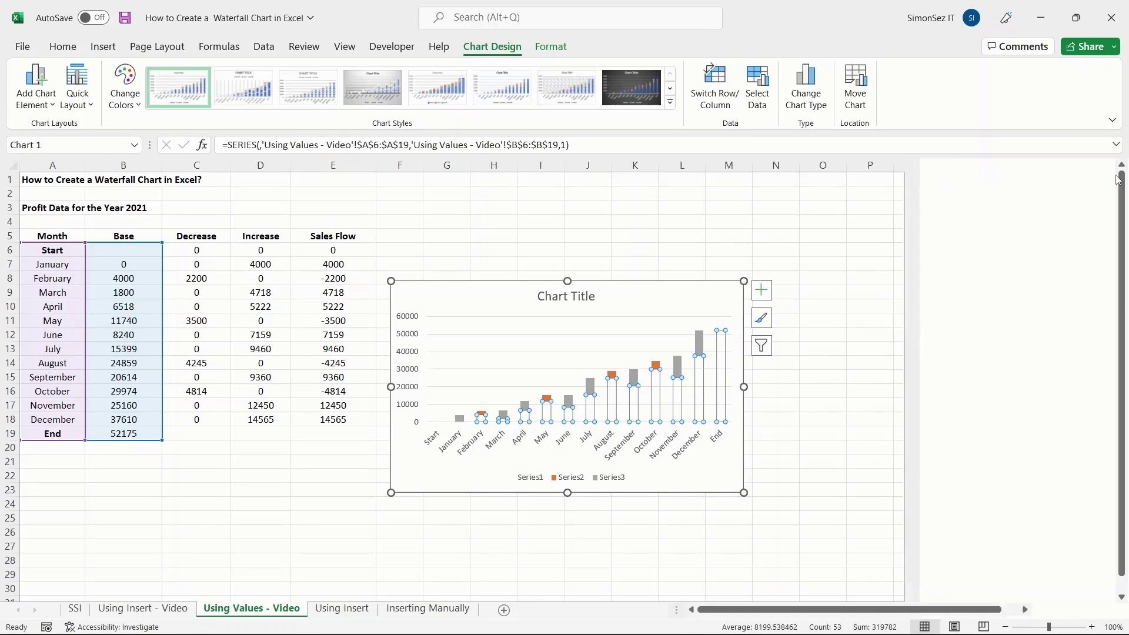
# Look through the chart's element, style and filter options, then enlarge the stacked column chart to cover about columns F to Q and rows 2 to 25.
pyautogui.click(762, 291)
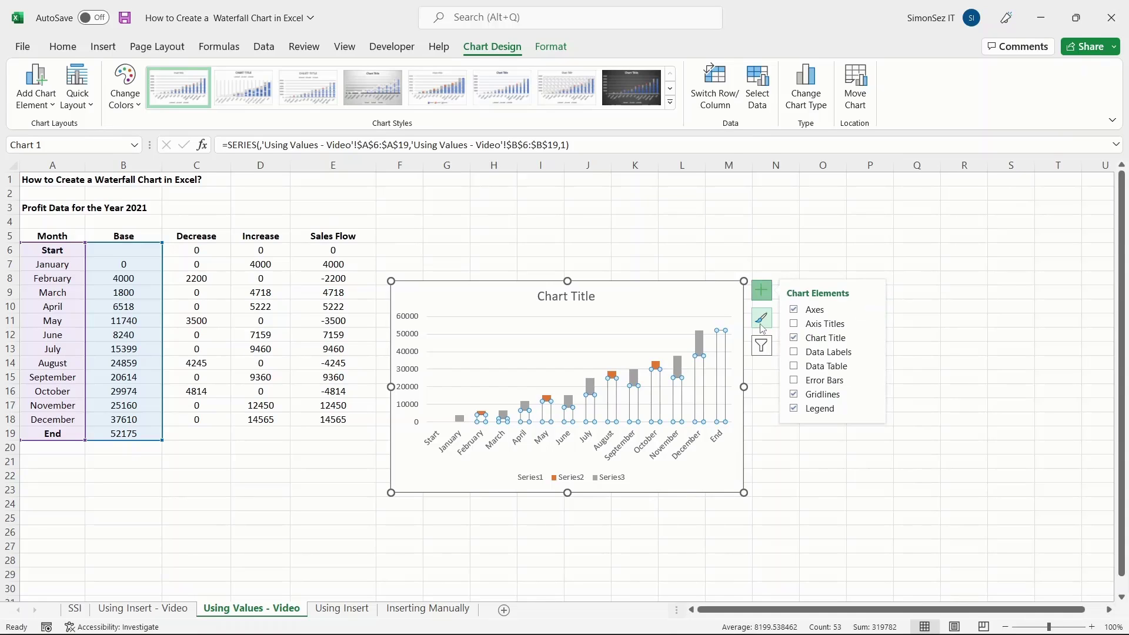
pyautogui.click(761, 319)
pyautogui.click(762, 347)
pyautogui.click(663, 294)
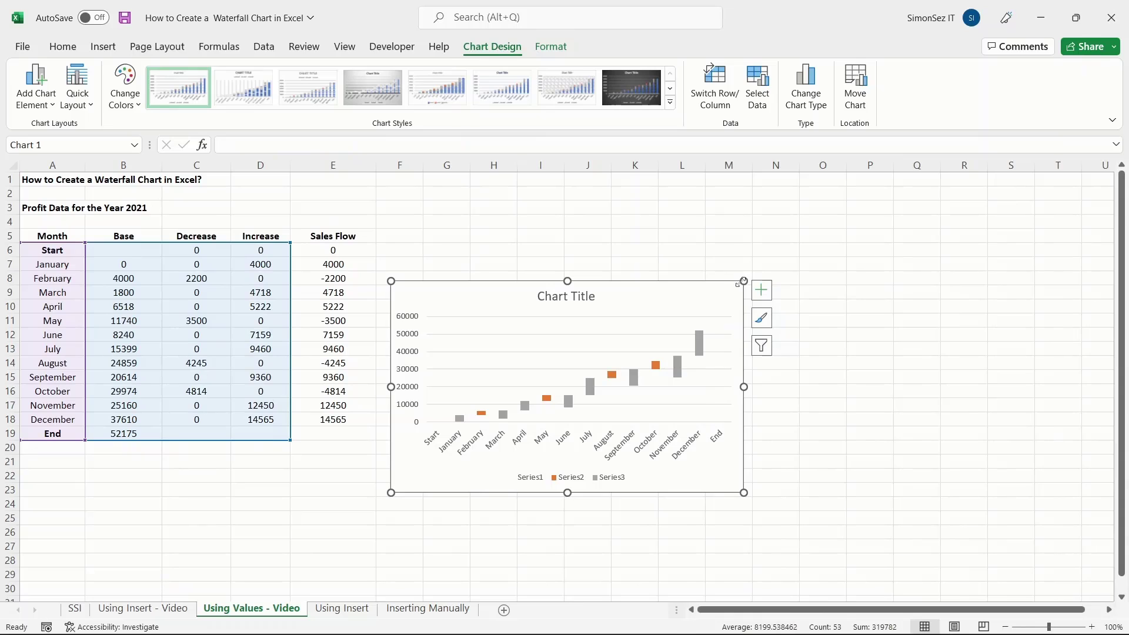
pyautogui.moveTo(744, 282); pyautogui.dragTo(921, 187)
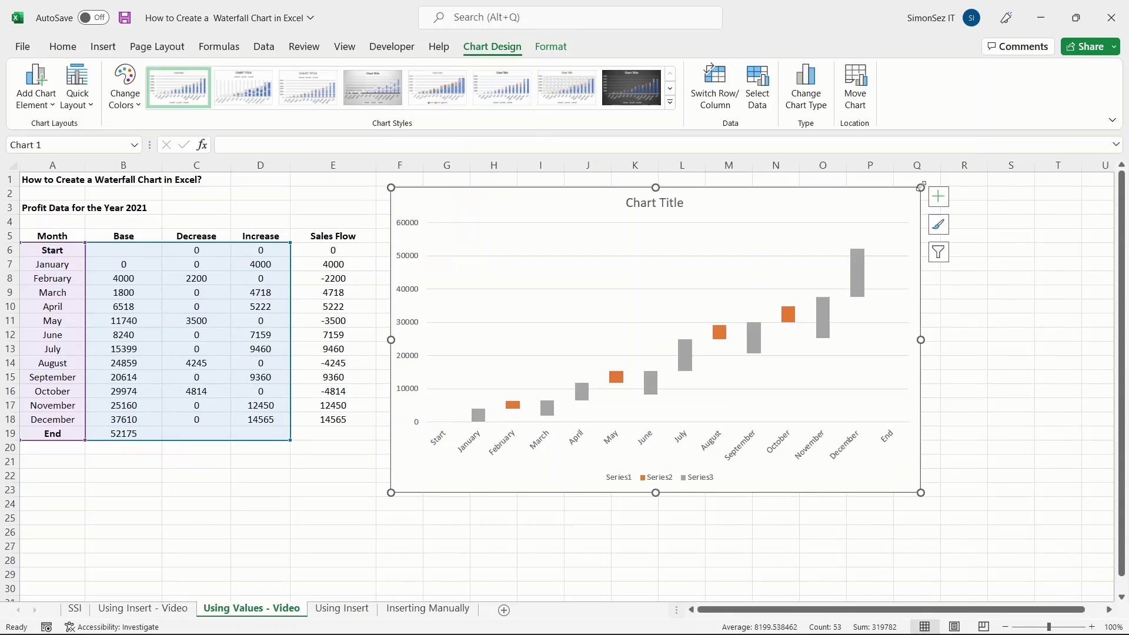
pyautogui.moveTo(391, 493); pyautogui.dragTo(371, 528)
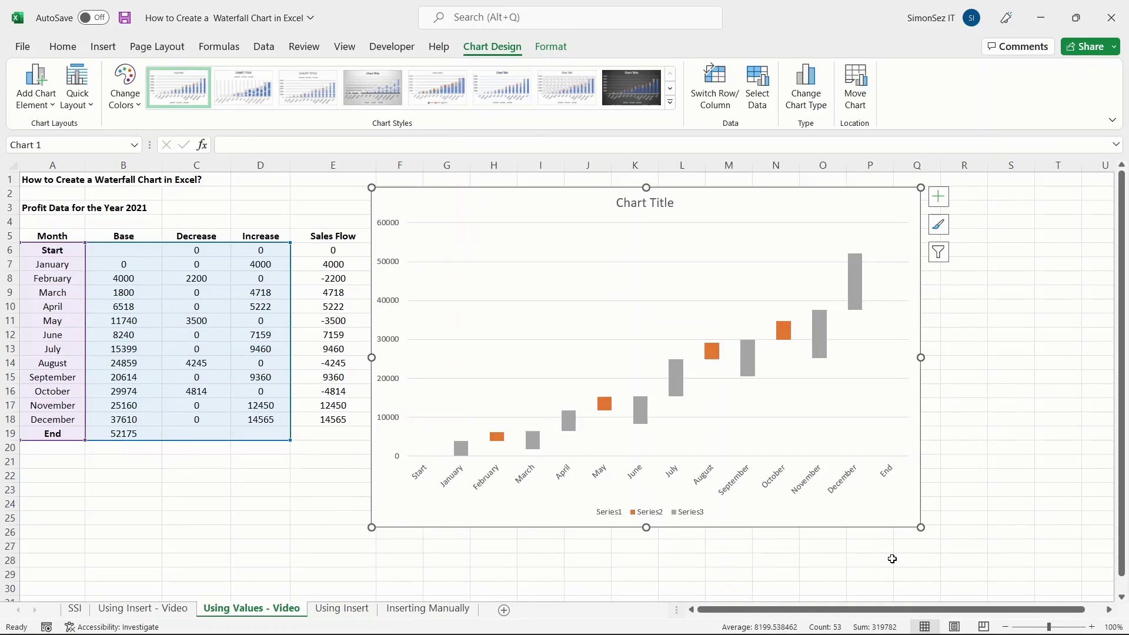